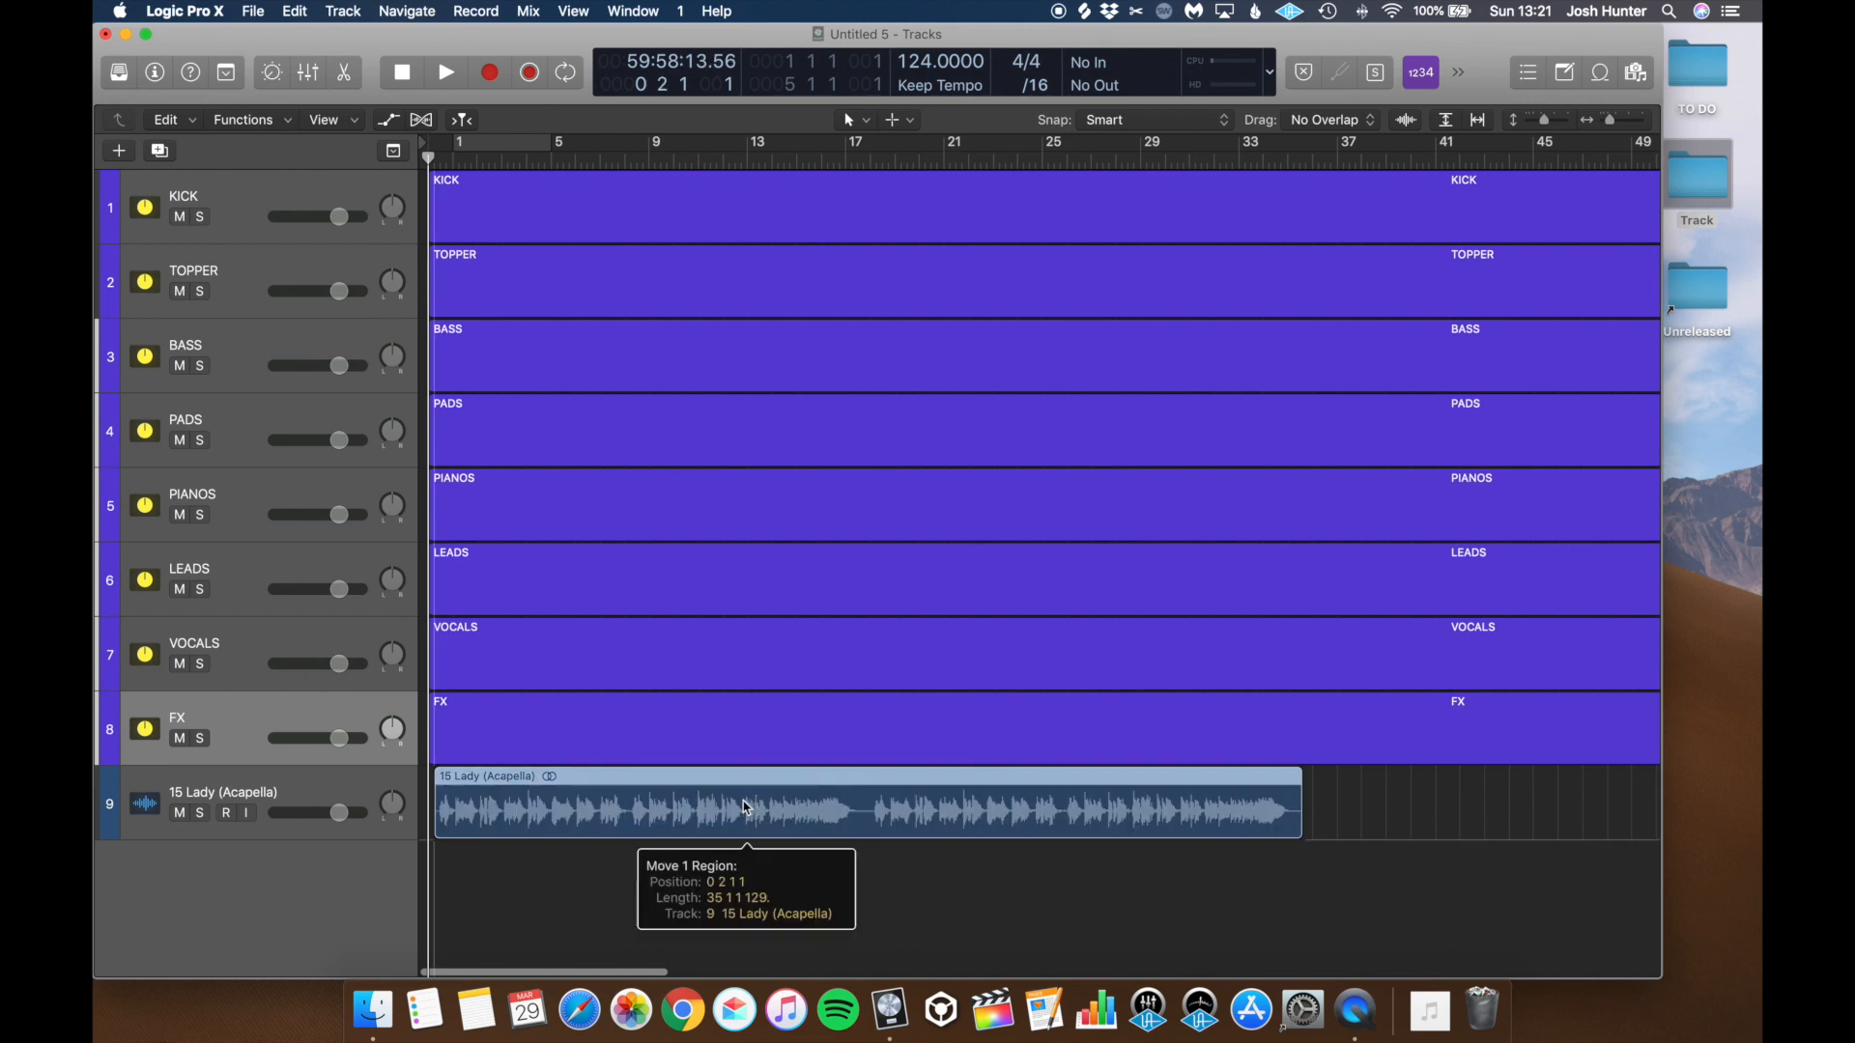
Step: Set the project tempo to 126 BPM and play back the acapella to hear its timing
left_click(658, 877)
key("super+Right")
key("super+Right")
key("super+Right")
key("super+Right")
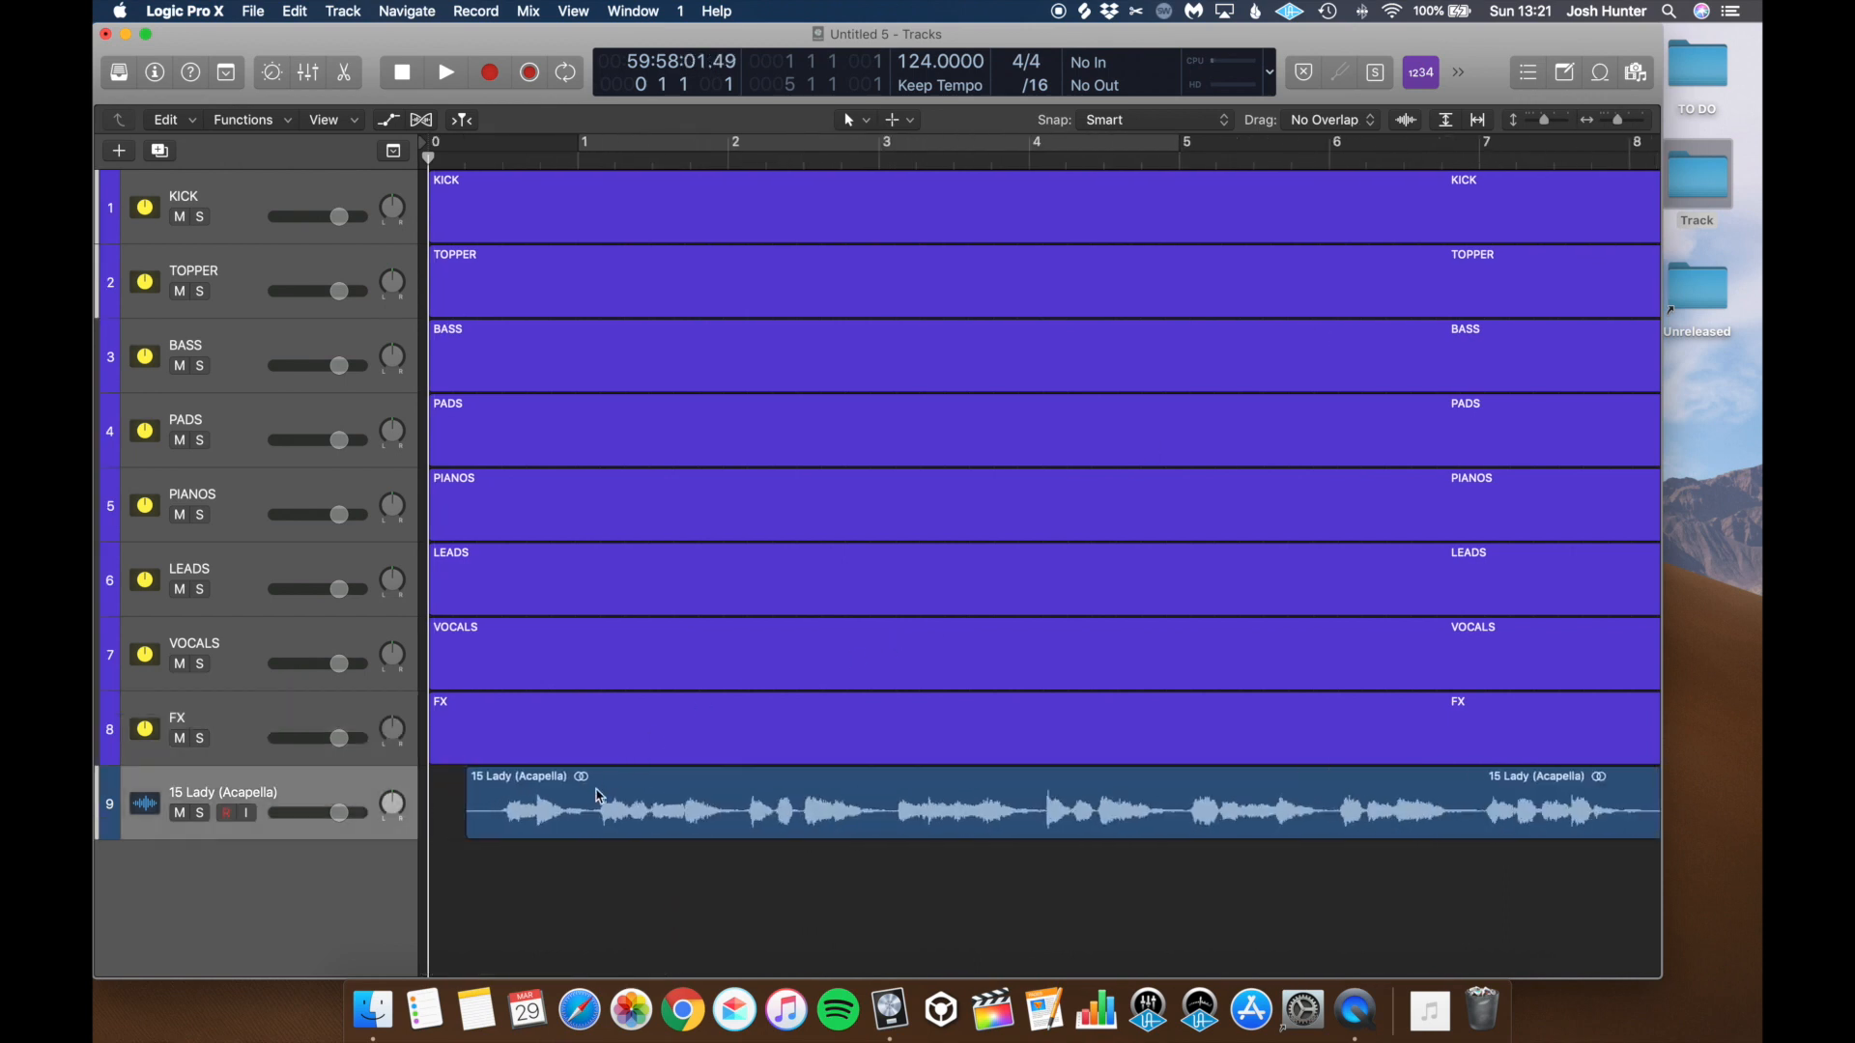
double_click(922, 62)
key("BackSpace")
type("126")
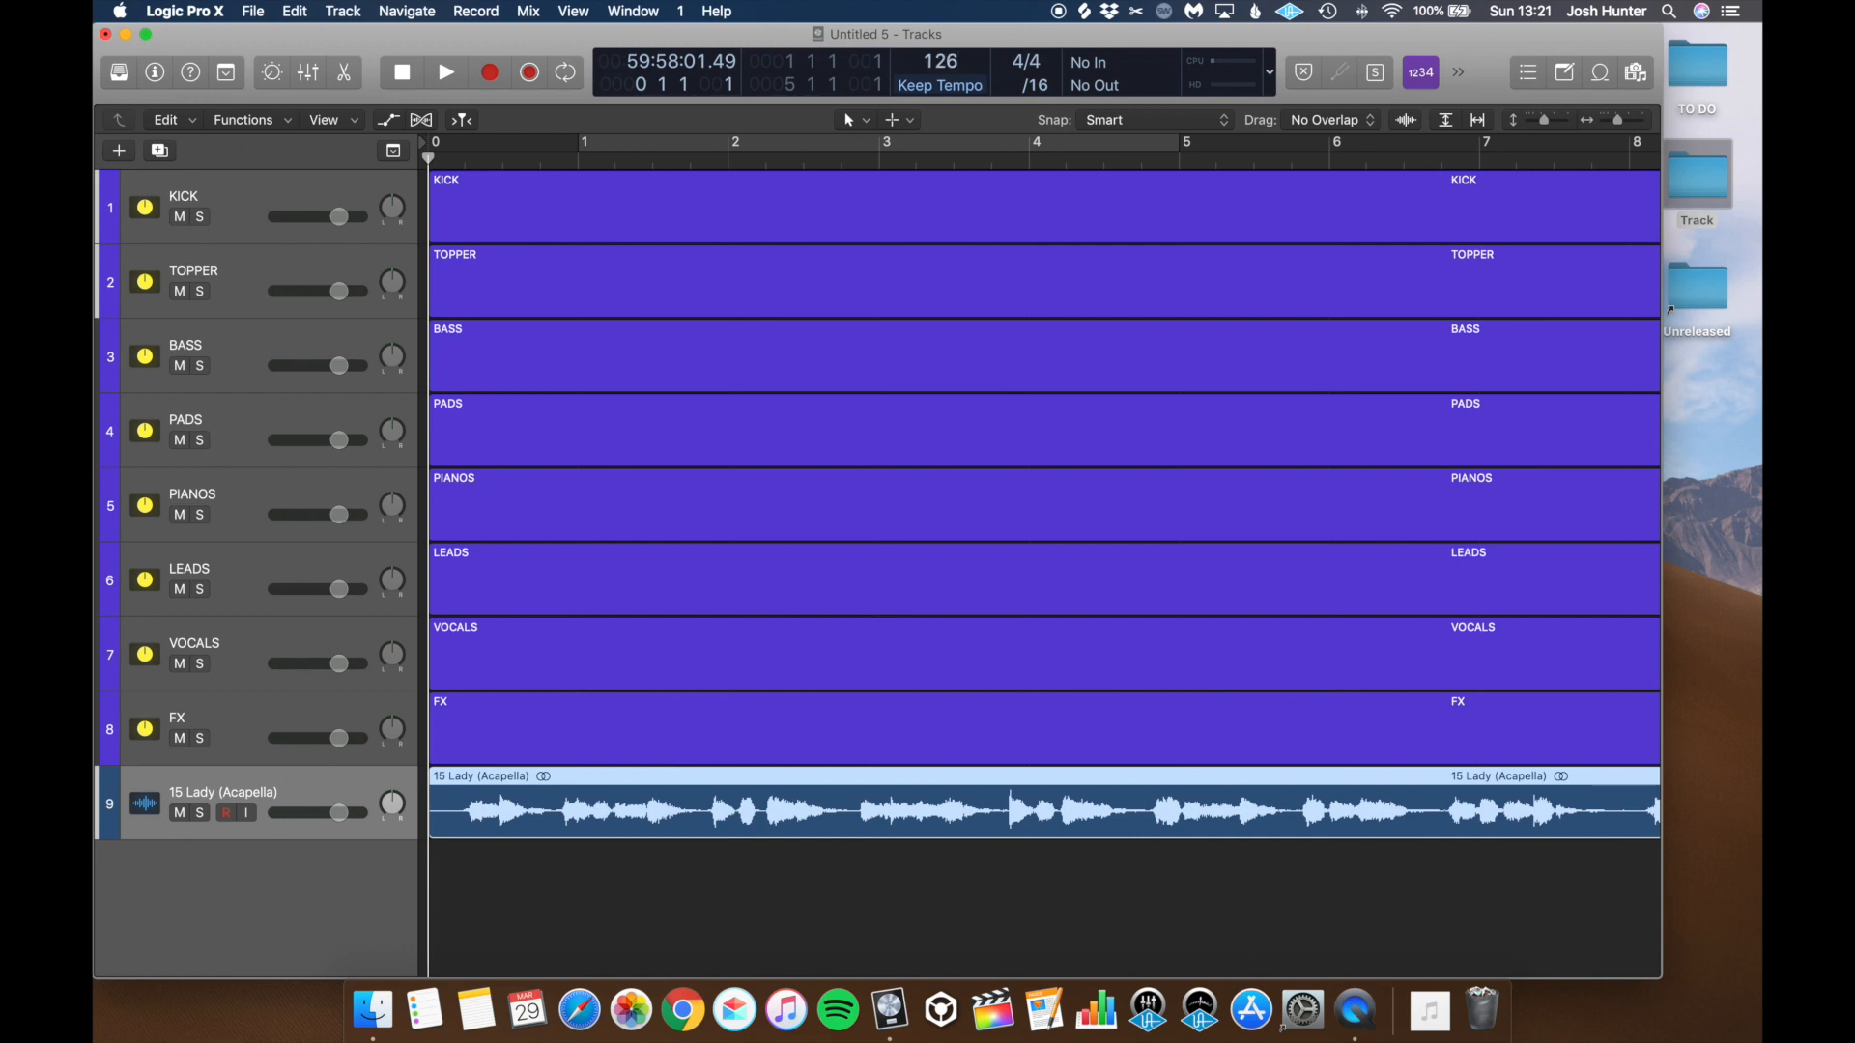
key("Return")
key("space")
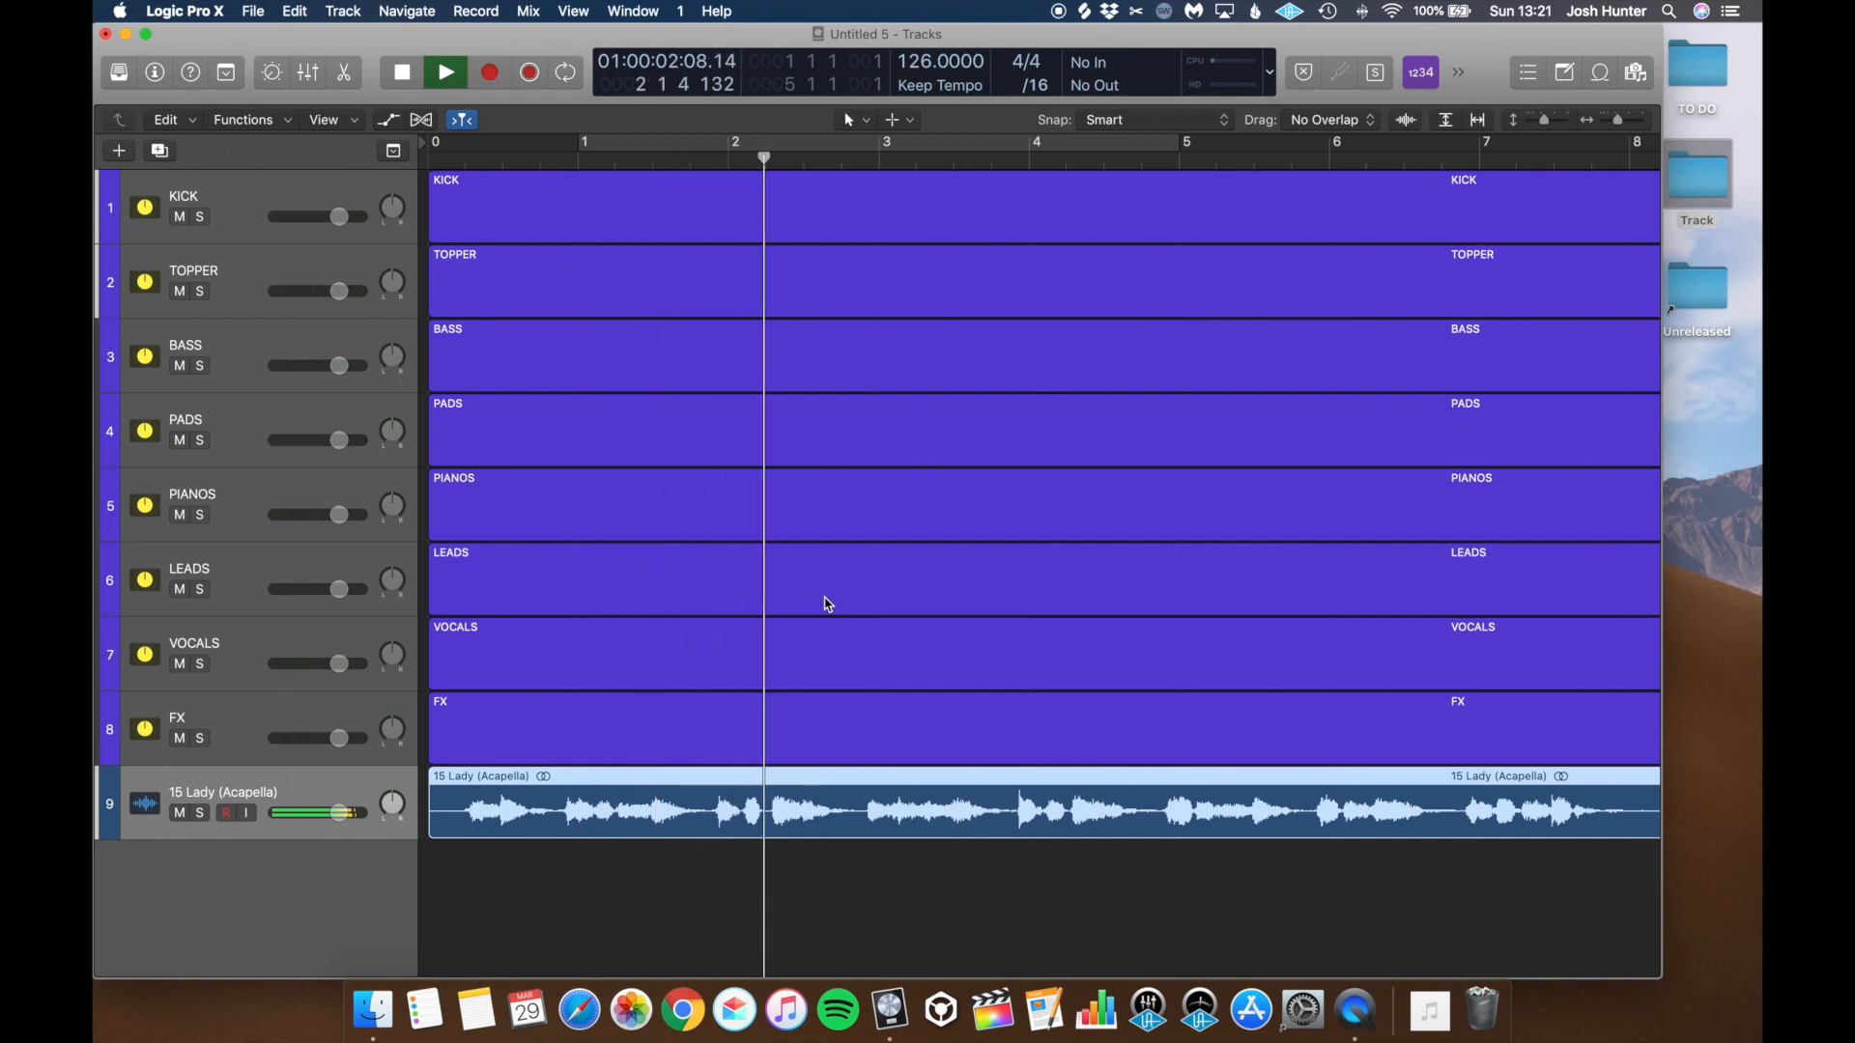
key("space")
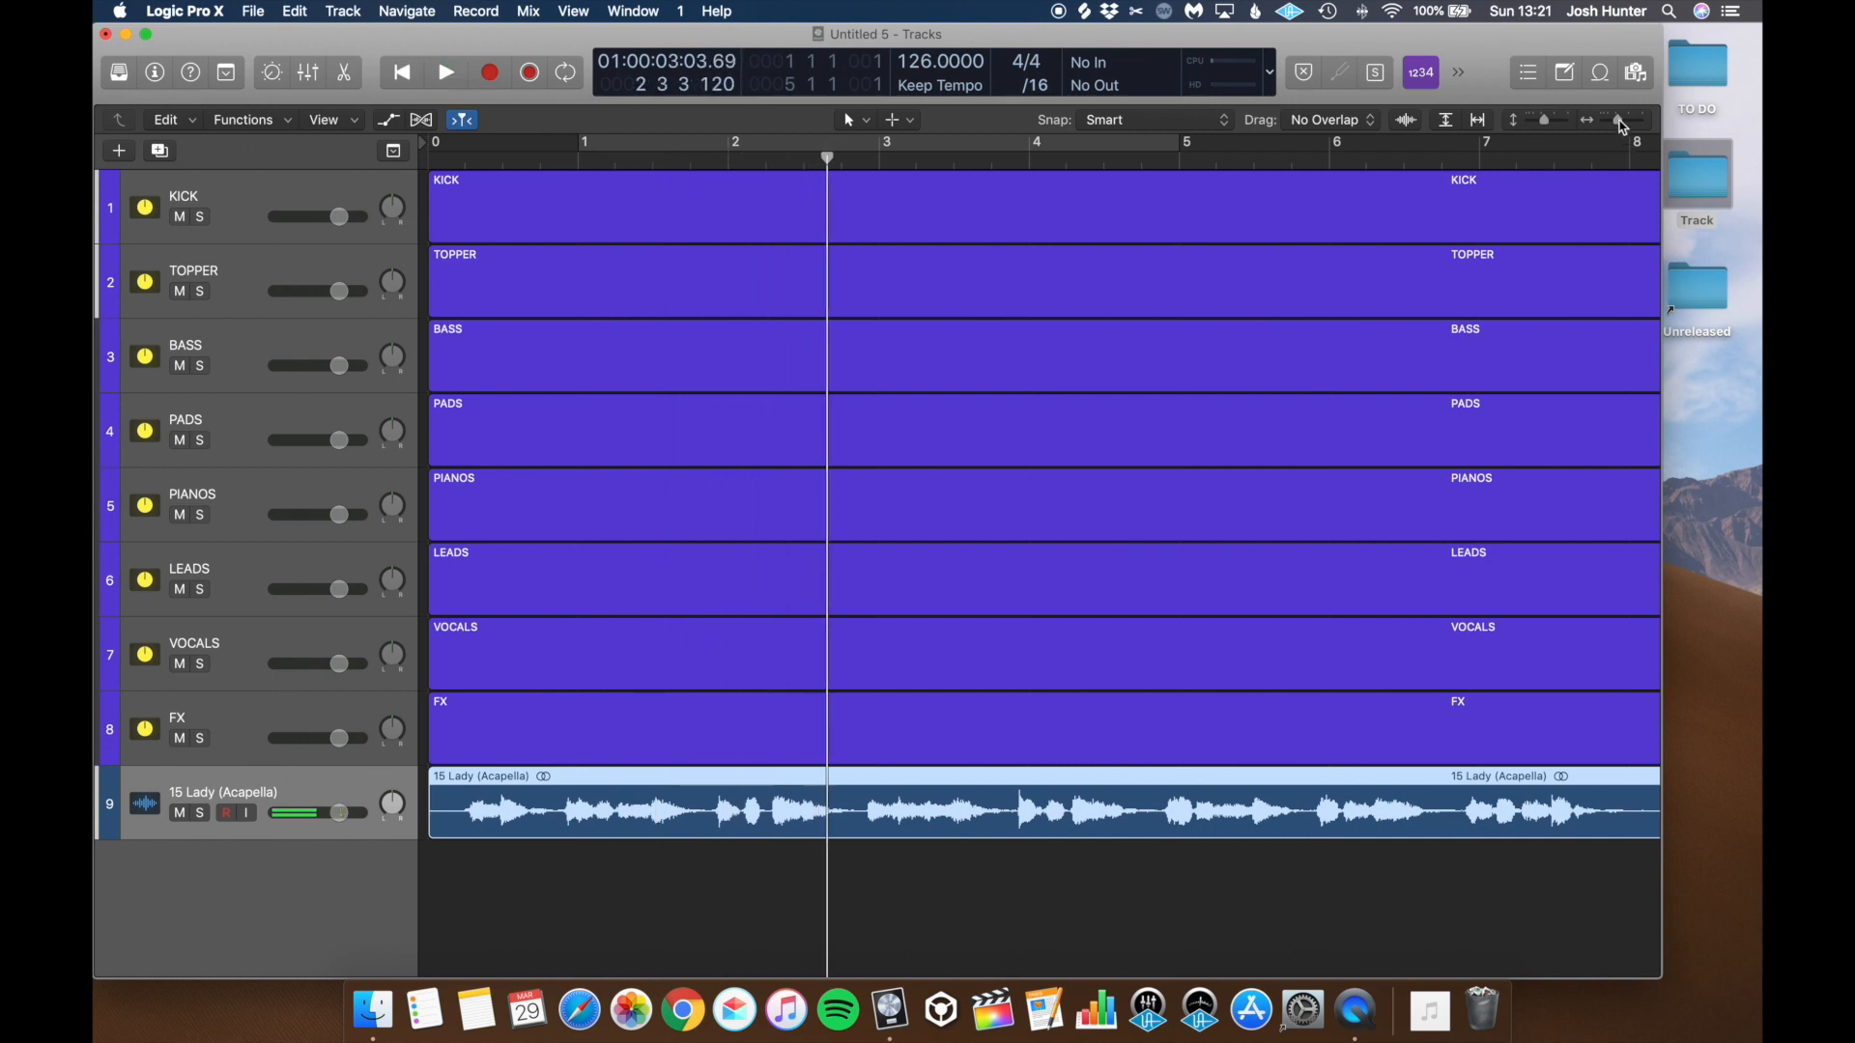
Step: Move the acapella region to start just before bar 2 and check its timing by playing it up to bar 4
left_click_drag(1618, 121, 1623, 122)
scroll(976, 729, "left", 5)
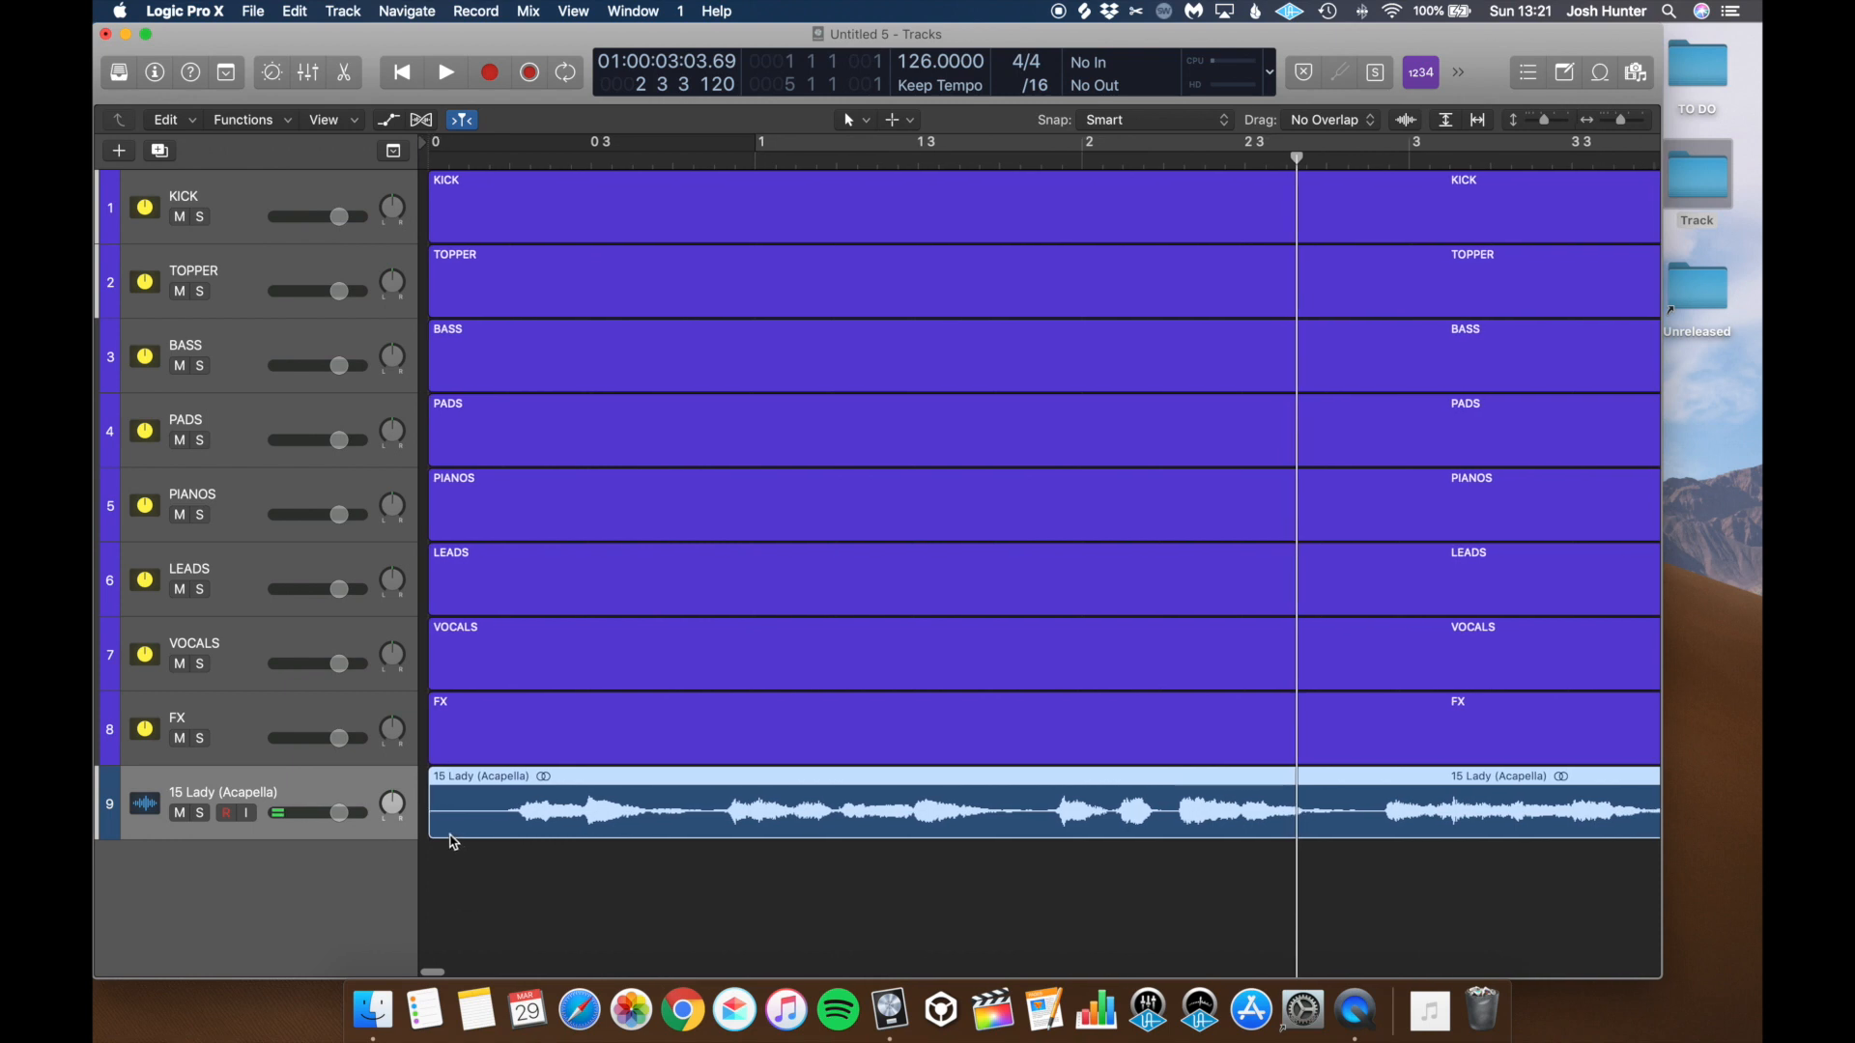
left_click_drag(439, 830, 1200, 587)
double_click(1001, 161)
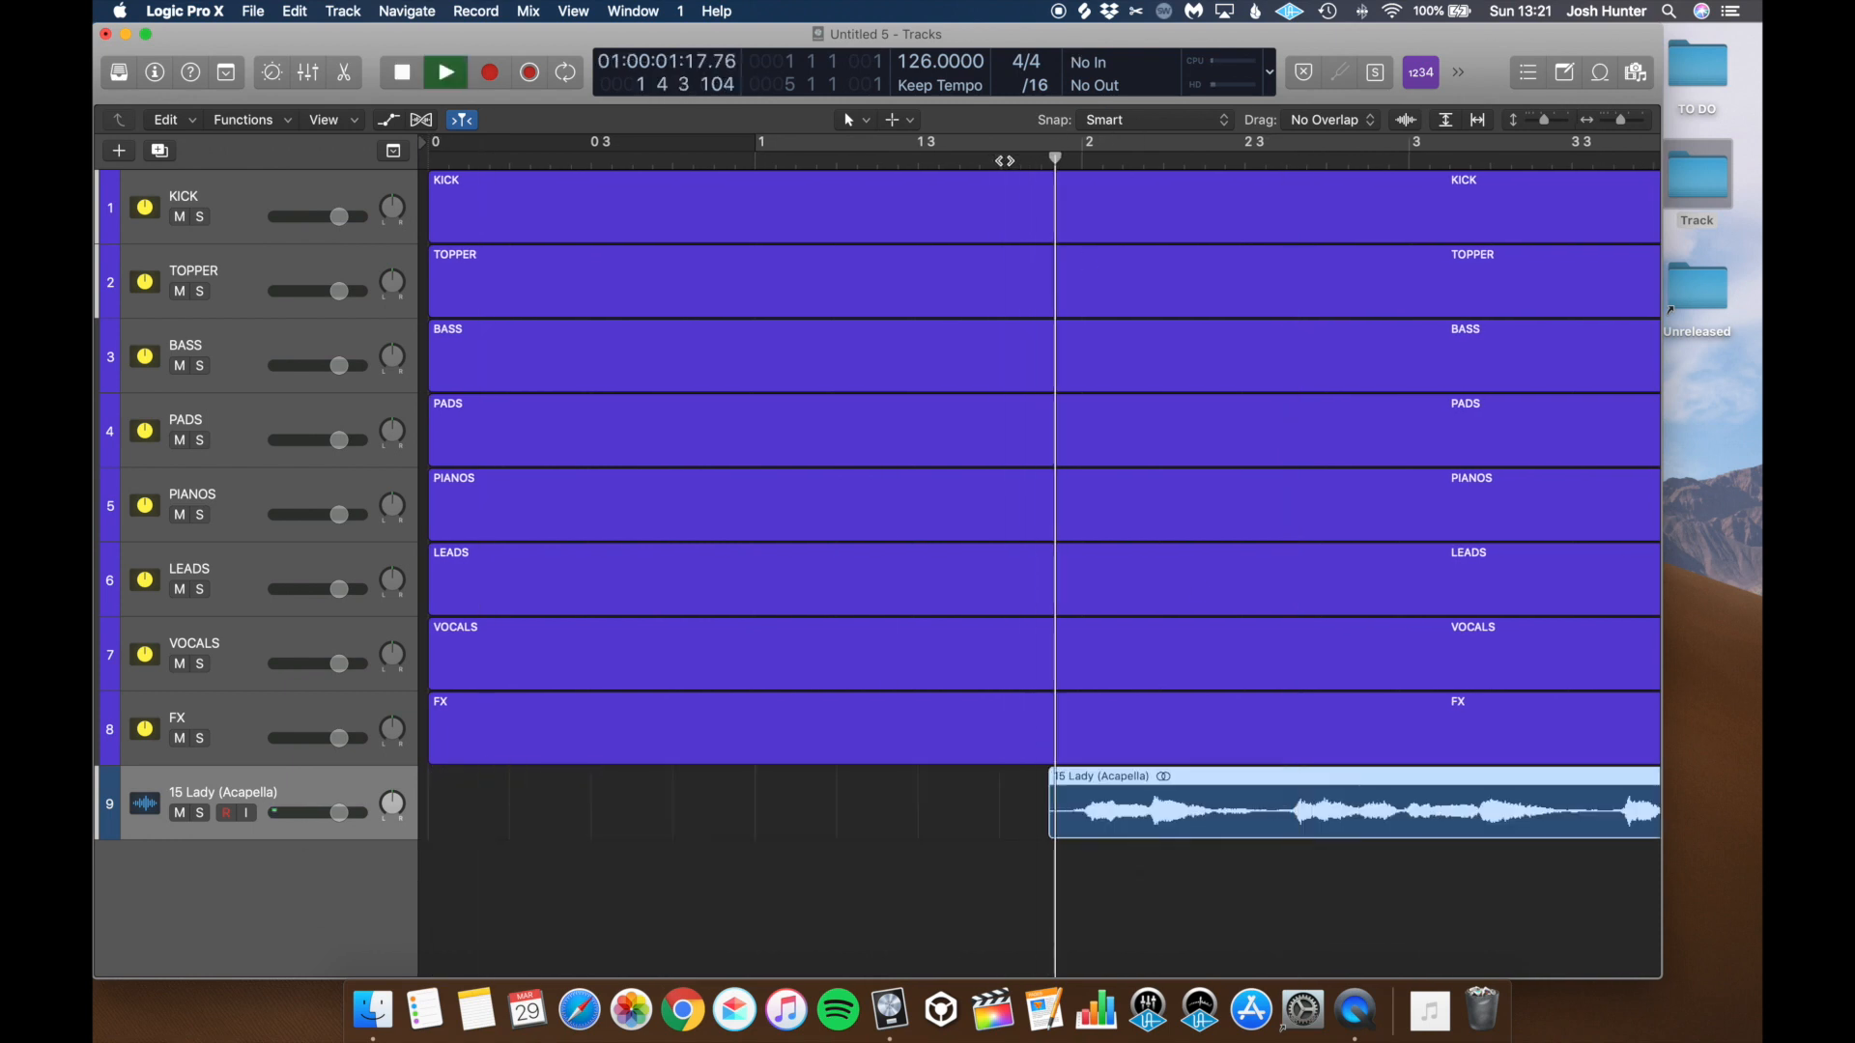
scroll(1068, 510, "right", 5)
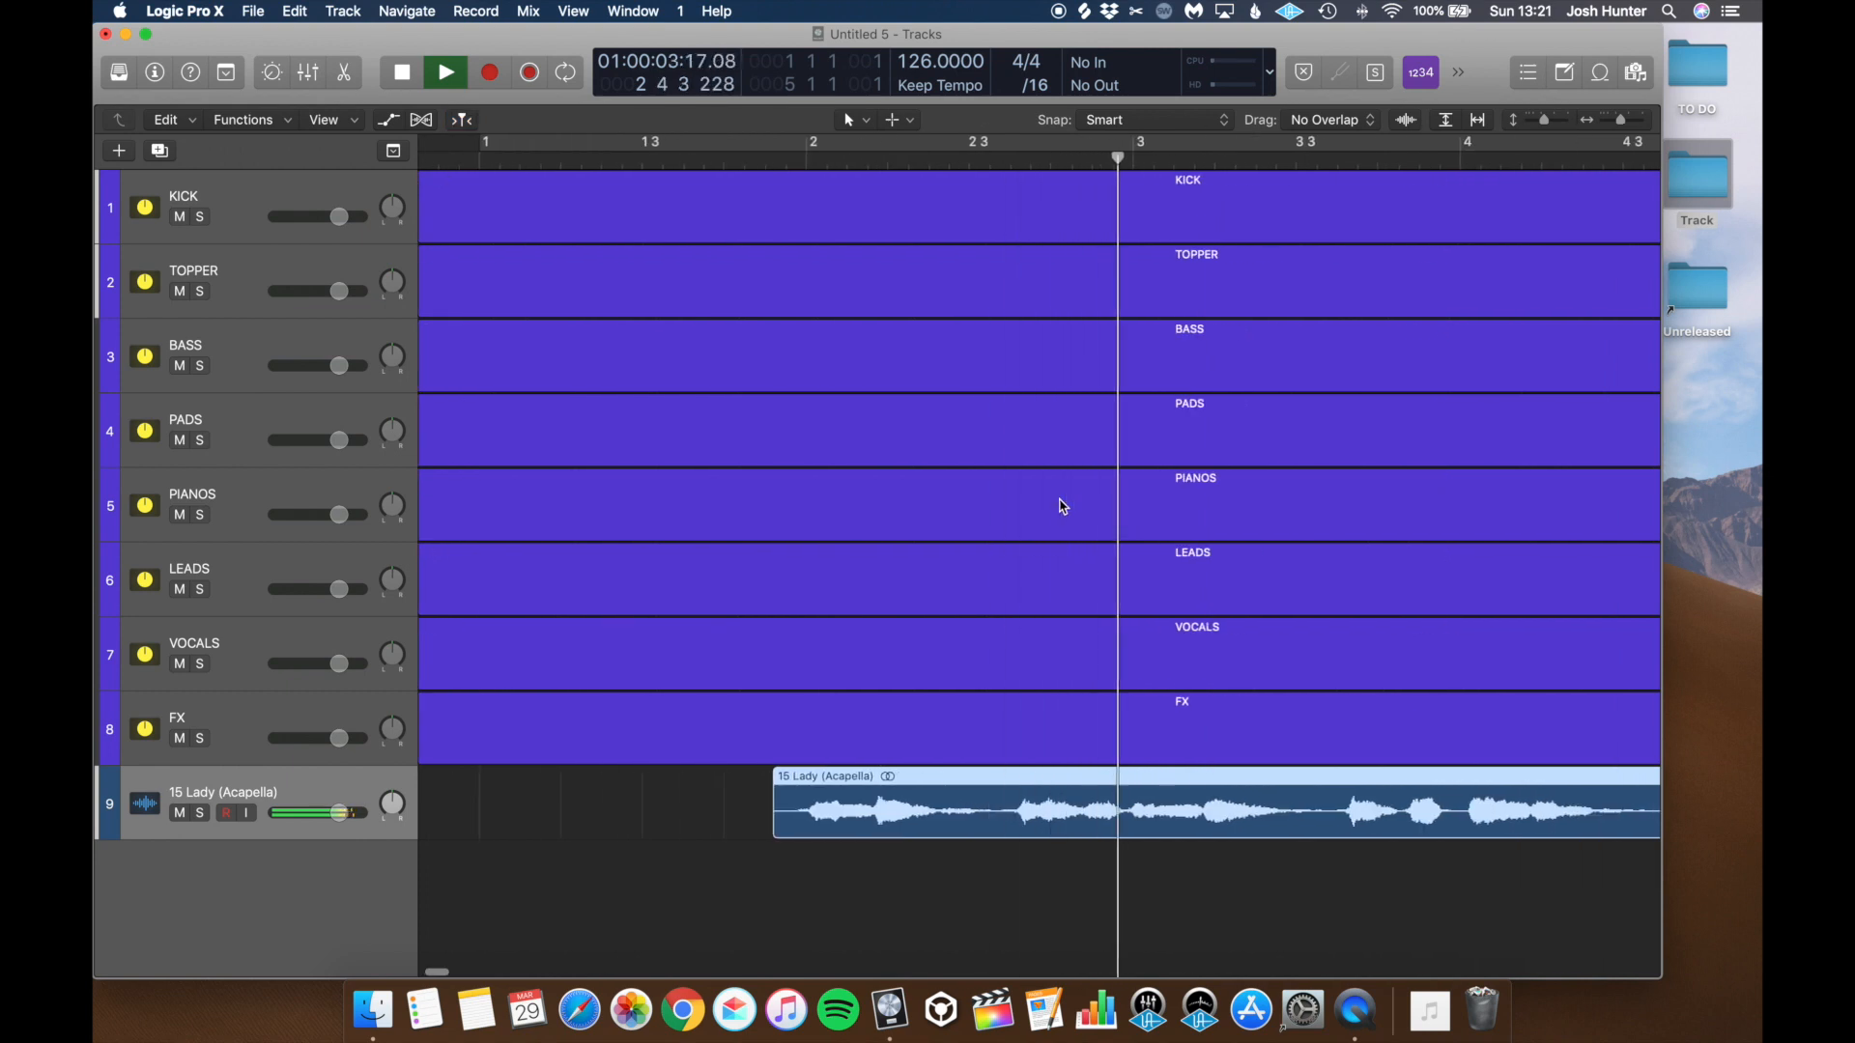
scroll(1430, 373, "right", 5)
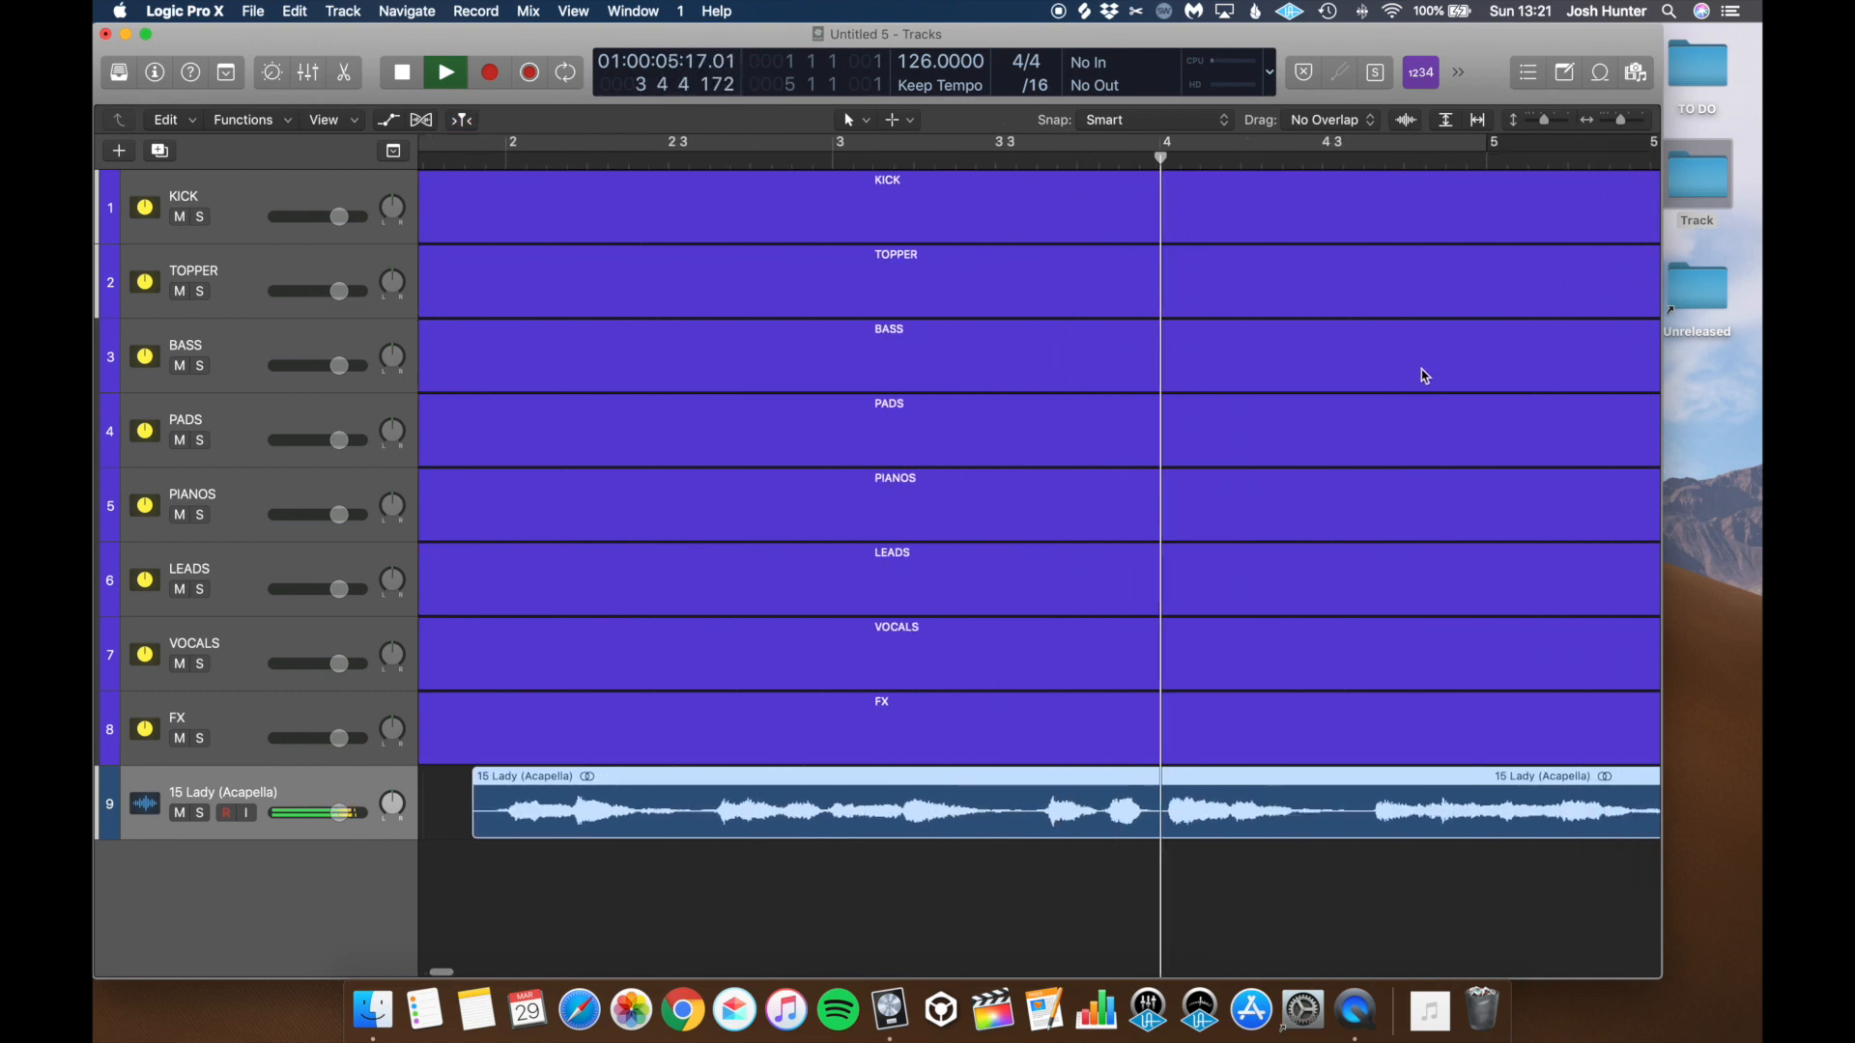
scroll(1425, 377, "right", 4)
key("space")
left_click(953, 160)
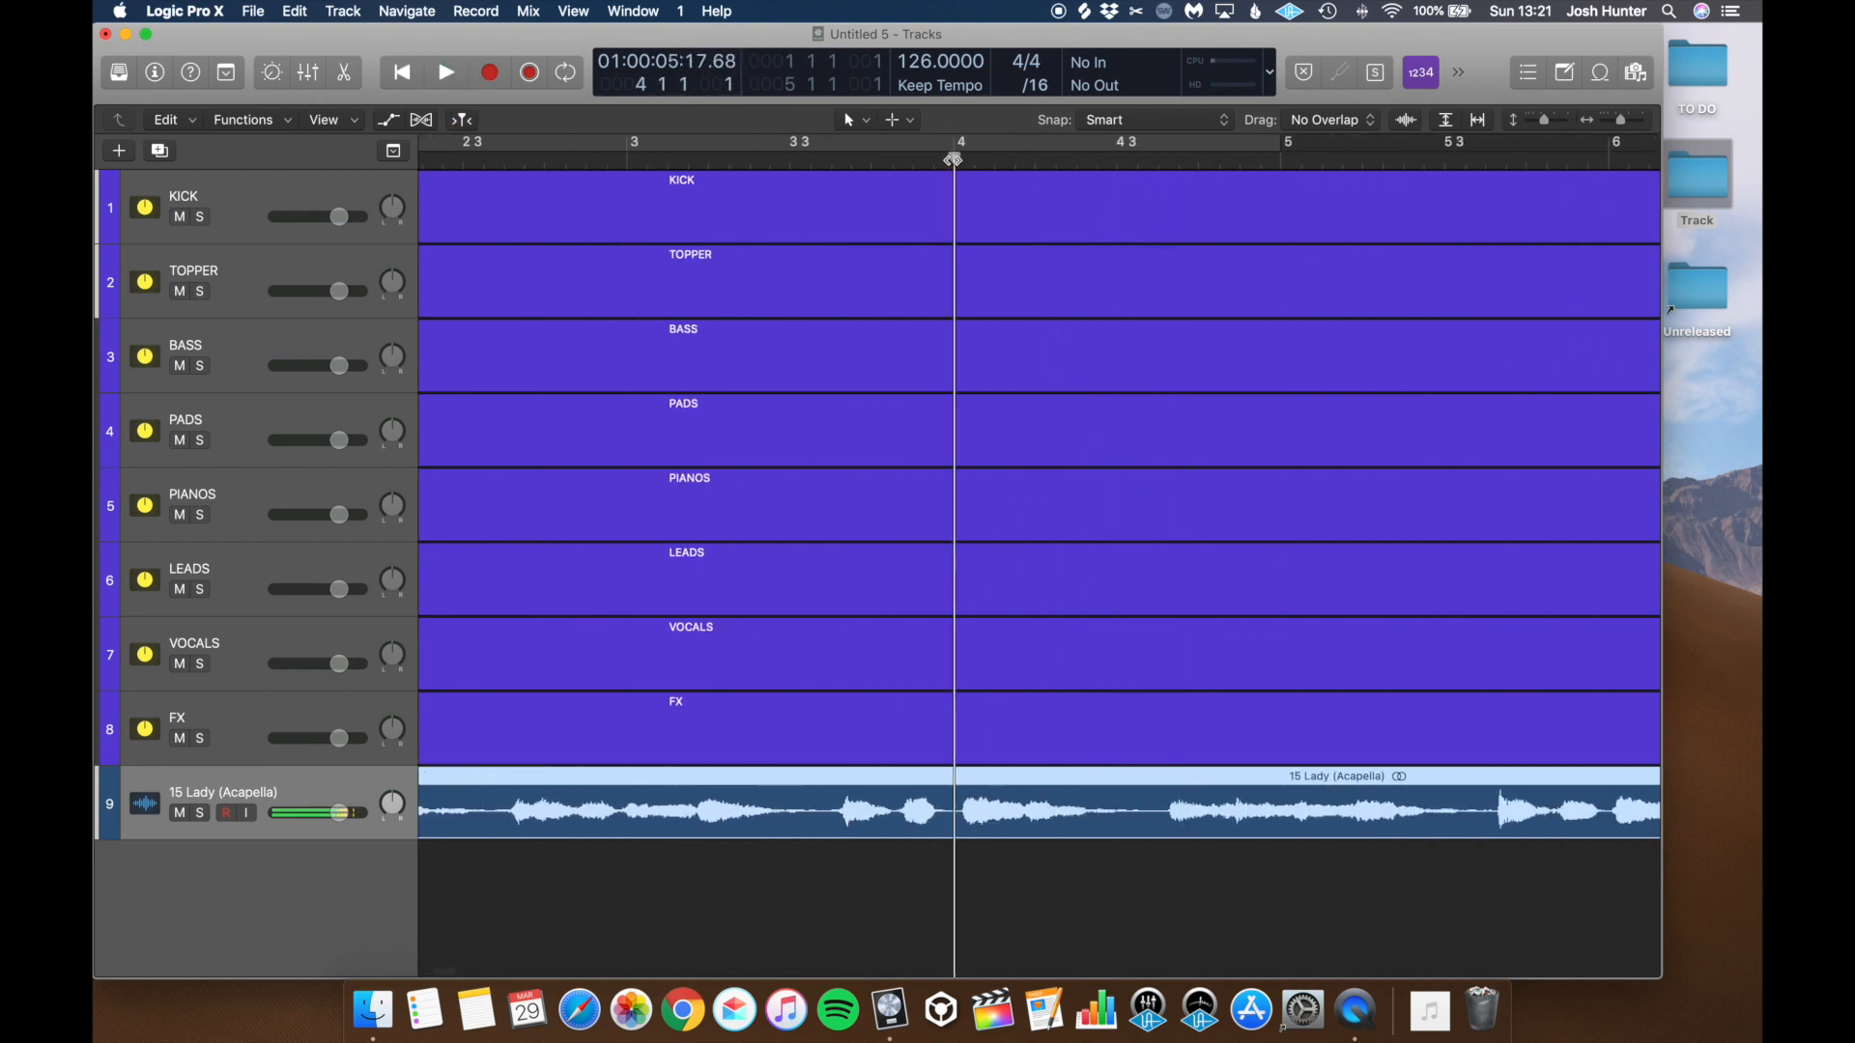
Step: Nudge the acapella region slightly earlier, play it back, and return the playhead to bar 2
scroll(949, 209, "up", 5)
scroll(948, 209, "down", 2)
left_click_drag(1043, 815, 1014, 815)
key("space")
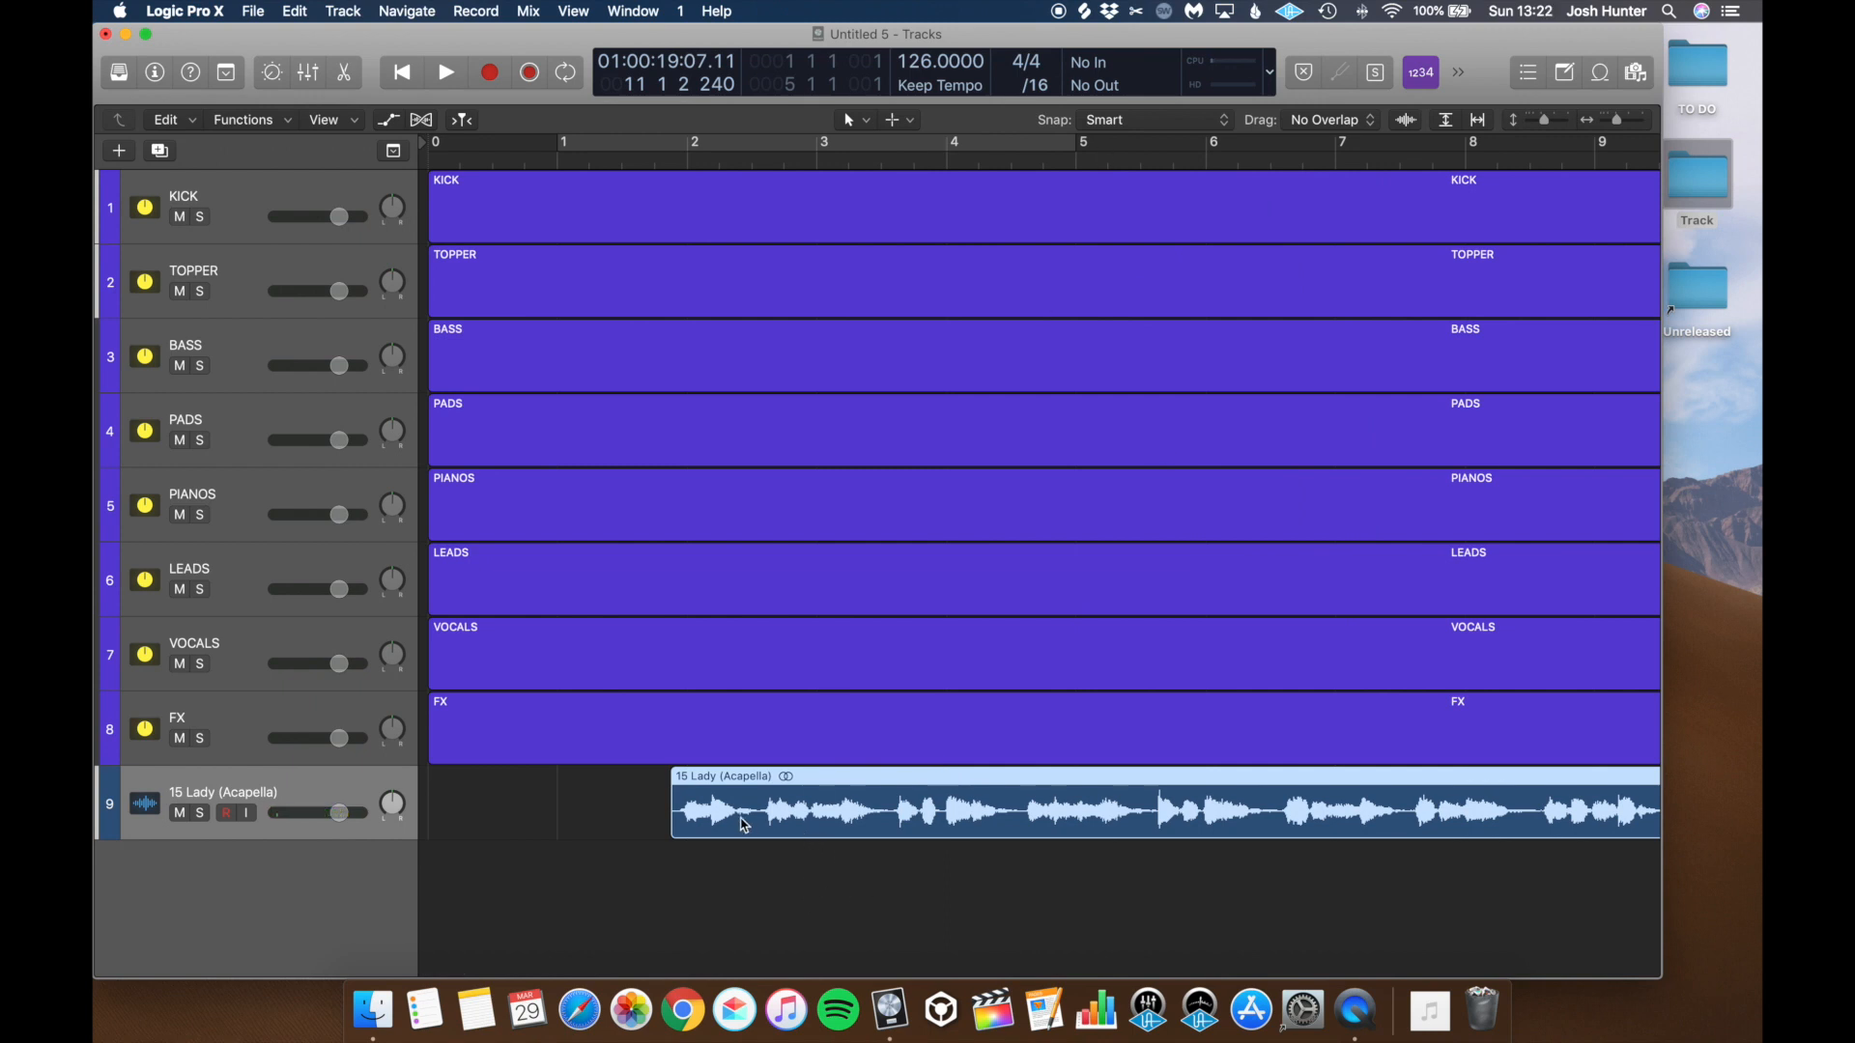
left_click(689, 161)
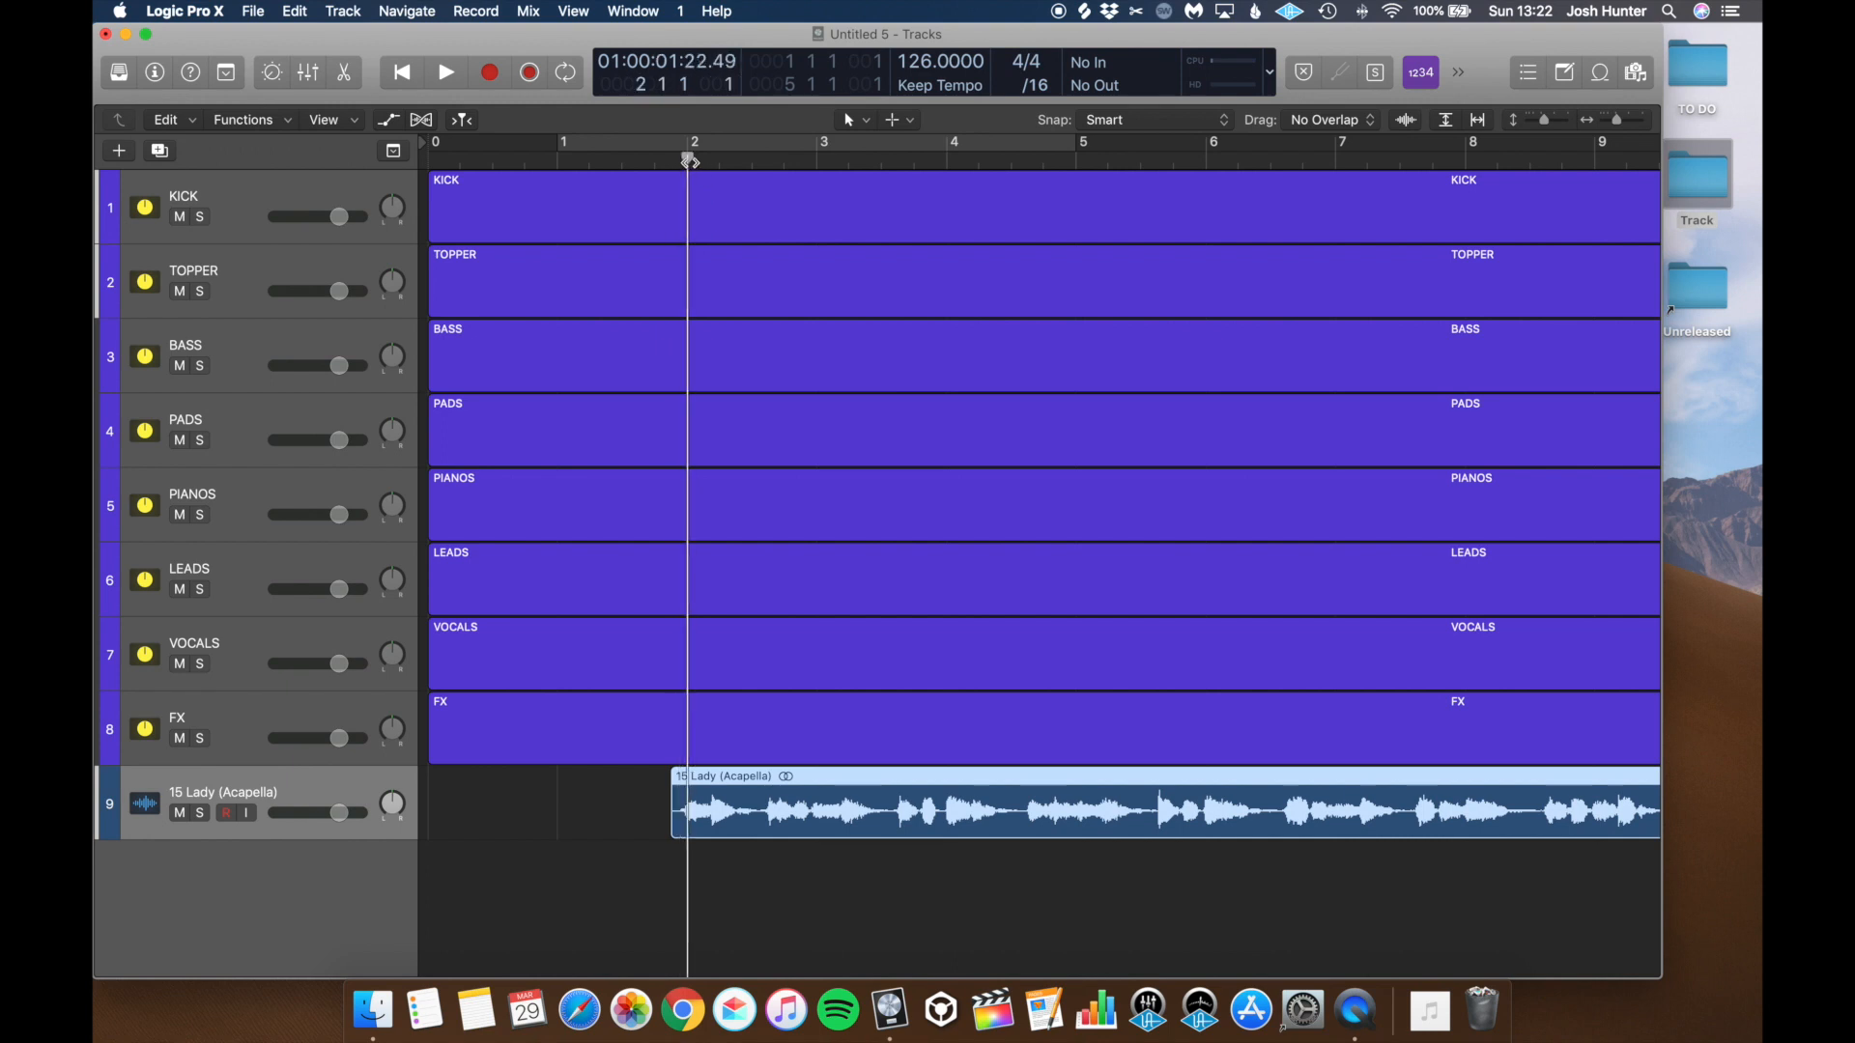
Step: Open the acapella region in the audio file editor, move its anchor to the onset of the first vocal, and close the editor
left_click(771, 919)
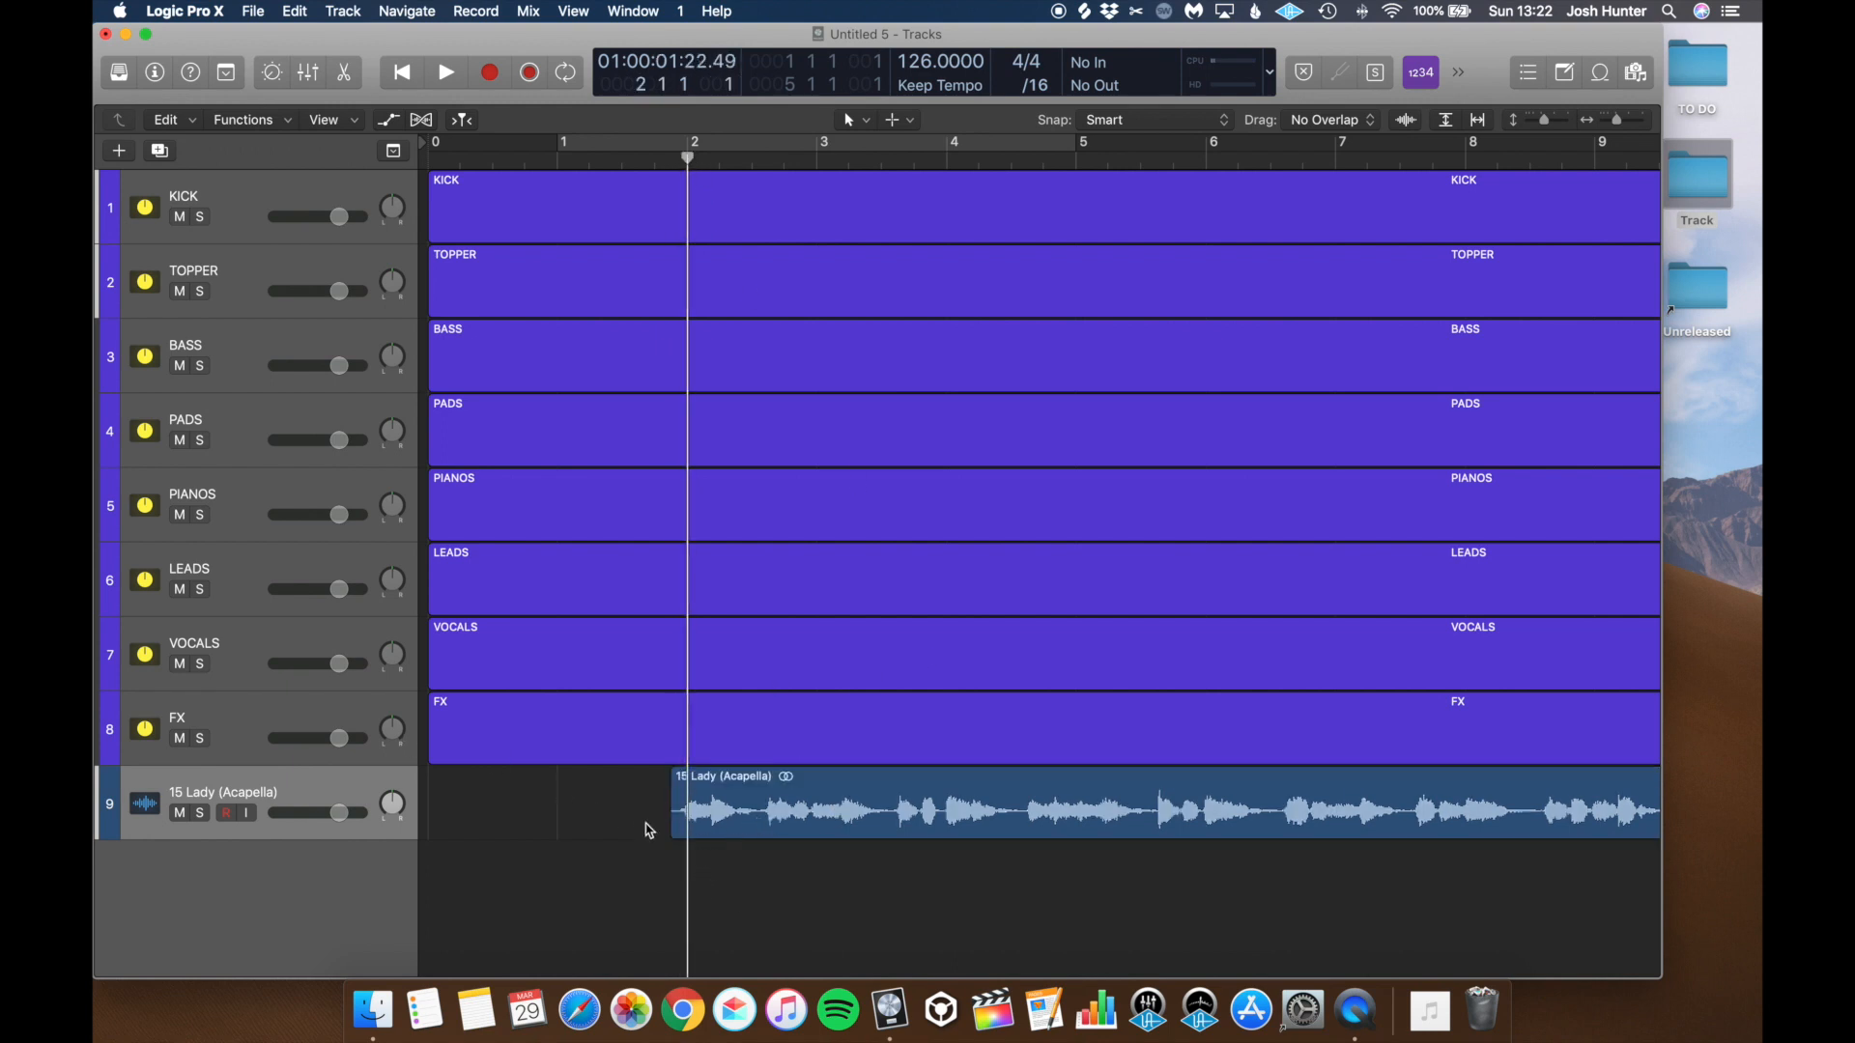
left_click(763, 793)
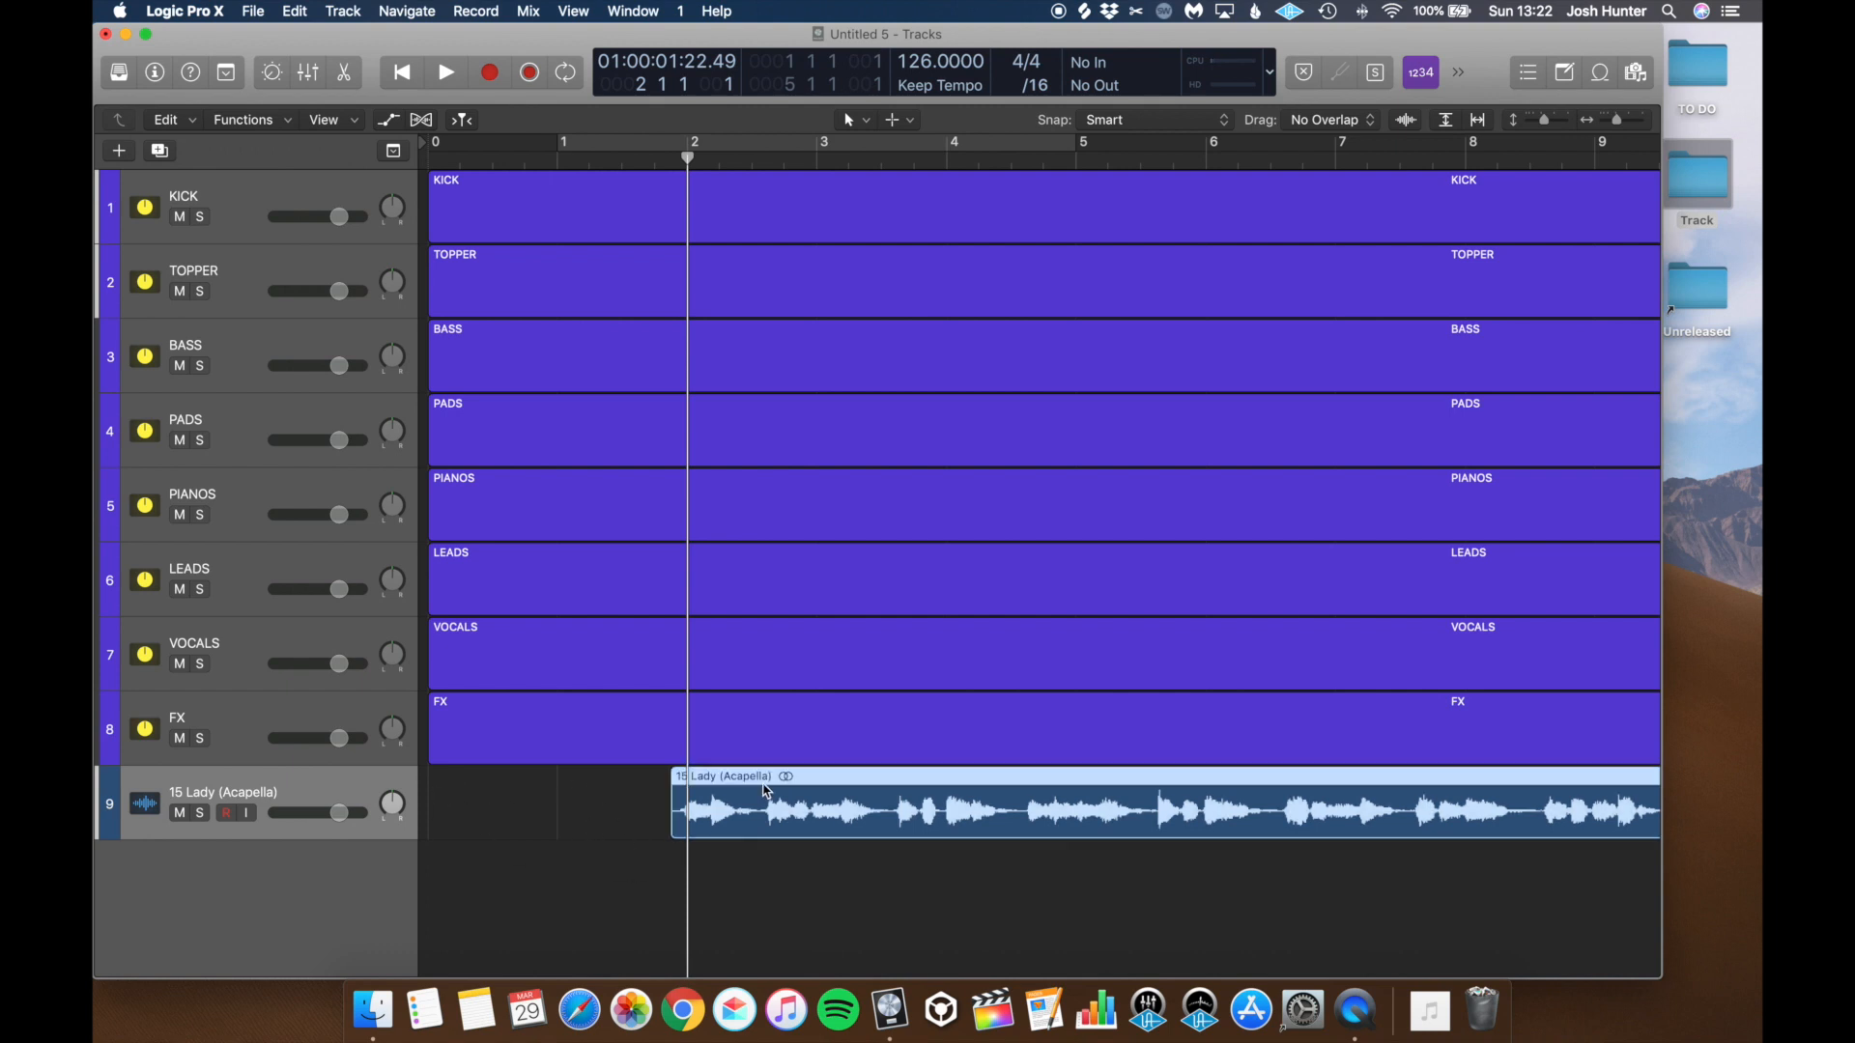
double_click(764, 791)
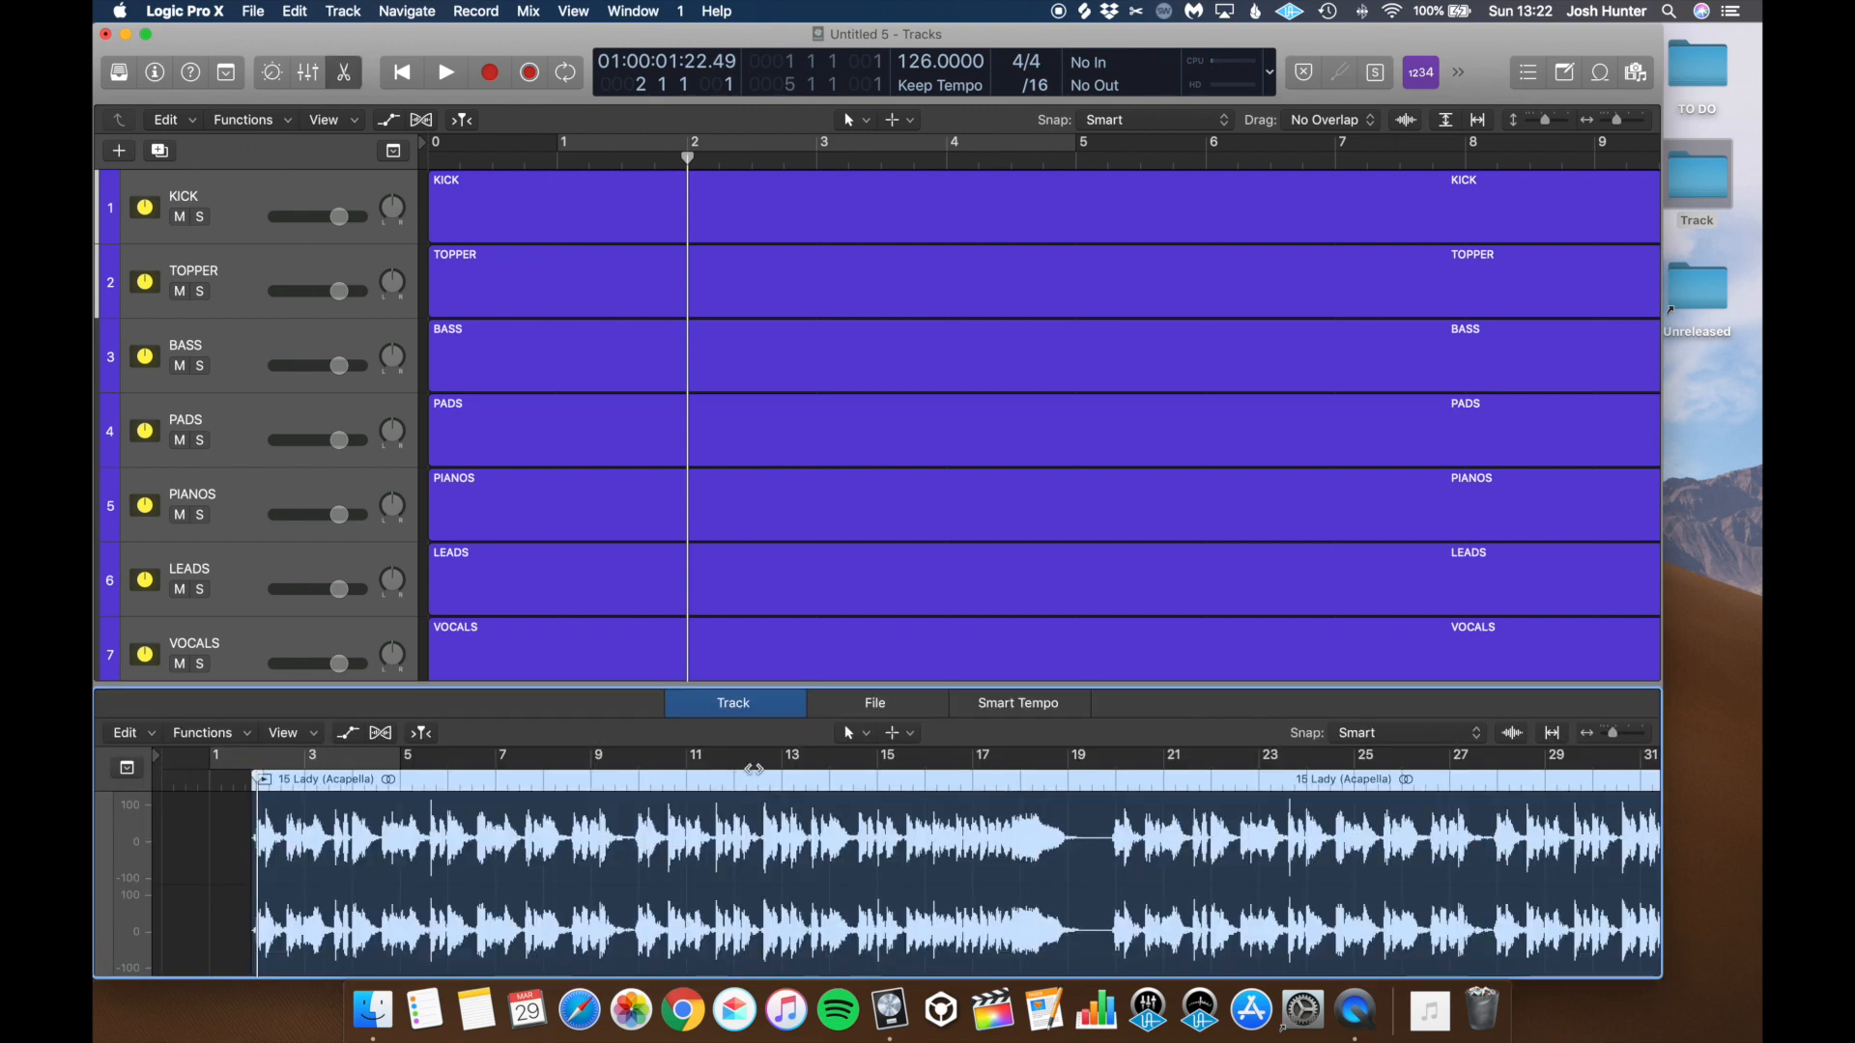
left_click_drag(737, 688, 783, 307)
left_click(875, 326)
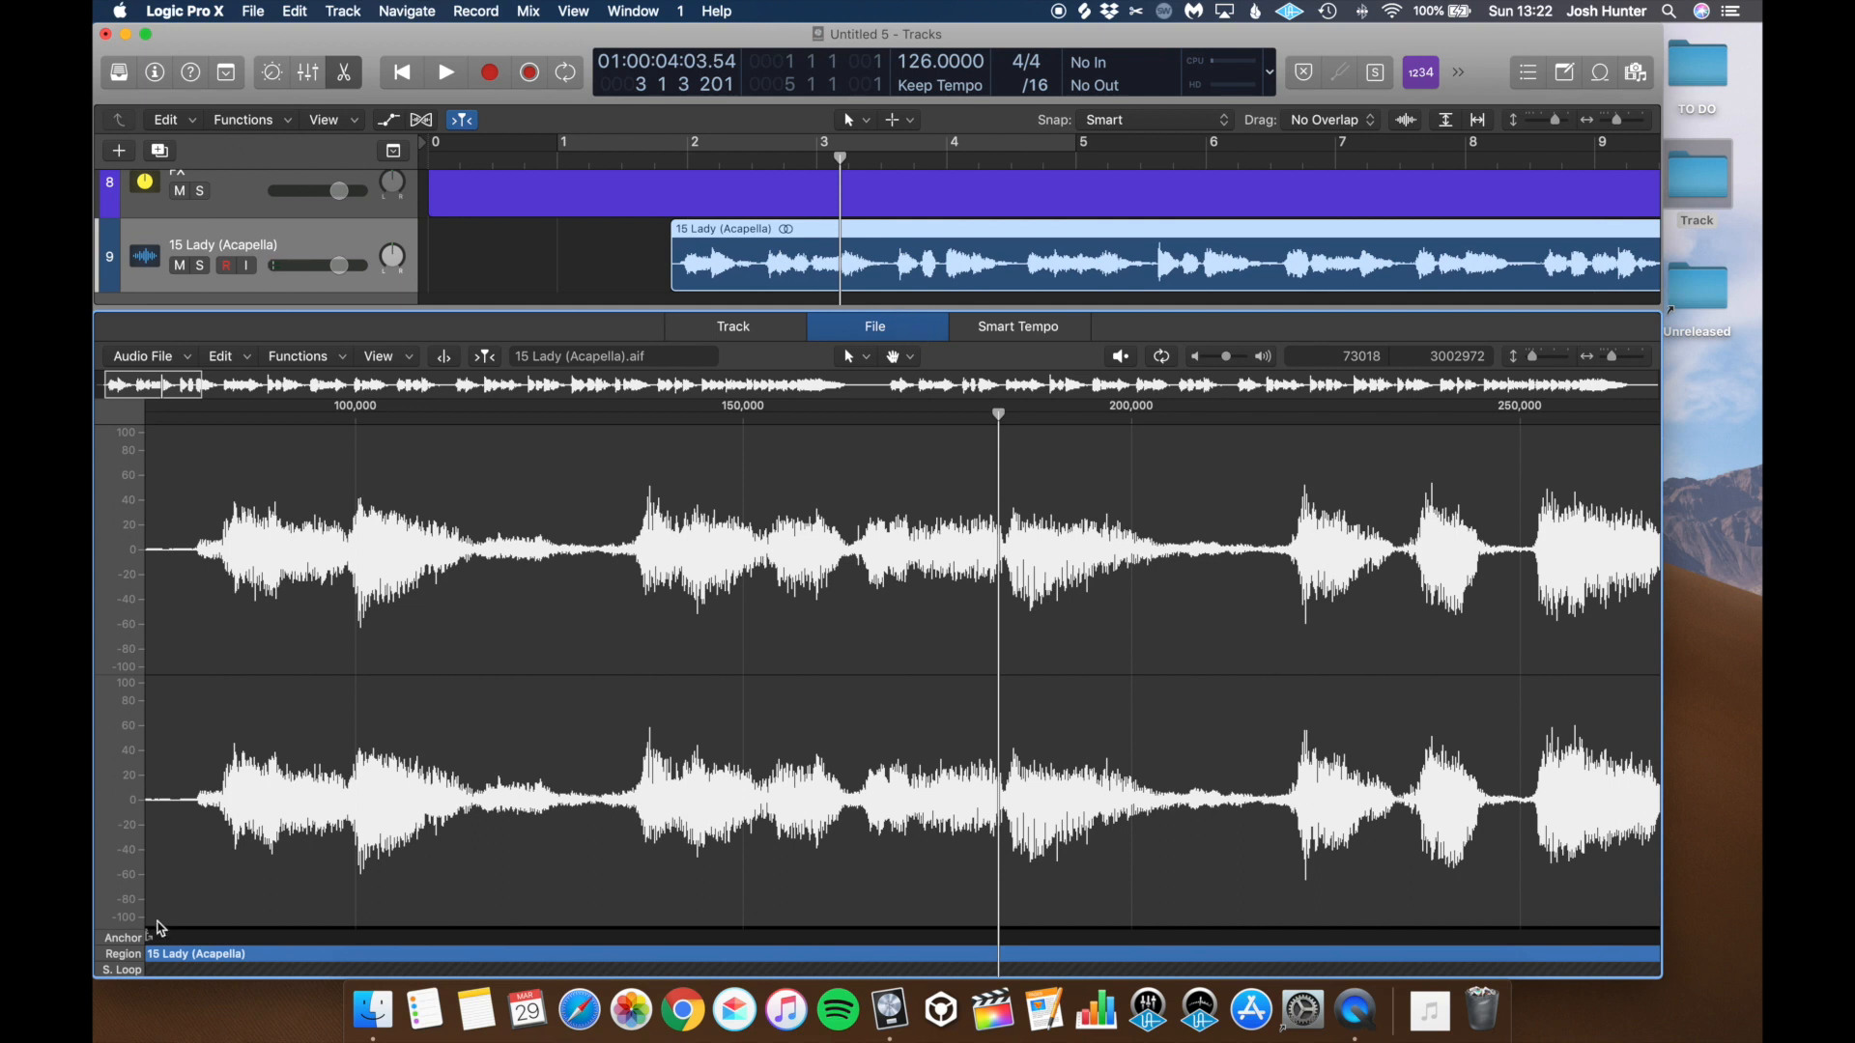
left_click_drag(150, 944, 228, 945)
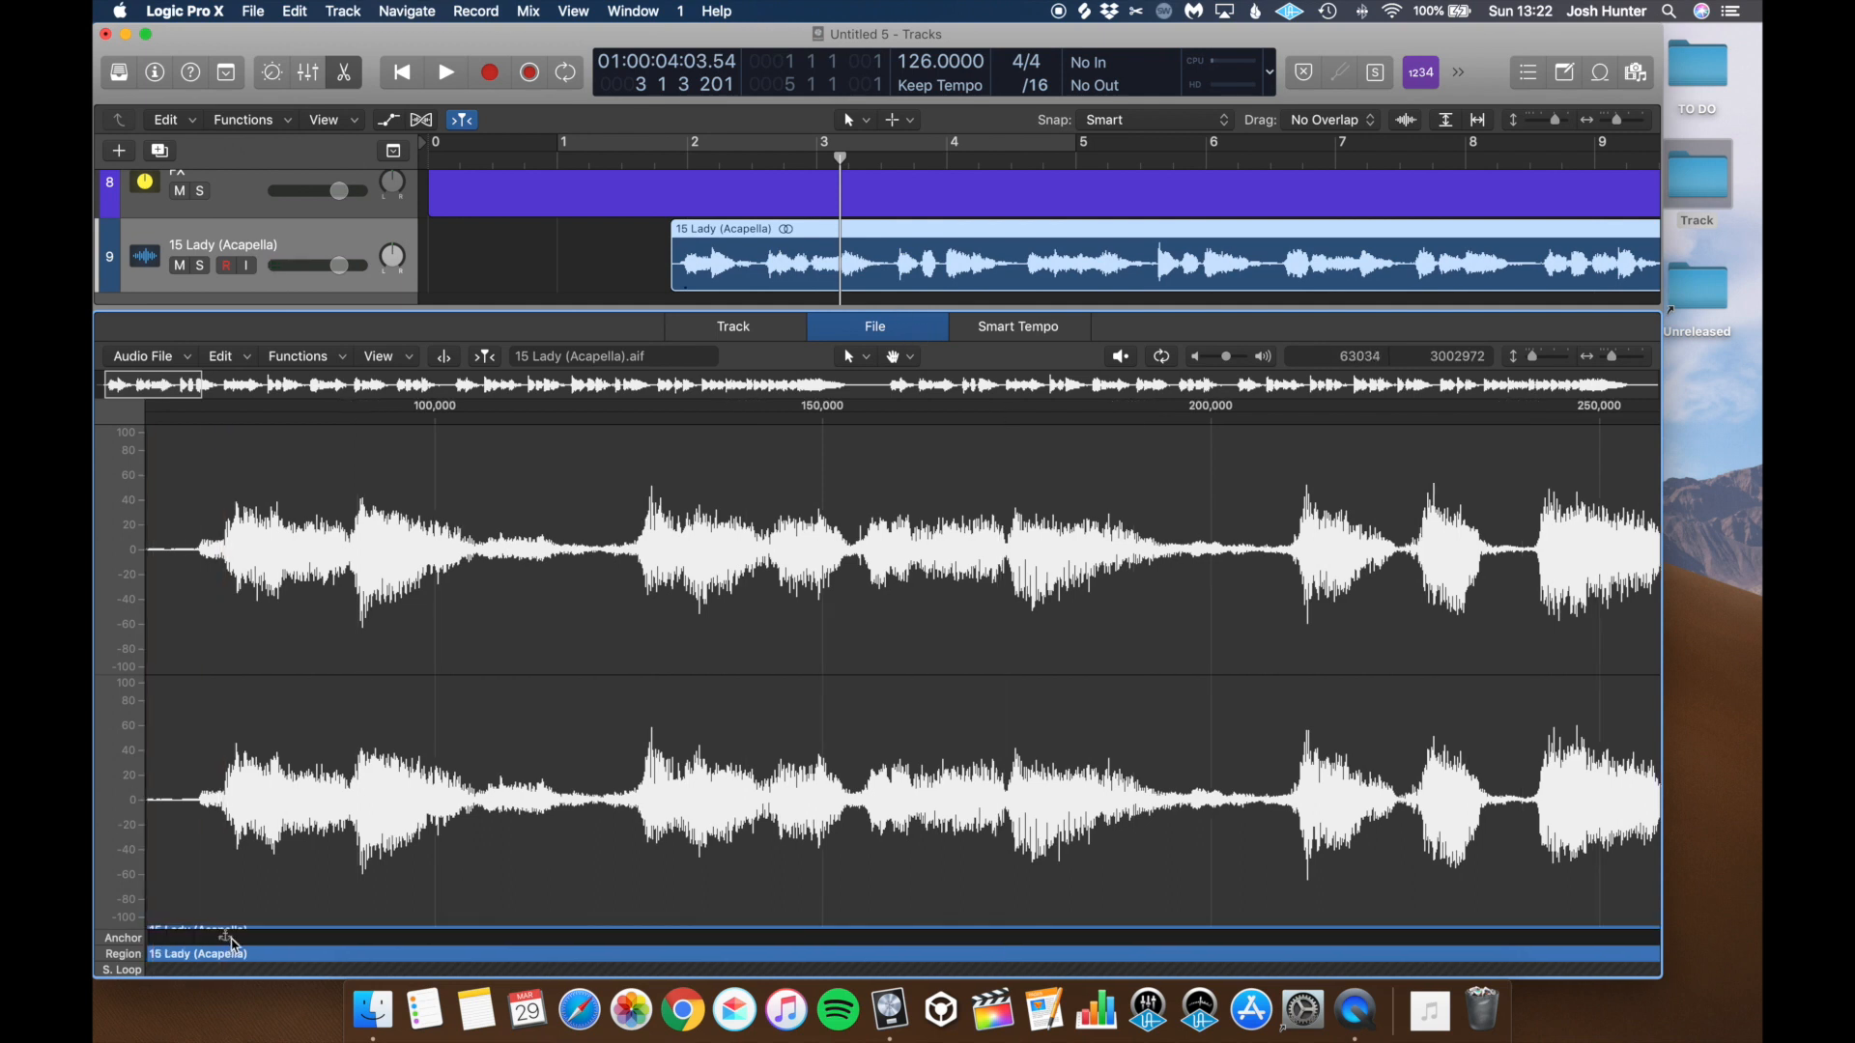
key("x")
key("x")
Step: Move the acapella region one bar earlier so it starts just before bar 1, and play it back
left_click_drag(739, 817, 605, 786)
double_click(517, 160)
key("space")
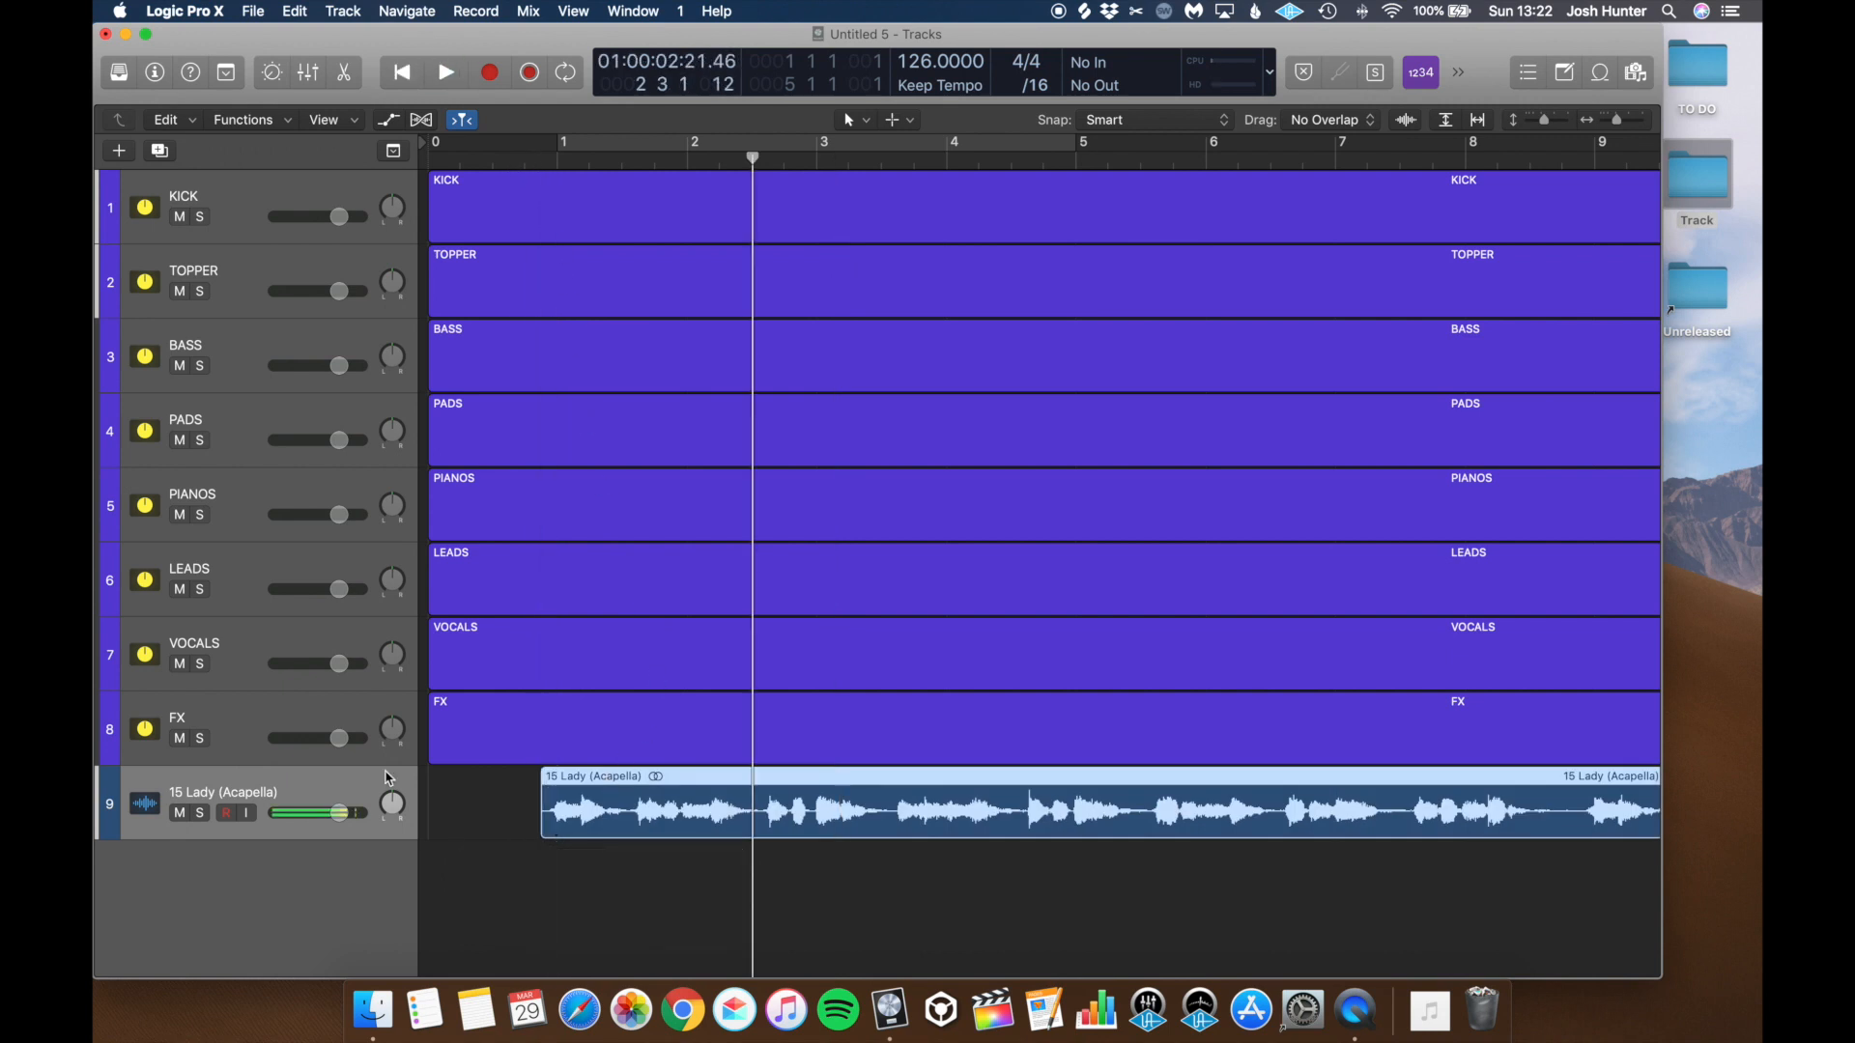
Step: Show the inspector and set the acapella track's channel volume to 0 dB
key("o")
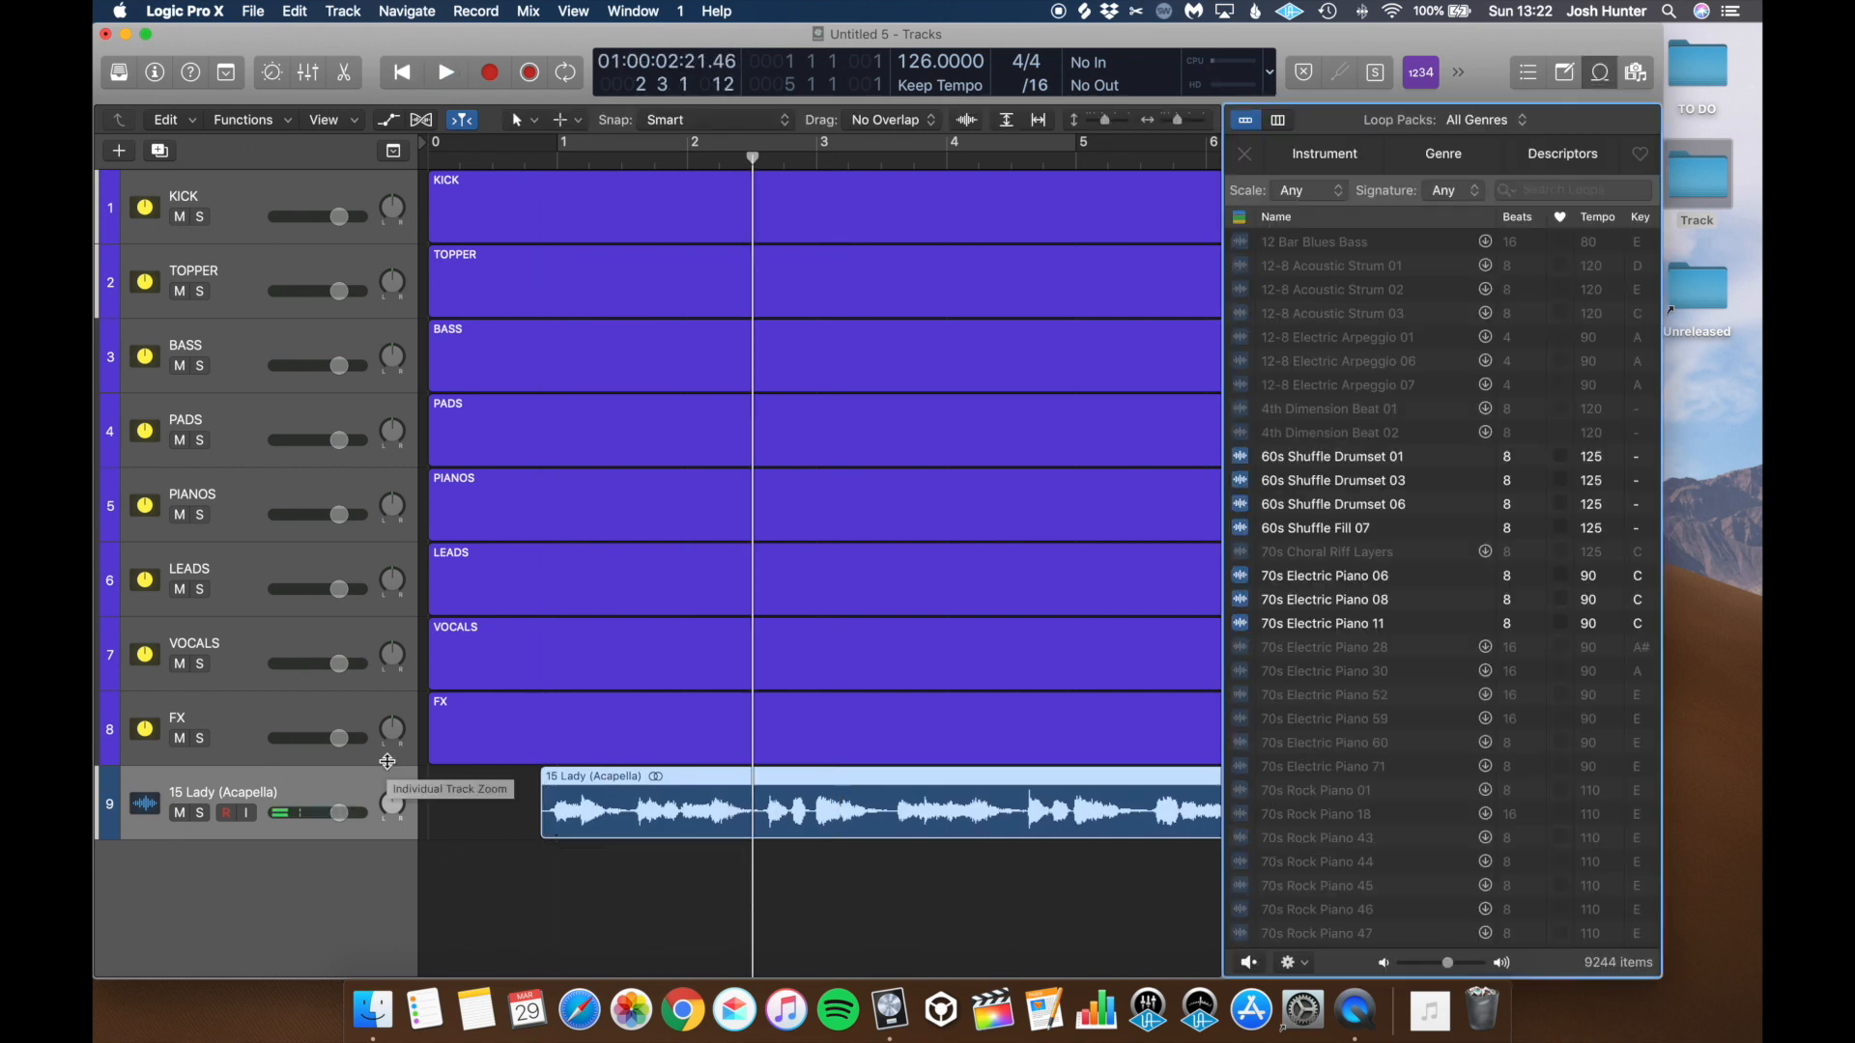
key("i")
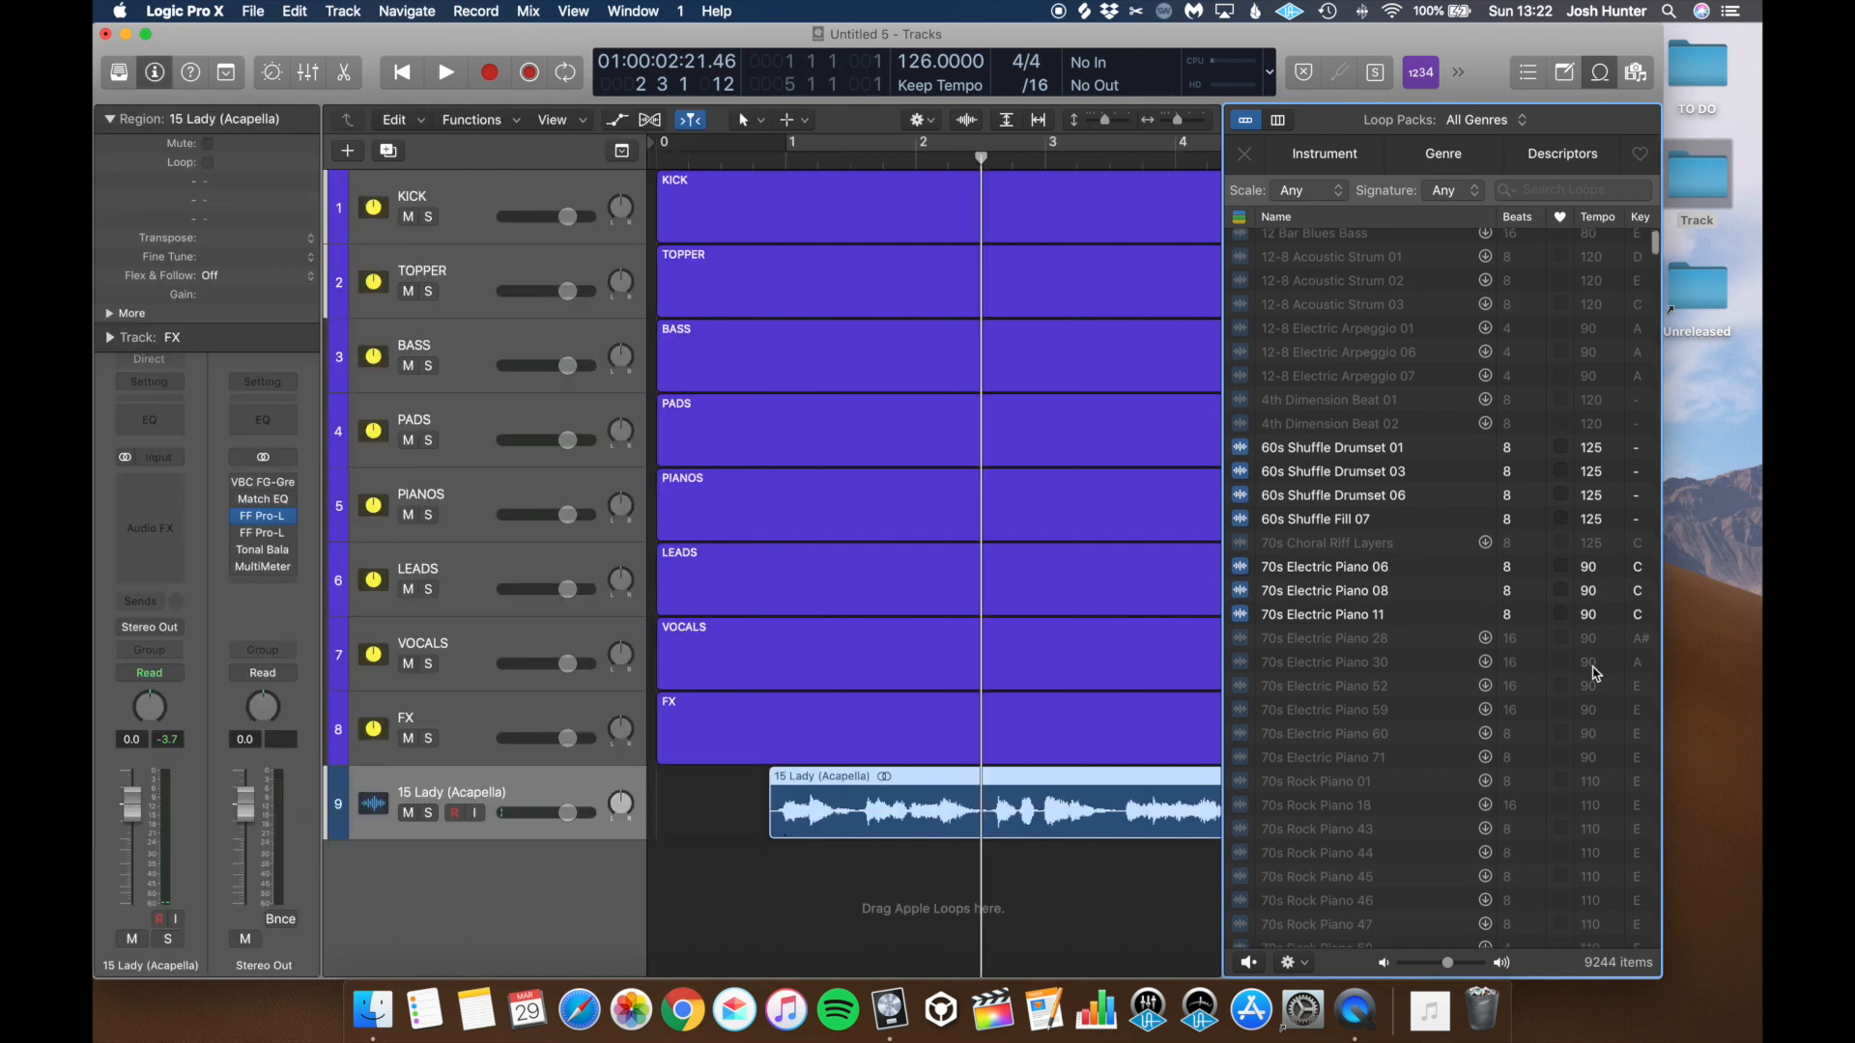
key("o")
key("space")
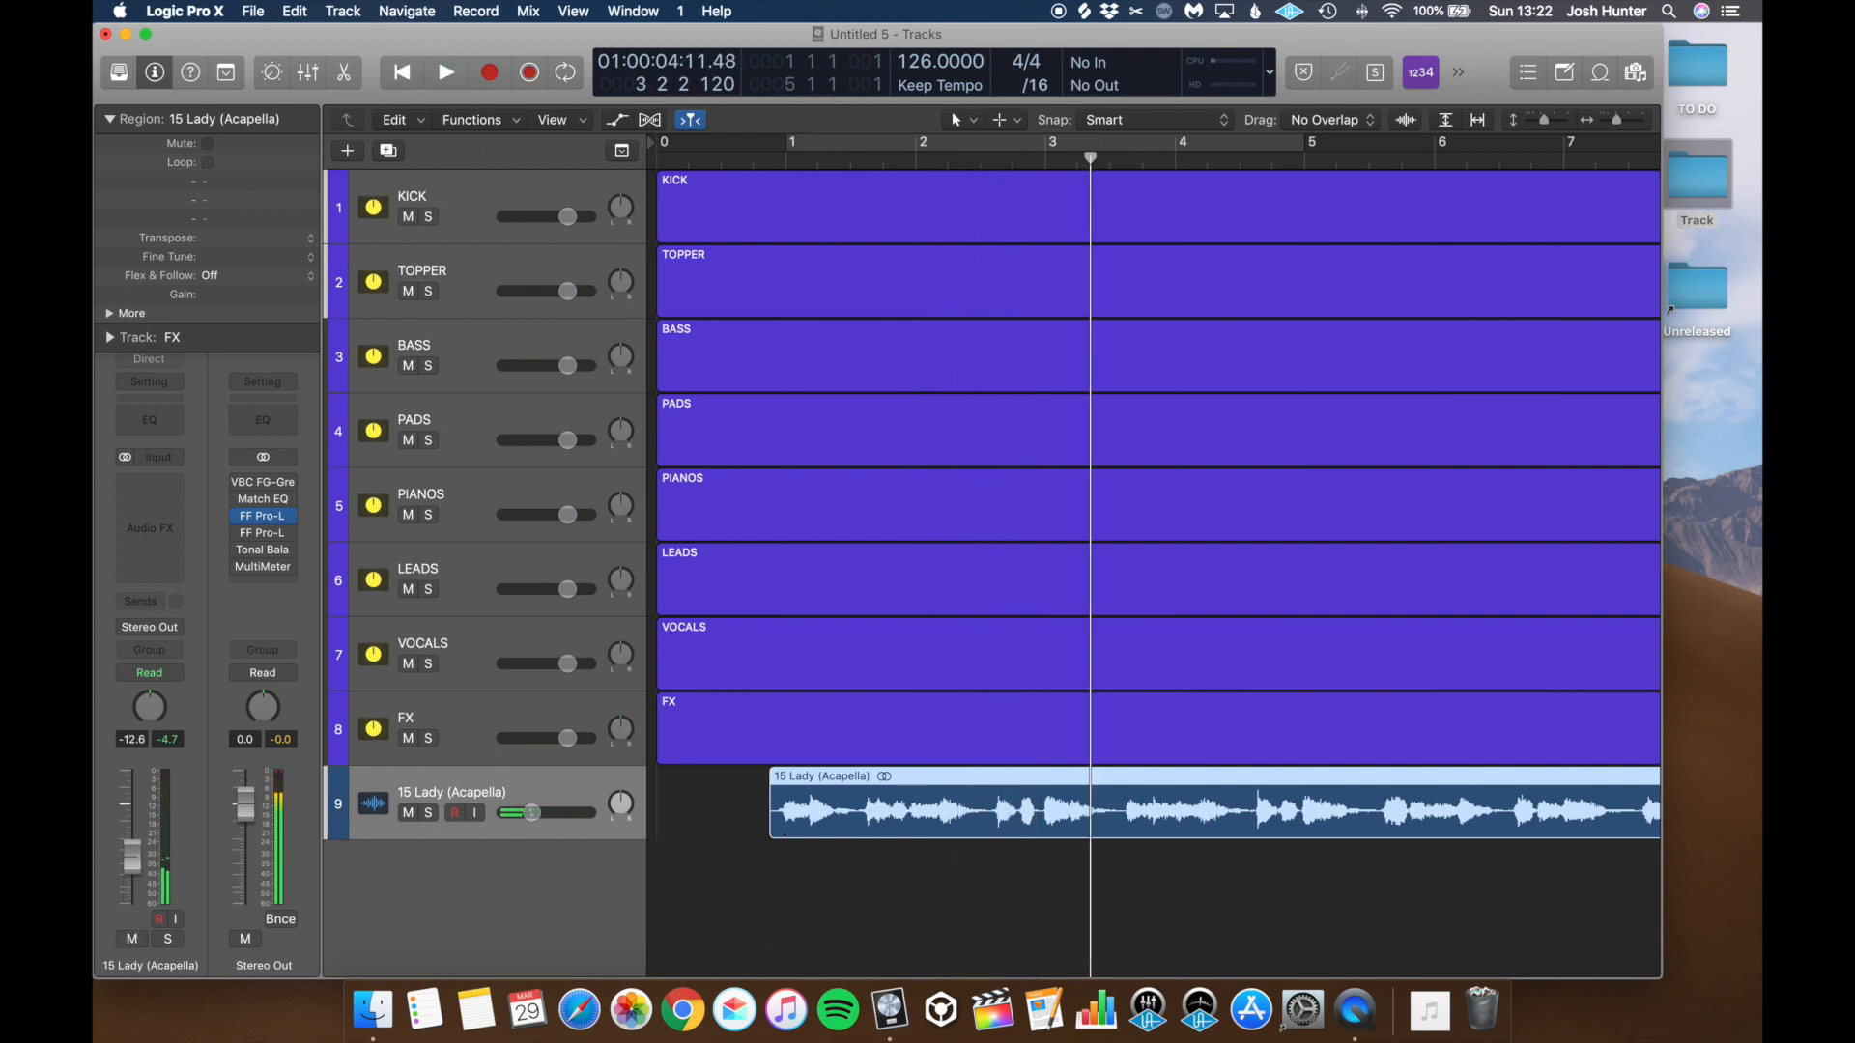
double_click(136, 858)
type("0")
key("Return")
Step: Set the acapella region's gain to -12 dB
left_click(903, 894)
left_click(923, 821)
double_click(232, 294)
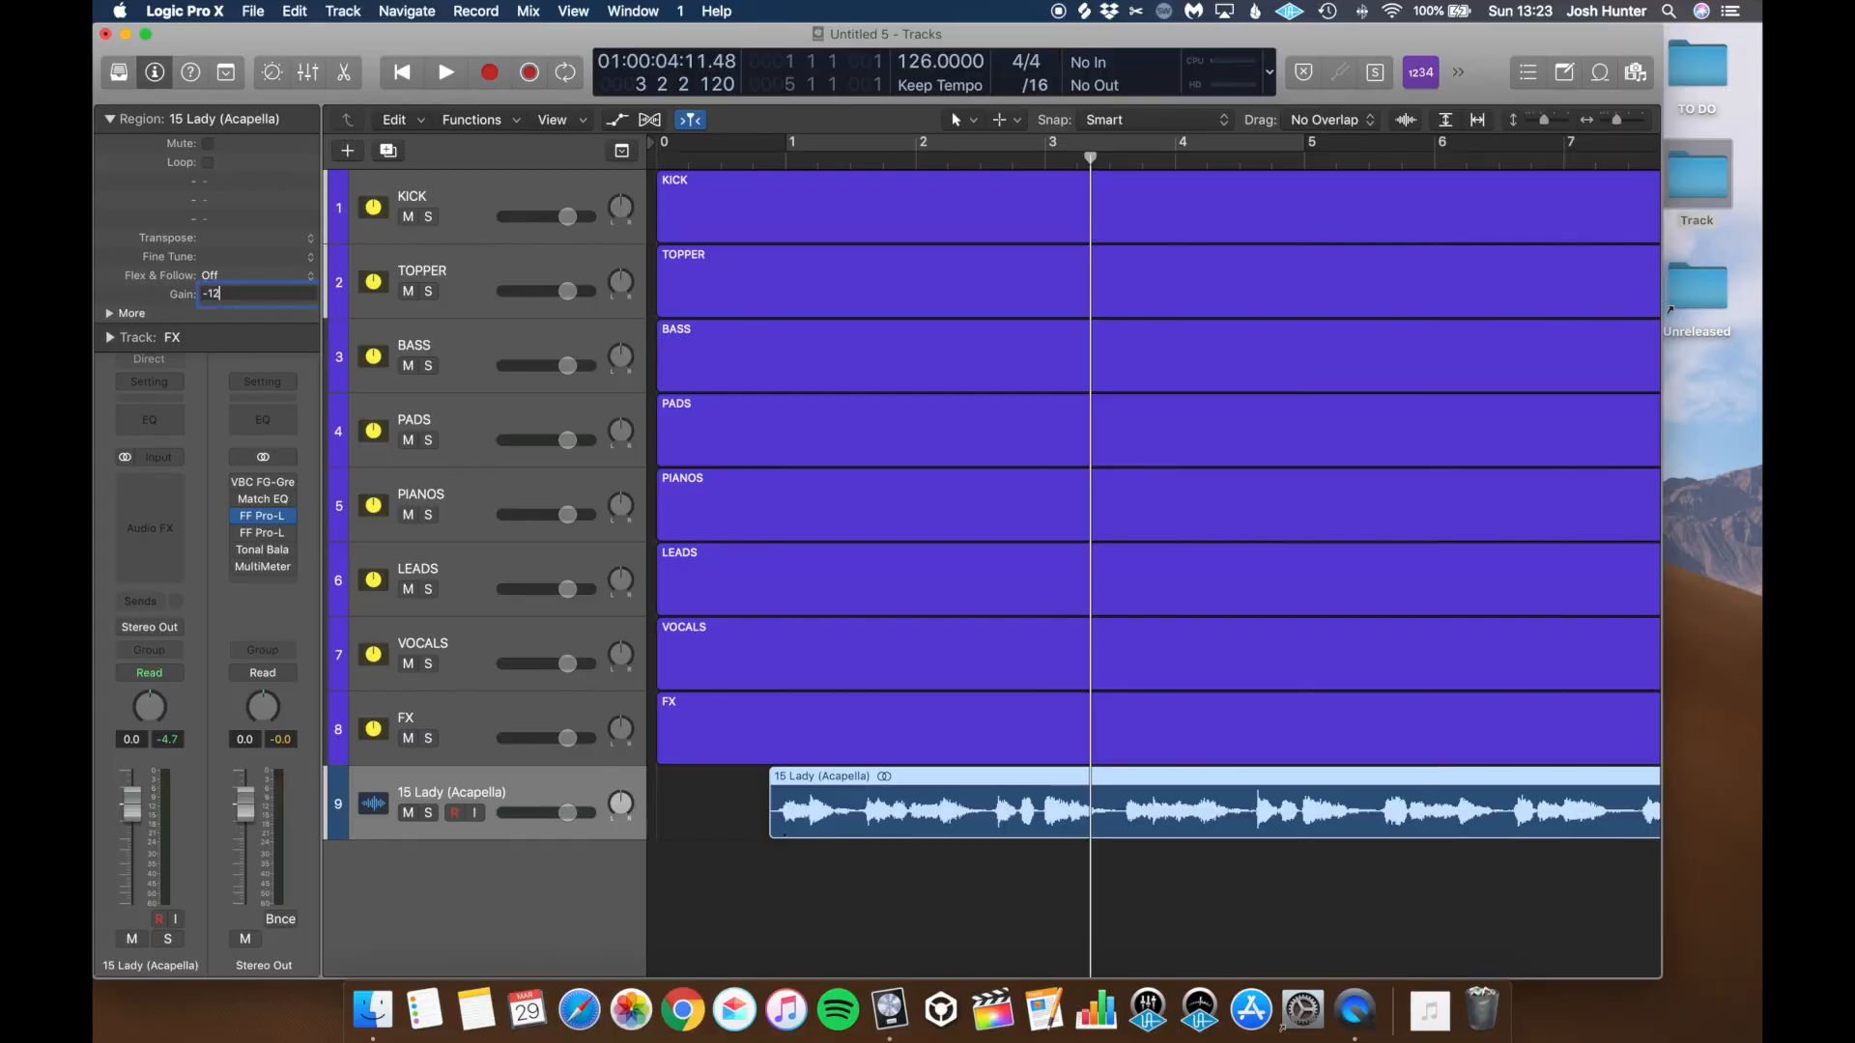
key("Return")
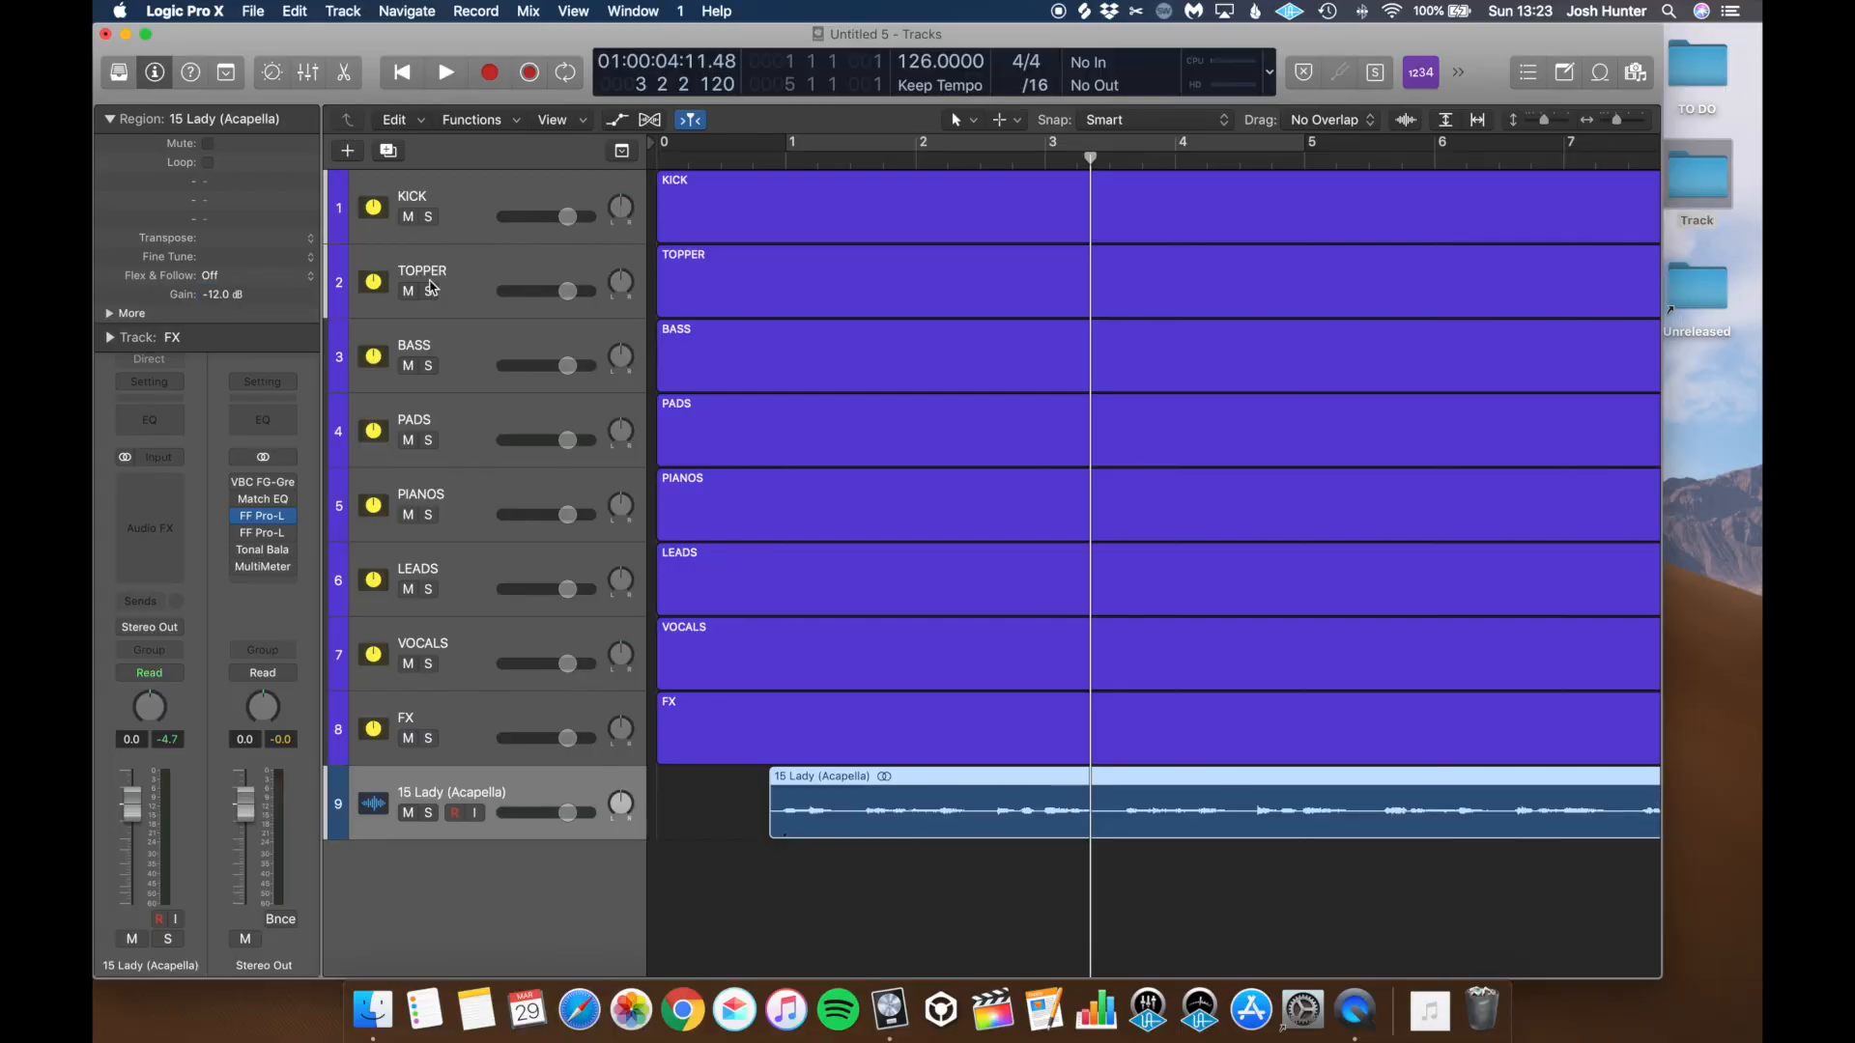
Step: Turn on the cycle range from bar 1 to bar 5 and play back the acapella at its reduced level
left_click(843, 140)
key("space")
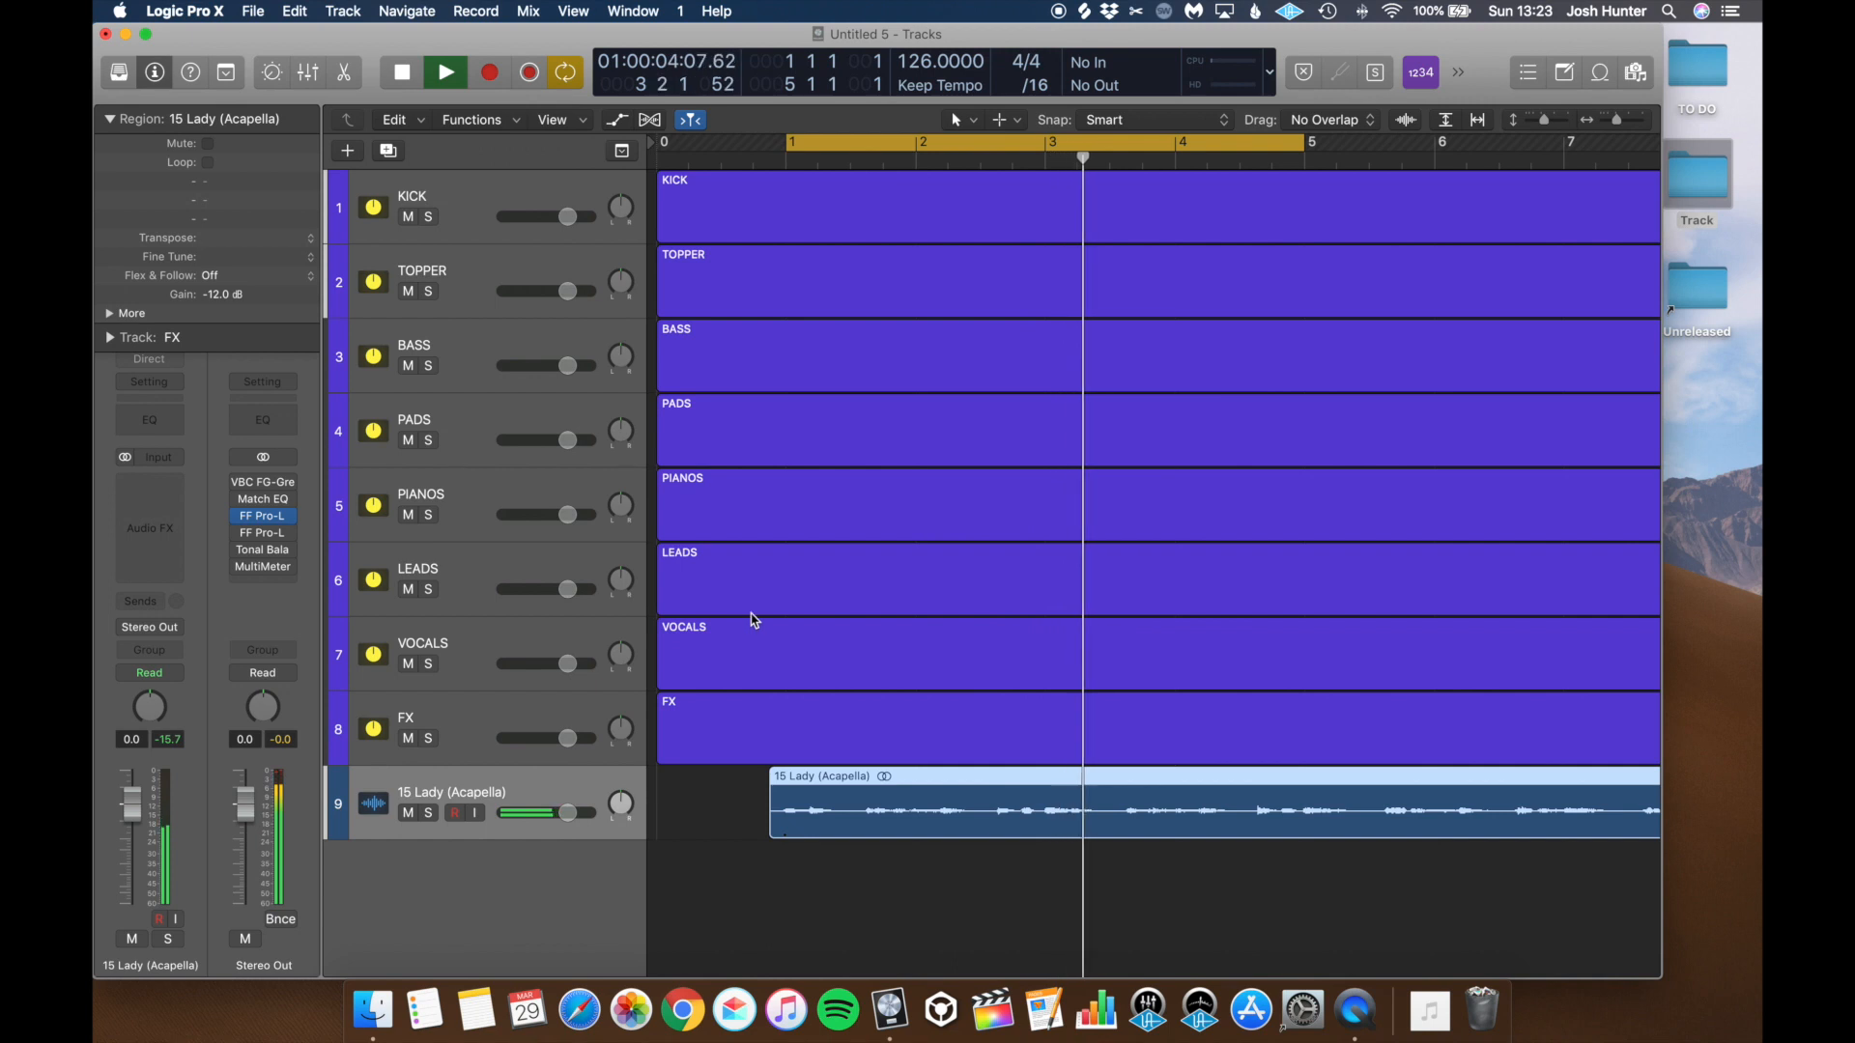
left_click(741, 915)
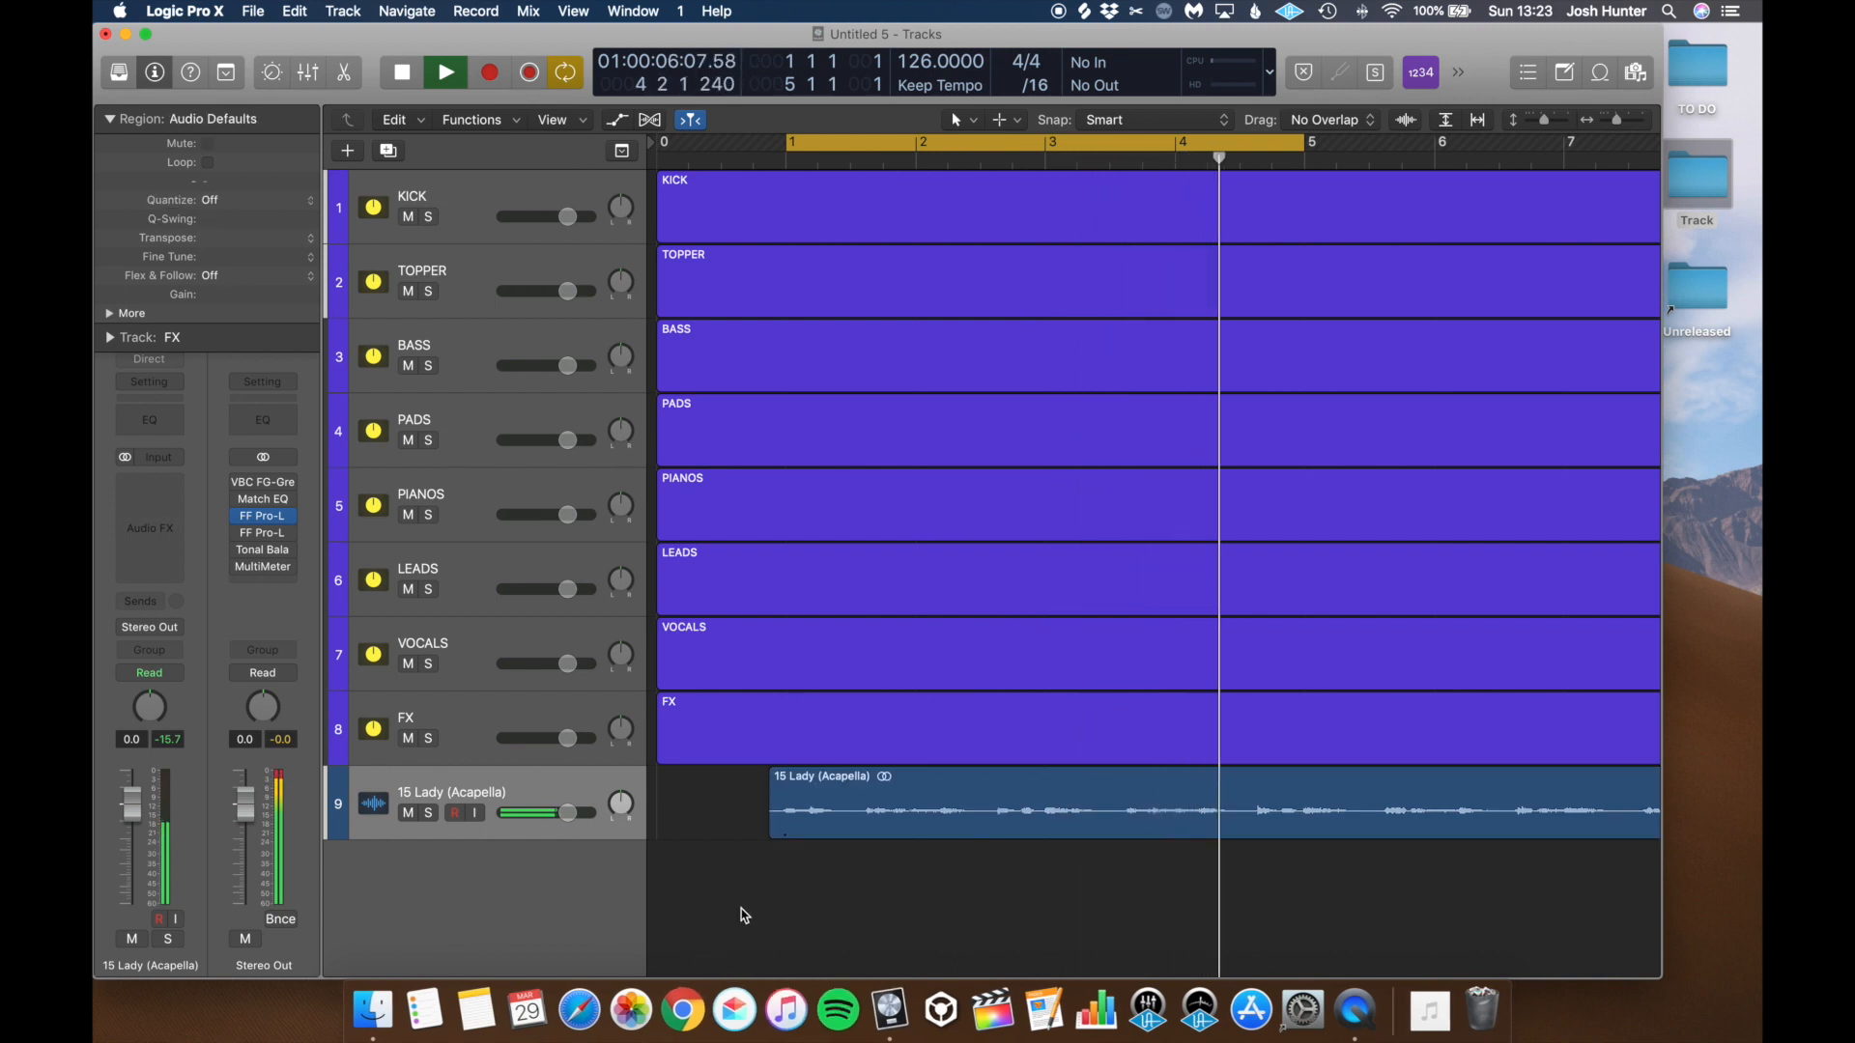
key("space")
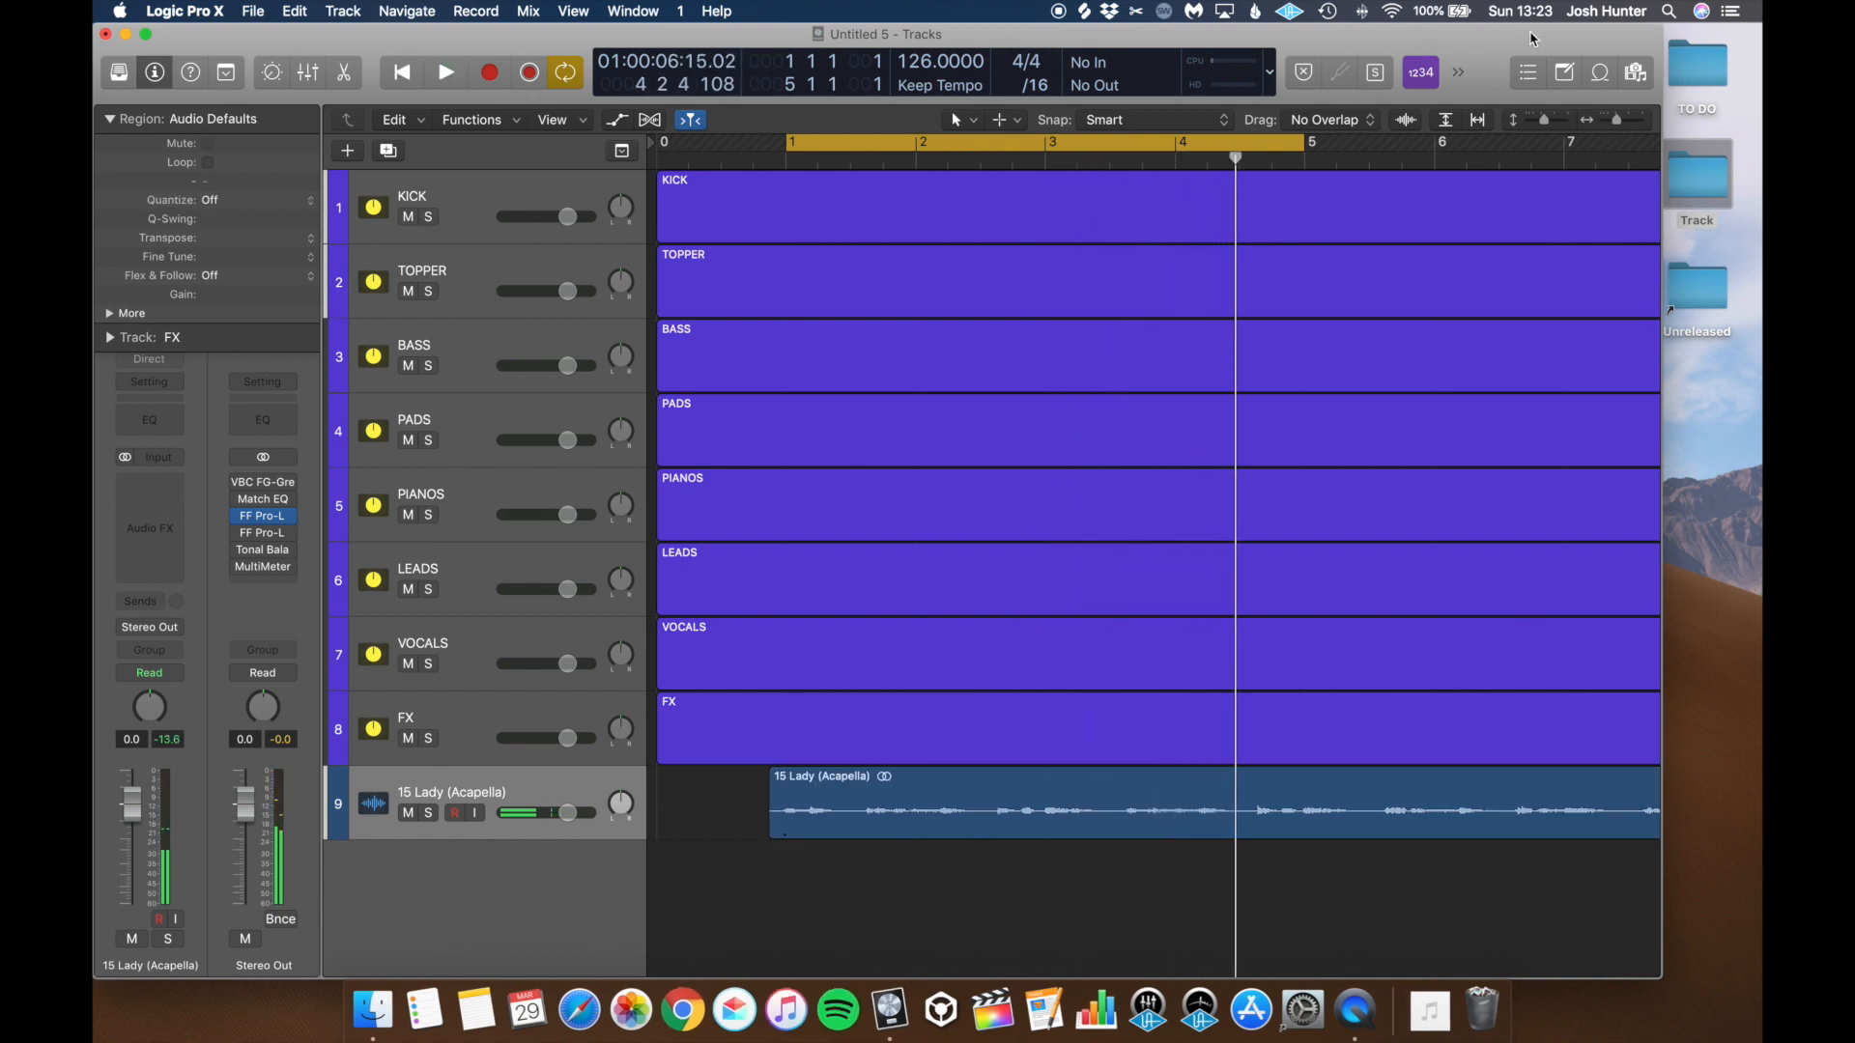
Step: Switch to Finder, open the Track folder on the desktop, and browse the samples in its Drums folder
double_click(1697, 179)
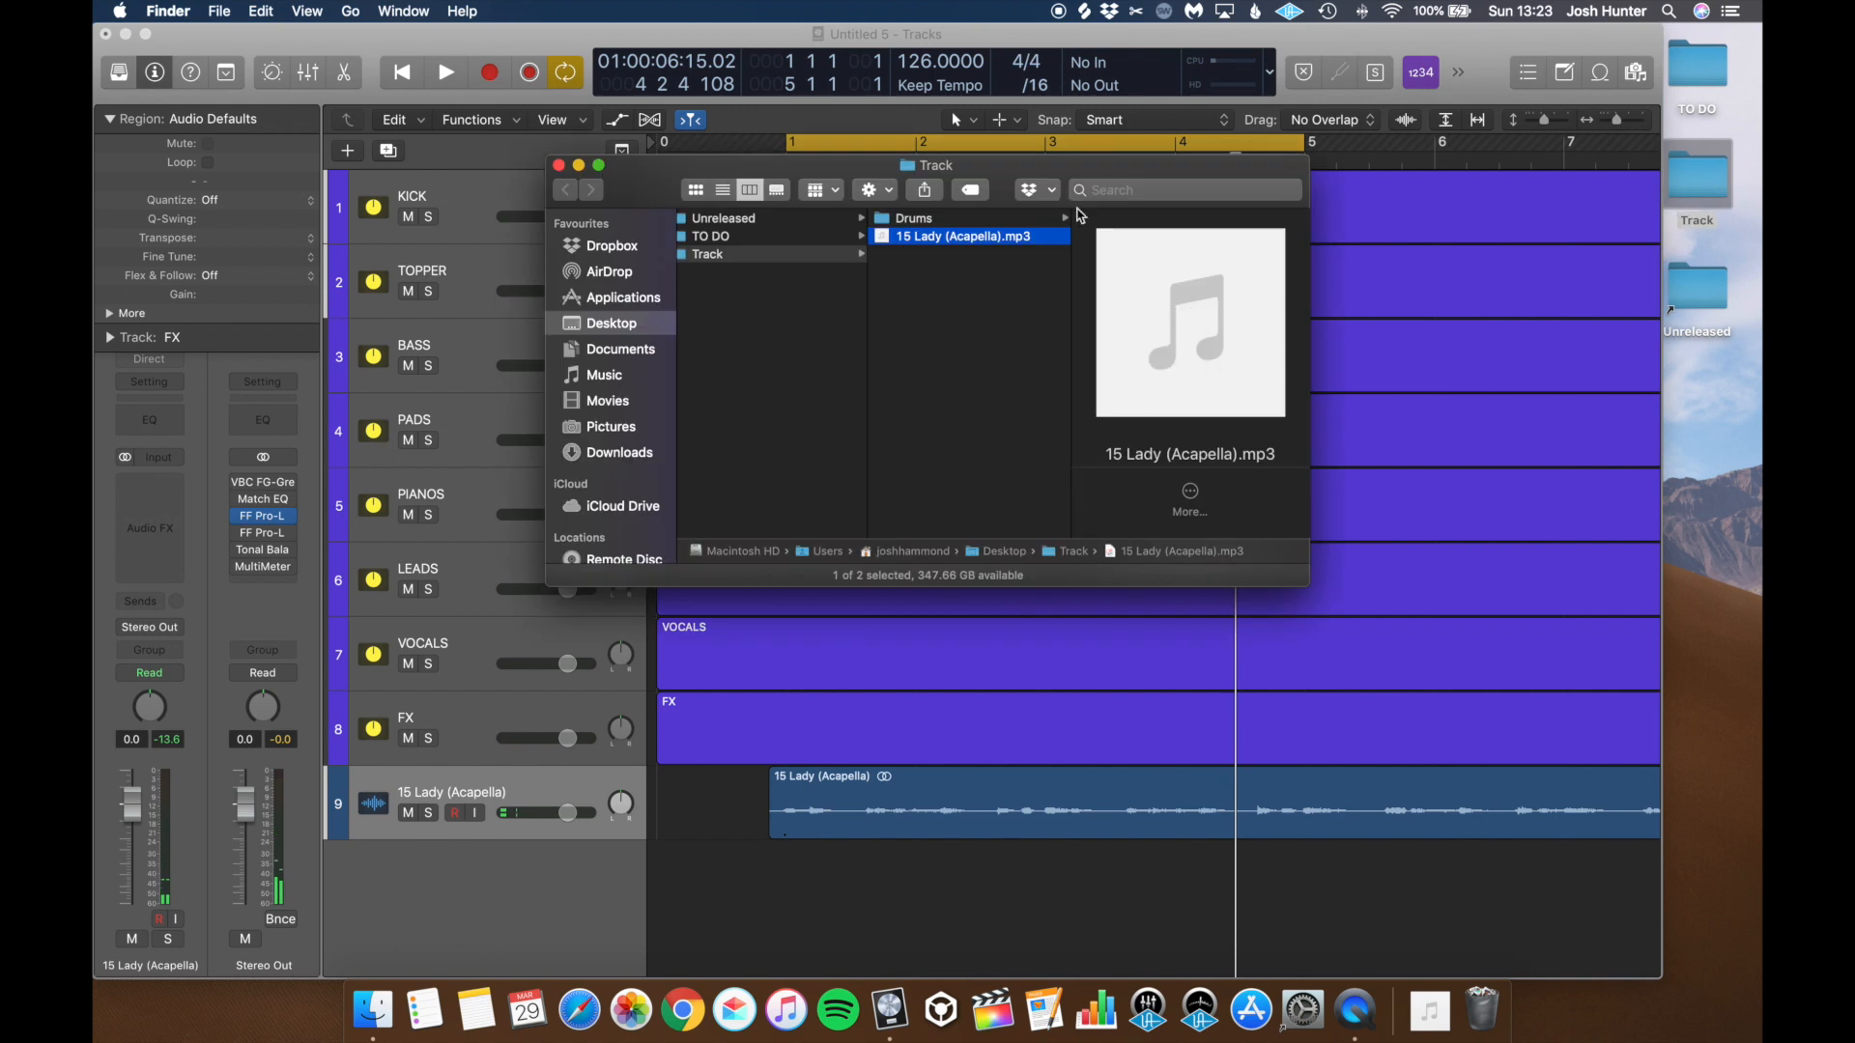
left_click(931, 222)
left_click(1192, 238)
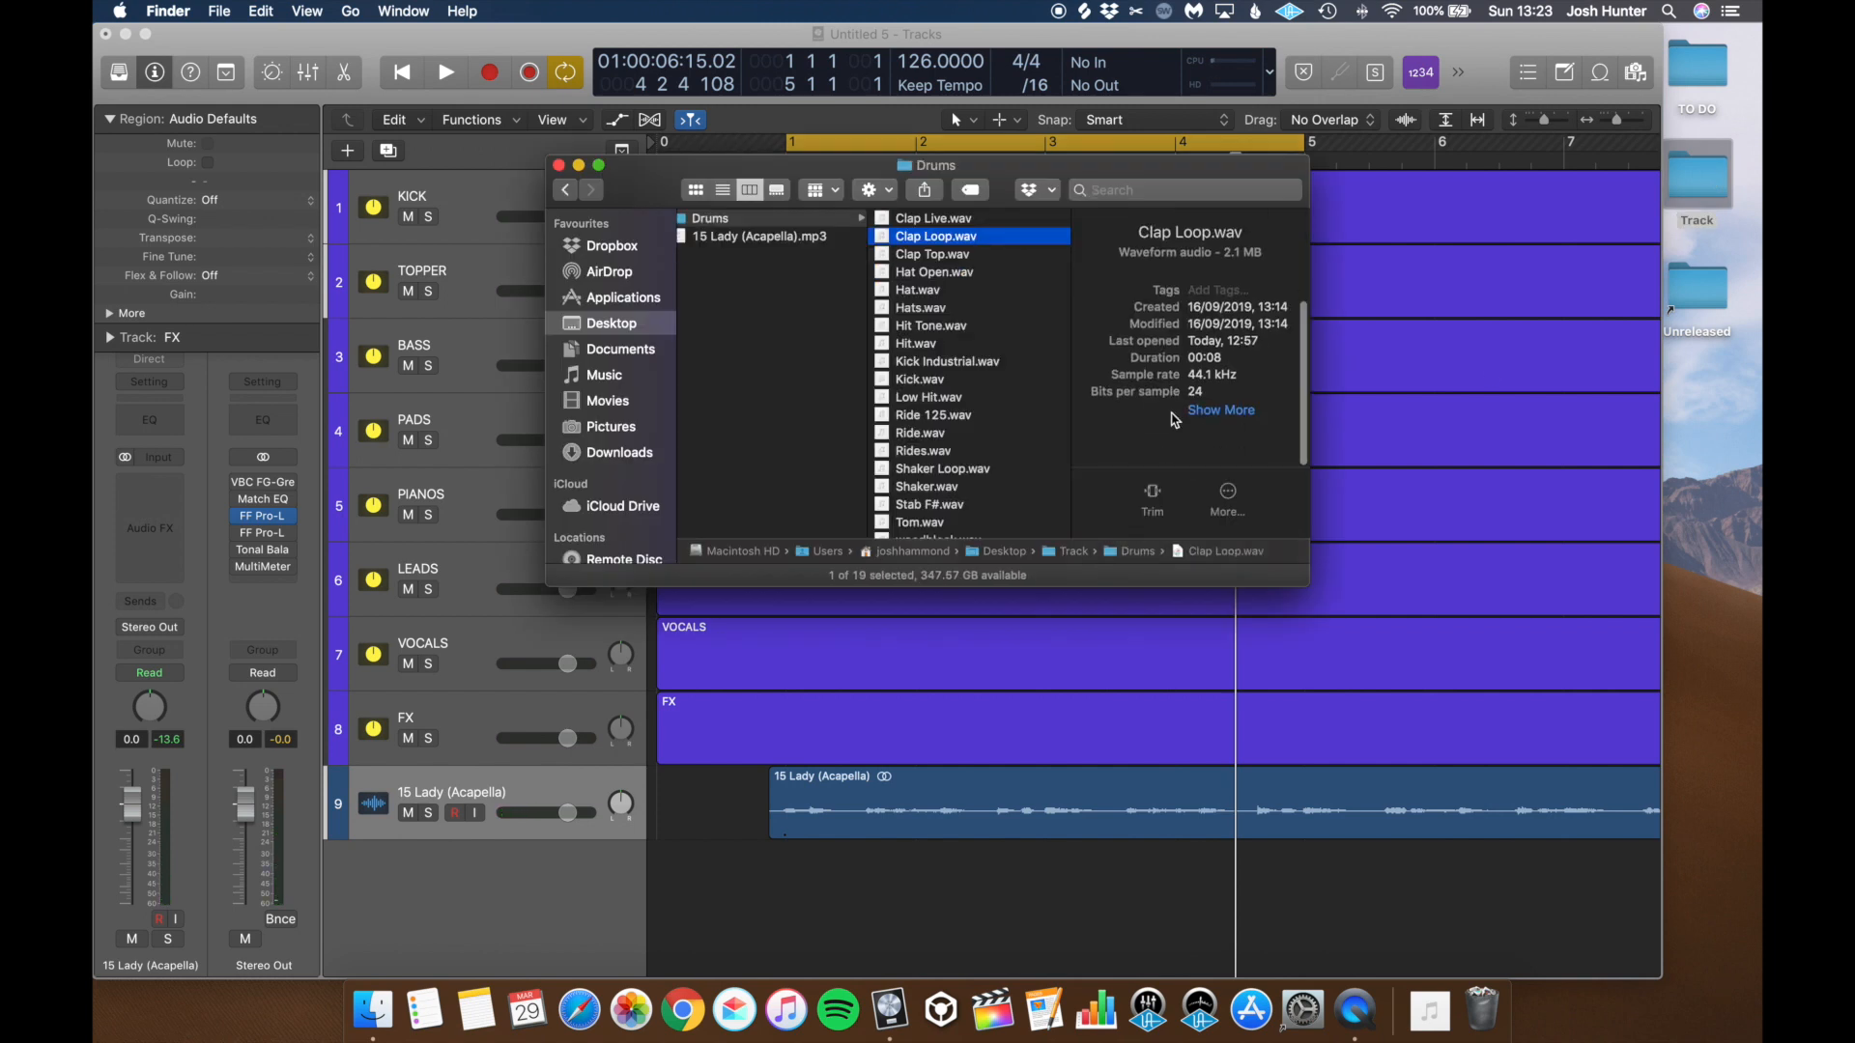
scroll(1171, 419, "up", 1)
scroll(961, 426, "down", 2)
scroll(961, 426, "up", 2)
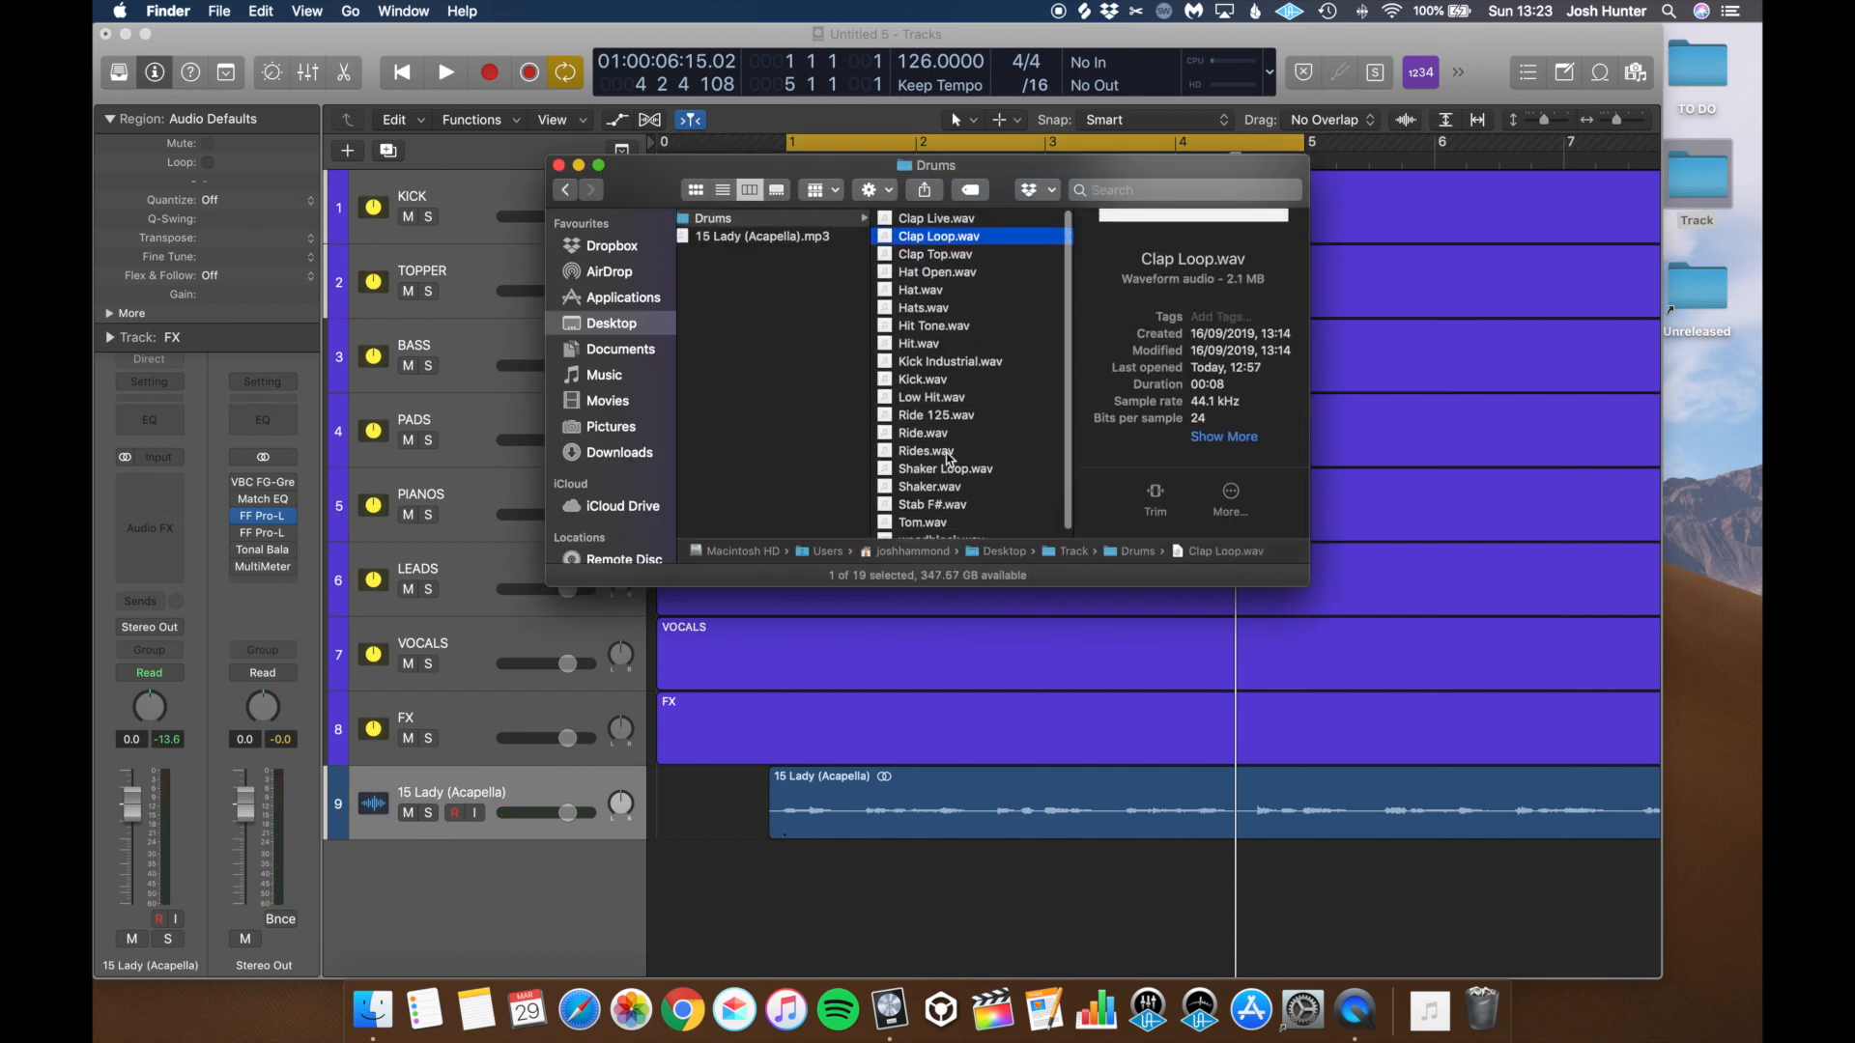
Step: Preview Kick.wav and Kick Industrial.wav to compare how the two kick samples sound
left_click(993, 378)
key("space")
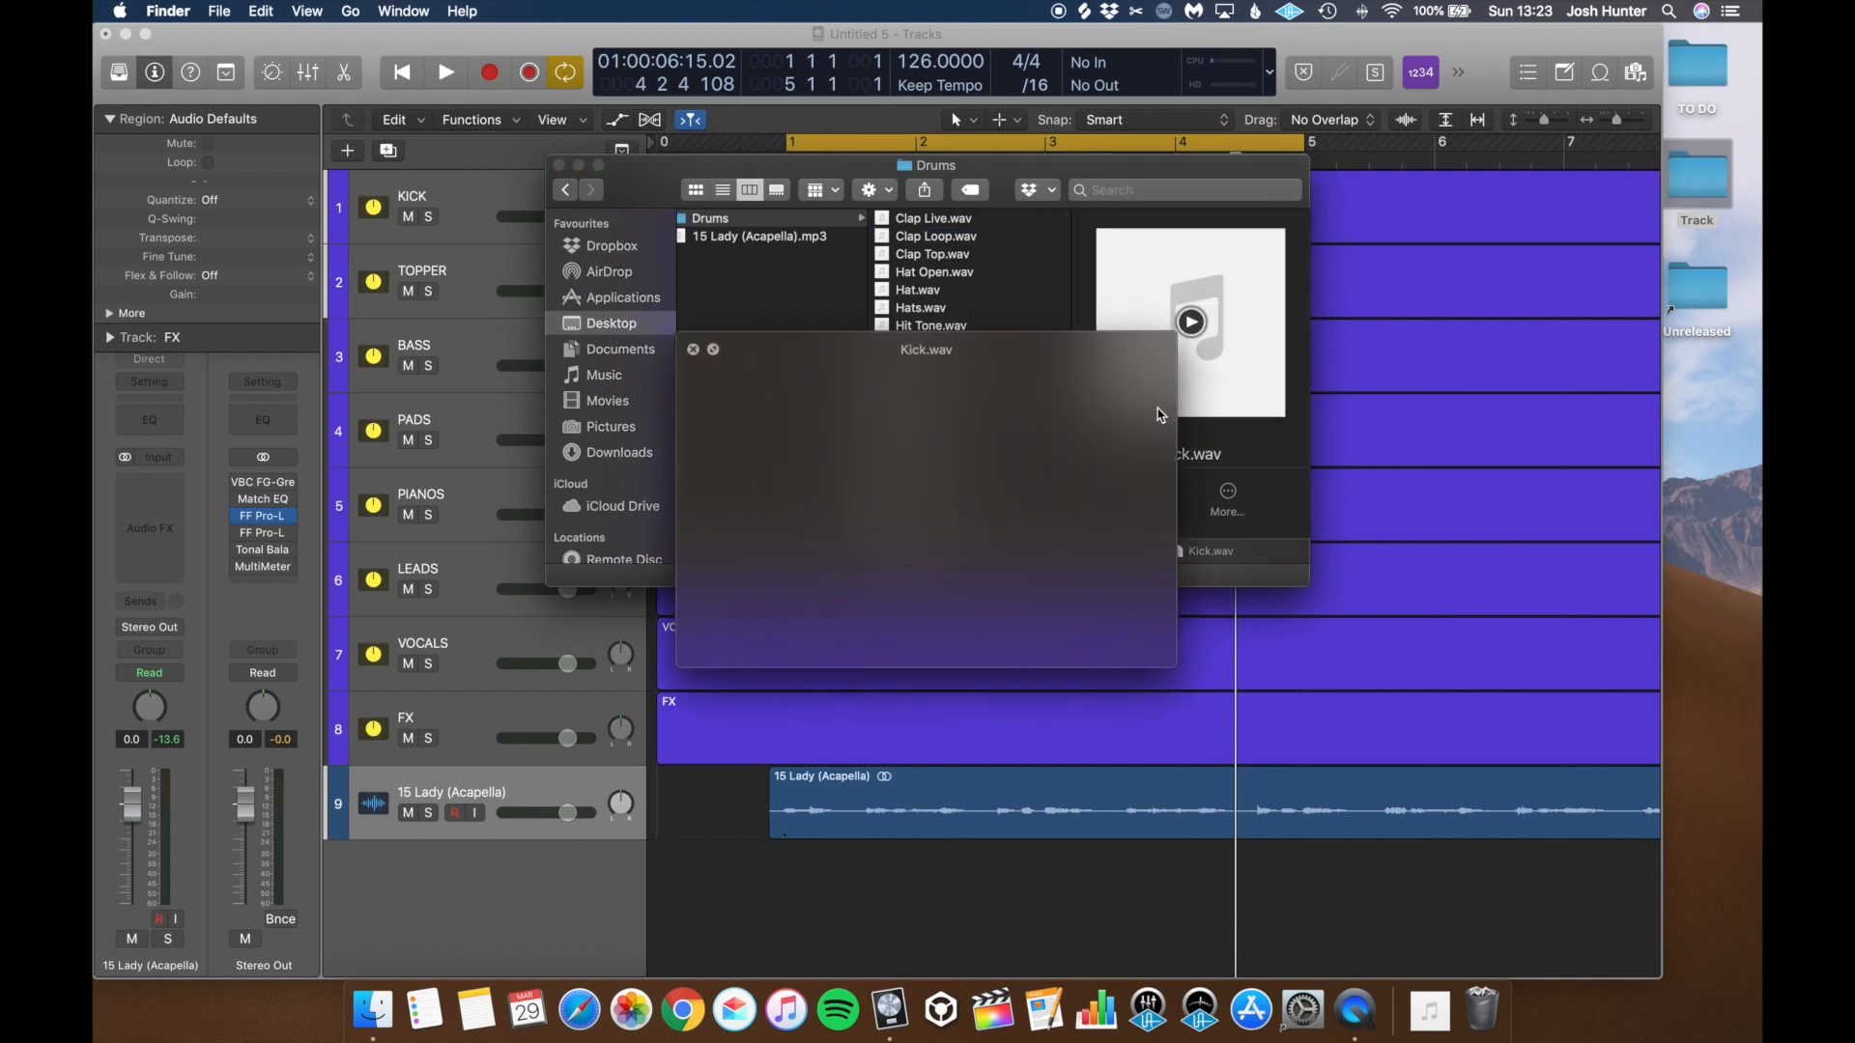
key("Down")
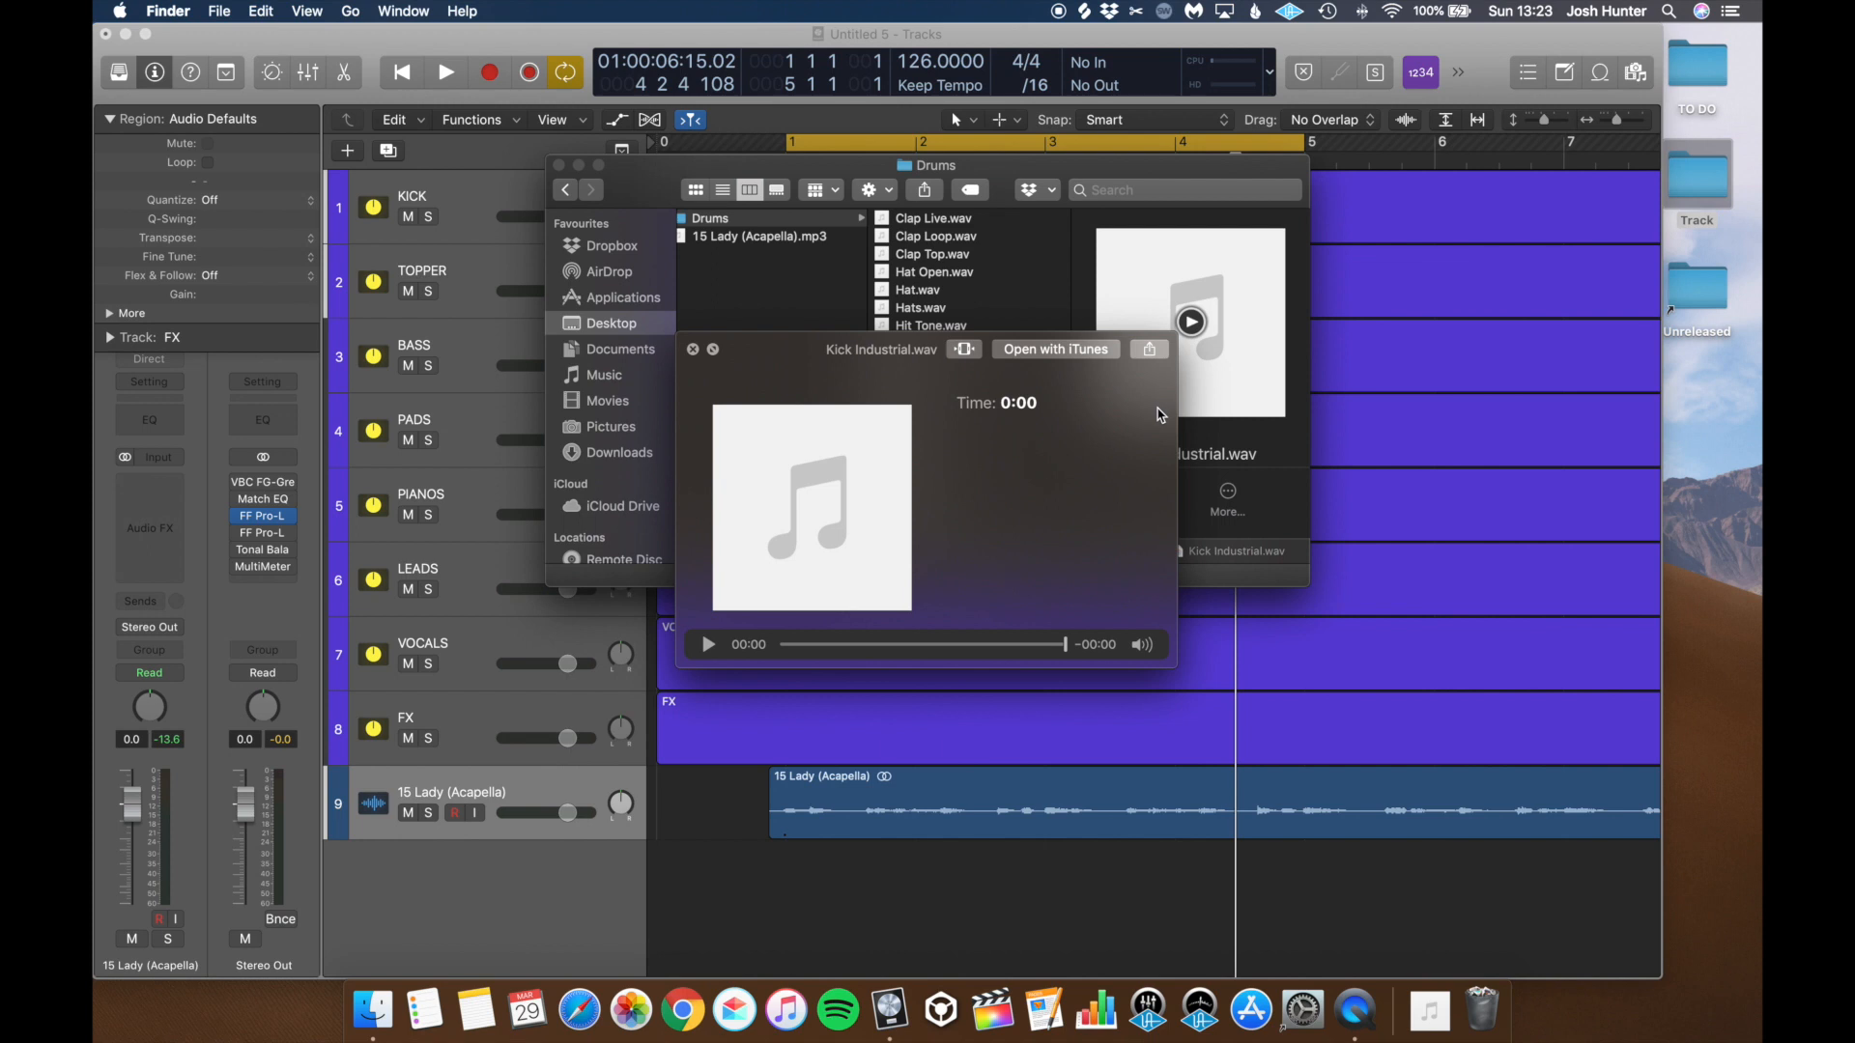
key("space")
left_click(952, 381)
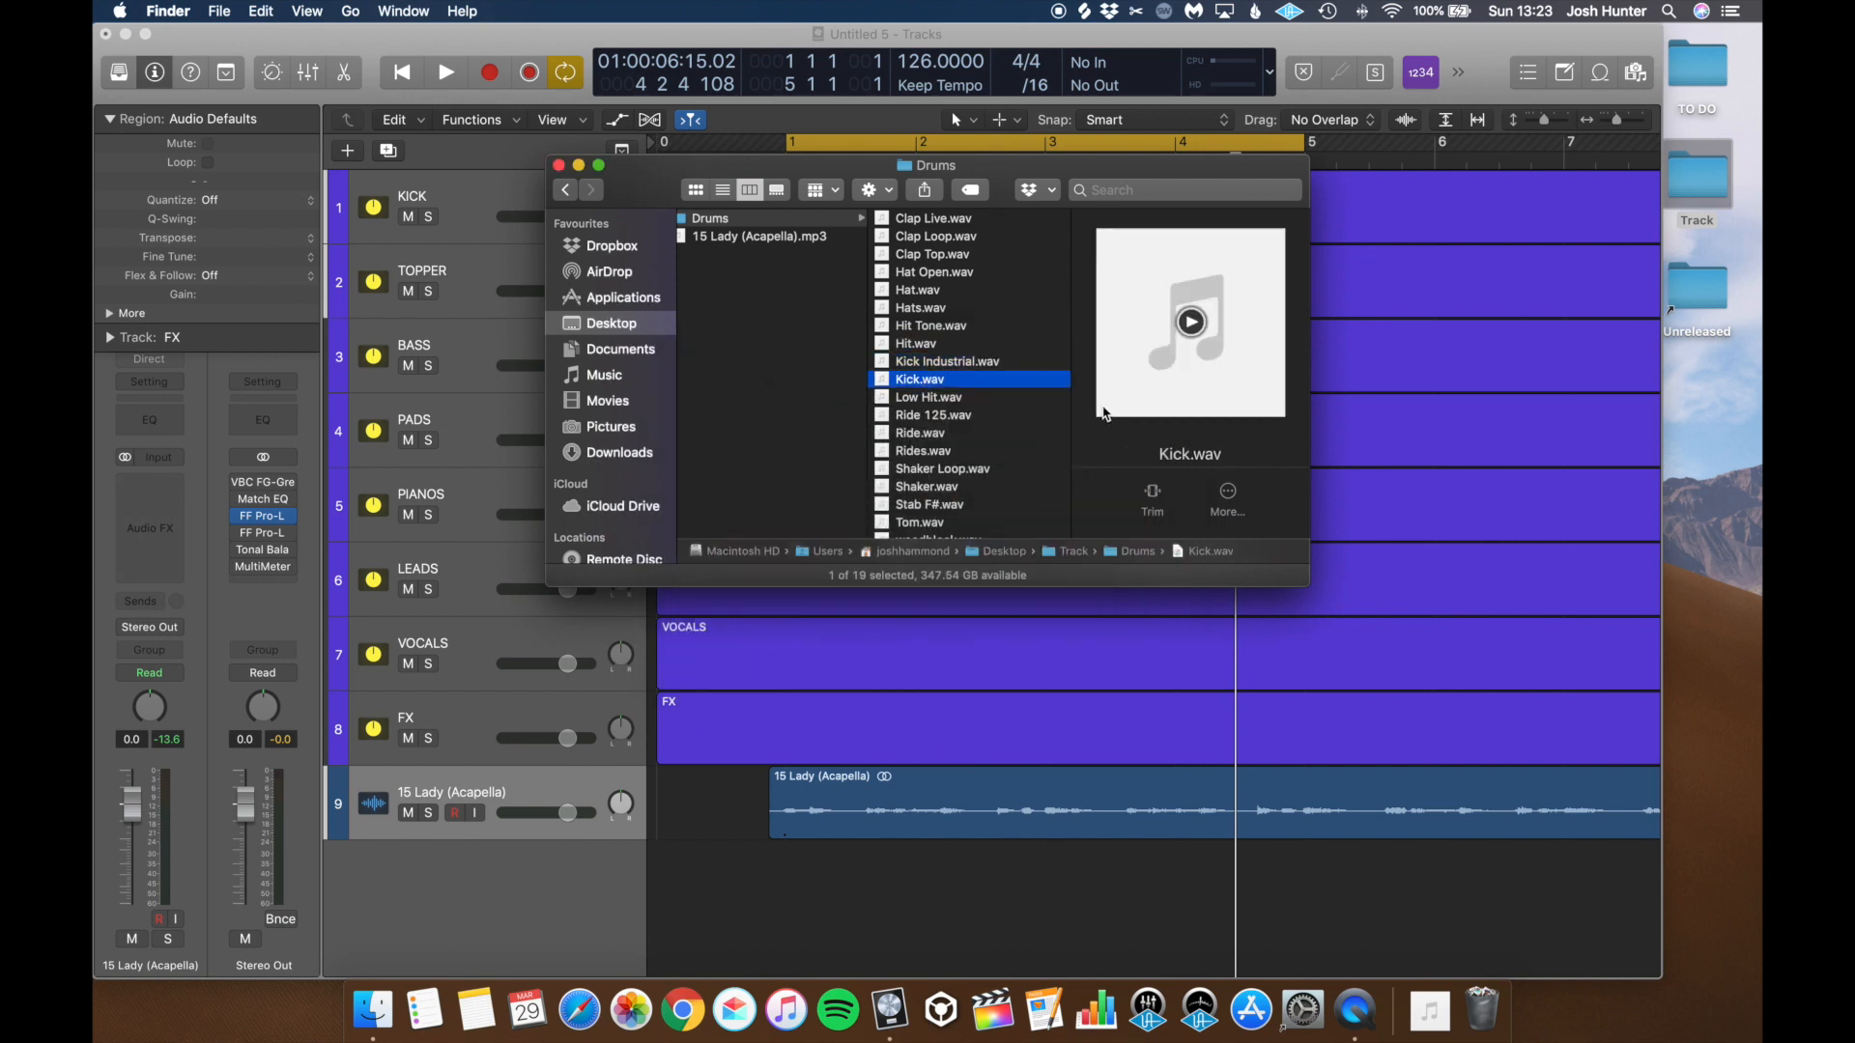
left_click(966, 449)
left_click(968, 381)
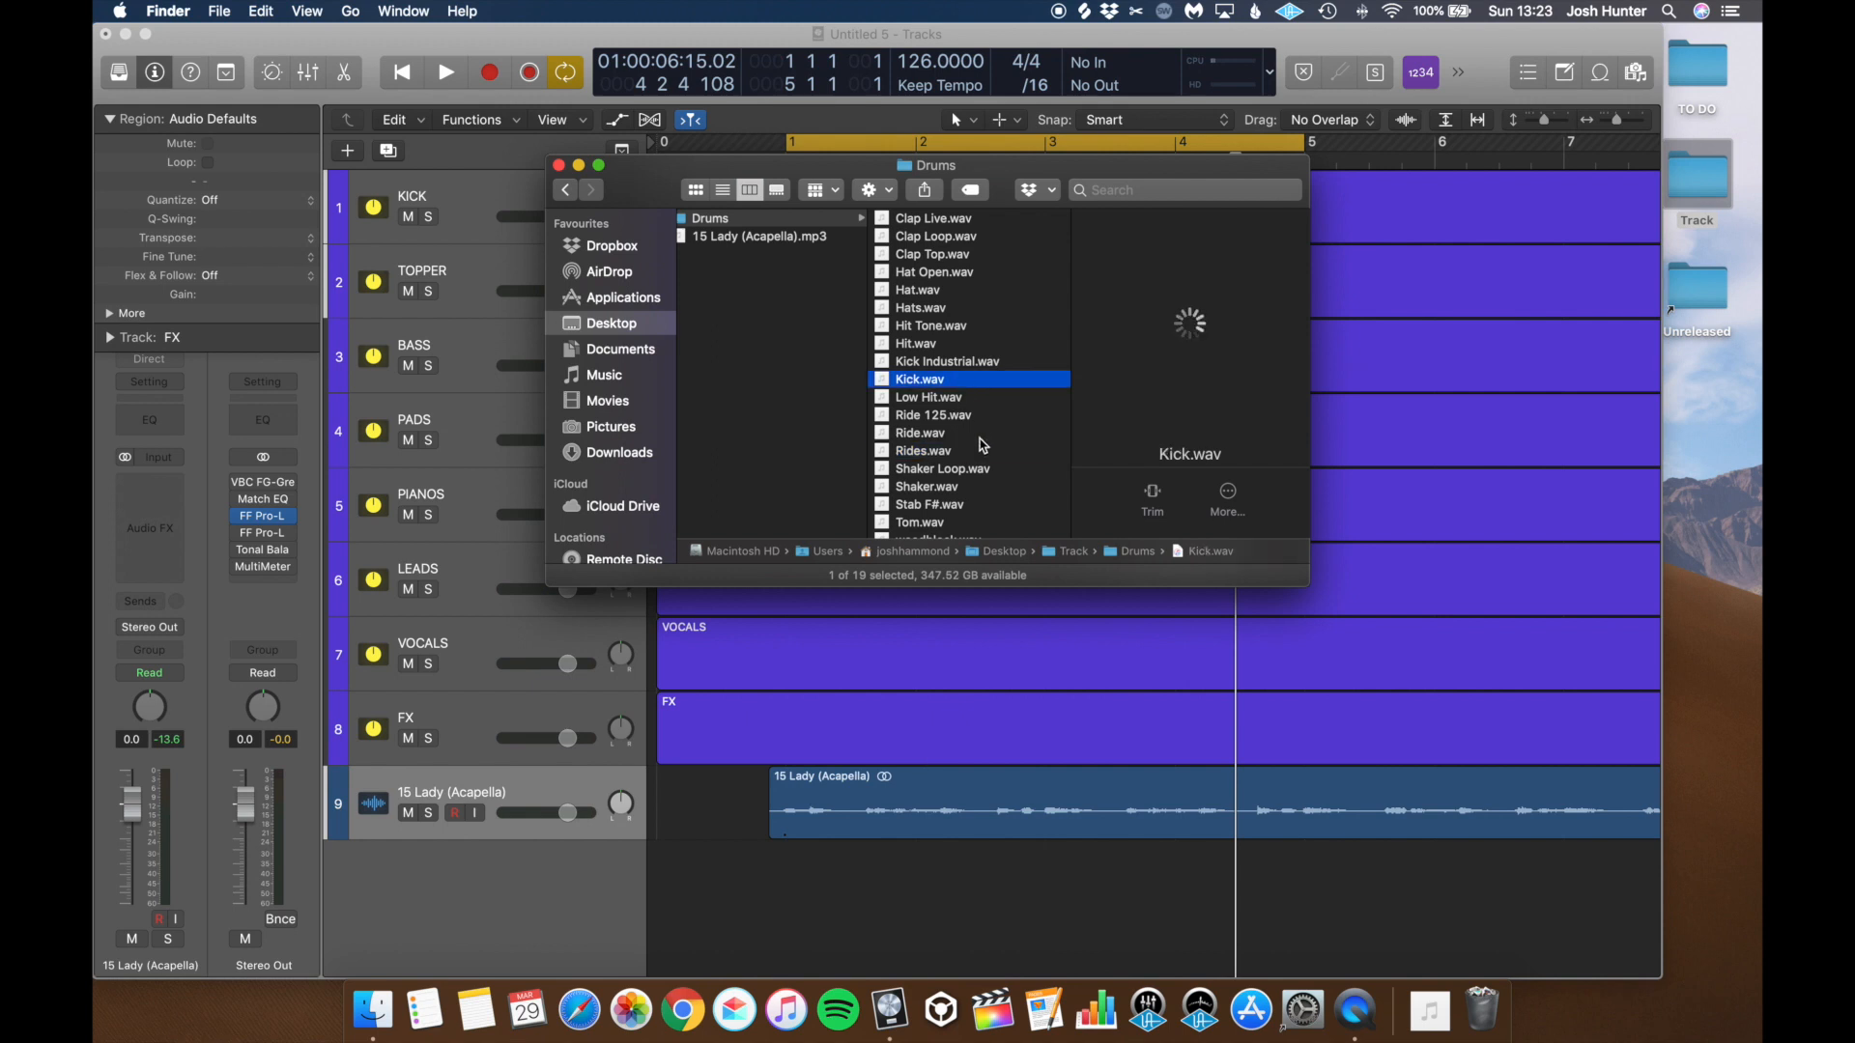
Step: Audition the two kicks again and add Kick Industrial.wav to the project on a new audio track below the acapella
left_click(932, 365)
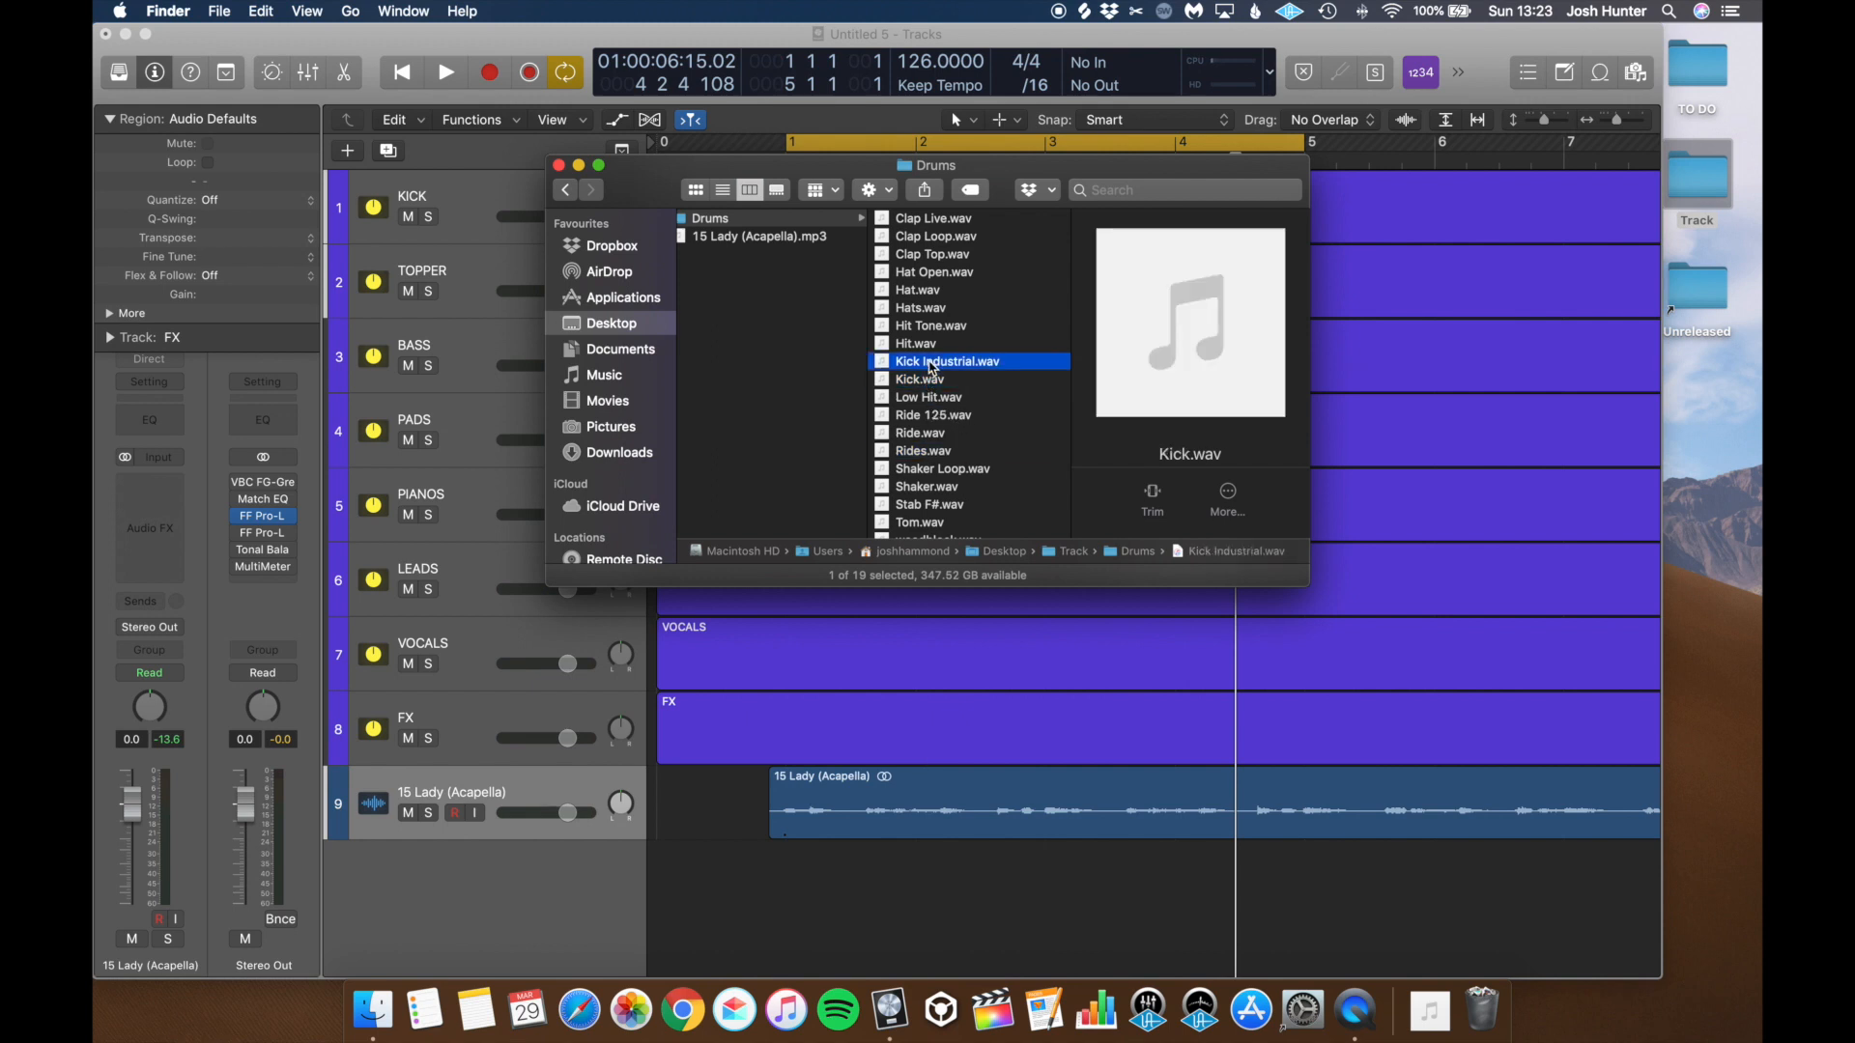
key("Down")
key("space")
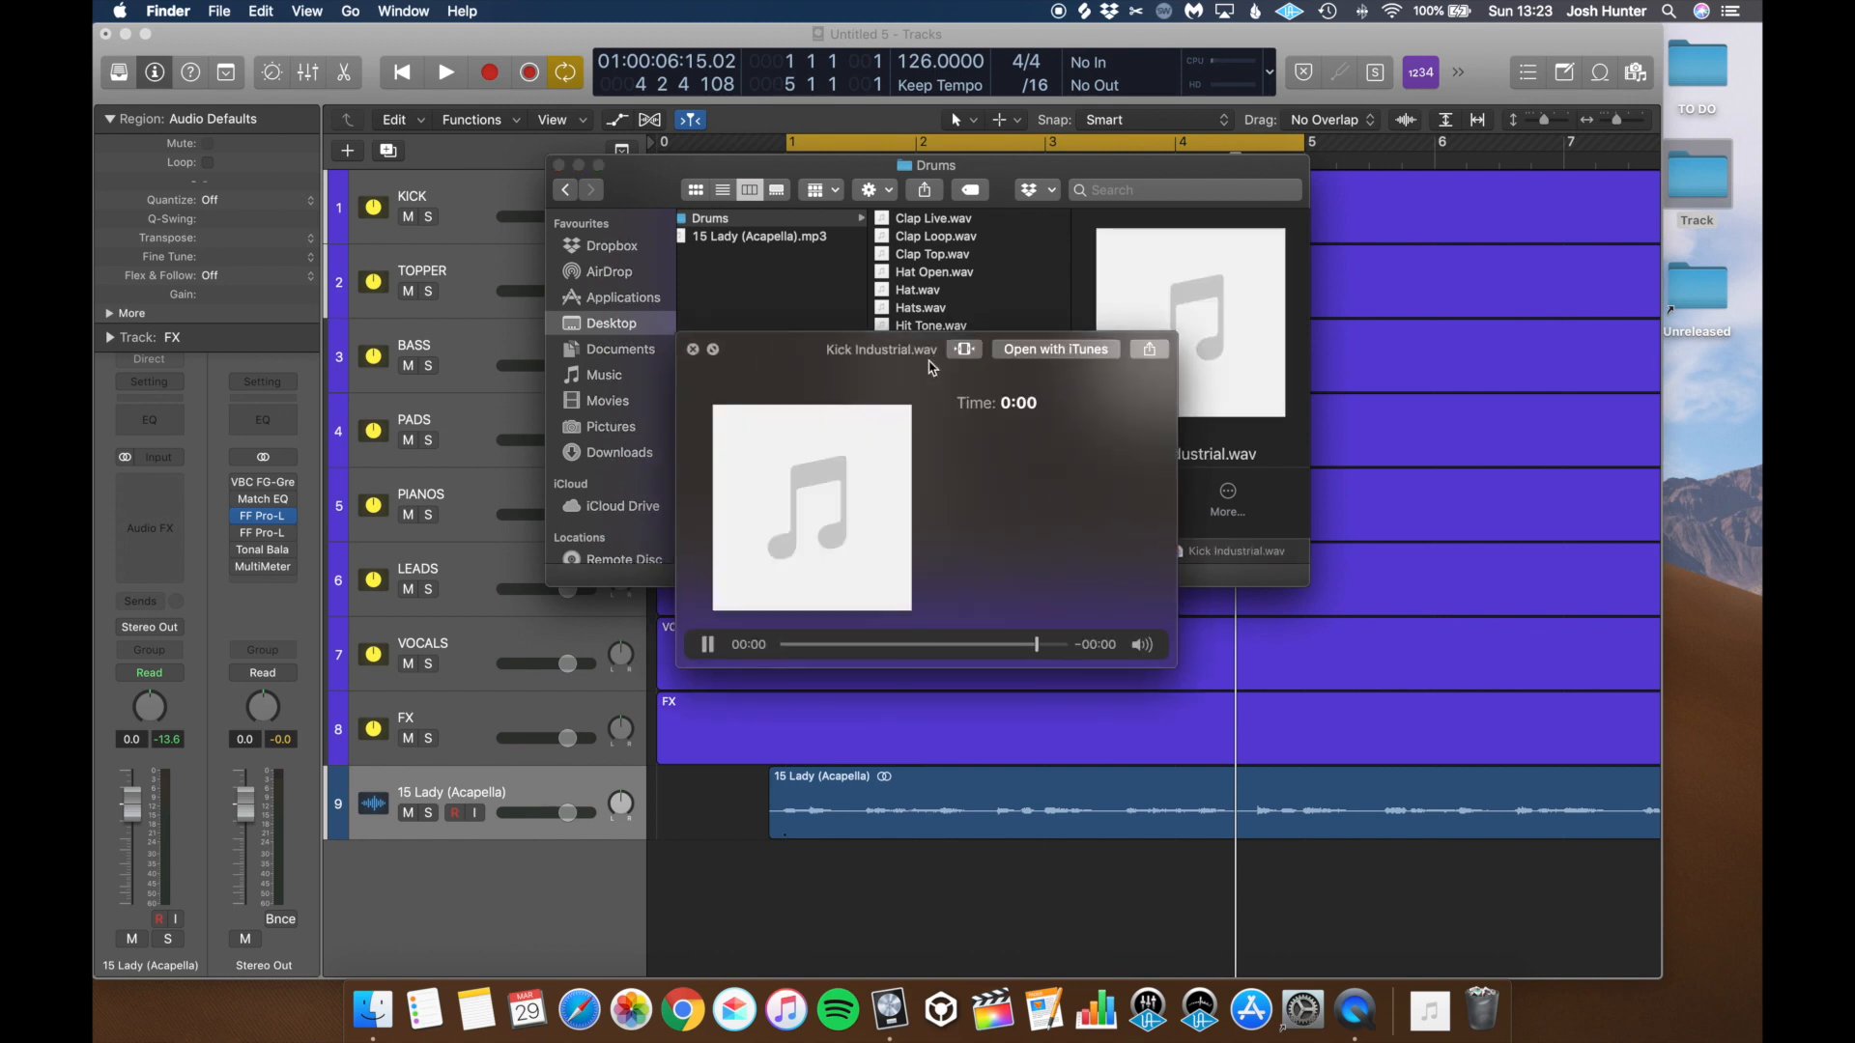
key("Up")
key("space")
left_click_drag(932, 363, 788, 911)
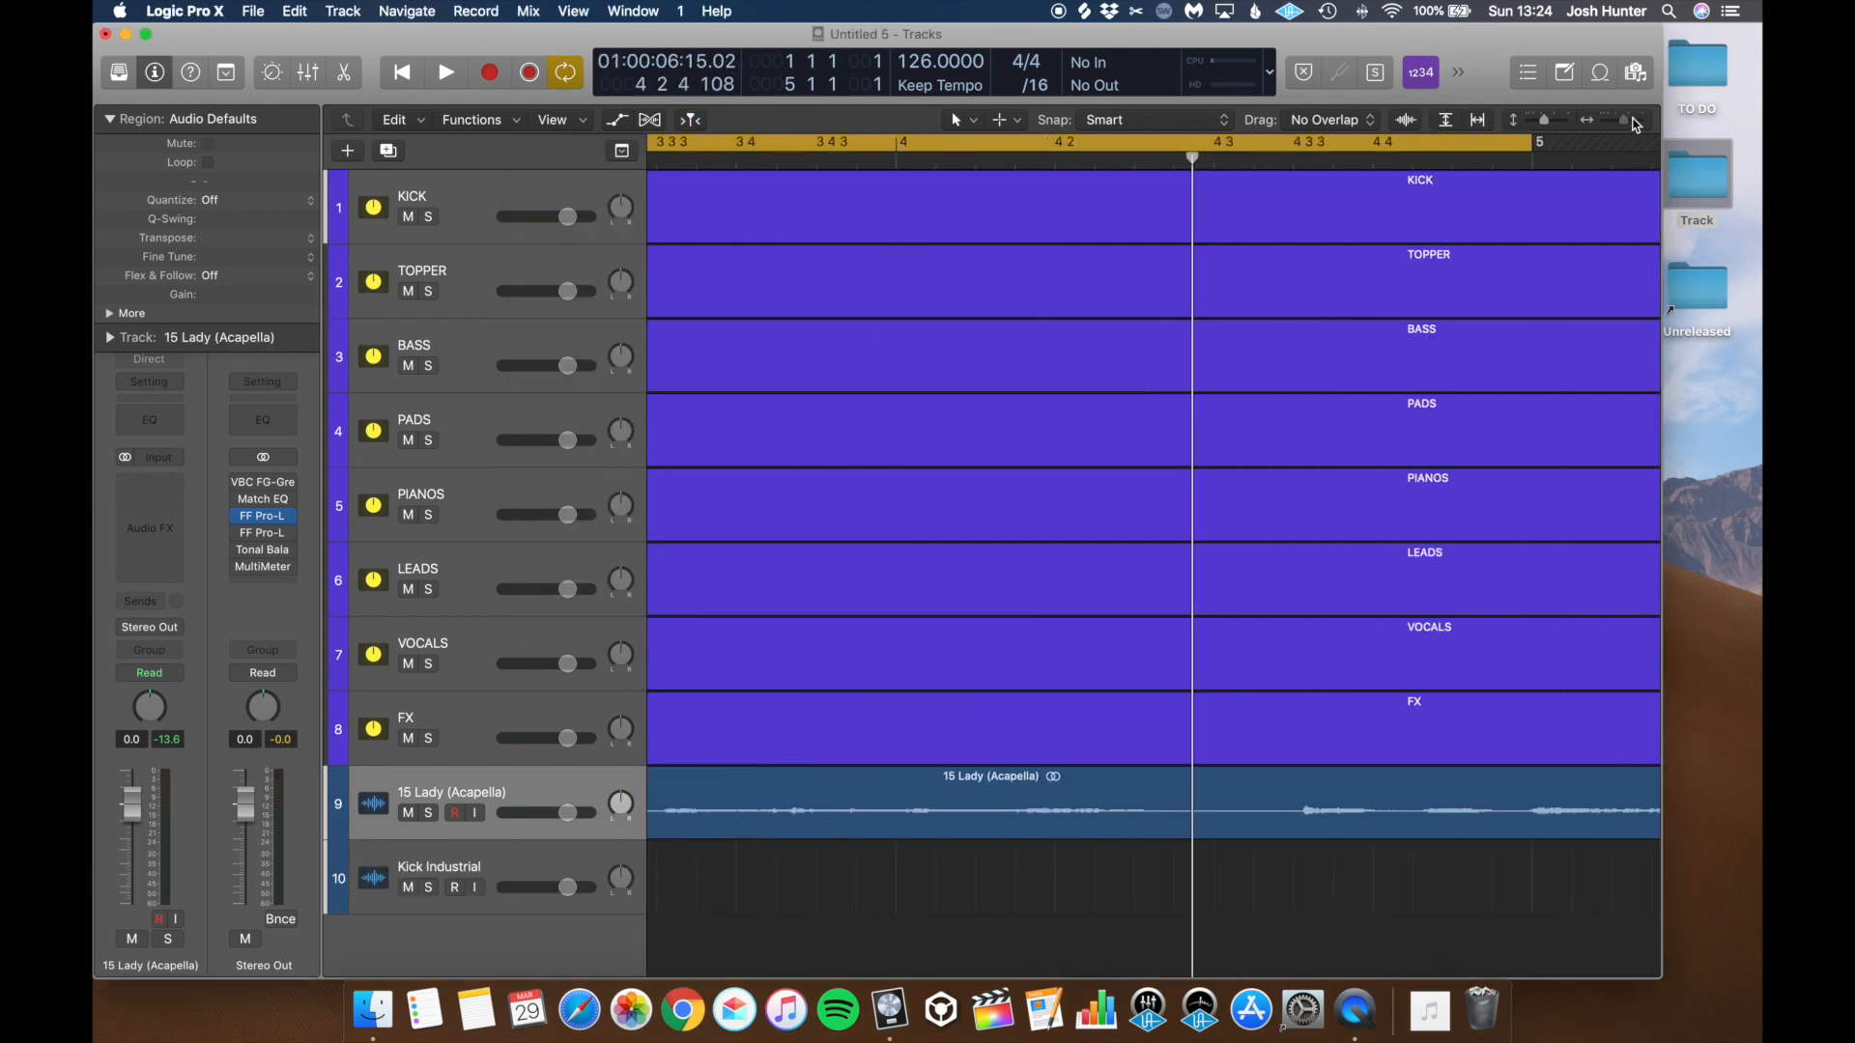
Step: Set the gain of the Kick Industrial region at bar 1 to -12 dB
scroll(720, 824, "left", 10)
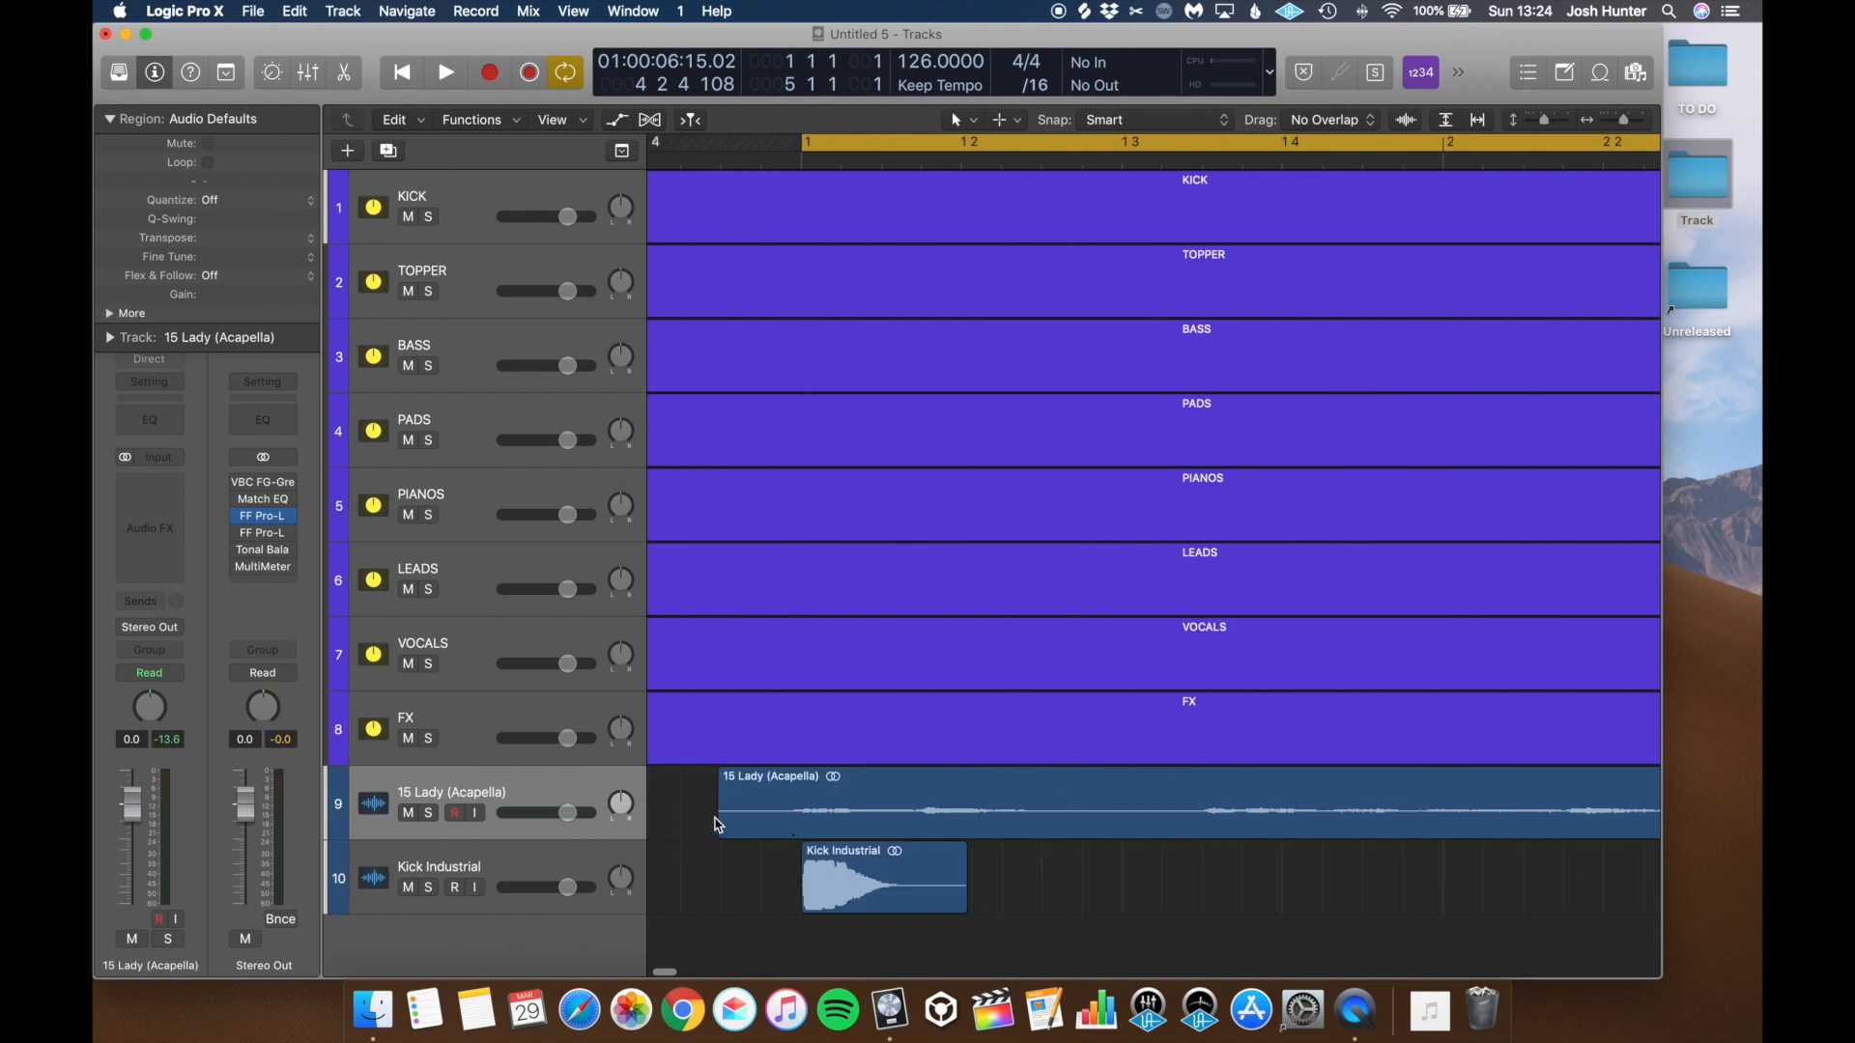
left_click(861, 909)
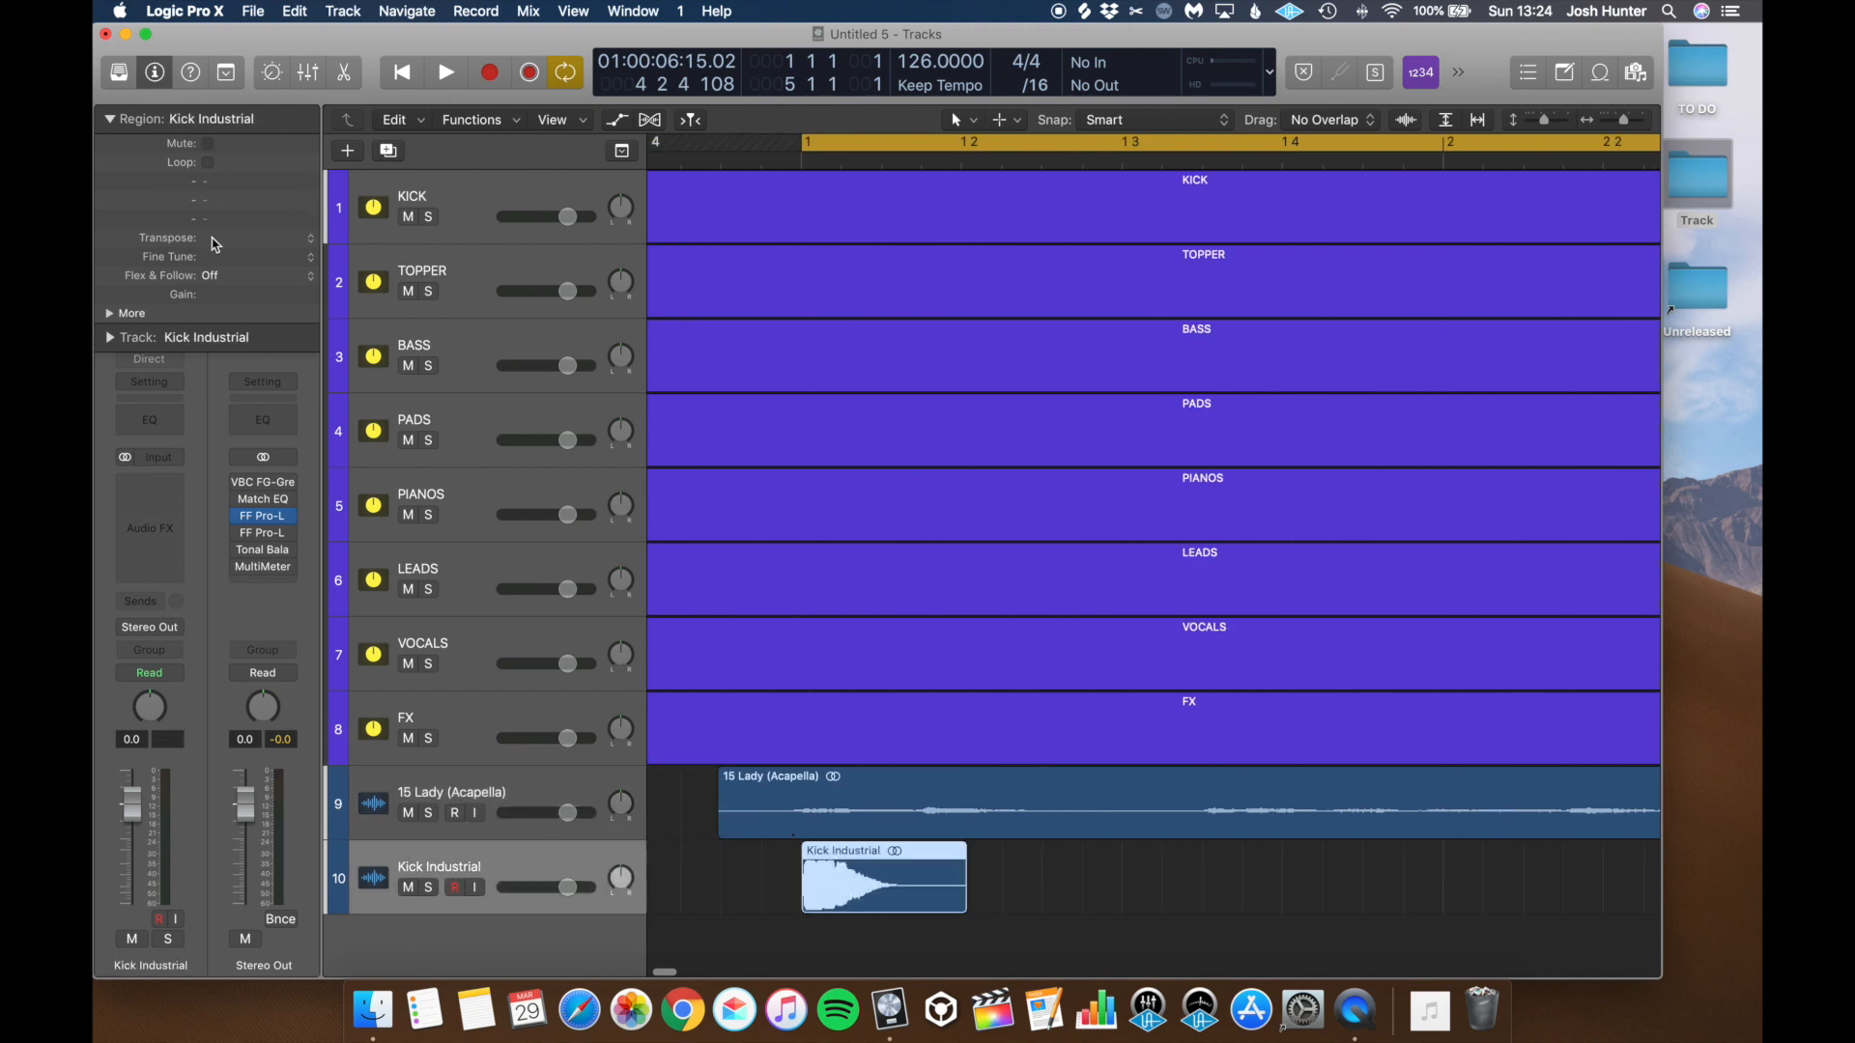
double_click(224, 292)
type("-1")
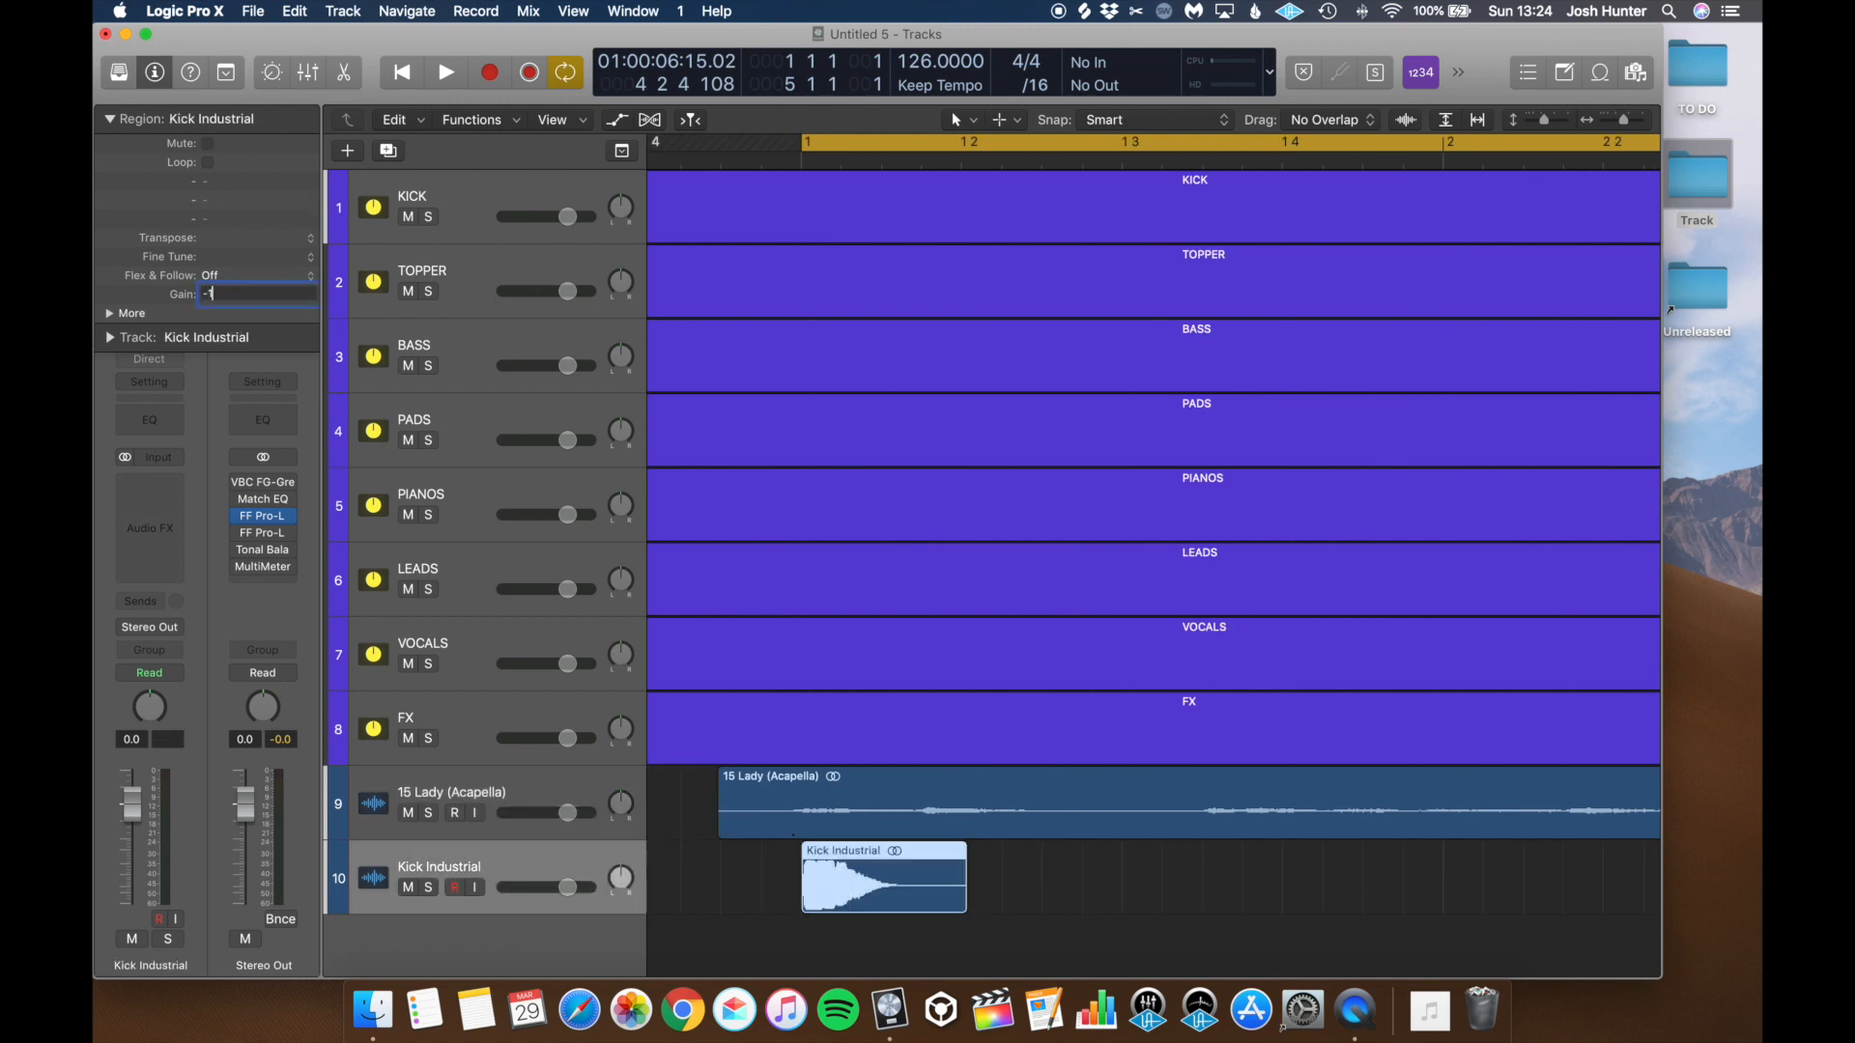
type("2")
key("Return")
left_click(1021, 905)
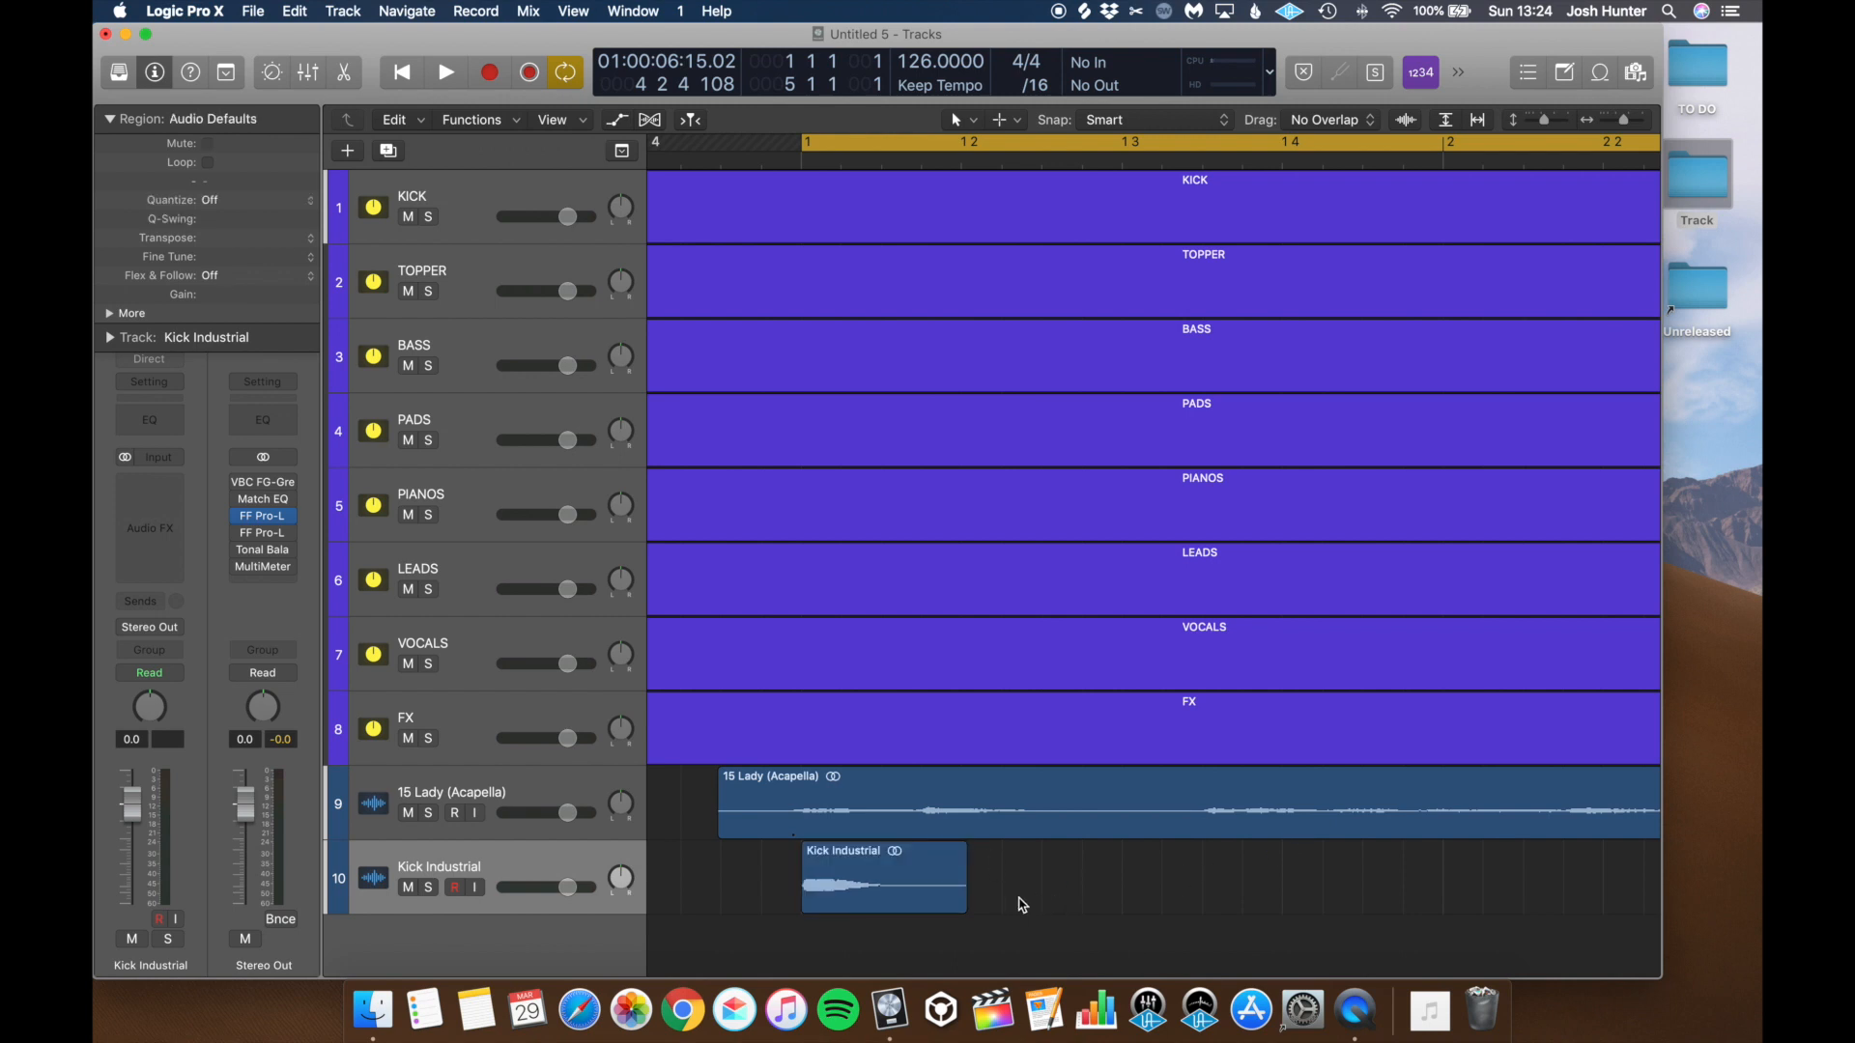
Step: Insert Soundtoys Decapitator in stereo on the Kick Industrial track and play back the kick with the acapella
left_click(159, 490)
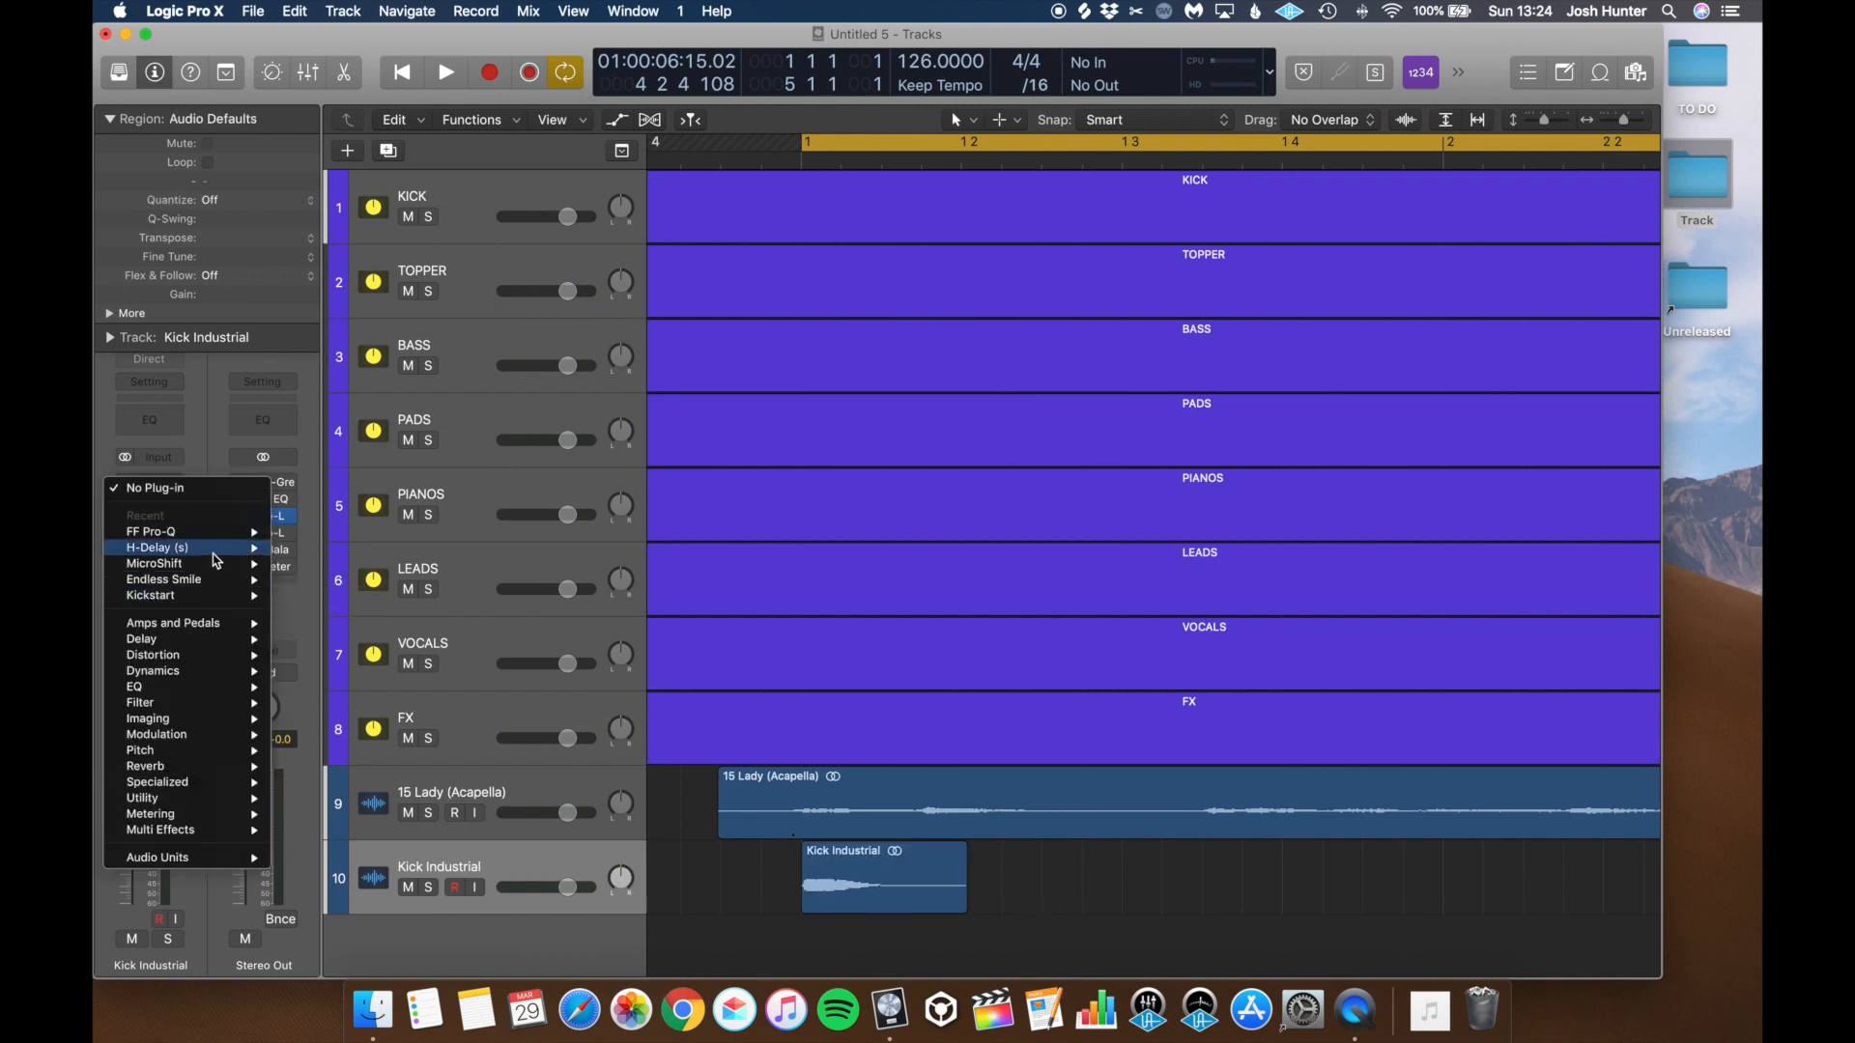
mouse_move(145, 858)
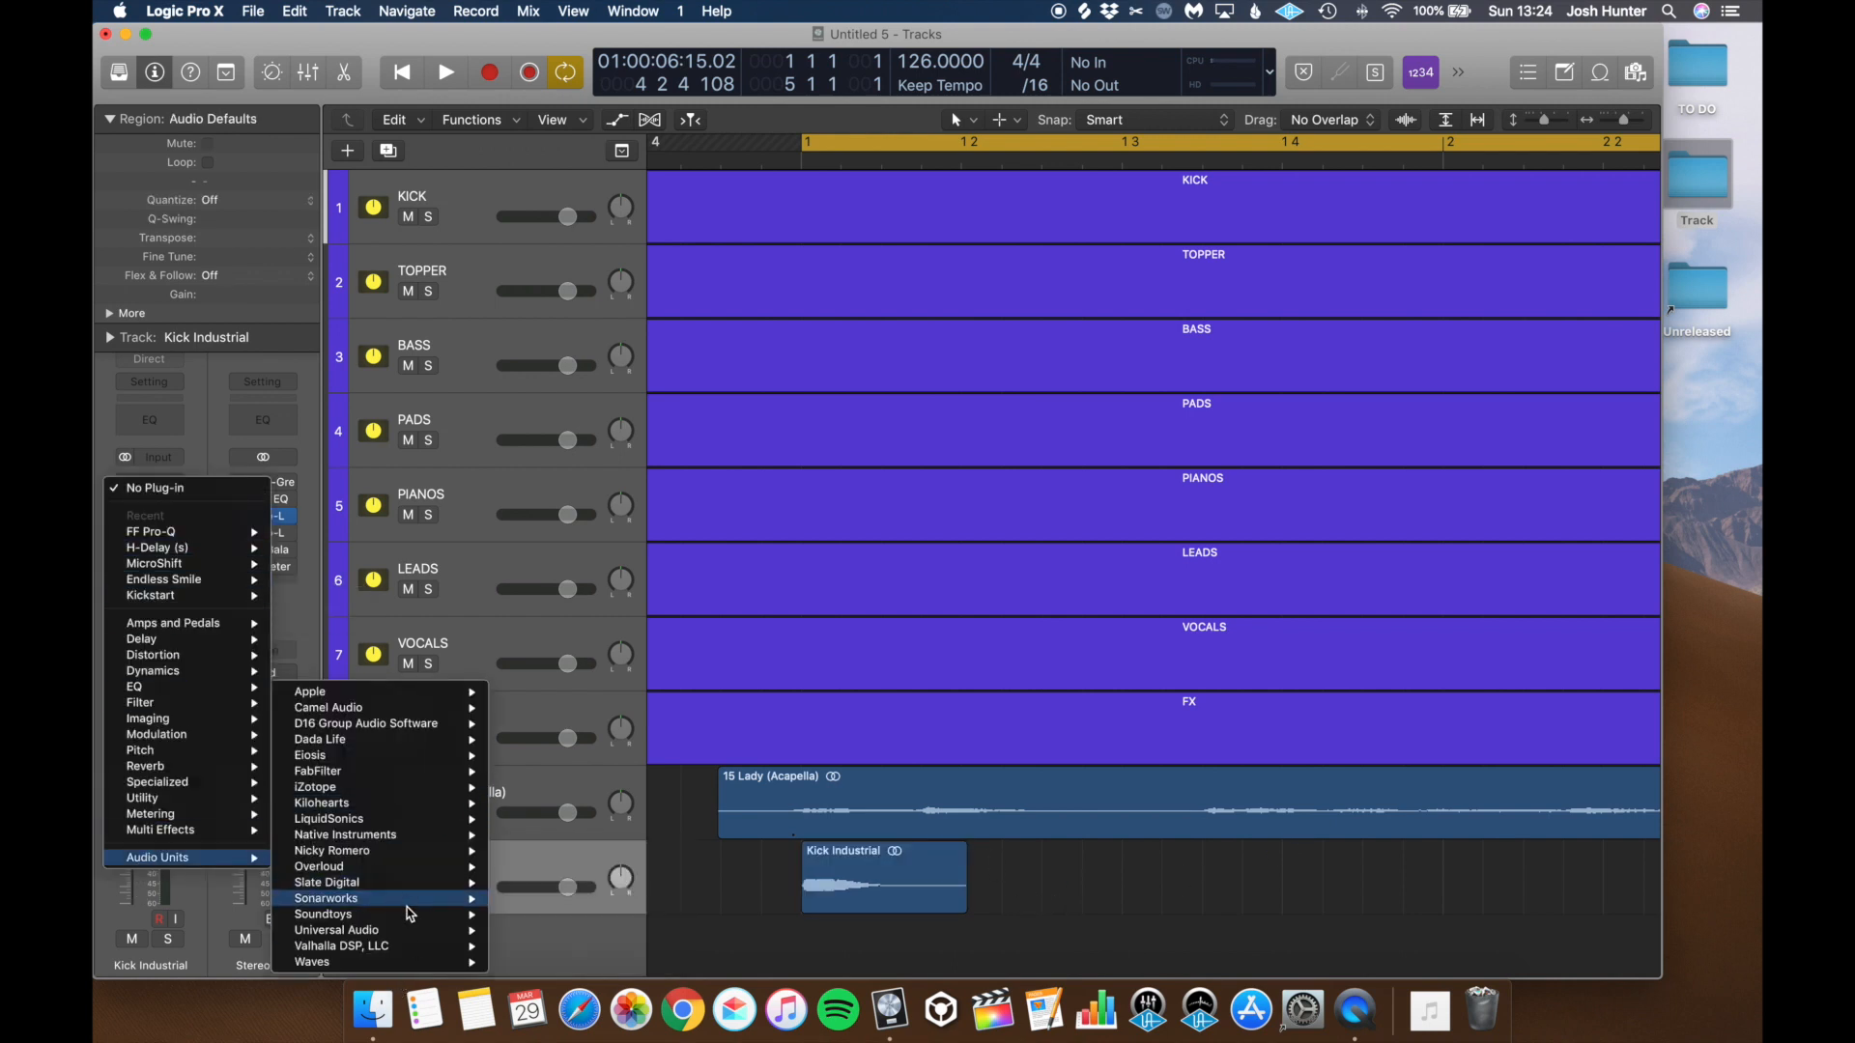
mouse_move(323, 914)
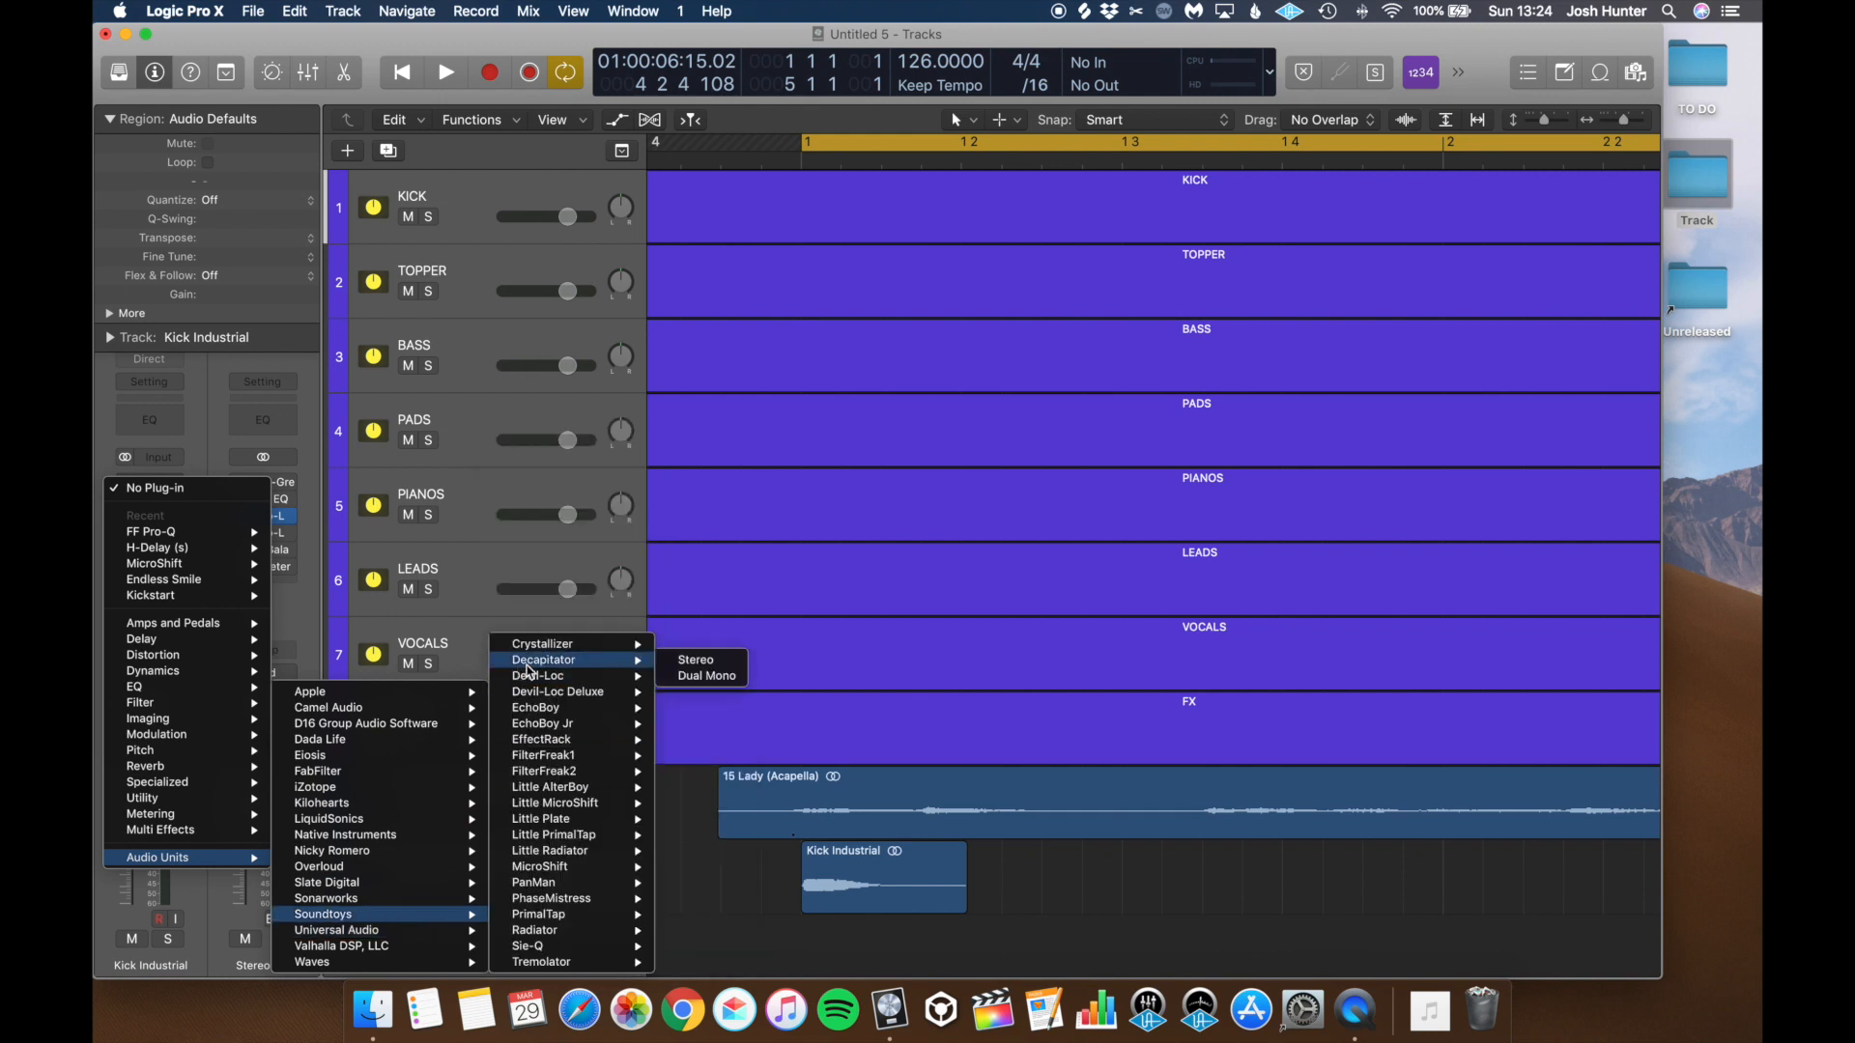
mouse_move(604, 661)
left_click(694, 667)
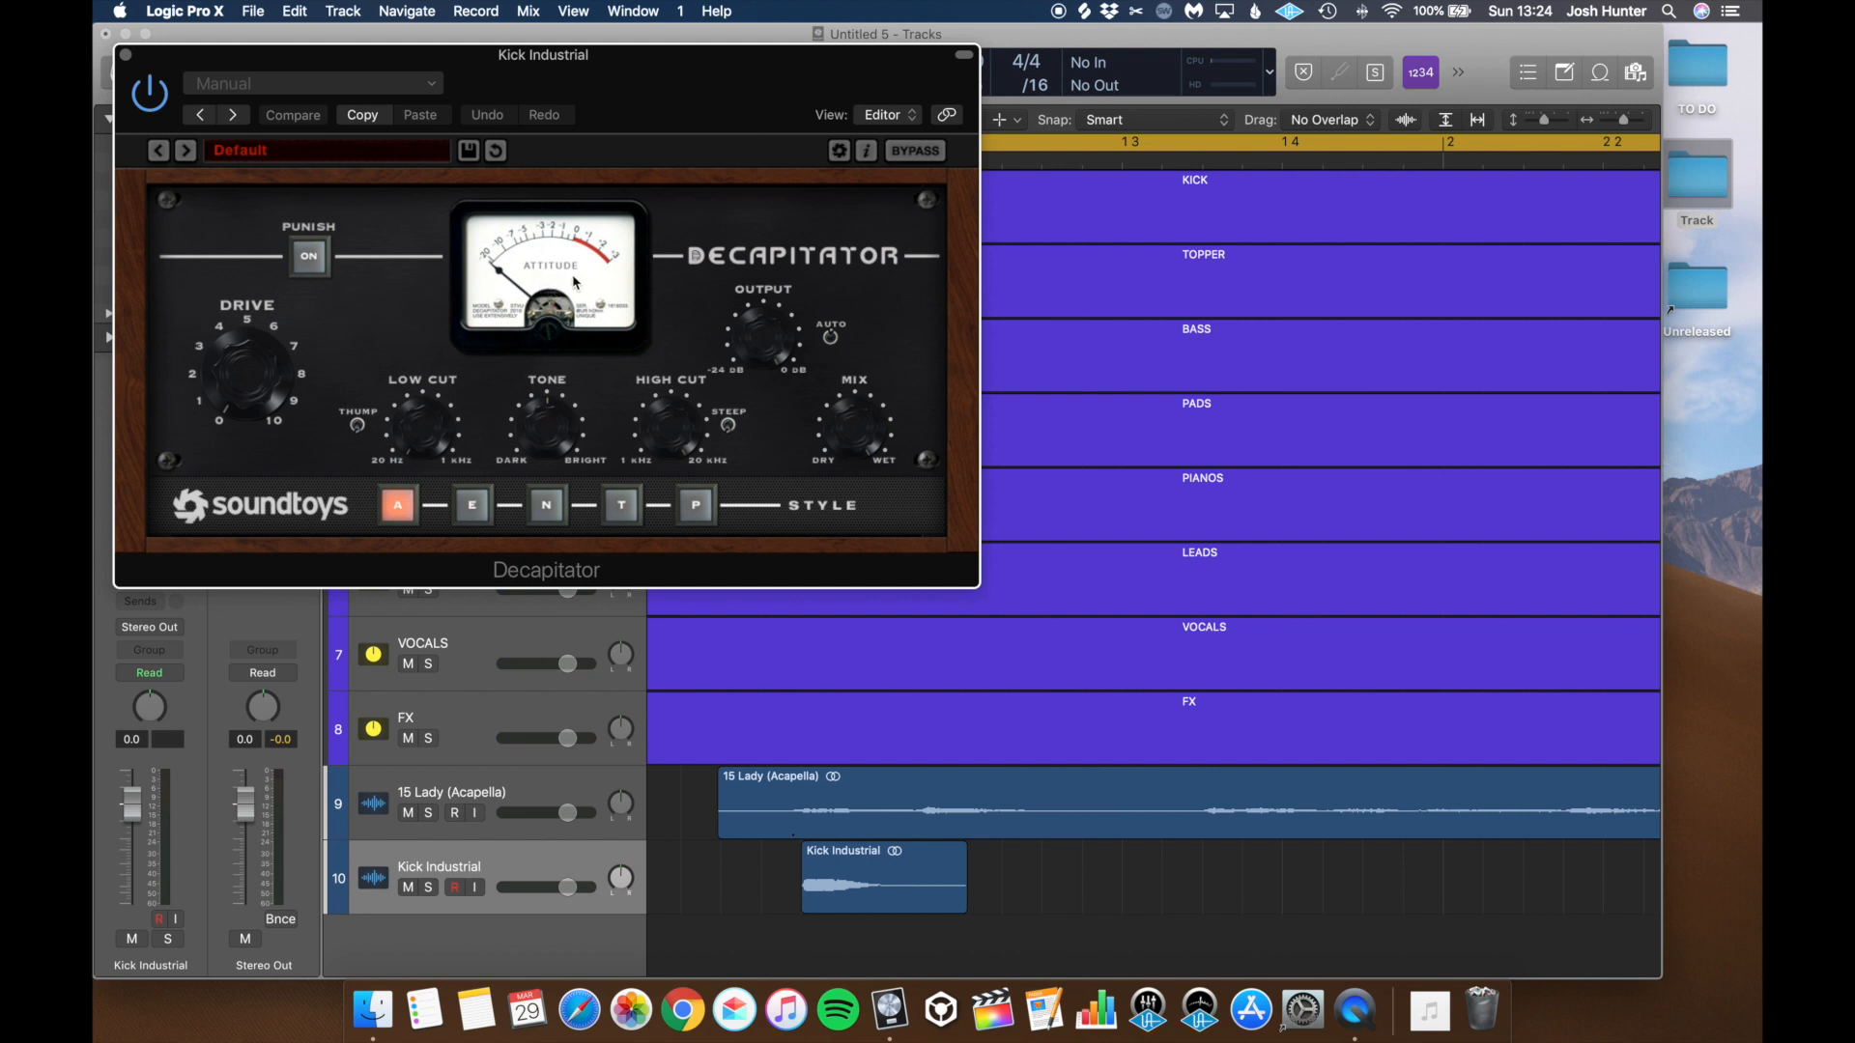
key("space")
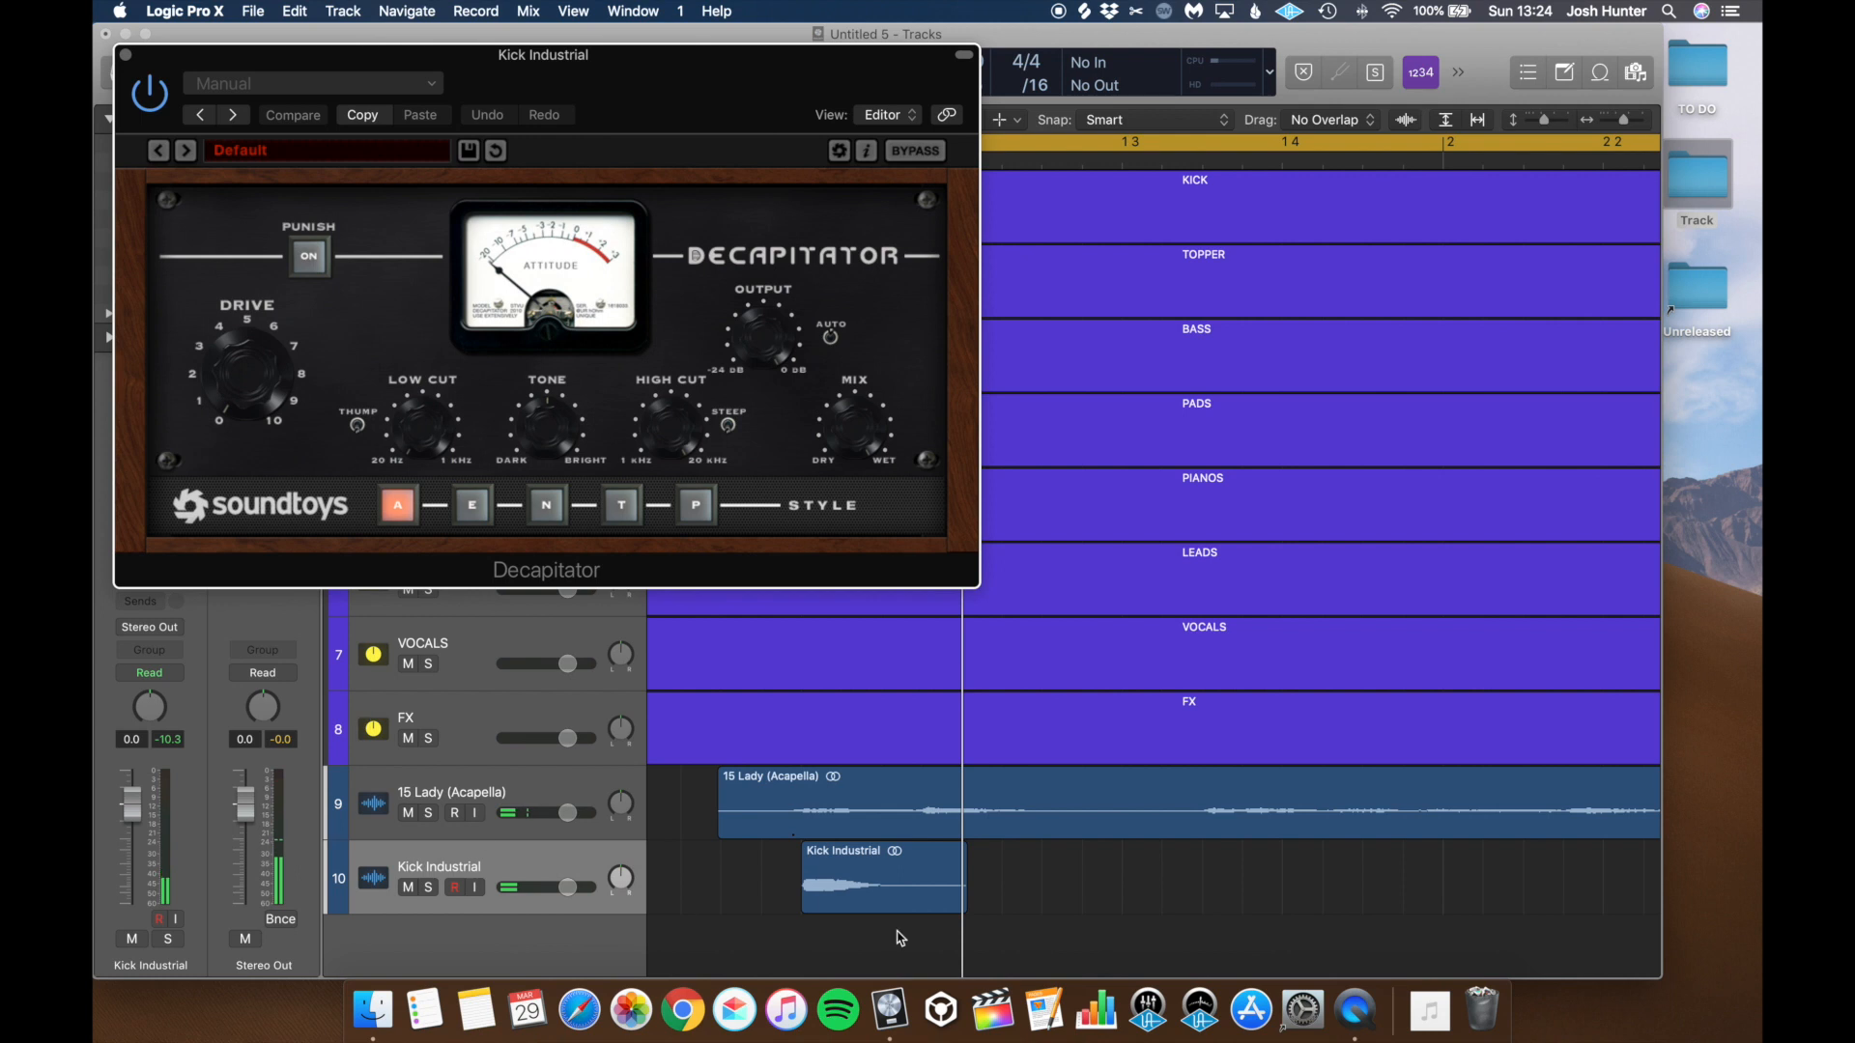
left_click(1027, 886)
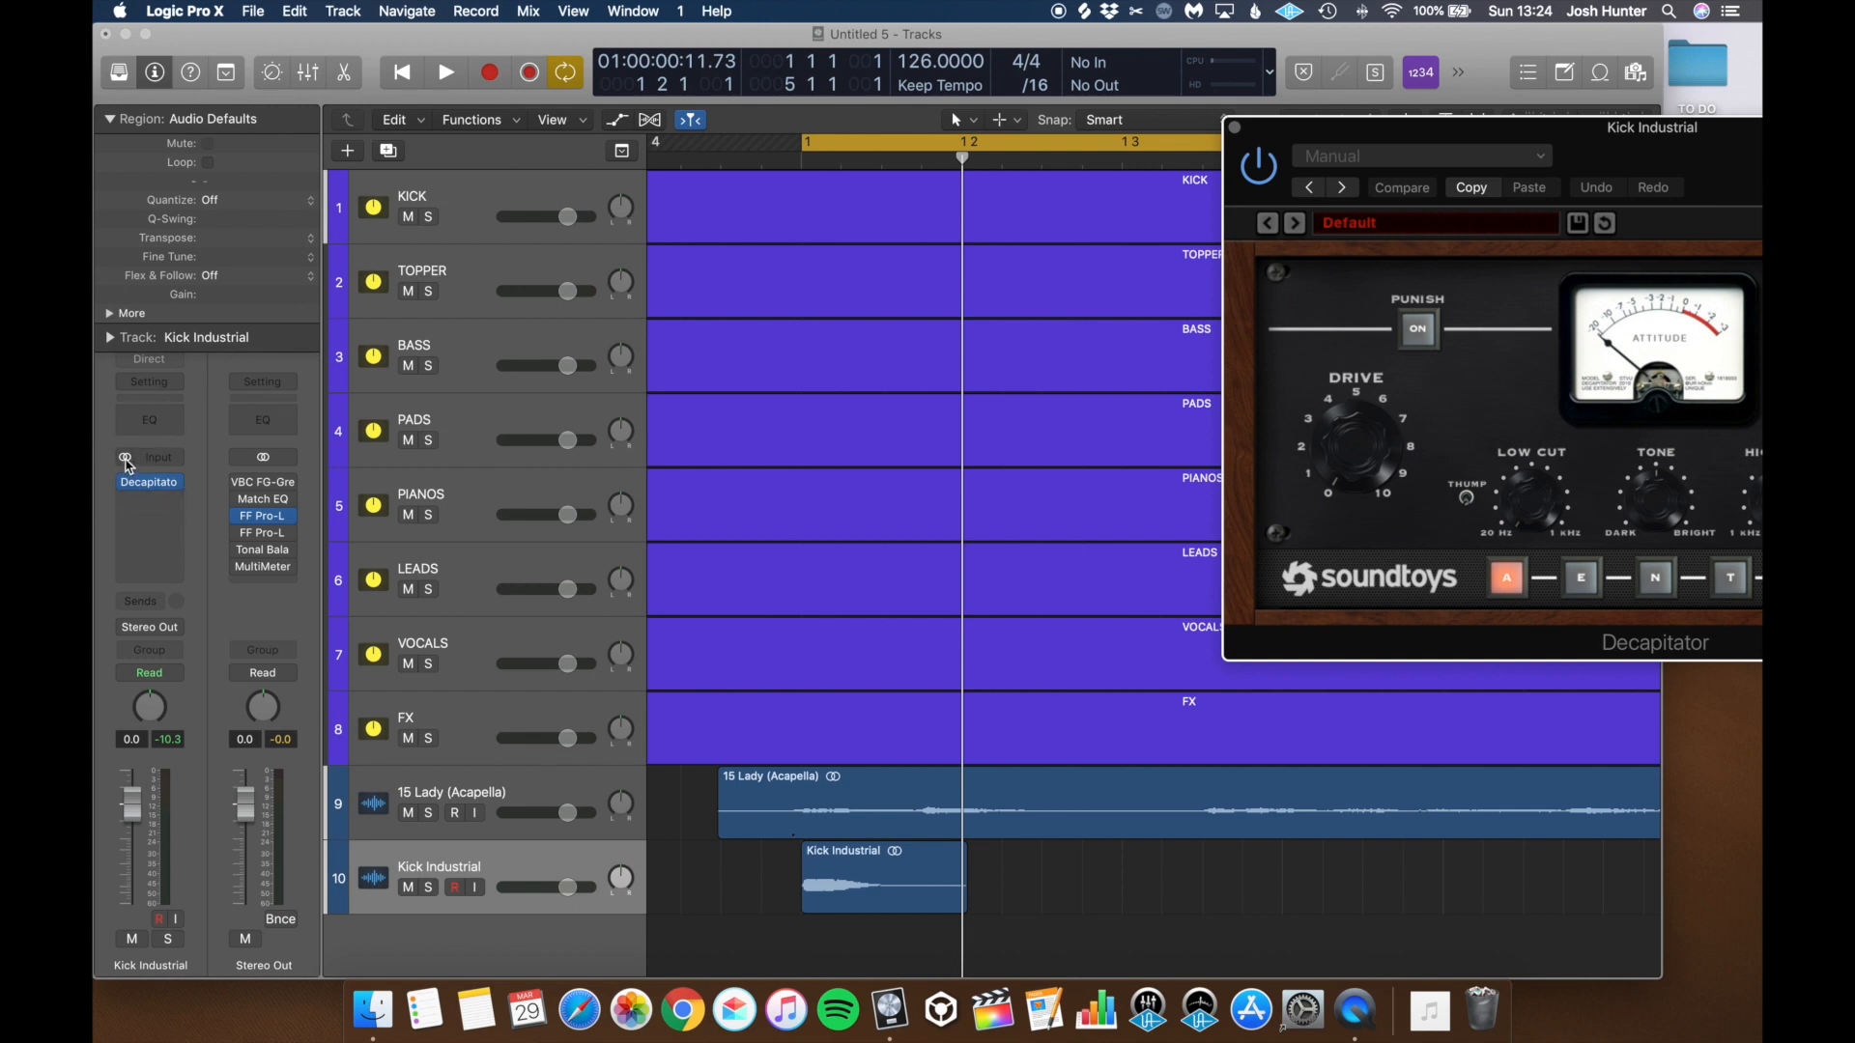
Step: Switch the Kick Industrial channel to mono, close the Decapitator window, and change the Decapitator insert to its mono version
left_click(124, 458)
left_click(1234, 127)
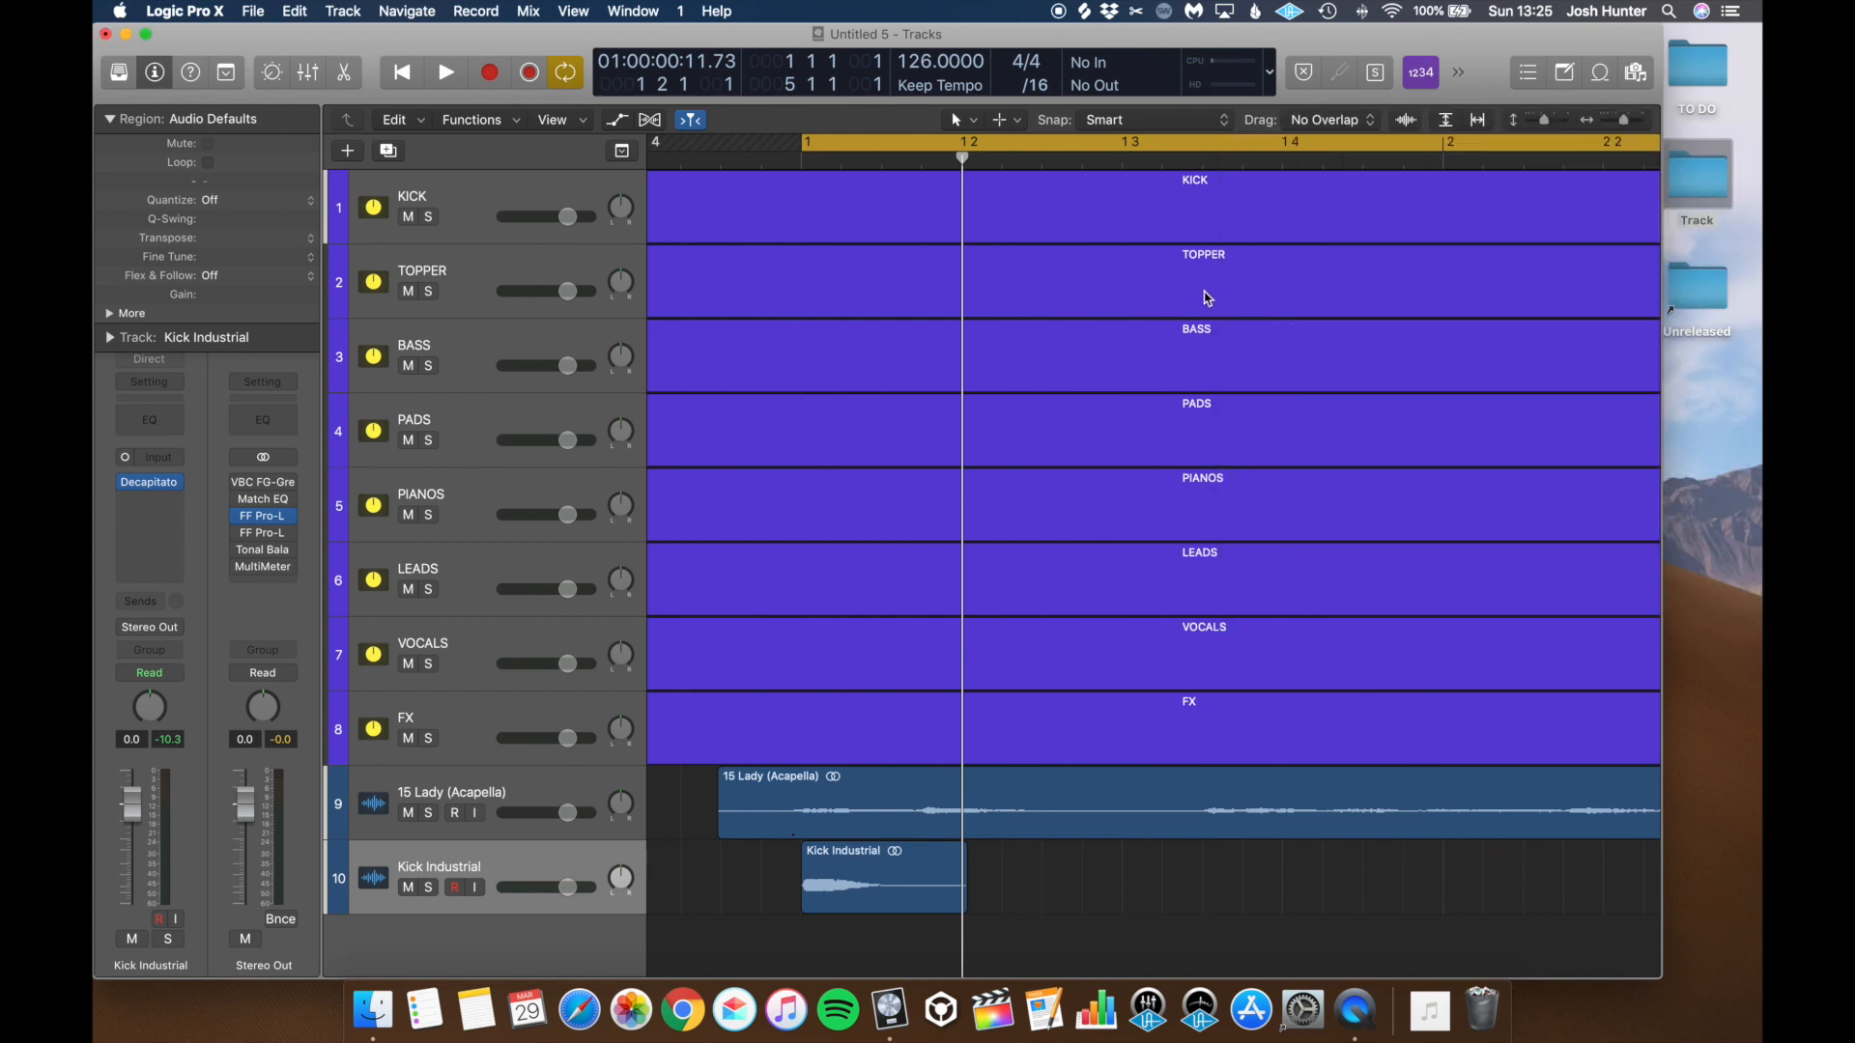
mouse_move(152, 487)
left_click(178, 483)
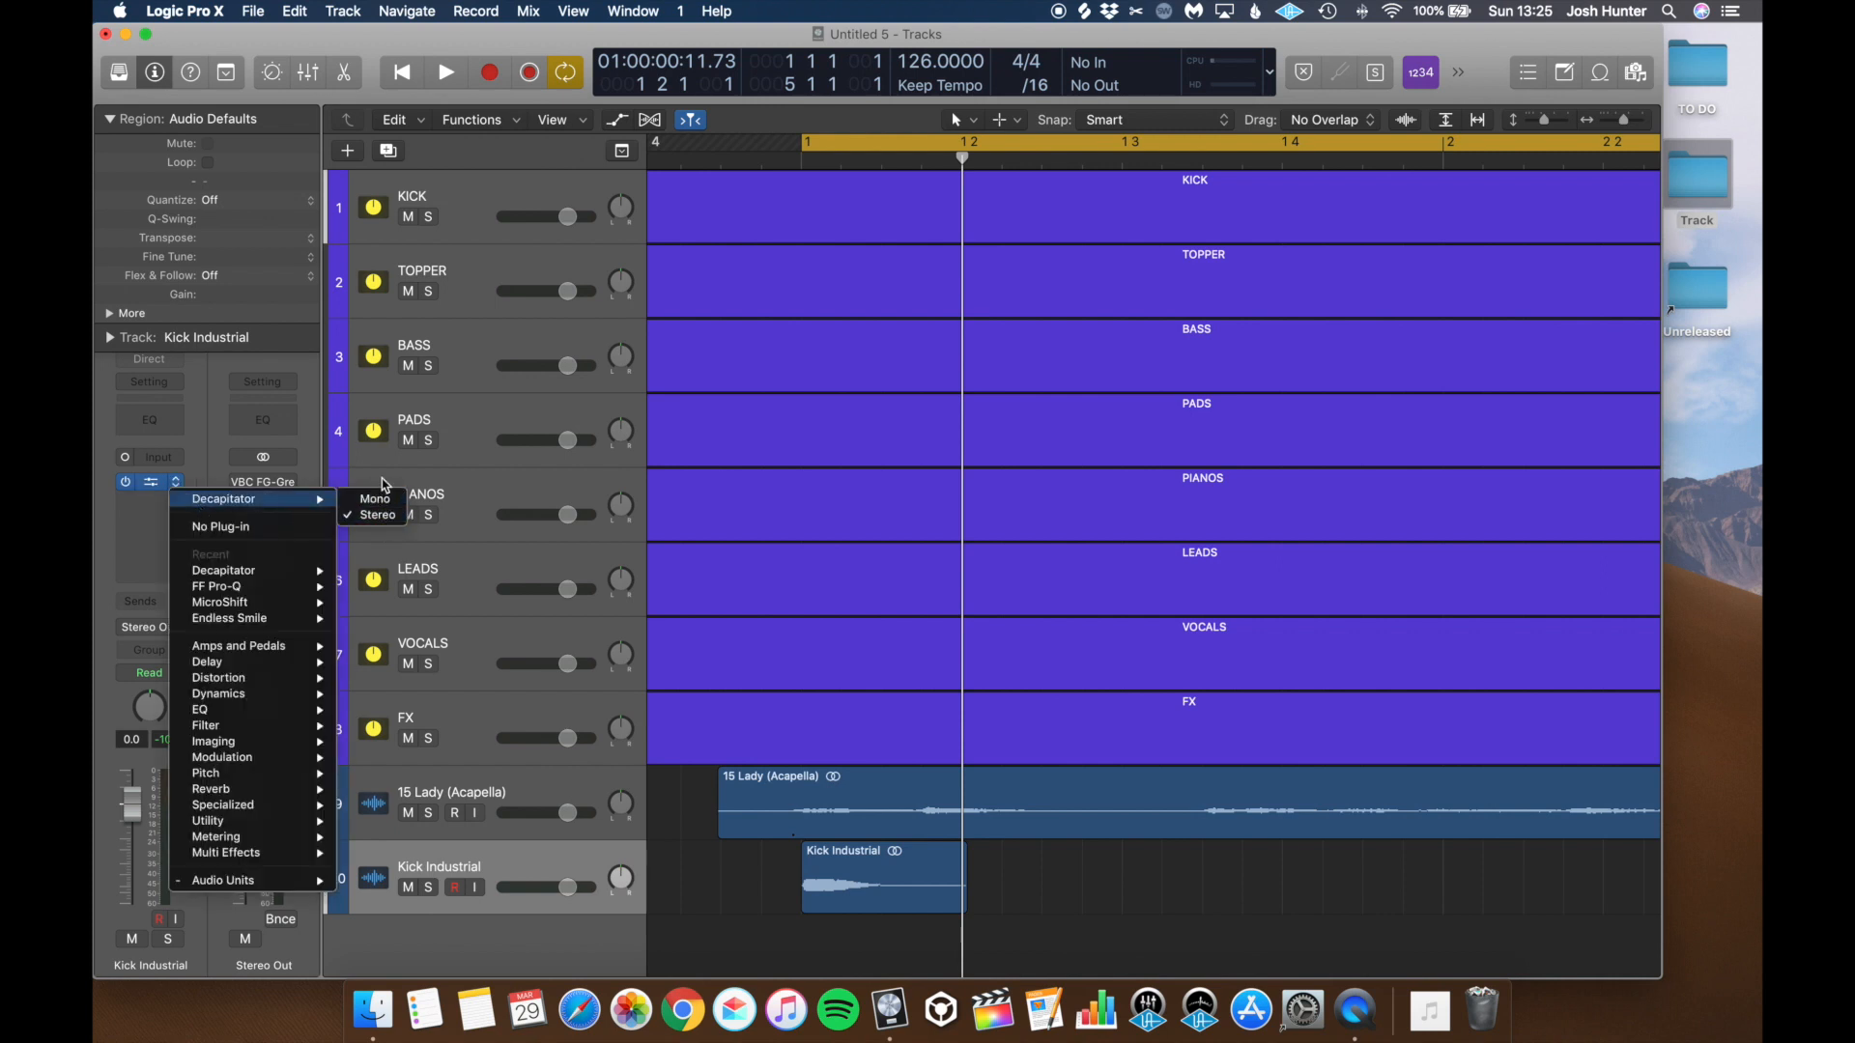
left_click(287, 441)
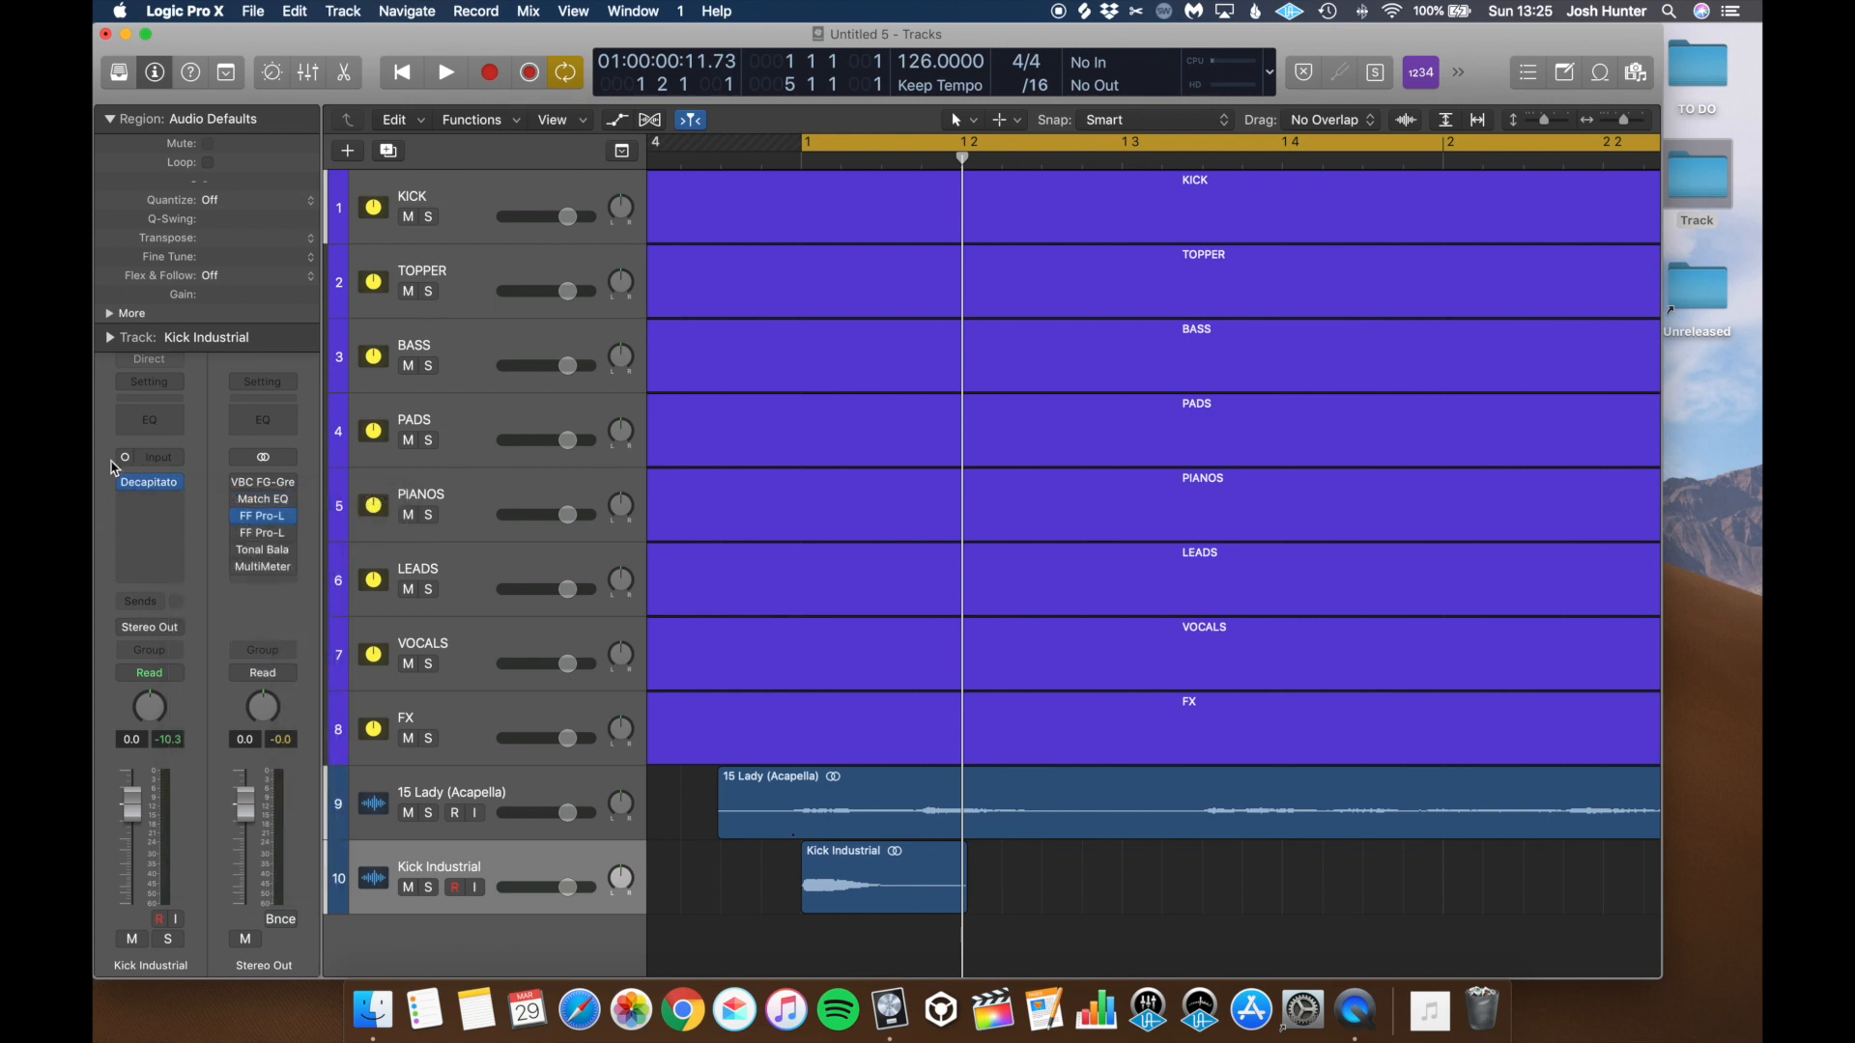
left_click(179, 484)
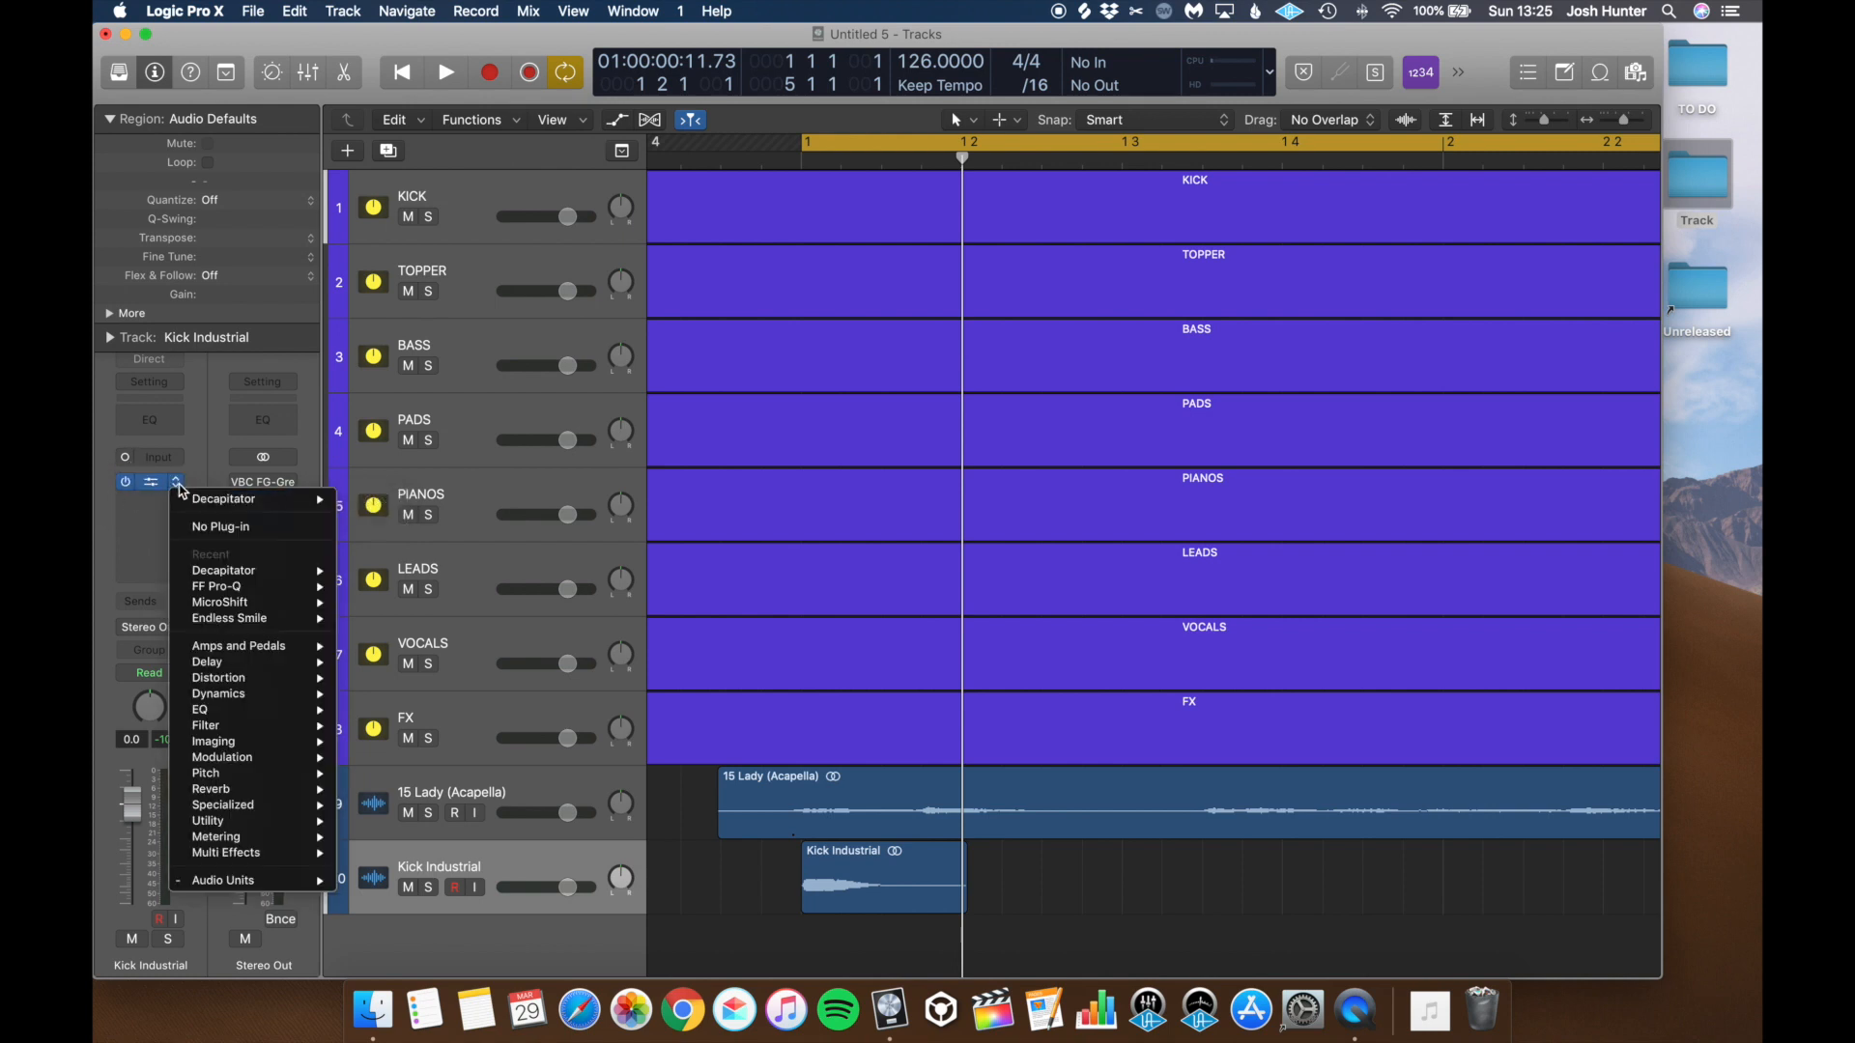
mouse_move(189, 506)
left_click(372, 499)
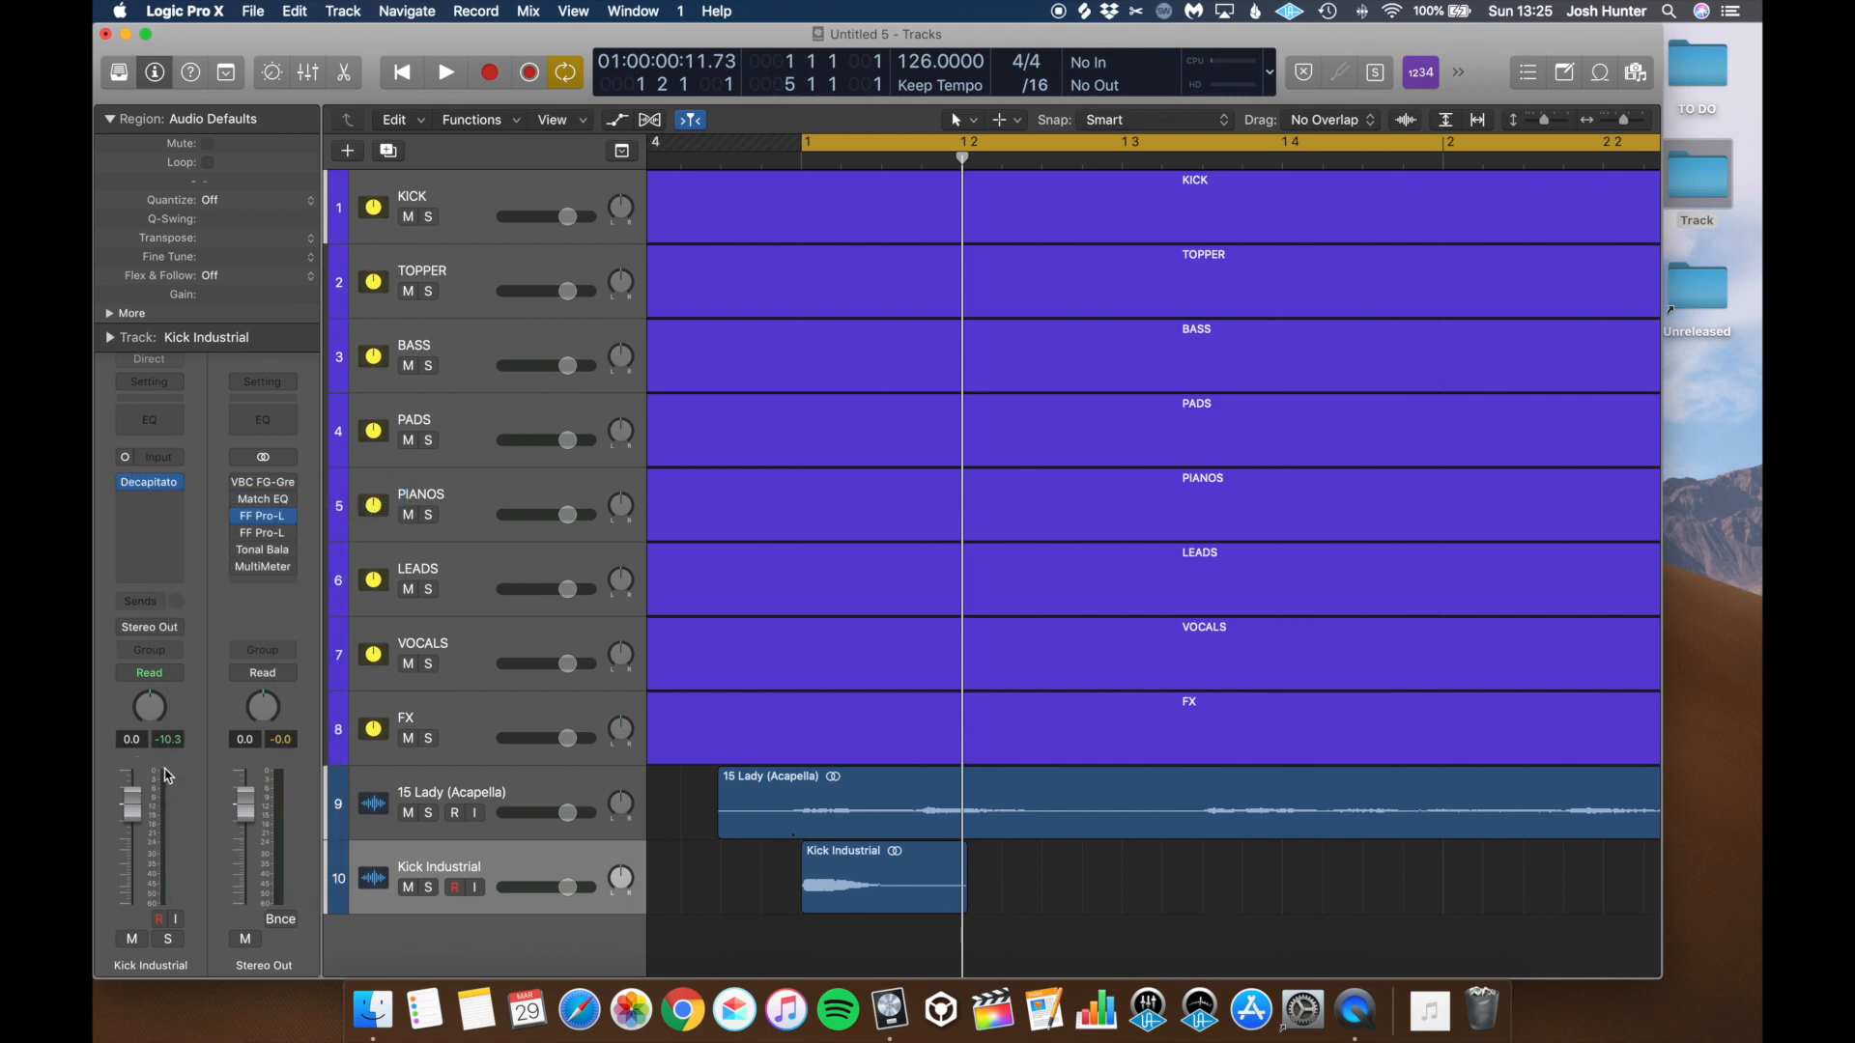
Step: Repeat the Kick Industrial region on every beat from bar 1 up to bar 3 to make a two-bar pattern
left_click(848, 887)
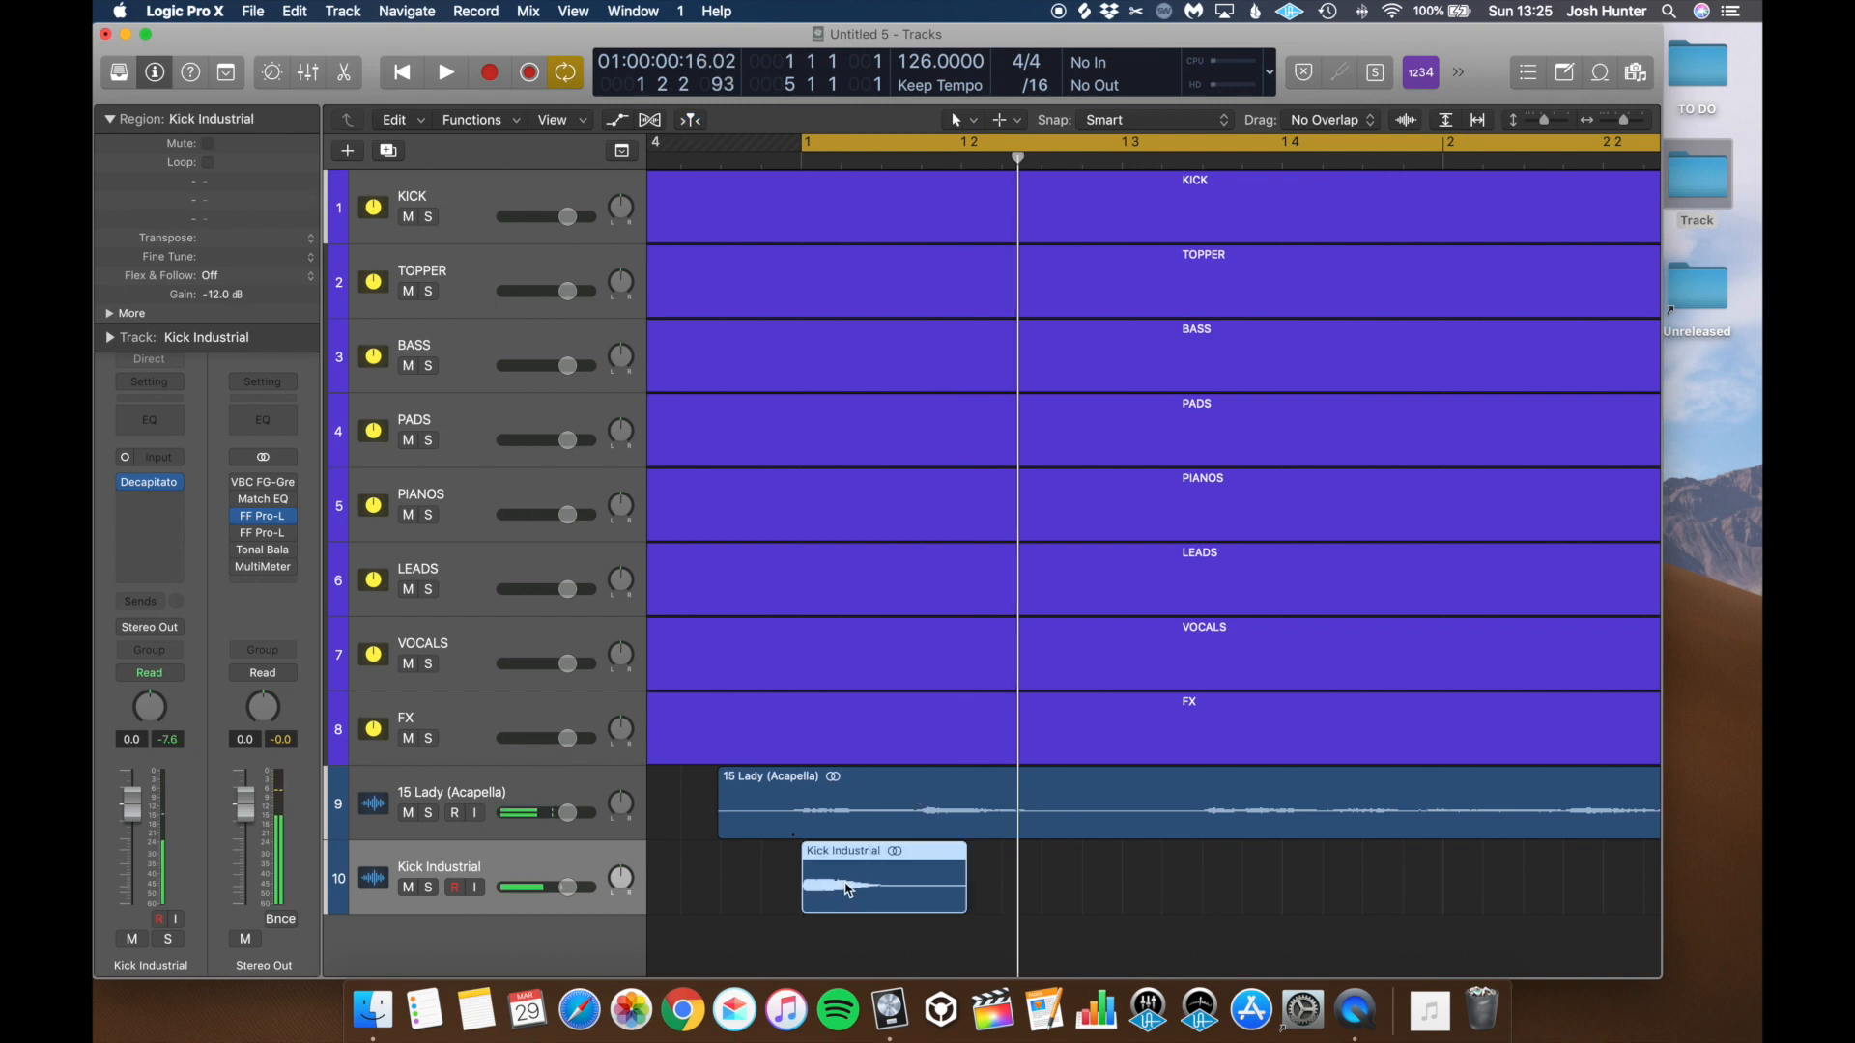
left_click_drag(852, 894, 1013, 895)
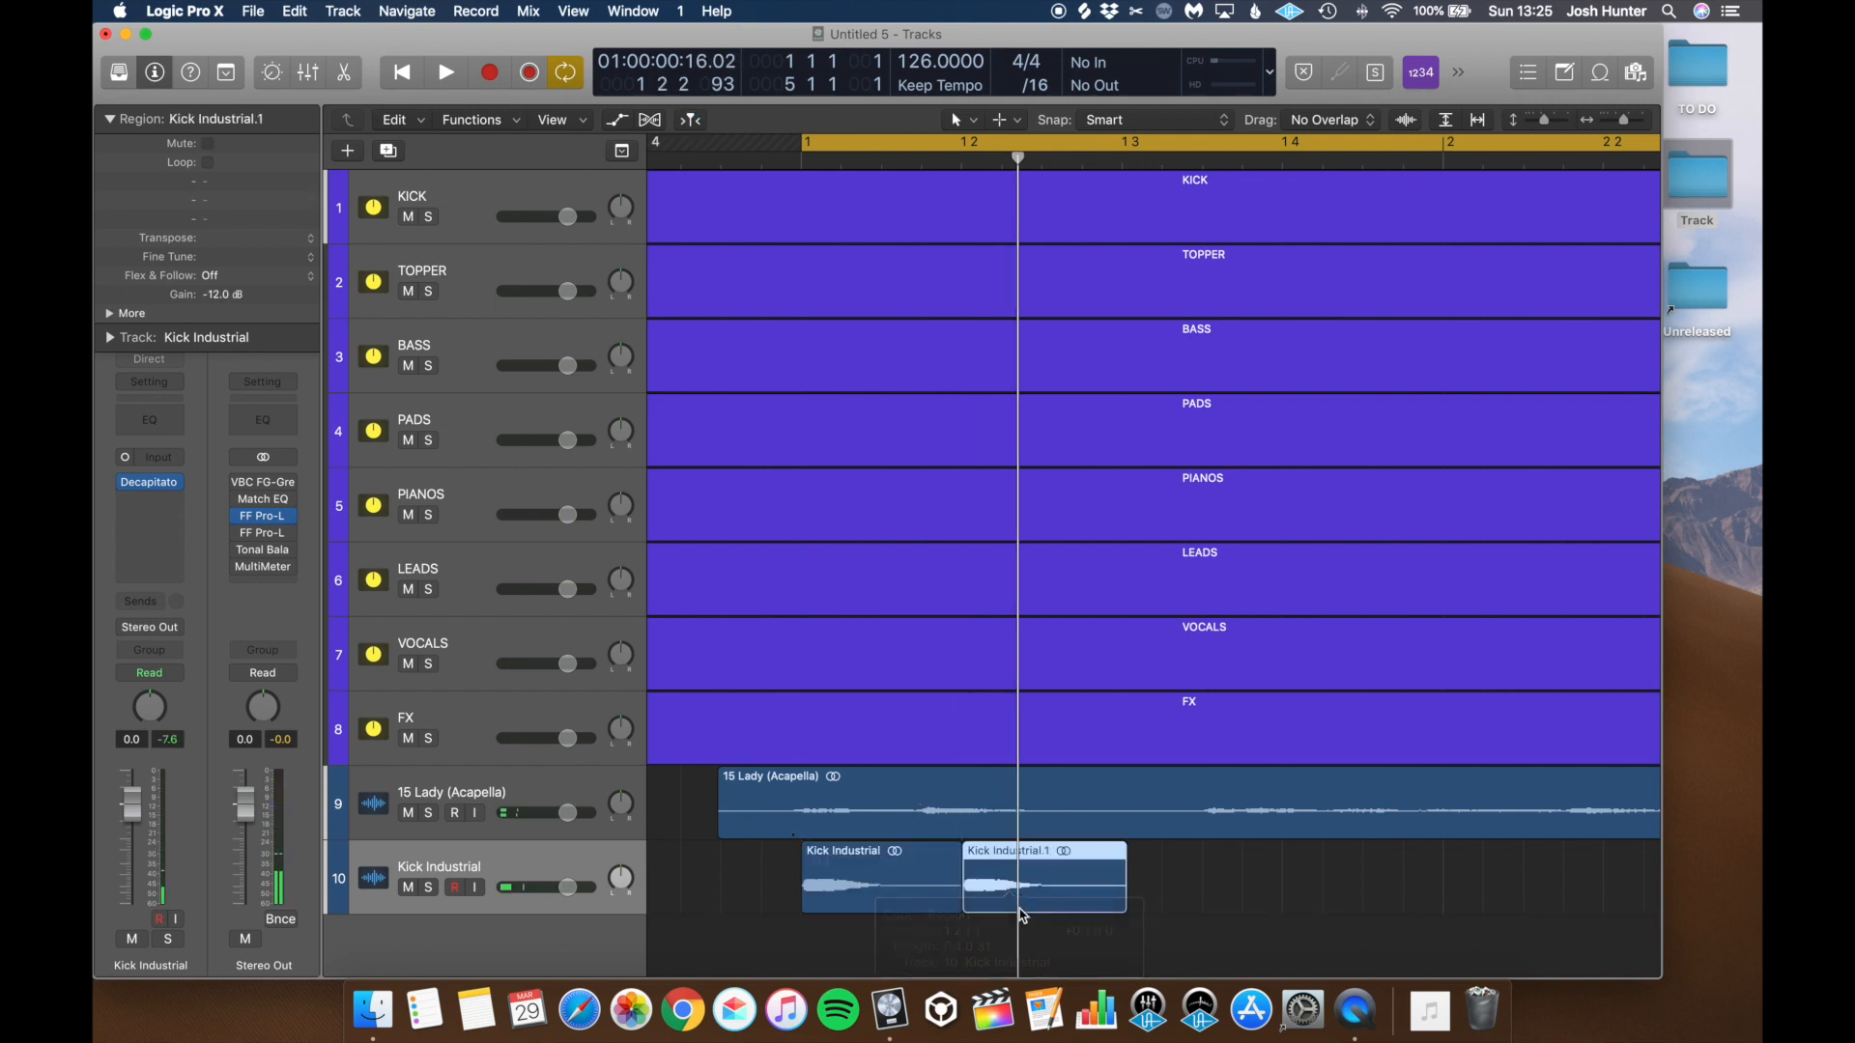
left_click(920, 892)
key("super+r")
key("super+r")
key("super+r")
key("super+r")
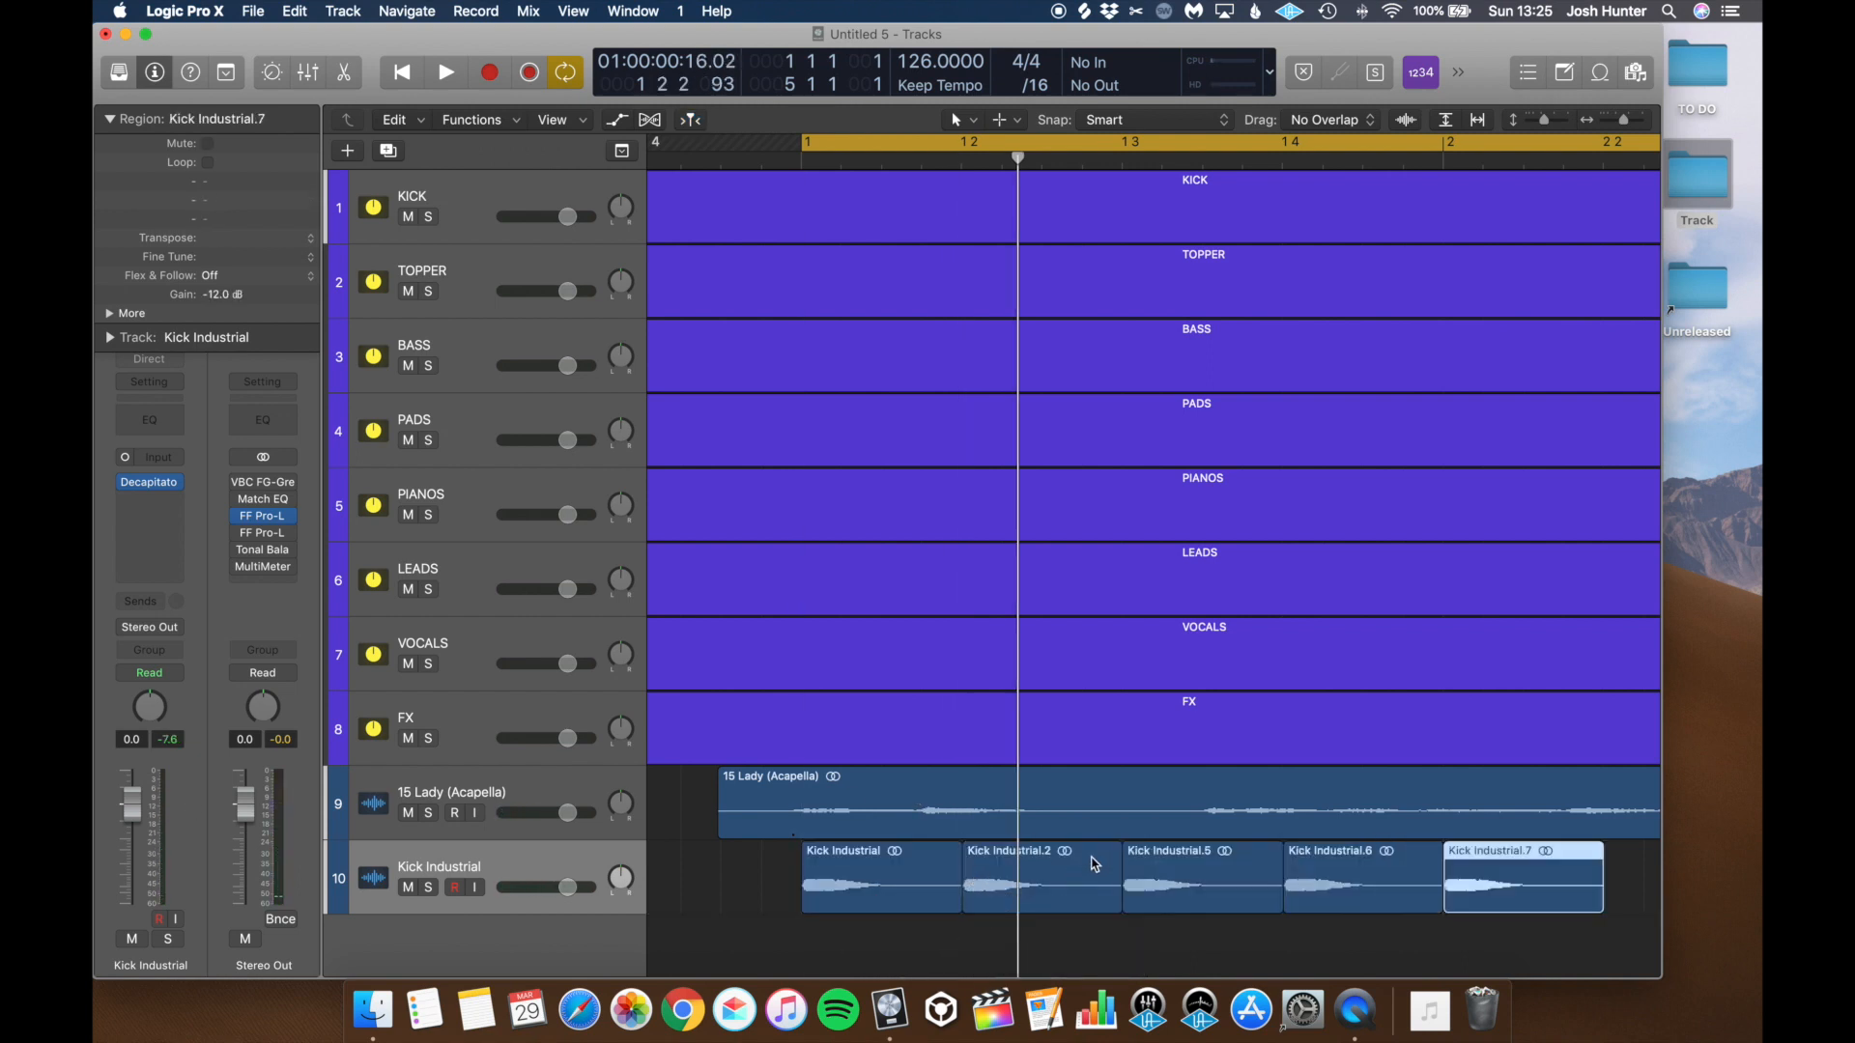
scroll(1097, 856, "right", 5)
key("super+r")
key("super+r")
key("super+r")
scroll(1231, 373, "right", 5)
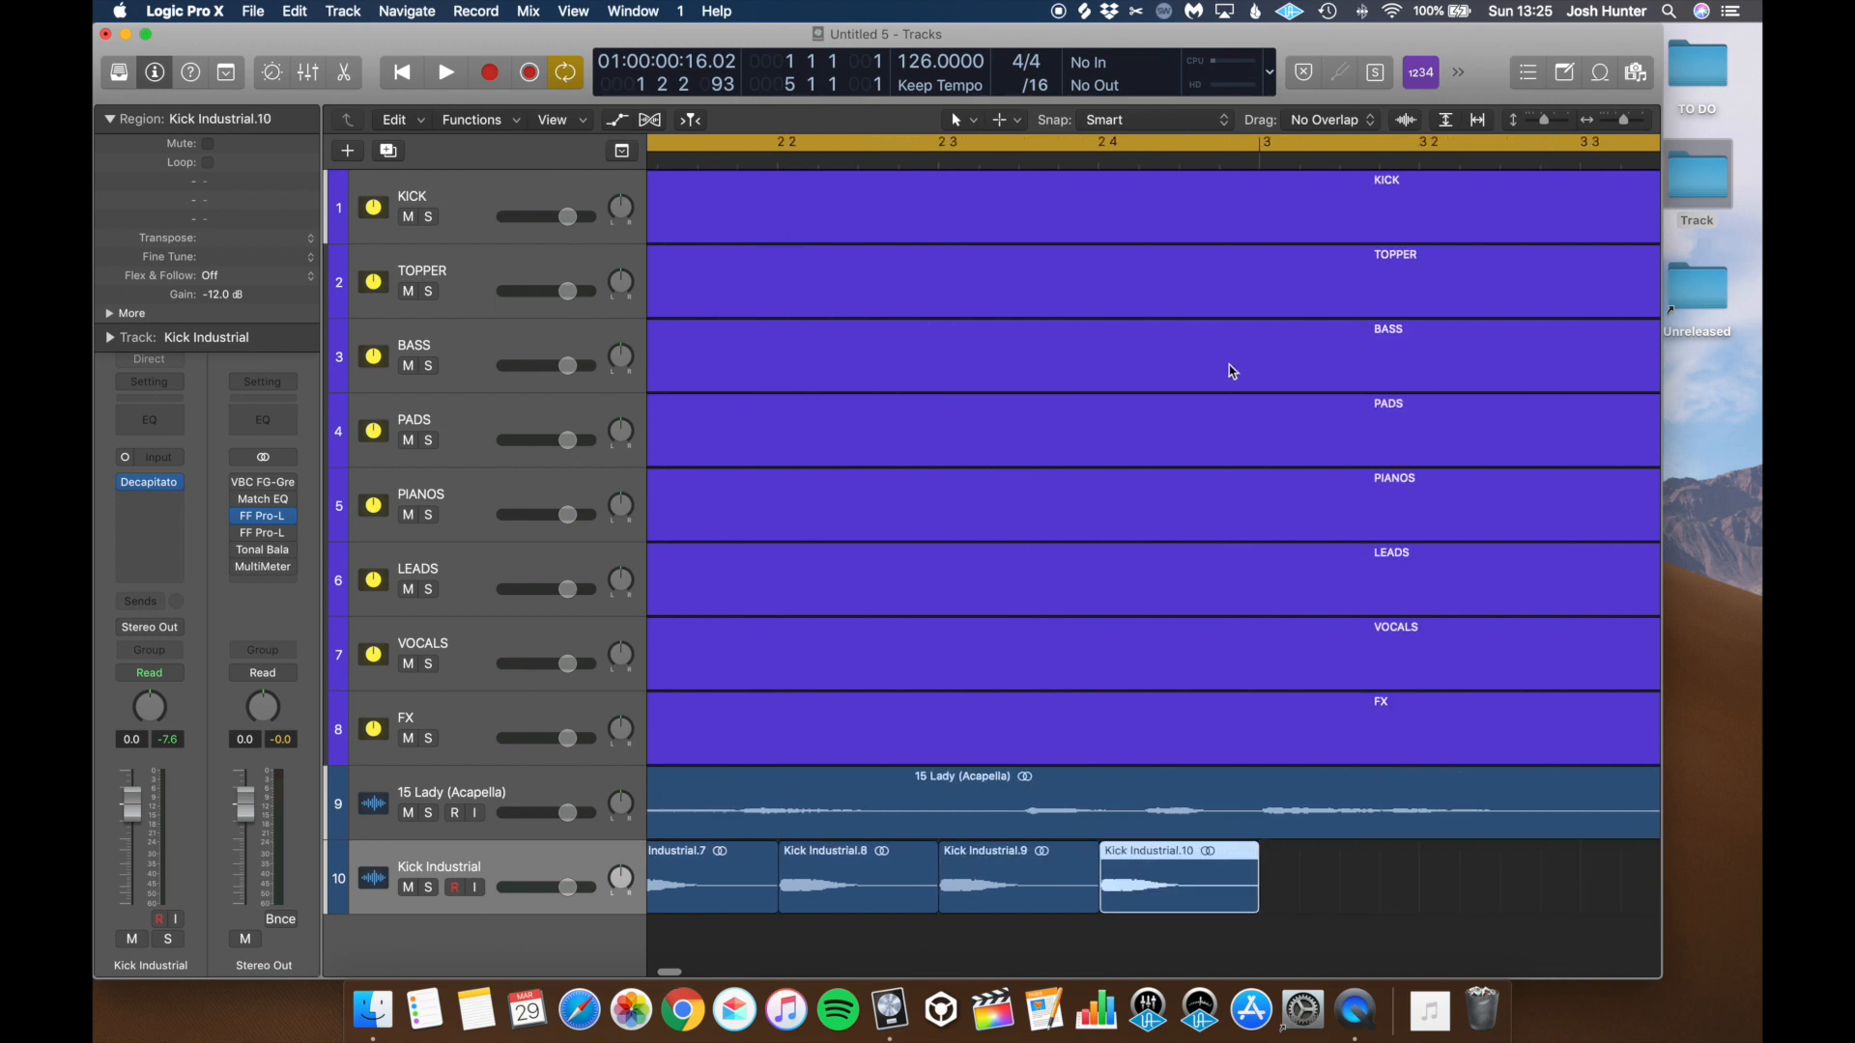
Step: Shorten the cycle range to bars 1 to 3 and lower the Kick Industrial track's volume to -4.1 dB during playback
left_click_drag(1623, 120, 1618, 120)
left_click_drag(1416, 143, 1111, 143)
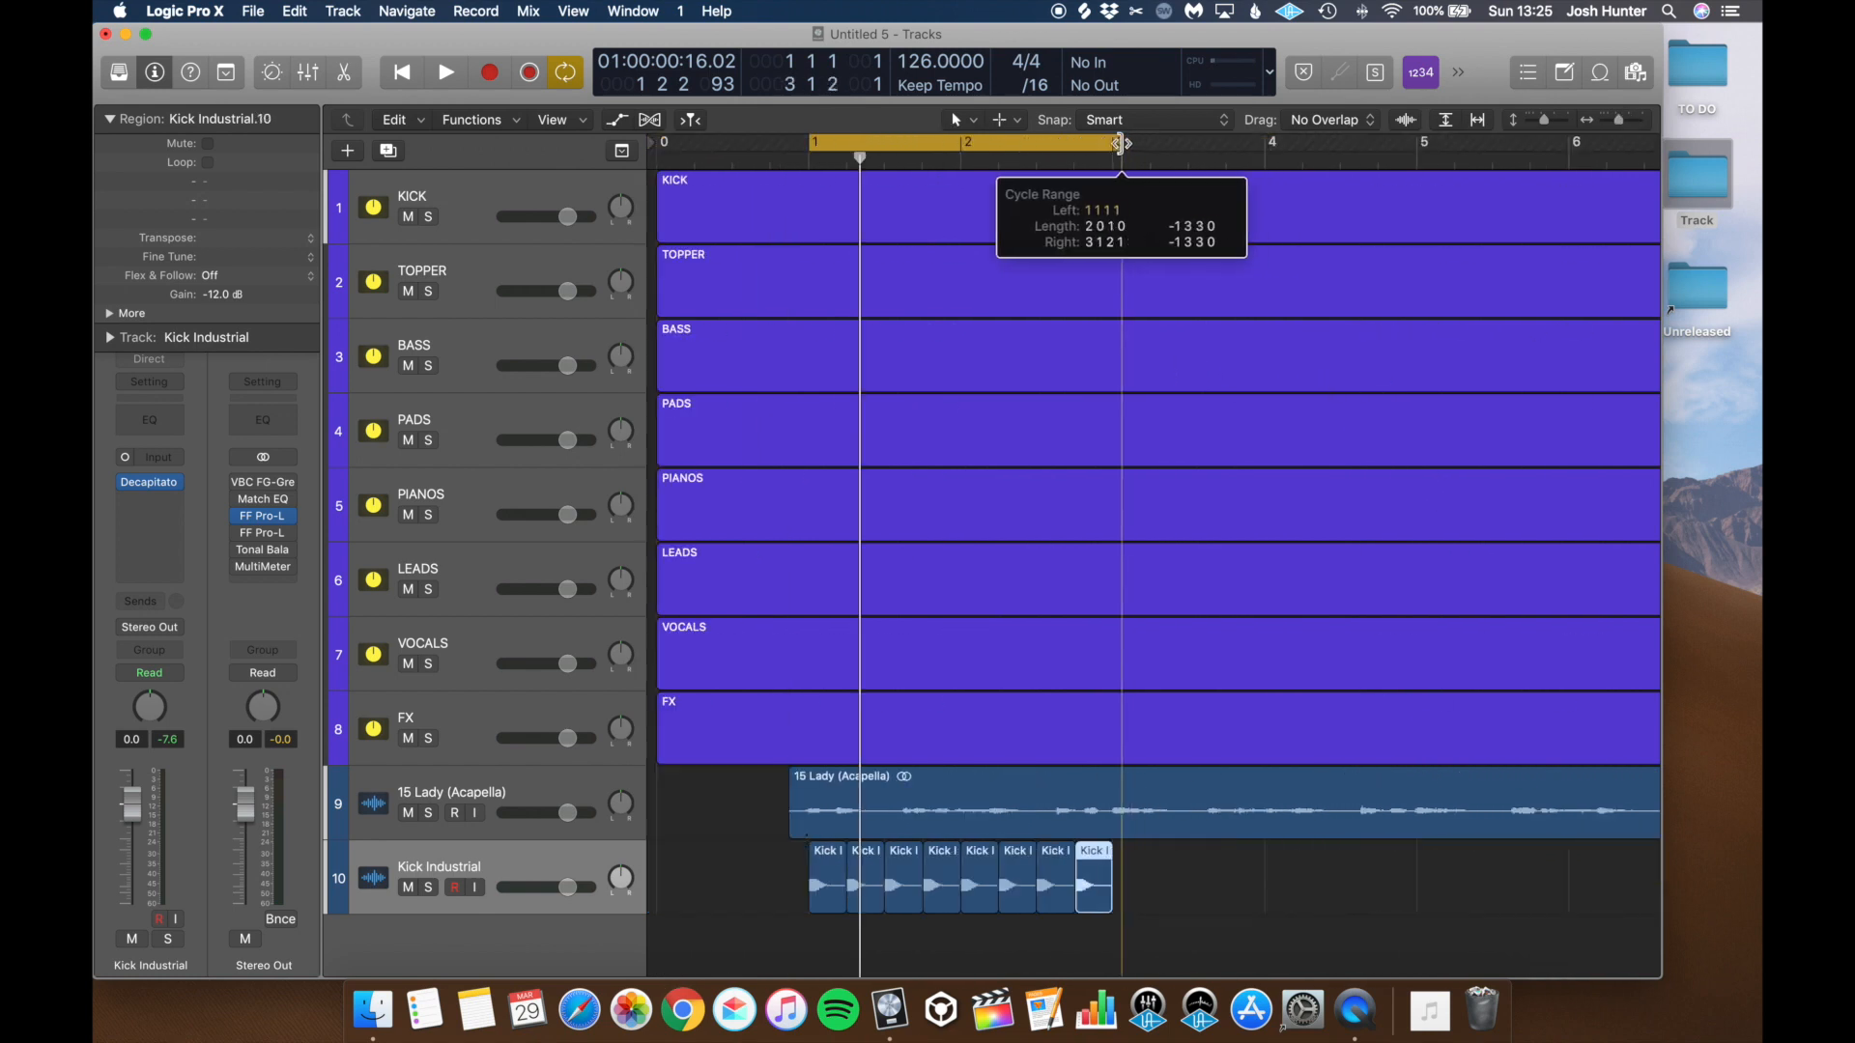
key("space")
left_click_drag(567, 886, 551, 887)
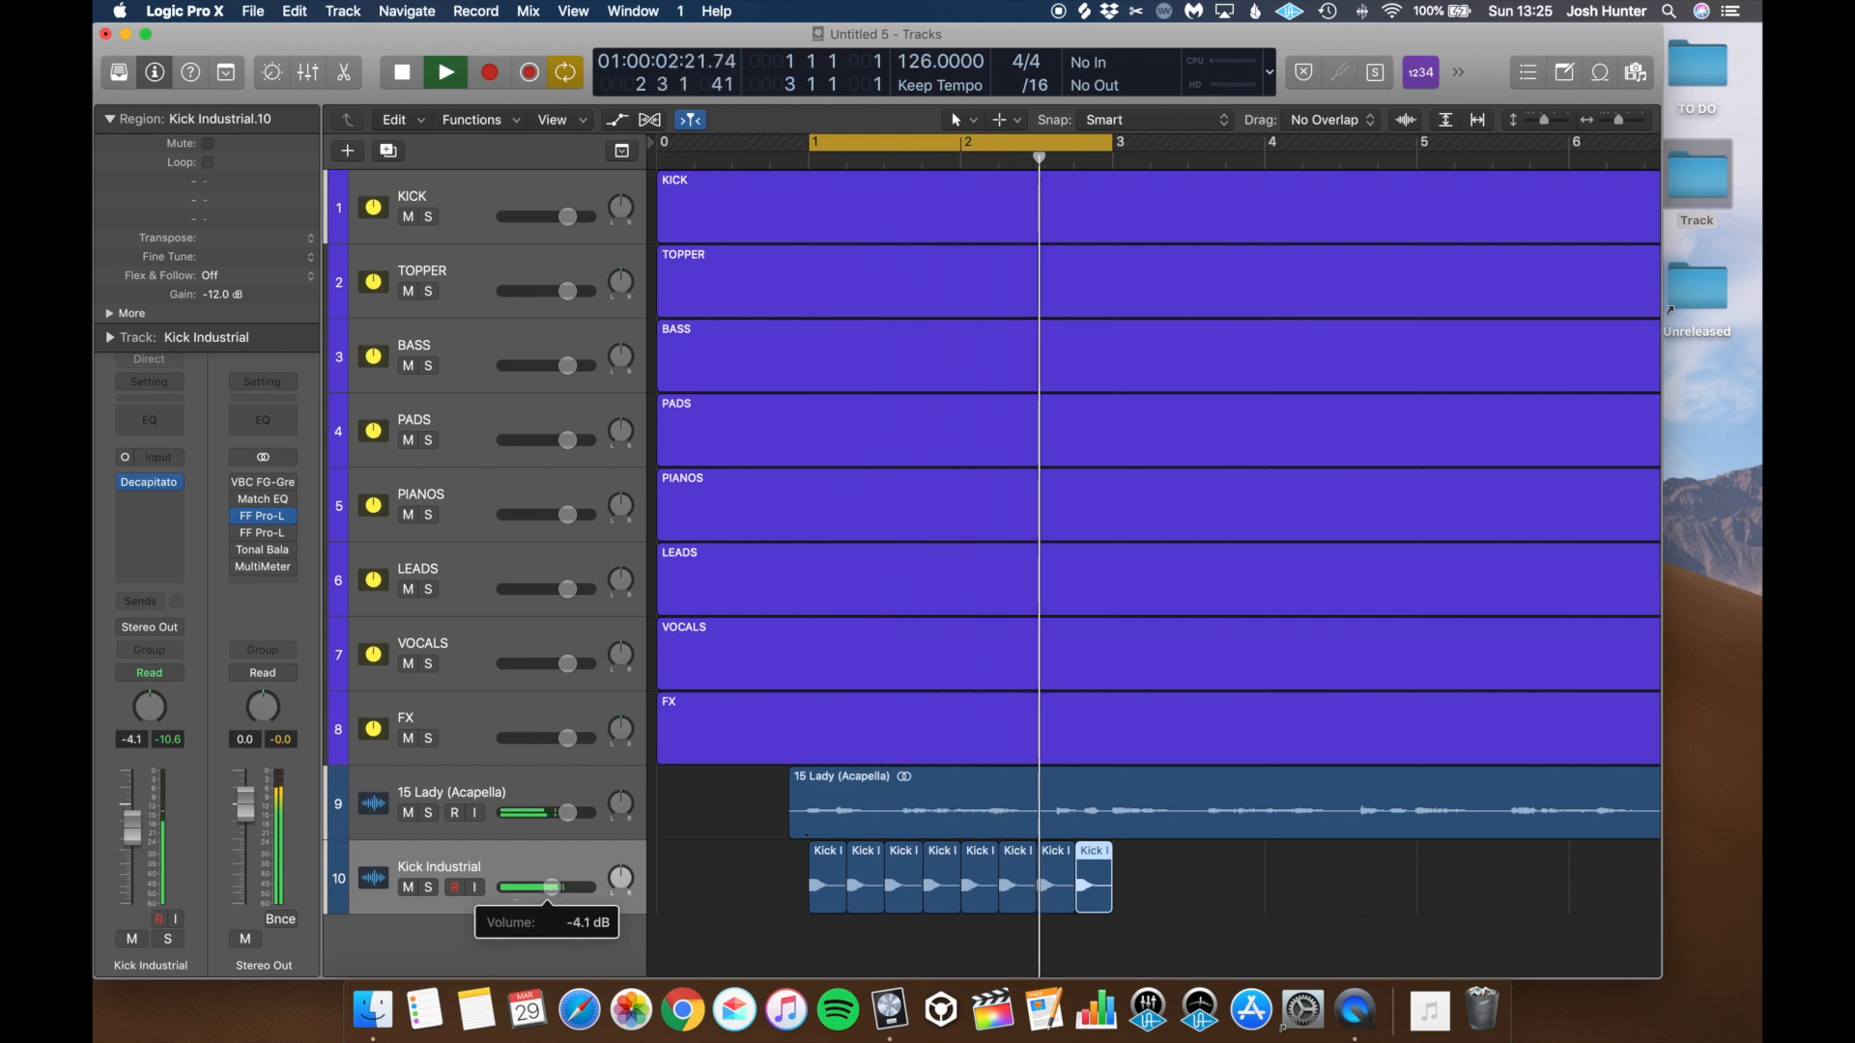
left_click(505, 866)
key("space")
Step: Mute the acapella track and adjust the Drive of Decapitator on the kick track, then close the plug-in window
mouse_move(153, 491)
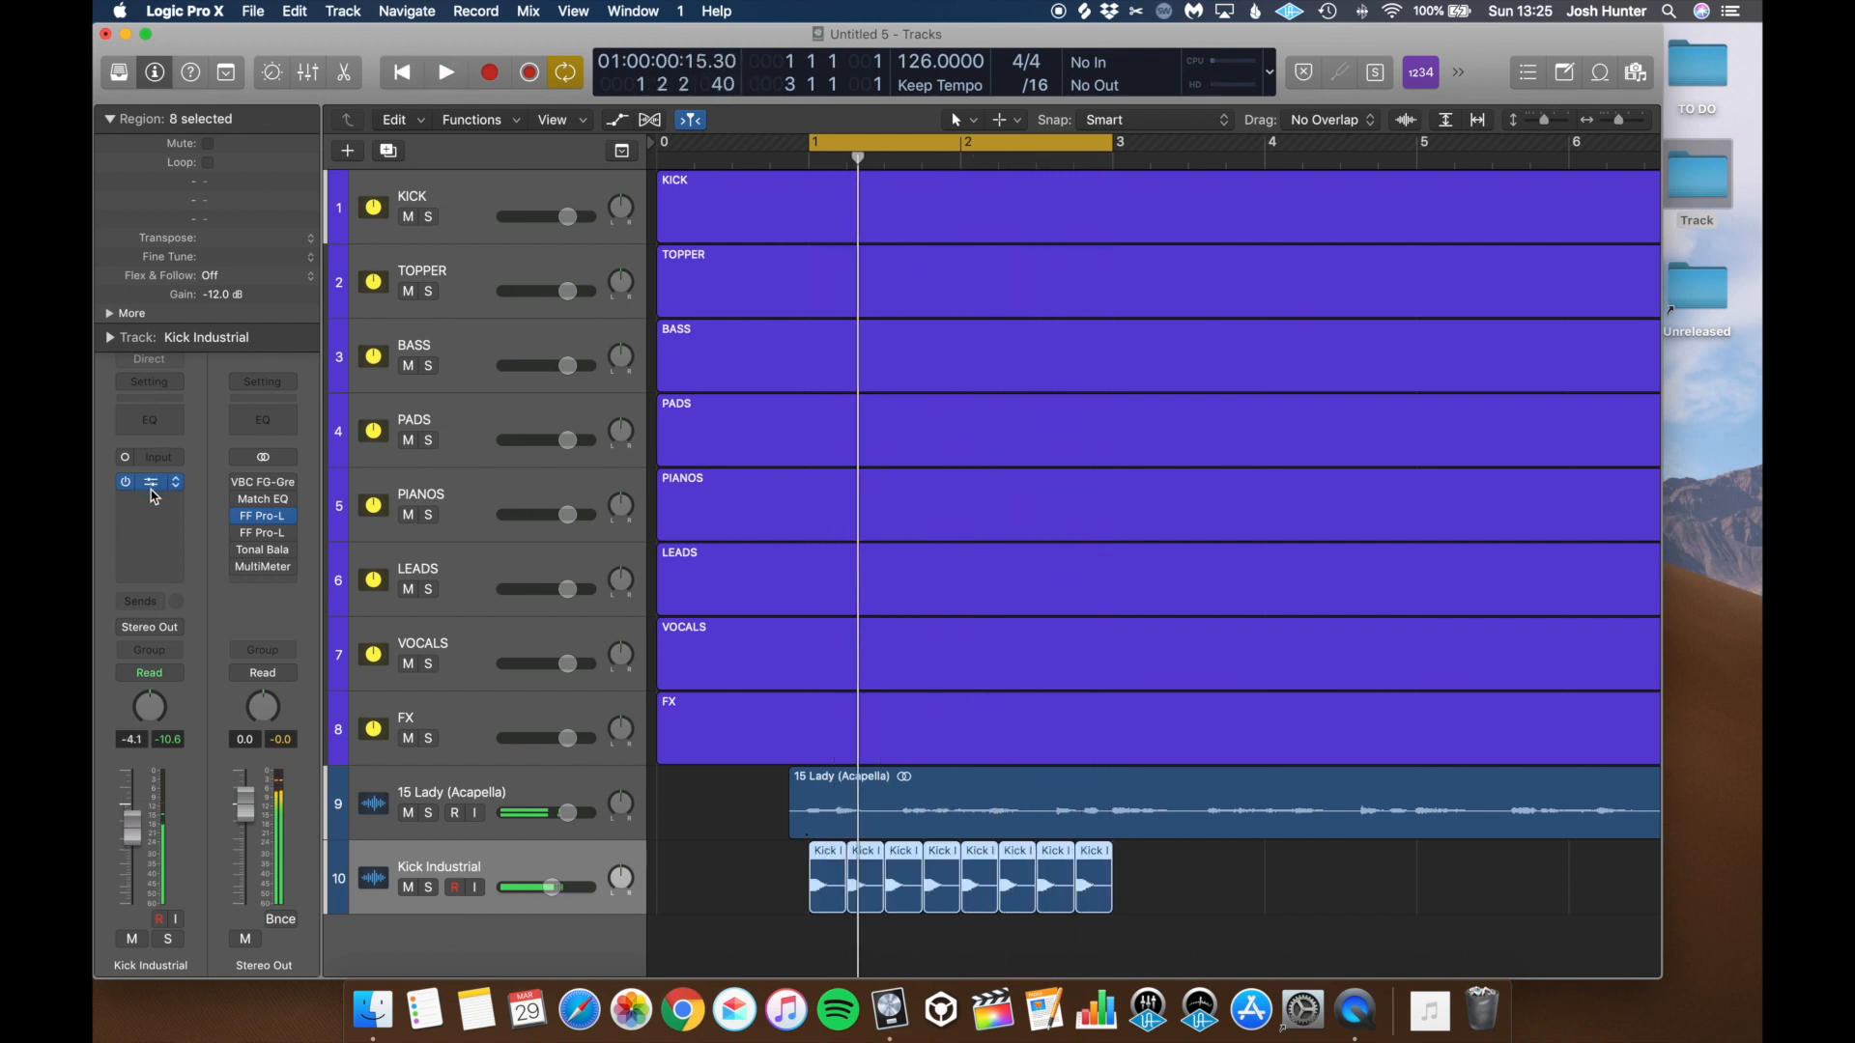
left_click(405, 823)
left_click(409, 810)
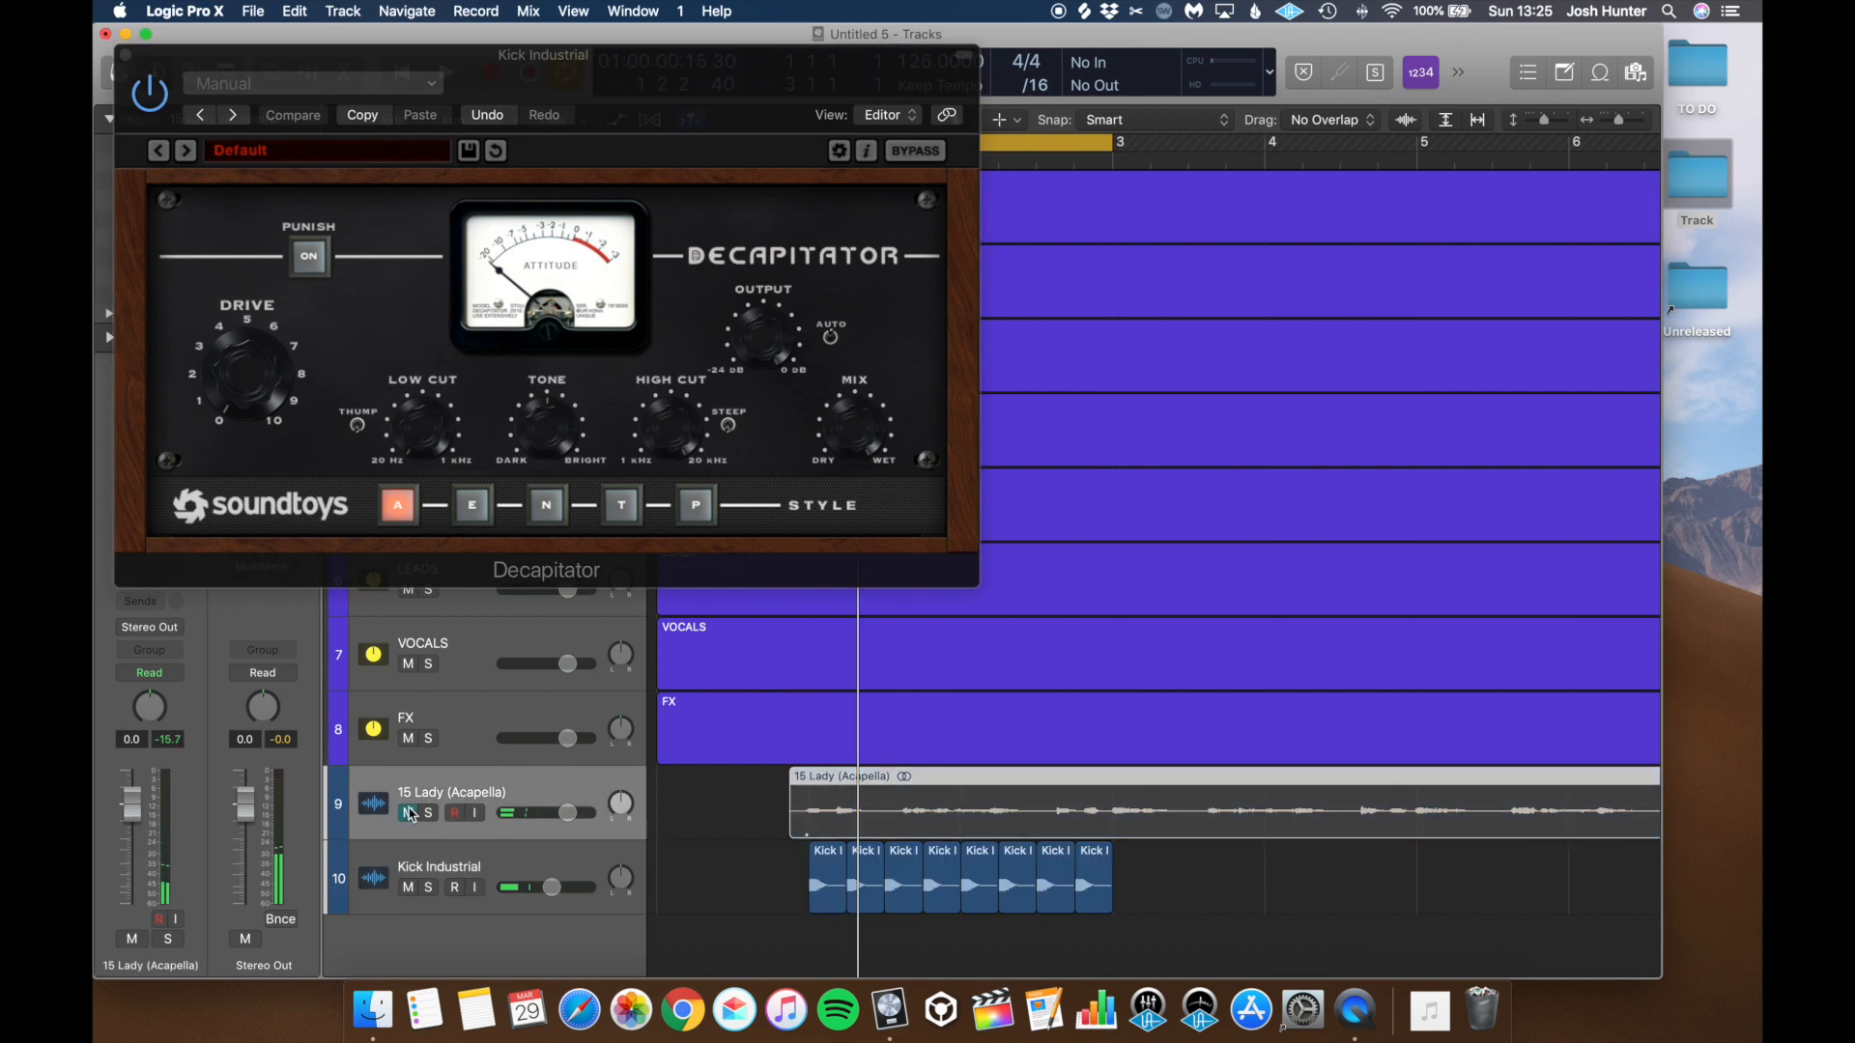
left_click_drag(303, 384, 239, 302)
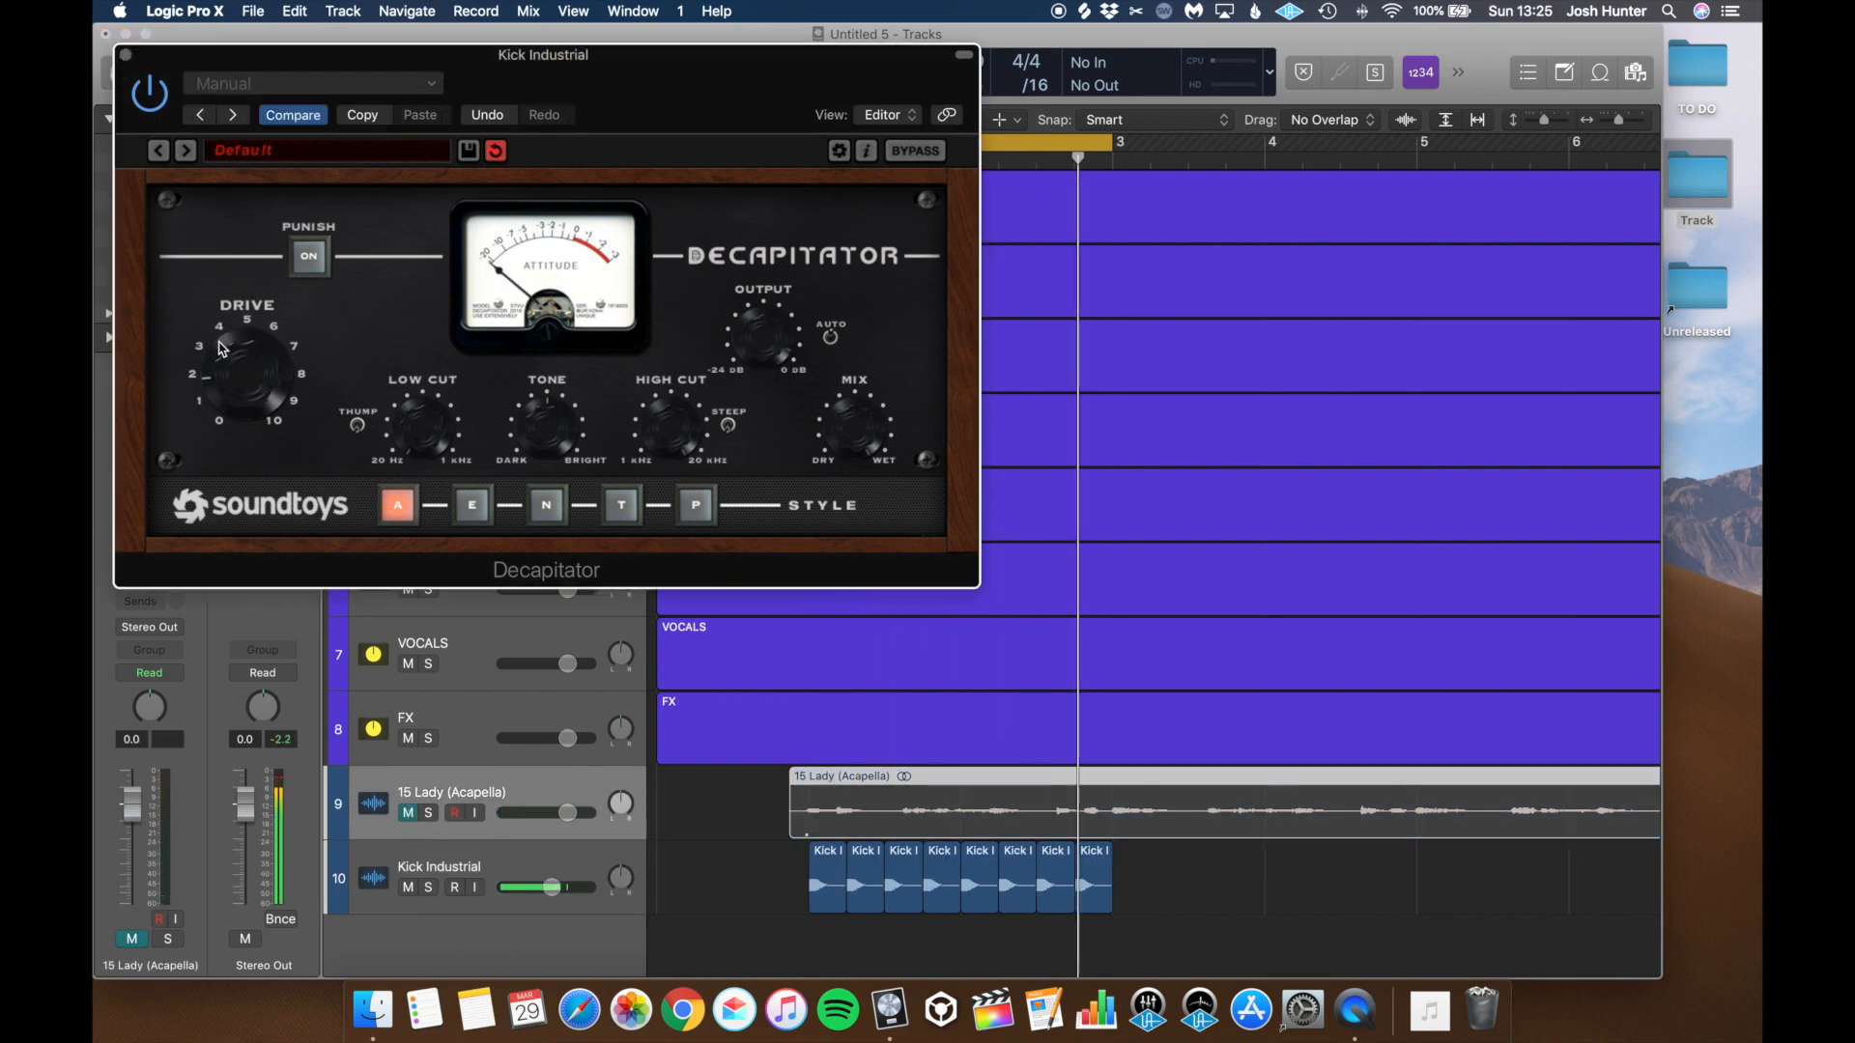
left_click(154, 98)
left_click(126, 55)
Step: Stop playback and rename the Kick Industrial track as Kick
key("space")
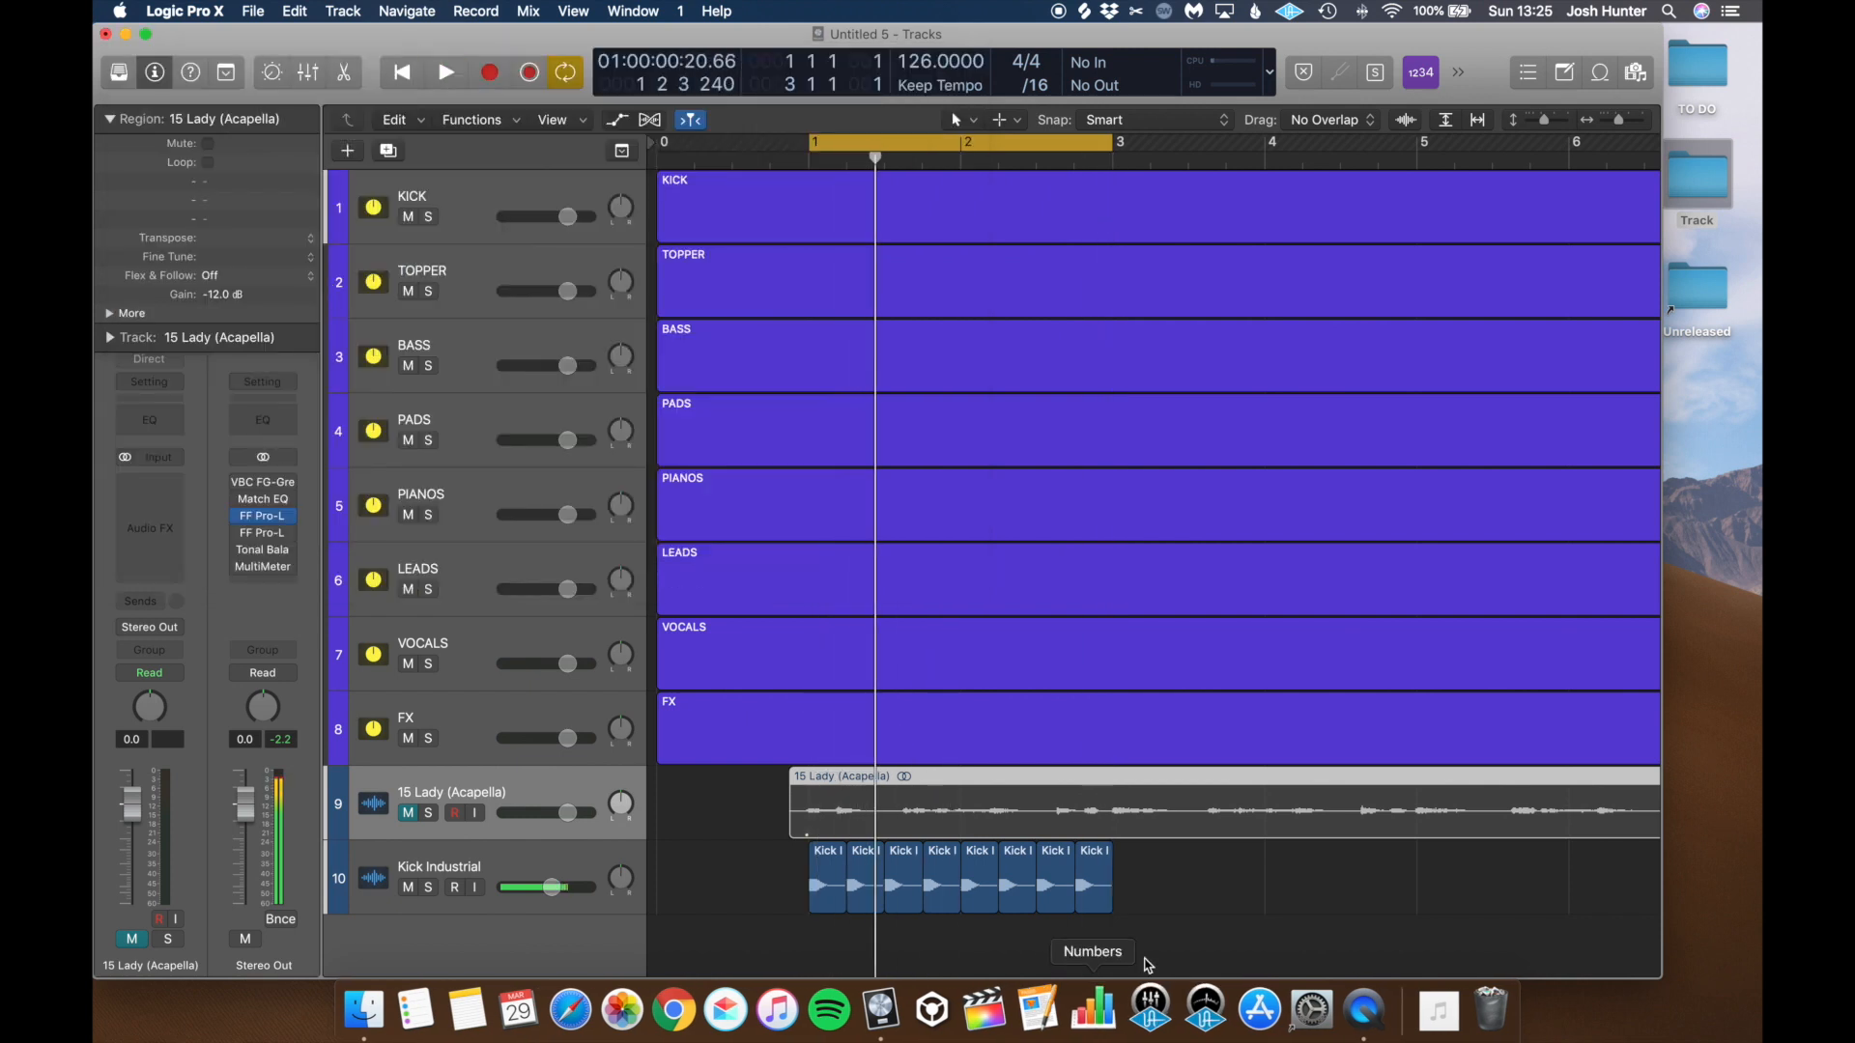
left_click(1127, 940)
left_click(387, 862)
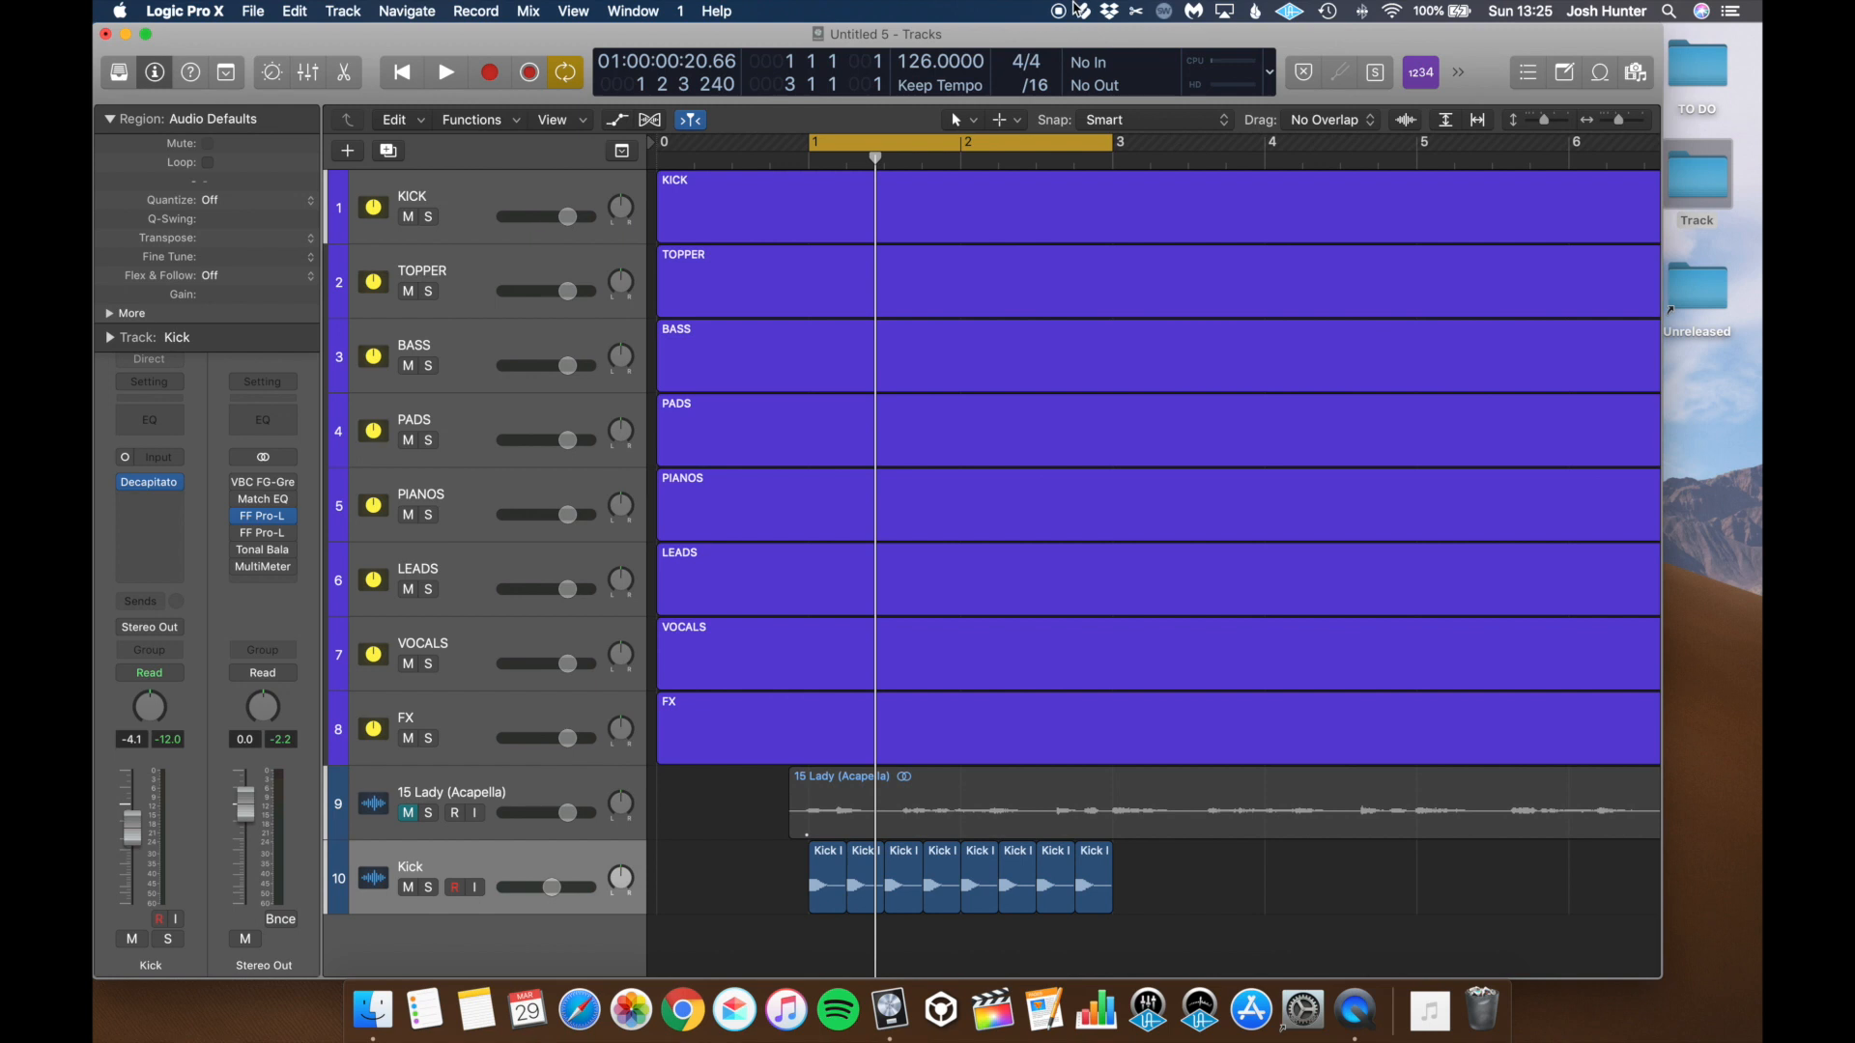
Step: Switch to Finder and preview Shaker Loop.wav from the Drums folder inside the Track folder
left_click(1718, 446)
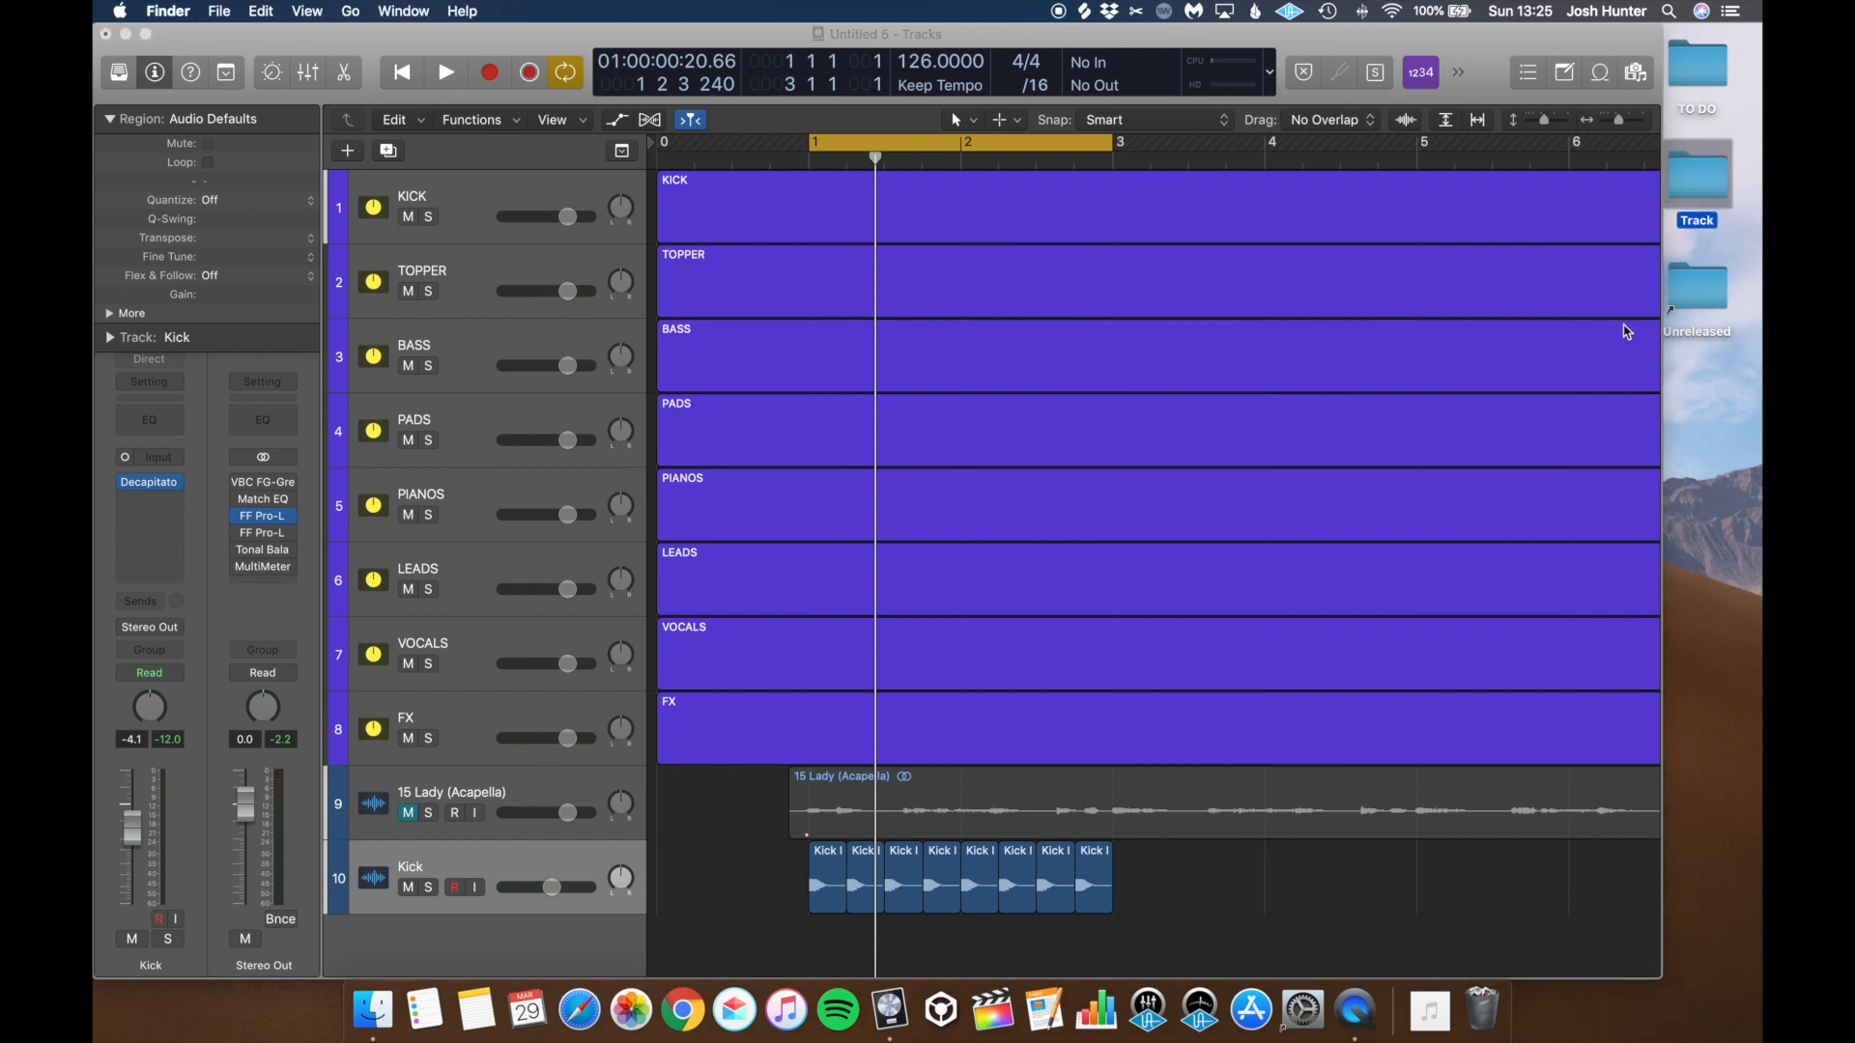
left_click(966, 242)
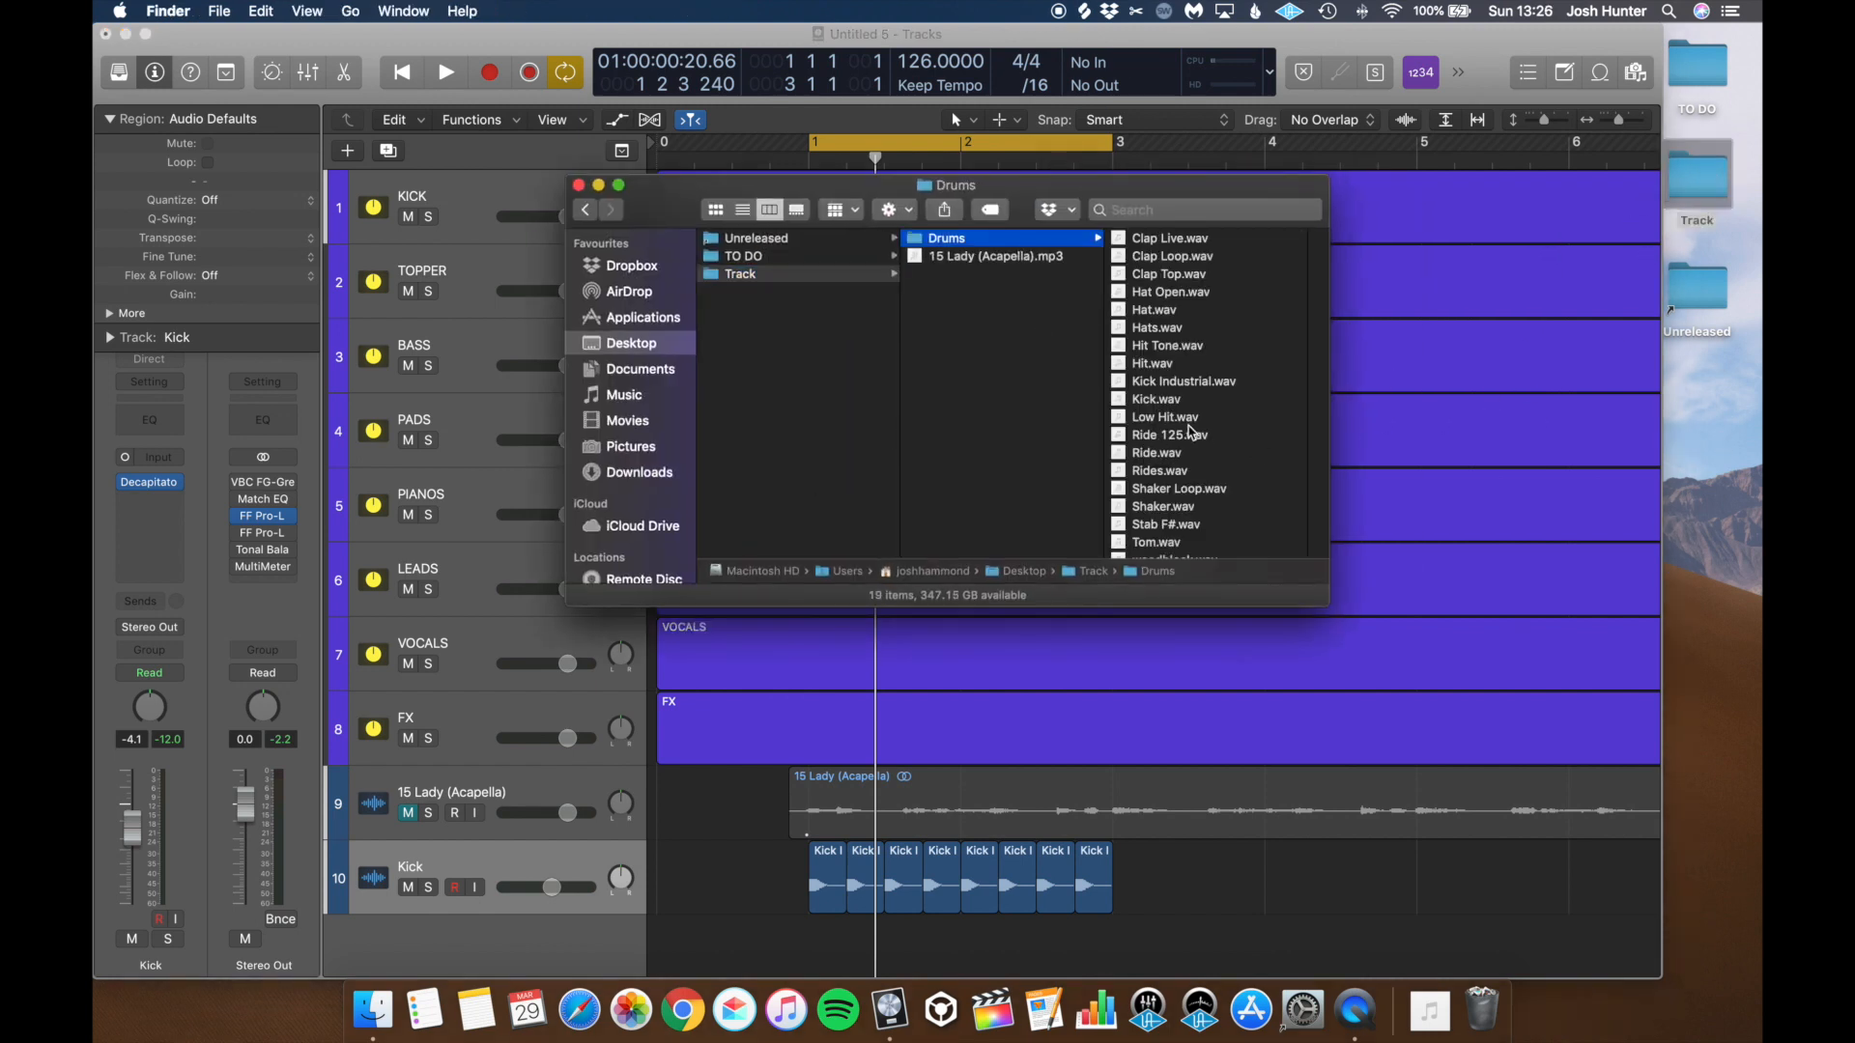
scroll(1192, 432, "down", 1)
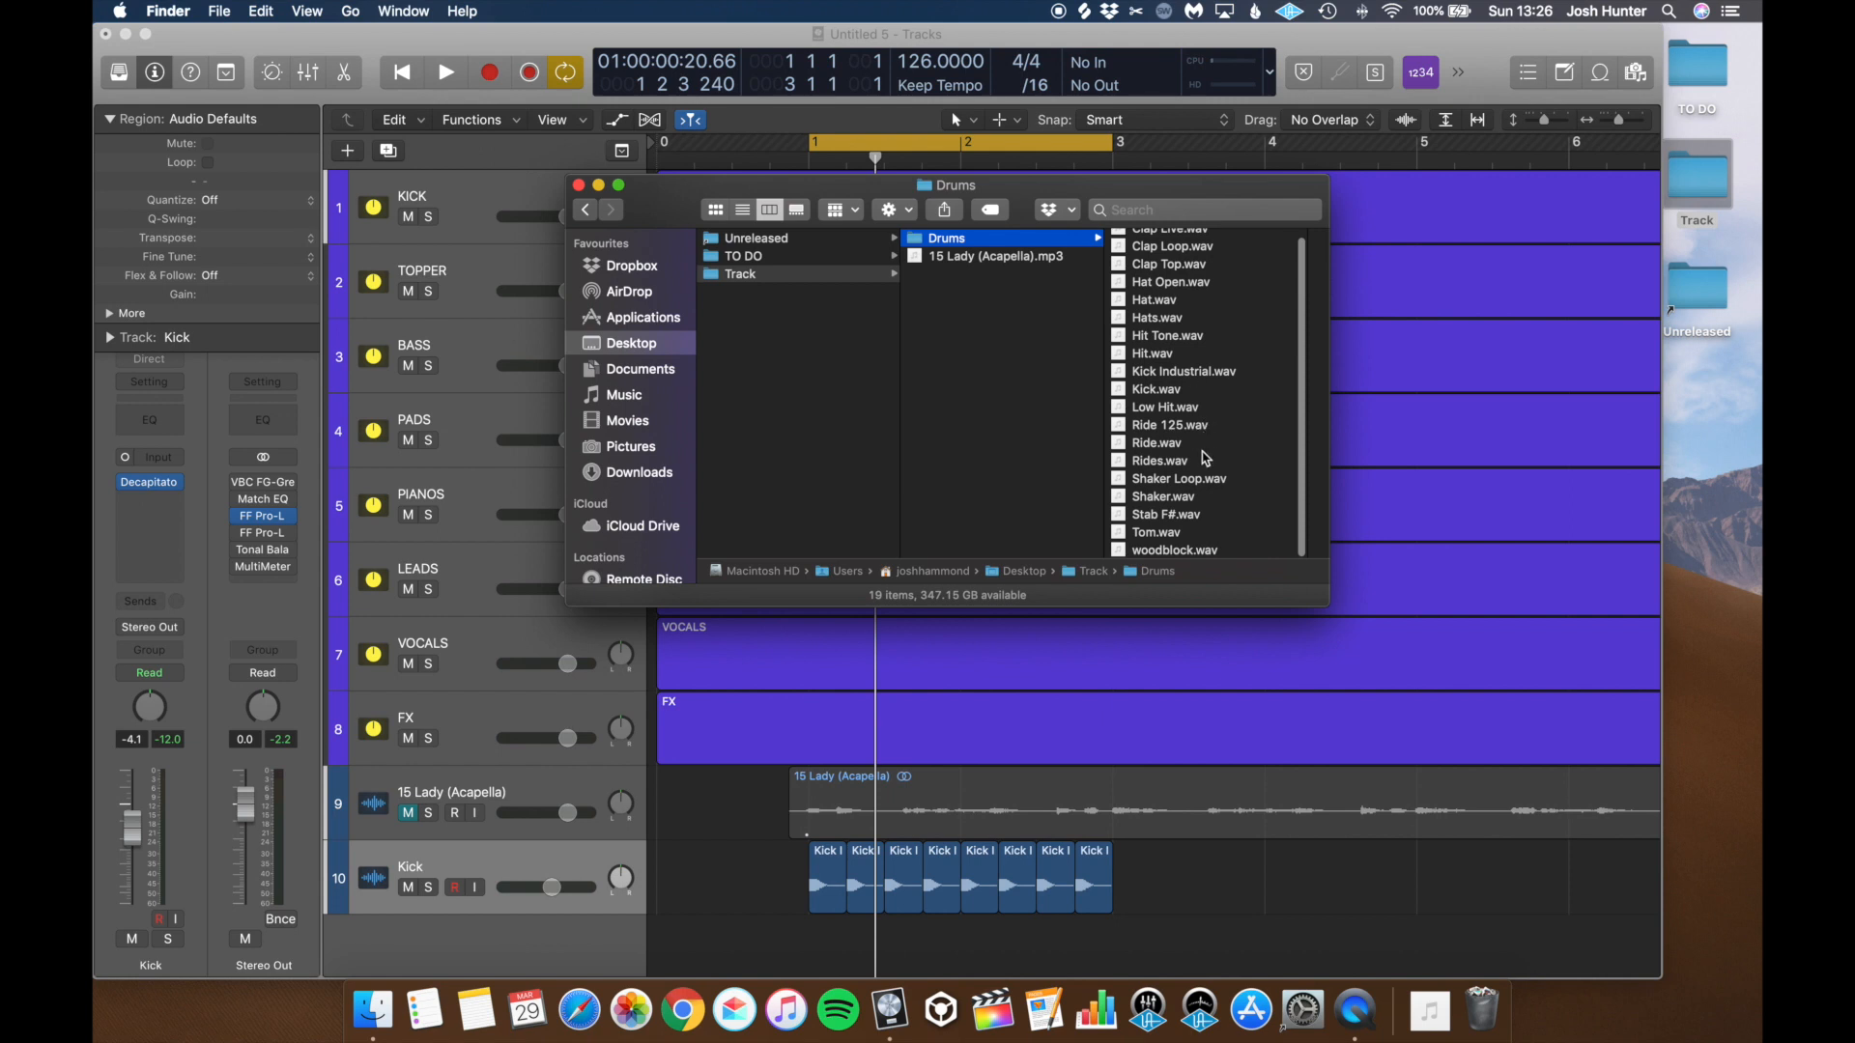
left_click(1198, 480)
key("space")
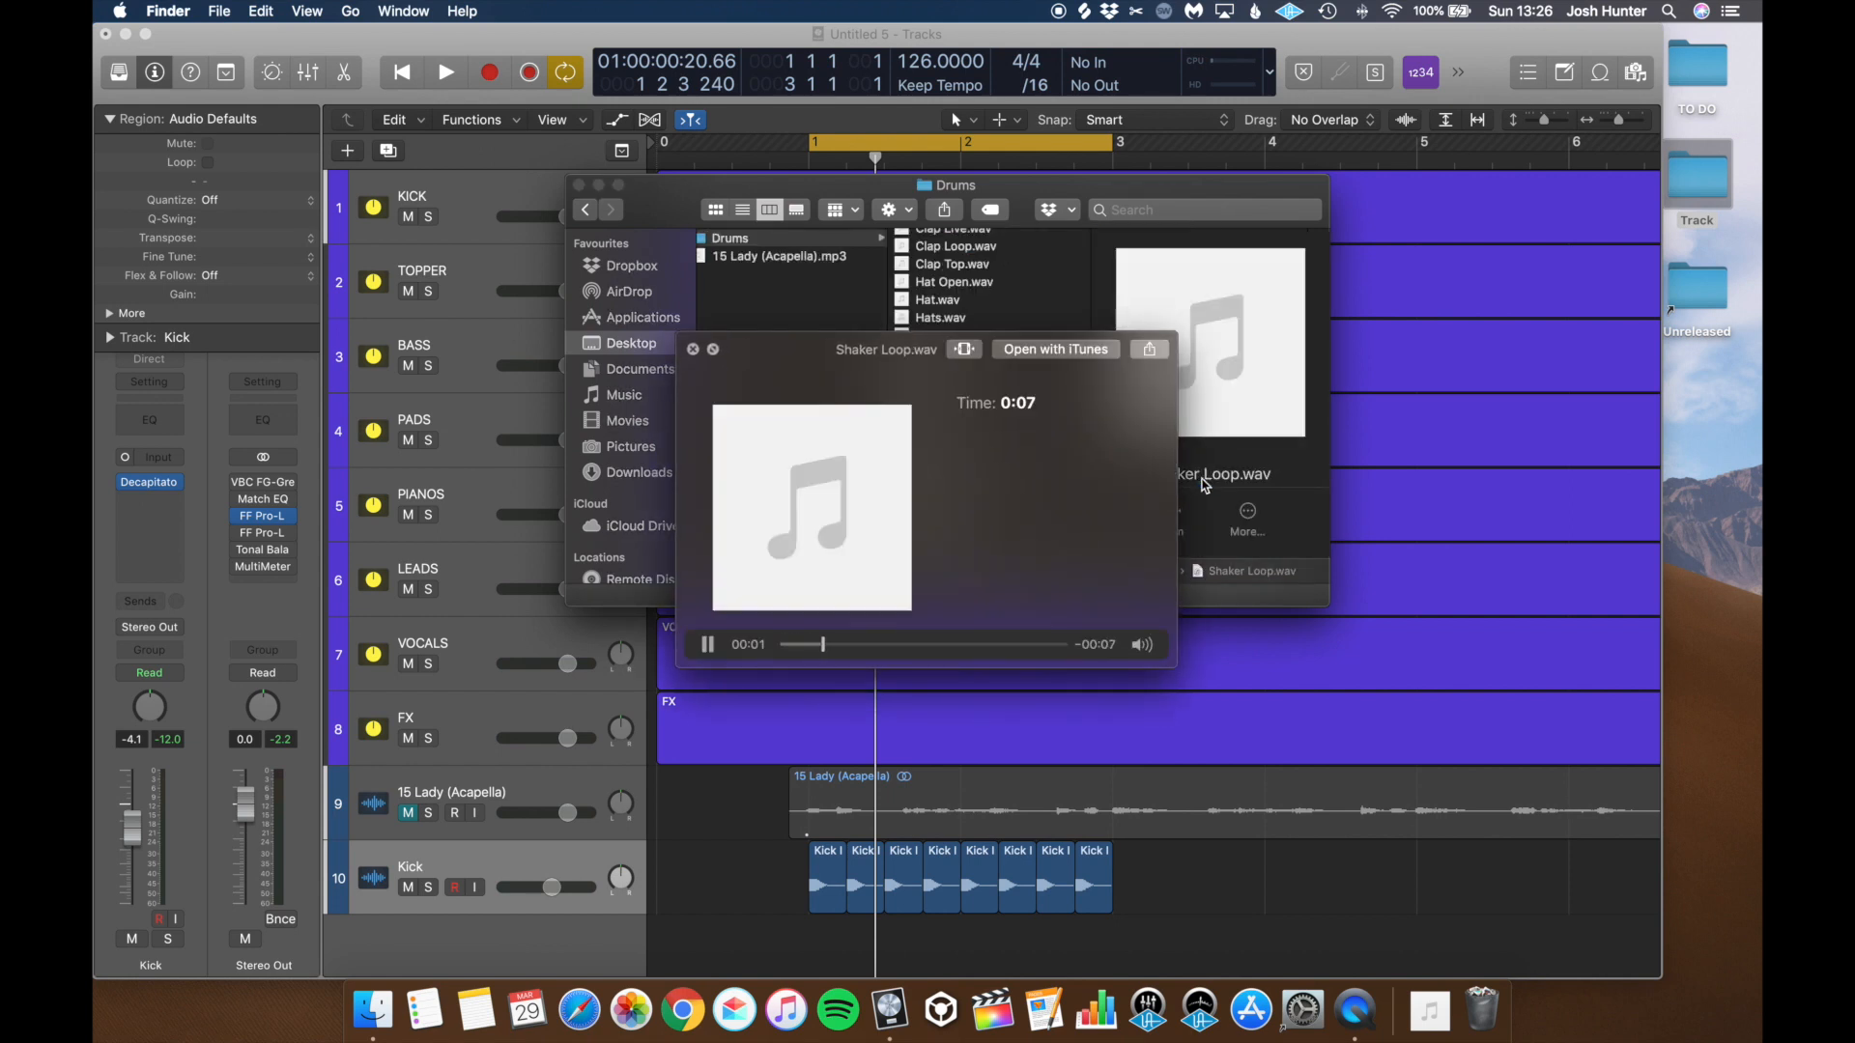
key("space")
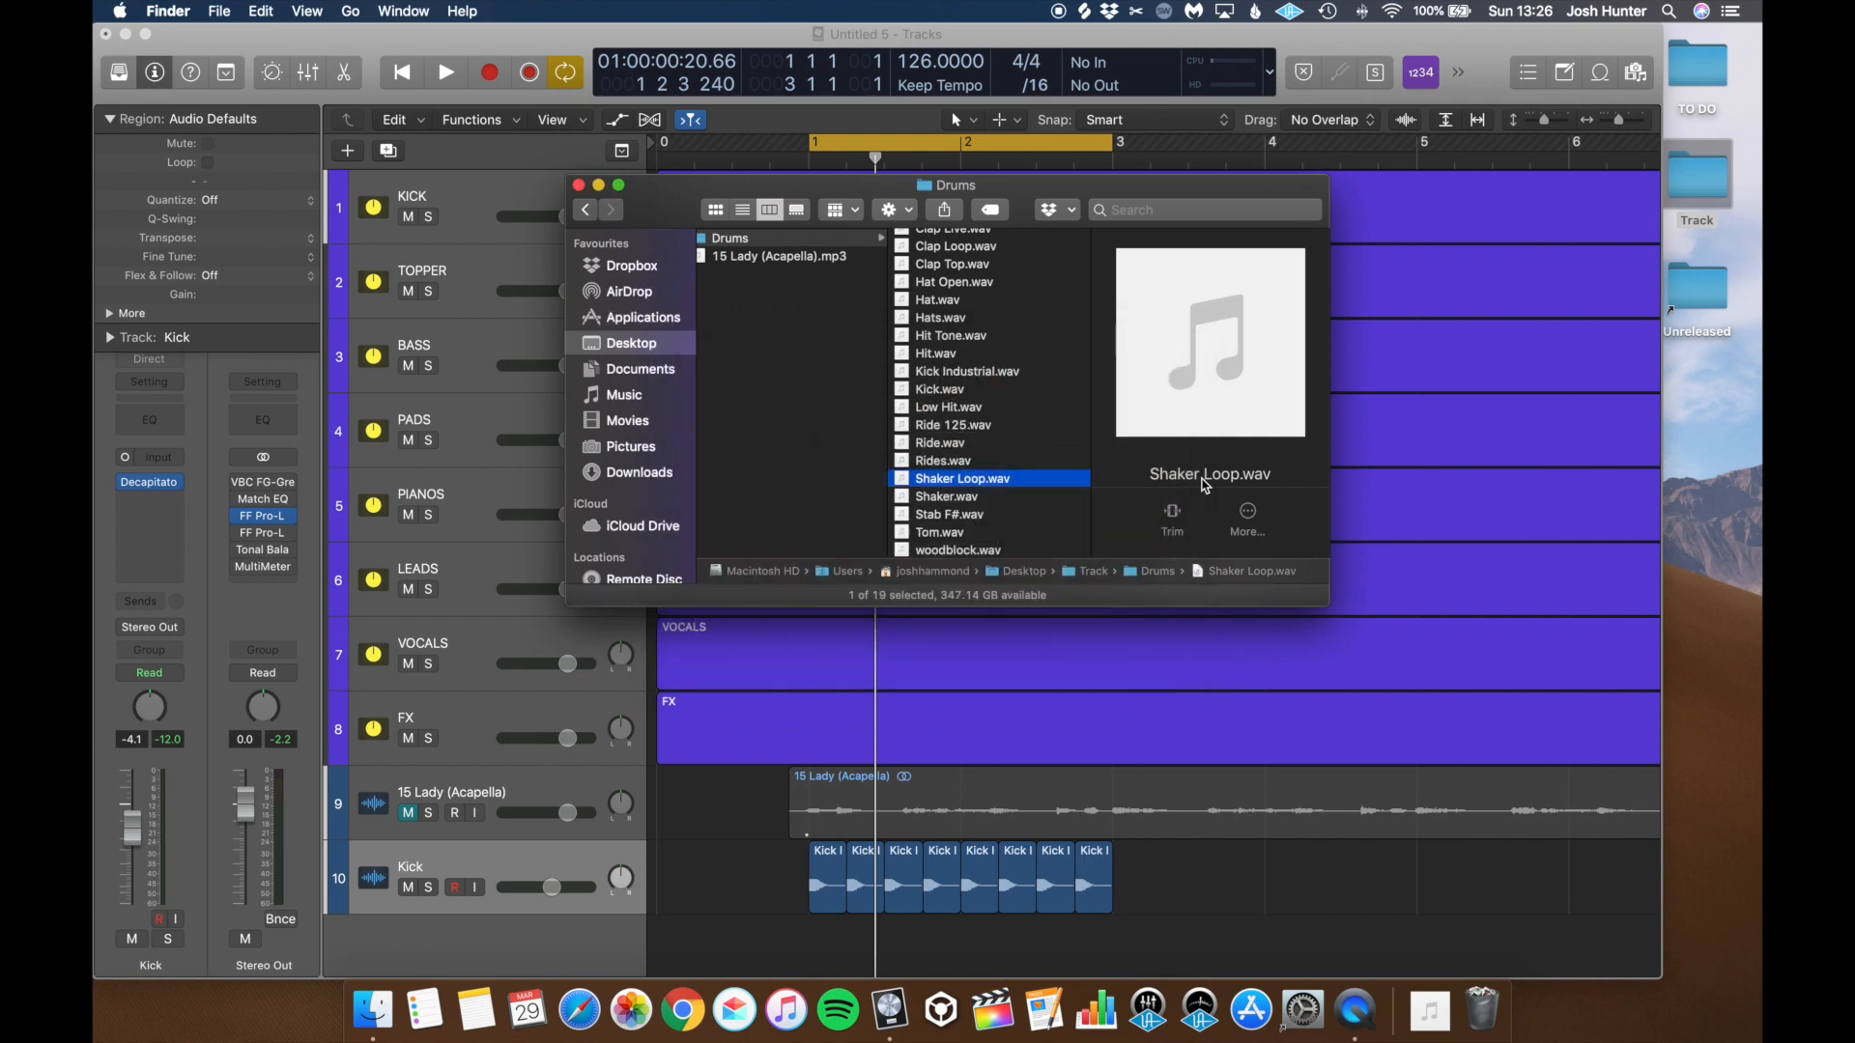
Step: Add Shaker Loop.wav at bar 1 on a new audio track below Kick and trim the region's end to bar 5
left_click_drag(1203, 615, 821, 951)
scroll(1295, 850, "down", 1)
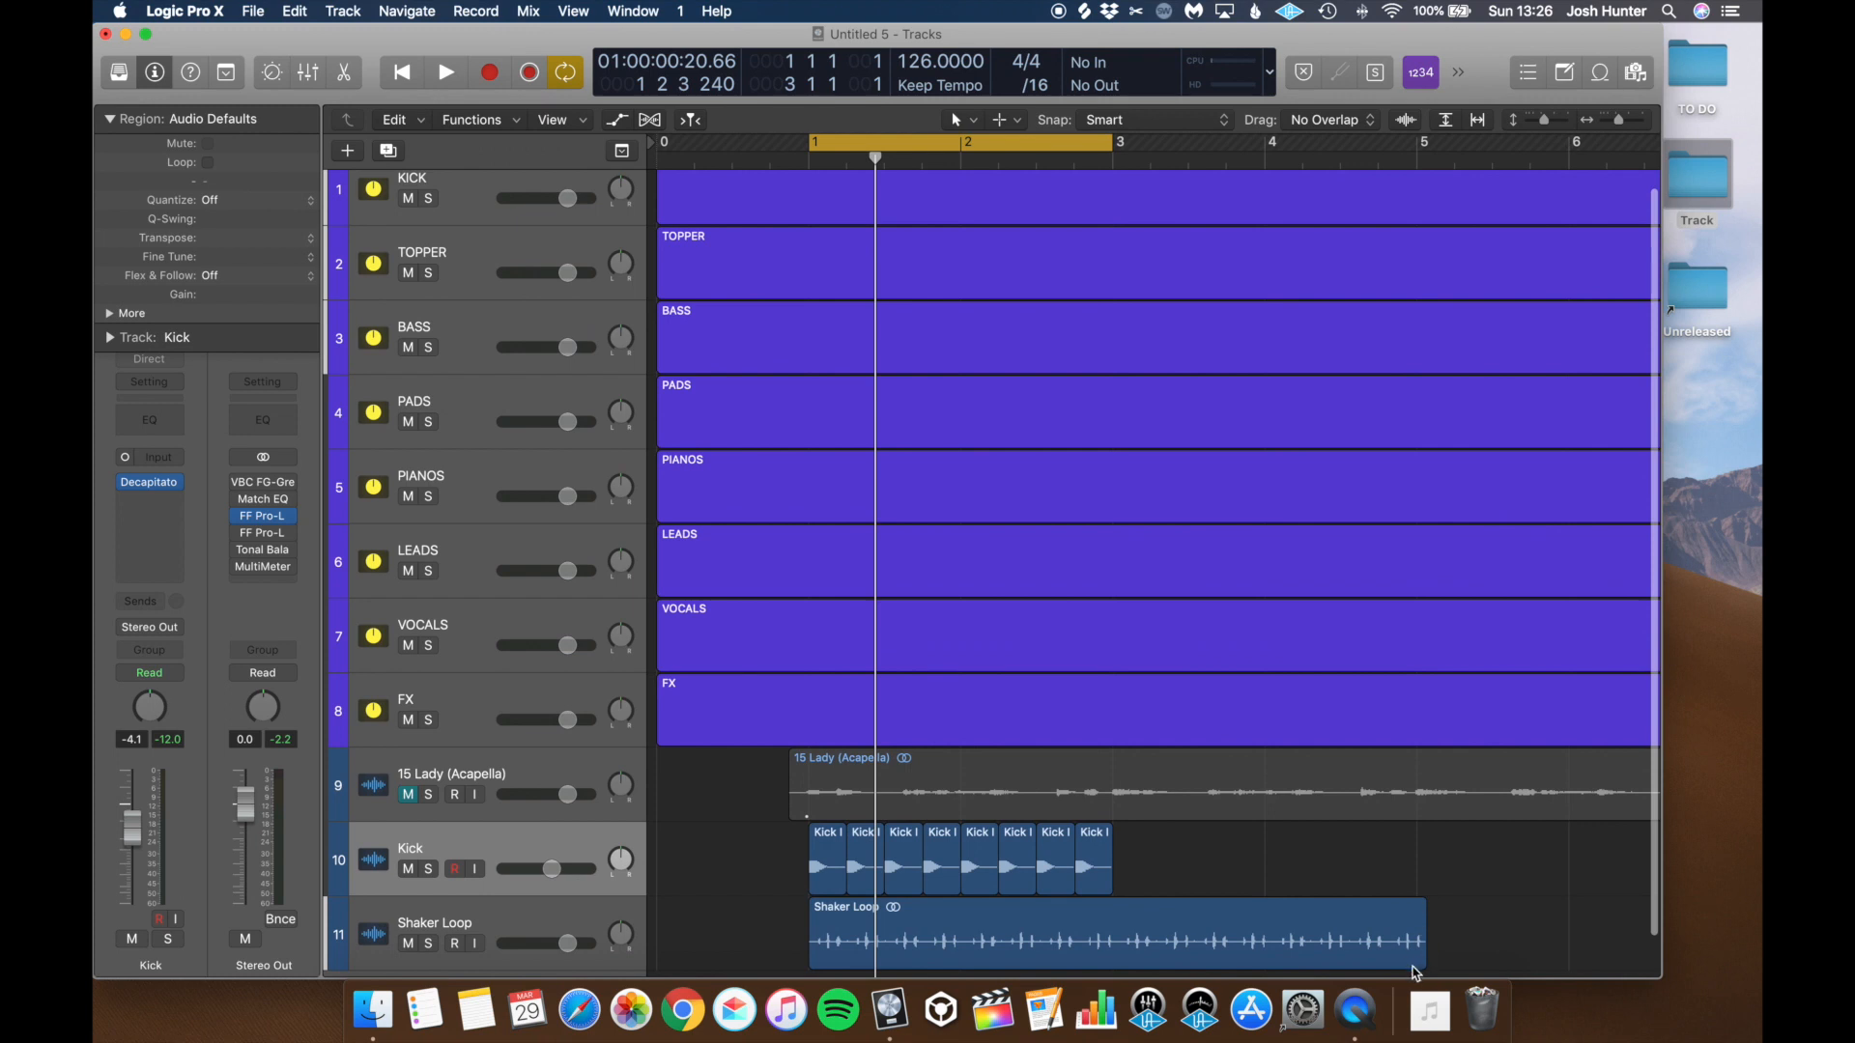
left_click_drag(1419, 954, 1417, 955)
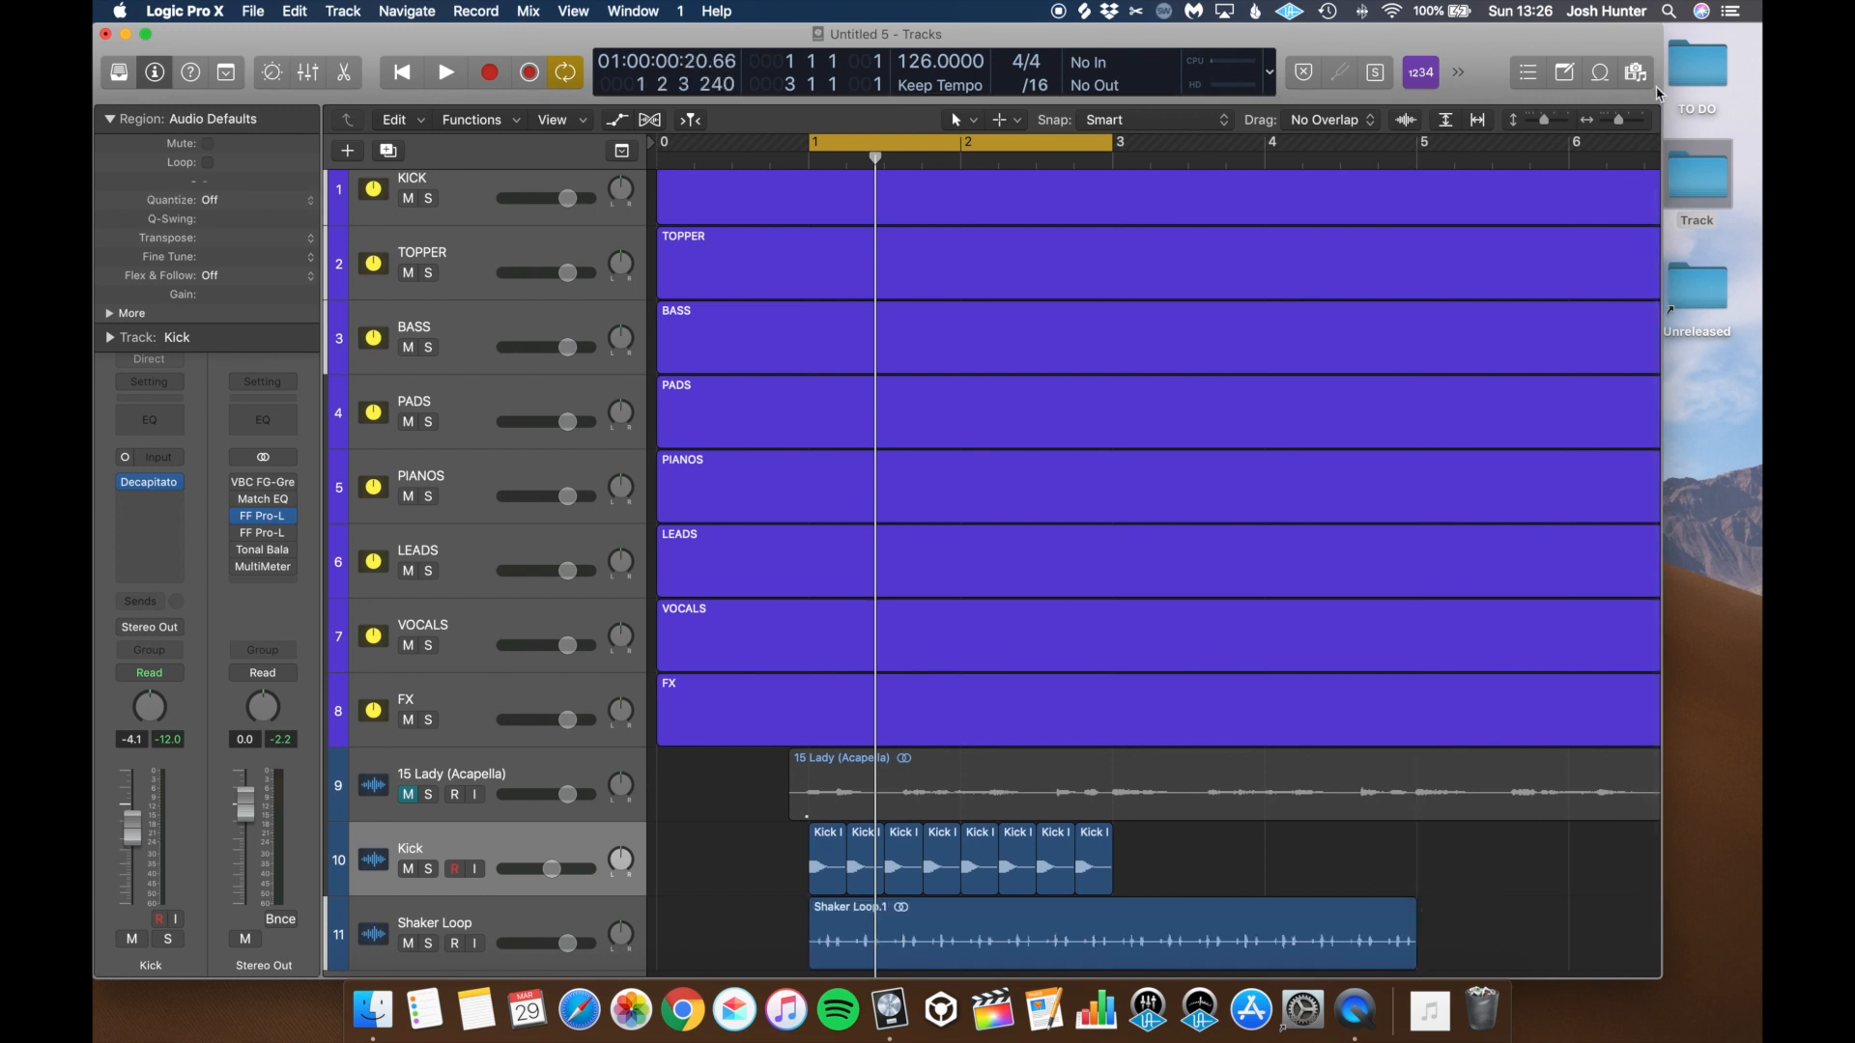
Step: Isolate a single shaker hit just before beat 2 of bar 1 and delete the loop audio on both sides of it
left_click_drag(1622, 122, 1625, 123)
left_click_drag(779, 938, 790, 956)
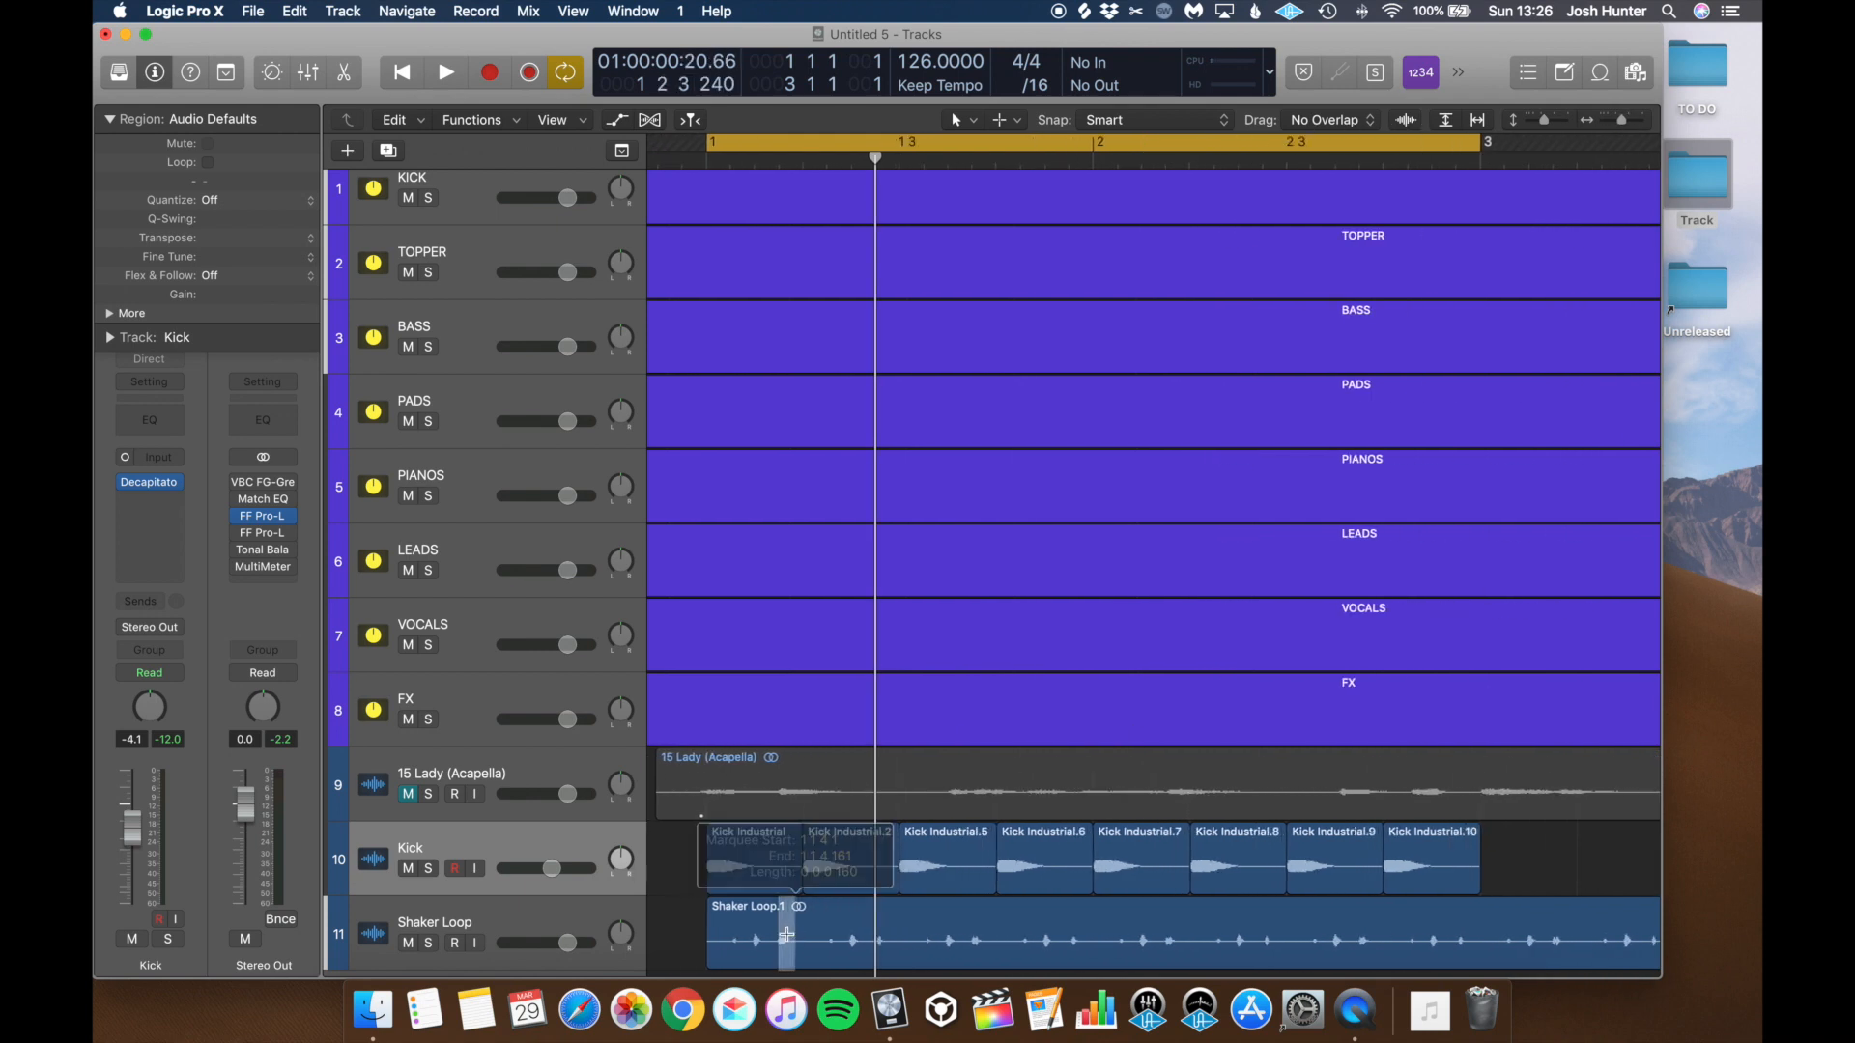
left_click(787, 959)
key("Delete")
left_click(883, 951)
key("Delete")
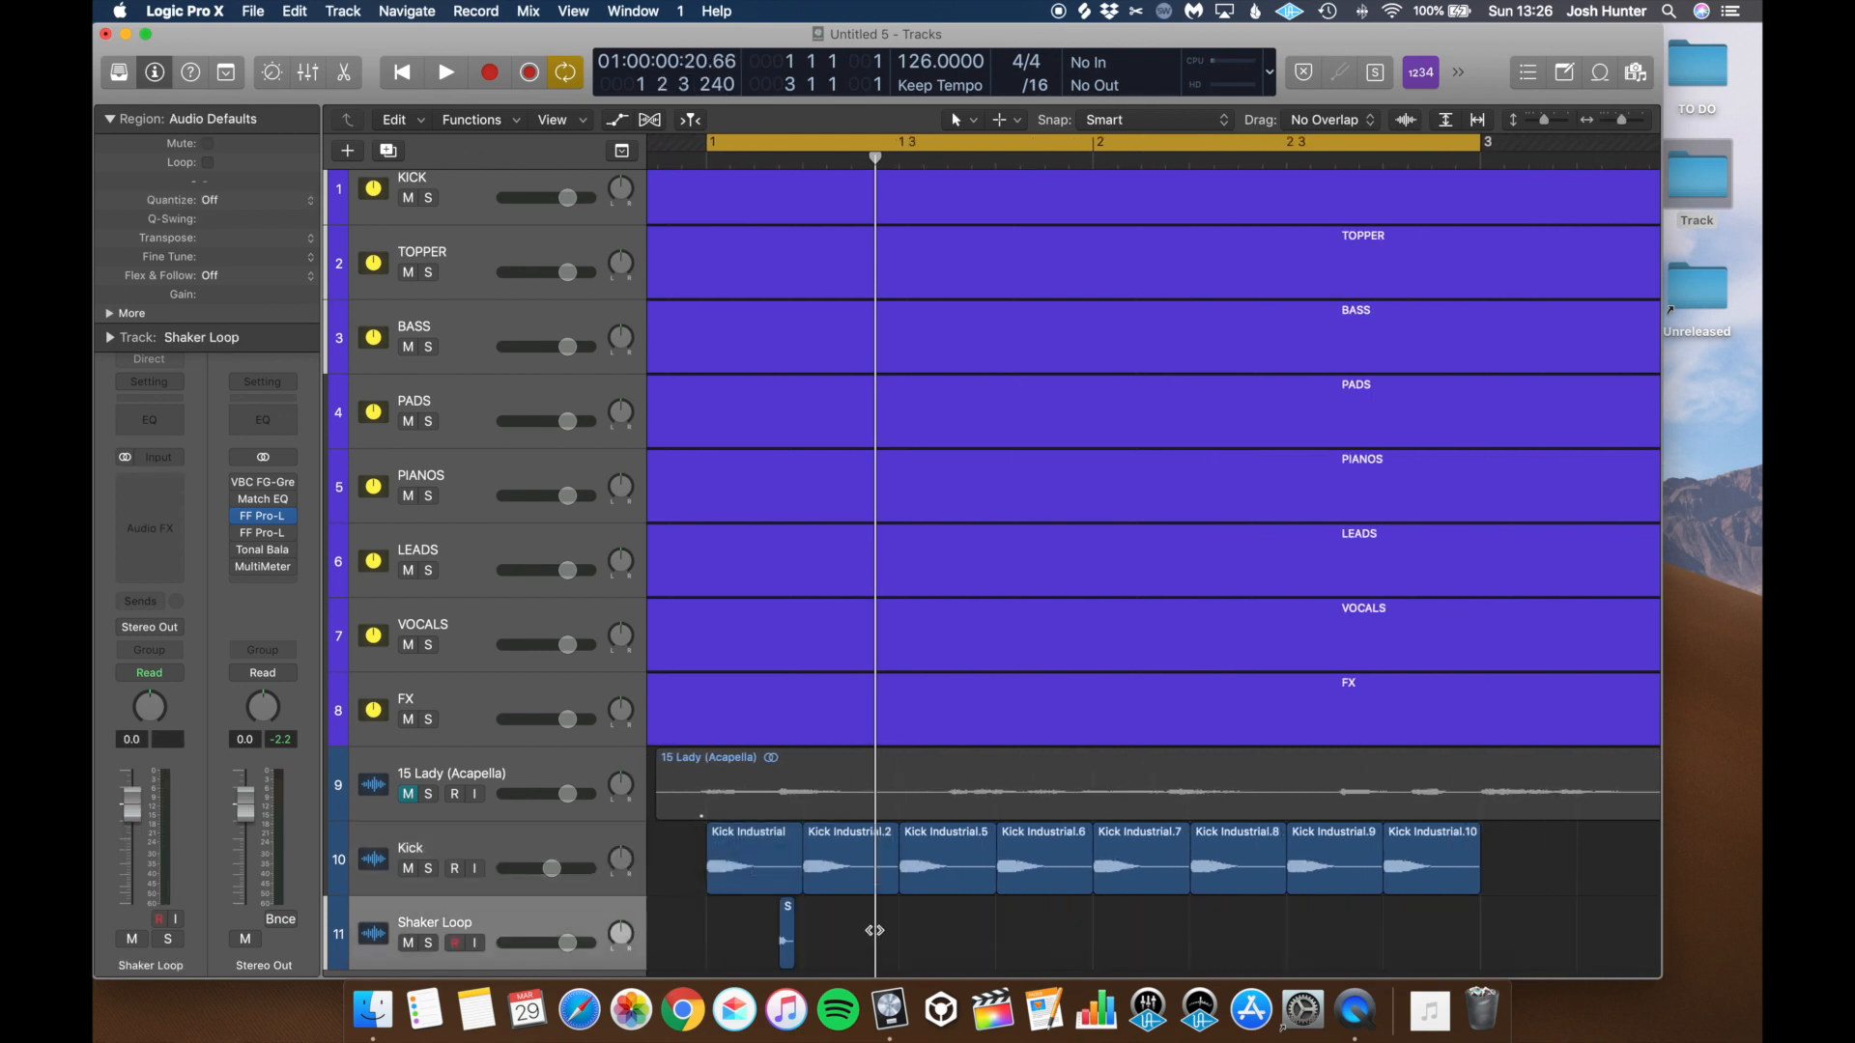
Step: Undo the cuts and deletions on the Shaker Loop track until the loop is one region up to bar 5 again
key("super+z")
key("super+z")
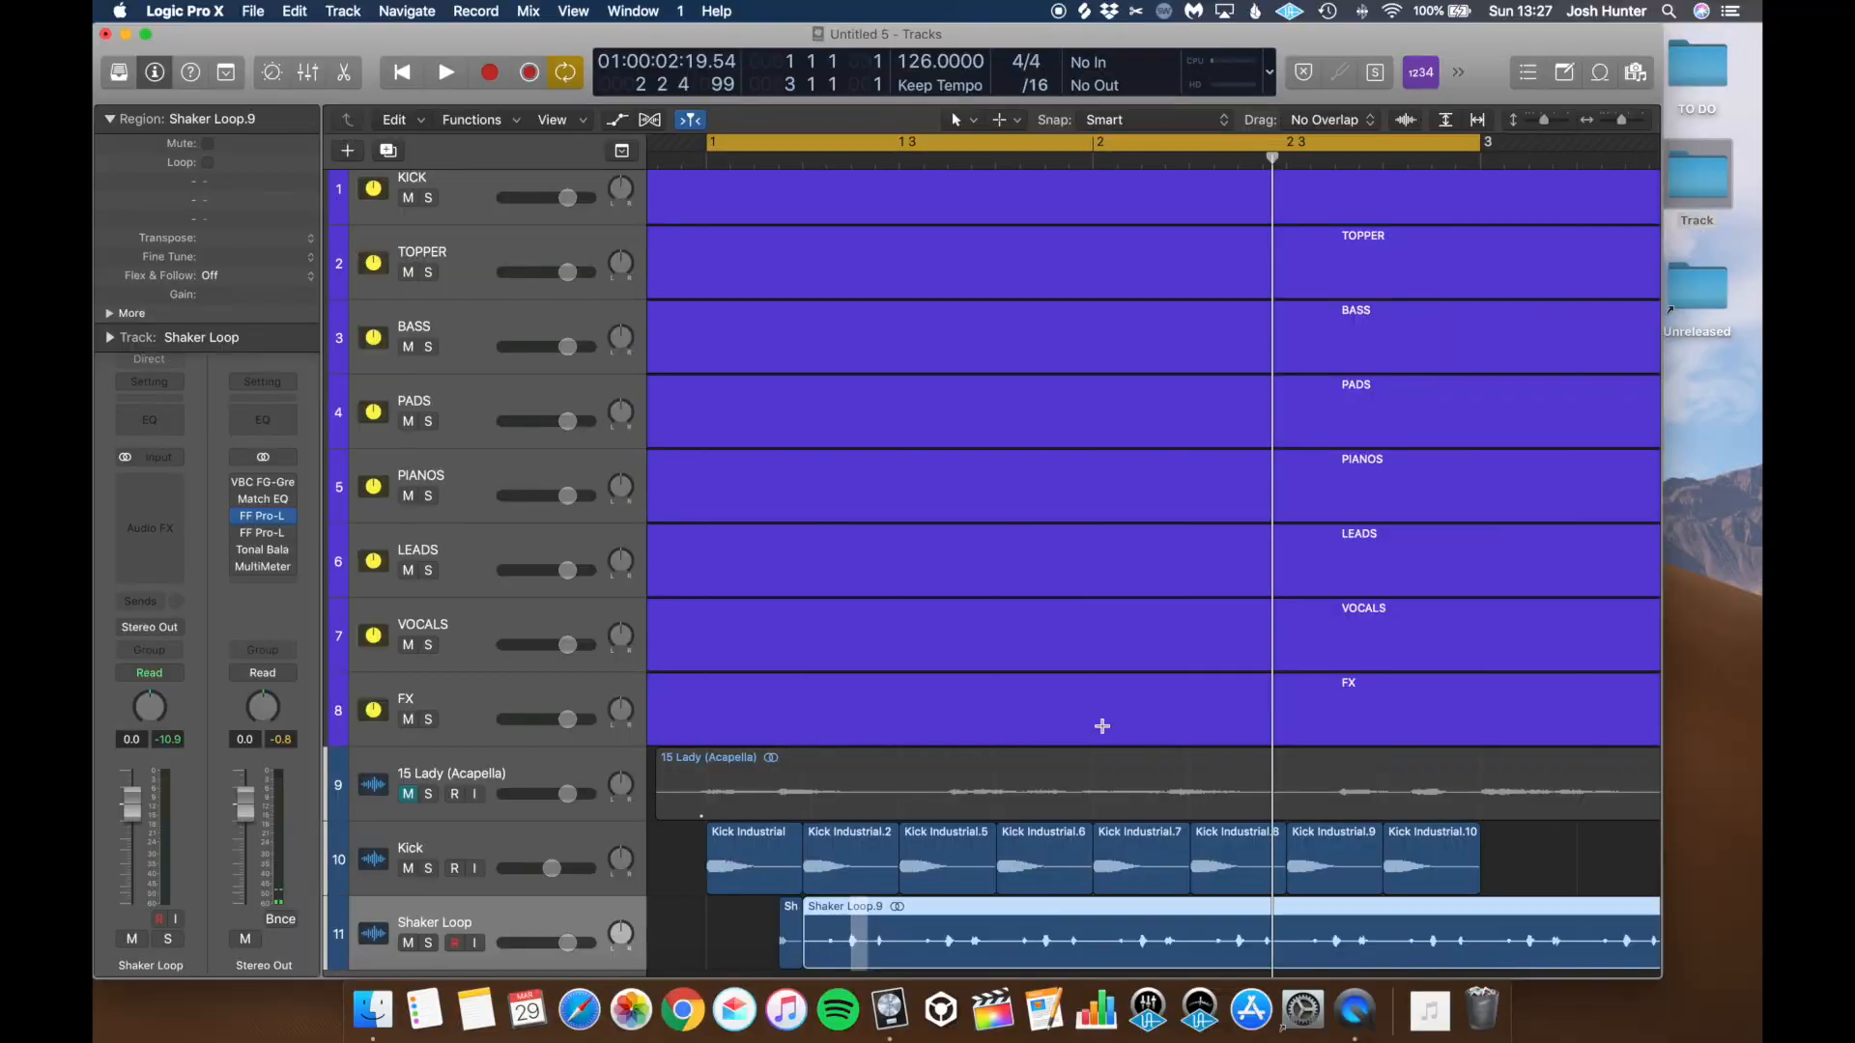
key("Left")
key("Left")
key("super+z")
scroll(1362, 860, "right", 10)
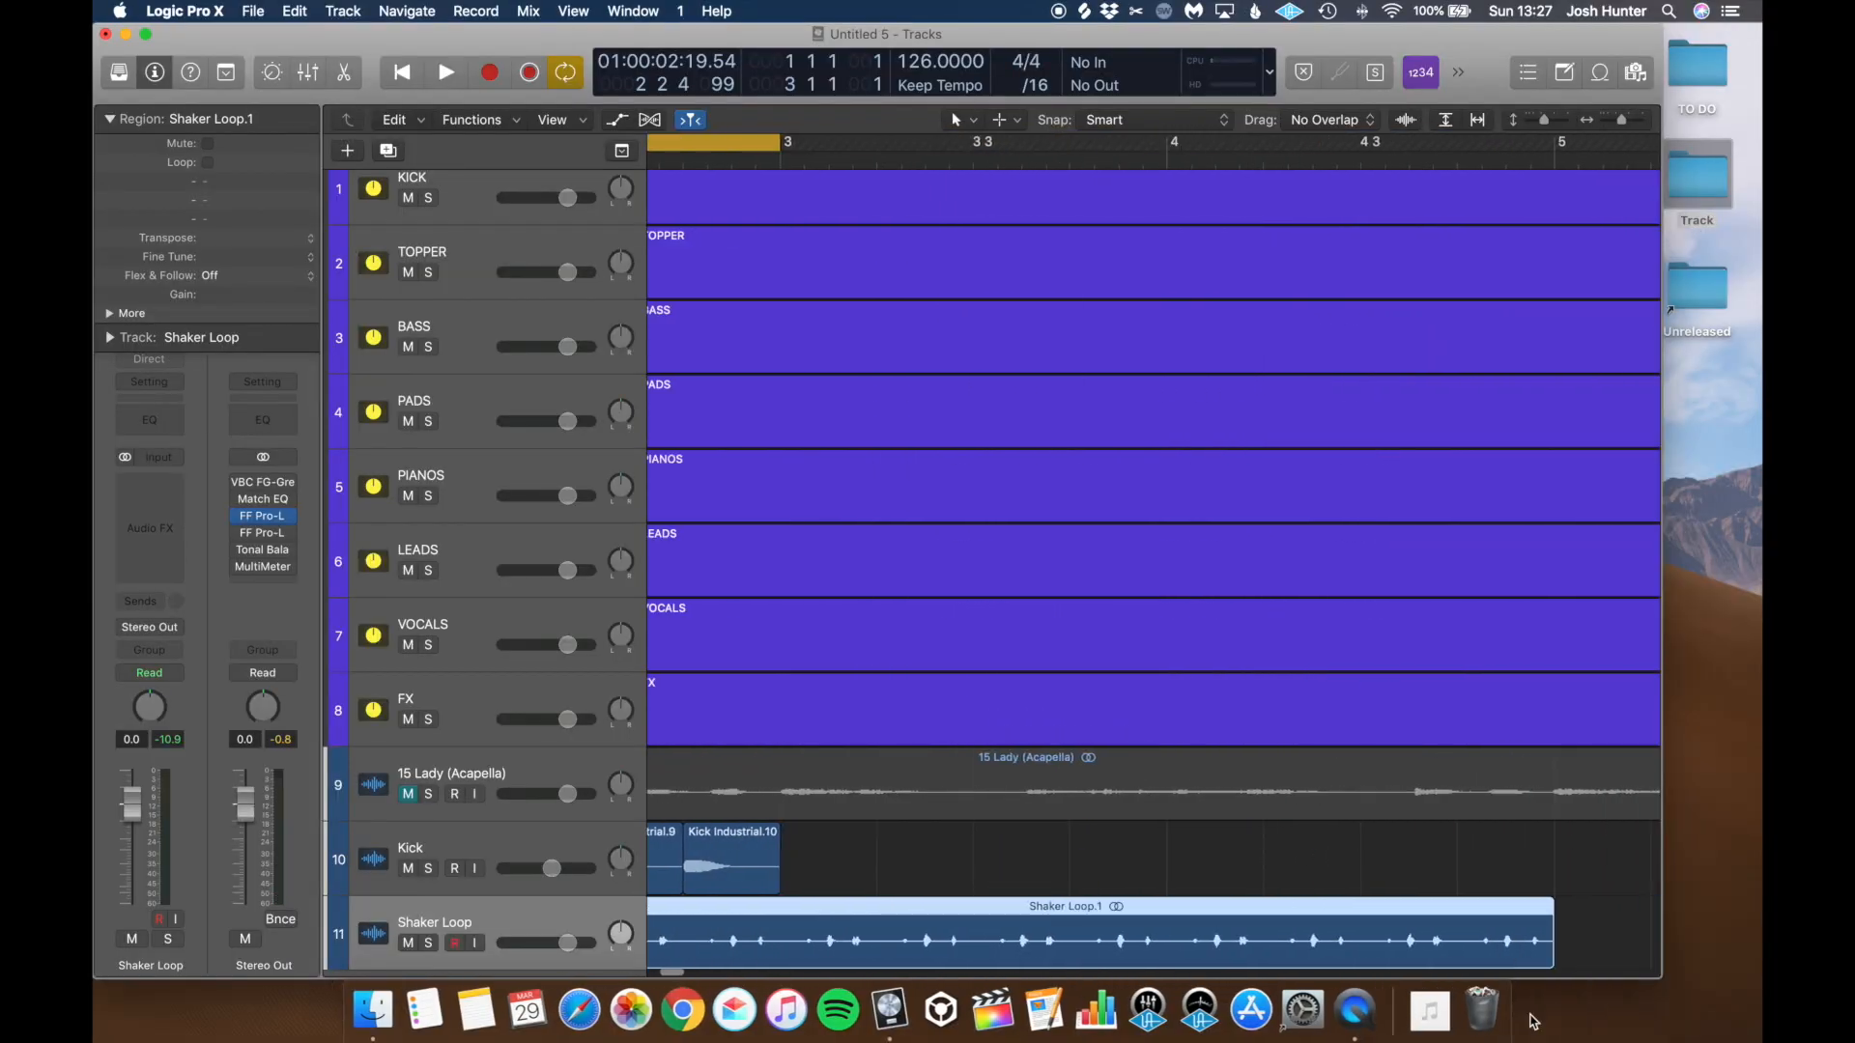
scroll(1390, 808, "left", 10)
Step: Play the shaker loop with the kick and lower the Shaker Loop track volume to -5.6 dB
key("space")
key("space")
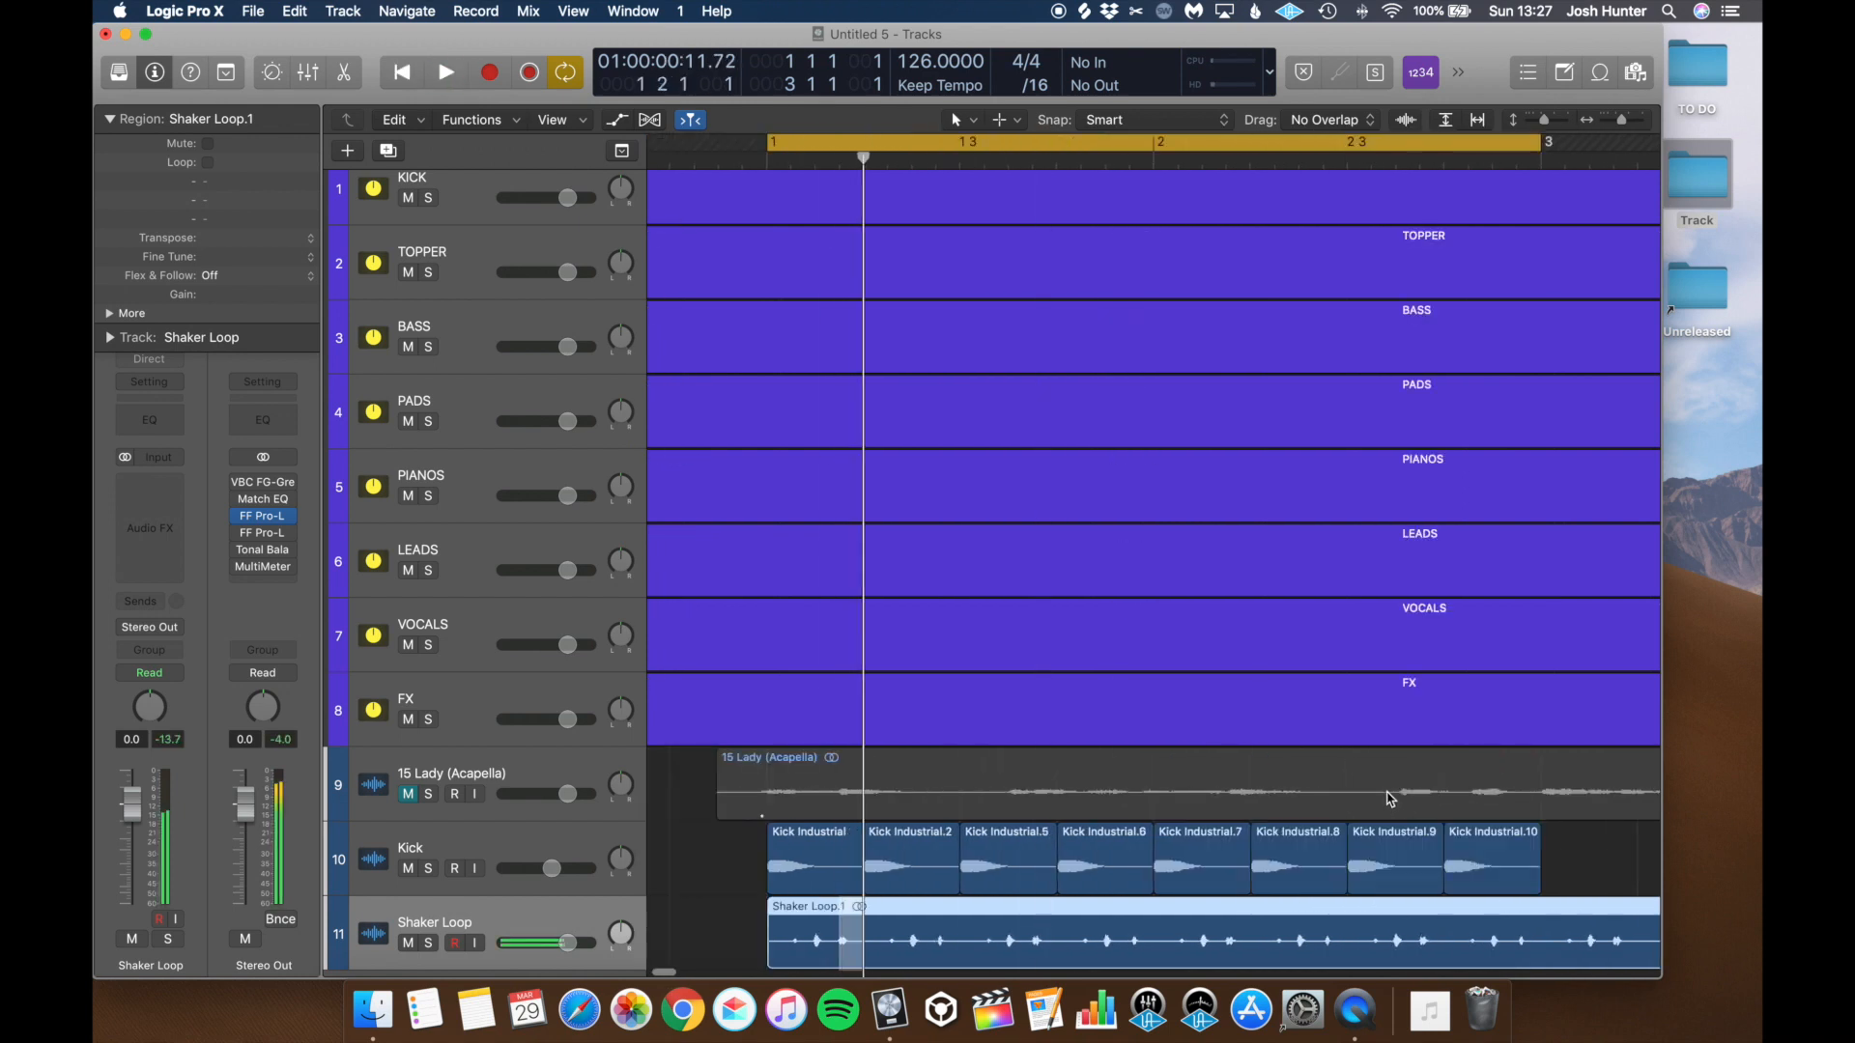
left_click(1610, 856)
key("space")
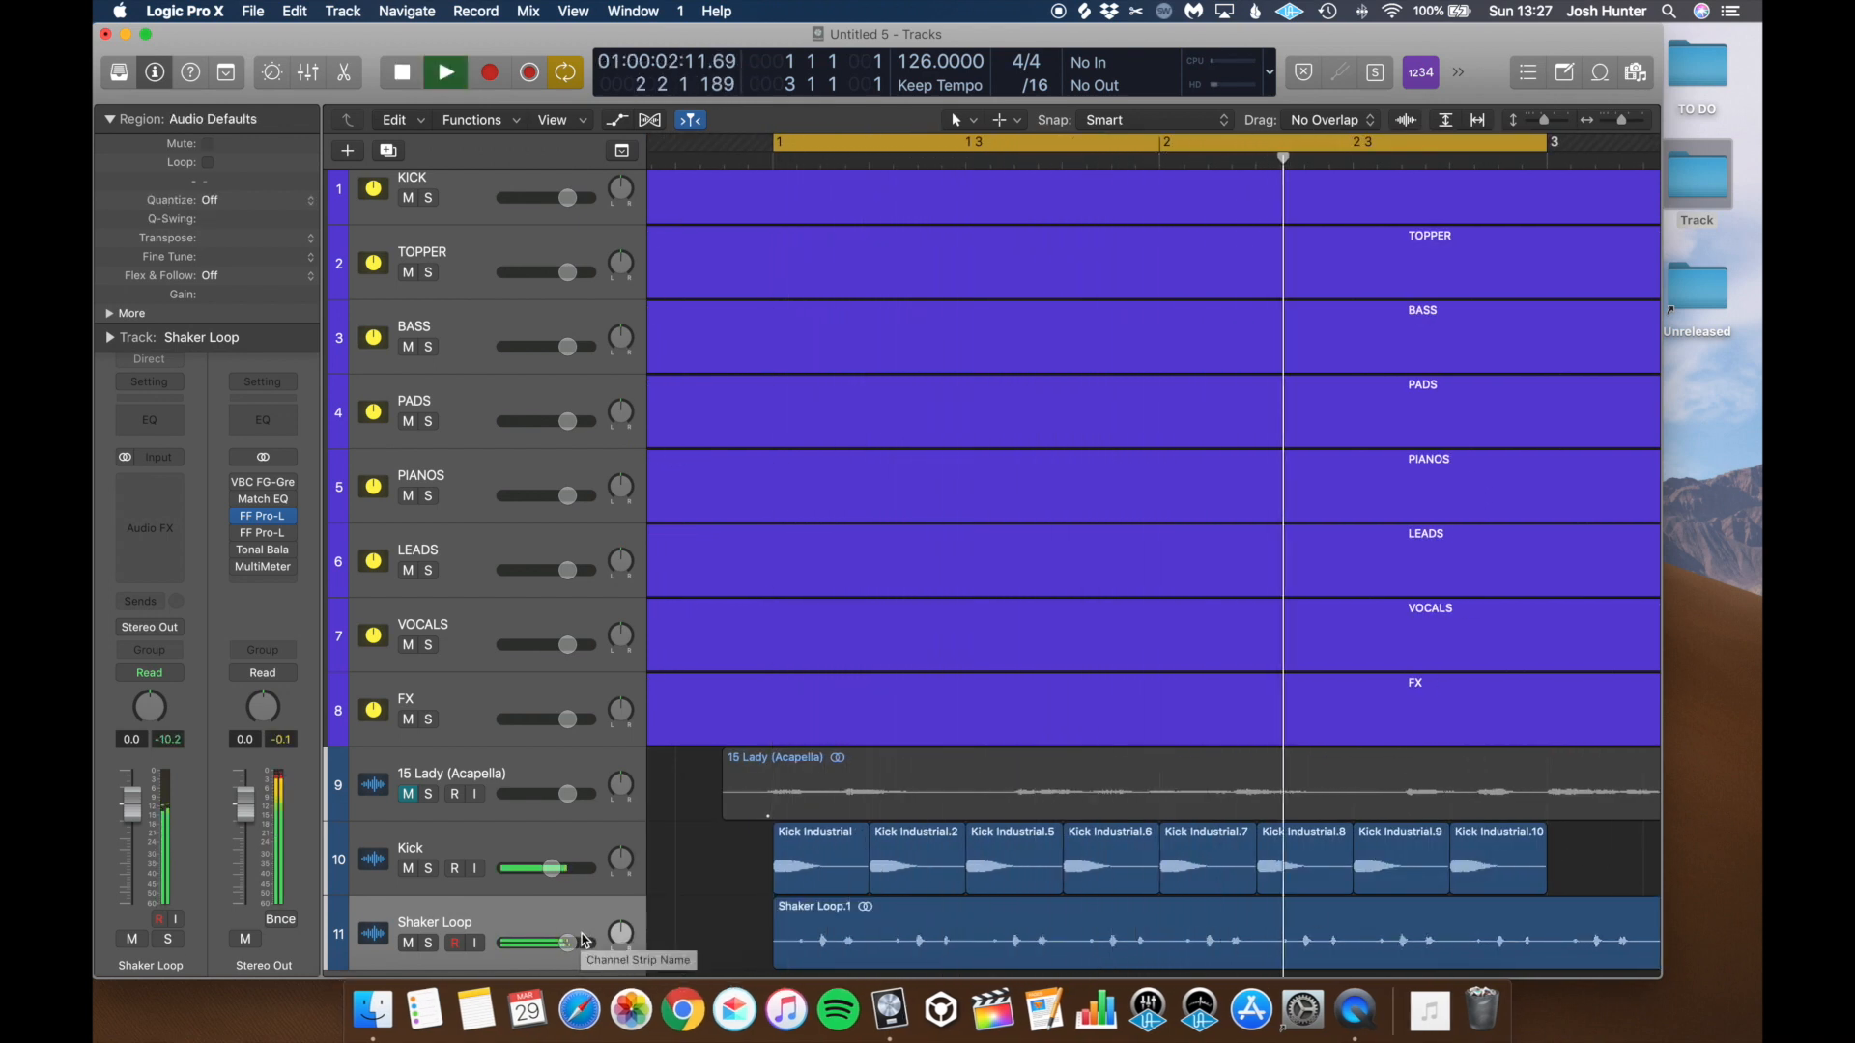
left_click_drag(568, 944, 547, 951)
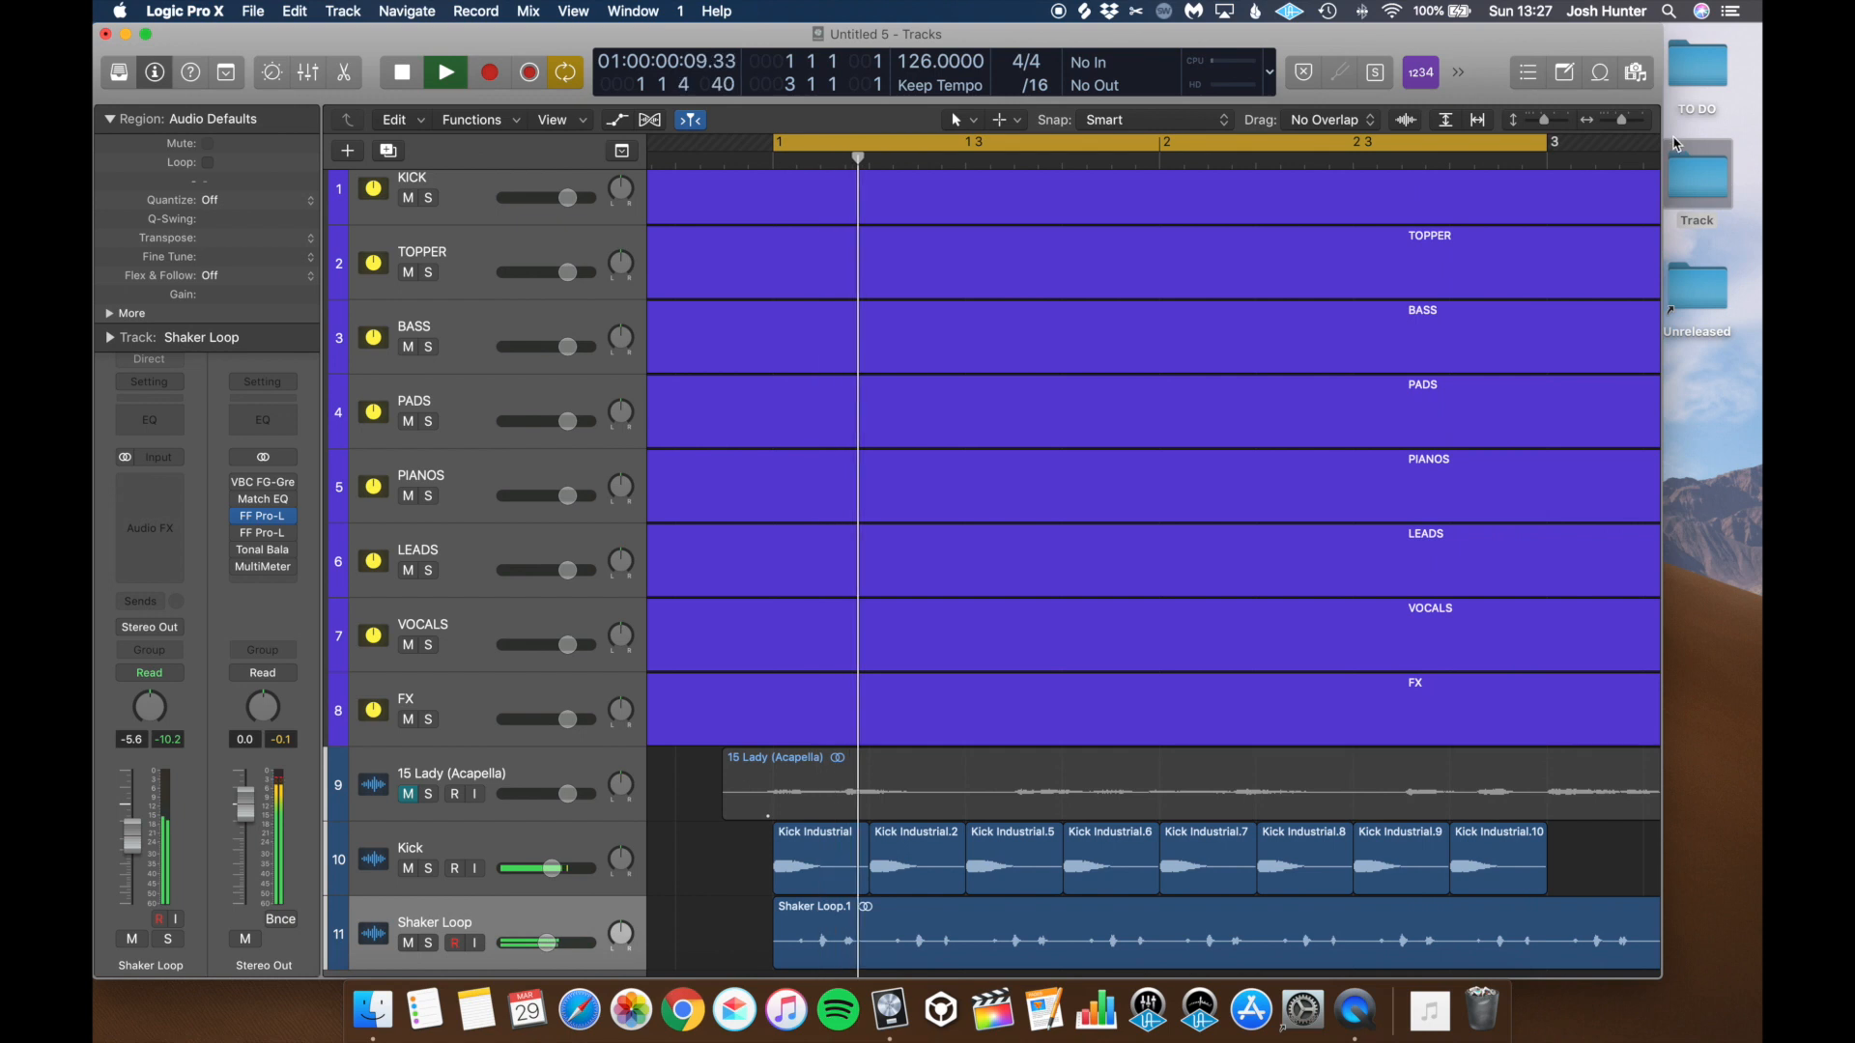
Step: Switch to Finder and preview the clap samples, including Clap Loop.wav, from the Drums folder inside the Track folder
double_click(1697, 179)
left_click(1049, 261)
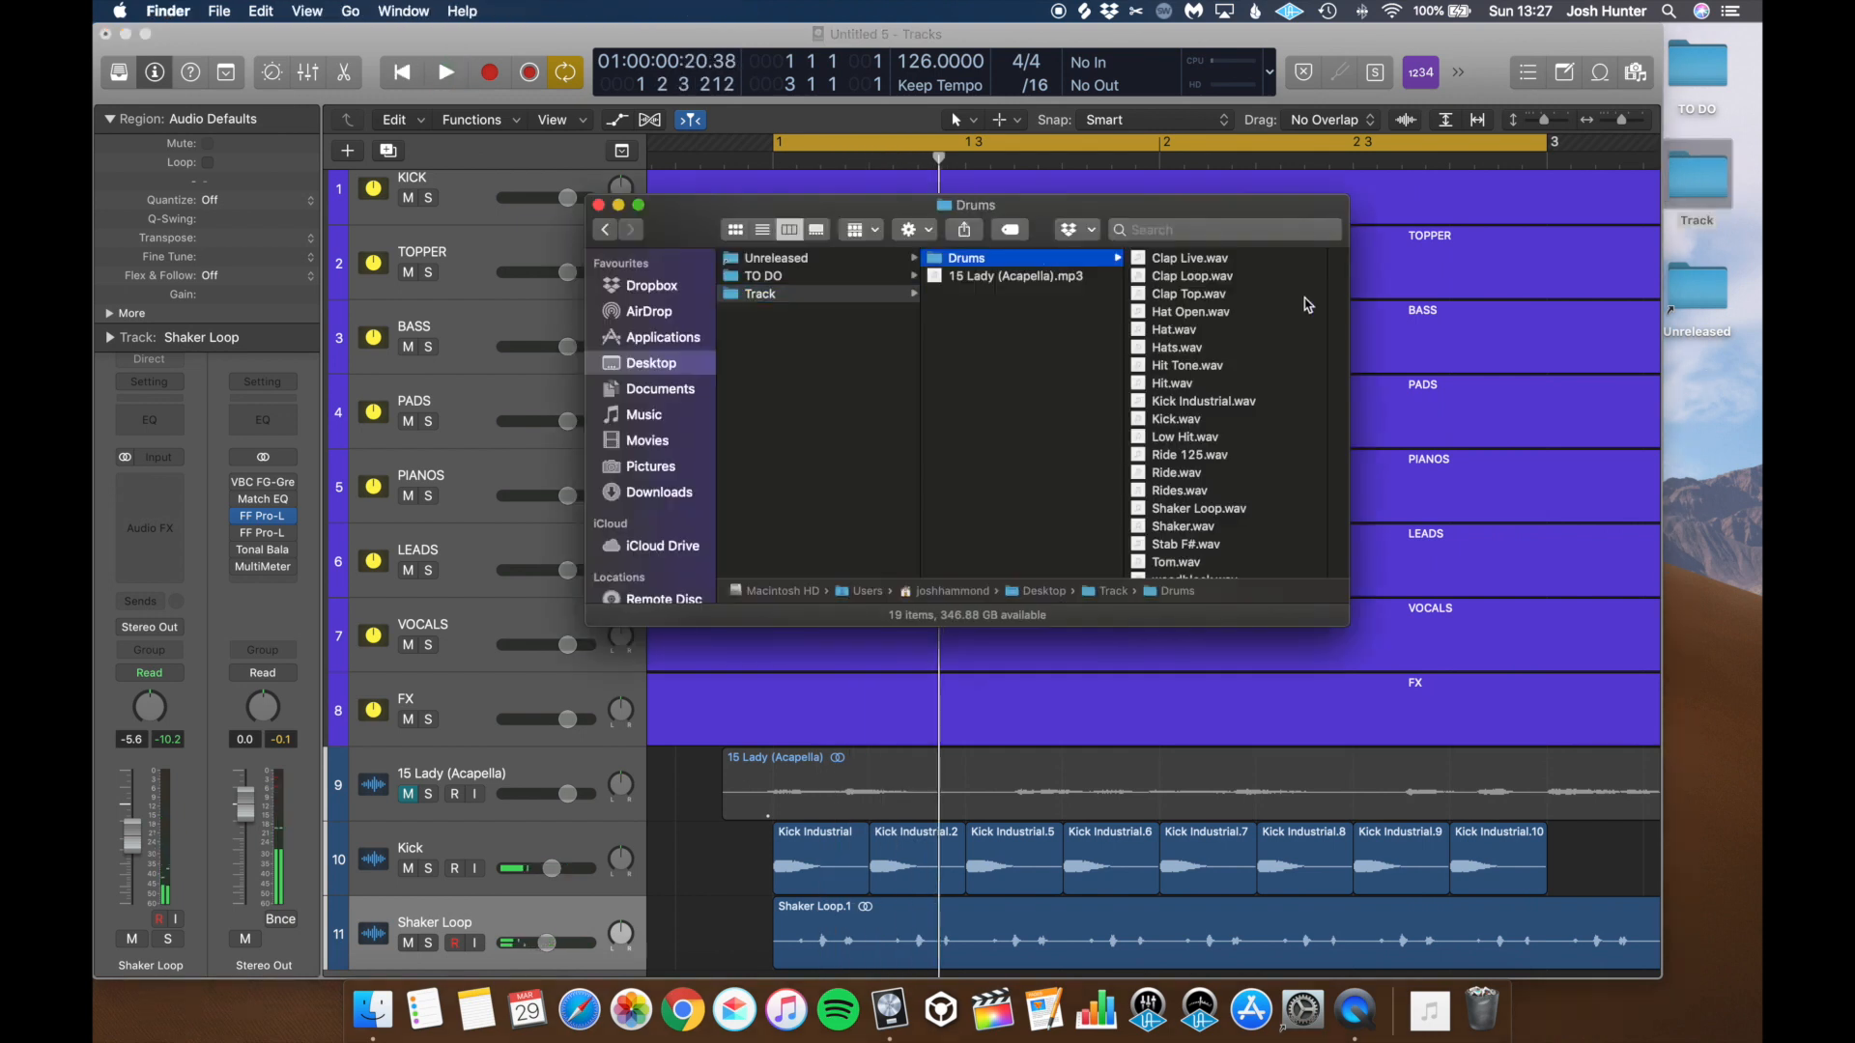
left_click(1233, 277)
left_click(1072, 289)
scroll(1019, 437, "down", 1)
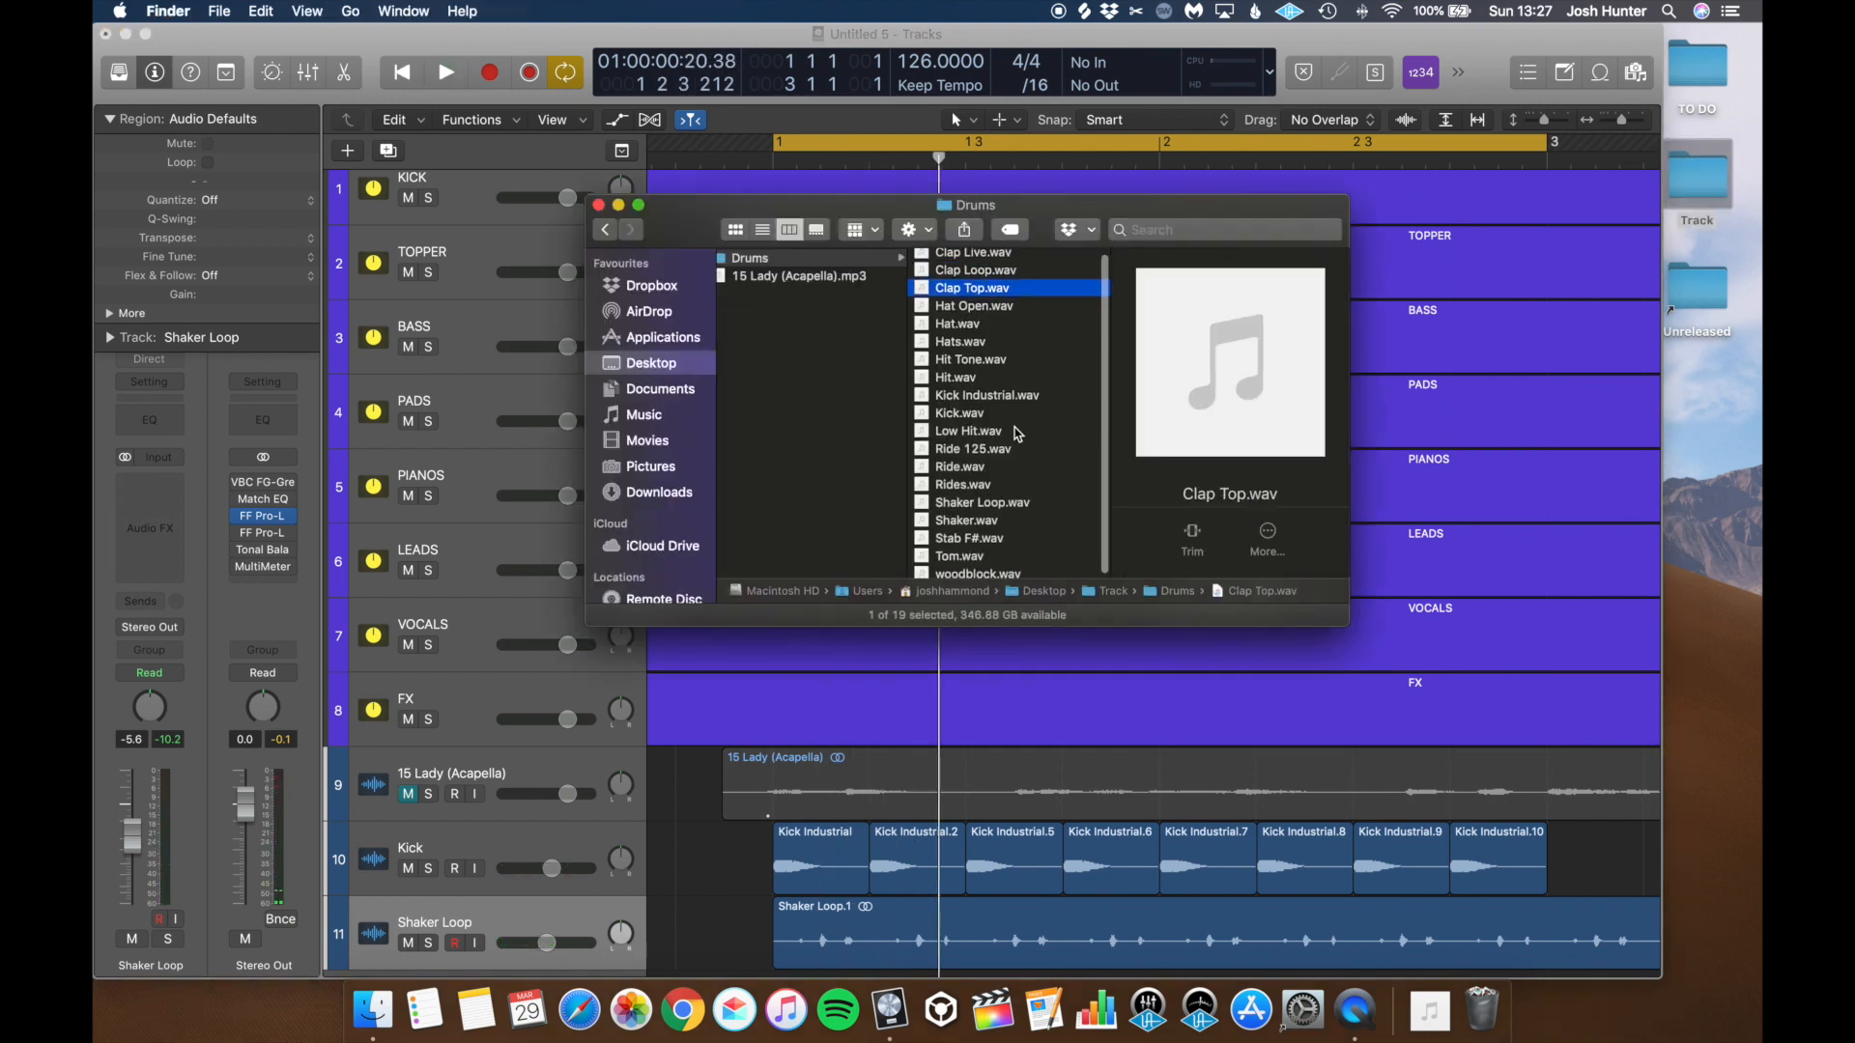
scroll(942, 562, "down", 1)
scroll(1024, 292, "up", 1)
key("Up")
key("Up")
key("space")
key("Down")
key("Down")
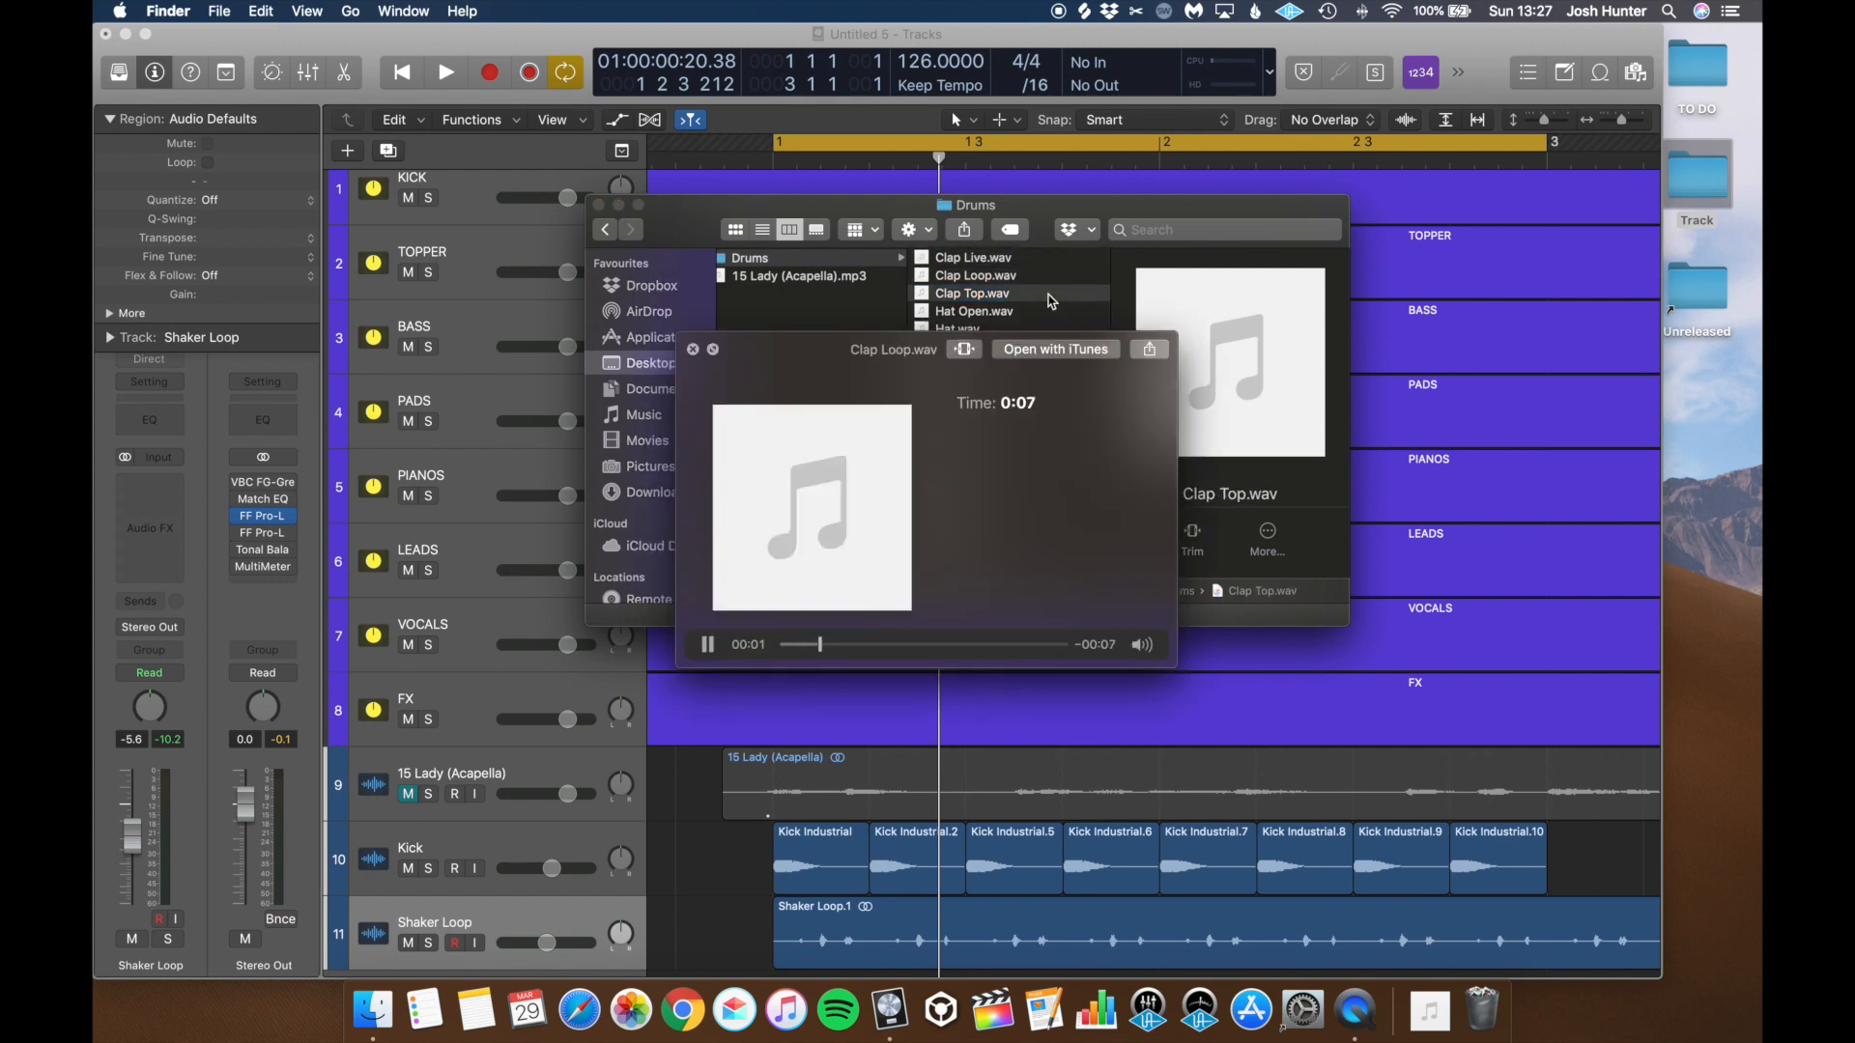
key("space")
Step: Place Clap Top.wav on a new audio track on beats 2 and 4 of bars 1 and 2, with region gain -12 dB and track volume -2.8 dB
left_click_drag(1083, 764, 1118, 910)
left_click(894, 910, "shift")
left_click_drag(895, 910, 1281, 914)
left_click(1230, 918)
key("space")
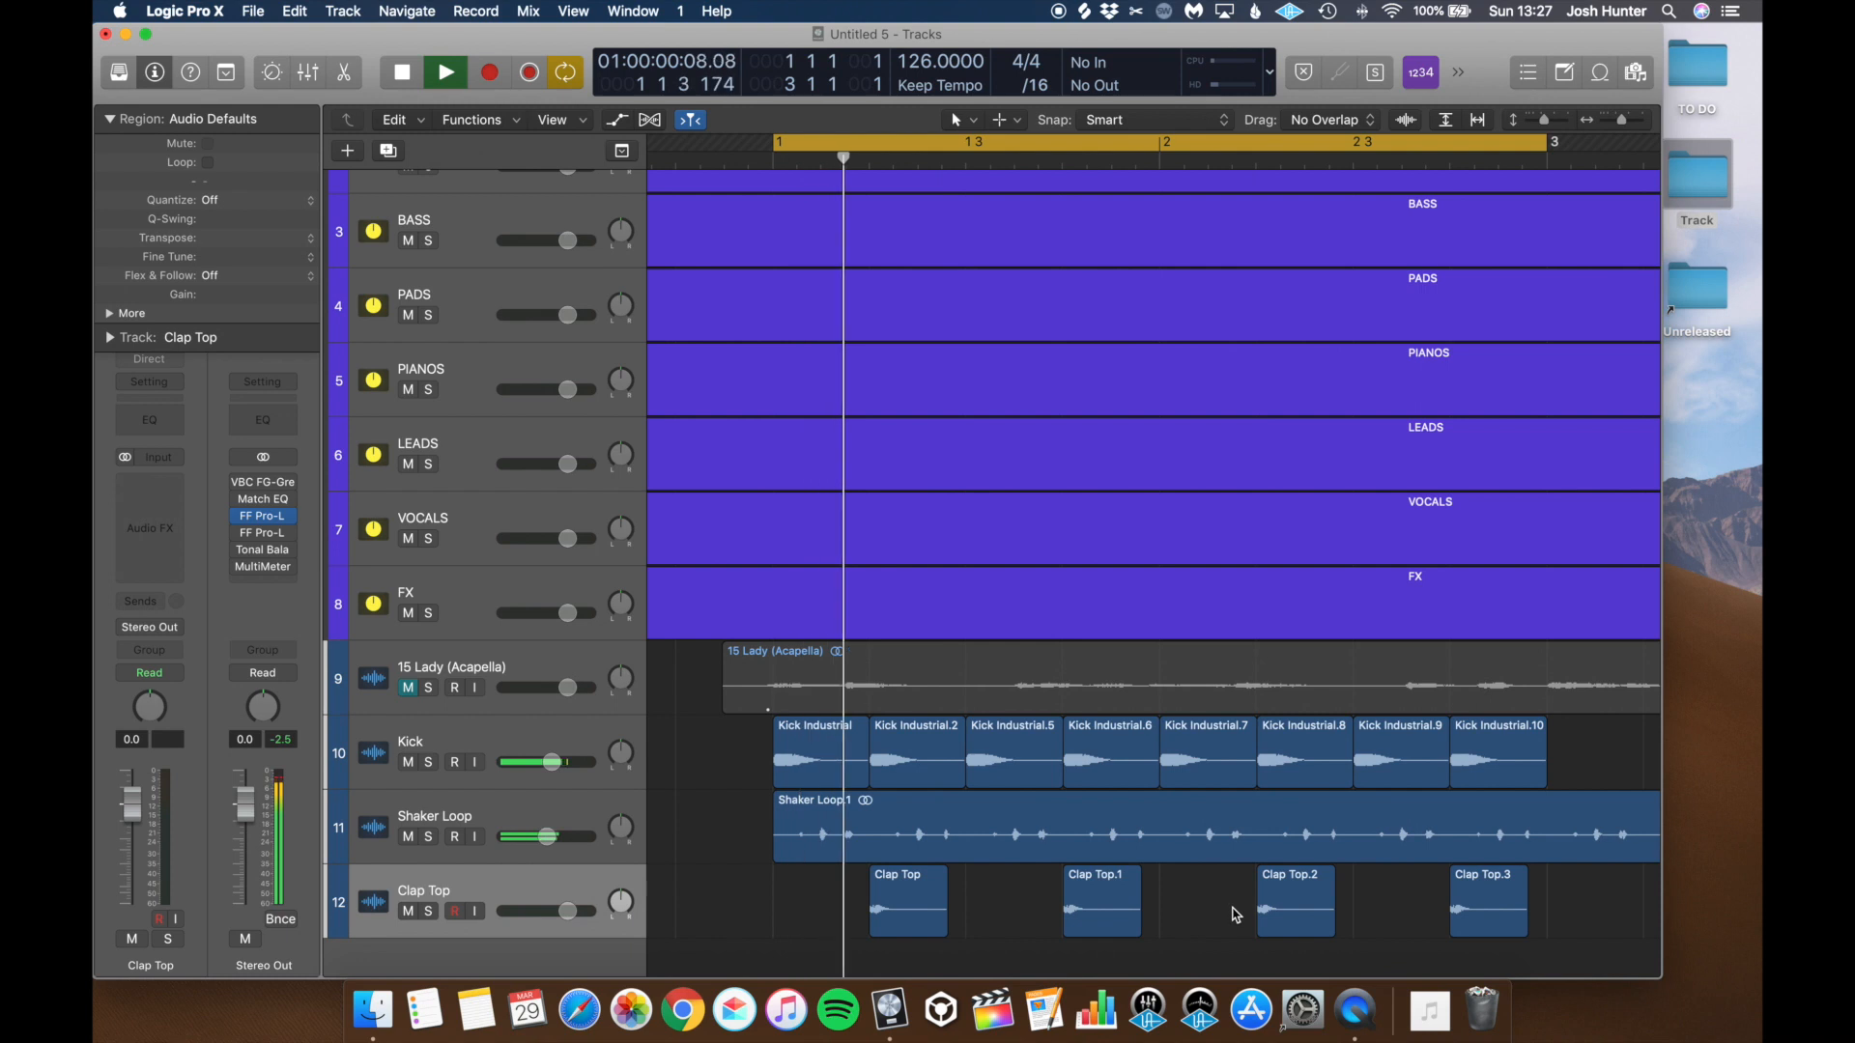
mouse_move(568, 911)
left_mouse_down()
mouse_move(530, 911)
mouse_move(556, 911)
left_mouse_up()
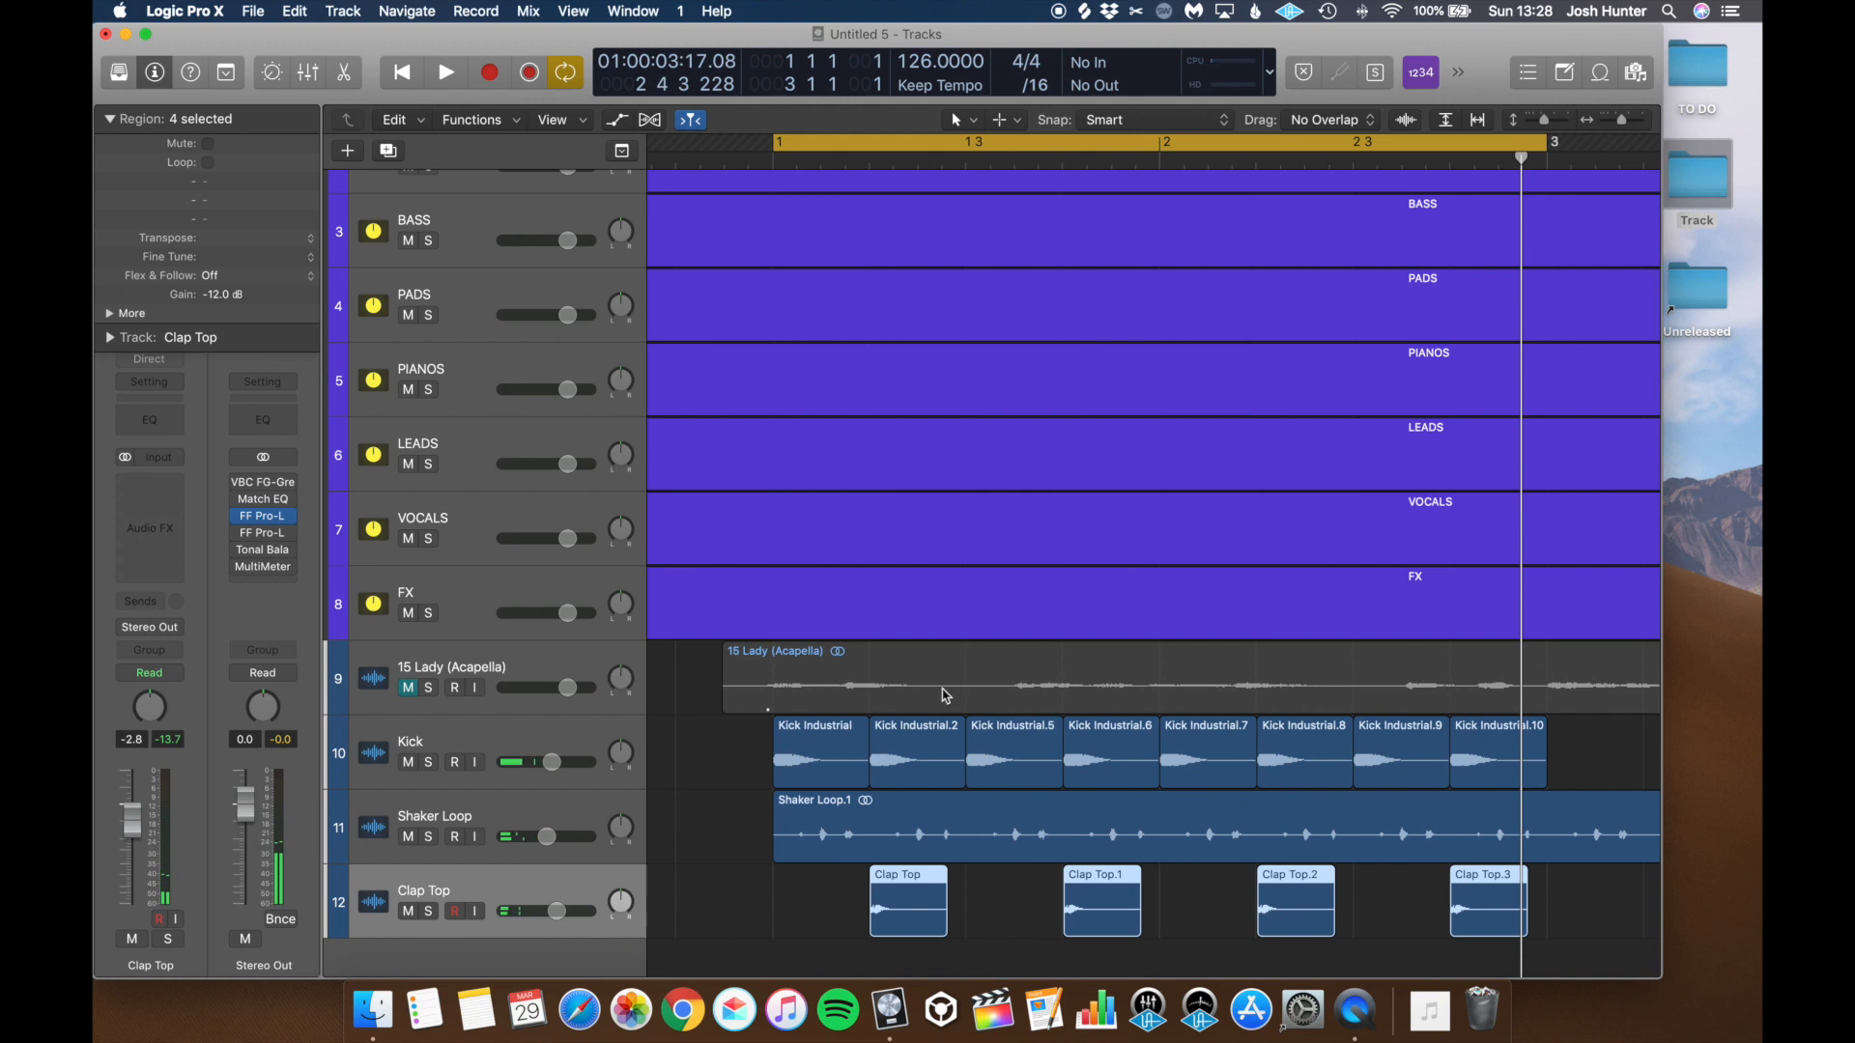
left_click(749, 710)
left_click_drag(705, 761, 1664, 927)
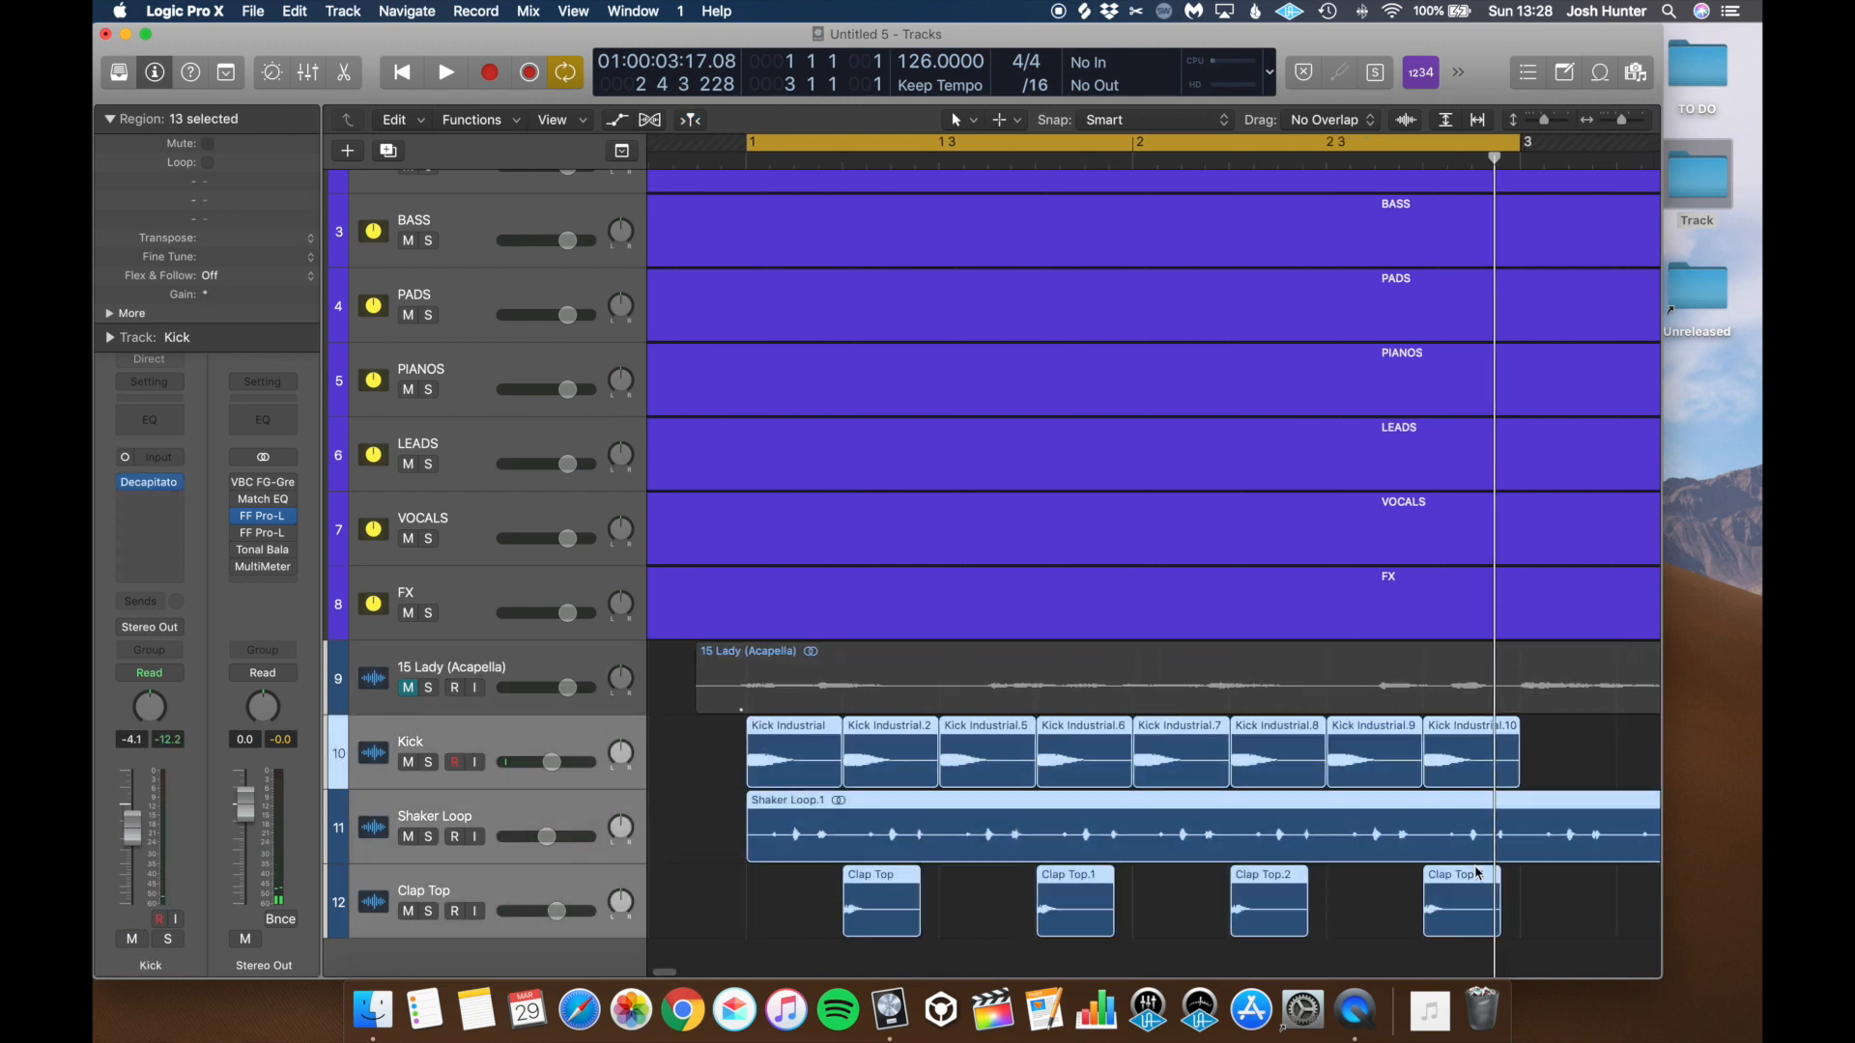
scroll(1474, 869, "right", 10)
right_click(1597, 180)
left_click(1566, 208)
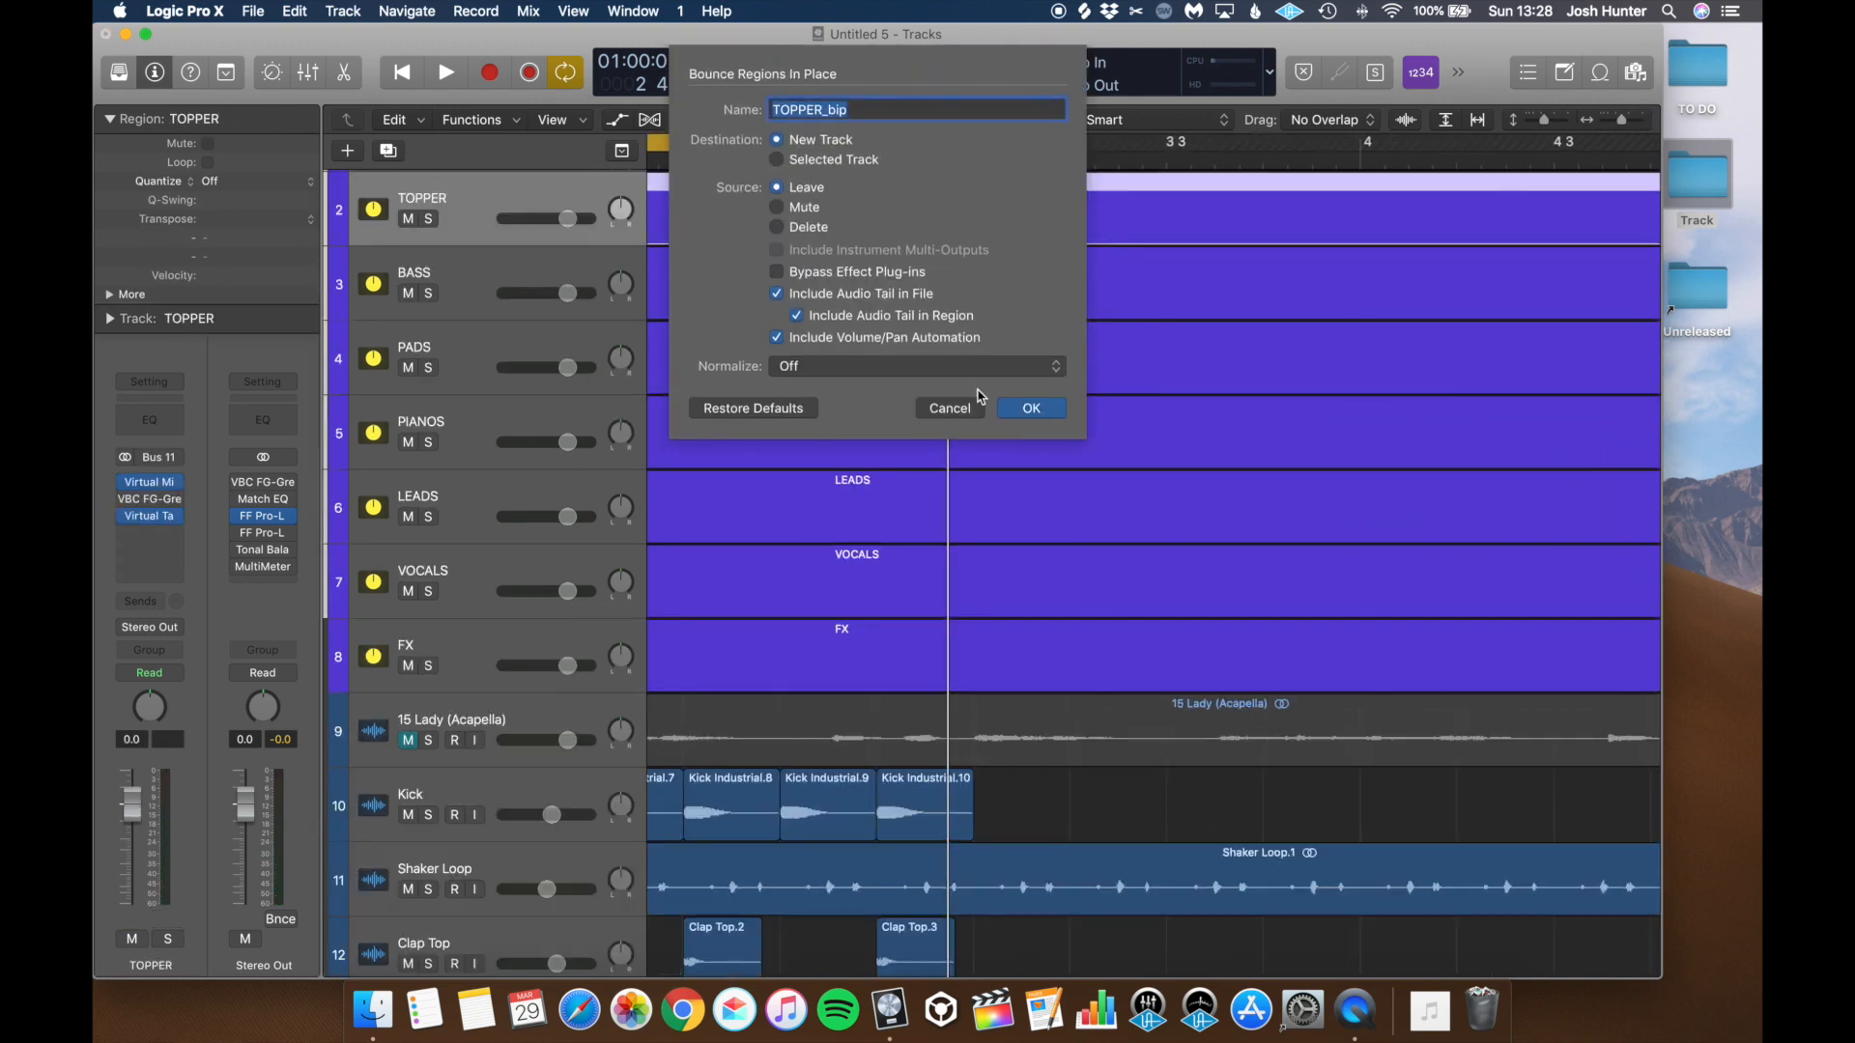
left_click(956, 408)
Step: Split the Shaker Loop region at bar 3
left_click_drag(1622, 119, 1618, 119)
left_click_drag(962, 866, 1247, 888)
left_click(1108, 884)
scroll(1273, 810, "left", 3)
left_click_drag(1545, 120, 1537, 121)
left_click_drag(1616, 120, 1618, 120)
scroll(1511, 271, "left", 8)
left_click(1265, 742)
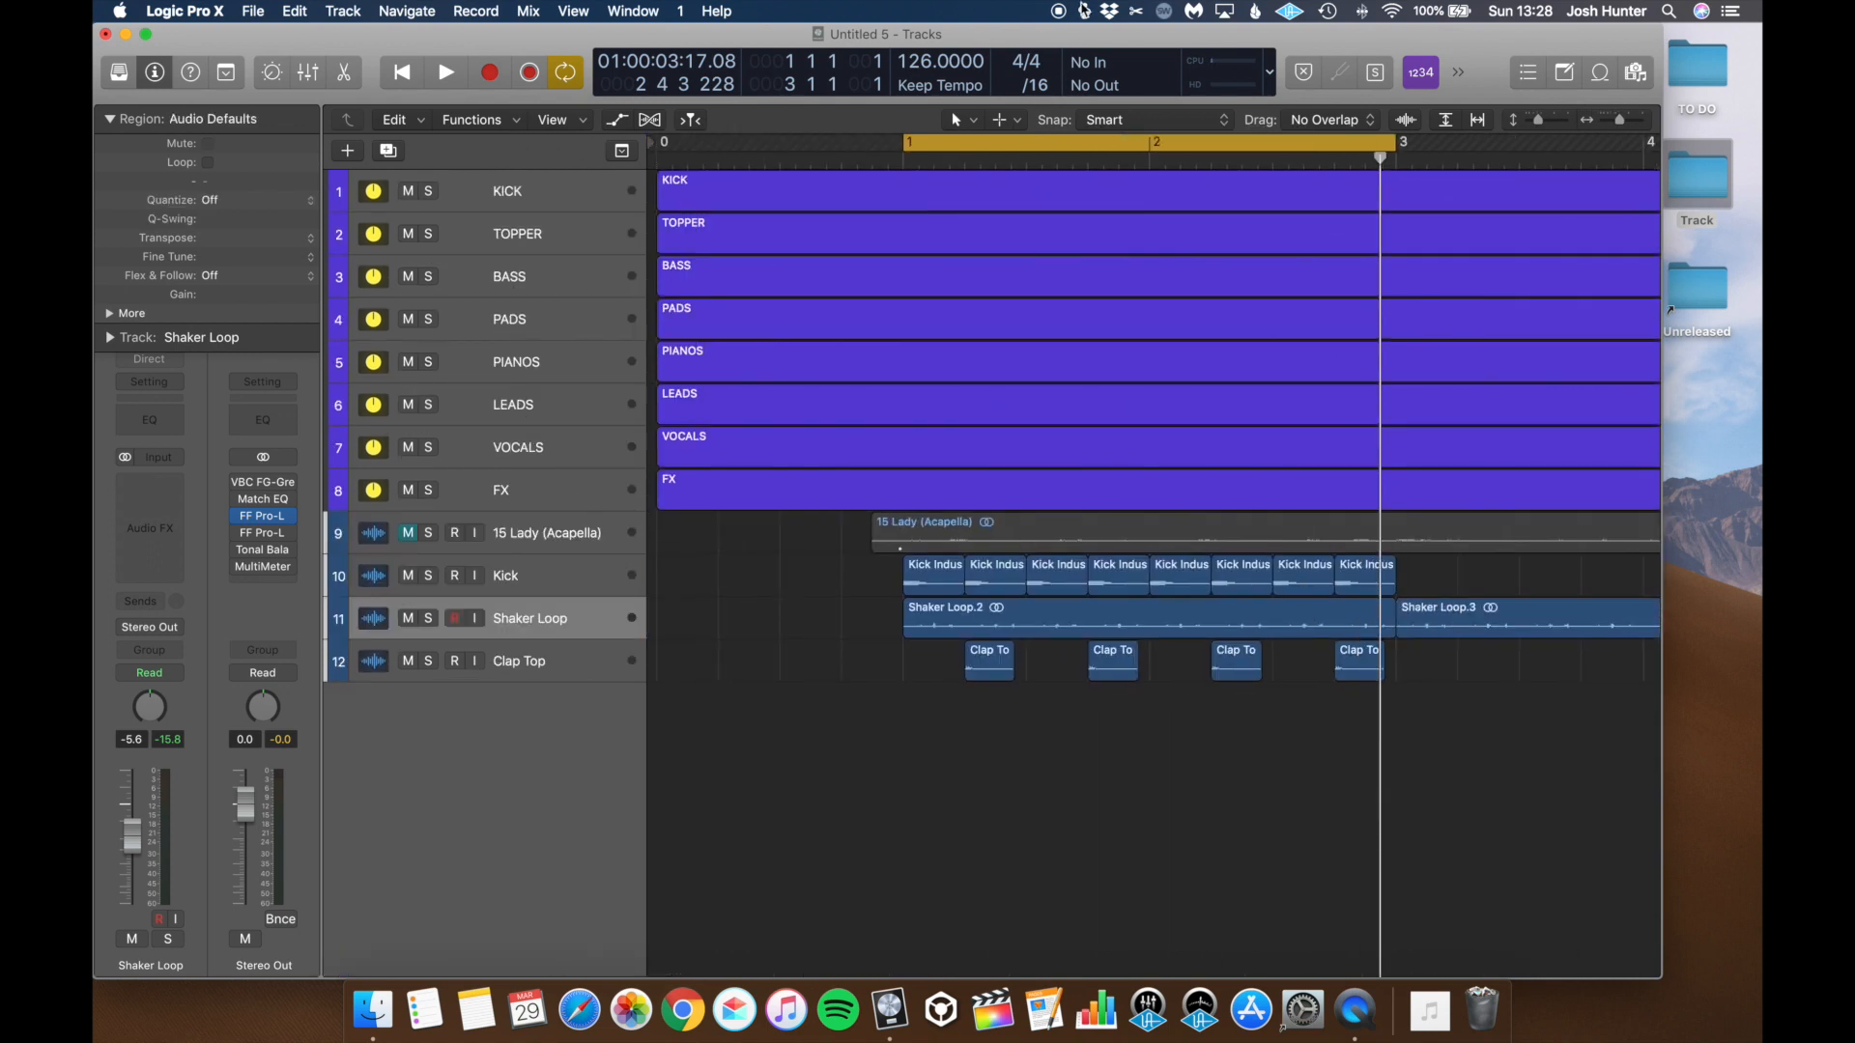
Step: Switch to Finder and add Clap Live.wav from the Drums folder at beat 3 of bar 1 on a new audio track below Clap Top
left_click(1083, 10)
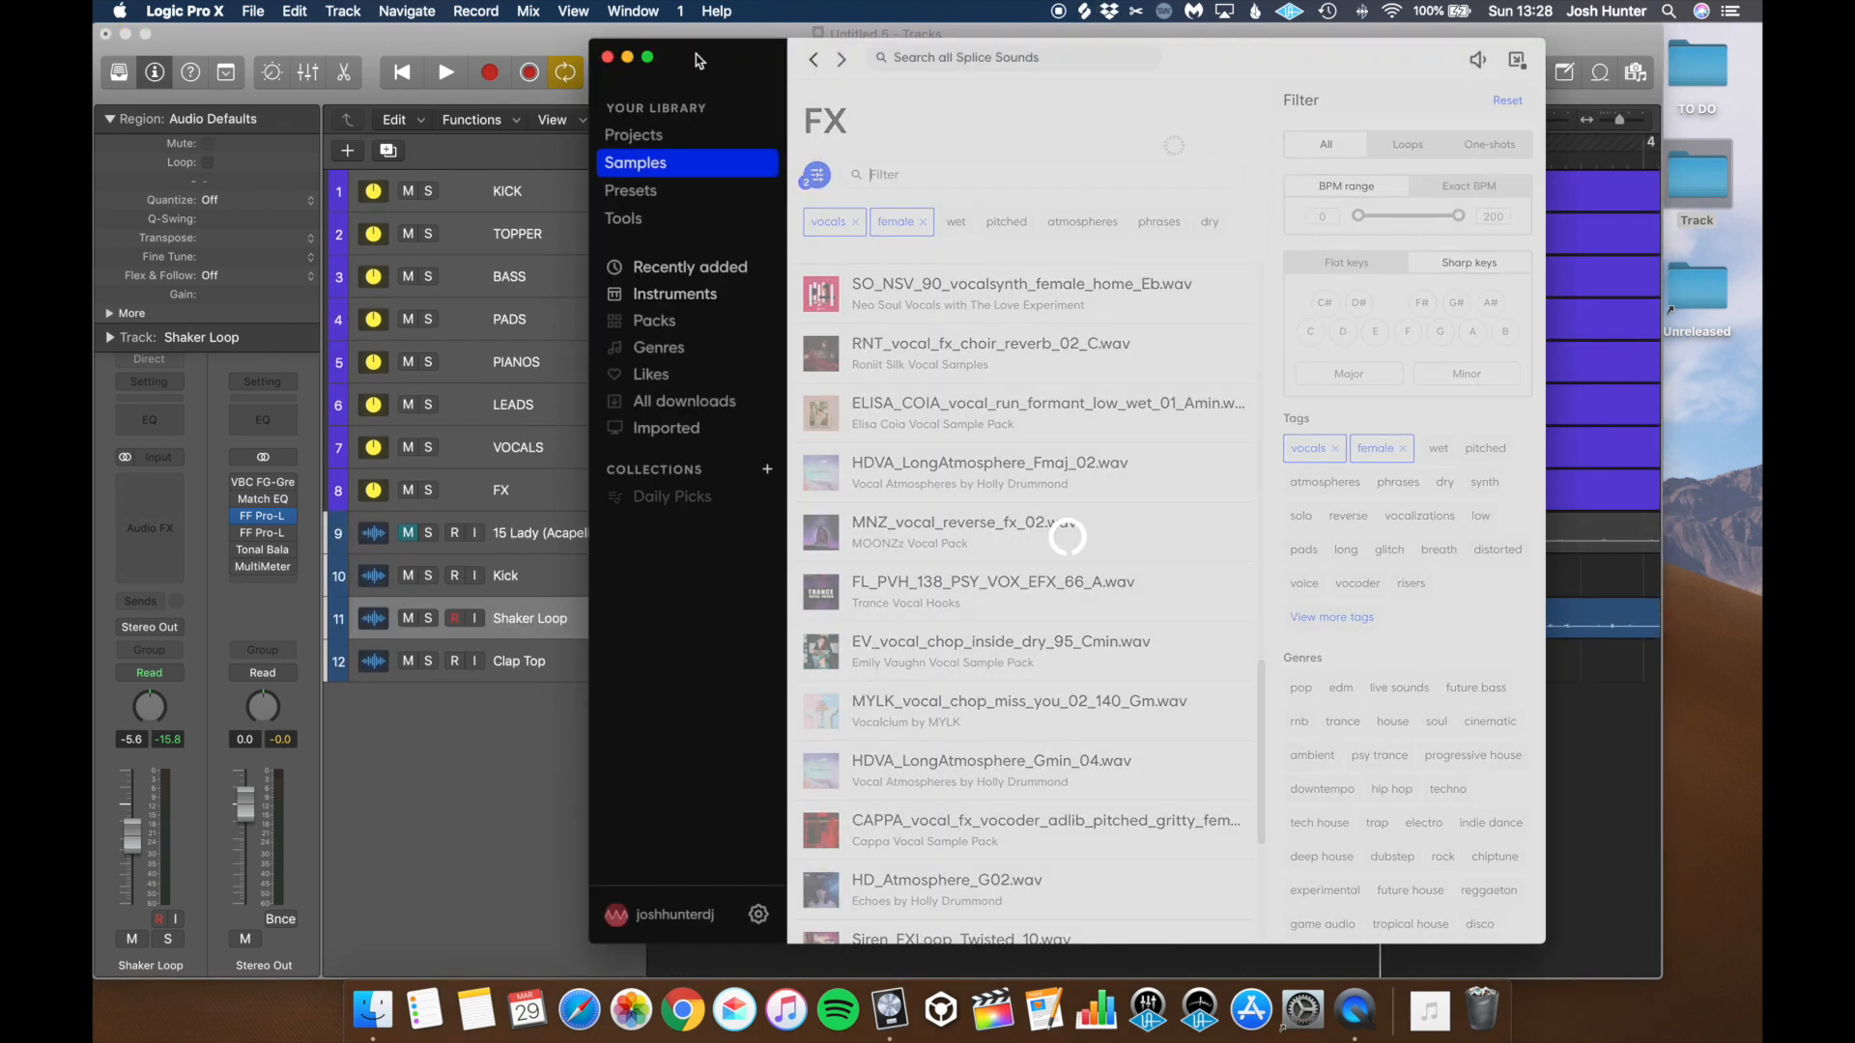
left_click(607, 57)
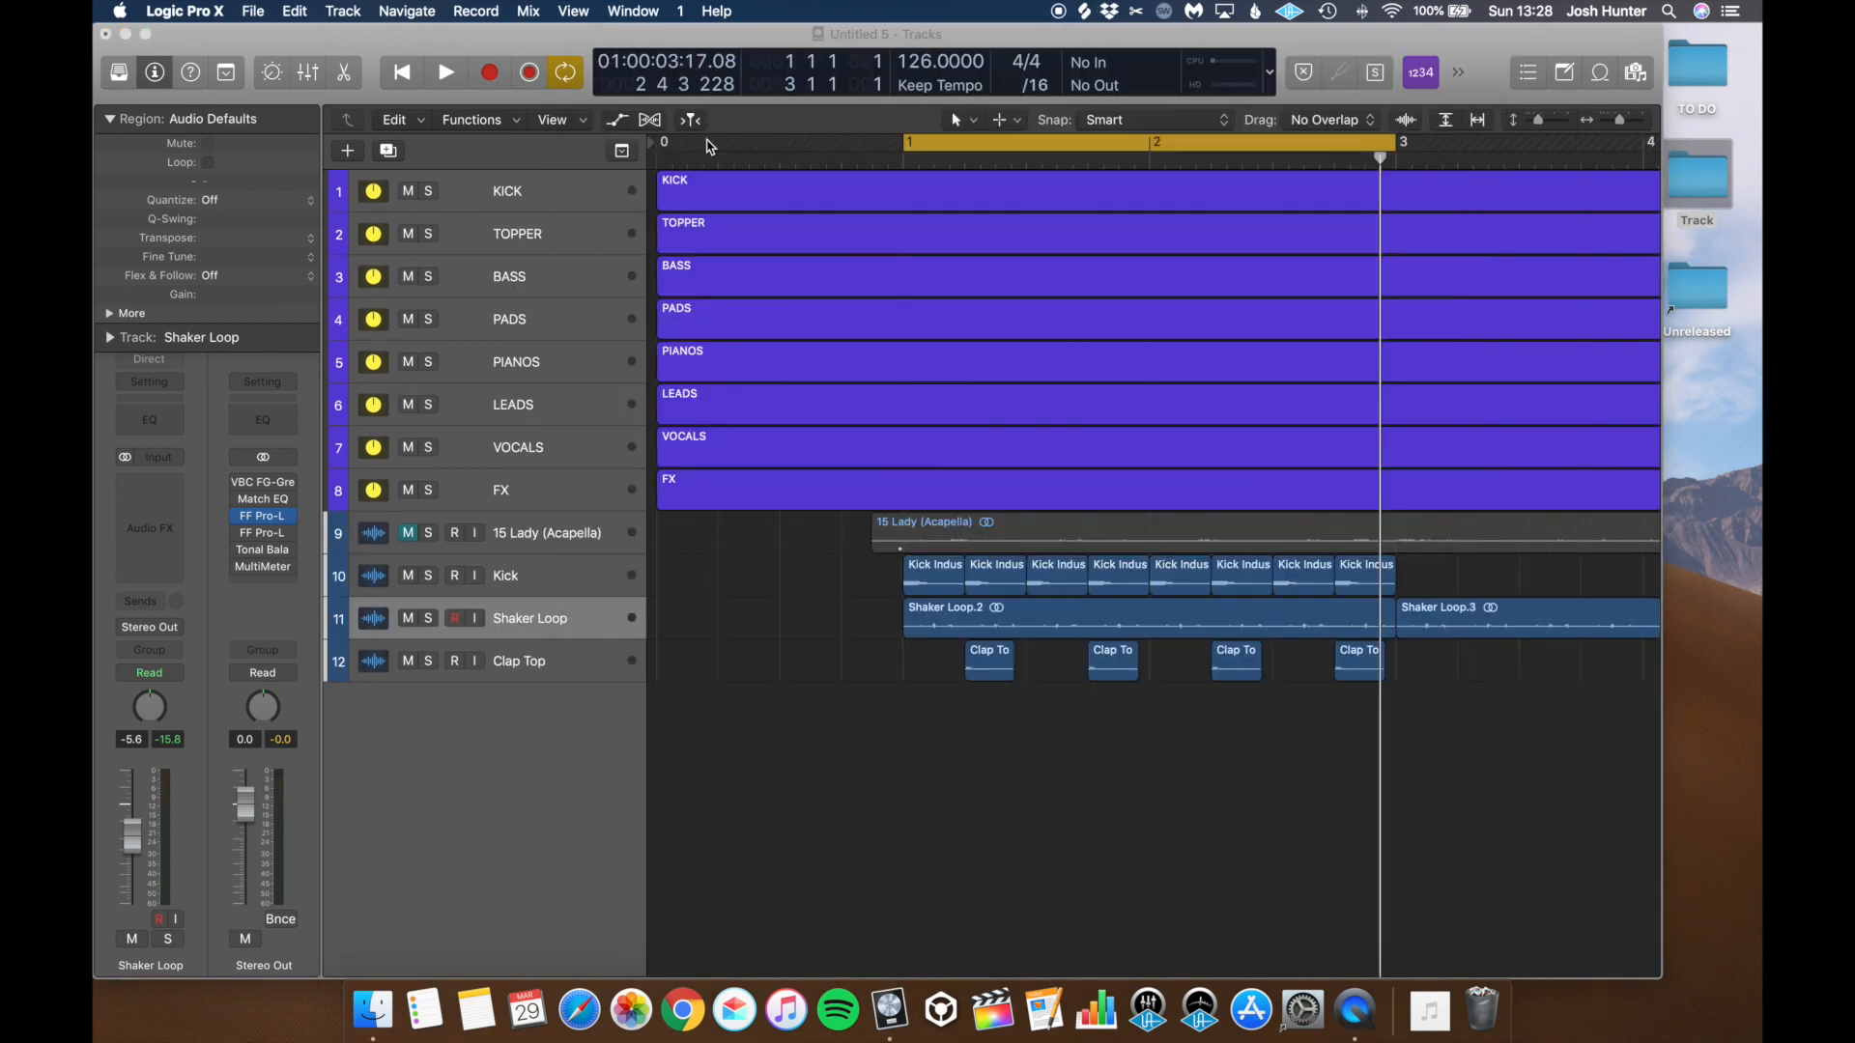
left_click(1720, 180)
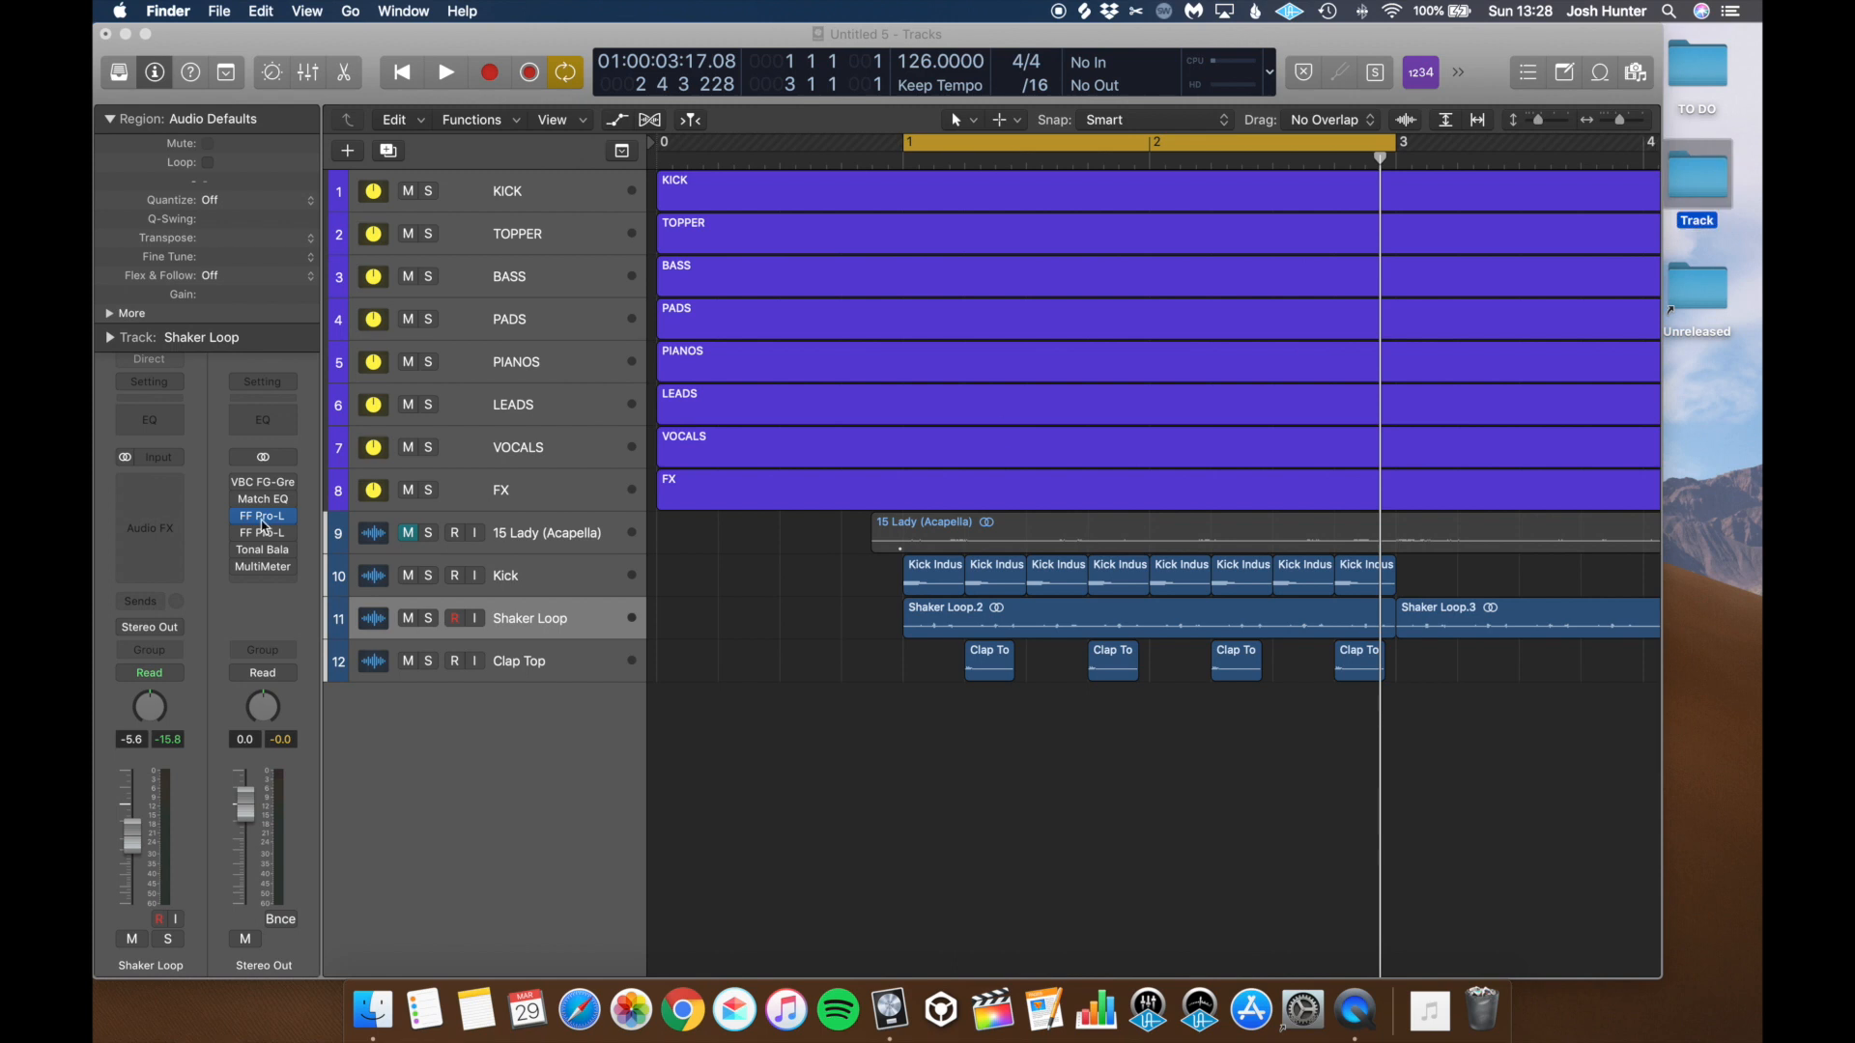
key("super+o")
left_click(1003, 280)
left_click(1241, 314)
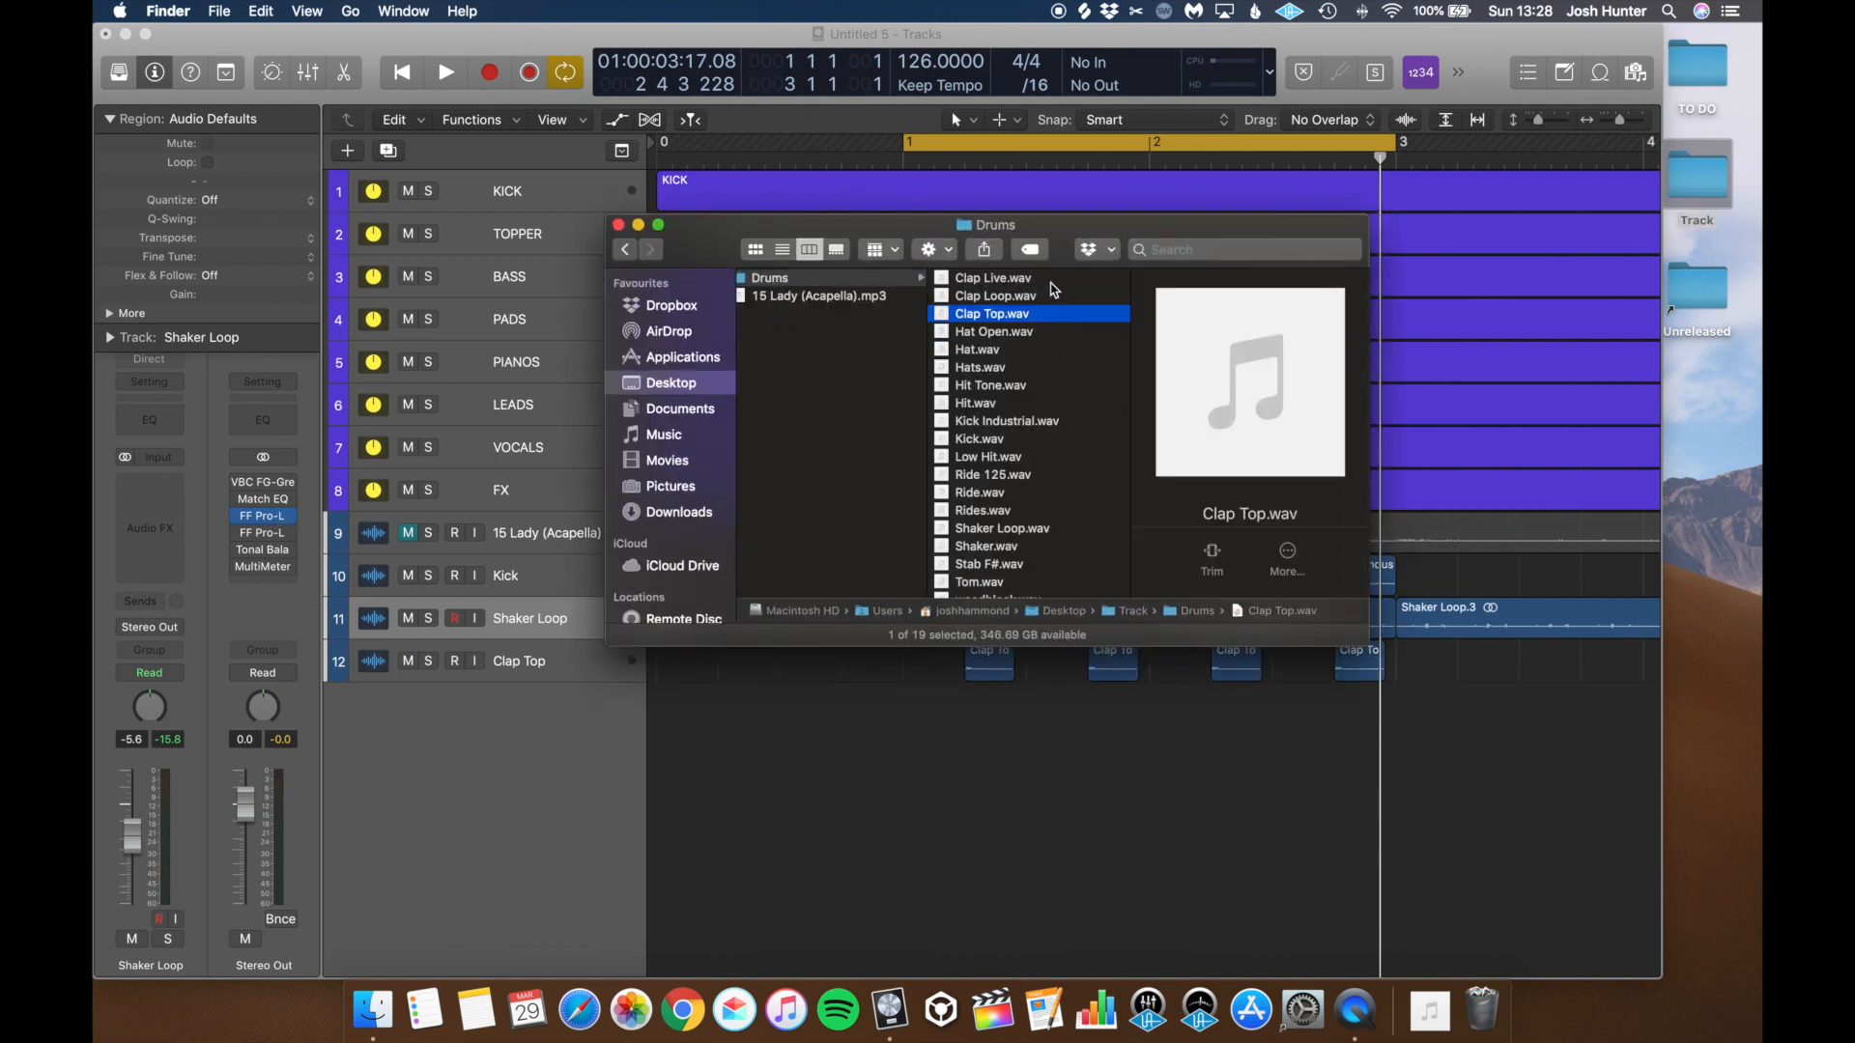
left_click(995, 279)
left_click_drag(995, 278, 1048, 763)
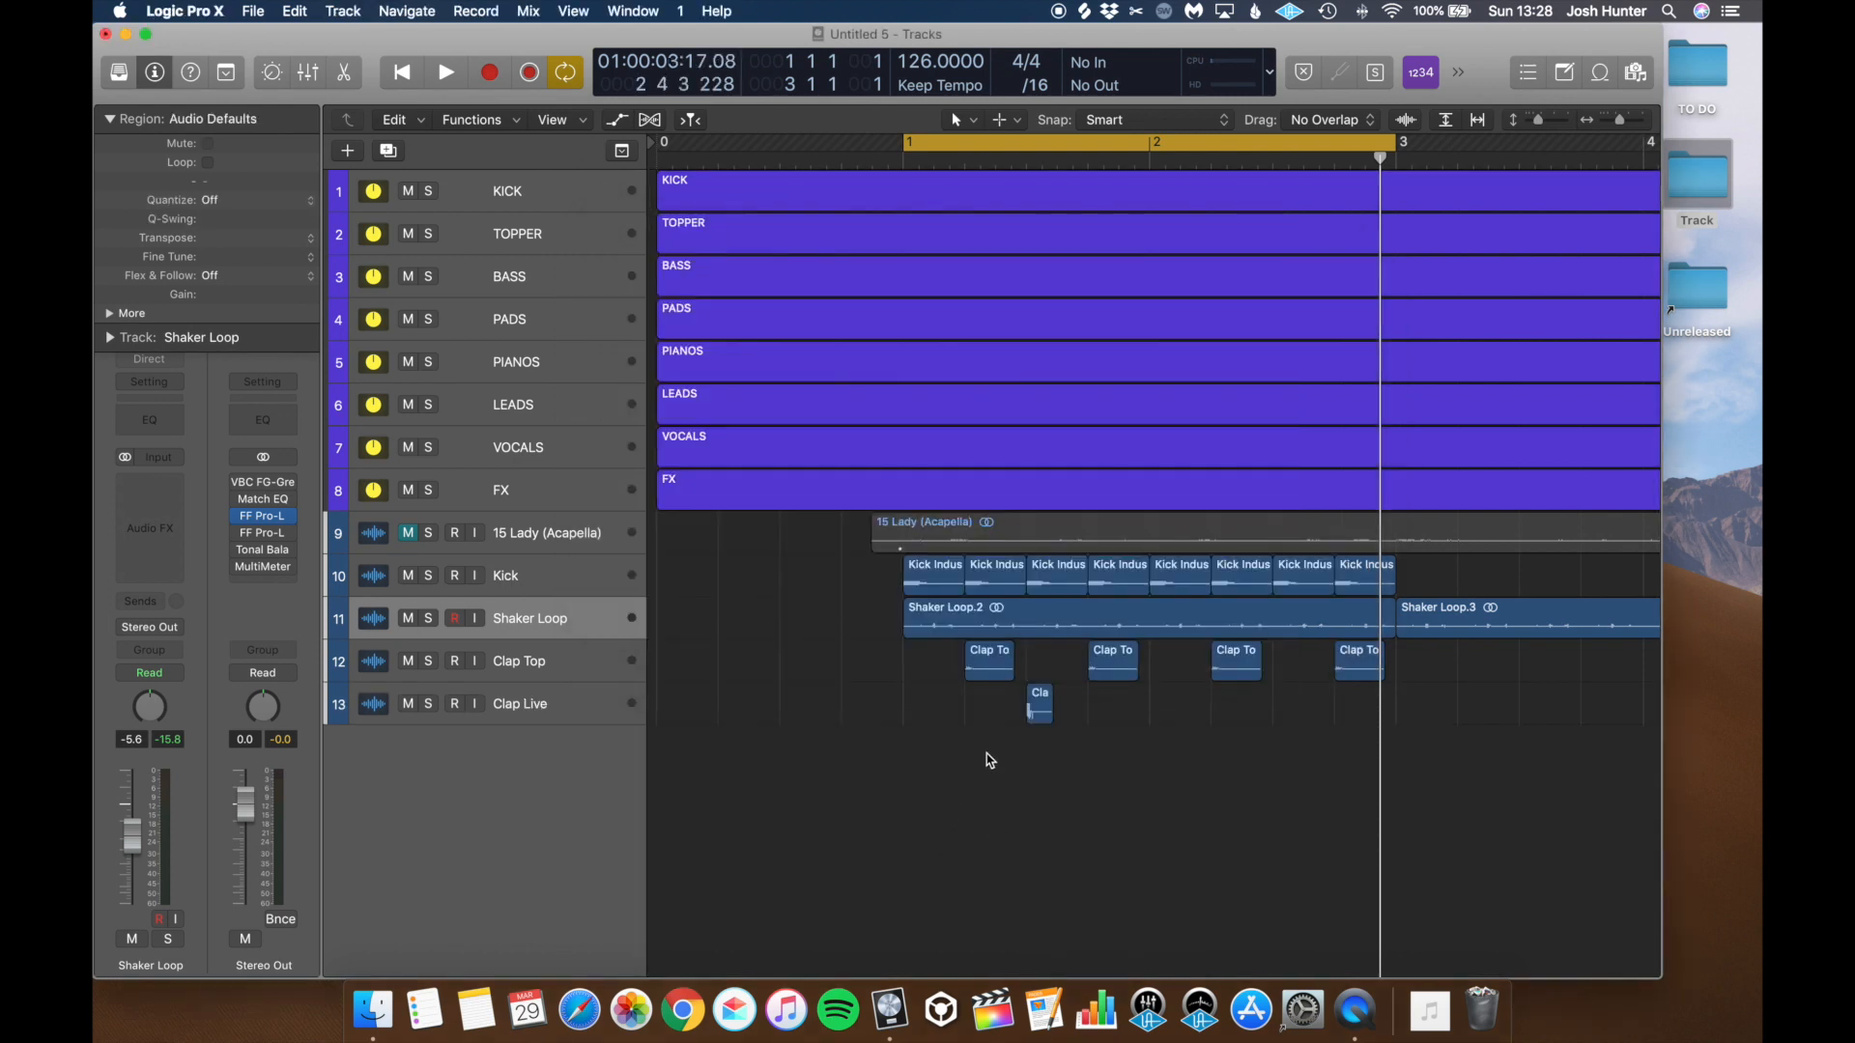
Step: Set the Clap Live region's gain to -12 dB, move it to the start of bar 1 and audition it soloed
left_click(1035, 706)
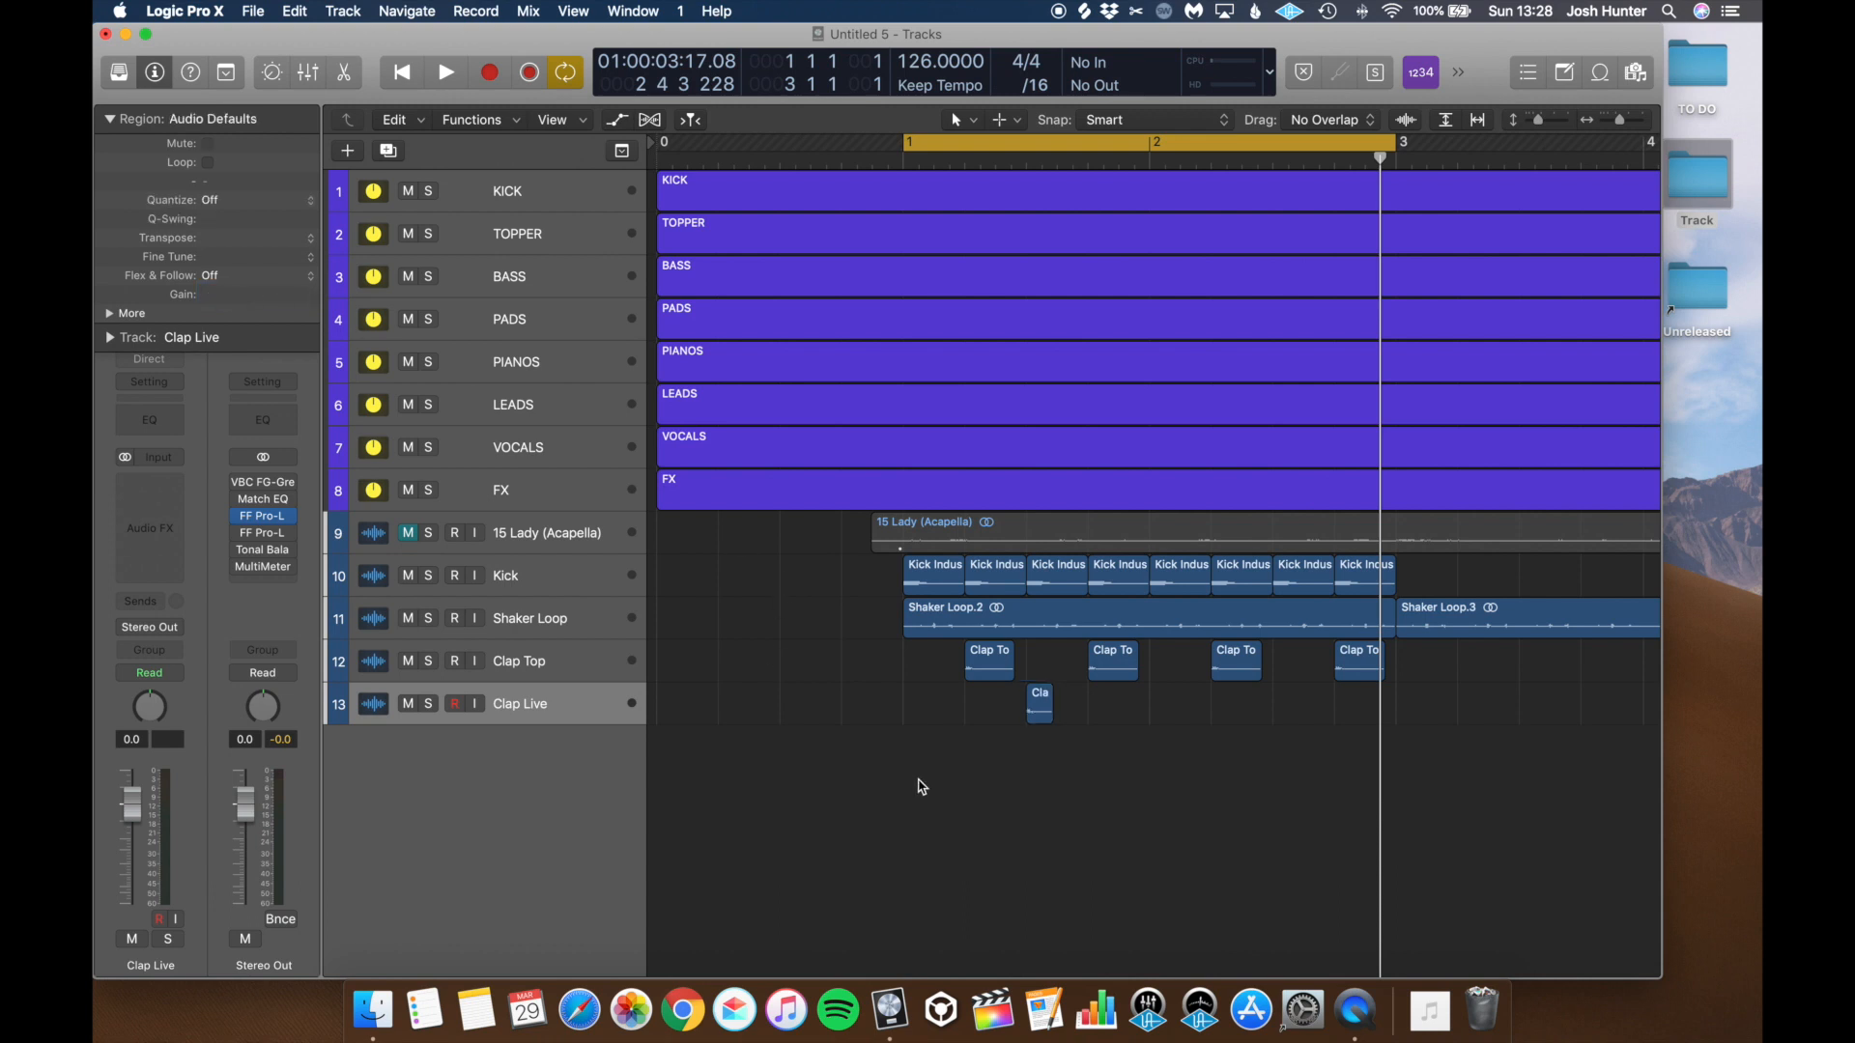
left_click_drag(1037, 715, 914, 715)
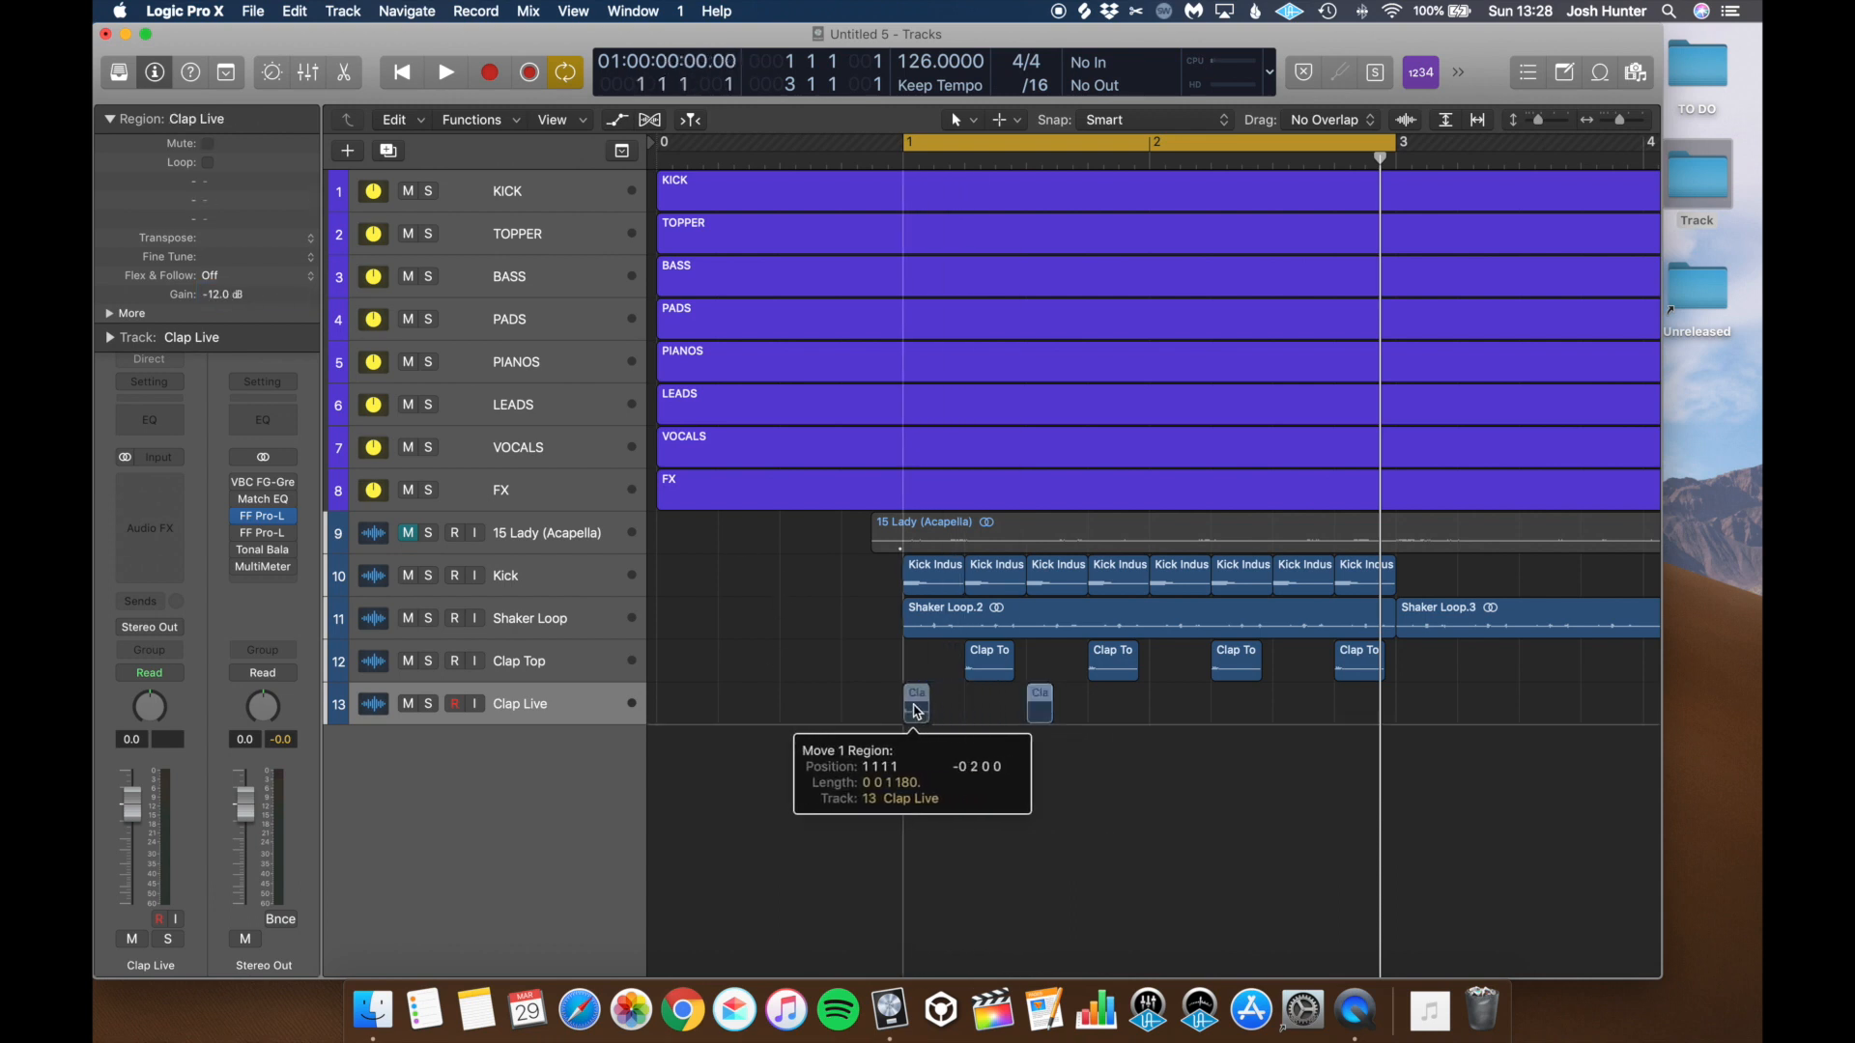
key("s")
key("space")
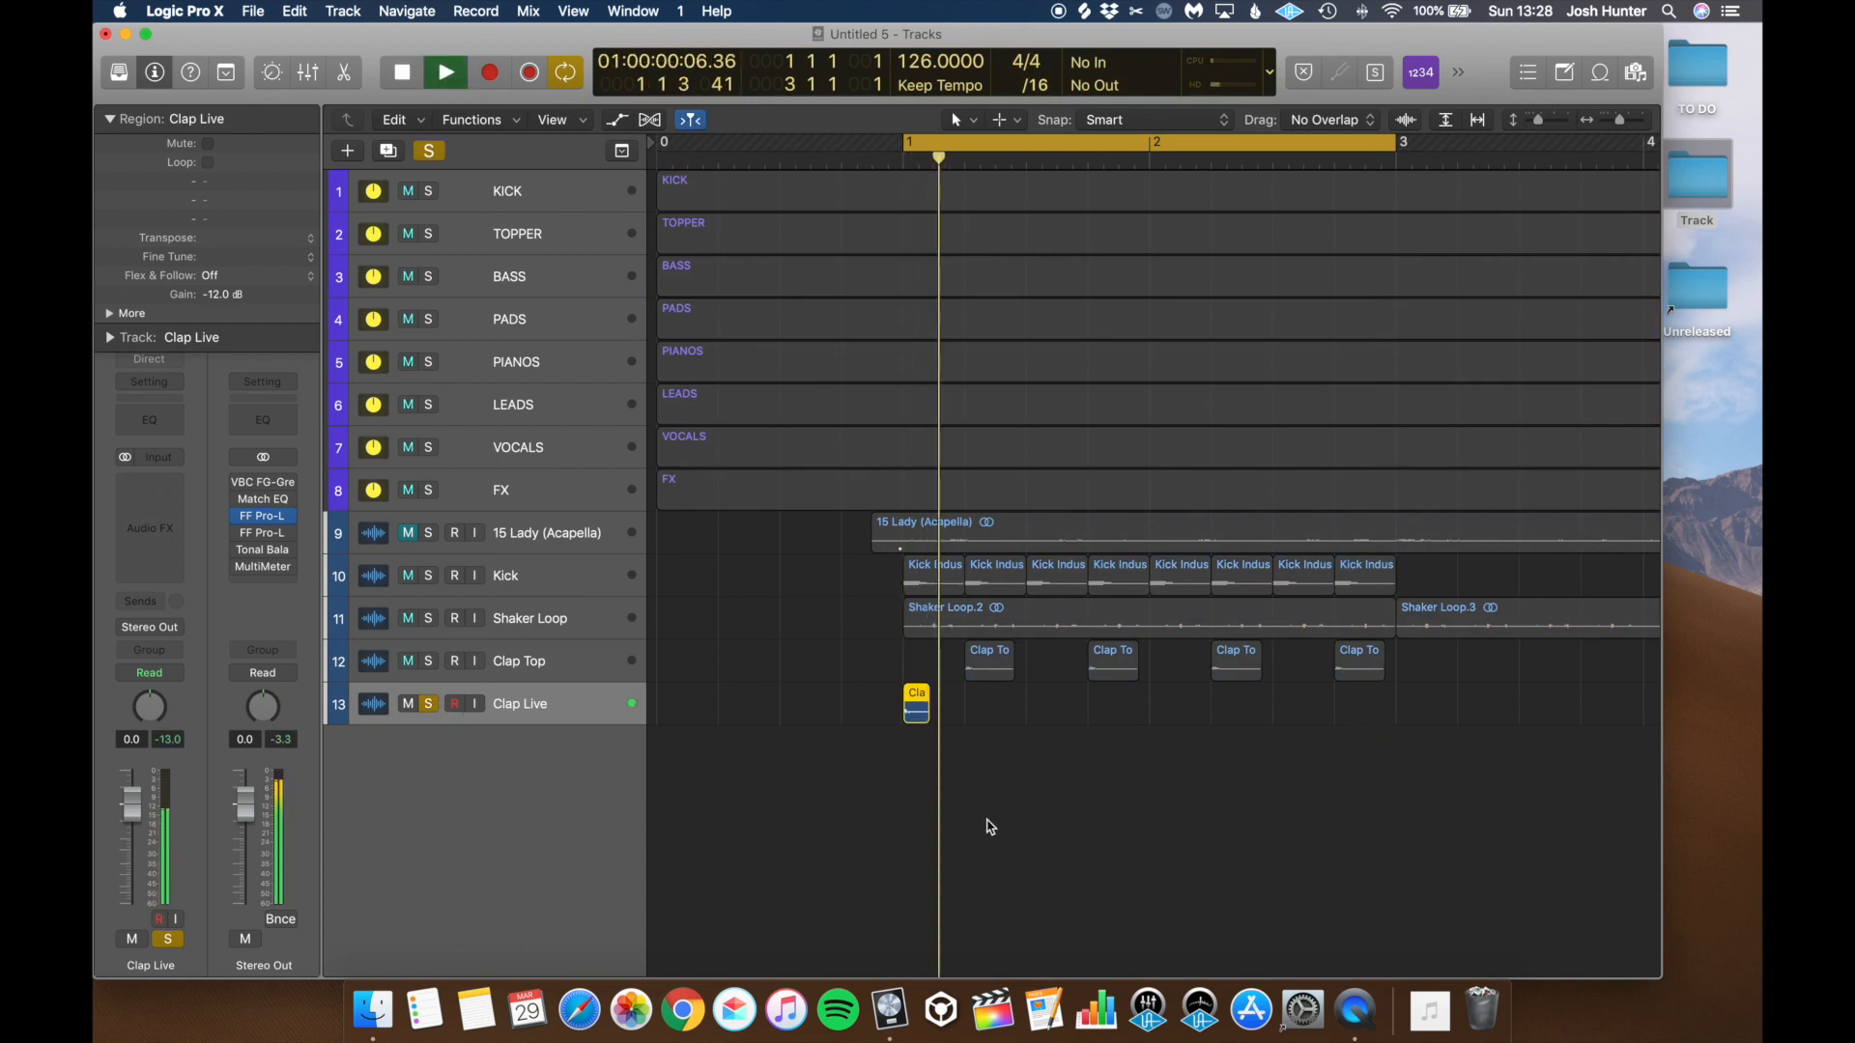
left_click(429, 705)
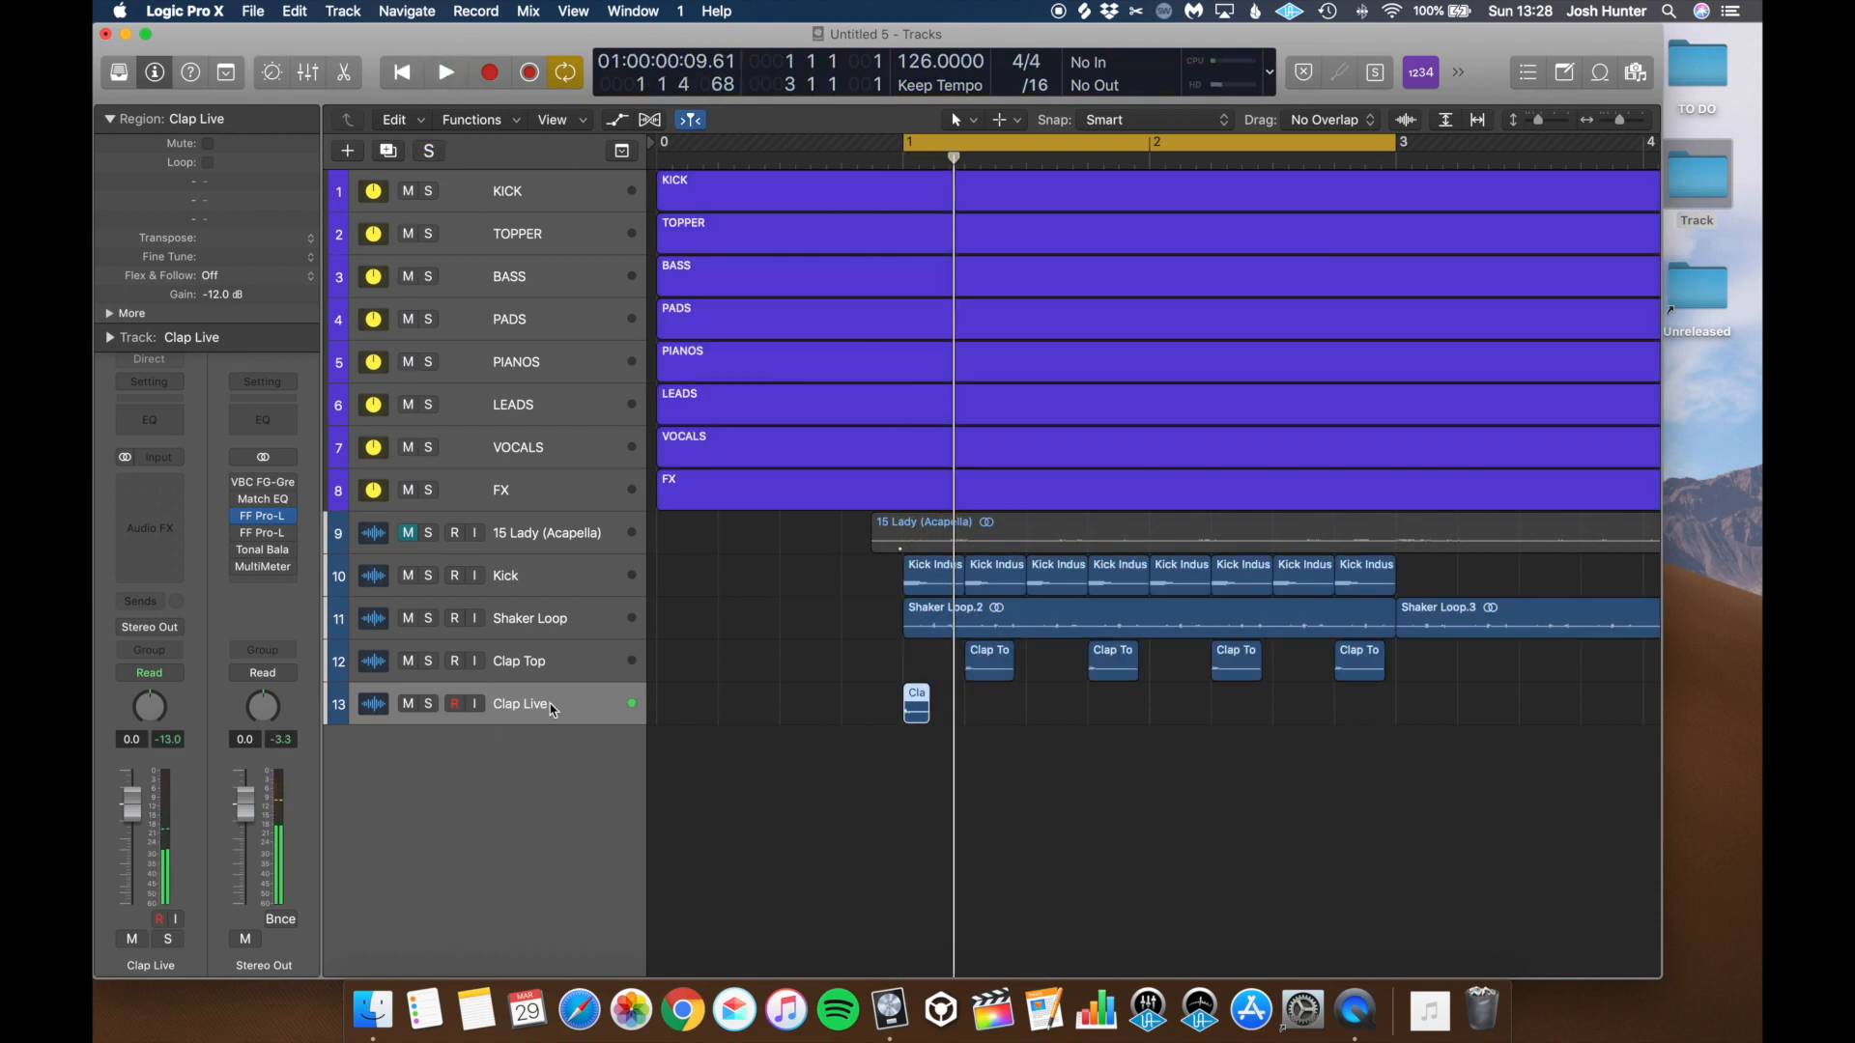
Step: Lower the Clap Live track volume to -11.0 dB and move its region to position 1 2 3 1, checking it in playback
left_click(735, 682)
key("space")
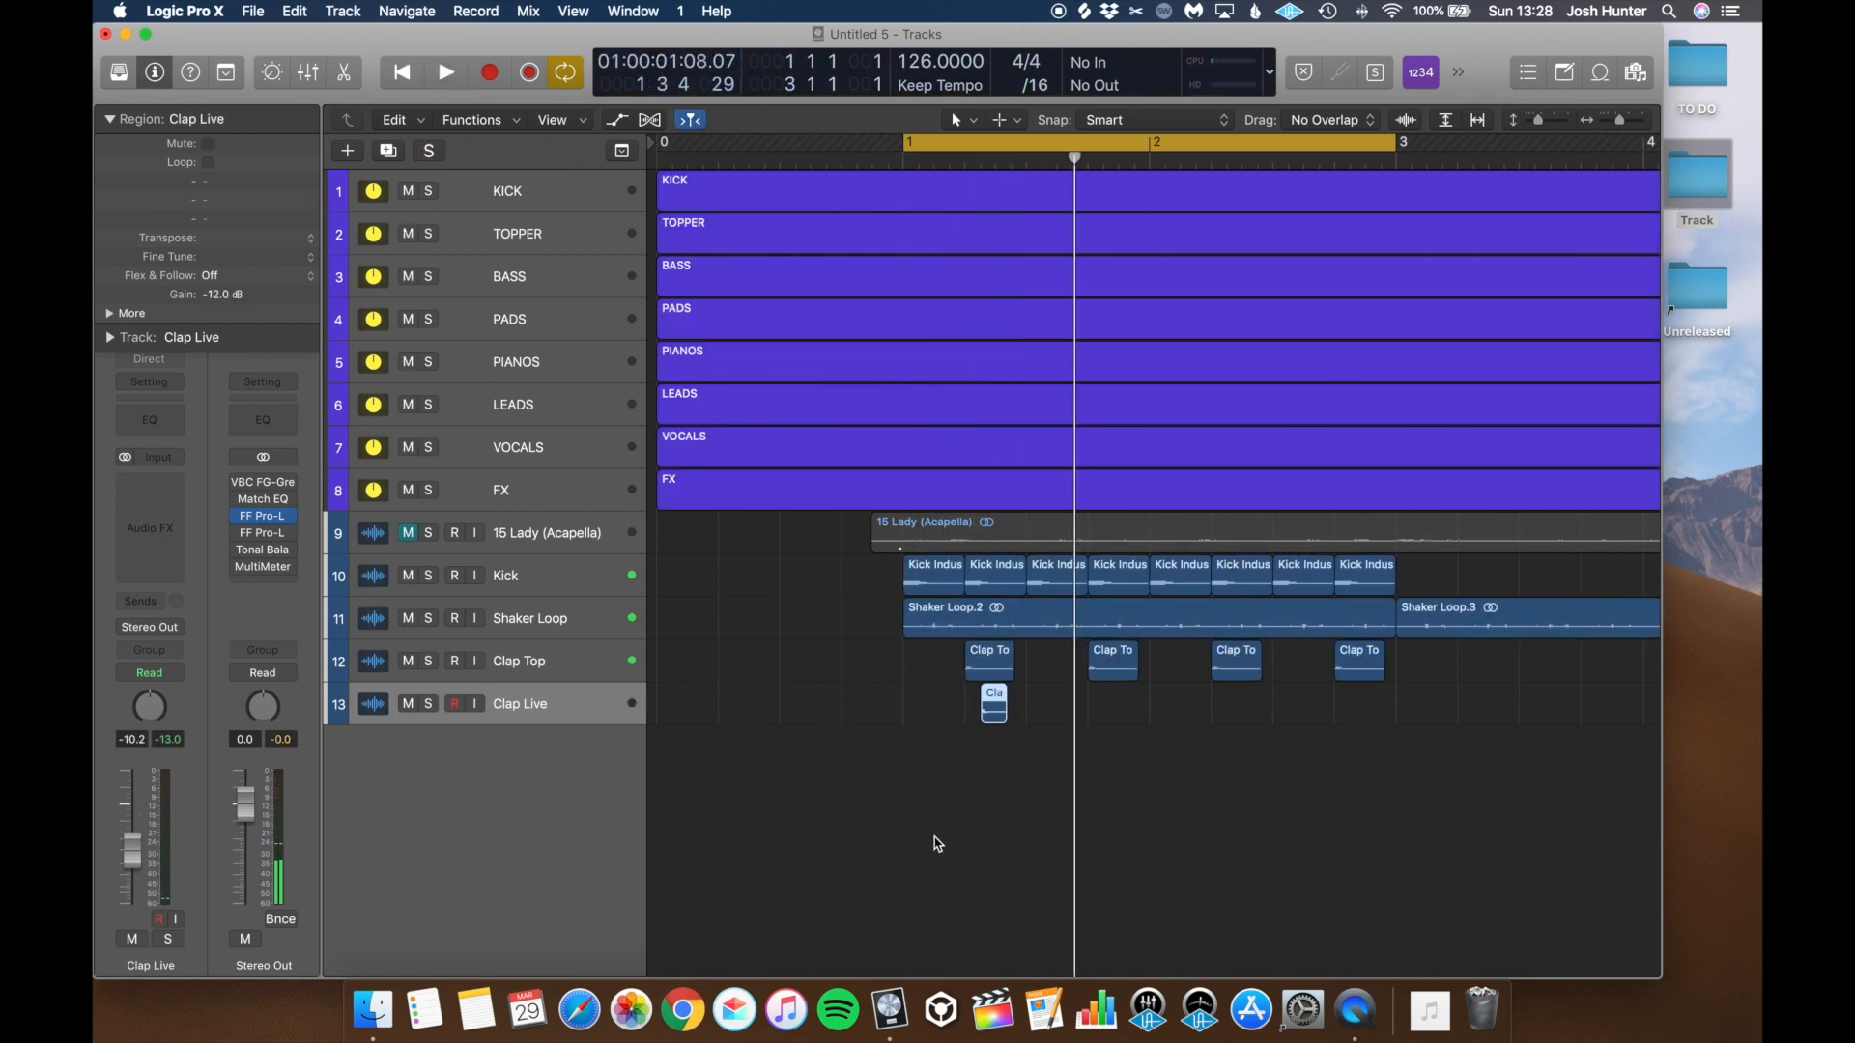
key("space")
left_click(960, 737)
mouse_move(998, 703)
left_mouse_down()
mouse_move(1046, 712)
mouse_move(987, 712)
left_mouse_up()
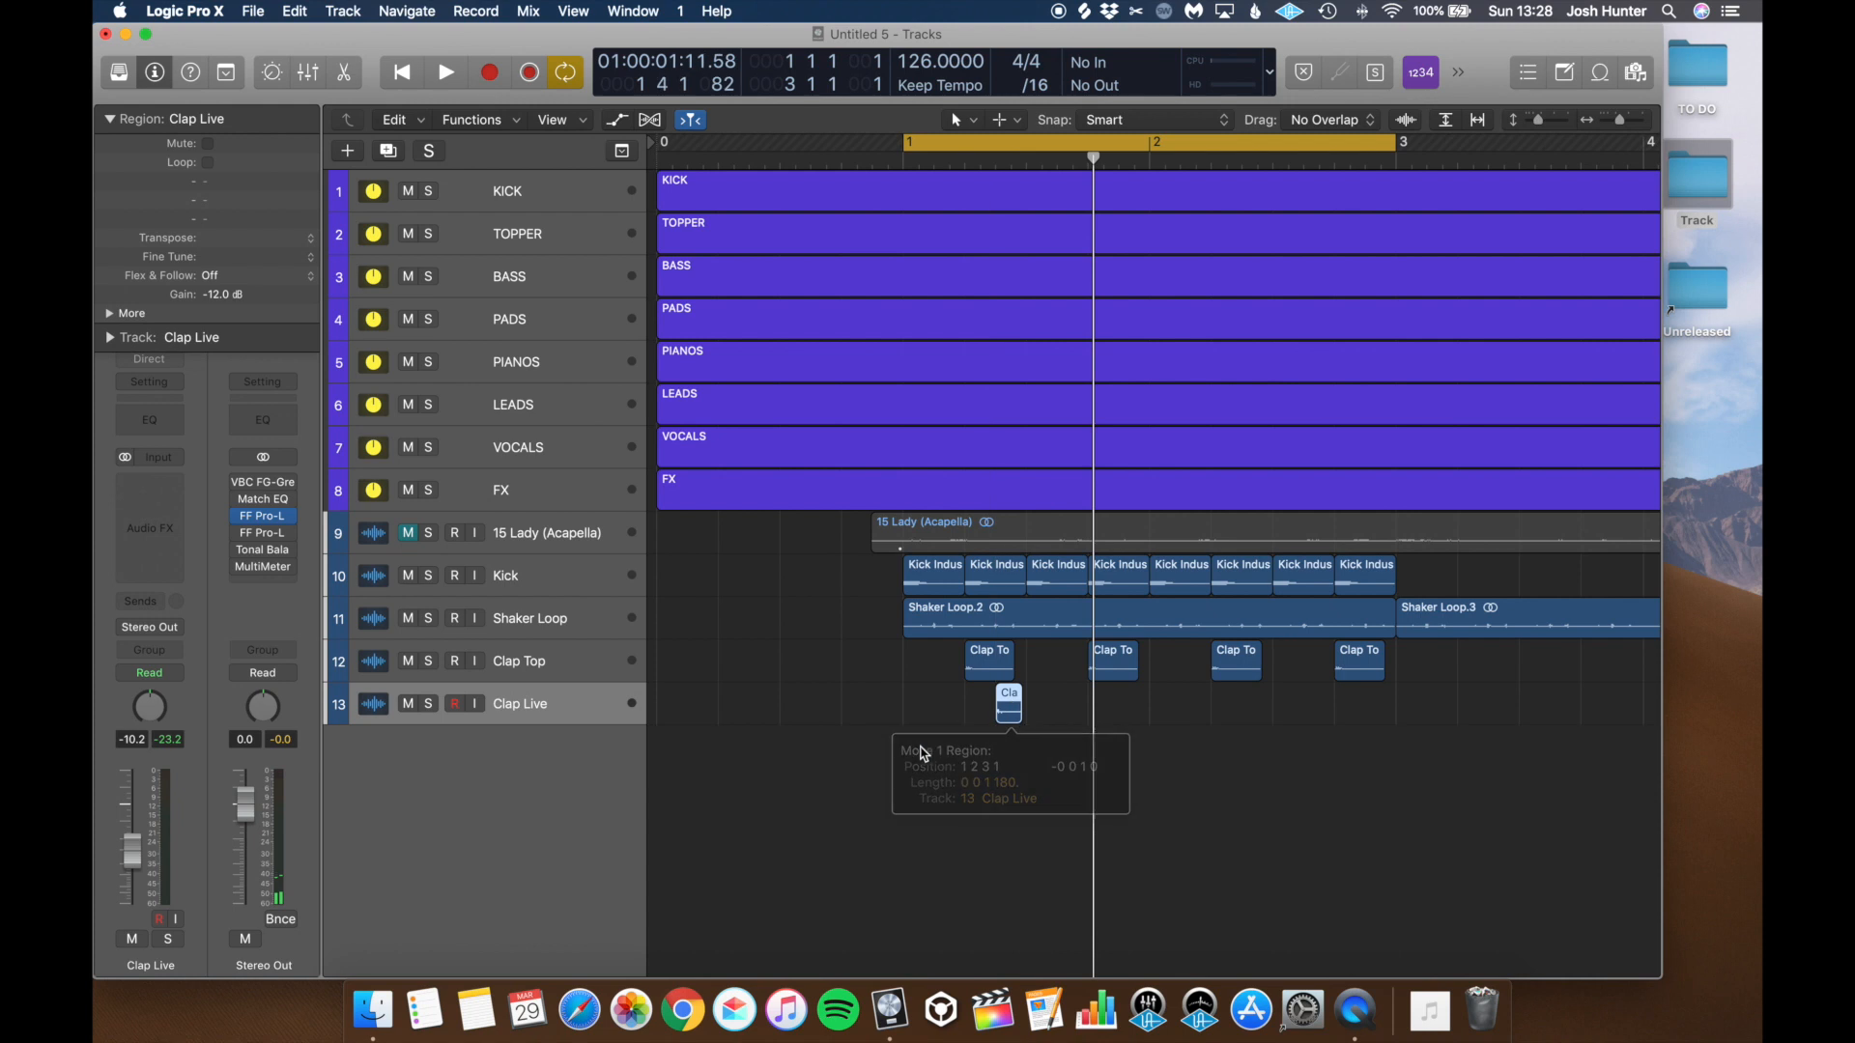
key("space")
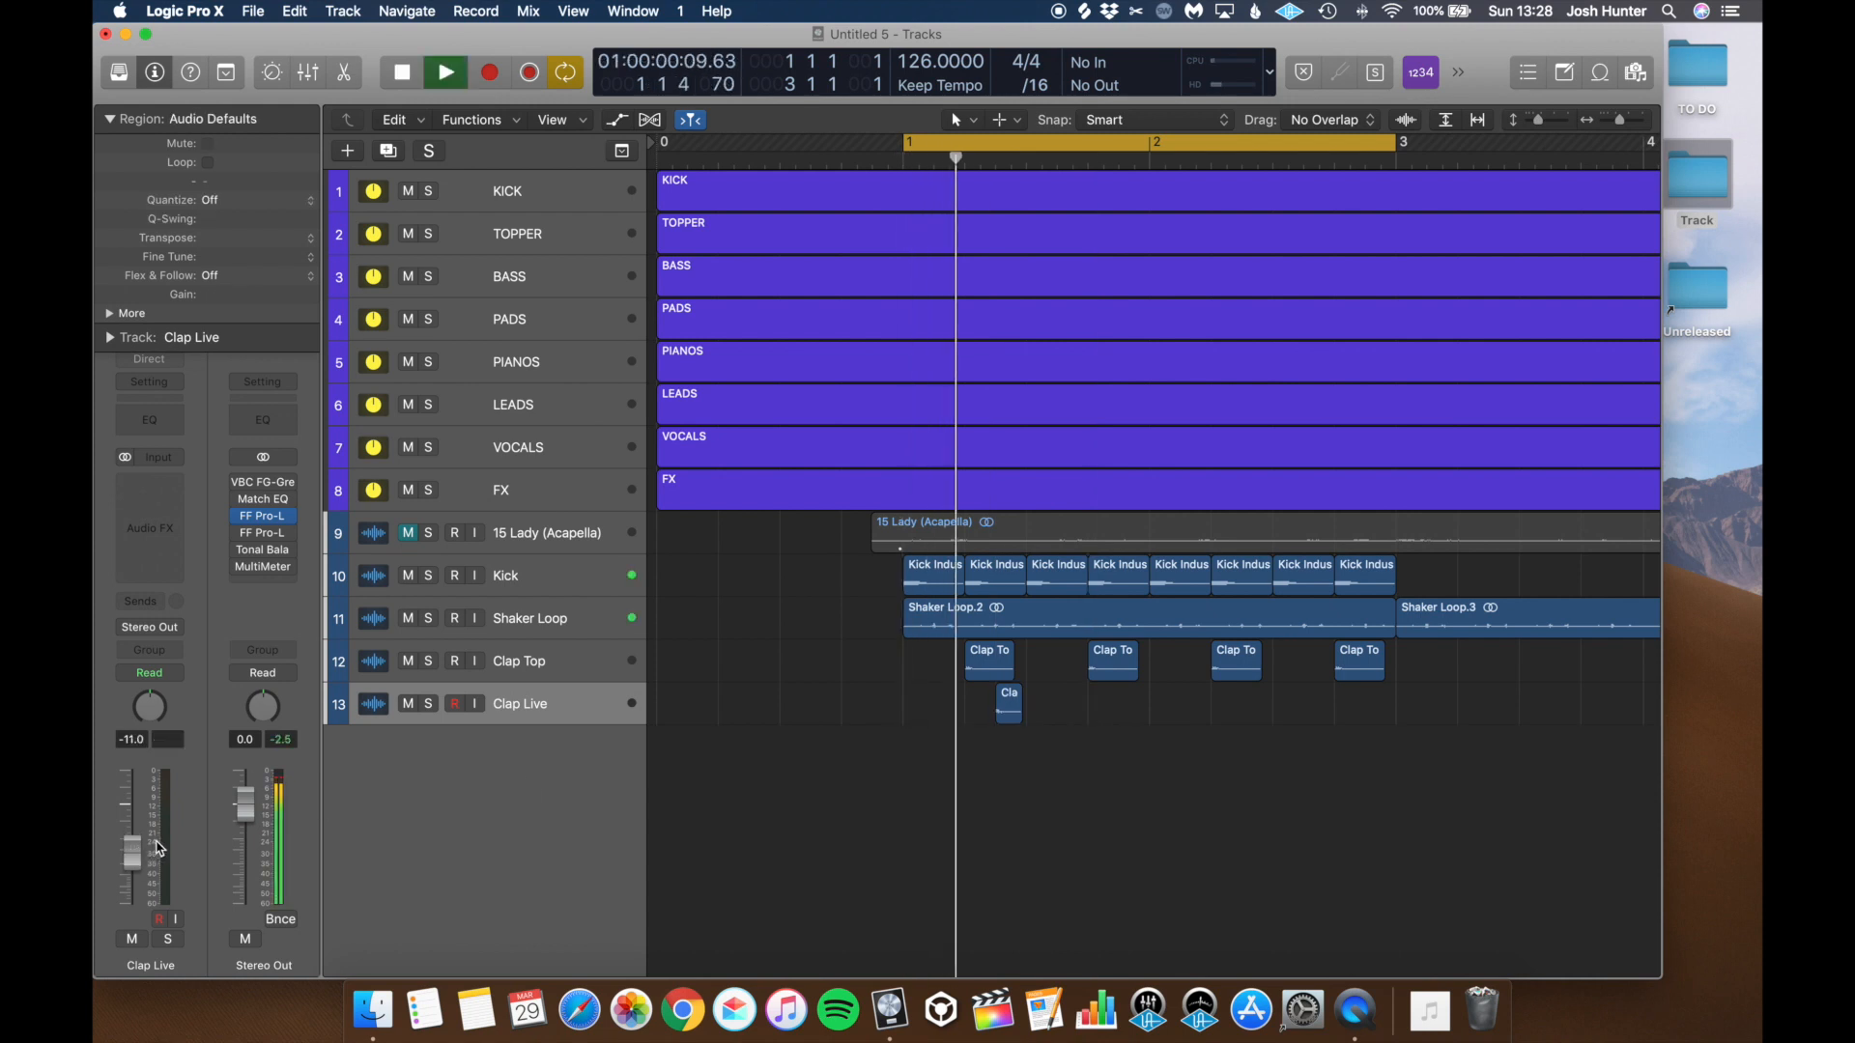
Step: Copy the Clap Live region to beat 2 of bar 2 and listen to the pattern before stopping playback
left_click_drag(1004, 710, 1235, 724)
left_click(1135, 757)
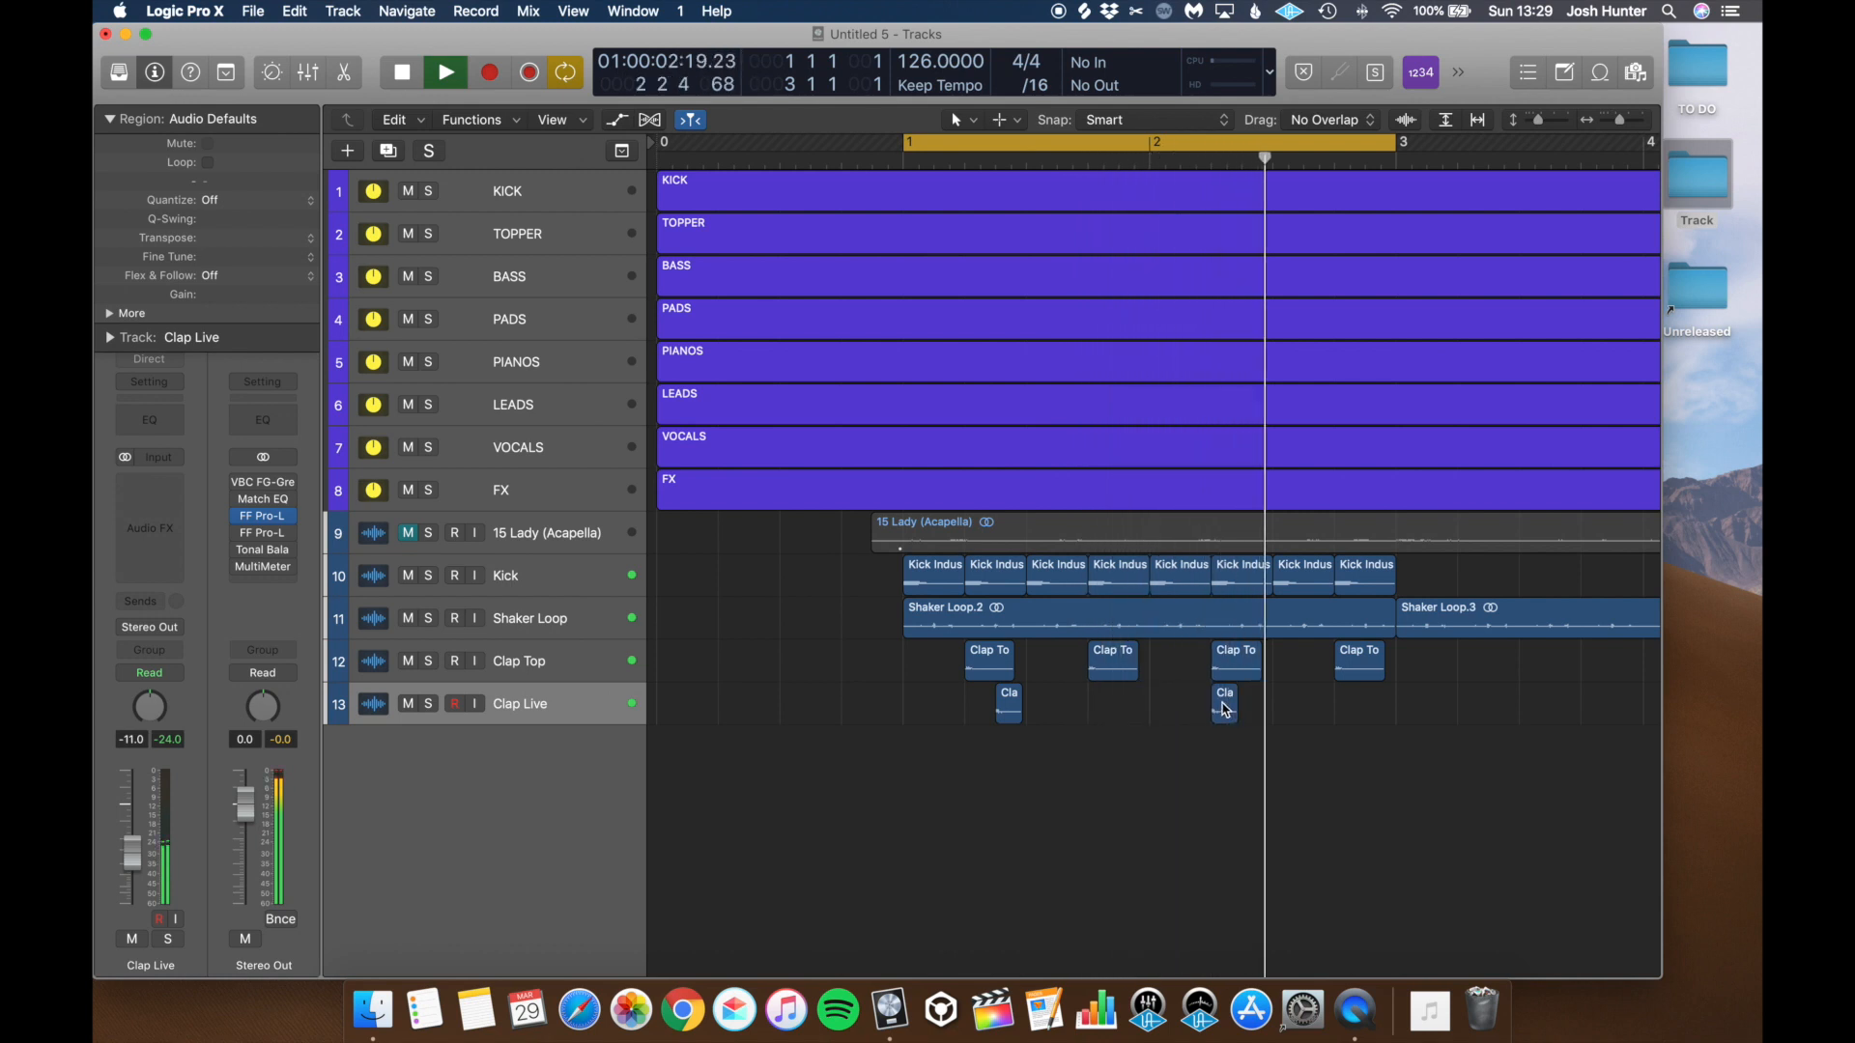
key("space")
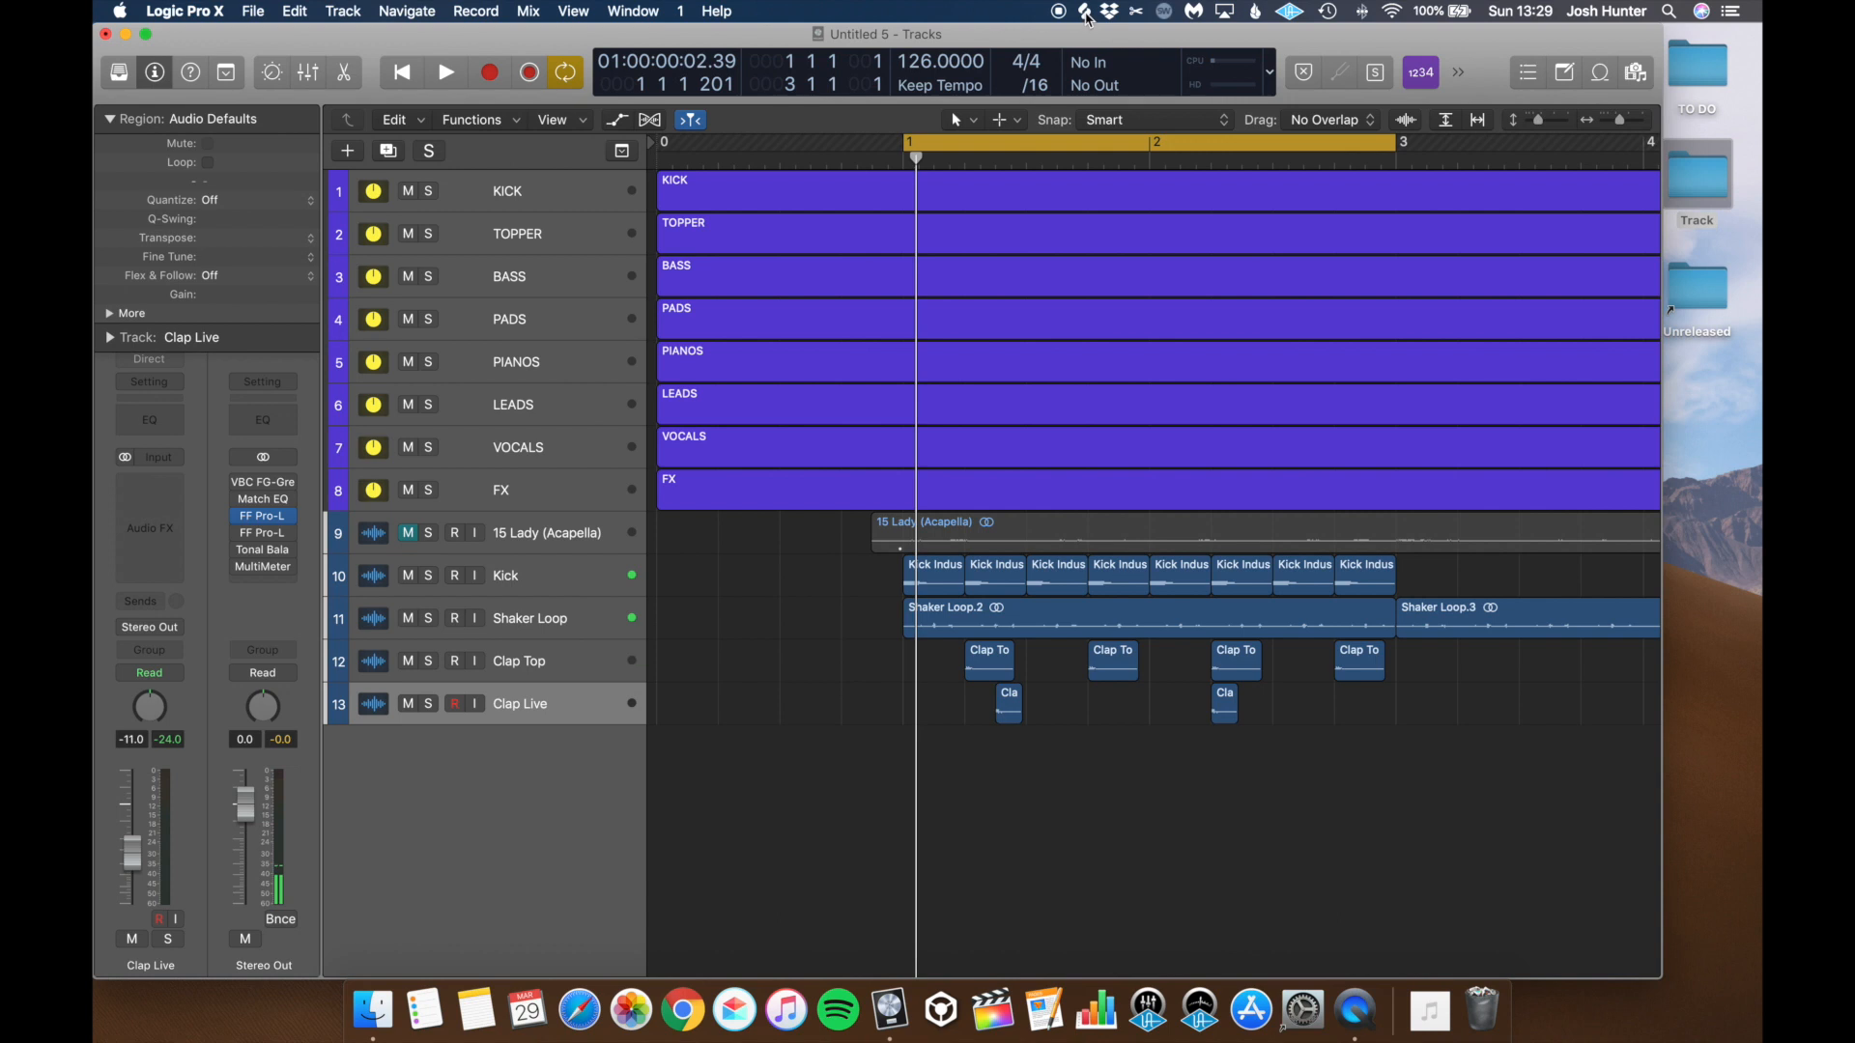
left_click(1707, 385)
double_click(1698, 185)
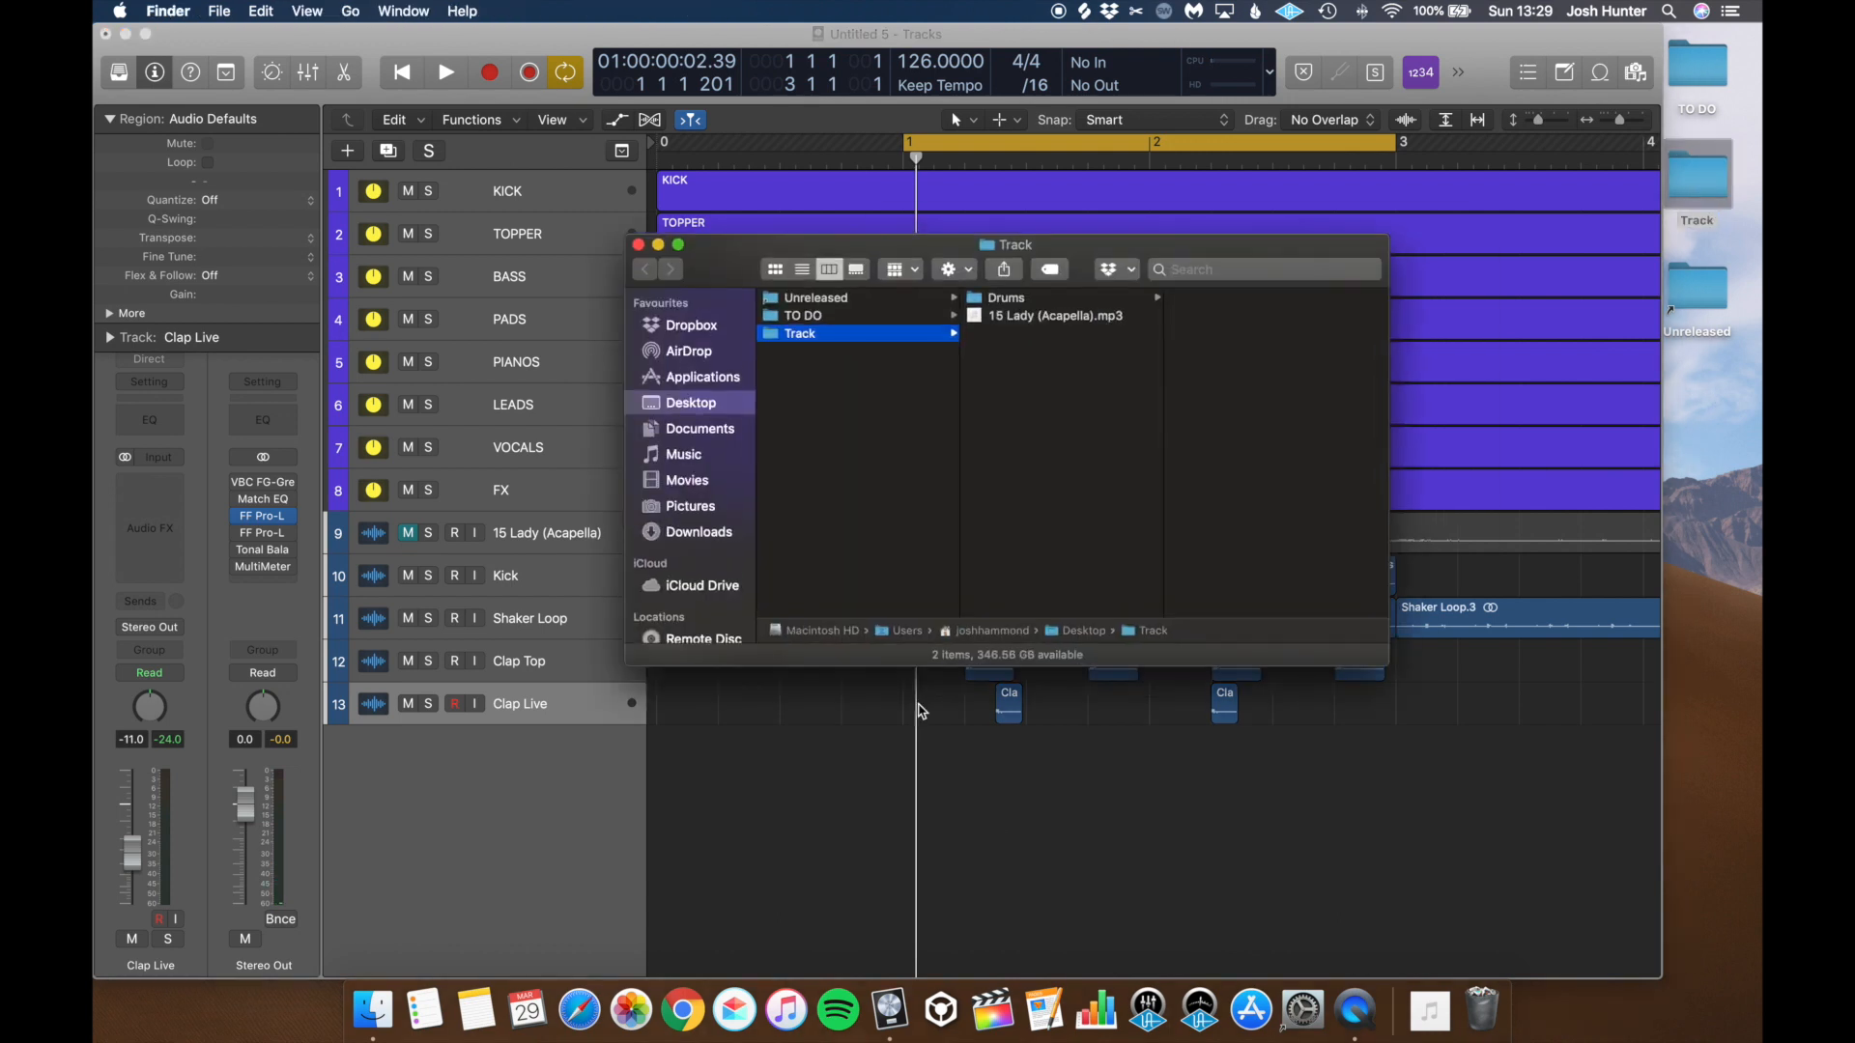
left_click(761, 798)
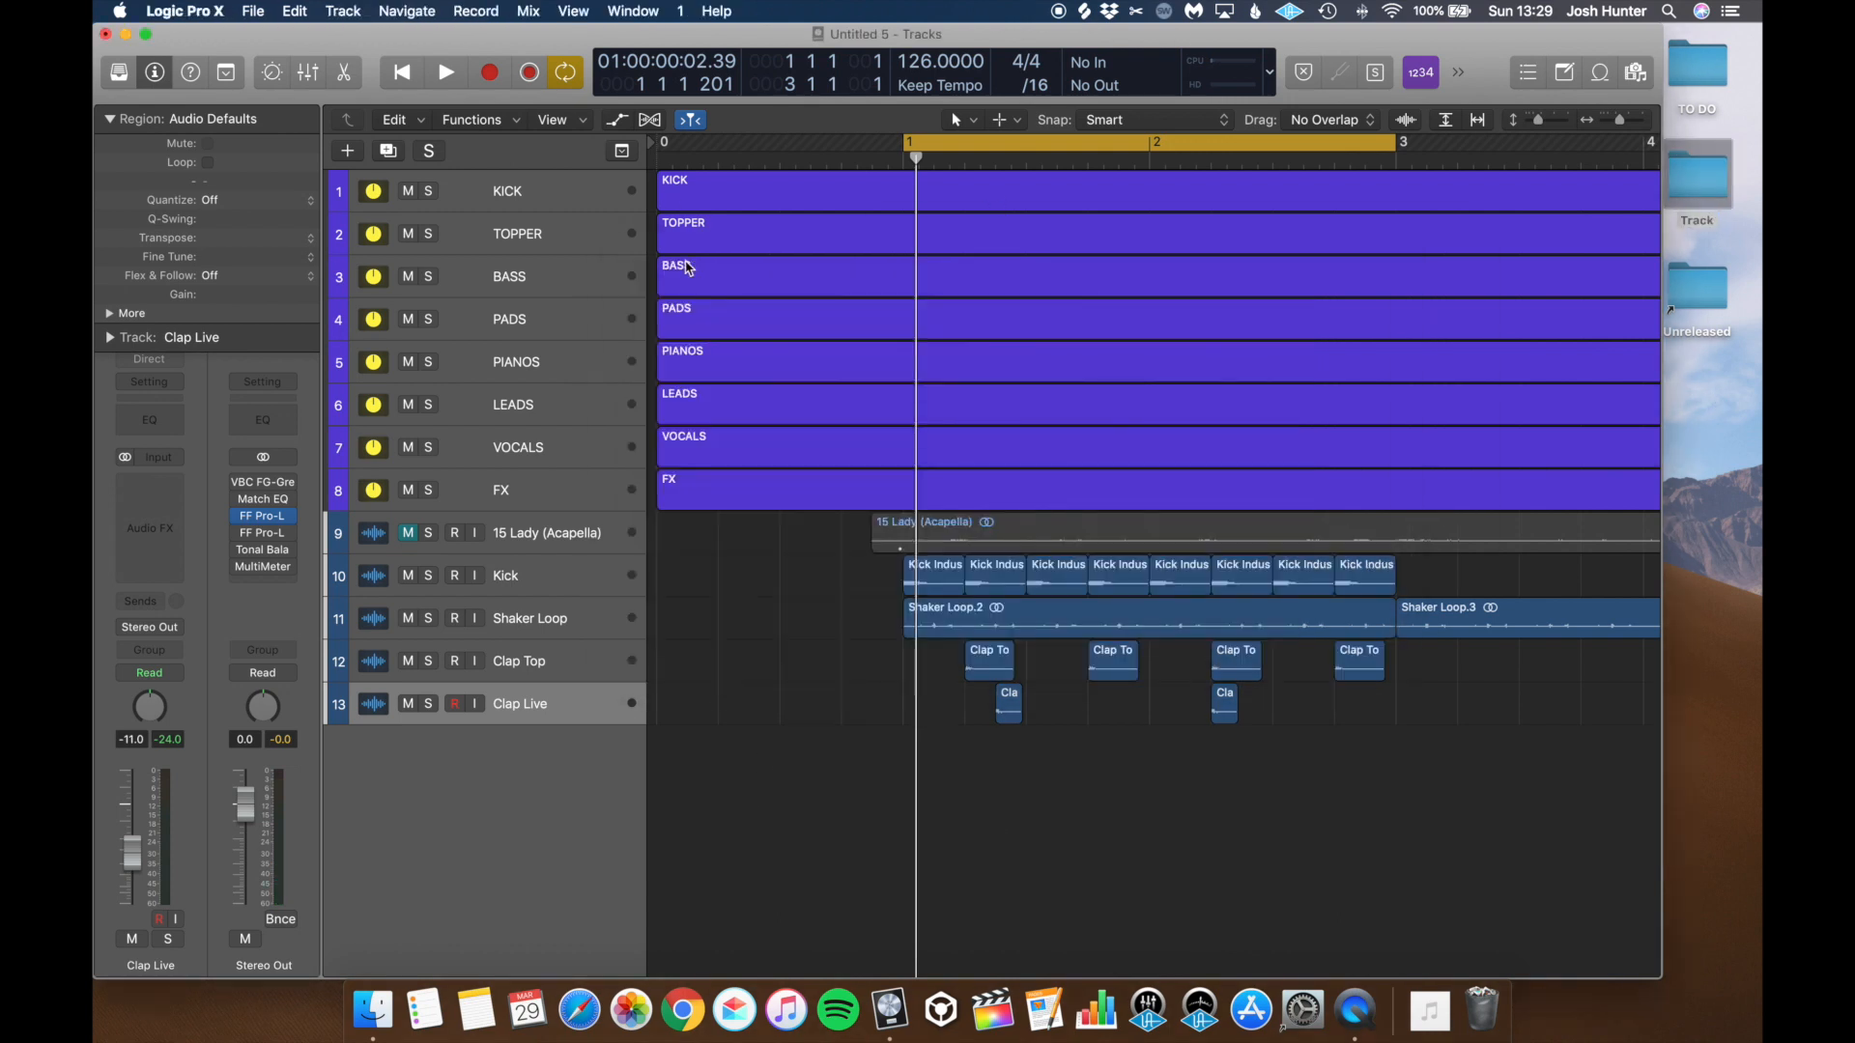
key("alt+super+n")
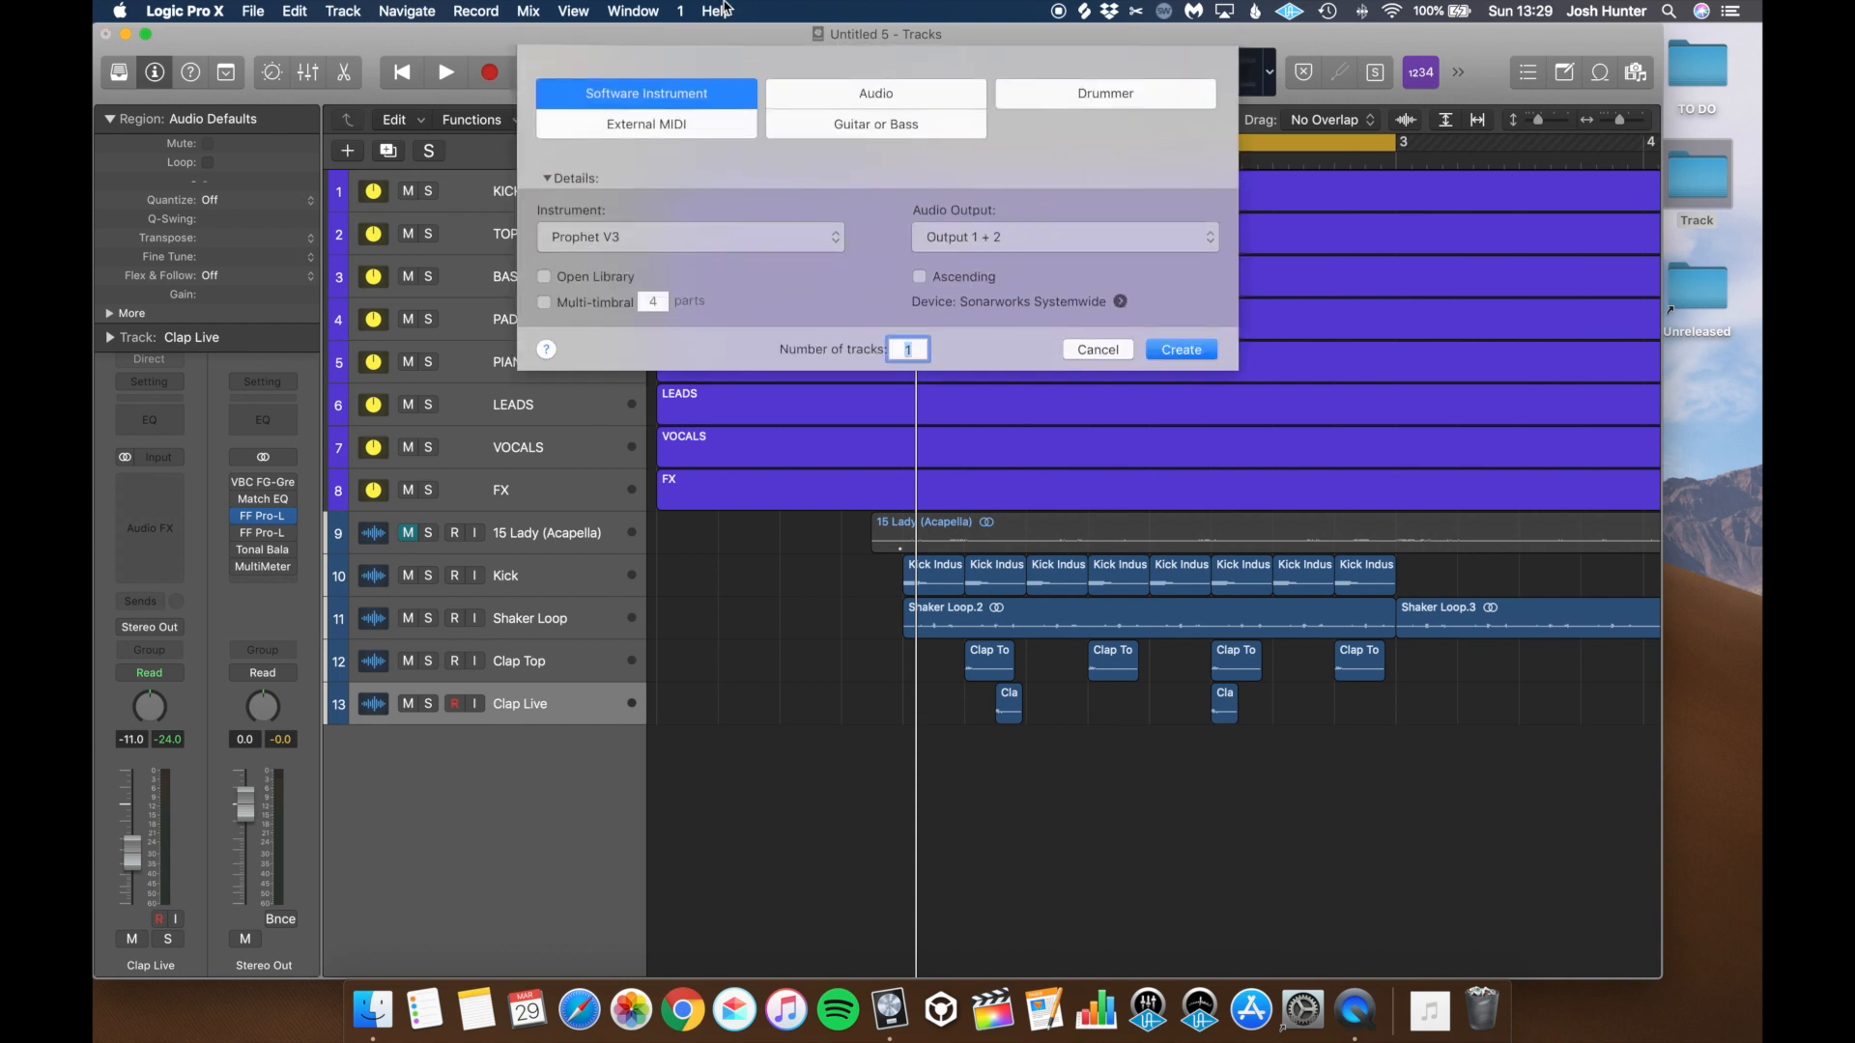
left_click(679, 247)
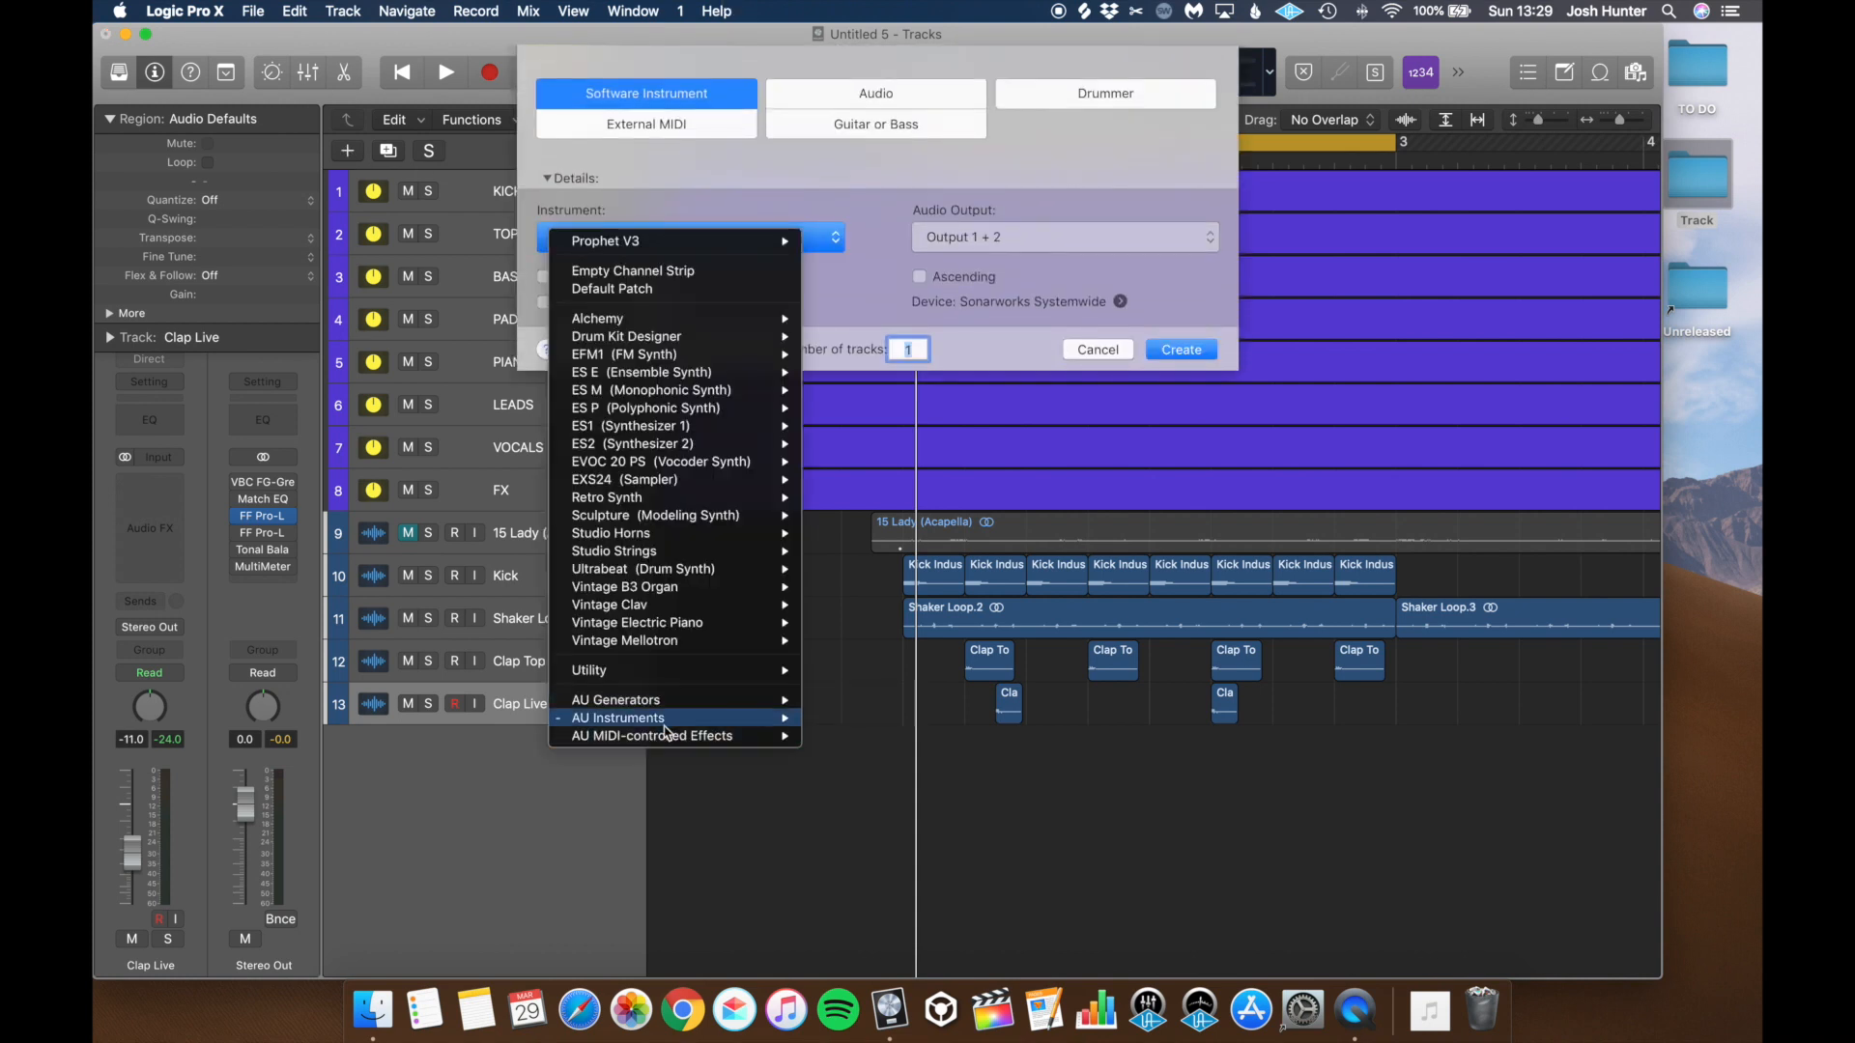
mouse_move(664, 719)
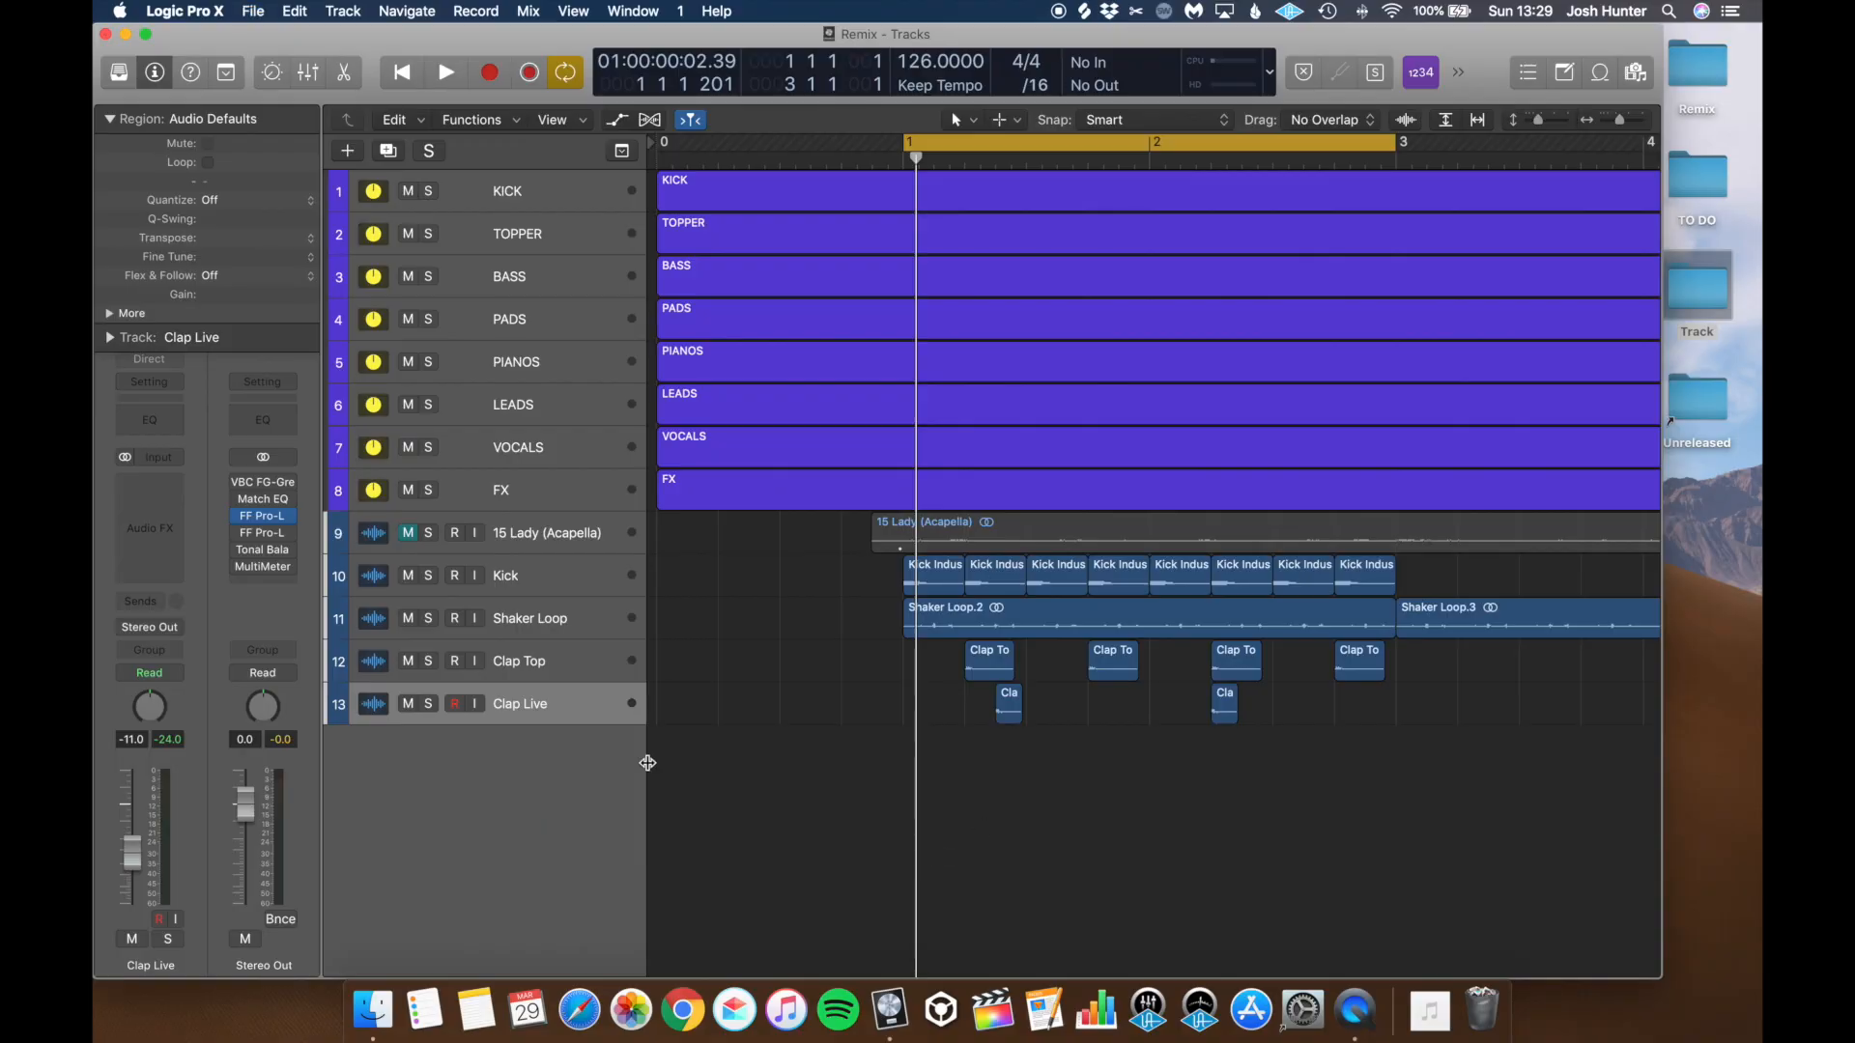
Step: Create a software instrument track using the stereo version of Native Instruments Maschine 2
left_click(350, 154)
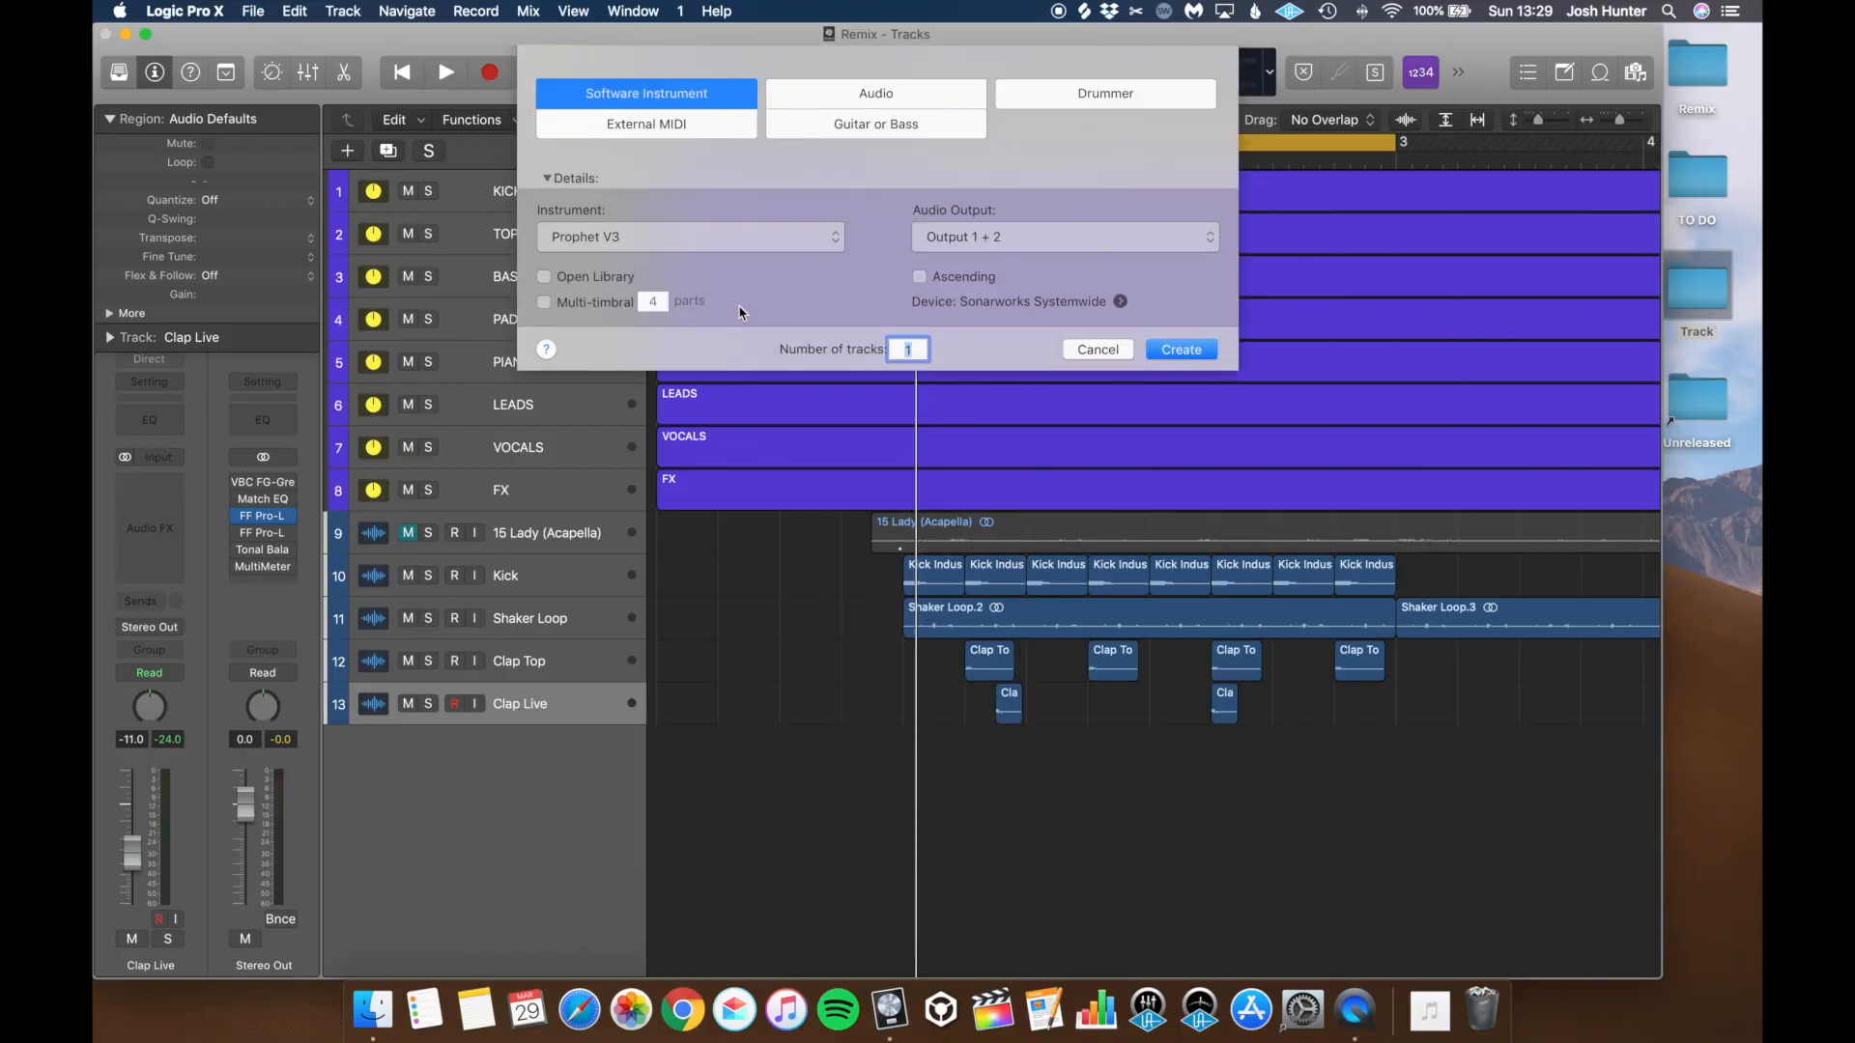
left_click(734, 248)
mouse_move(711, 723)
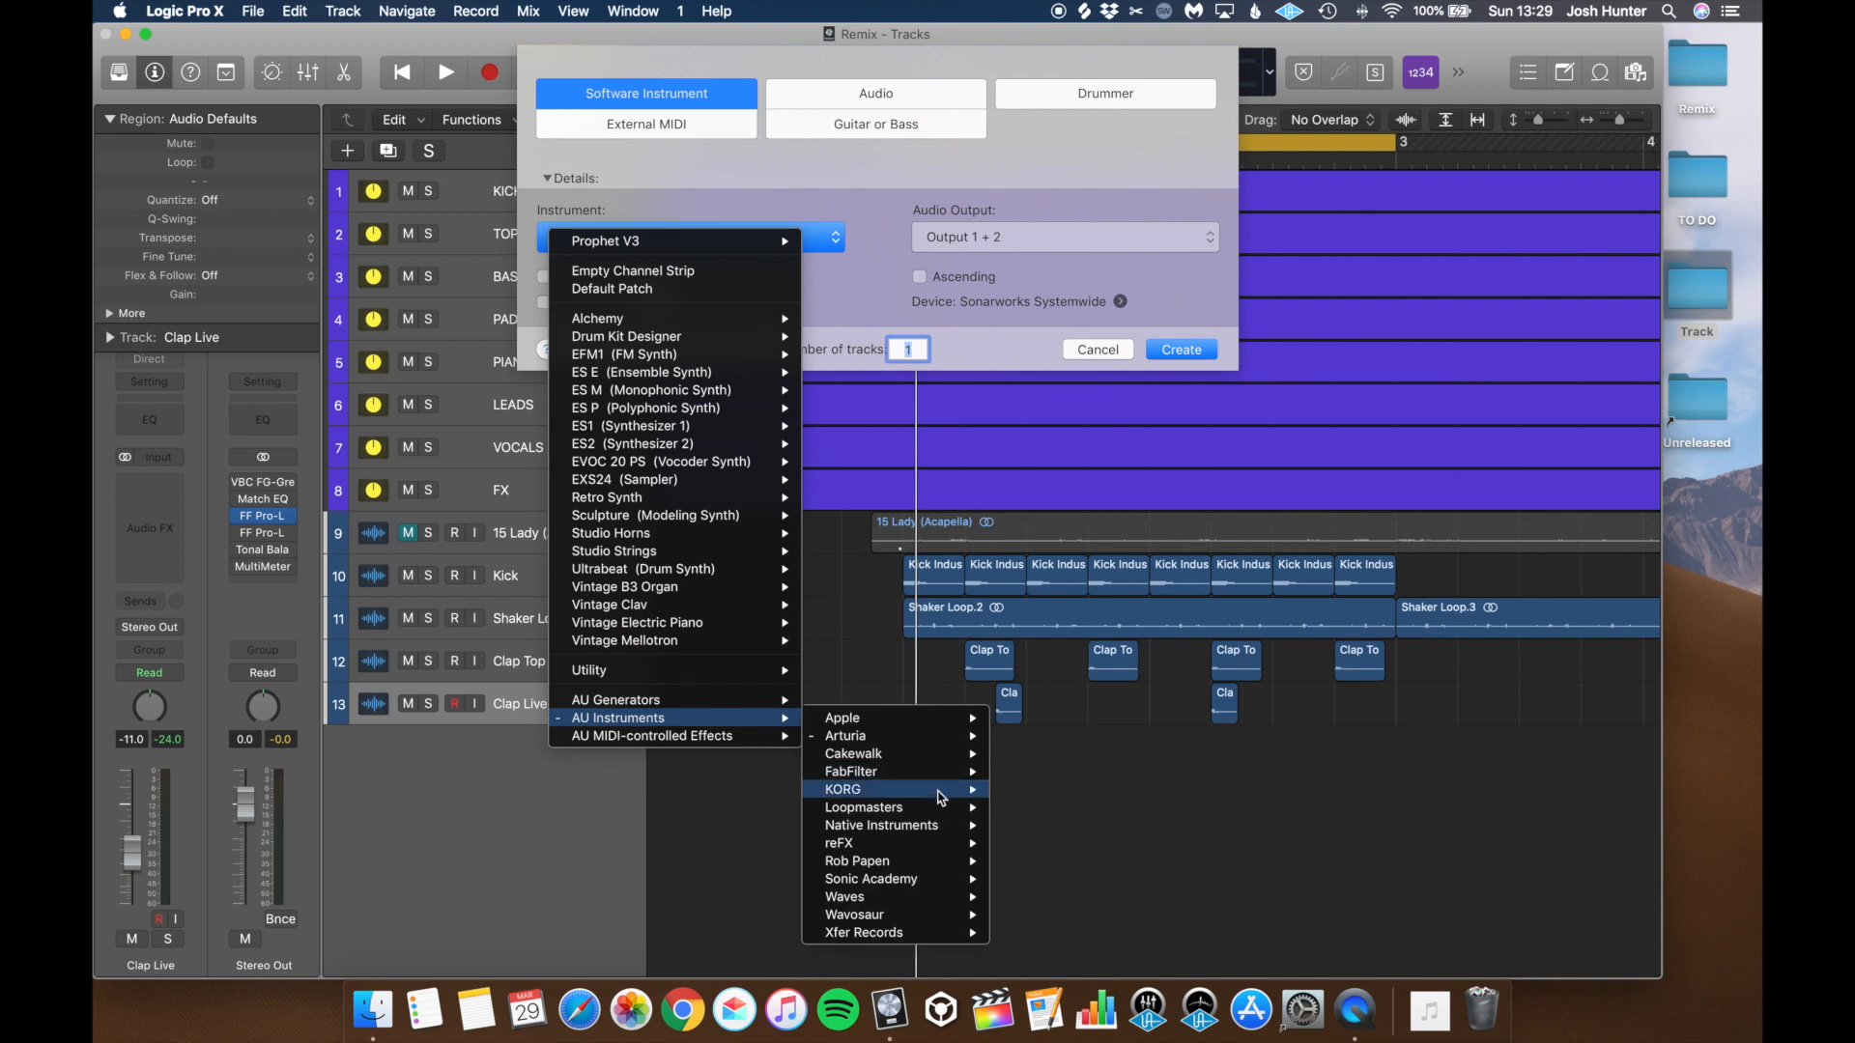
mouse_move(956, 826)
mouse_move(1115, 862)
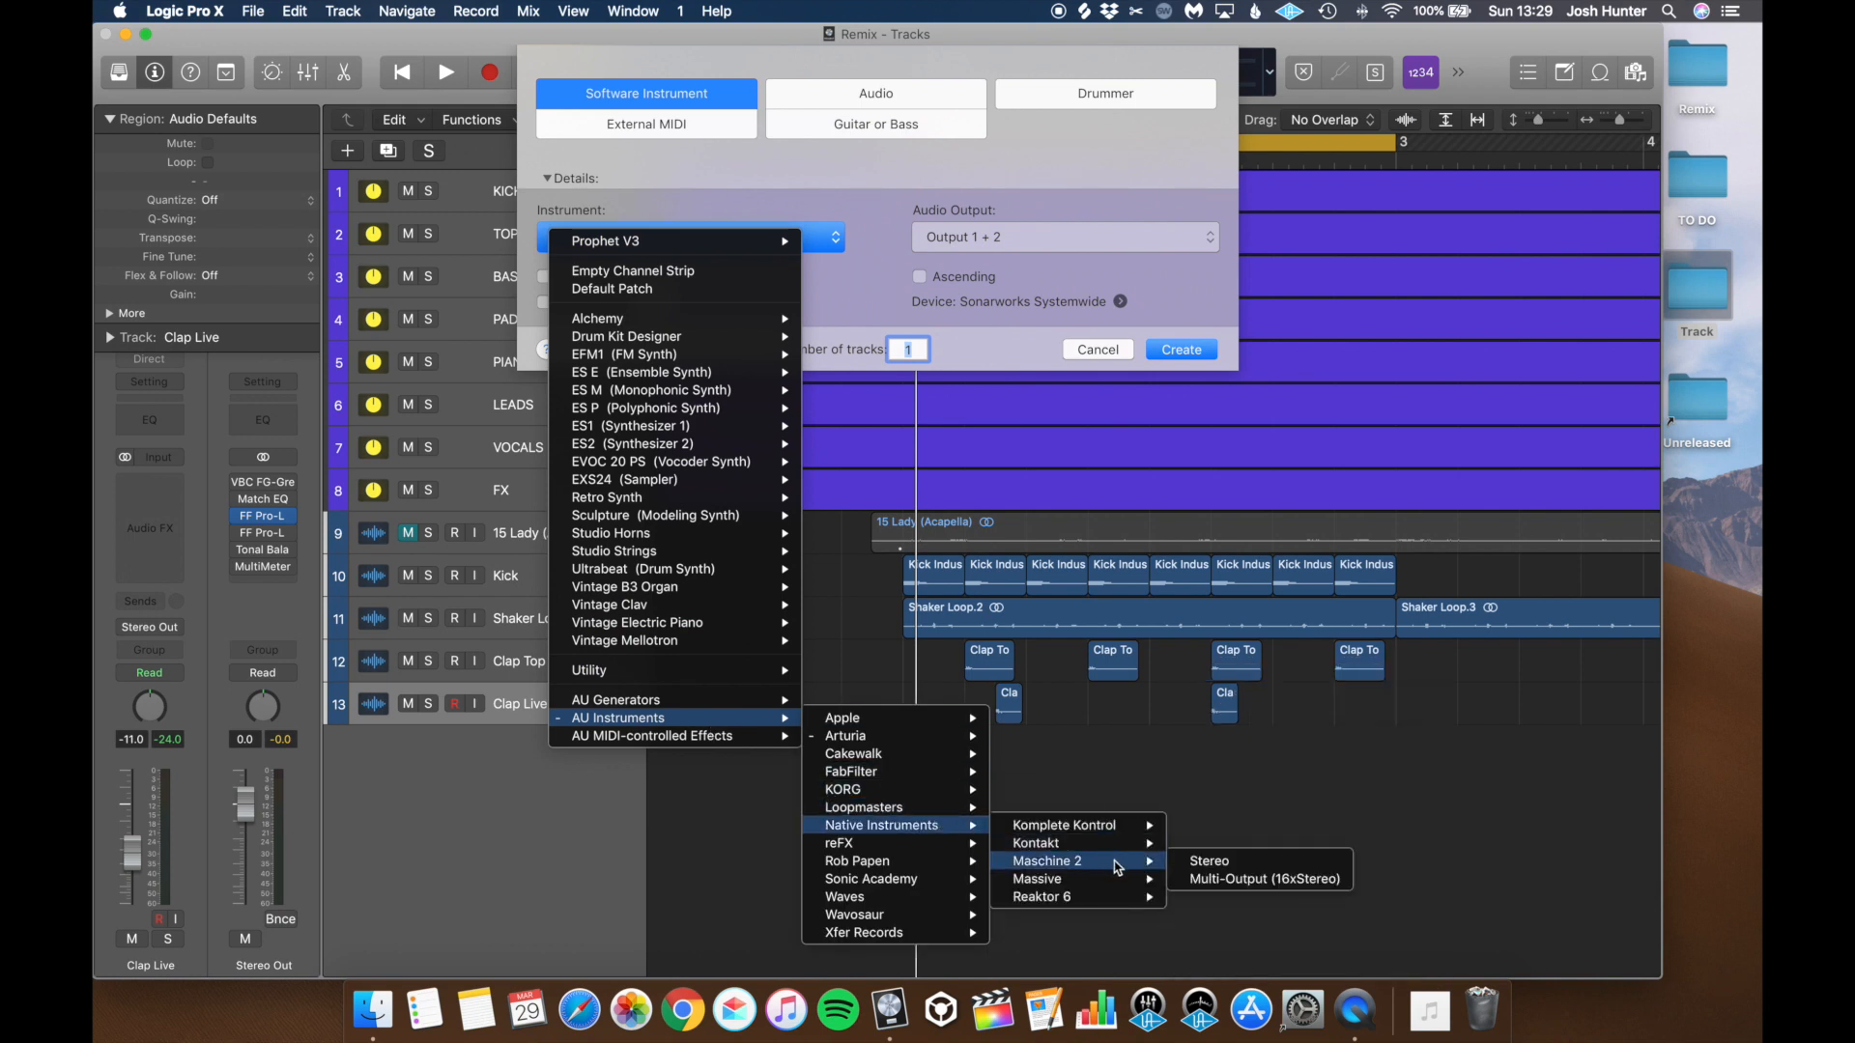
left_click(1268, 863)
left_click(1171, 353)
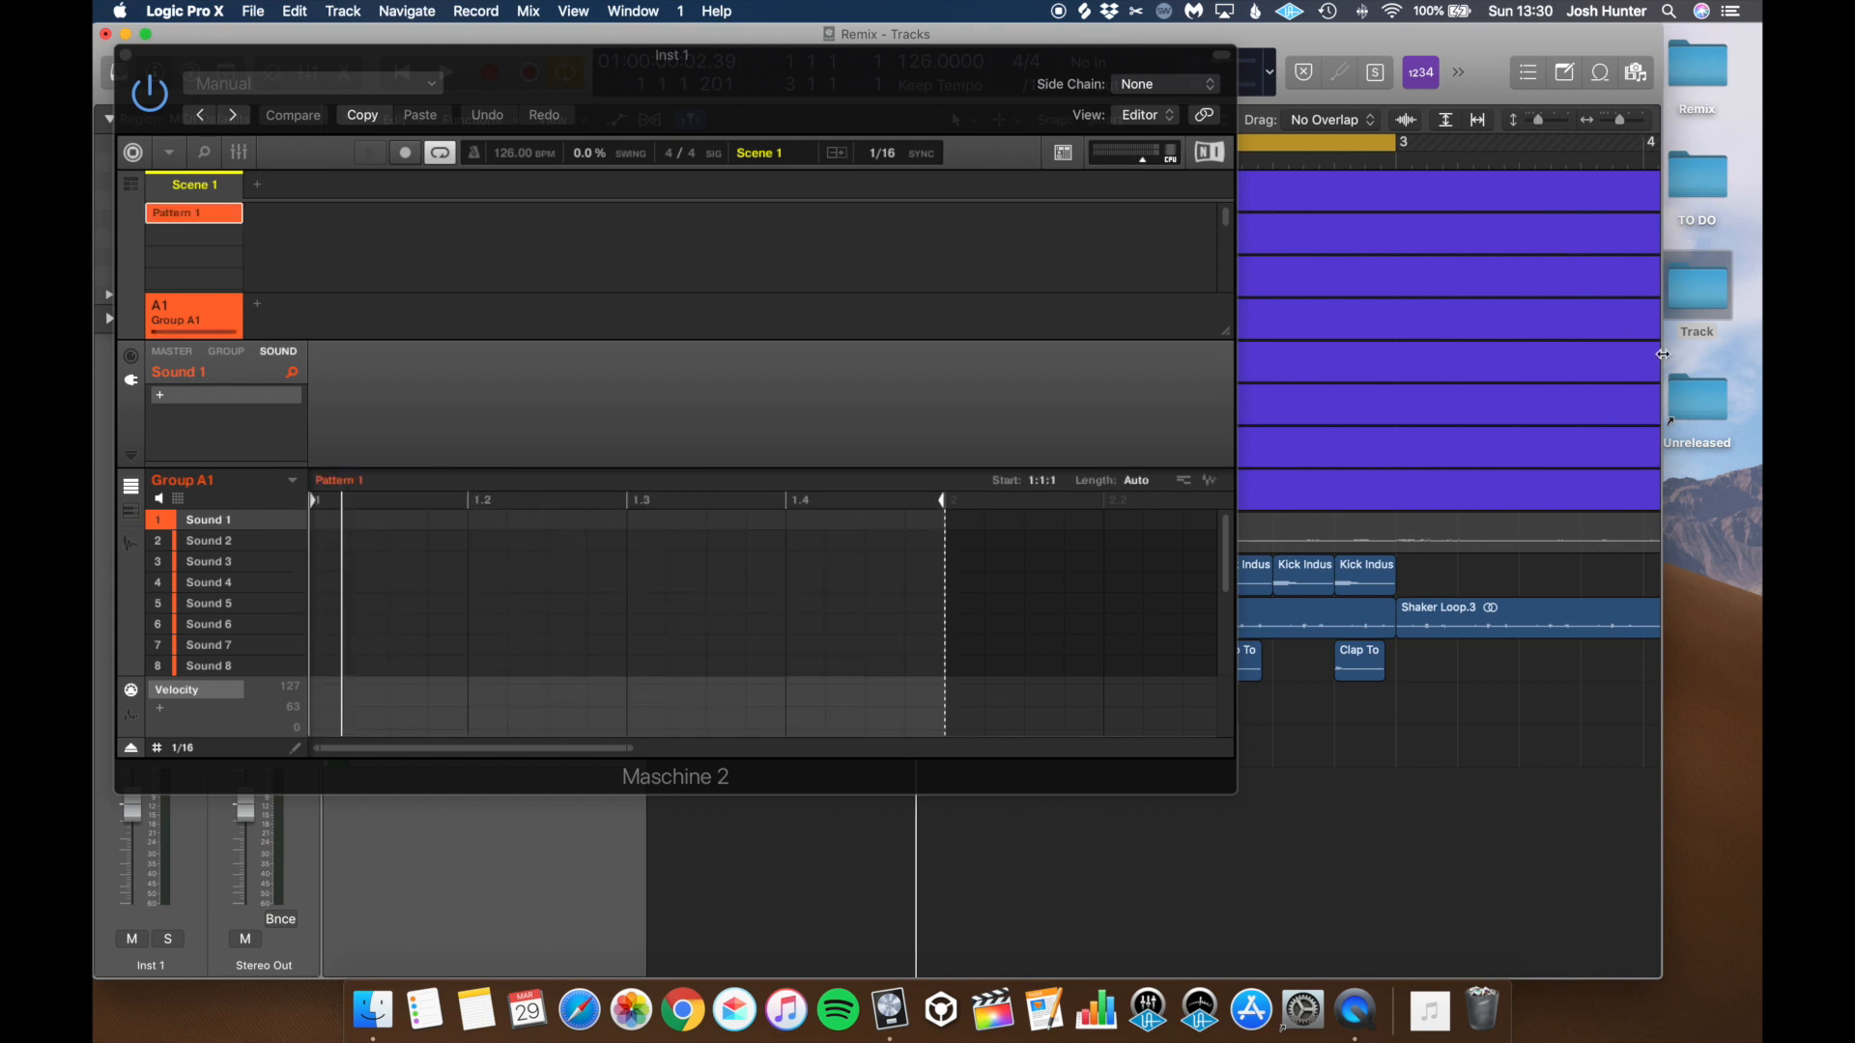
Step: Switch to Finder and load the Hat, Hit, Low Hit, Tom and woodblock samples from the Drums folder into Maschine's sounds 1 to 5, and close the plug-in
double_click(1720, 278)
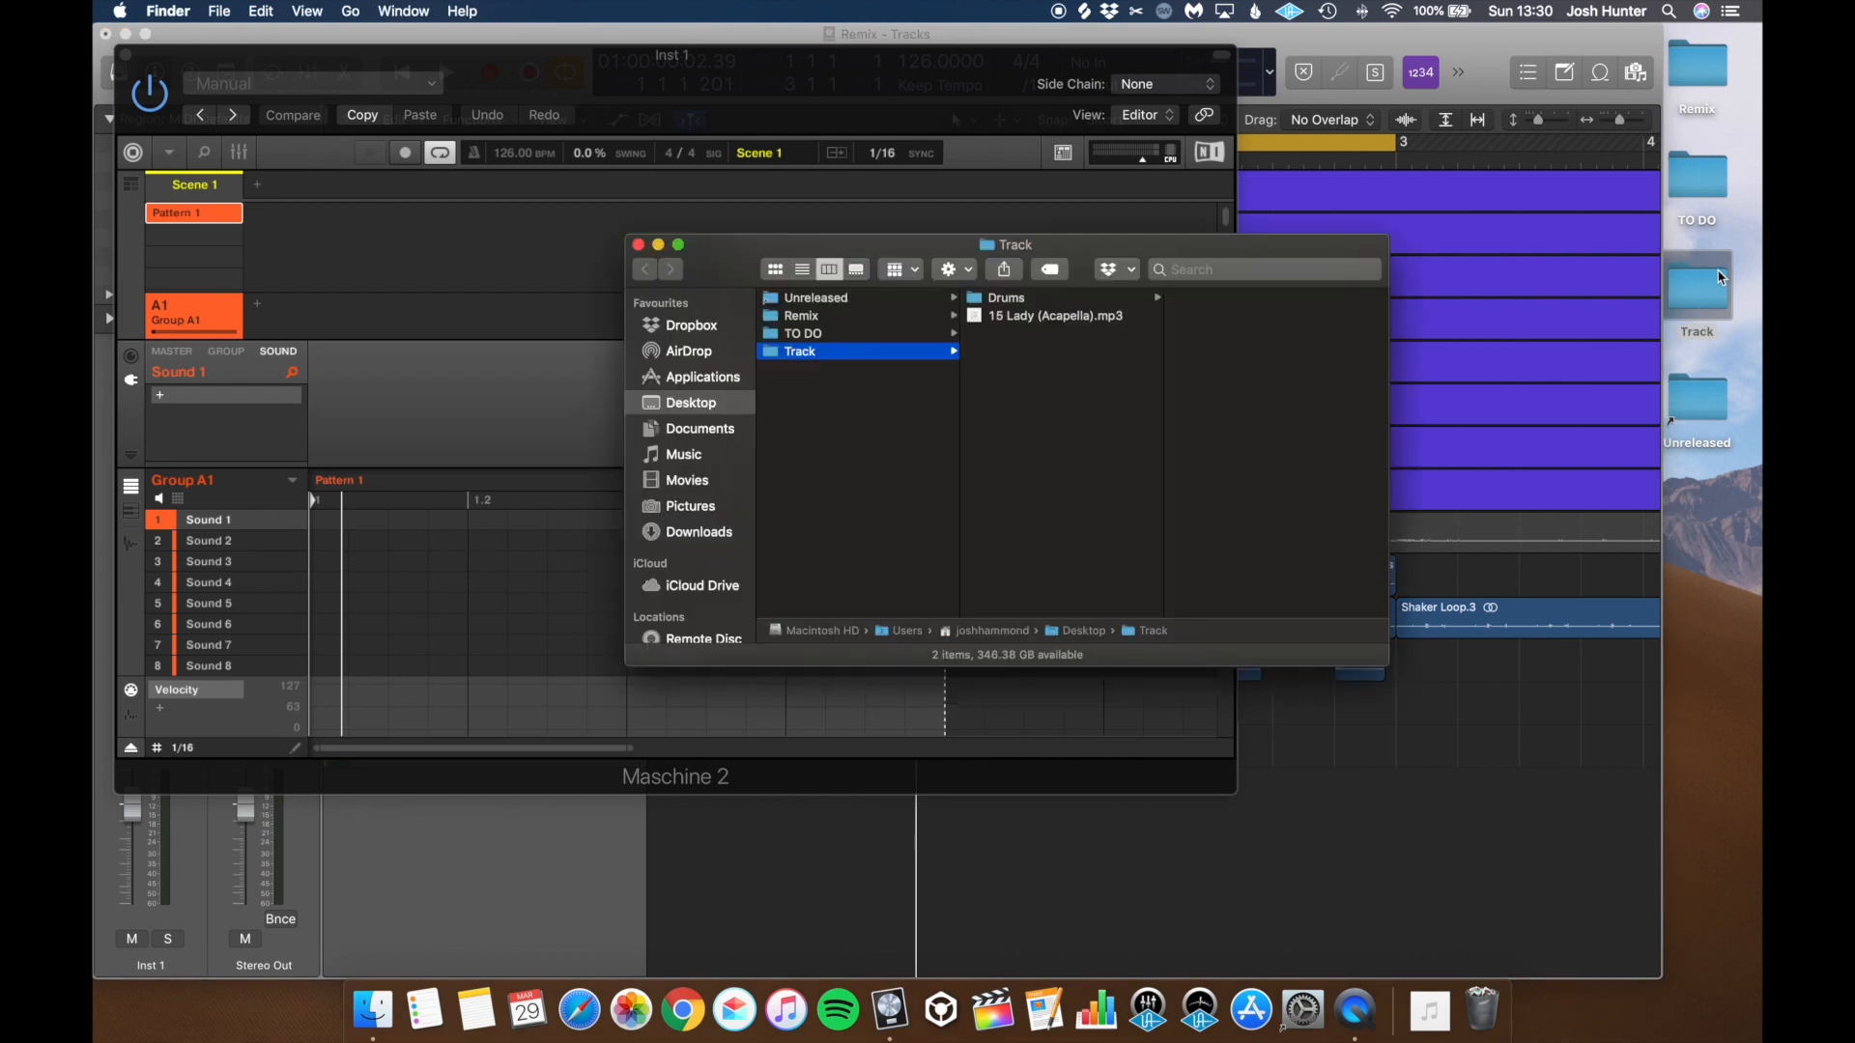
left_click(1008, 298)
left_click(1207, 310)
left_click(1101, 356)
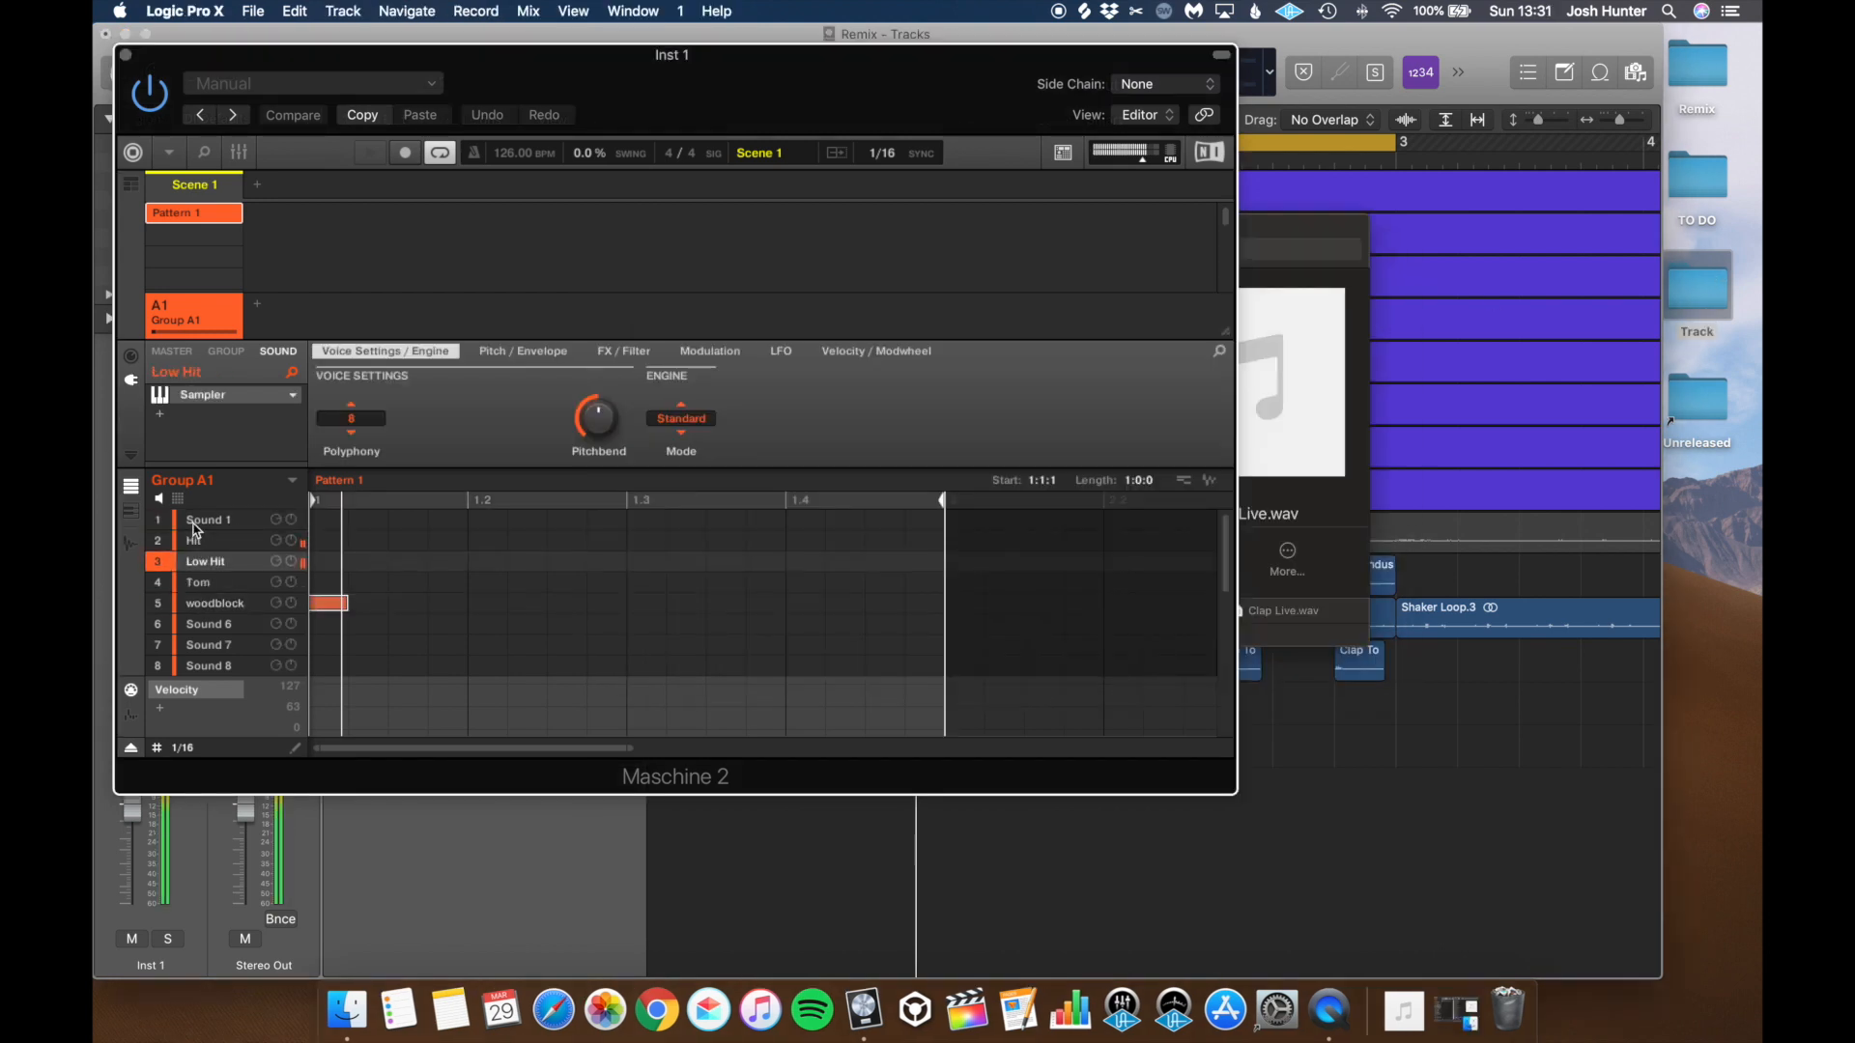
left_click(524, 109)
key("super+w")
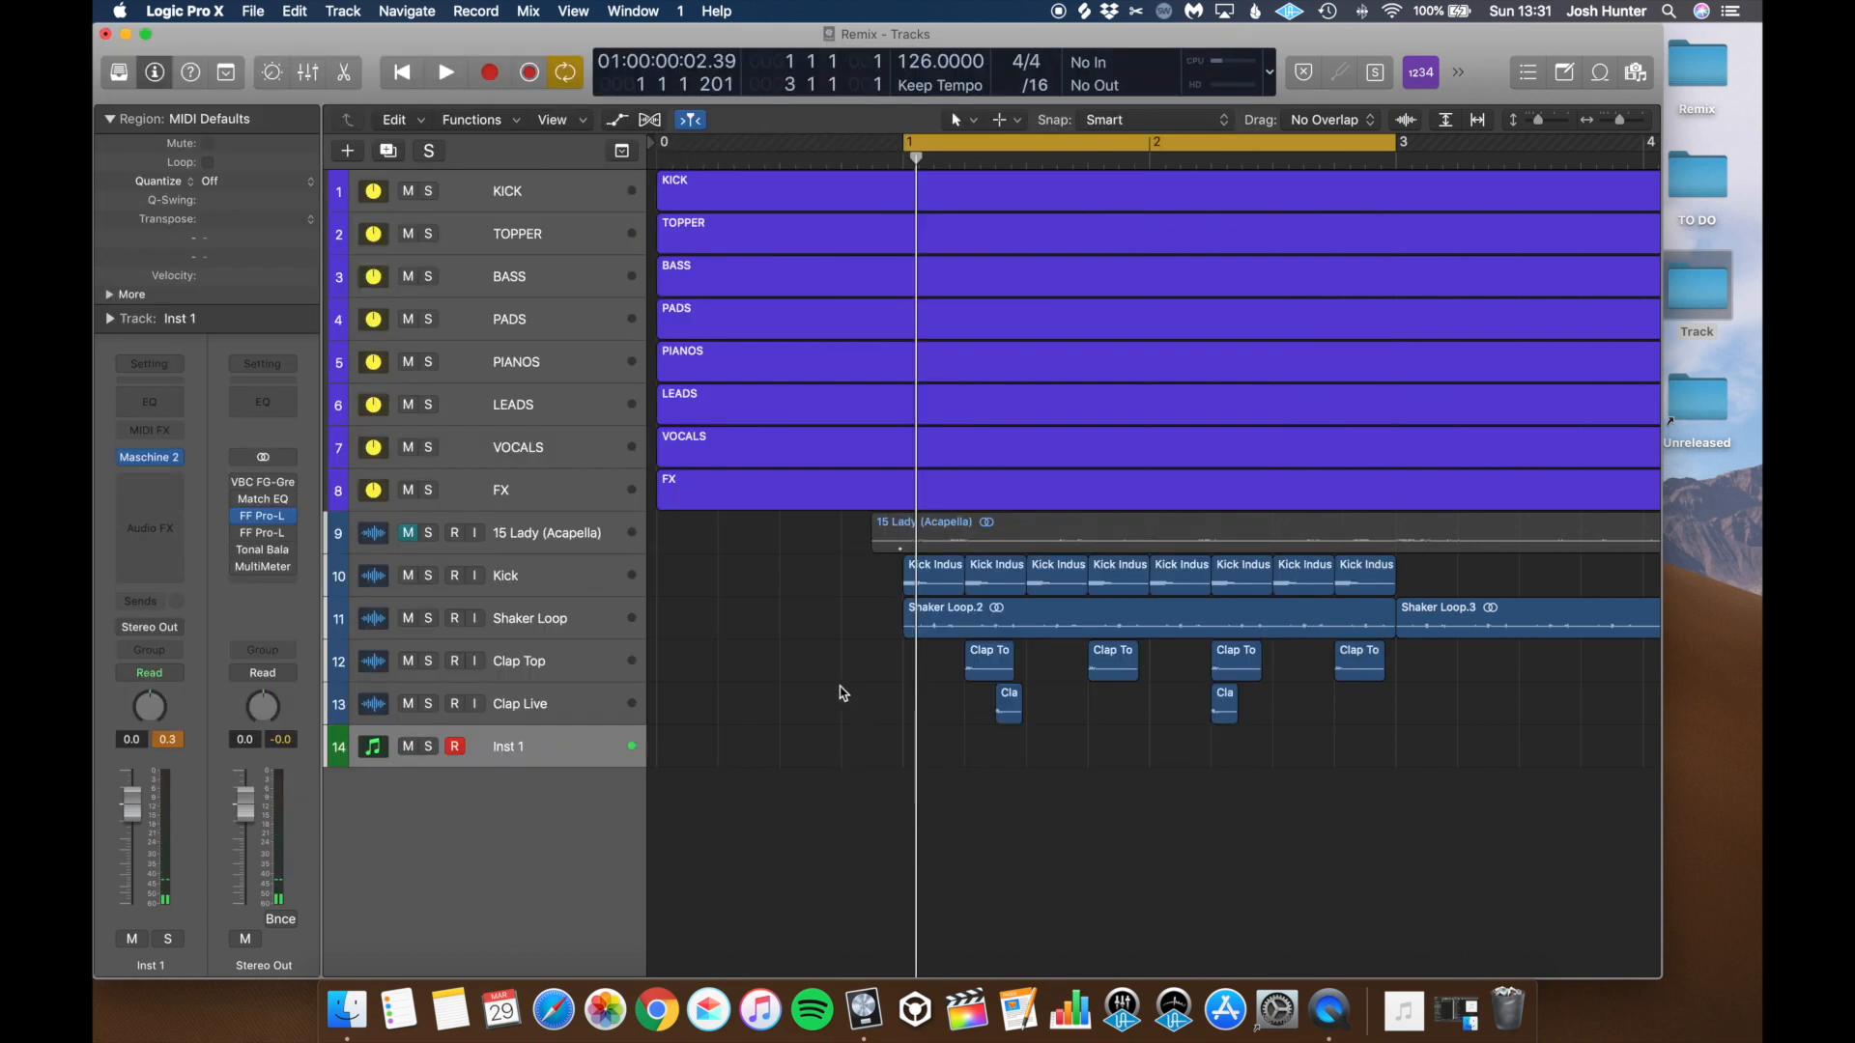
Step: Start playback, unmute the 15 Lady (Acapella) track and slightly lower its volume
key("space")
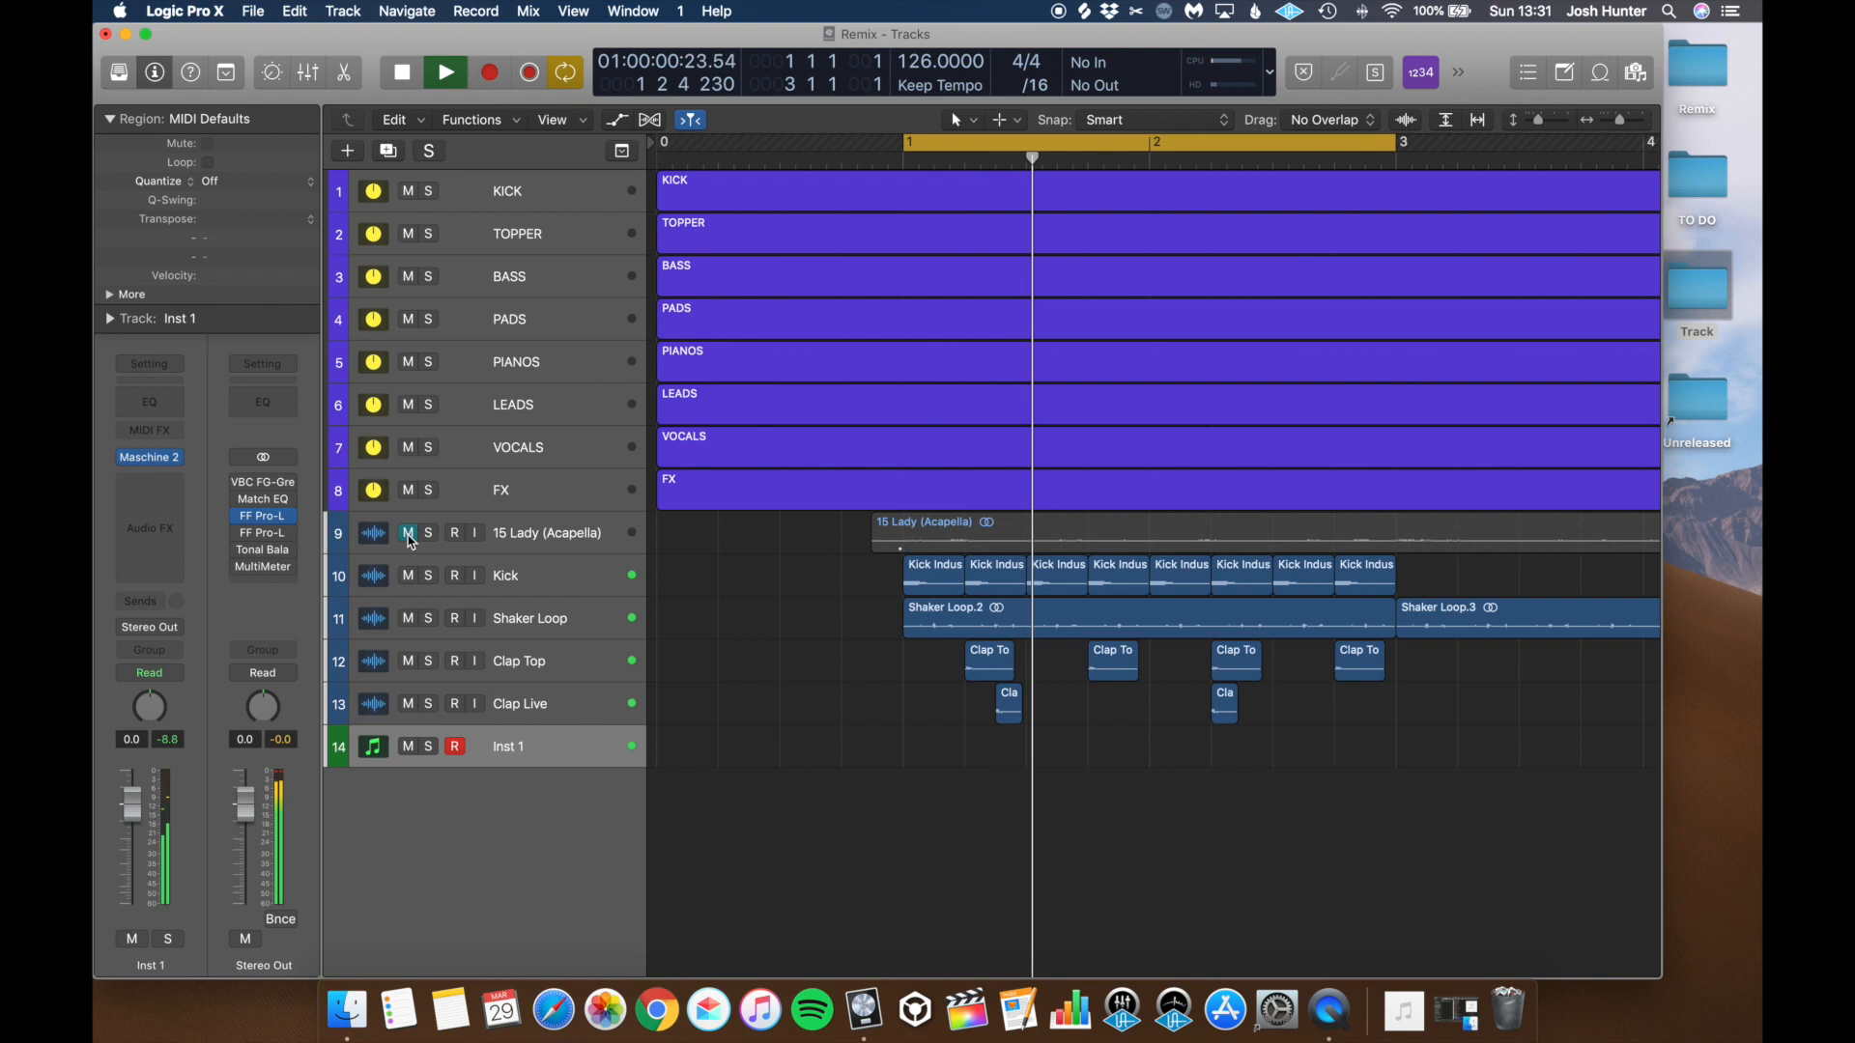
left_click(410, 535)
left_click(530, 537)
left_click_drag(132, 803, 132, 807)
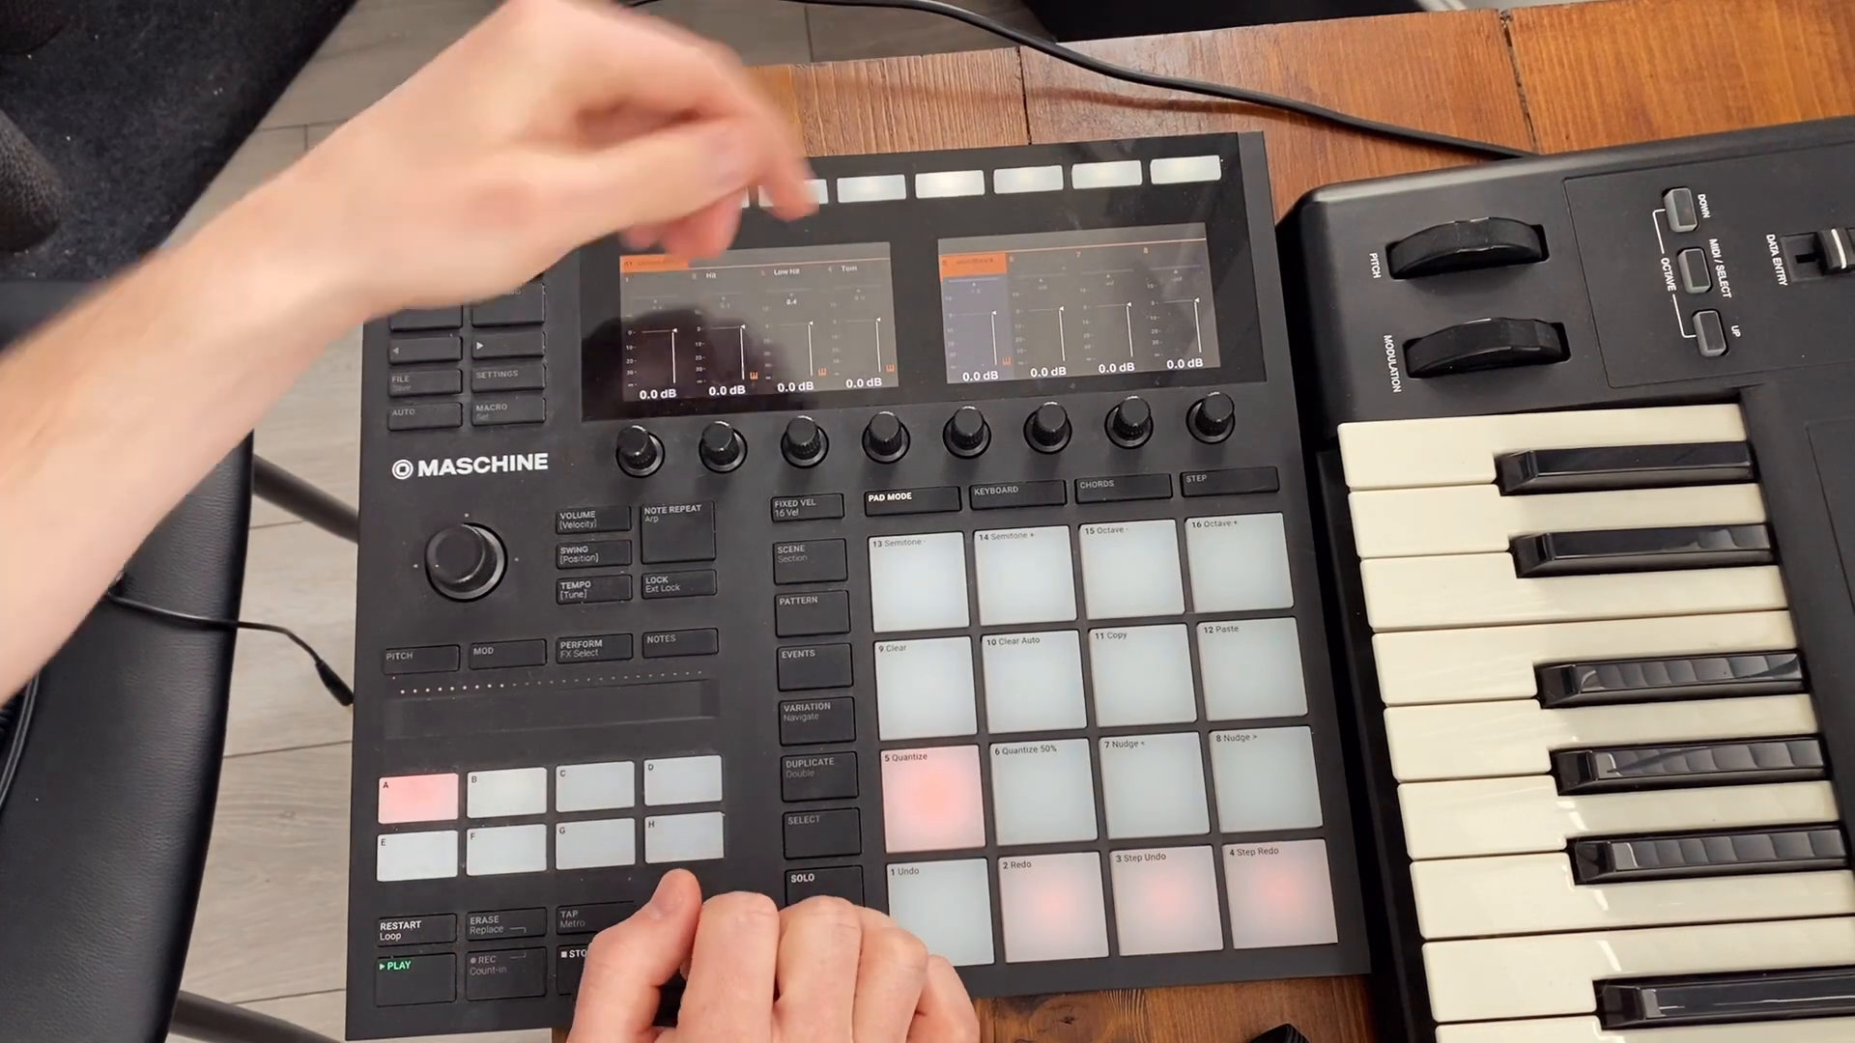
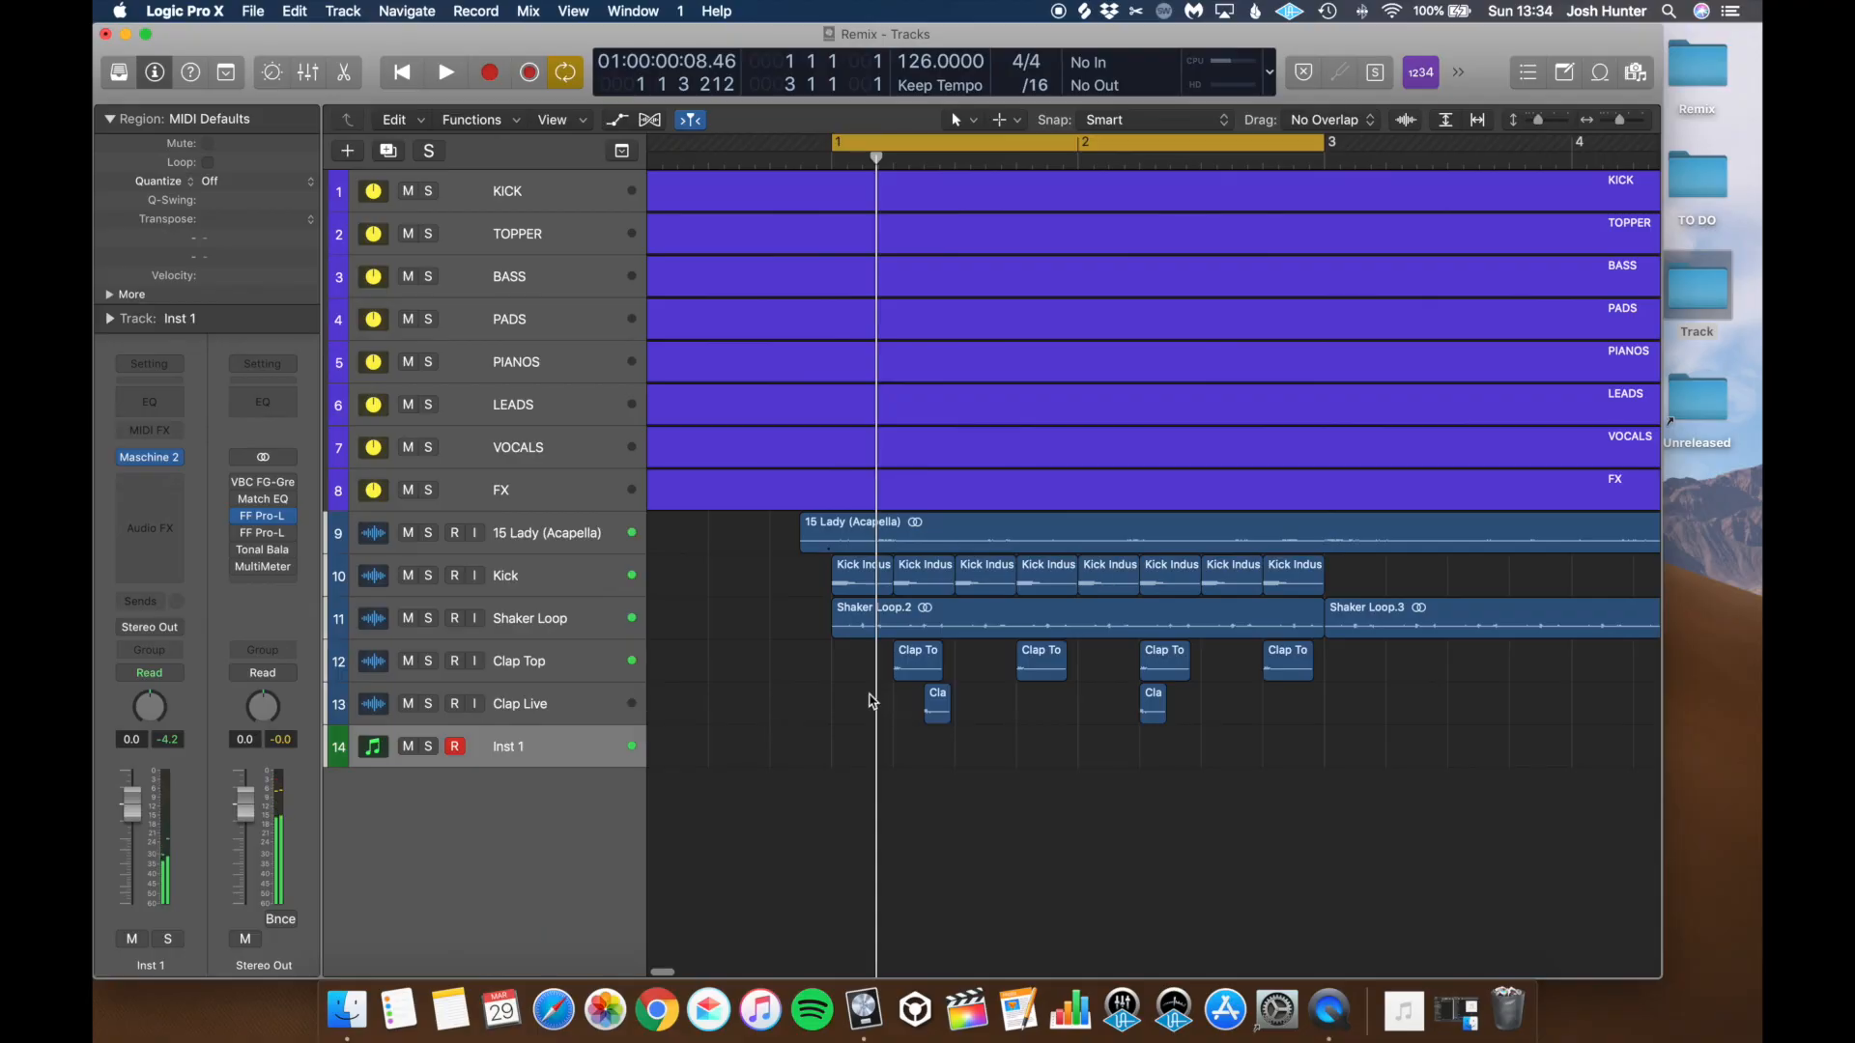
Step: Reopen Maschine 2 and load Clap Live.wav and Clap Top.wav from the Finder Drums folder into sounds 6 and 7
left_click(153, 459)
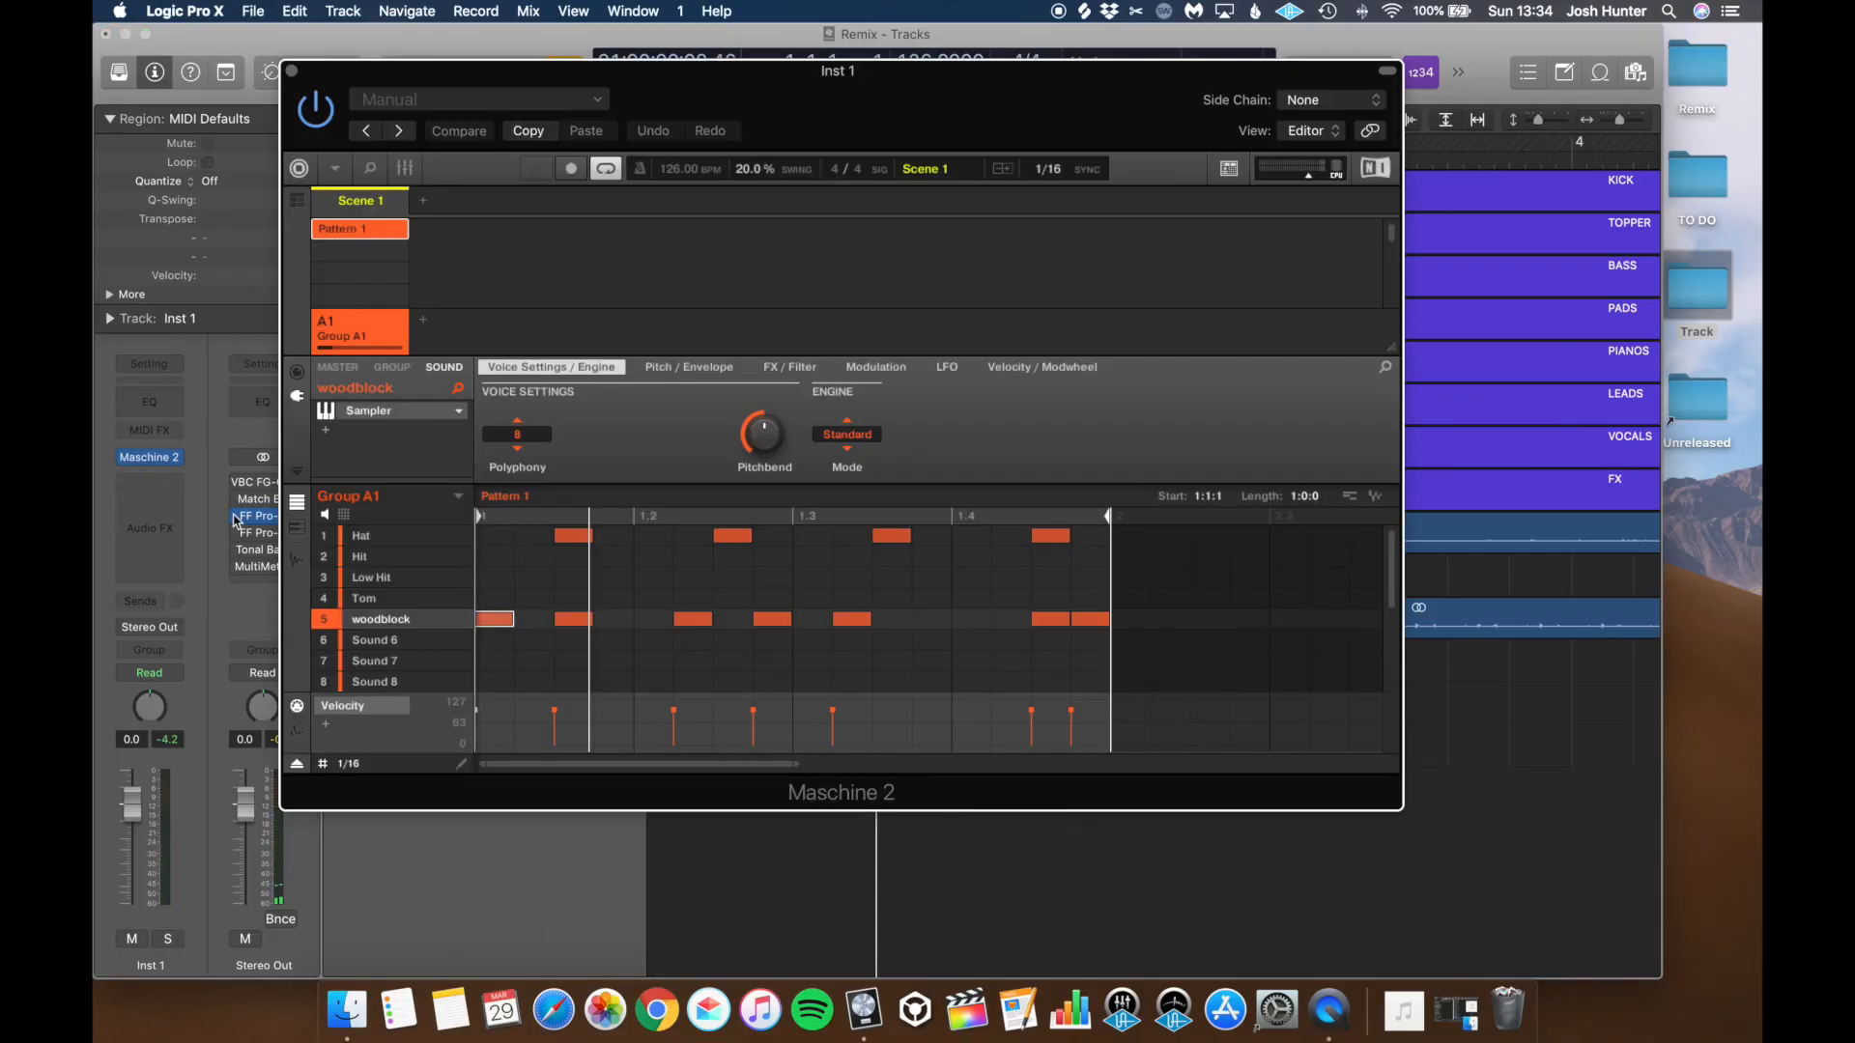
double_click(1702, 290)
left_click(1043, 318)
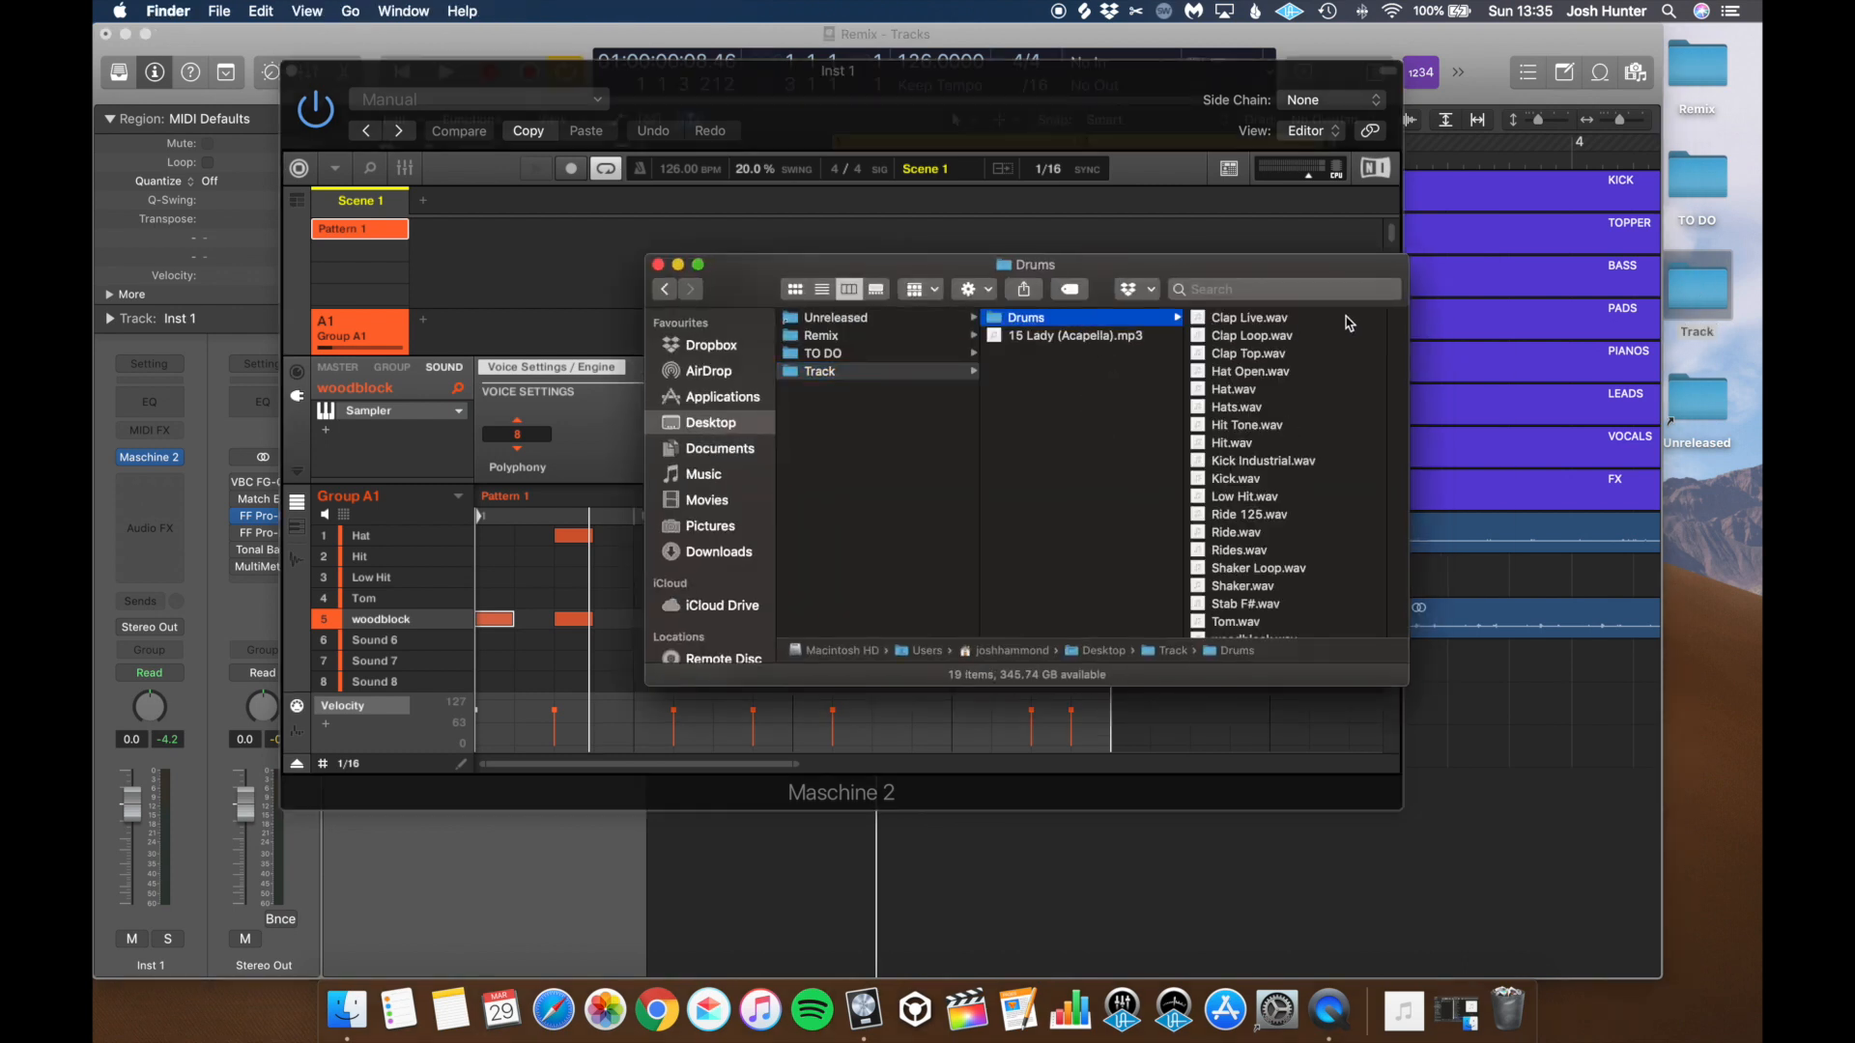
left_click(1128, 320)
left_click_drag(1072, 322, 382, 639)
left_click(1087, 374)
left_click(1048, 353)
key("space")
key("space")
left_click_drag(1046, 351, 404, 662)
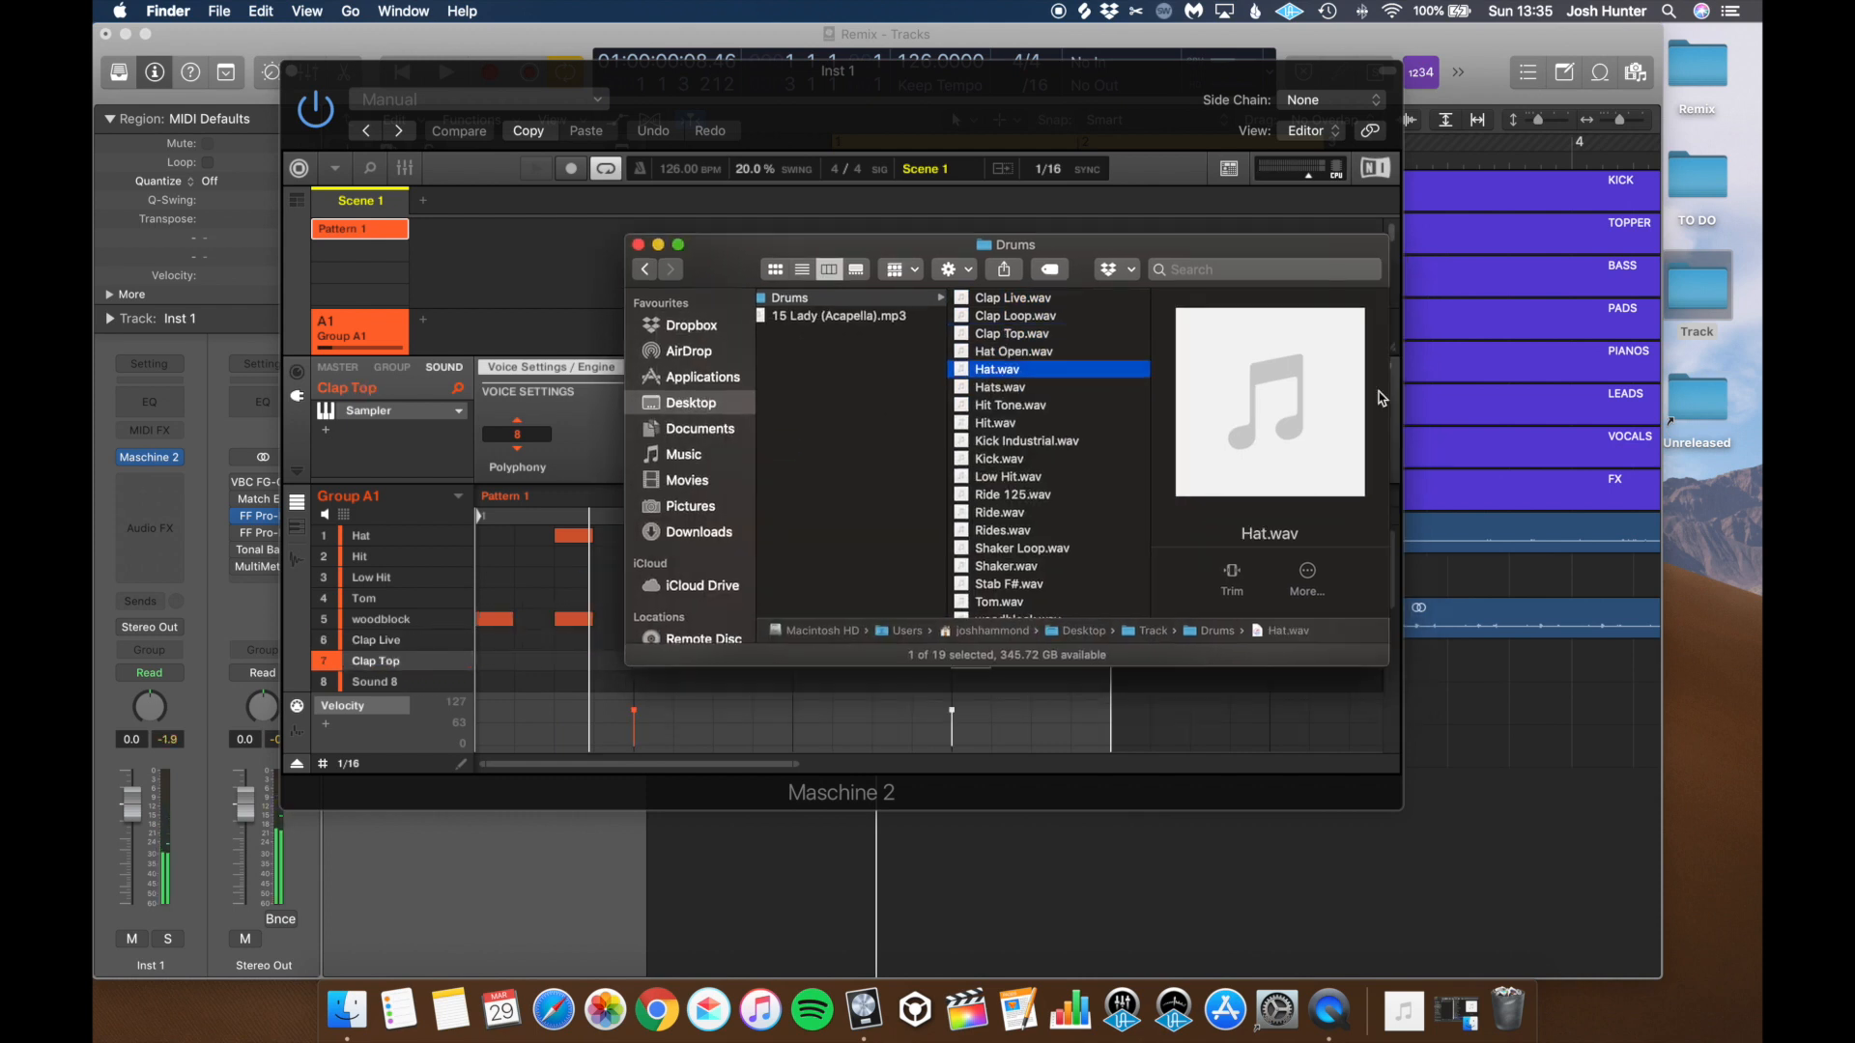
Step: Mute the Clap Top and Clap Live audio tracks, and extend the kick regions and cycle range to bar 5 for playback
left_click(577, 276)
key("space")
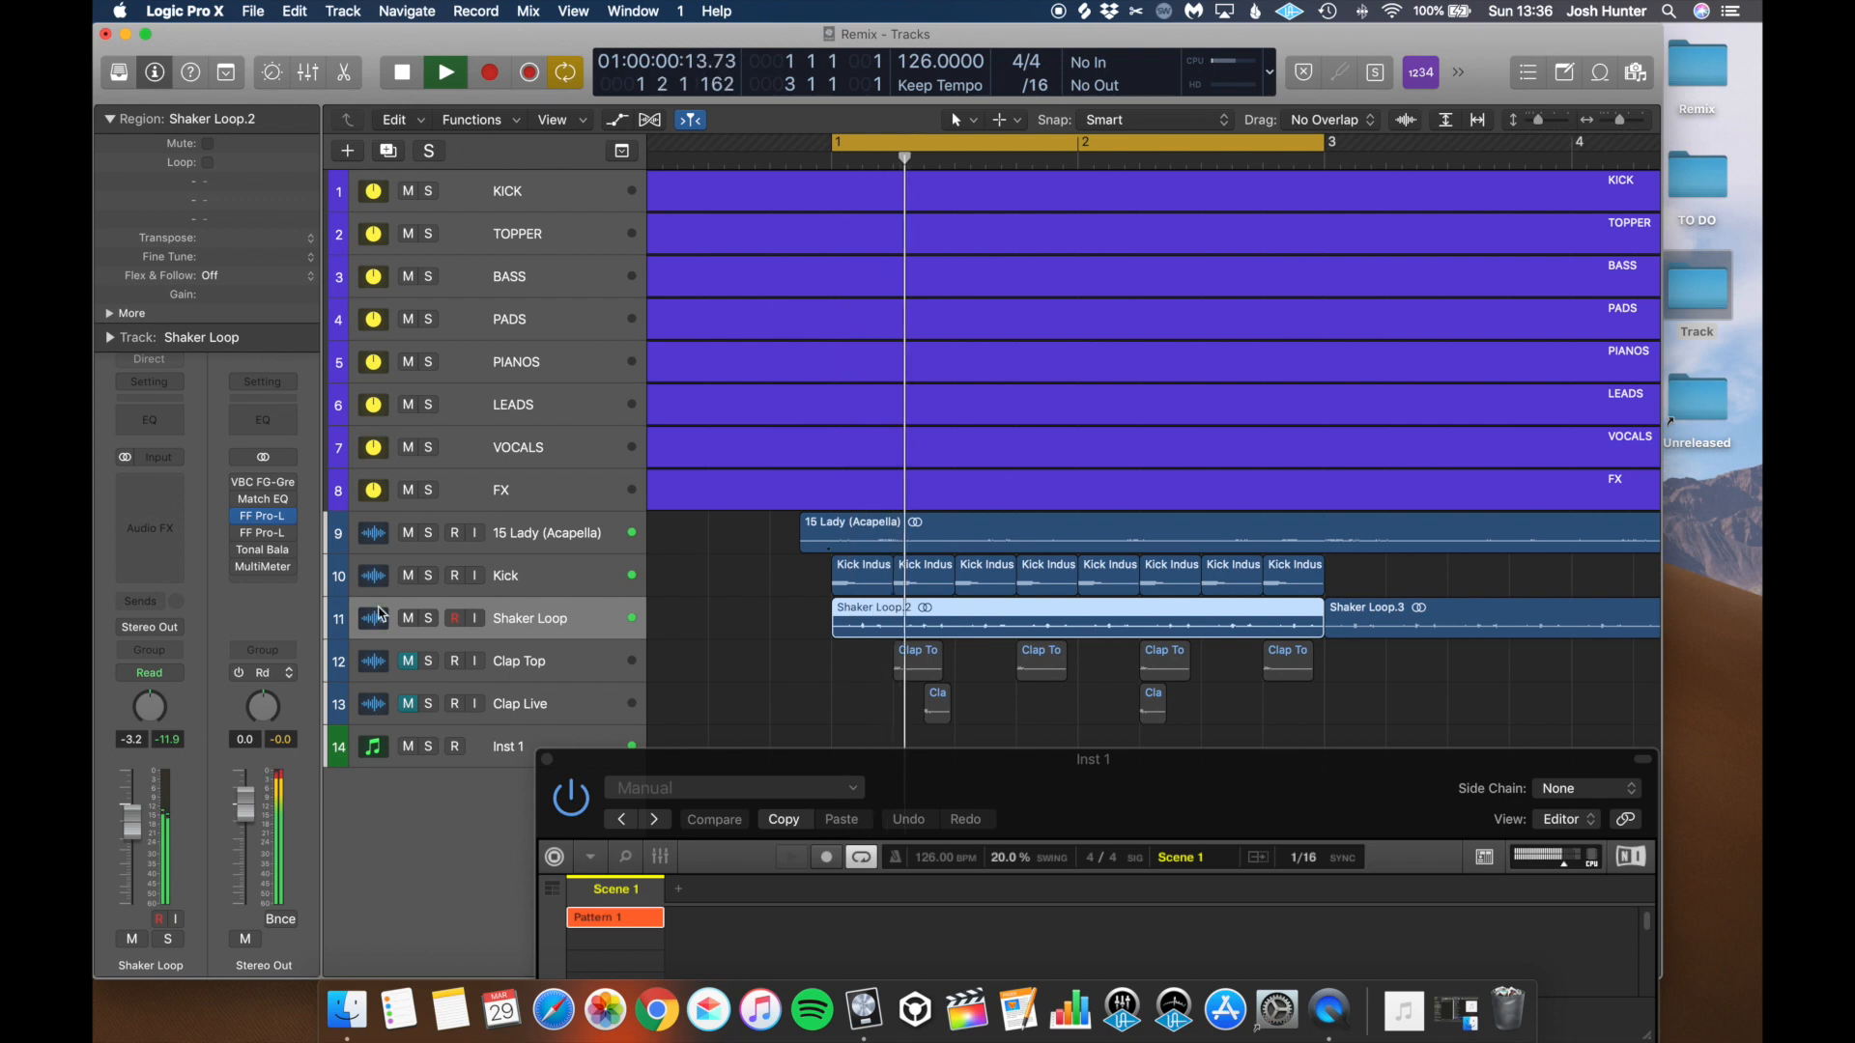
key("space")
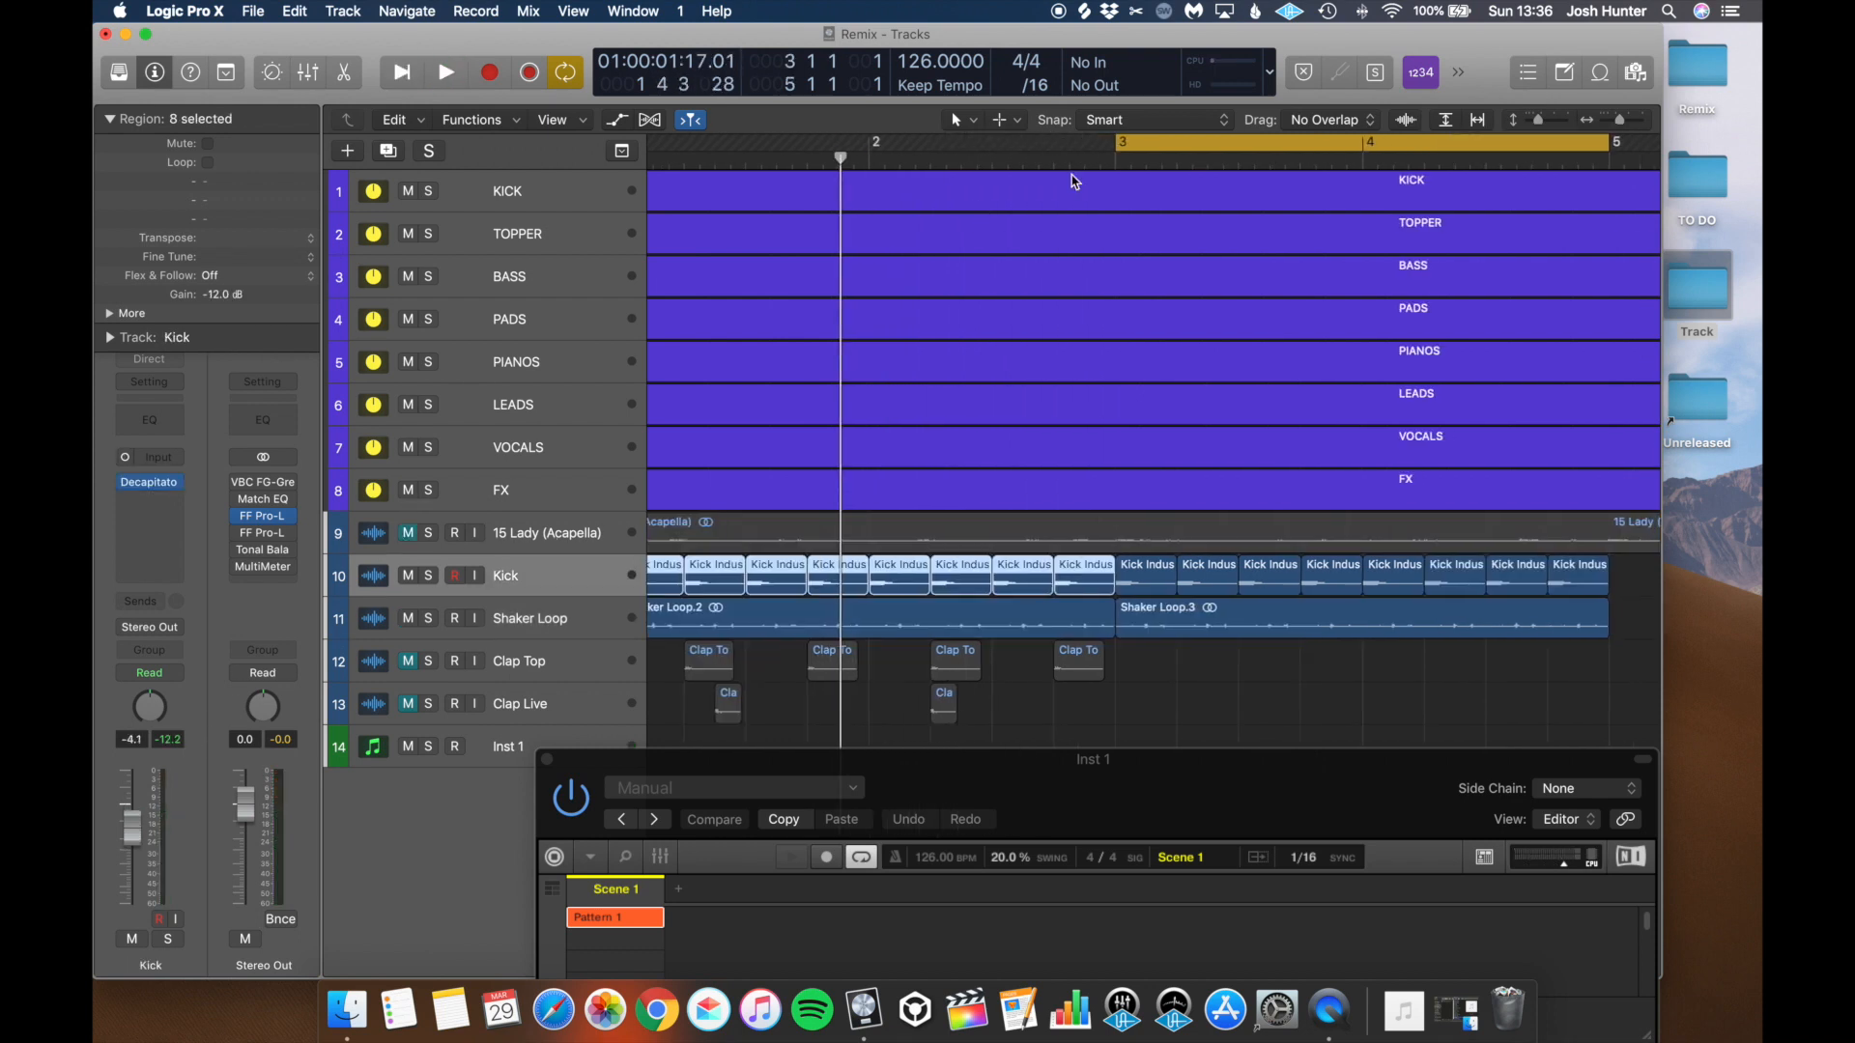
key("space")
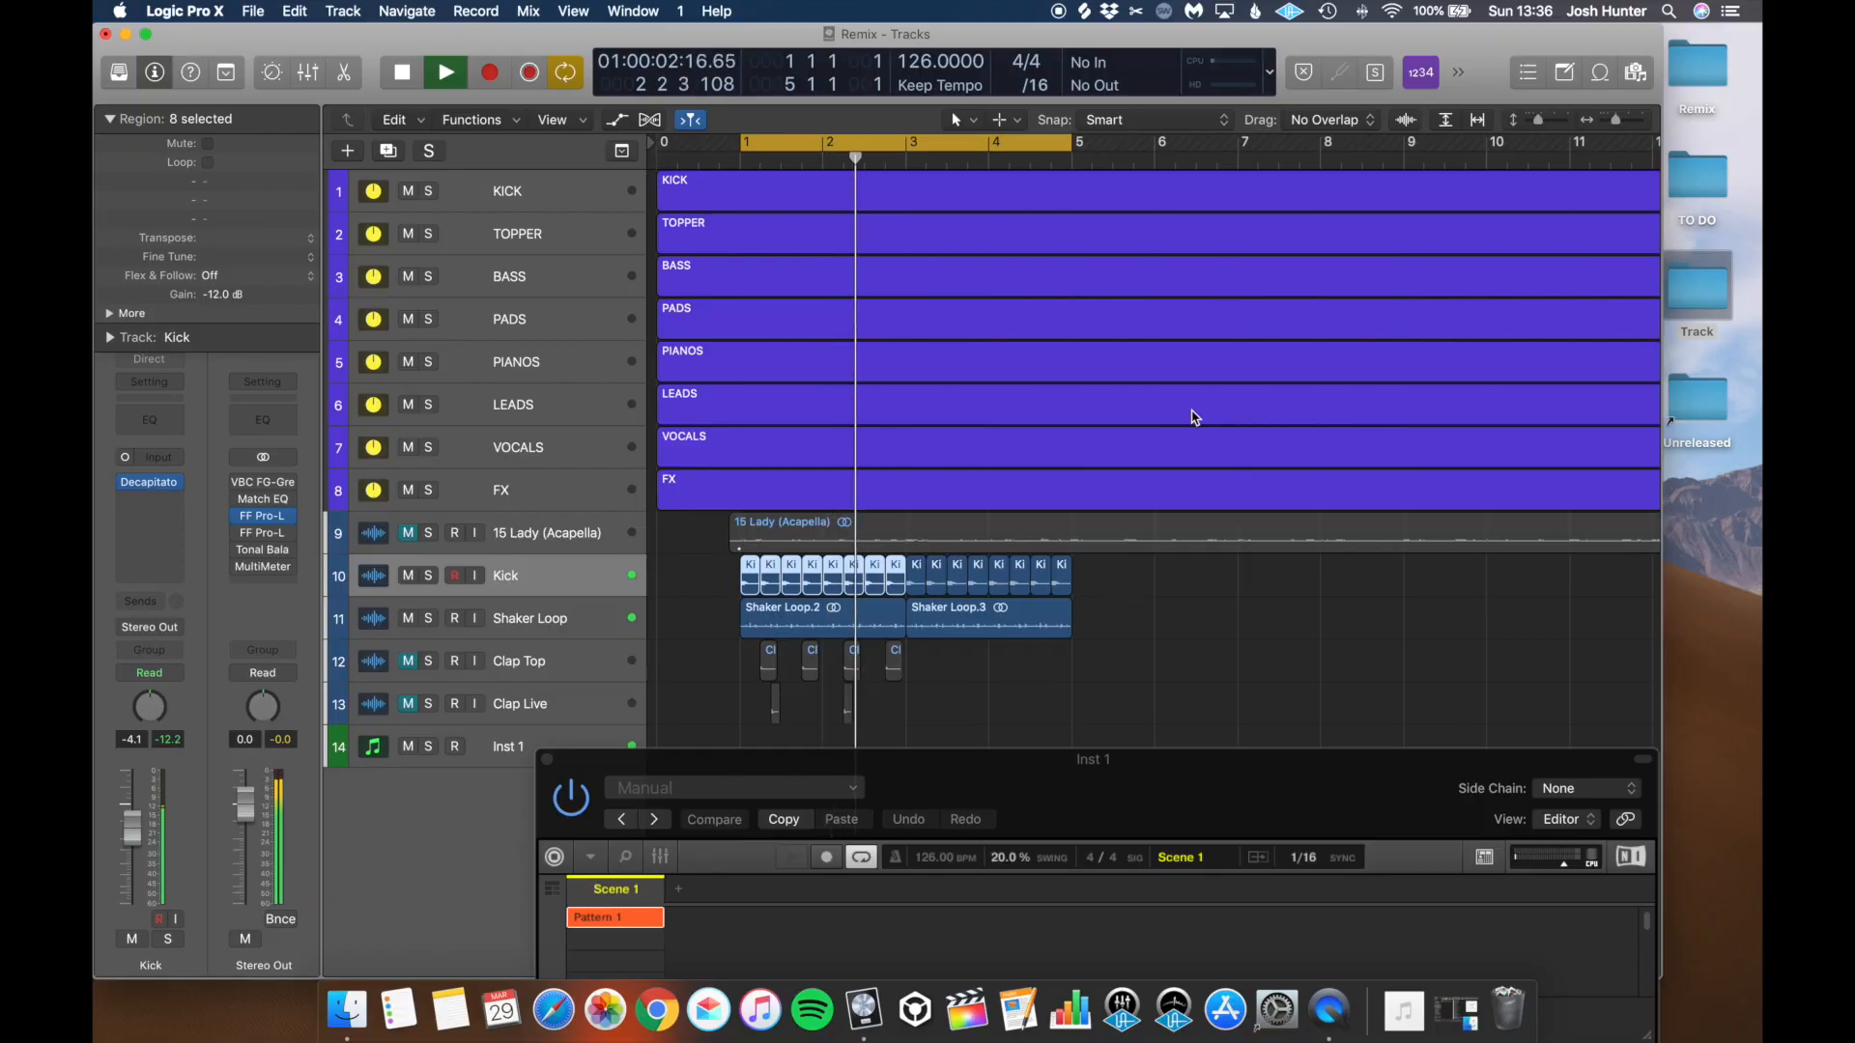
Step: Copy all the notes of Maschine's Pattern 1 from bar 1 to bar 2
left_click_drag(1149, 778, 926, 55)
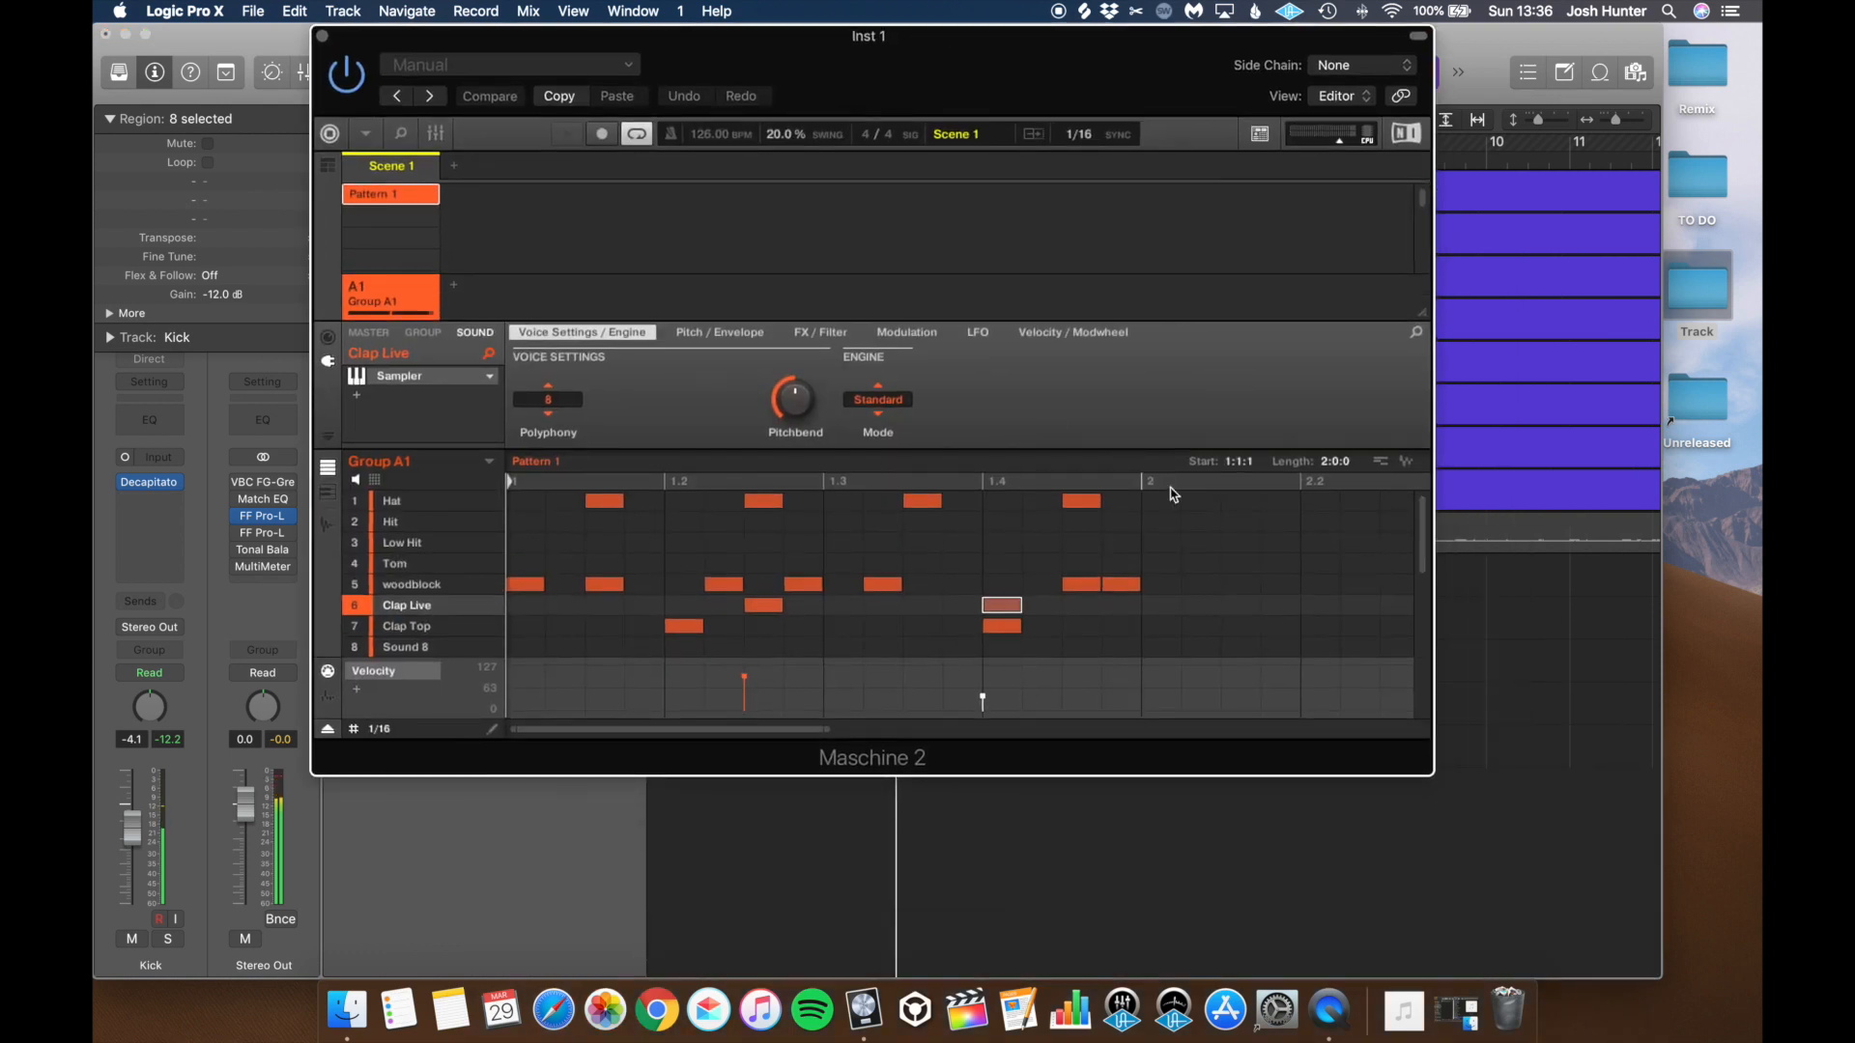
left_click(1213, 567)
key("super+a")
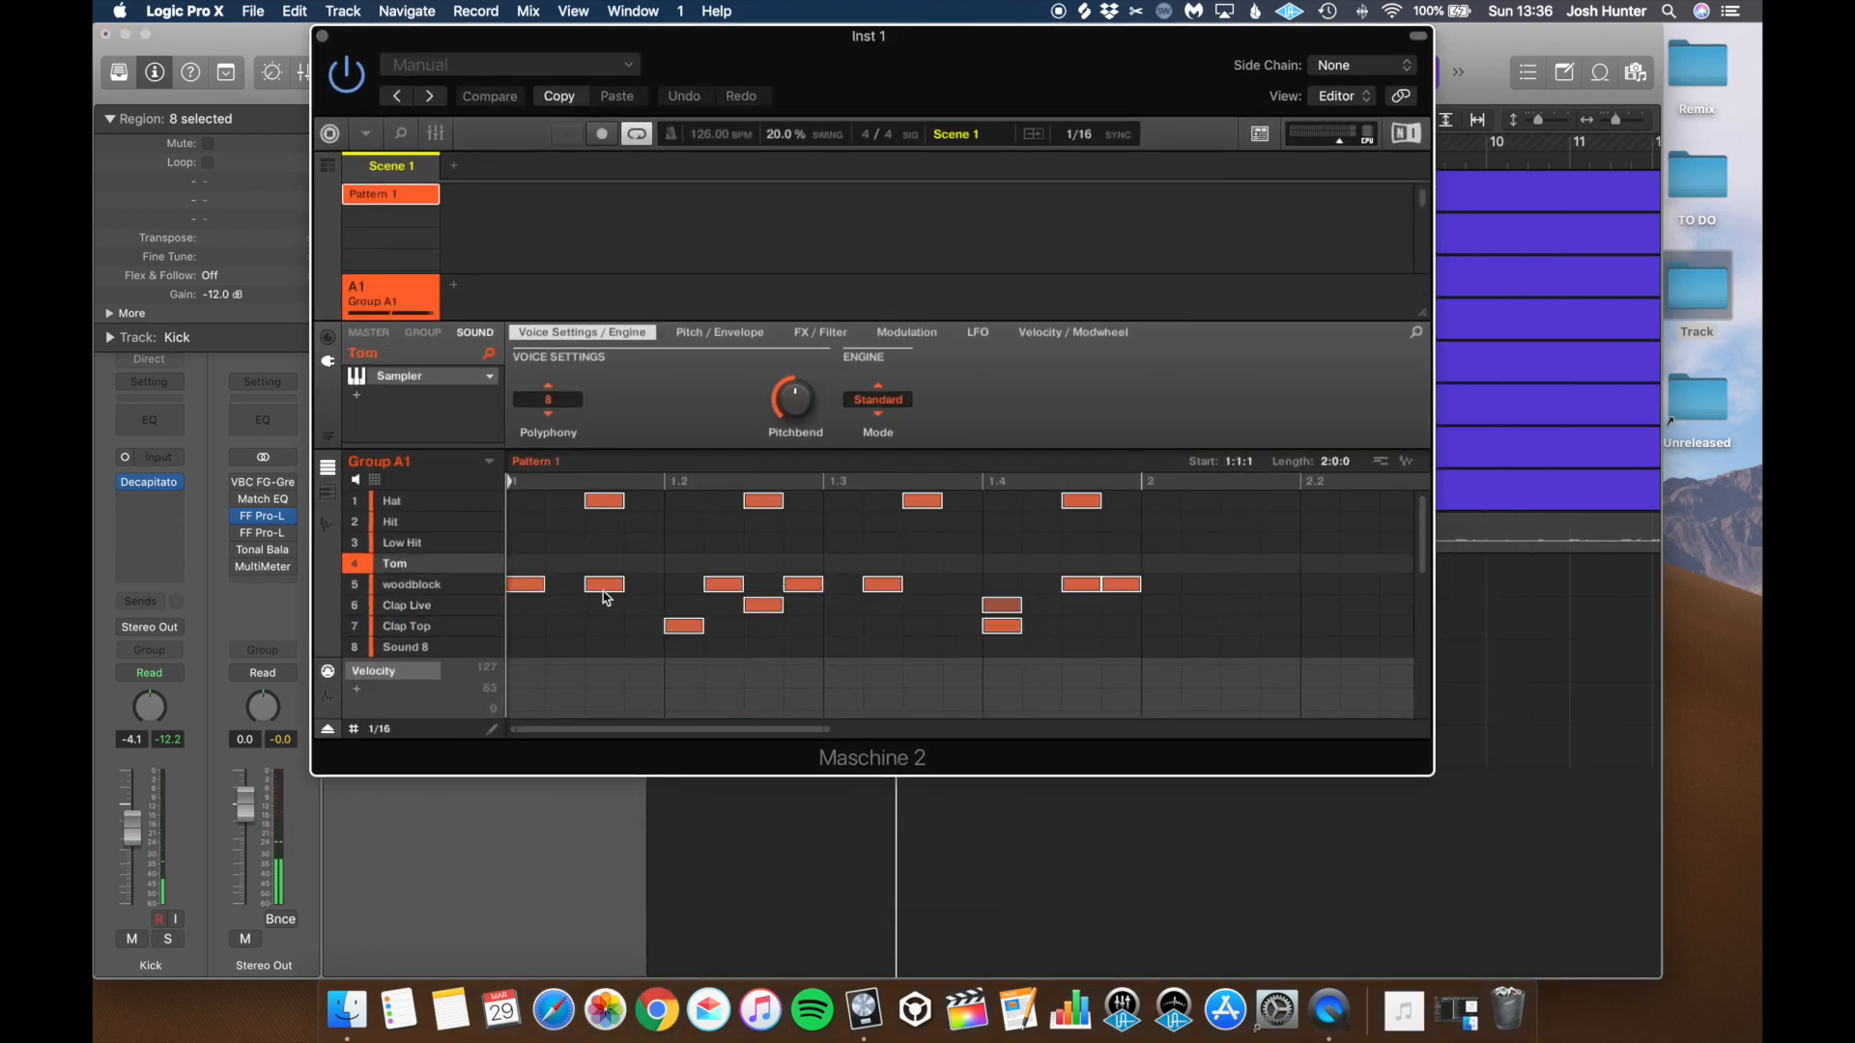
left_click_drag(528, 591, 1170, 585)
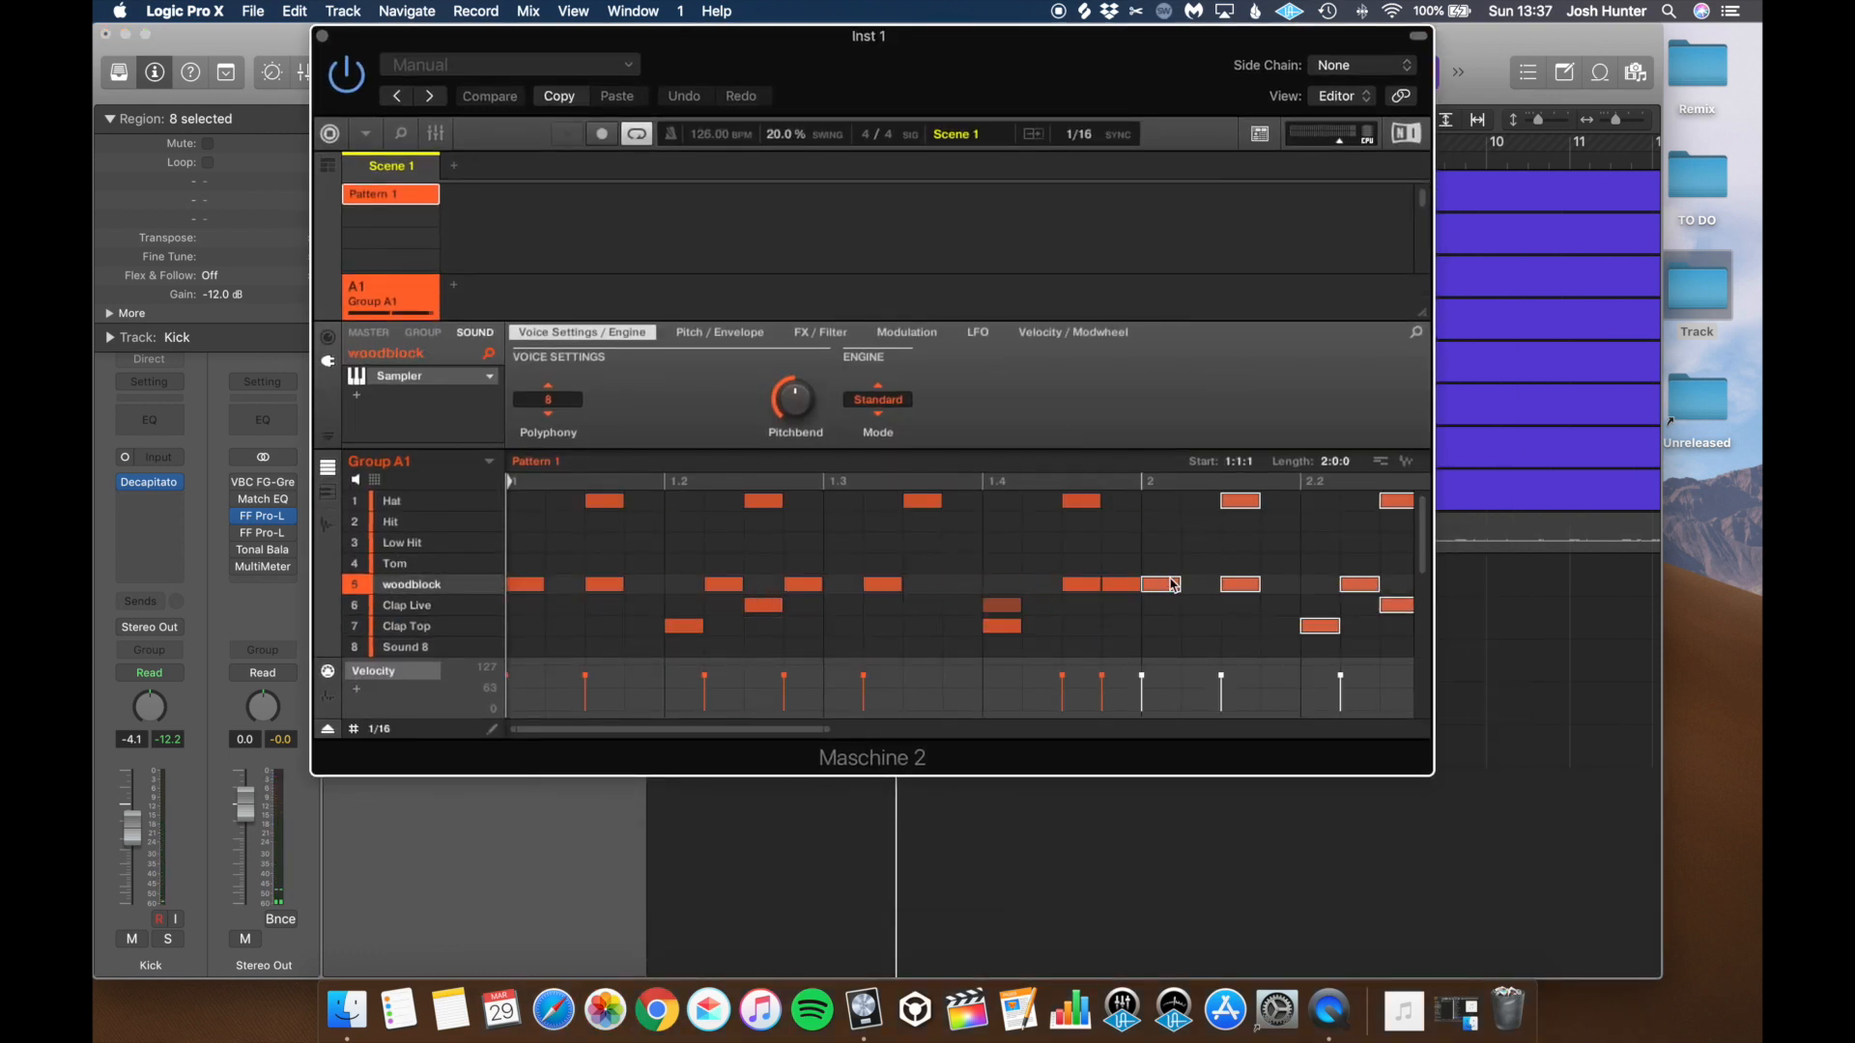
scroll(1169, 575, "down", 2)
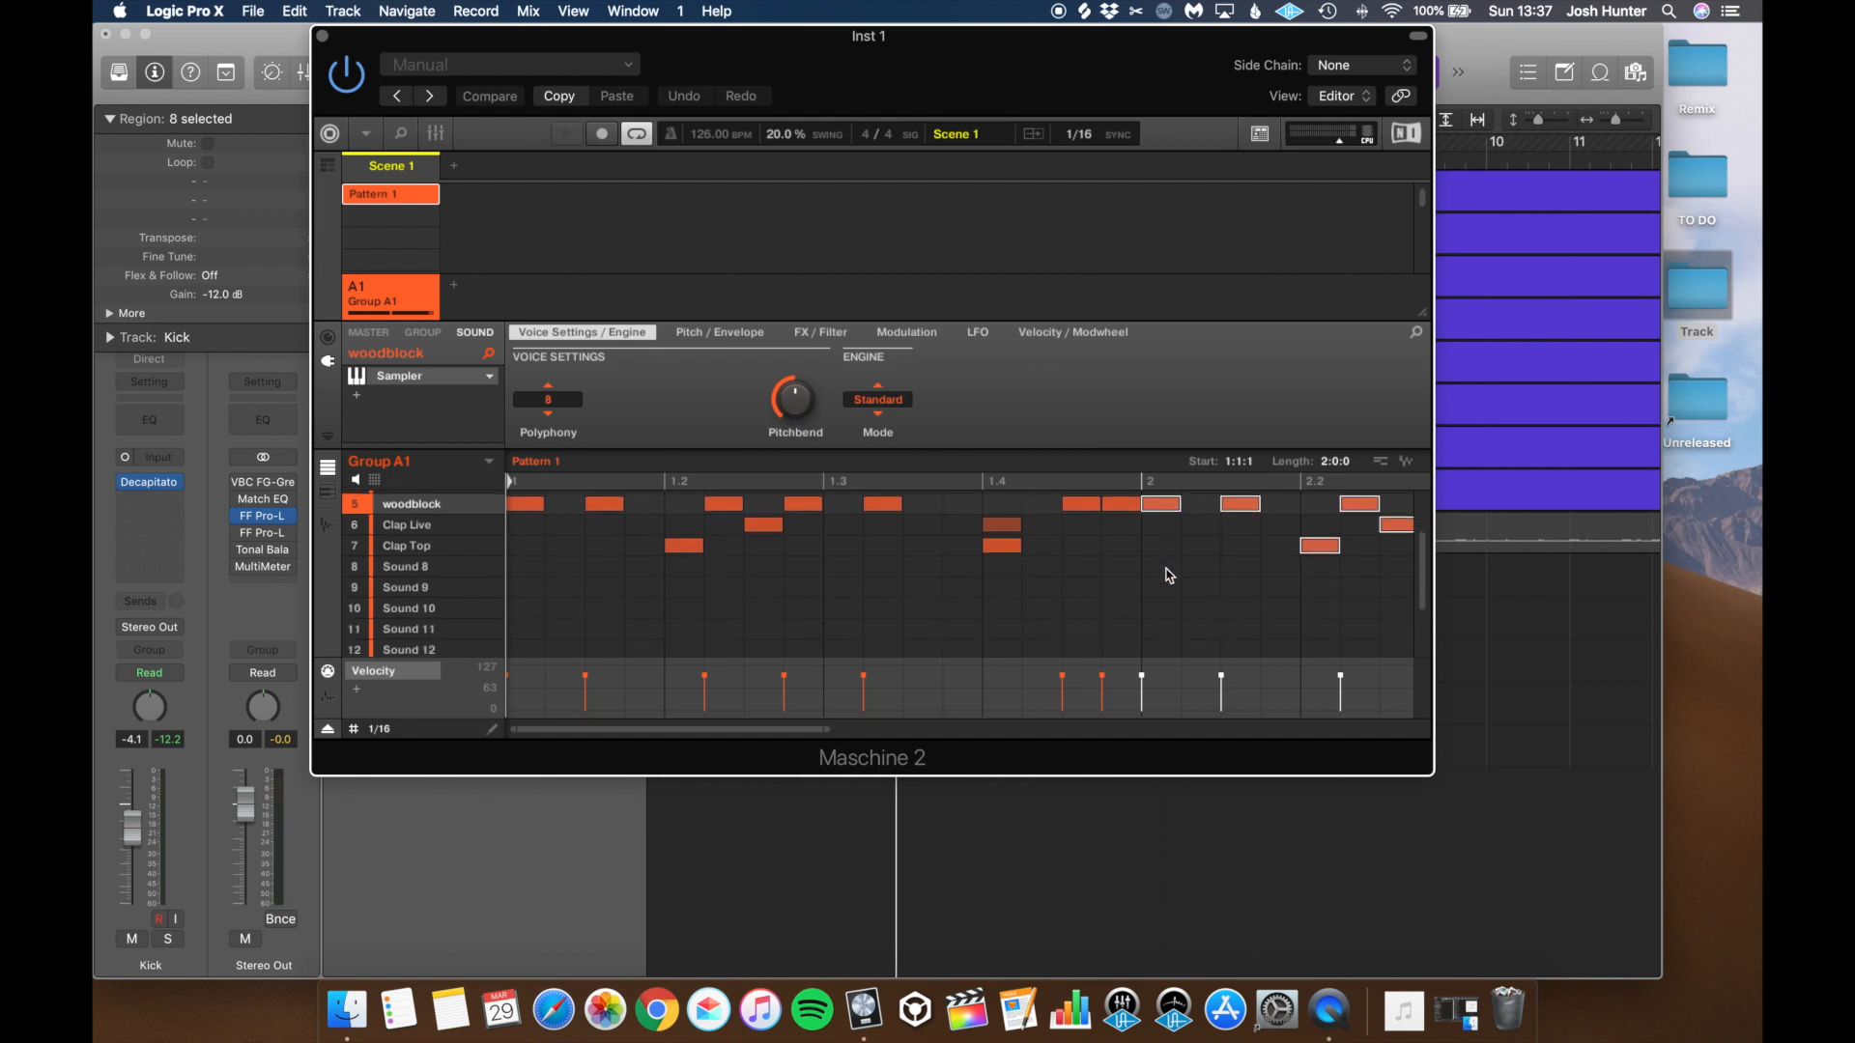
Step: Delete the copied Clap Live note in beat 2 of bar 2 and the woodblock note at the start of bar 2
scroll(890, 600, "up", 2)
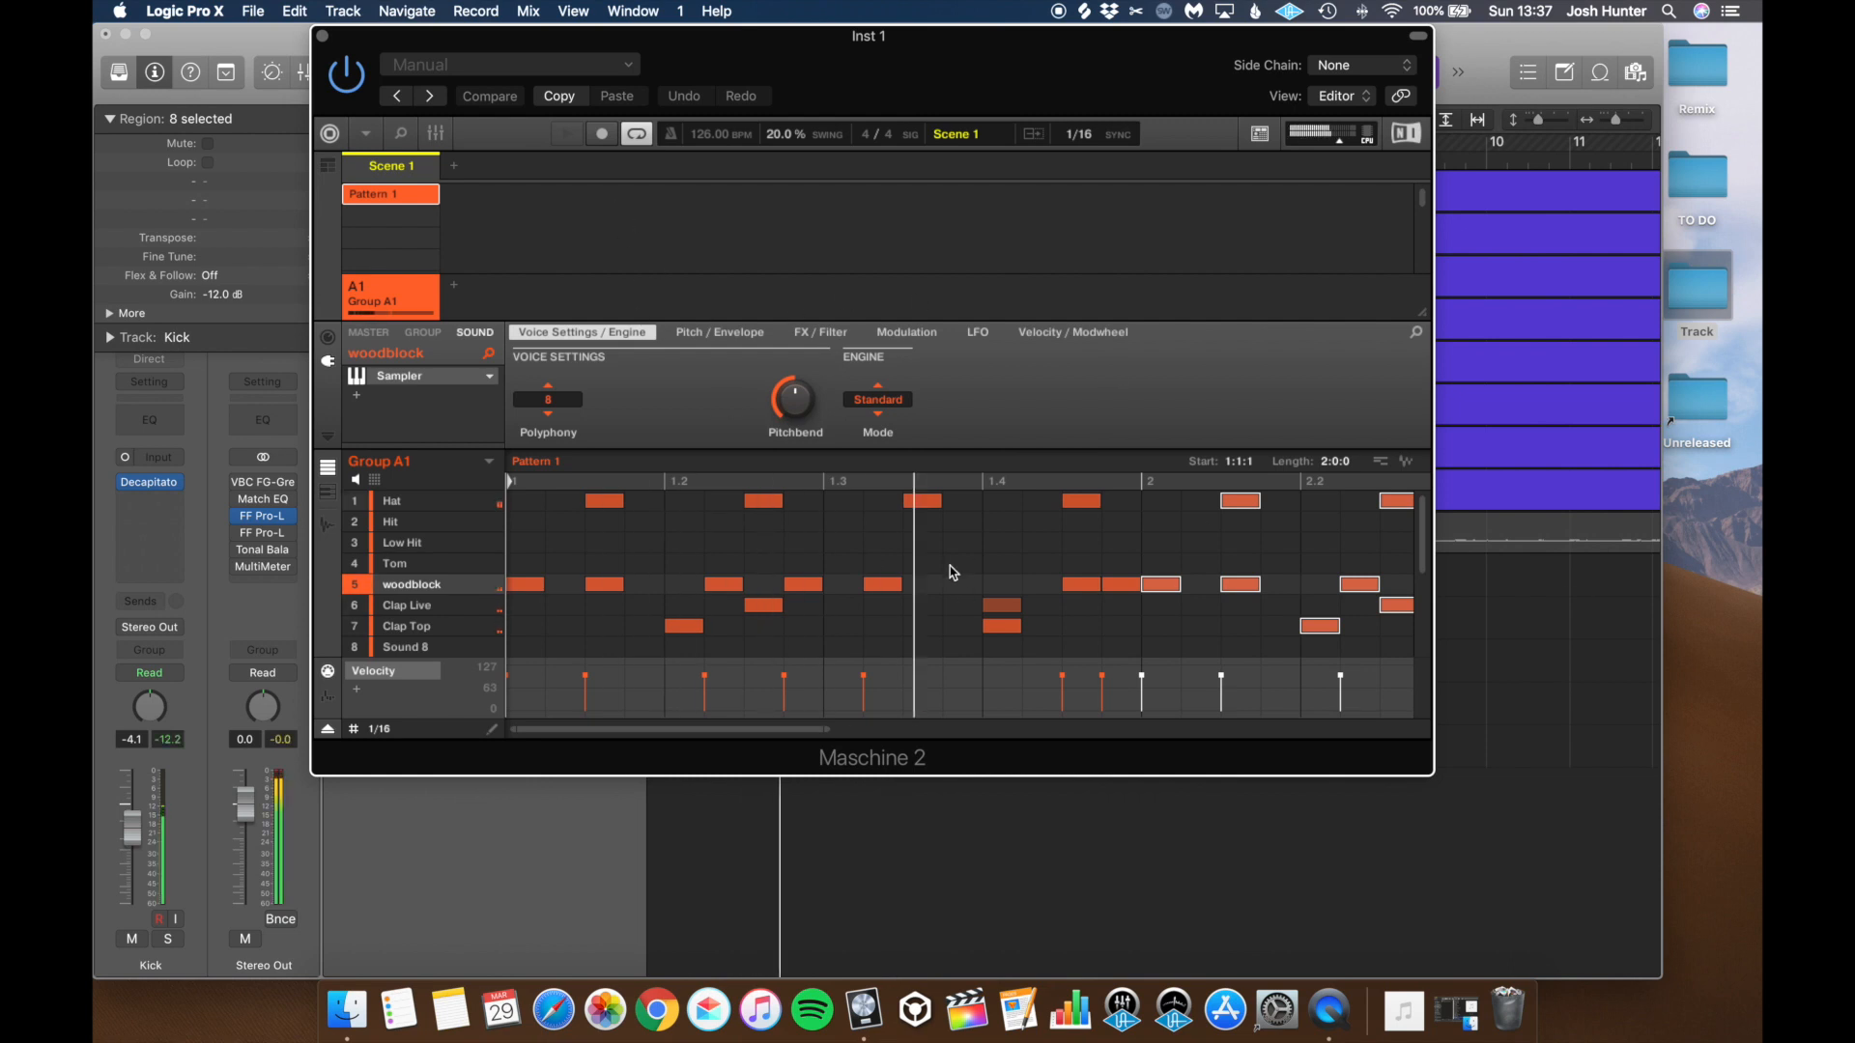
scroll(934, 592, "right", 2)
scroll(934, 592, "right", 4)
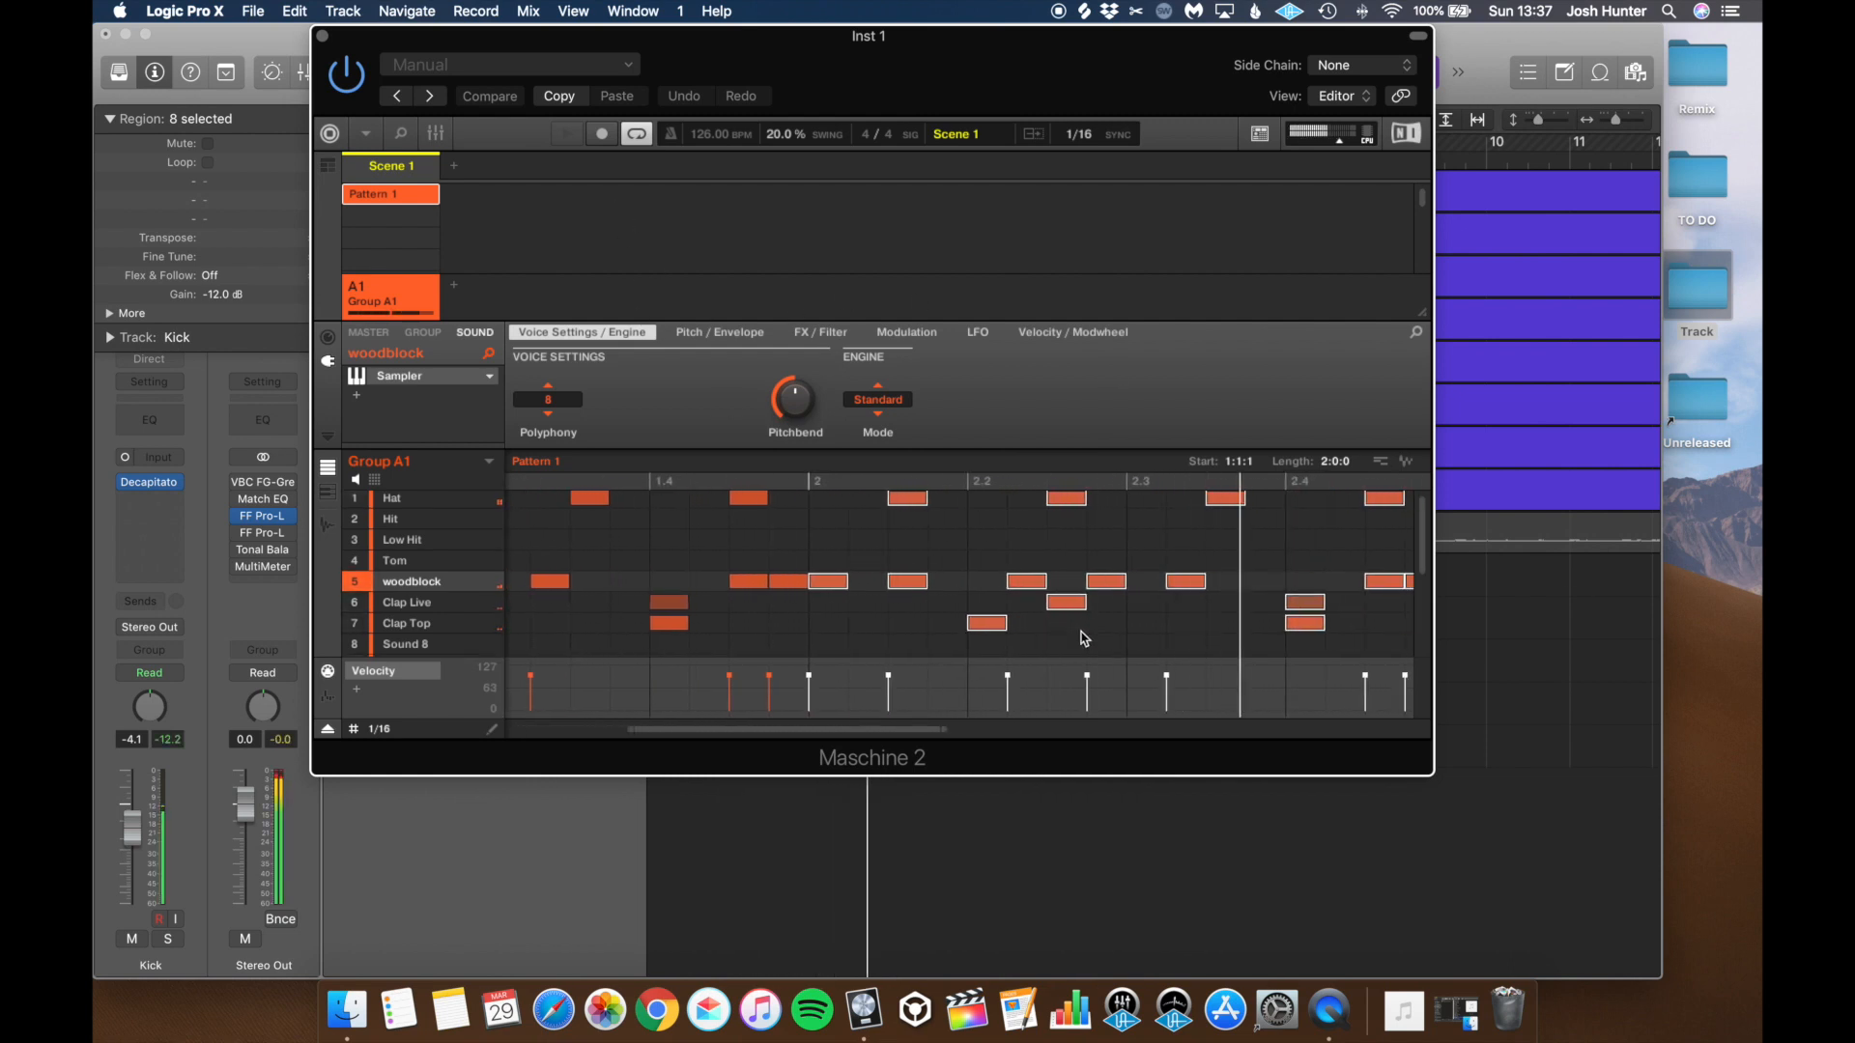
scroll(1068, 592, "down", 1)
left_click(1065, 584)
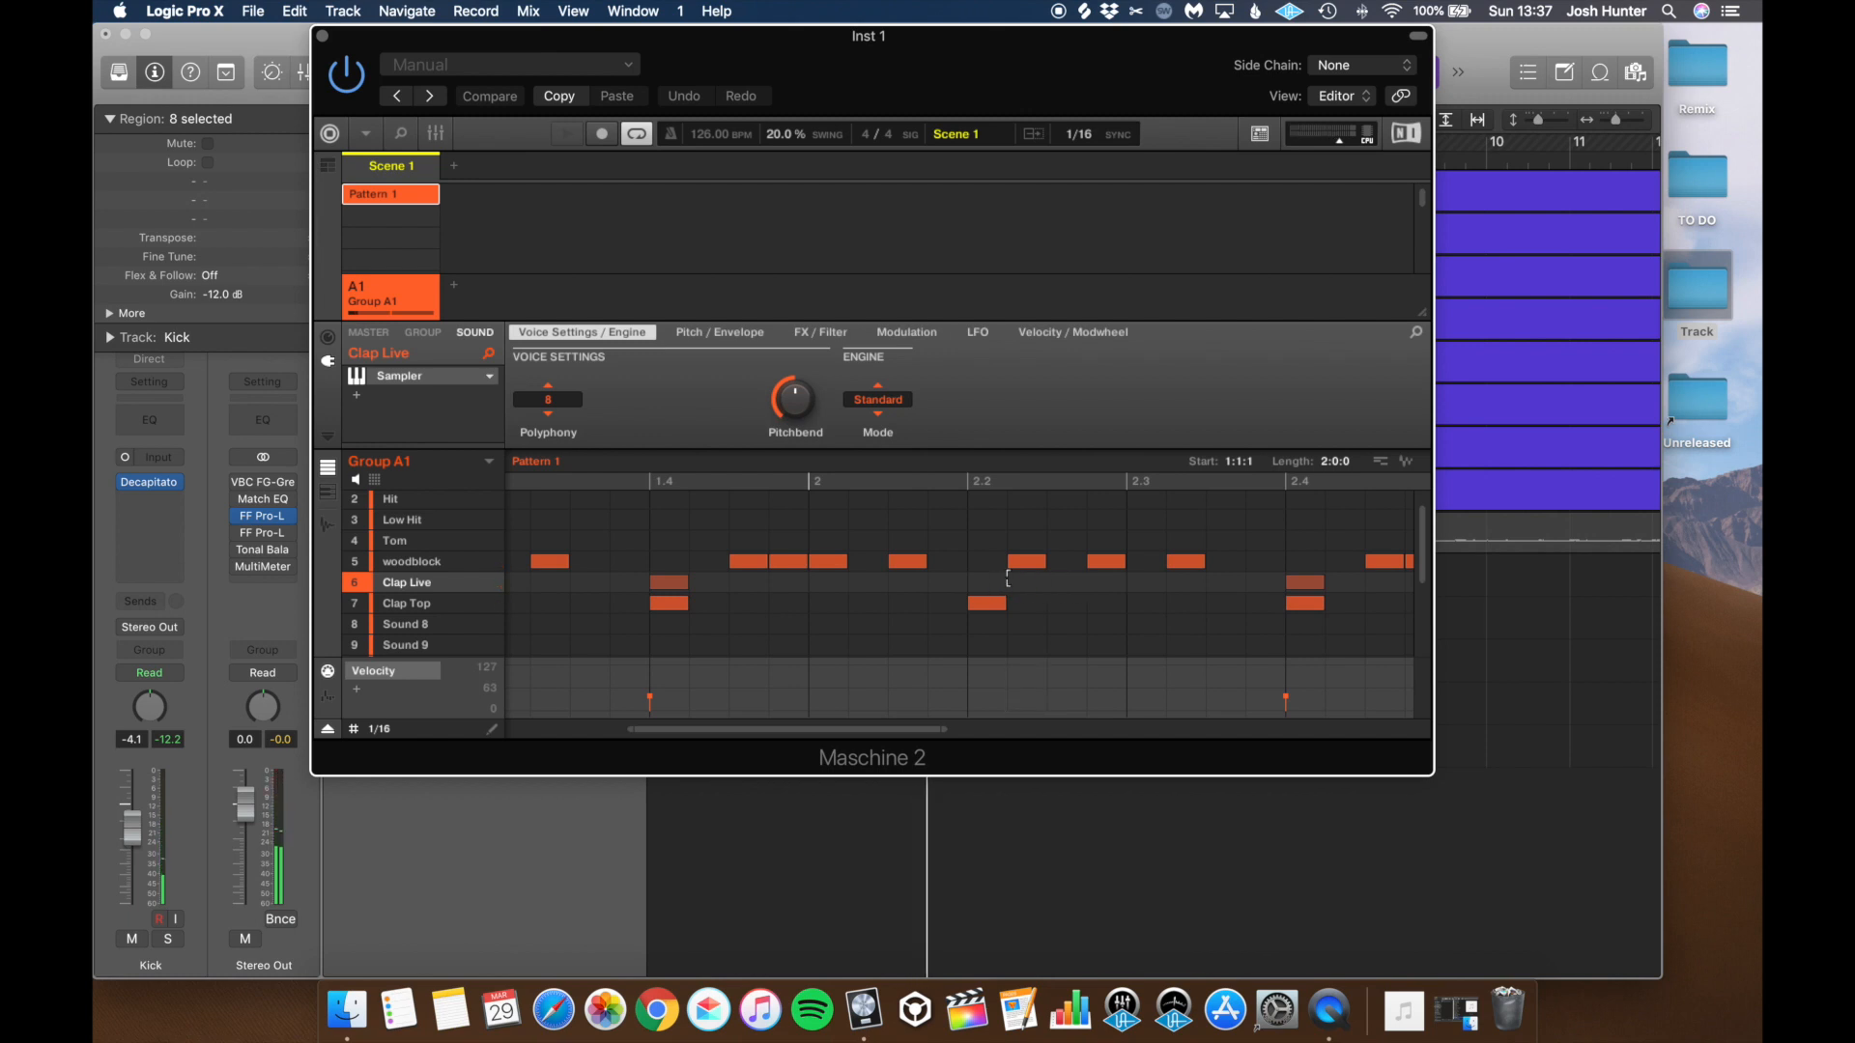
scroll(1066, 575, "up", 1)
scroll(1068, 575, "right", 2)
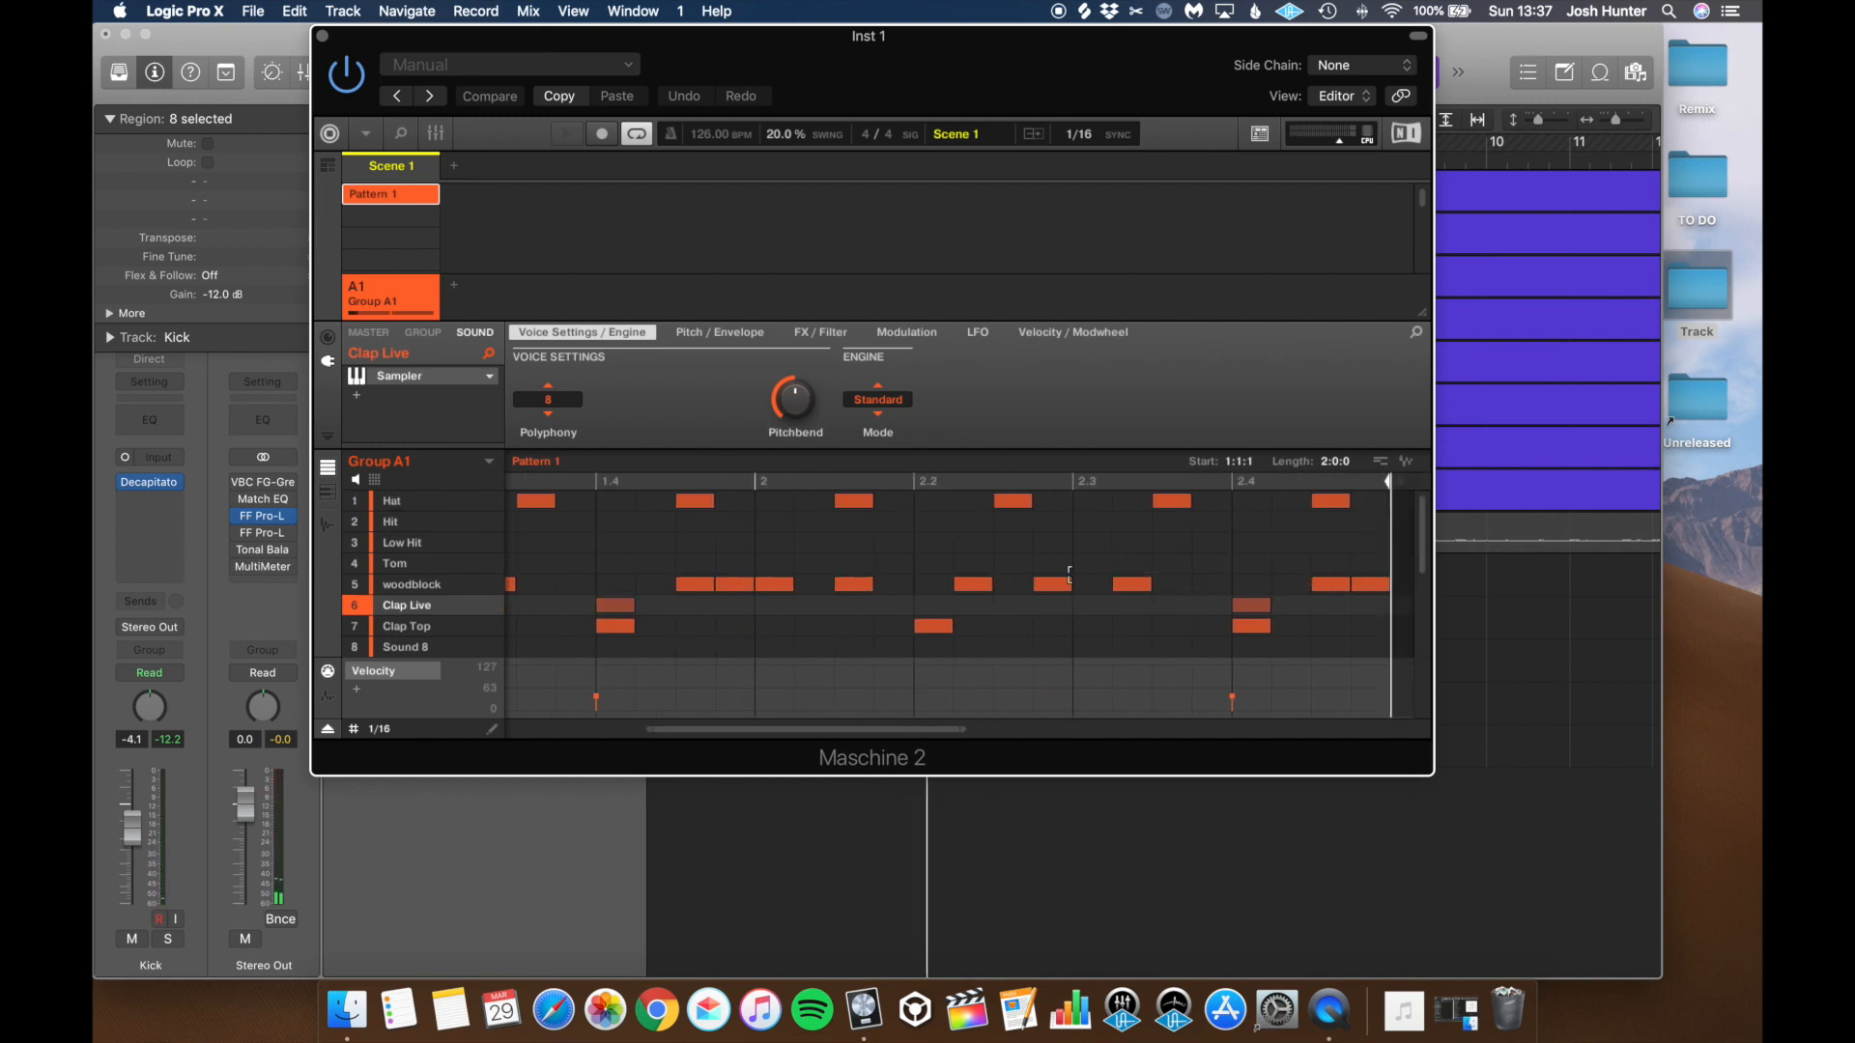
scroll(1069, 575, "left", 3)
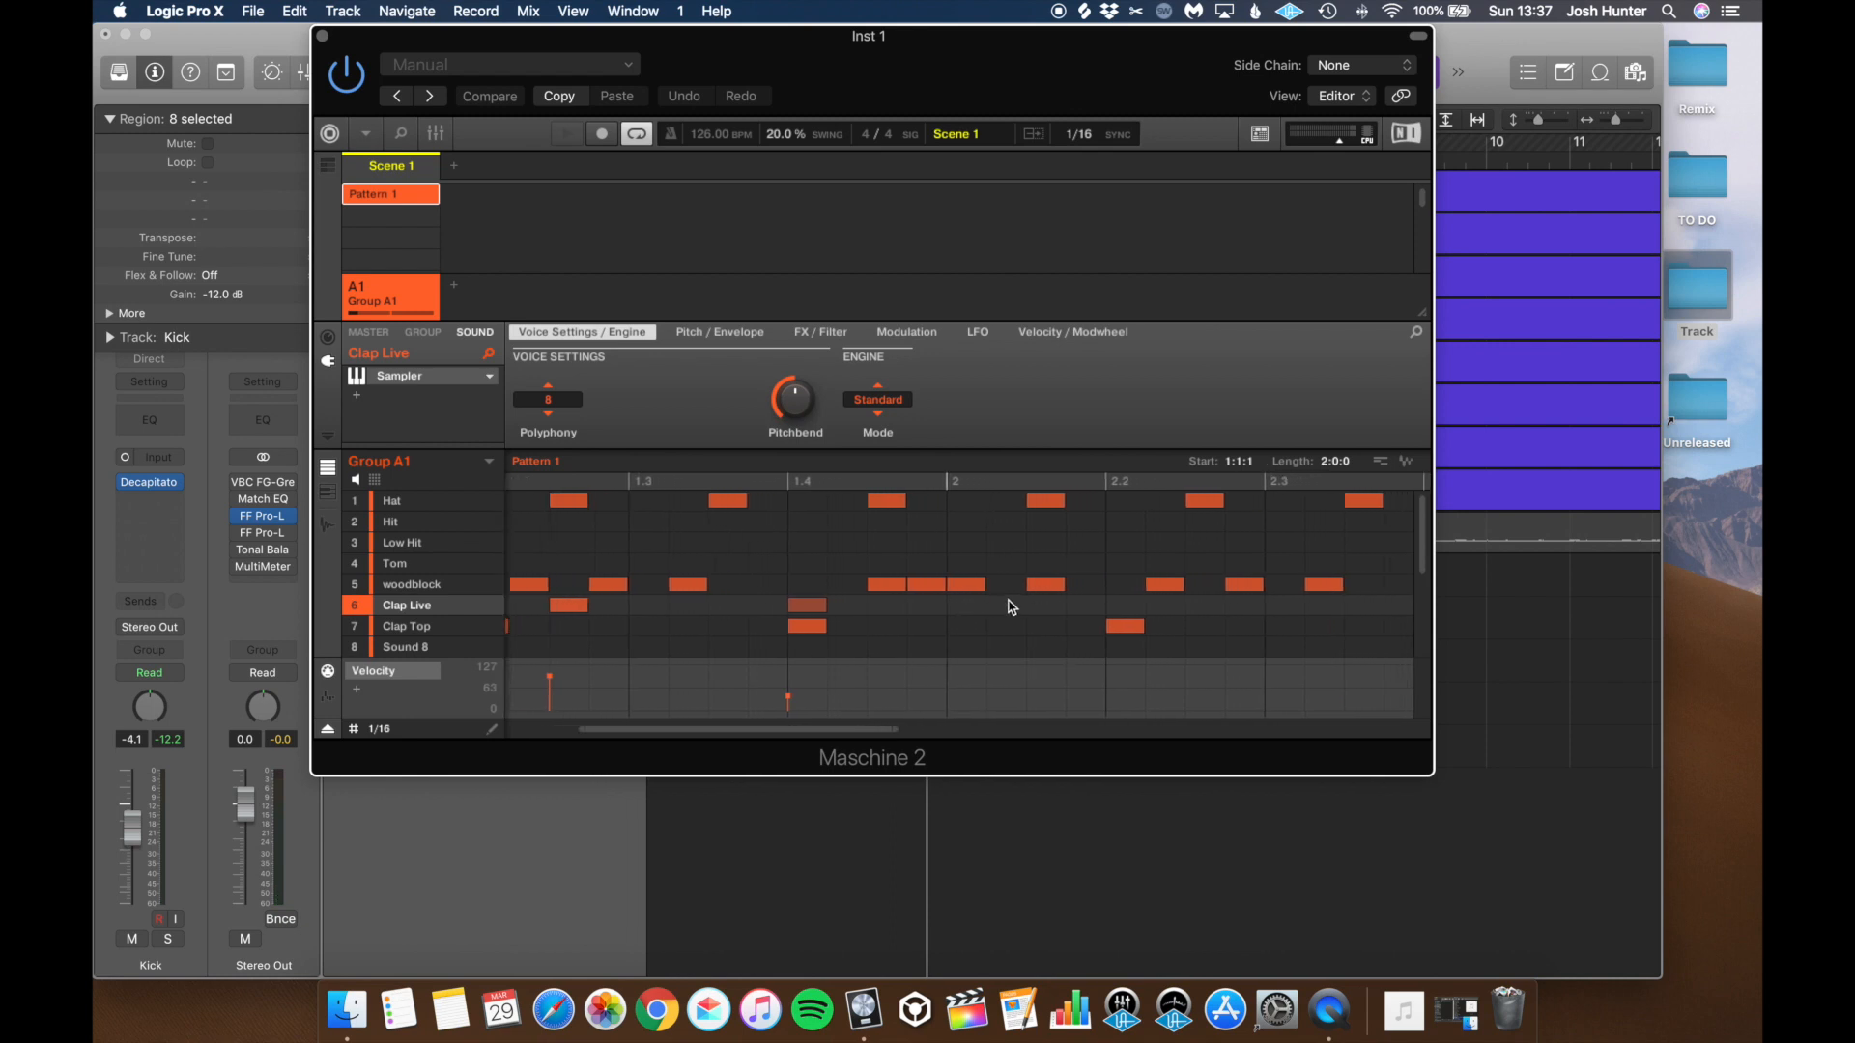
left_click(967, 586)
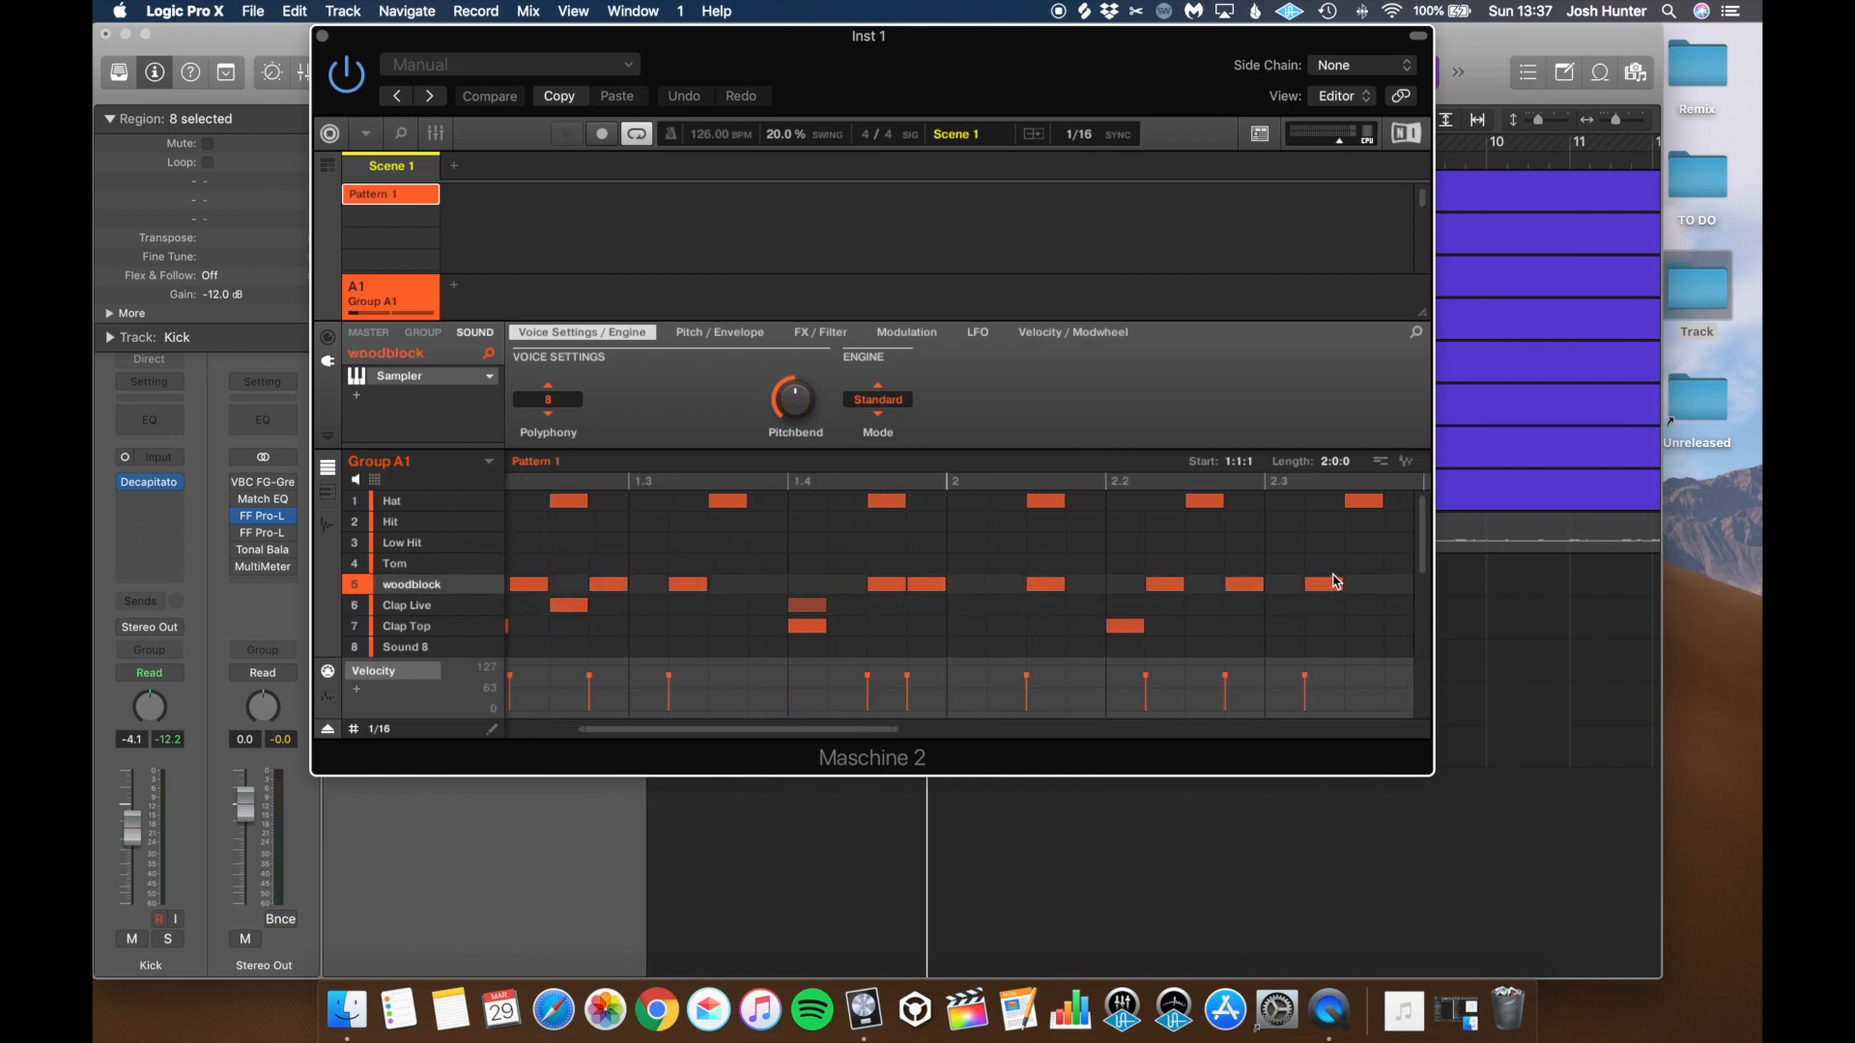
Step: Set Maschine's swing to 30% and lower the velocity of the Clap Live note in beat 2 of bar 1
scroll(1334, 581, "left", 3)
left_click(763, 605)
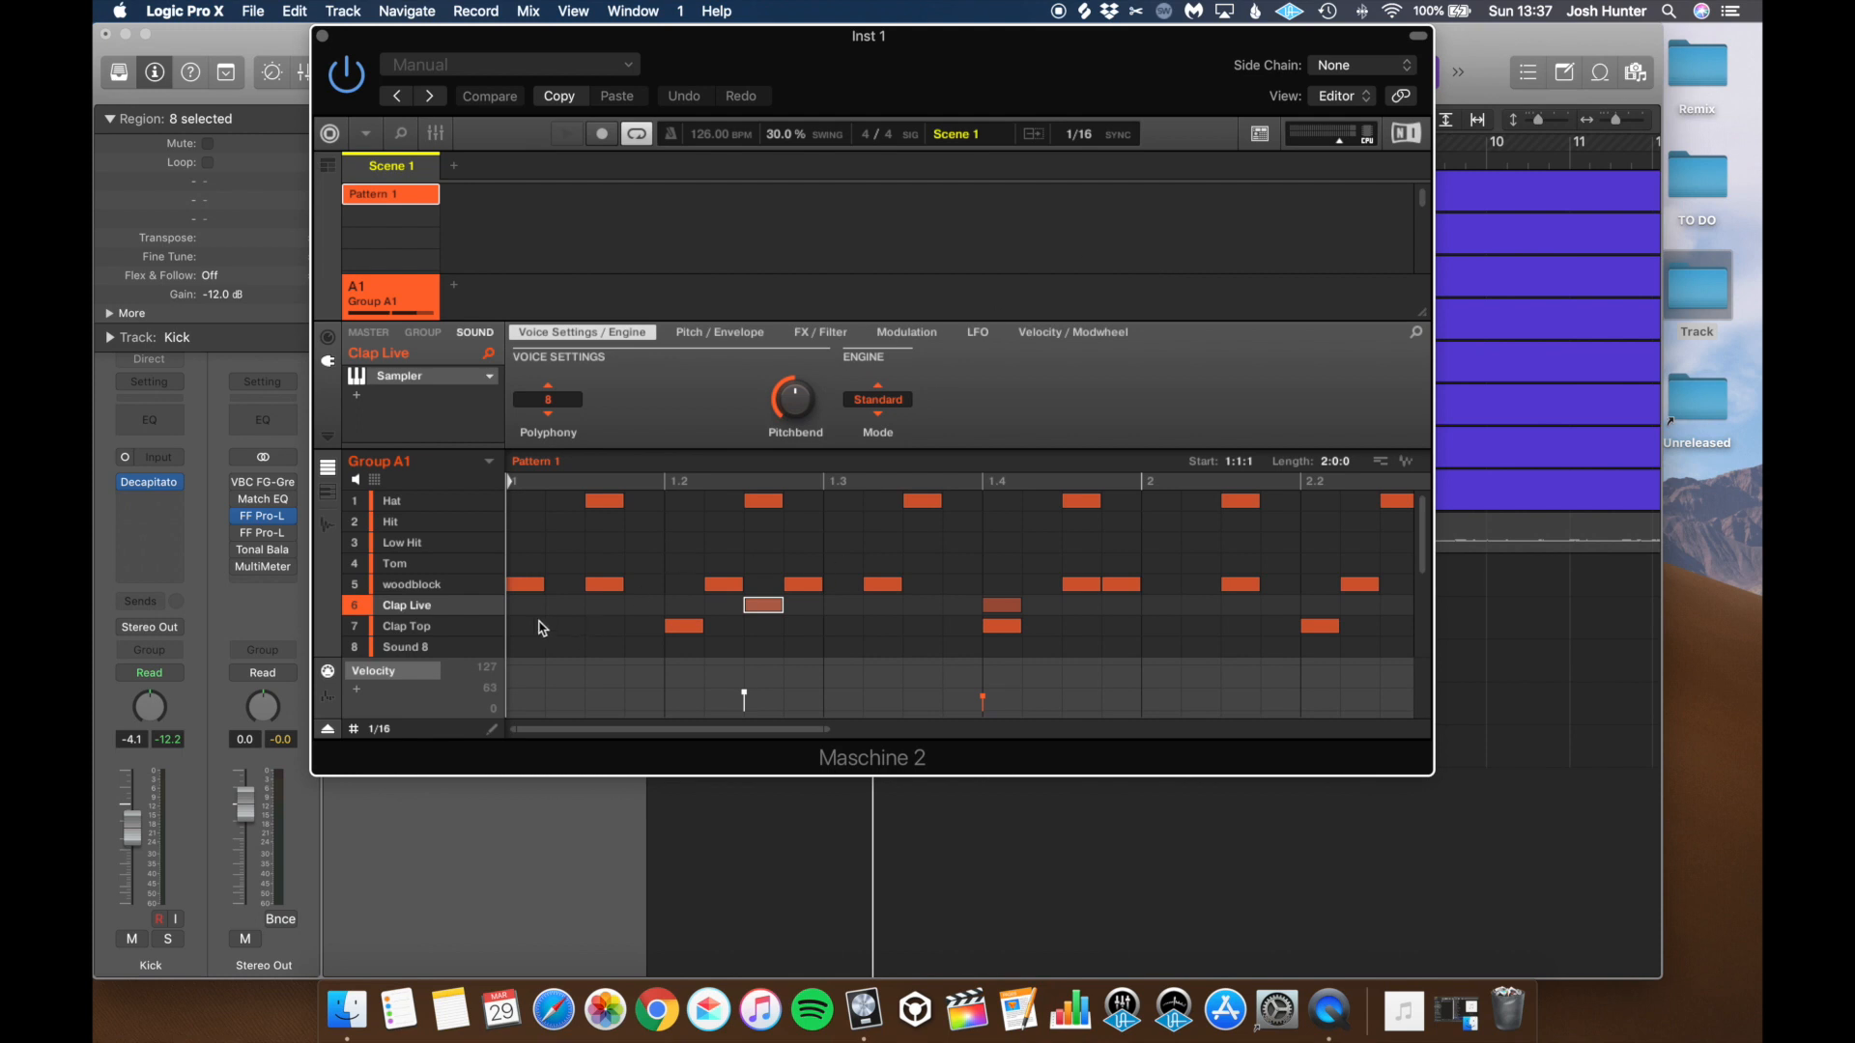
Step: Solo the woodblock sound and vary the velocities of its bar 1 notes by ear, making the second note softer
left_click(604, 583)
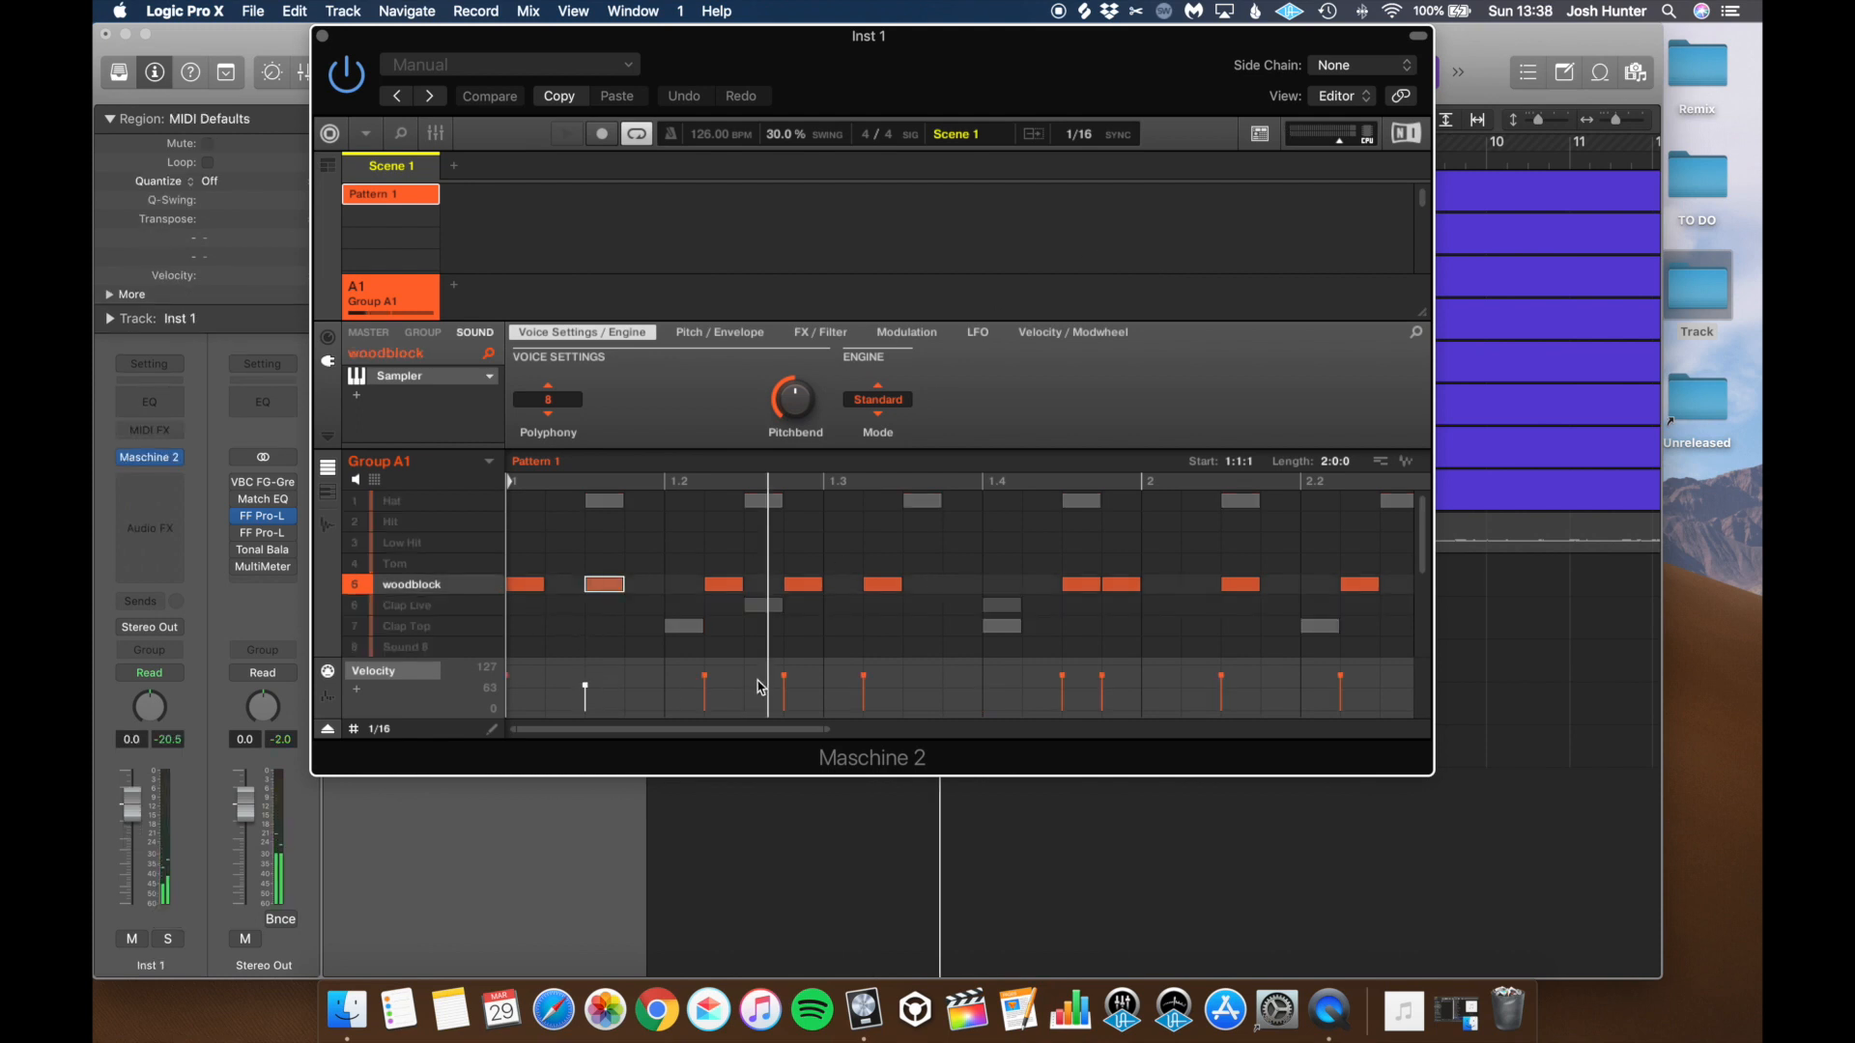
left_click_drag(702, 679, 712, 694)
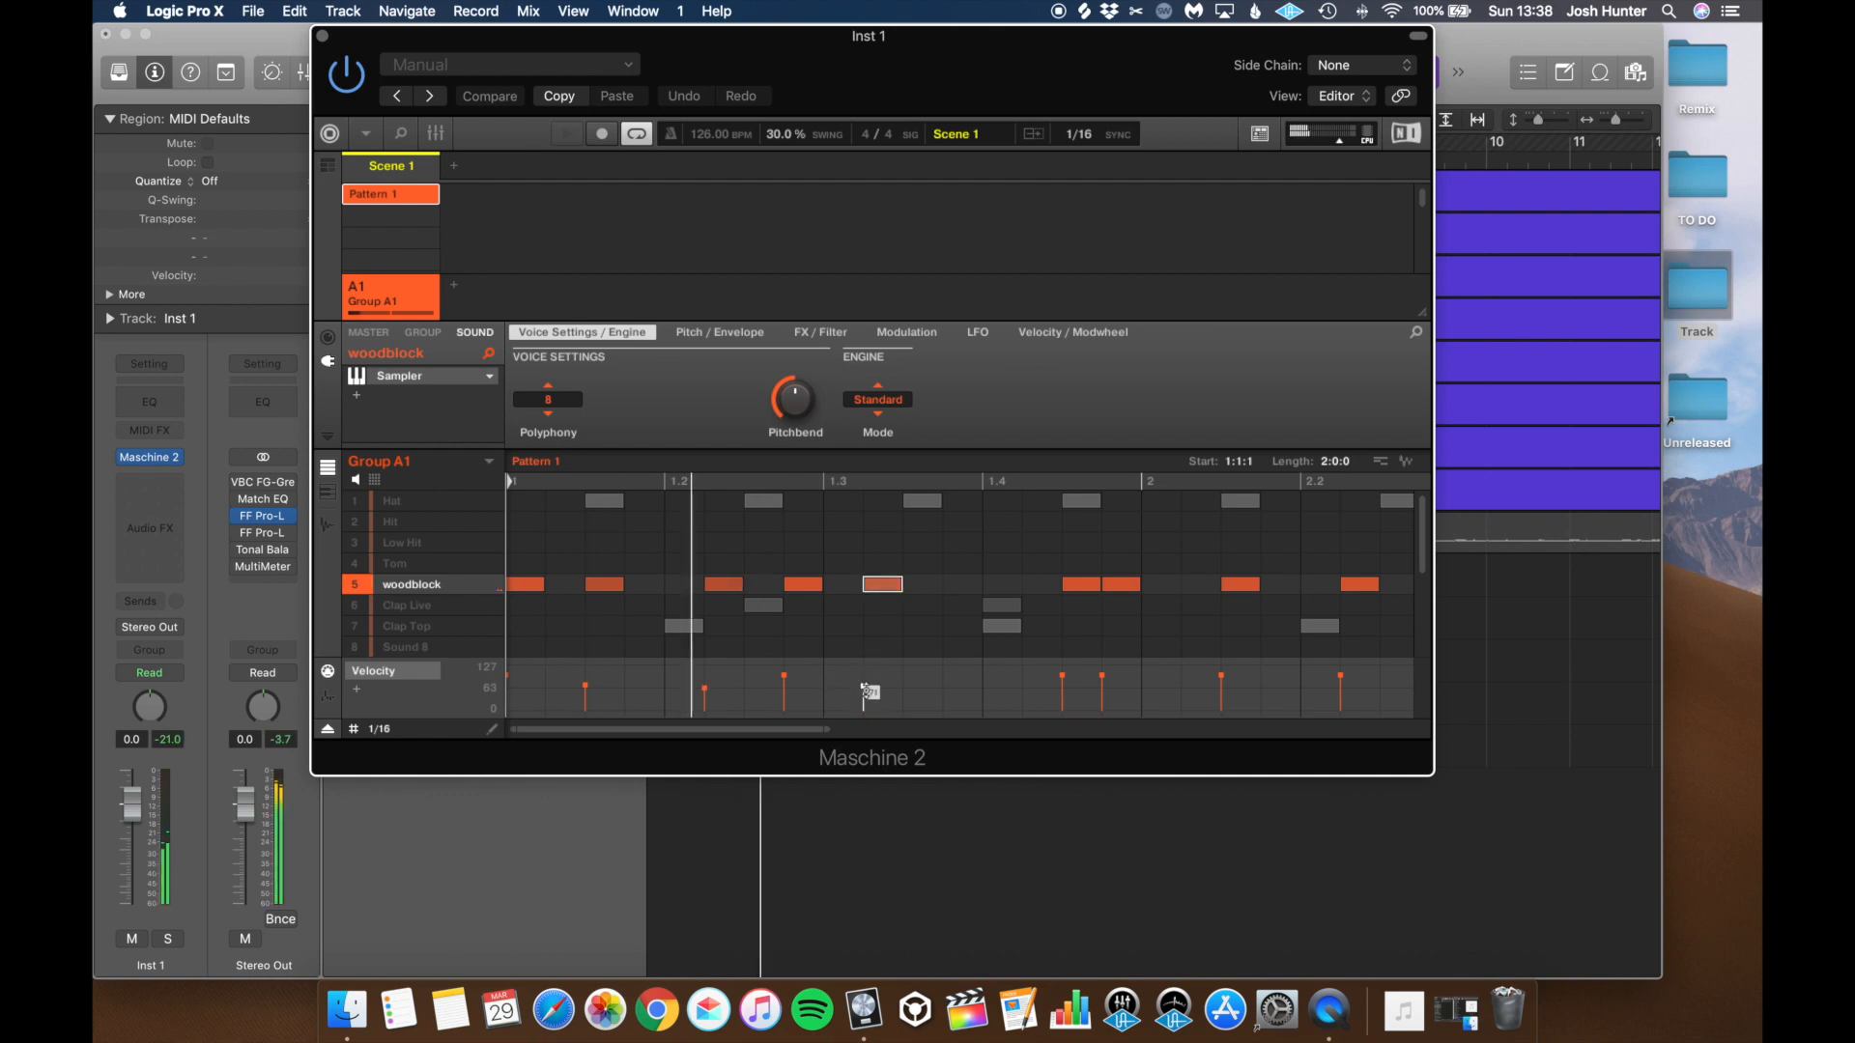
left_click_drag(704, 688, 704, 679)
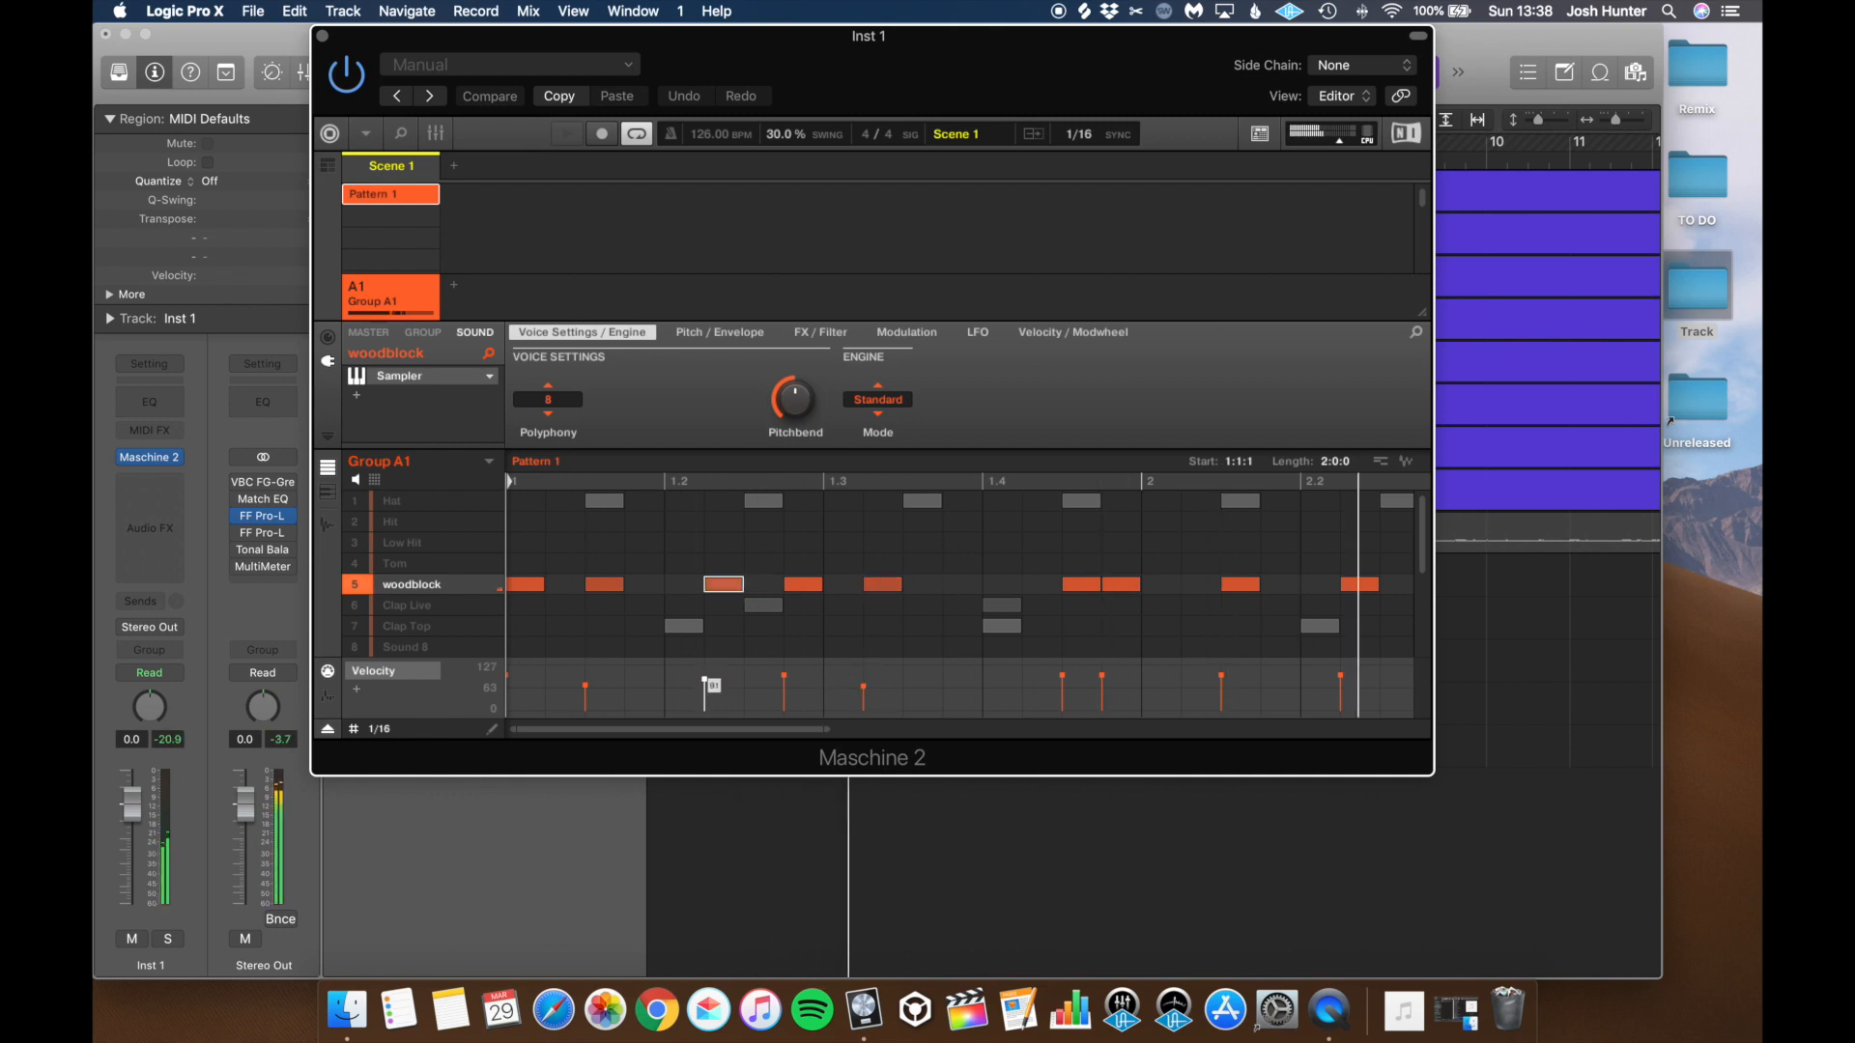
left_click_drag(863, 687, 864, 677)
scroll(646, 683, "right", 1)
scroll(560, 686, "left", 1)
left_click_drag(509, 680, 511, 687)
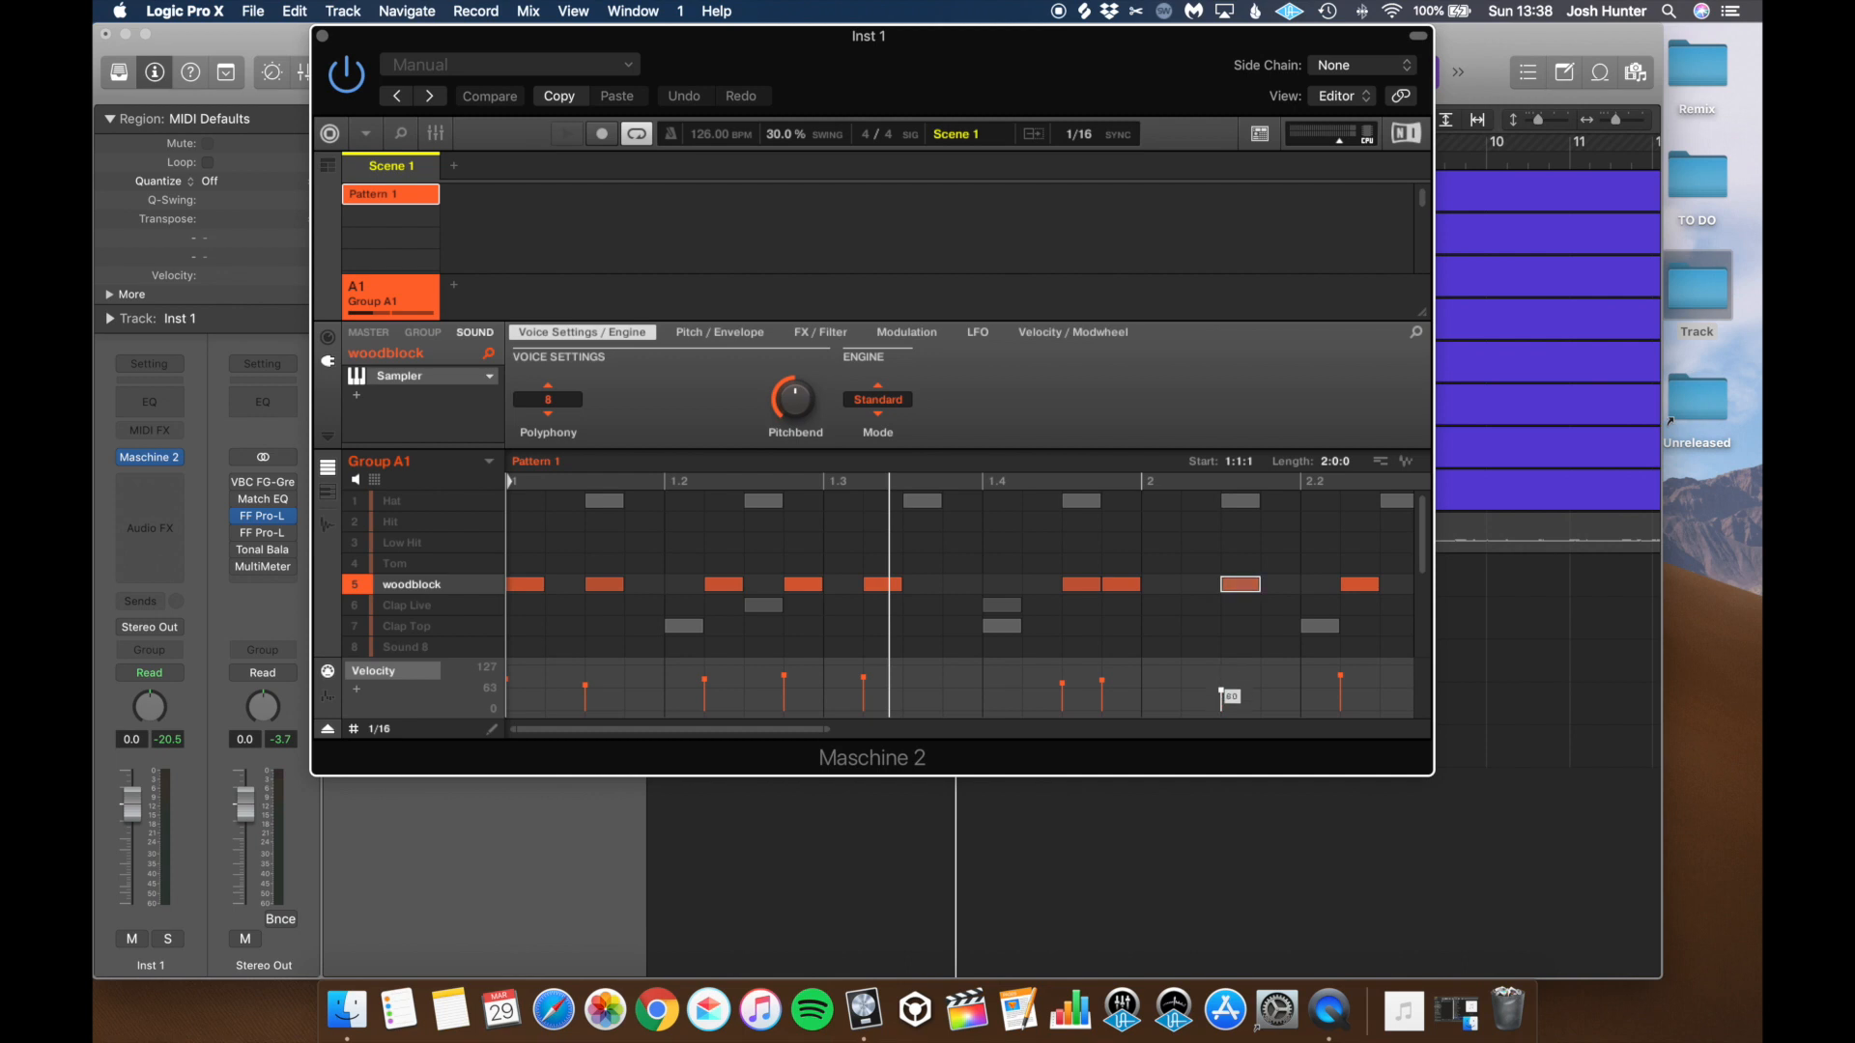
Step: Vary the velocities of the woodblock notes in bar 2 and play the pattern, raising the bar's first woodblock note
scroll(1256, 685, "right", 5)
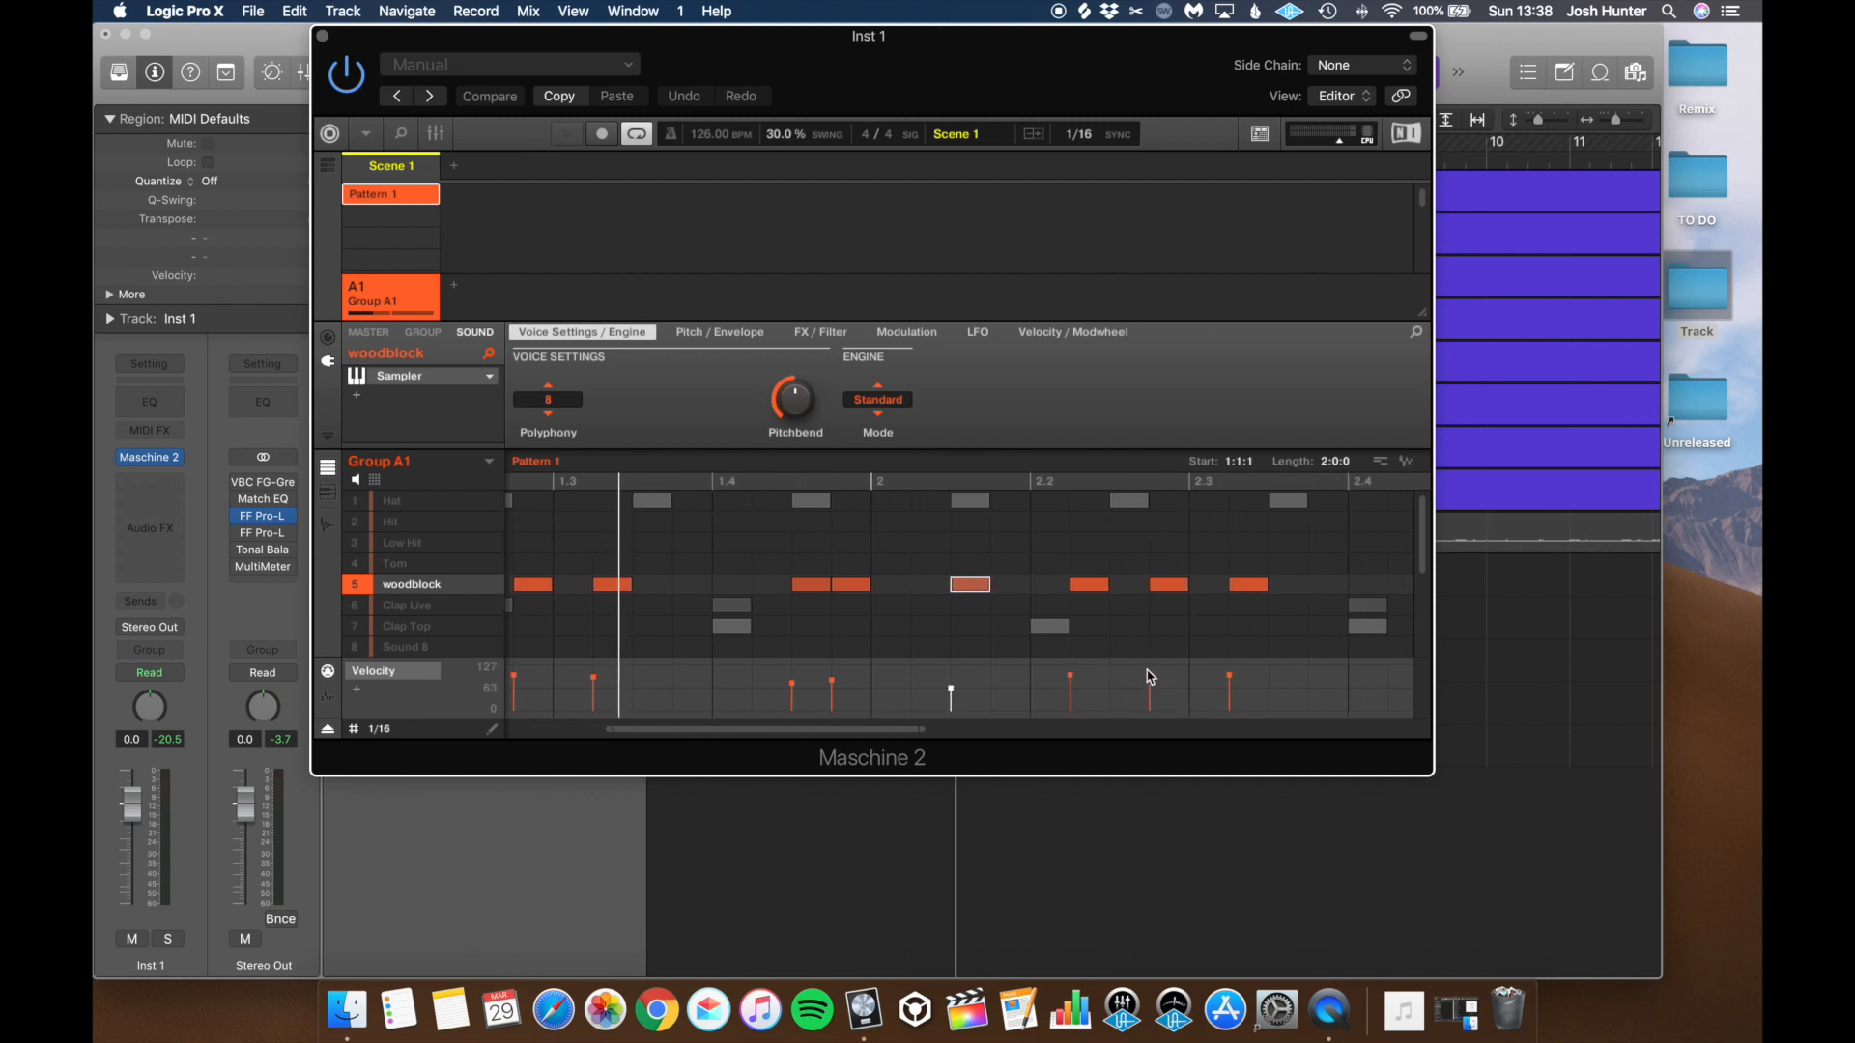
scroll(1152, 690, "right", 3)
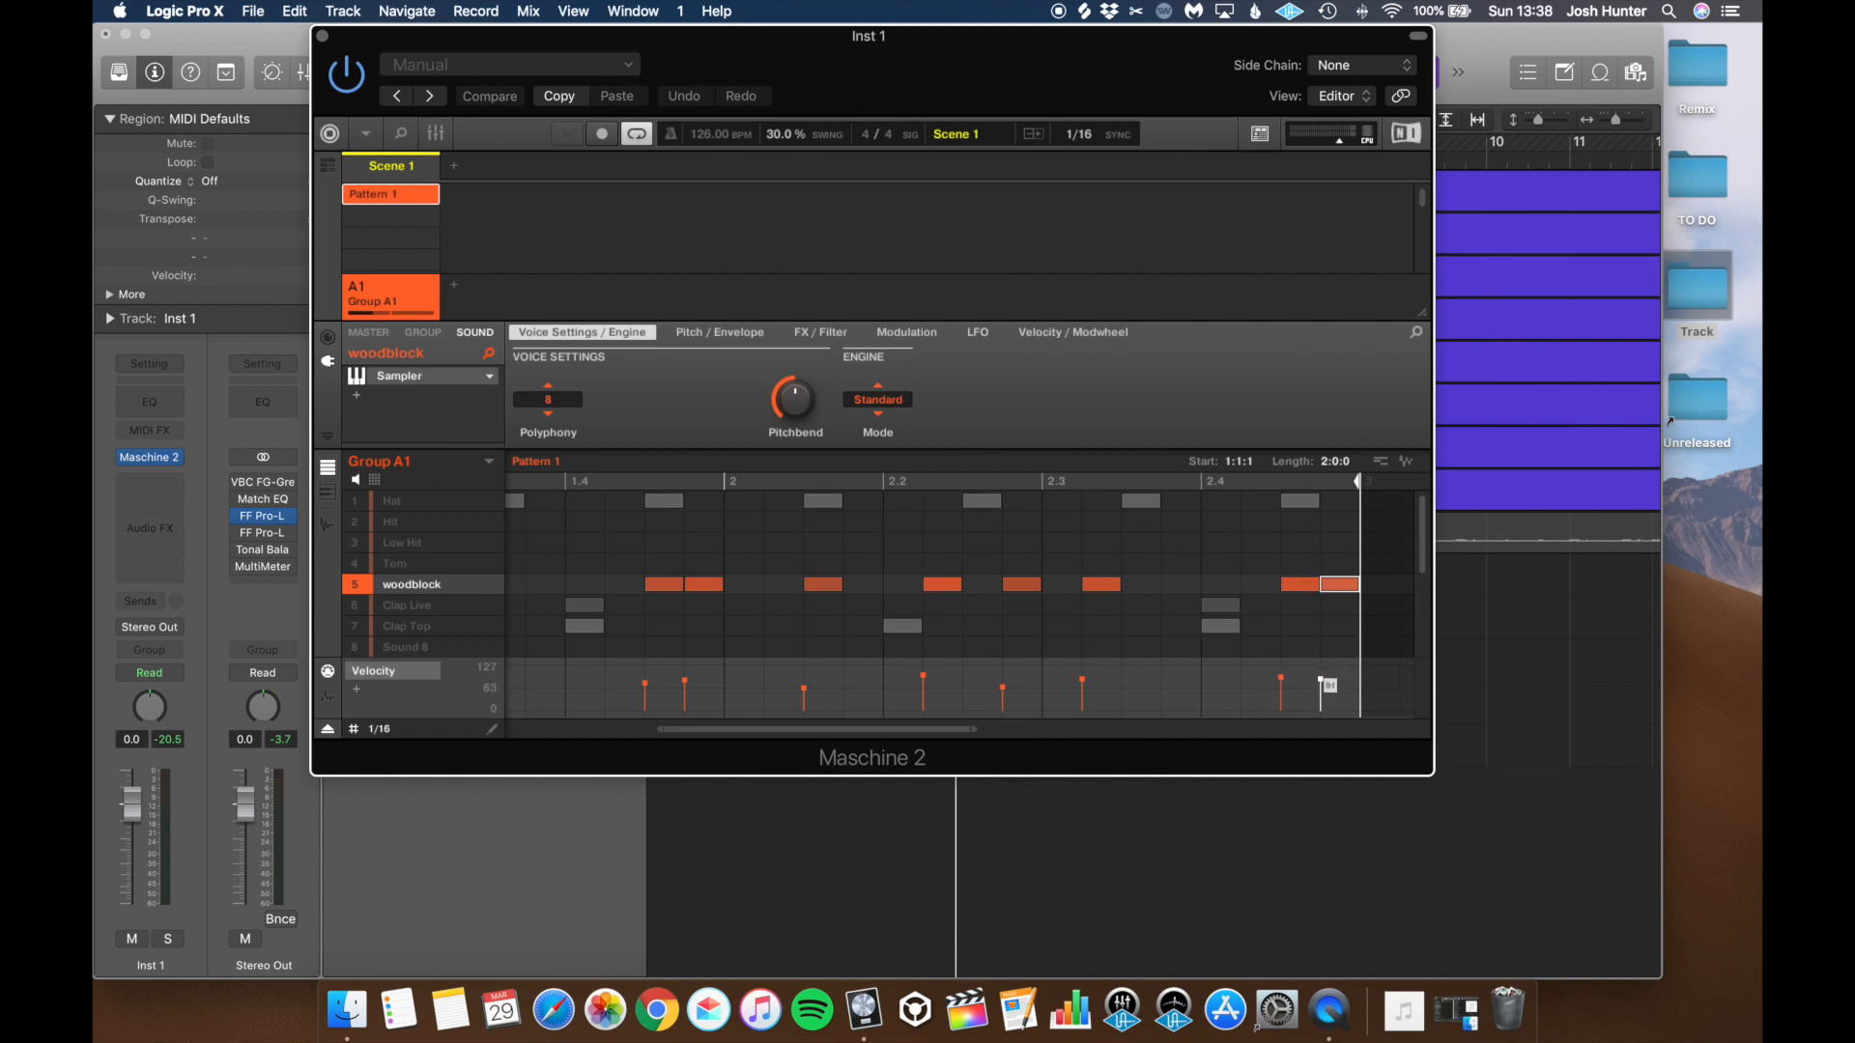
key("space")
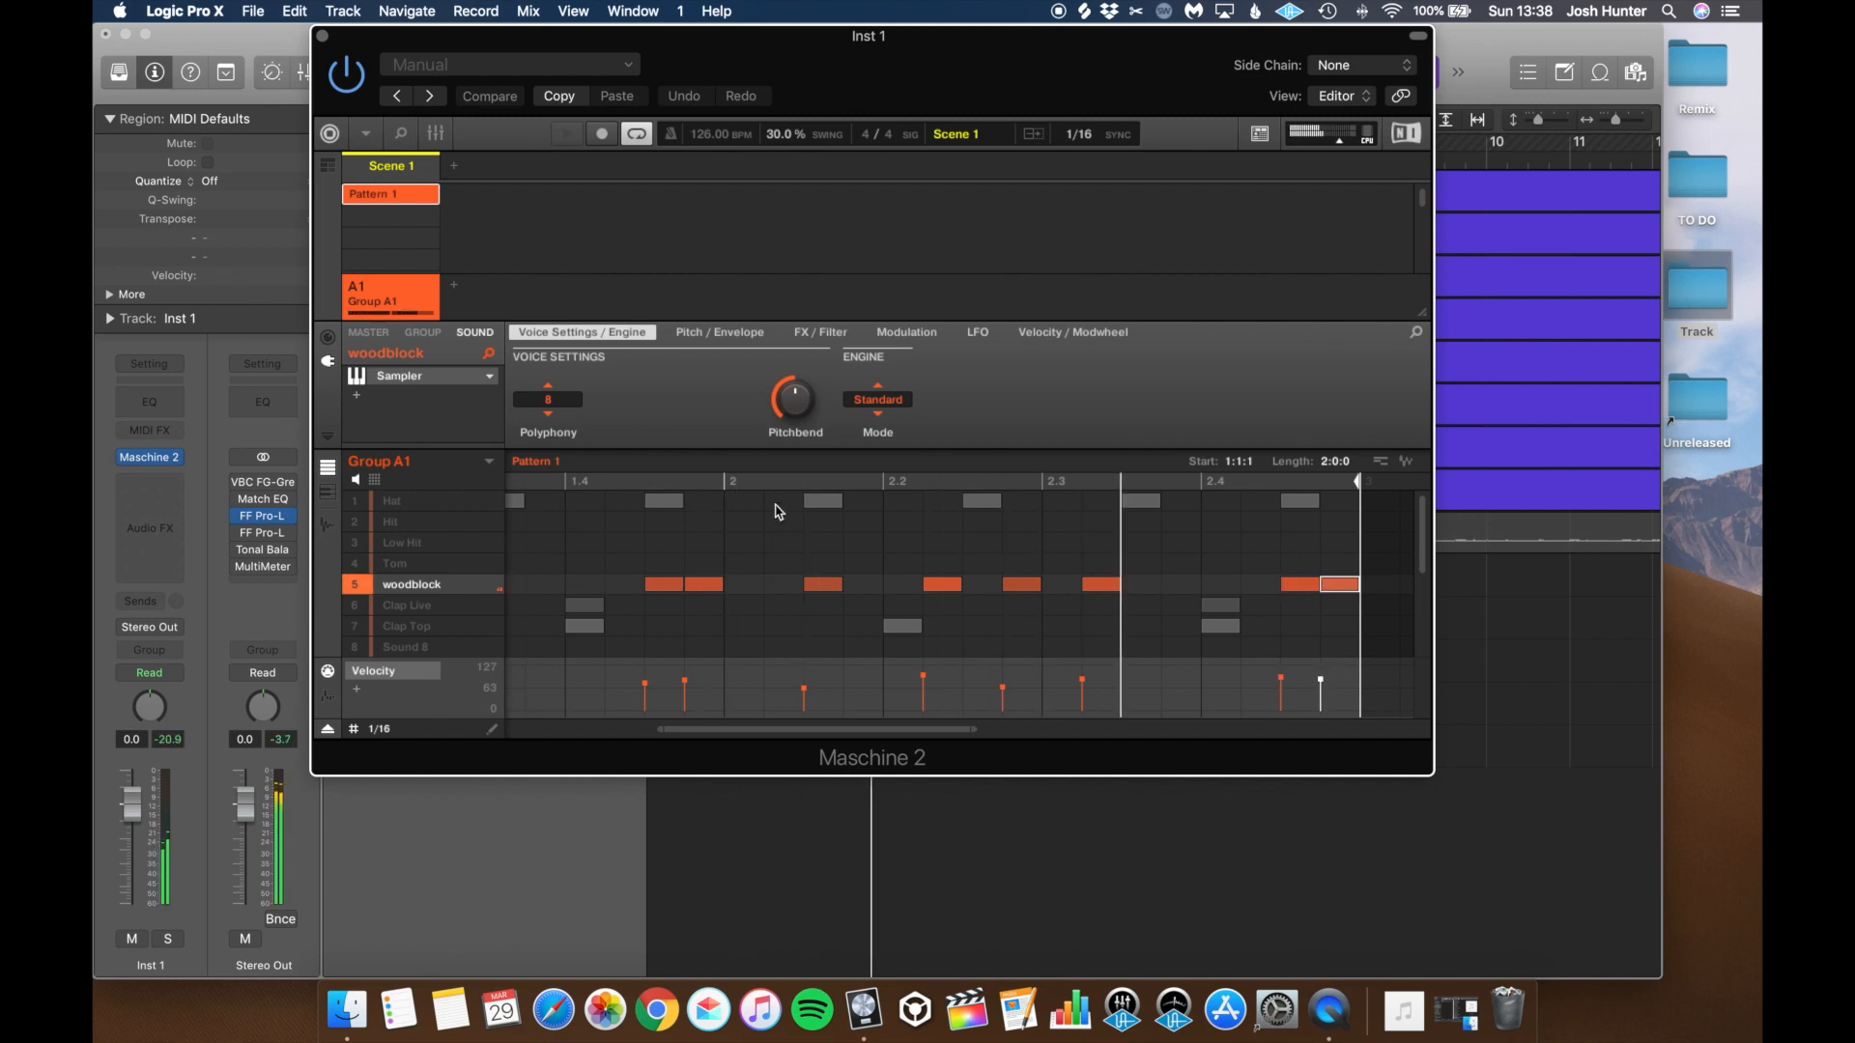
left_click(804, 688)
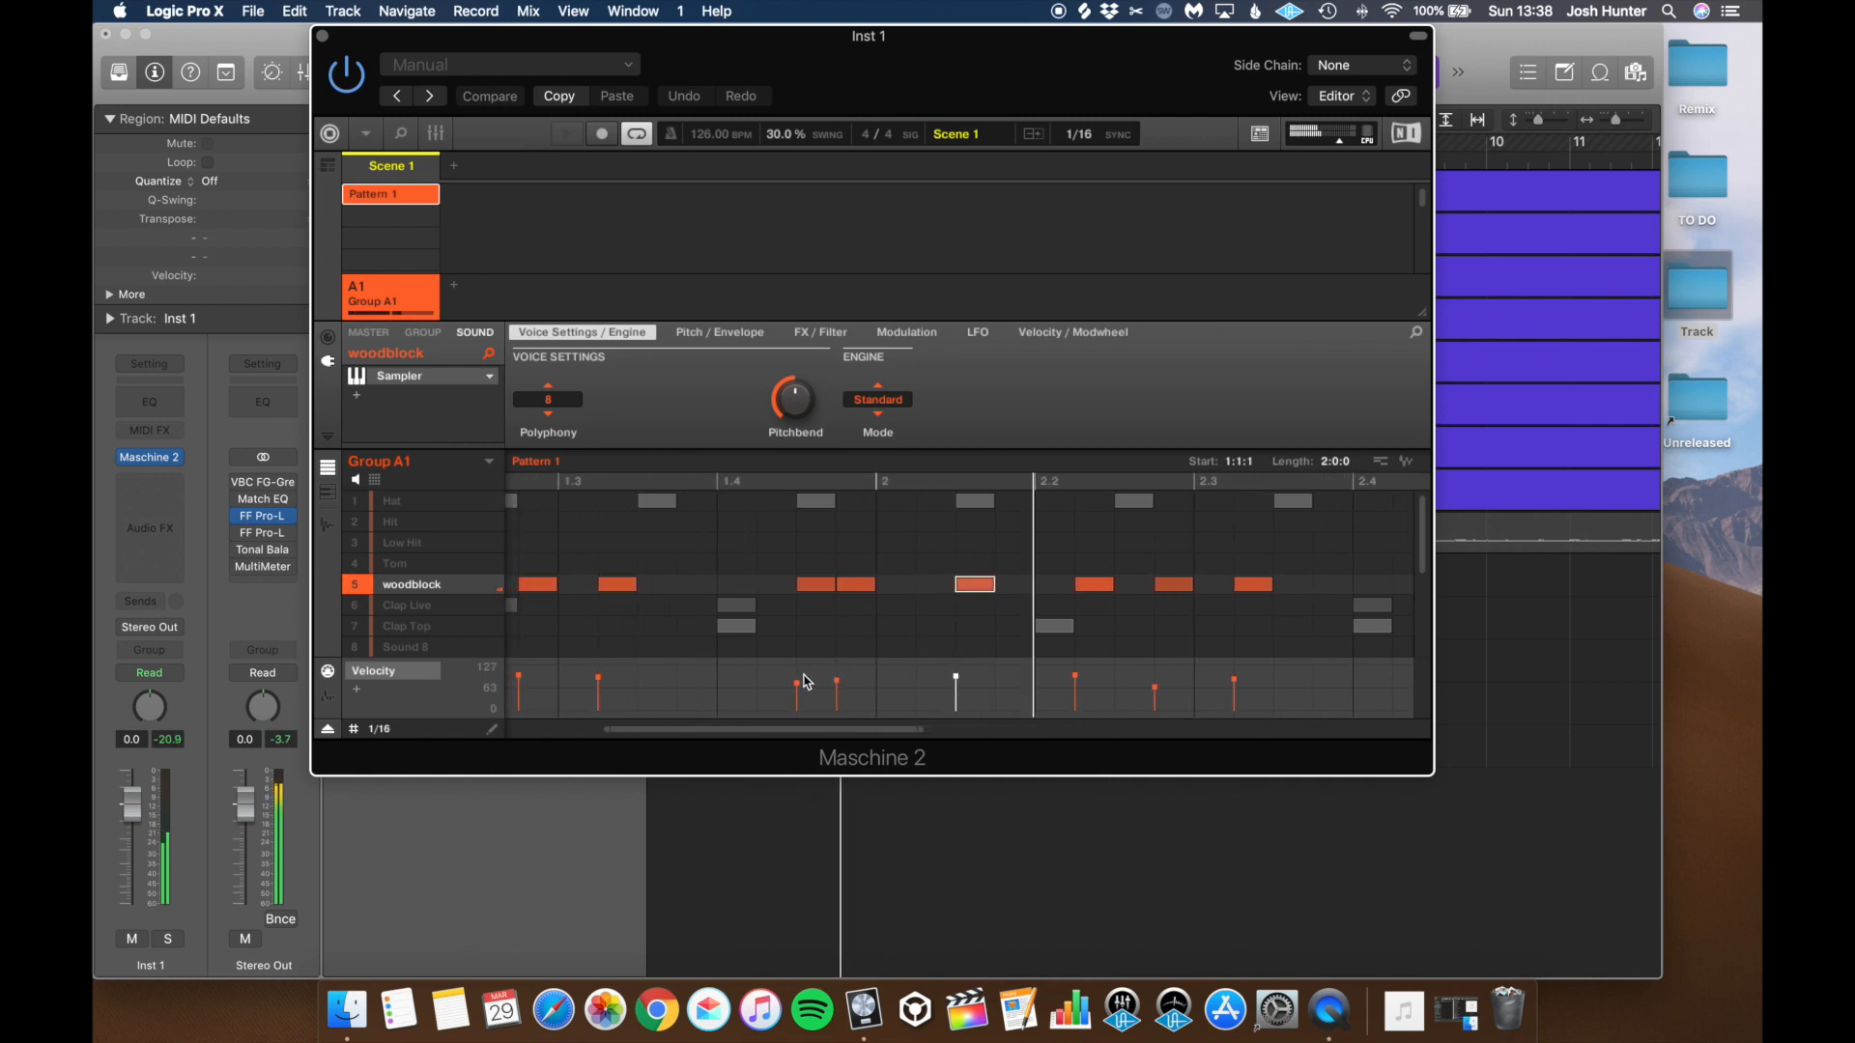
Step: Slightly raise the velocity of the woodblock note on the third sixteenth of beat 4 in bar 1
left_click(693, 693)
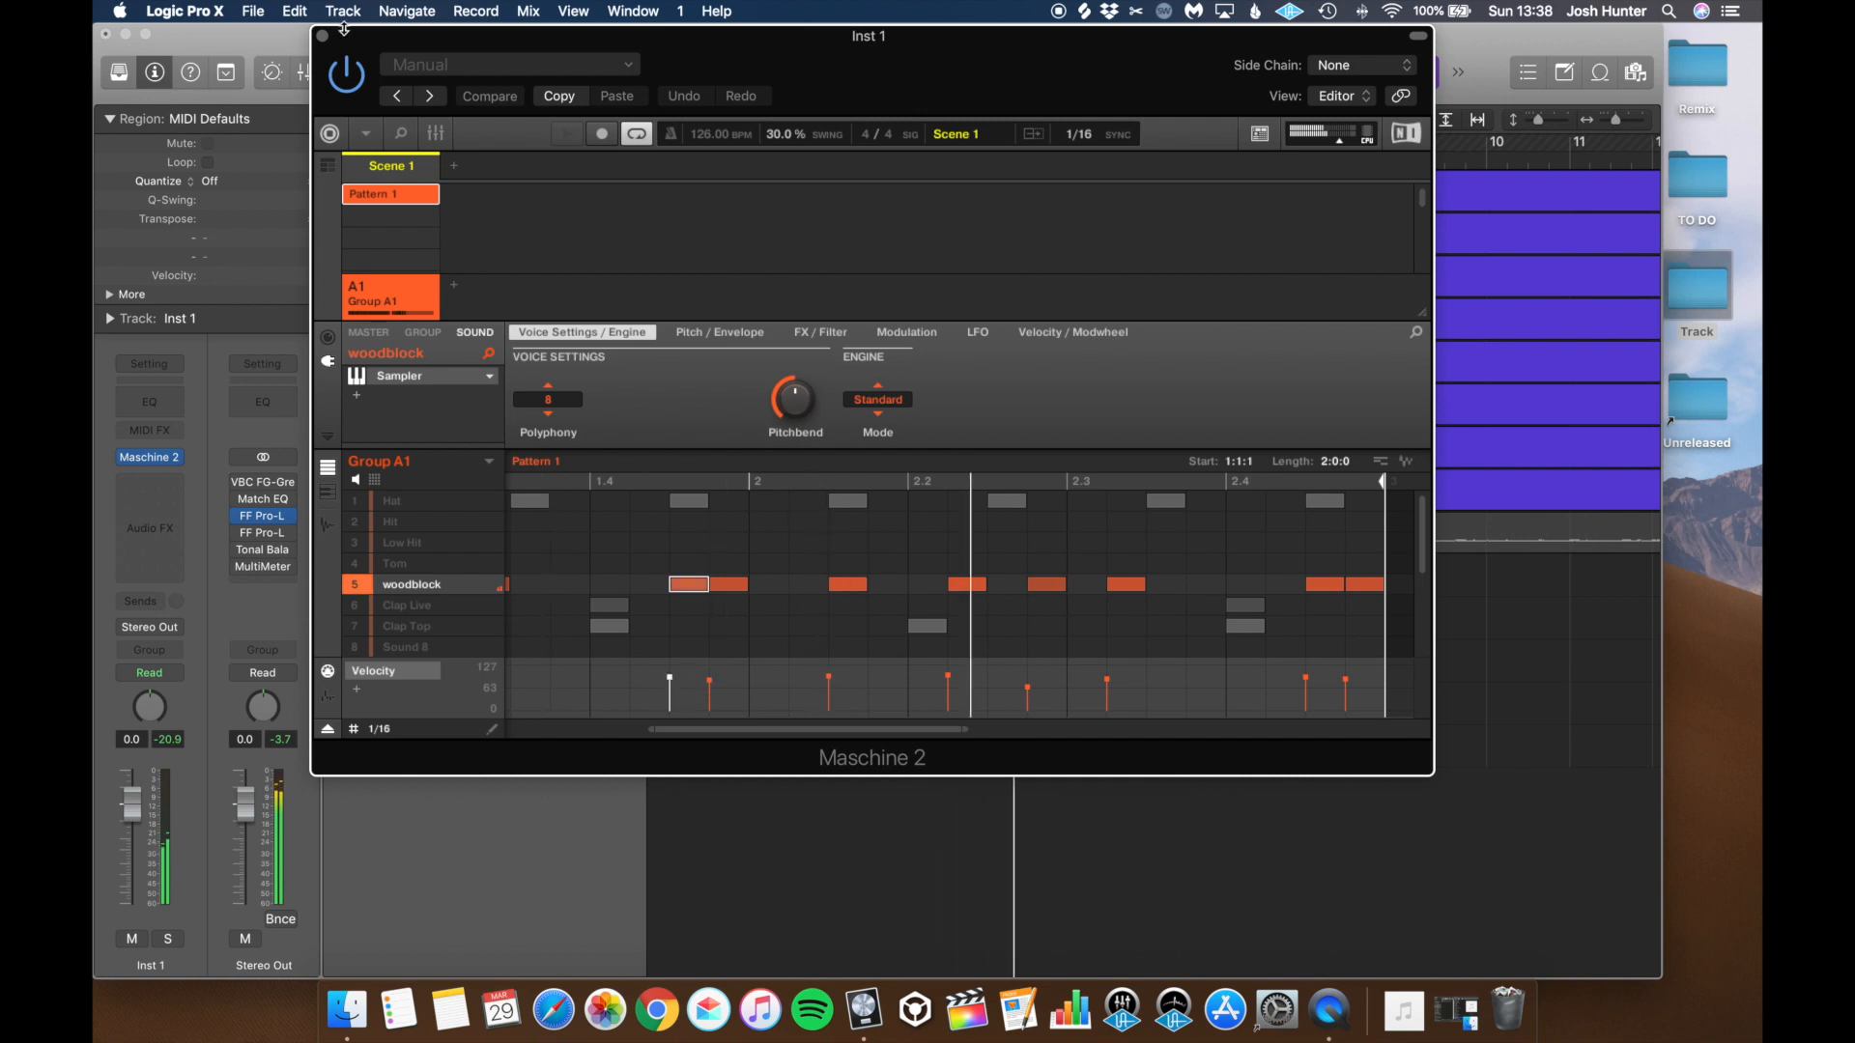
key("v")
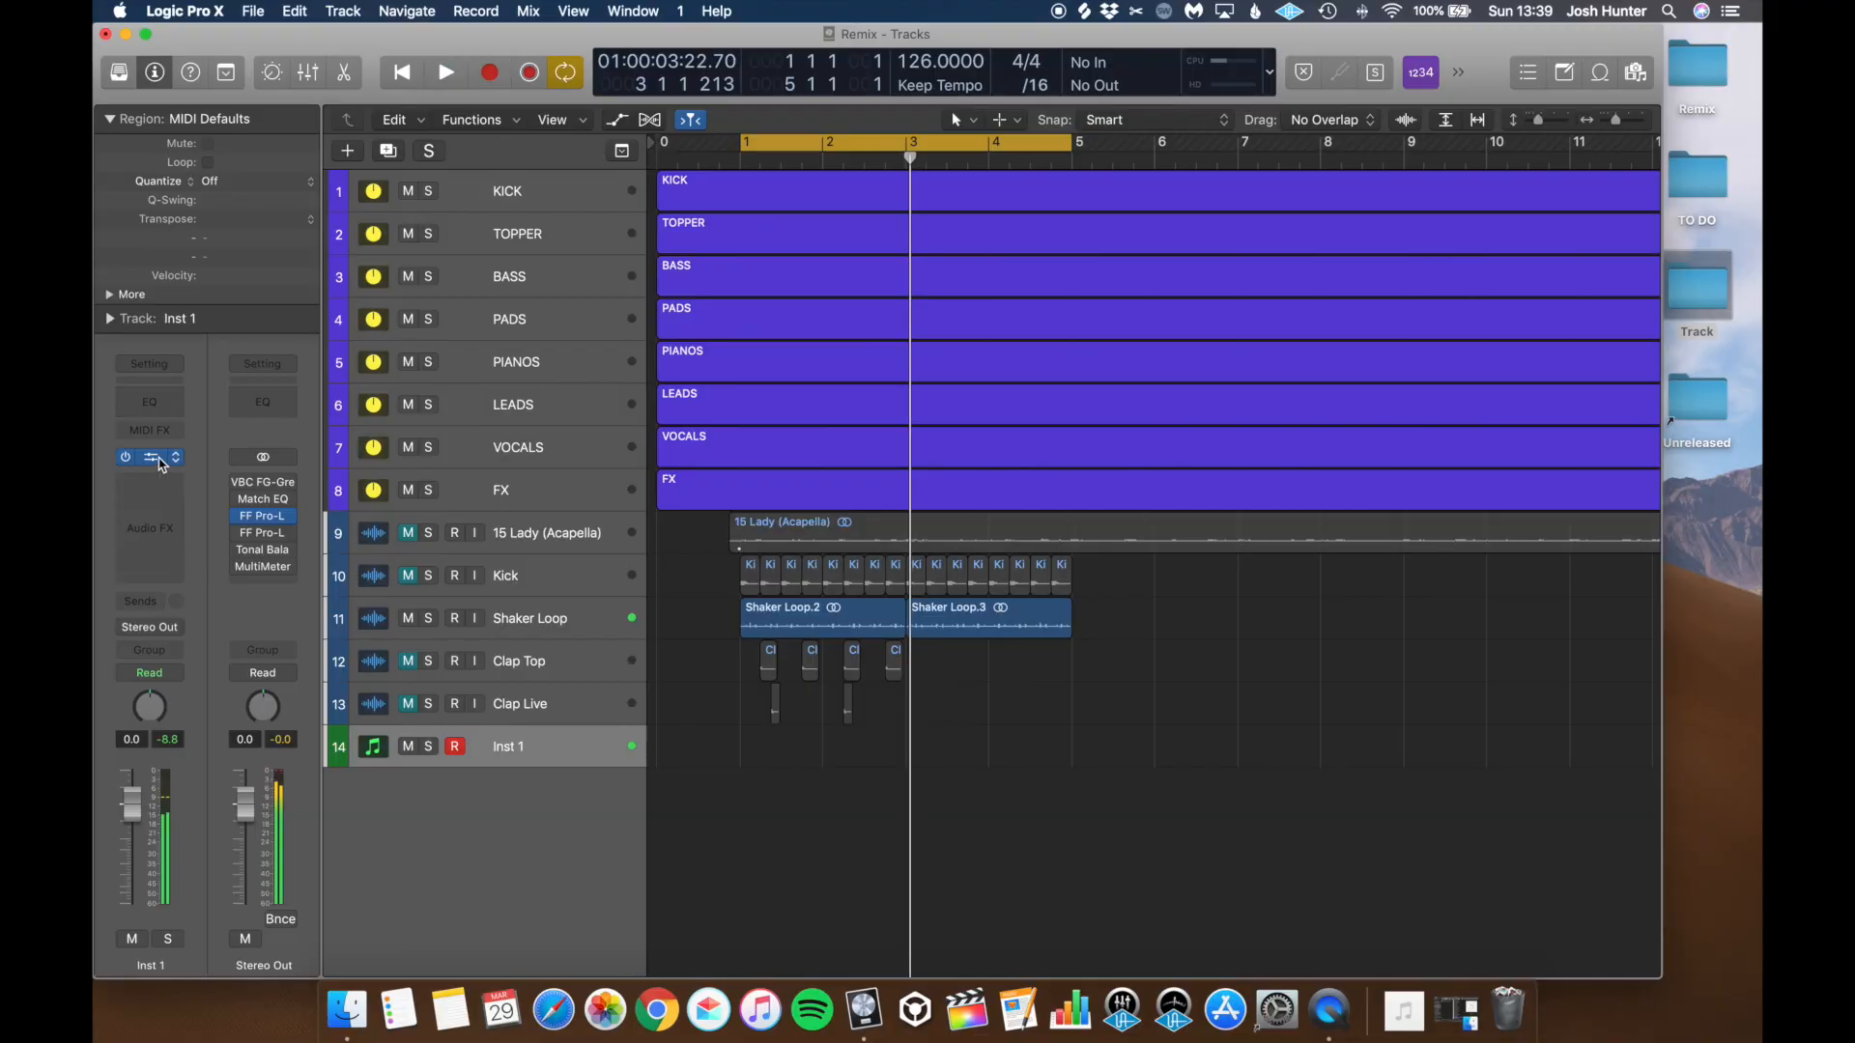
Step: Reopen the Maschine 2 instrument and select all notes in Pattern 1
left_click(154, 459)
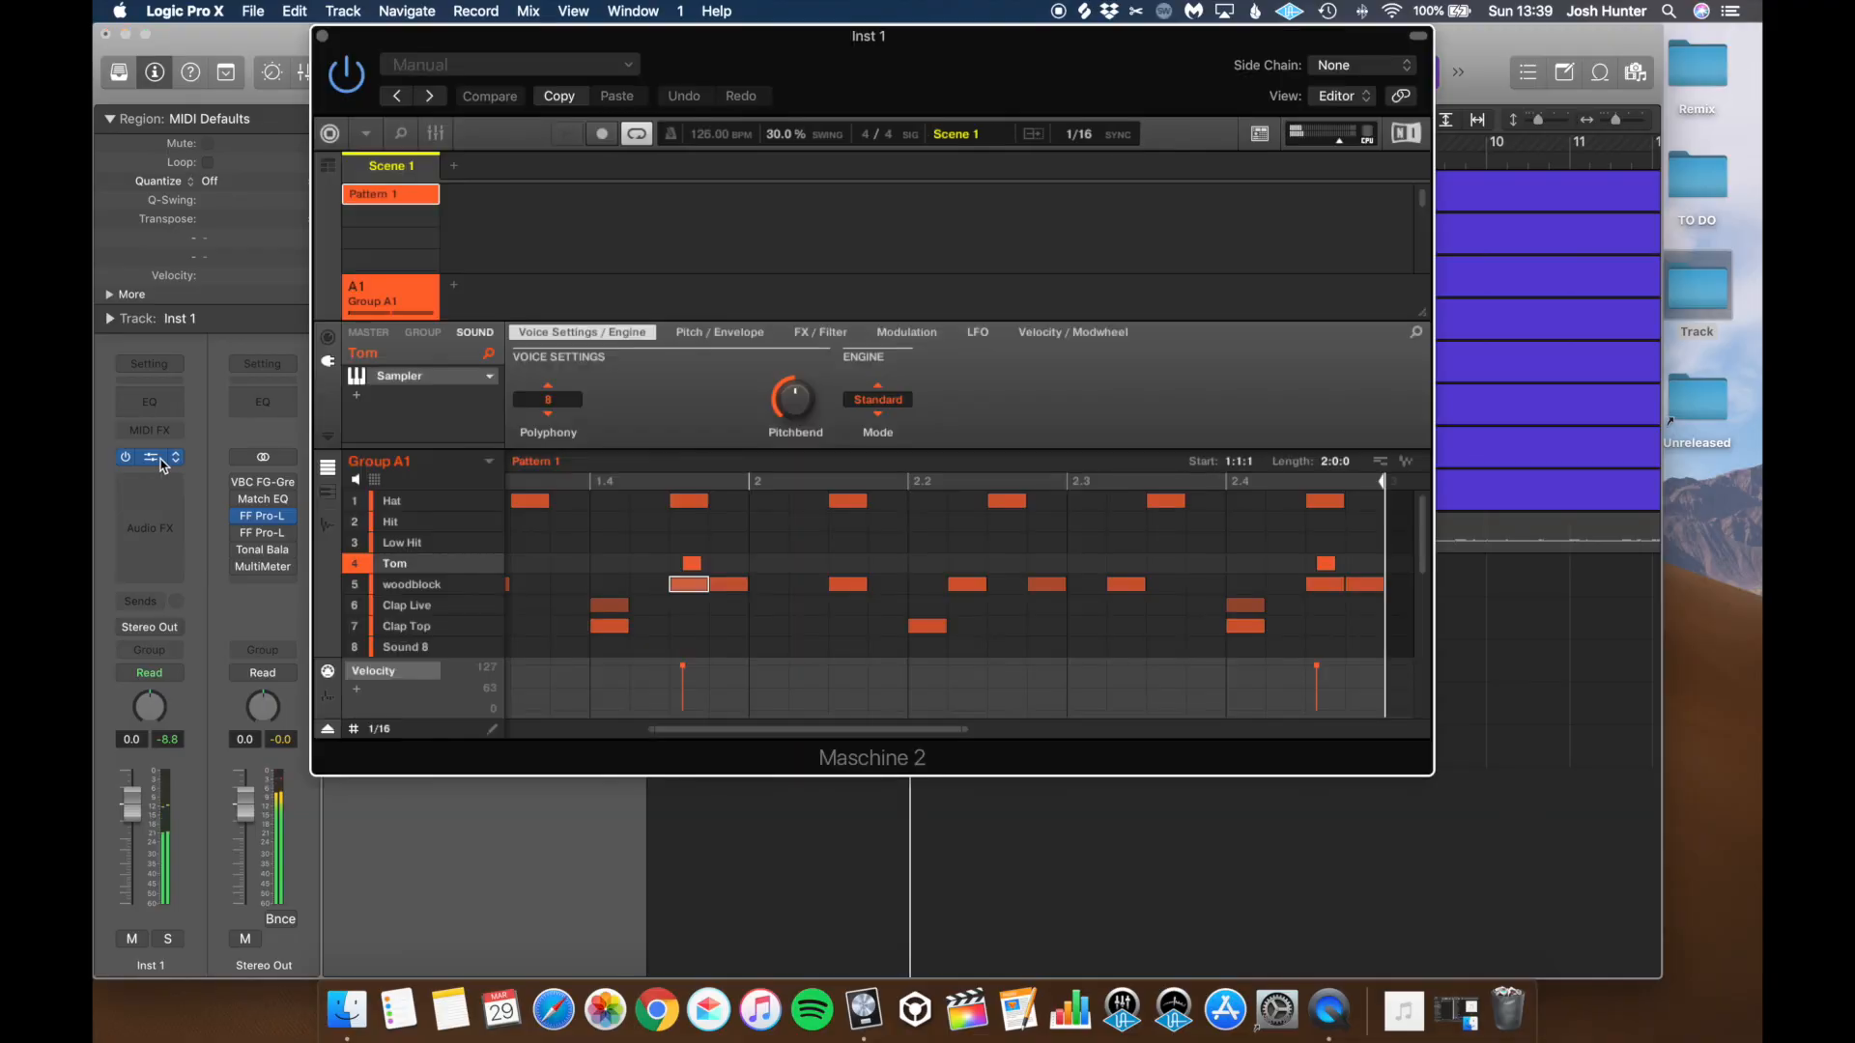
left_click(766, 623)
key("super+a")
scroll(782, 587, "left", 2)
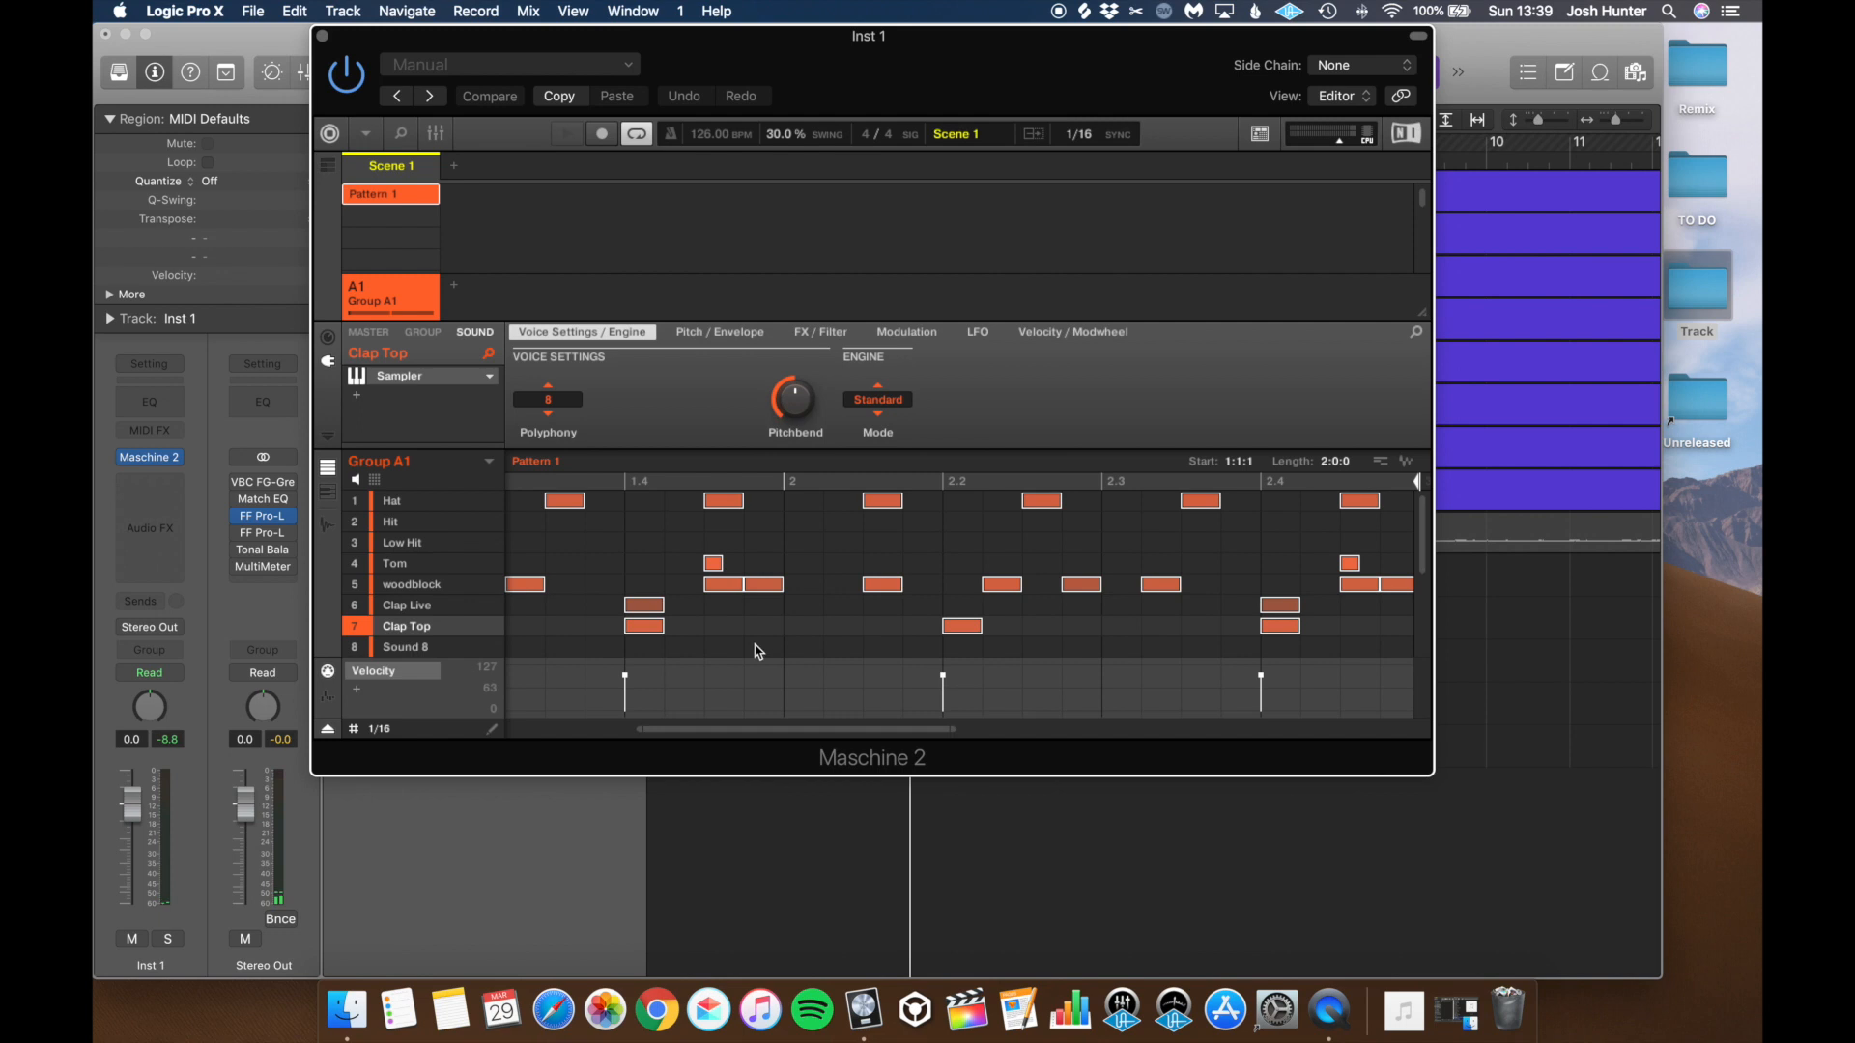
left_click(758, 650)
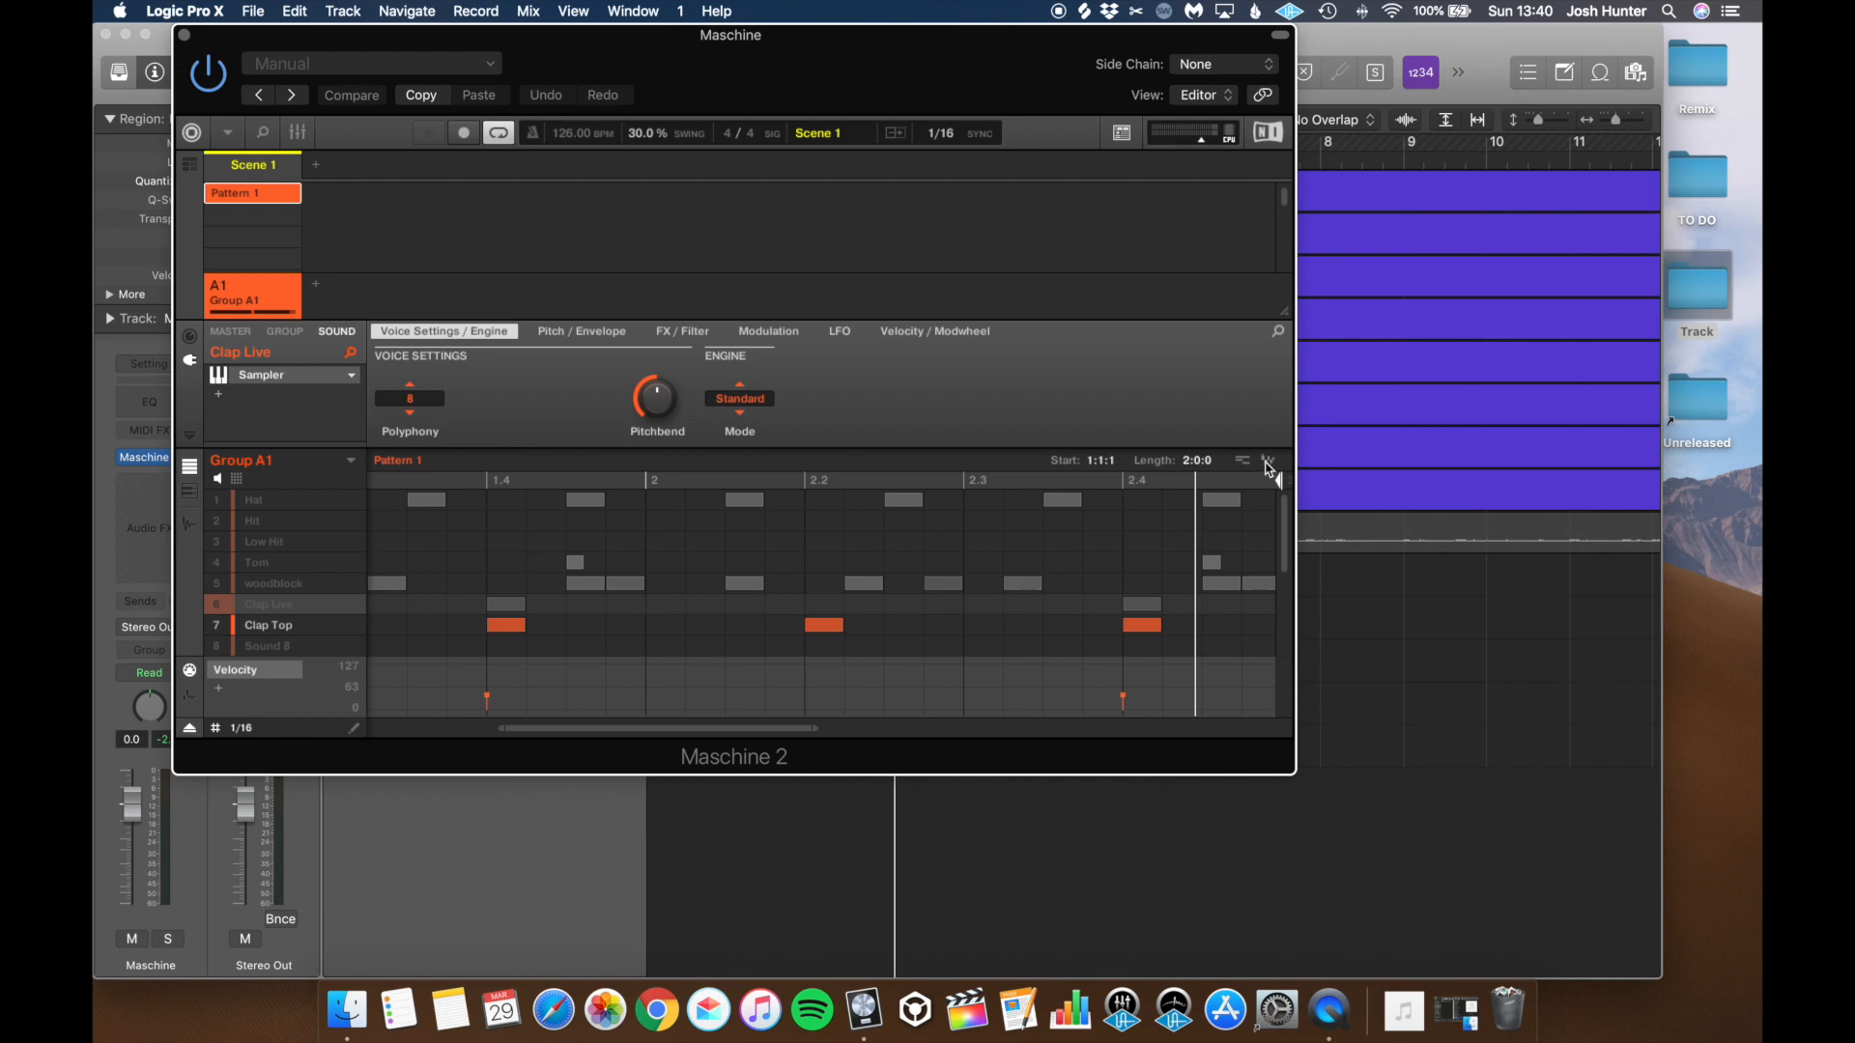
Step: Export the clap pattern from Maschine as audio onto a new track and name the track "Clap Live"
left_click_drag(1271, 470, 1372, 823)
double_click(587, 803)
type("Clap Live")
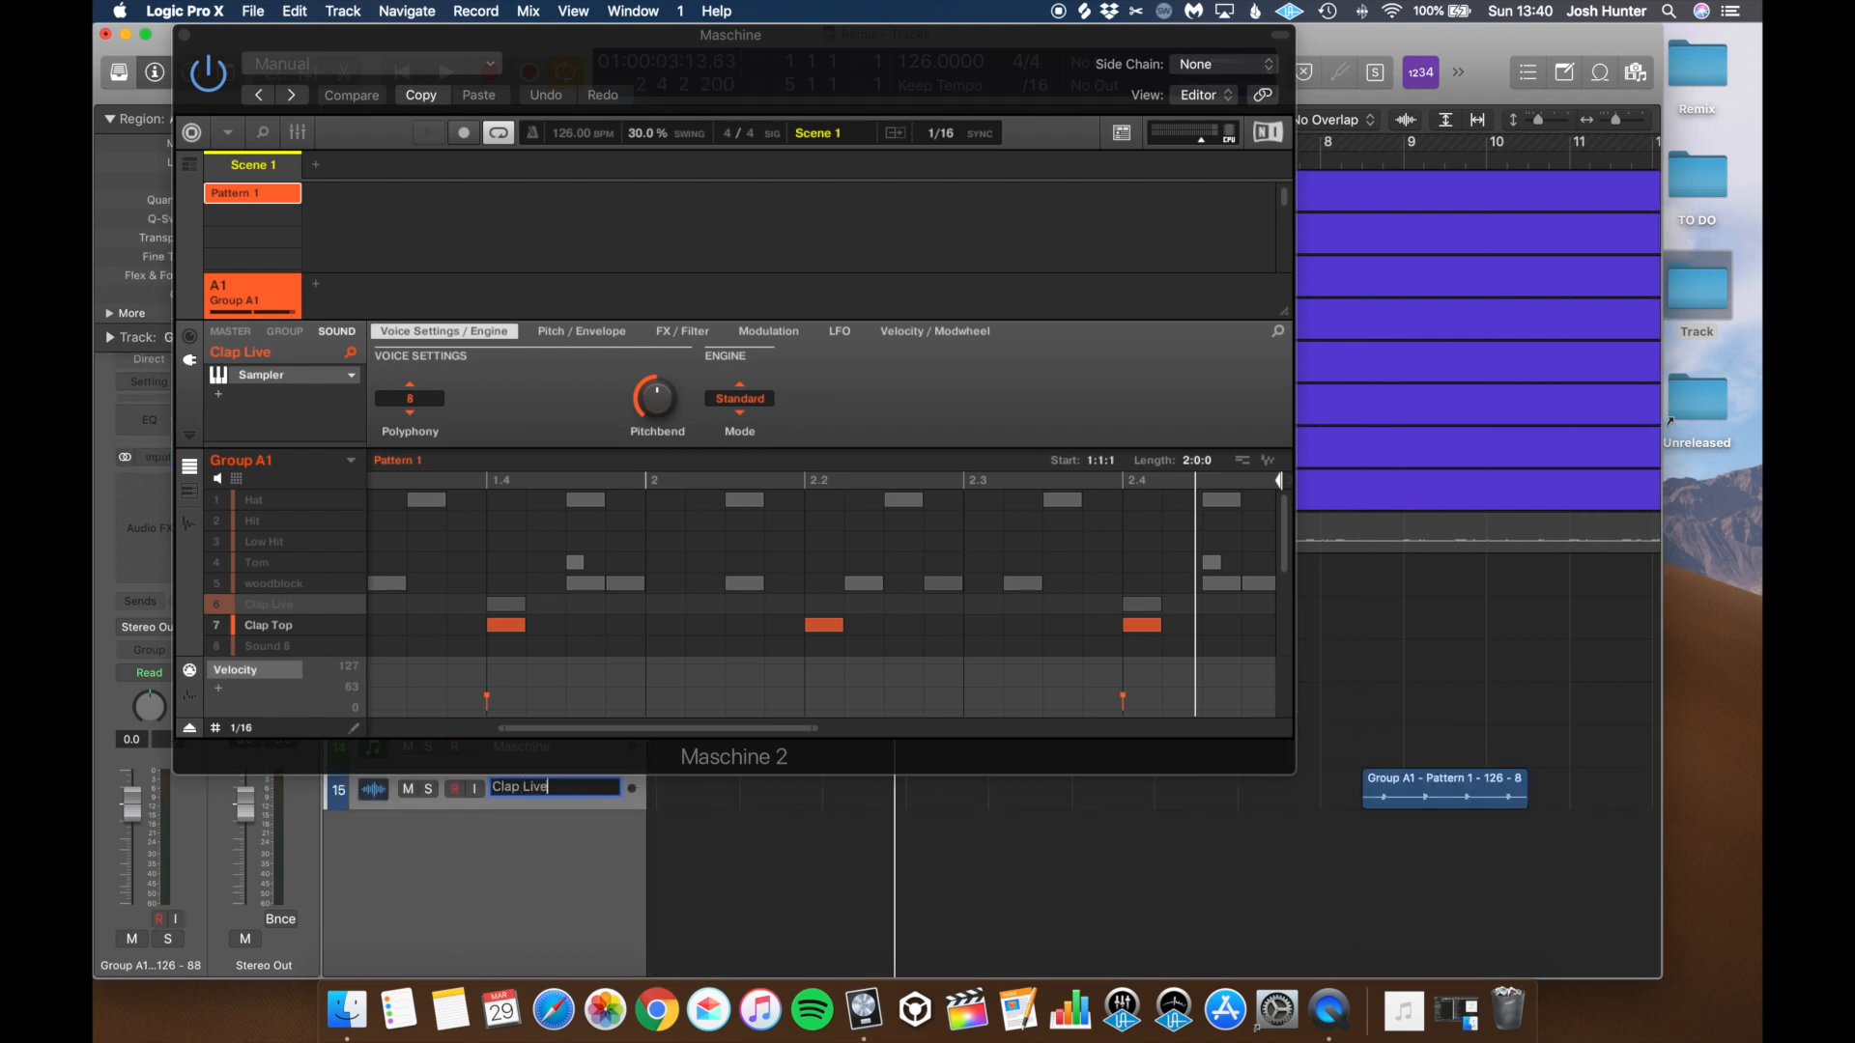
key("Return")
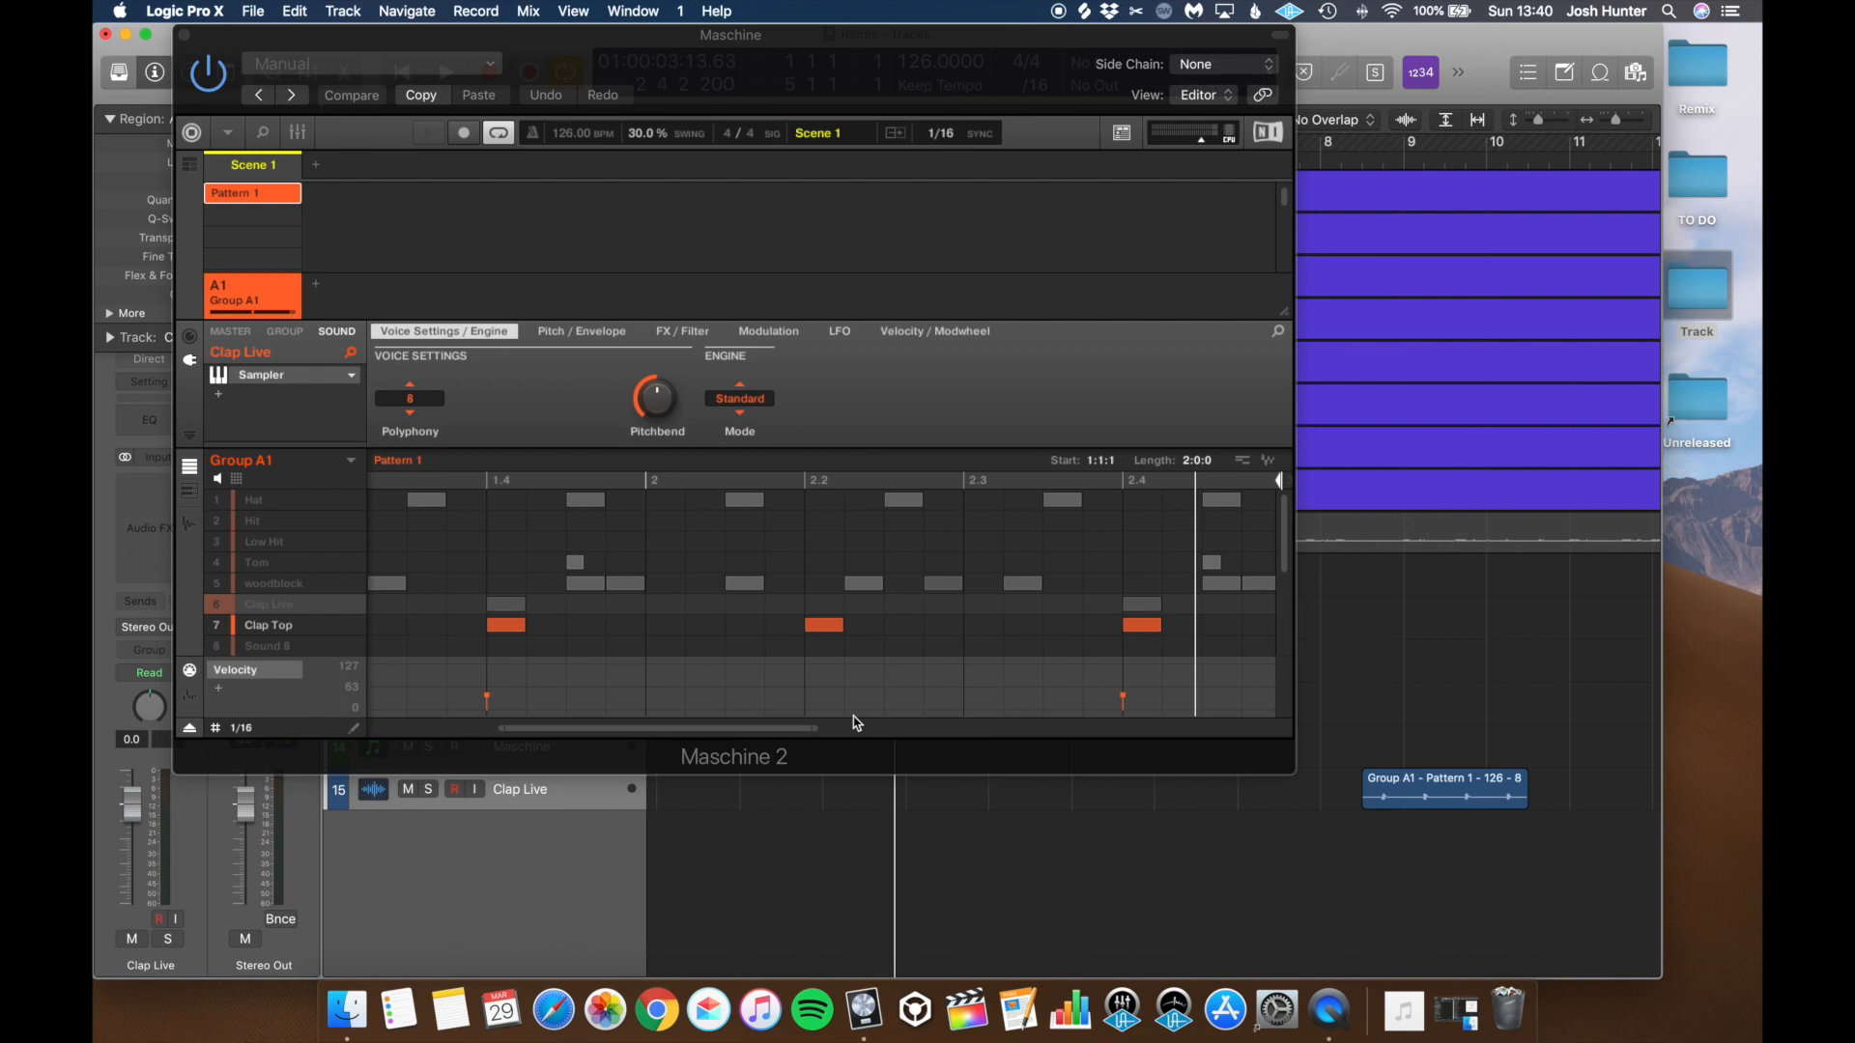
Step: Export the Clap Top pattern as audio onto another new track around bar 8 and name the track "Clap"
left_click_drag(1268, 459, 1371, 832)
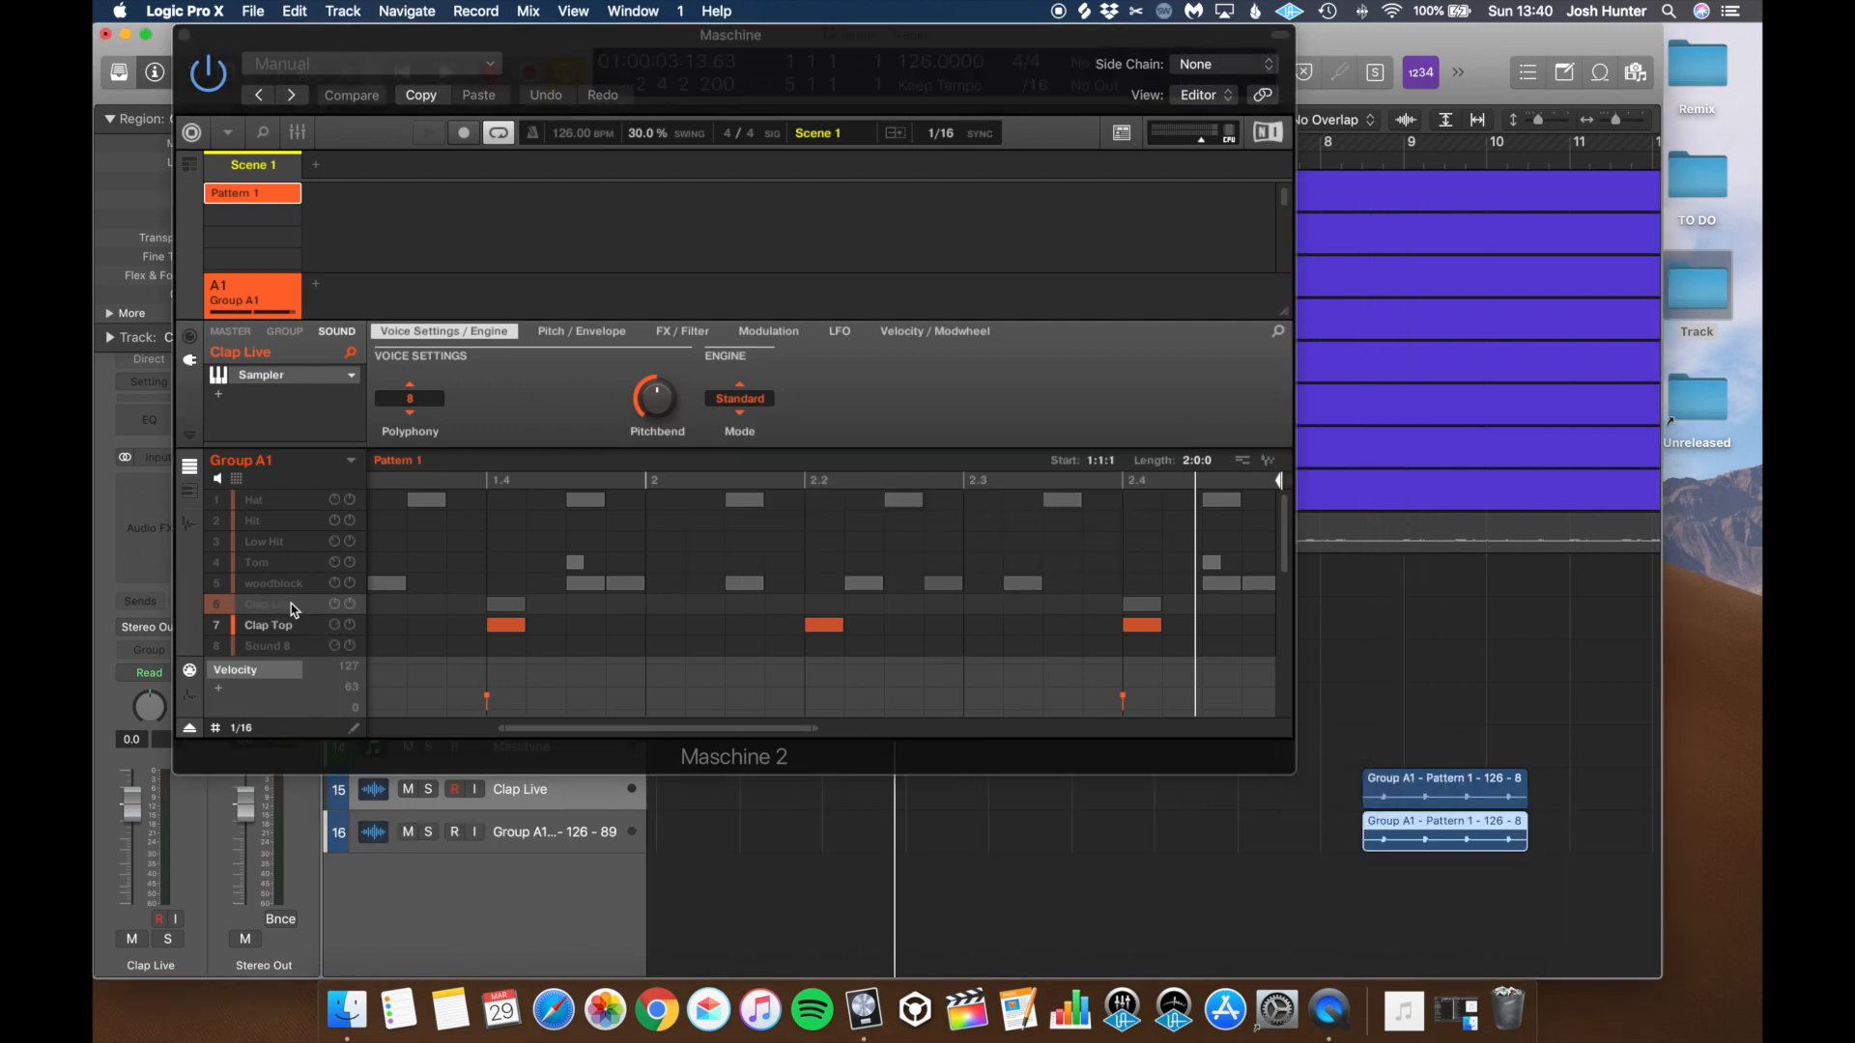
double_click(554, 831)
type("Clap")
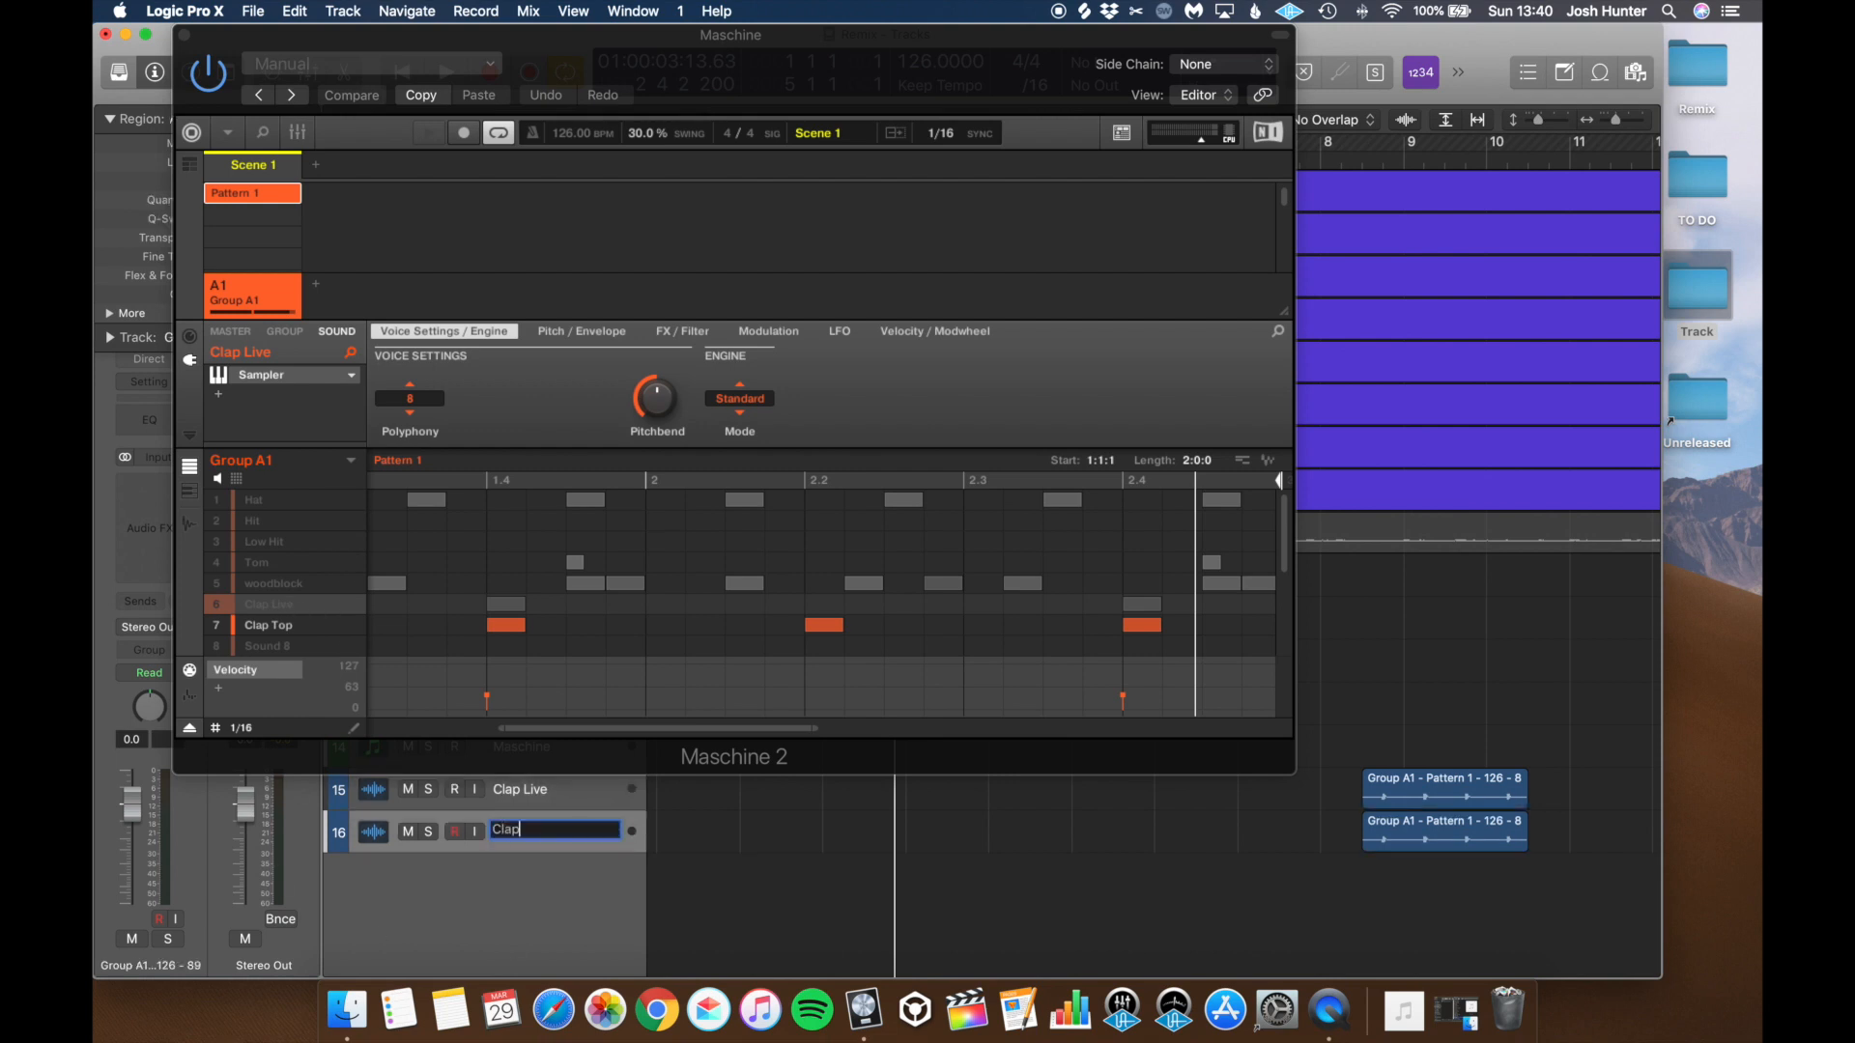
key("Return")
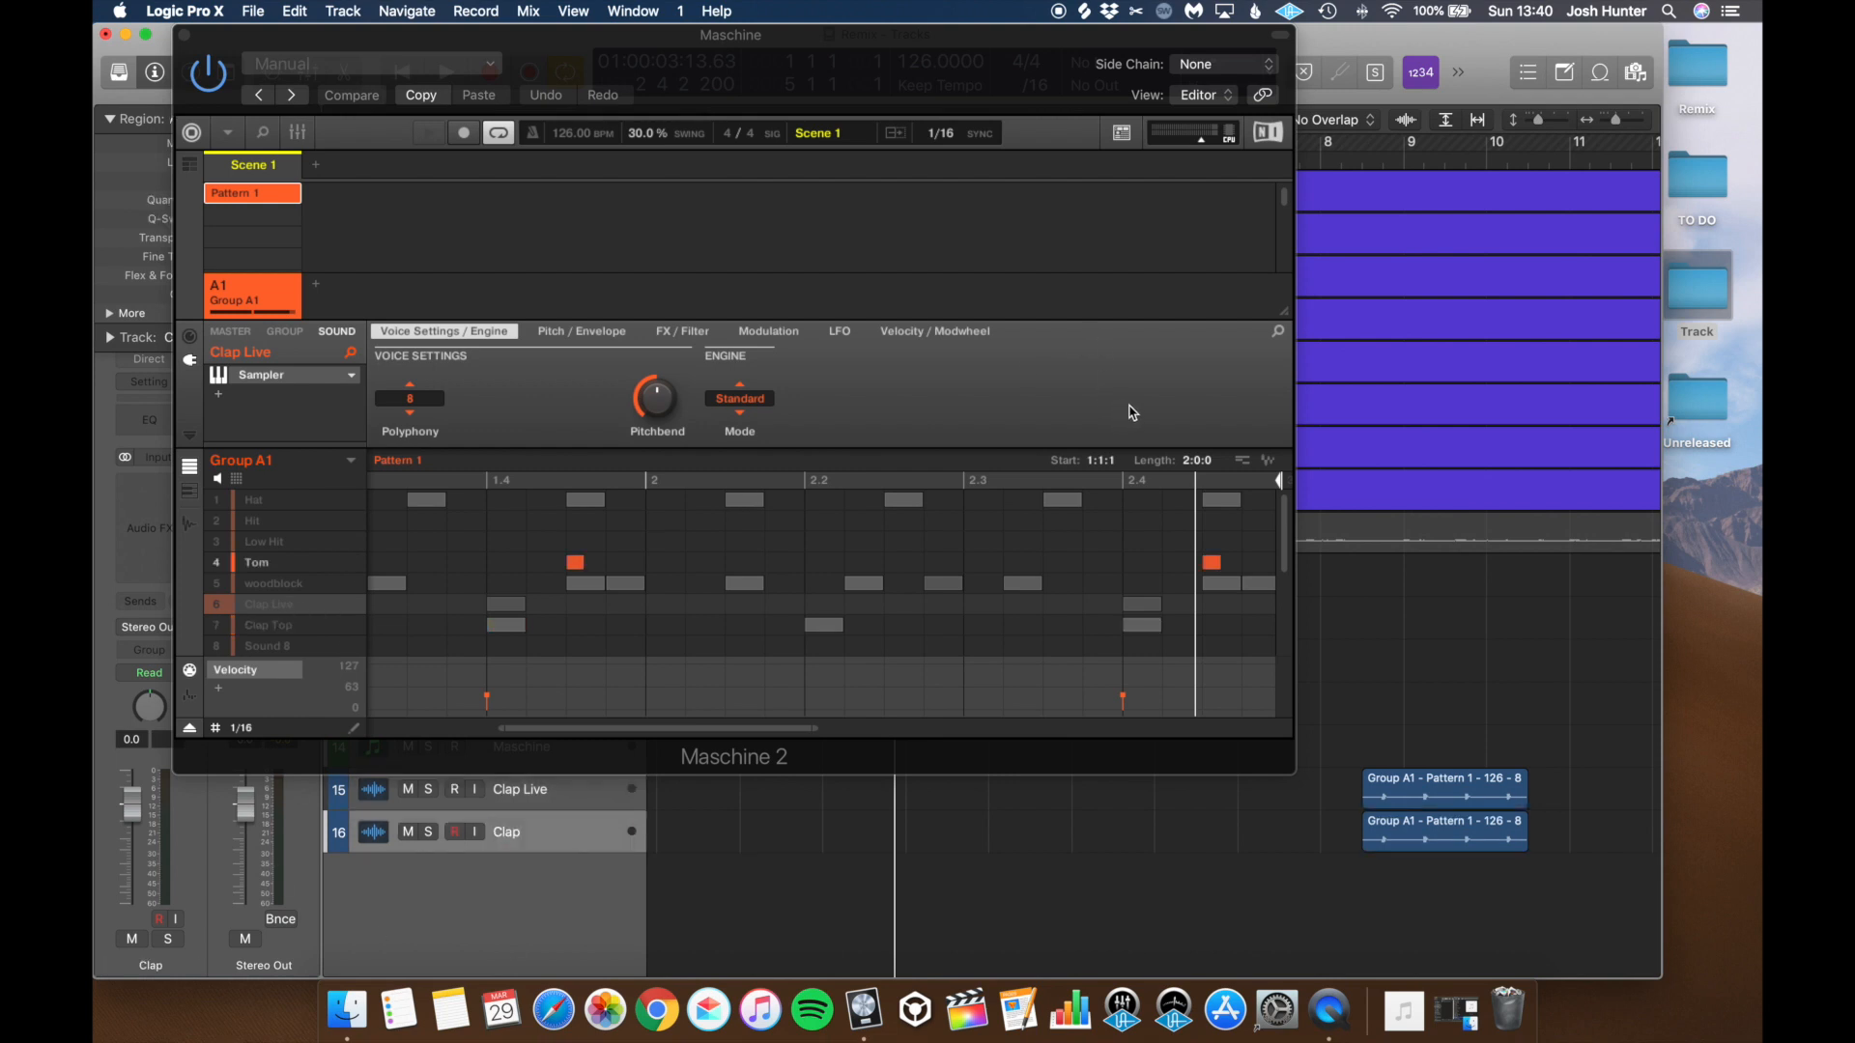
Step: Export the soloed Tom pattern as audio onto a new track named "Tom" and trim its region to two bars
left_click_drag(1267, 467, 1370, 882)
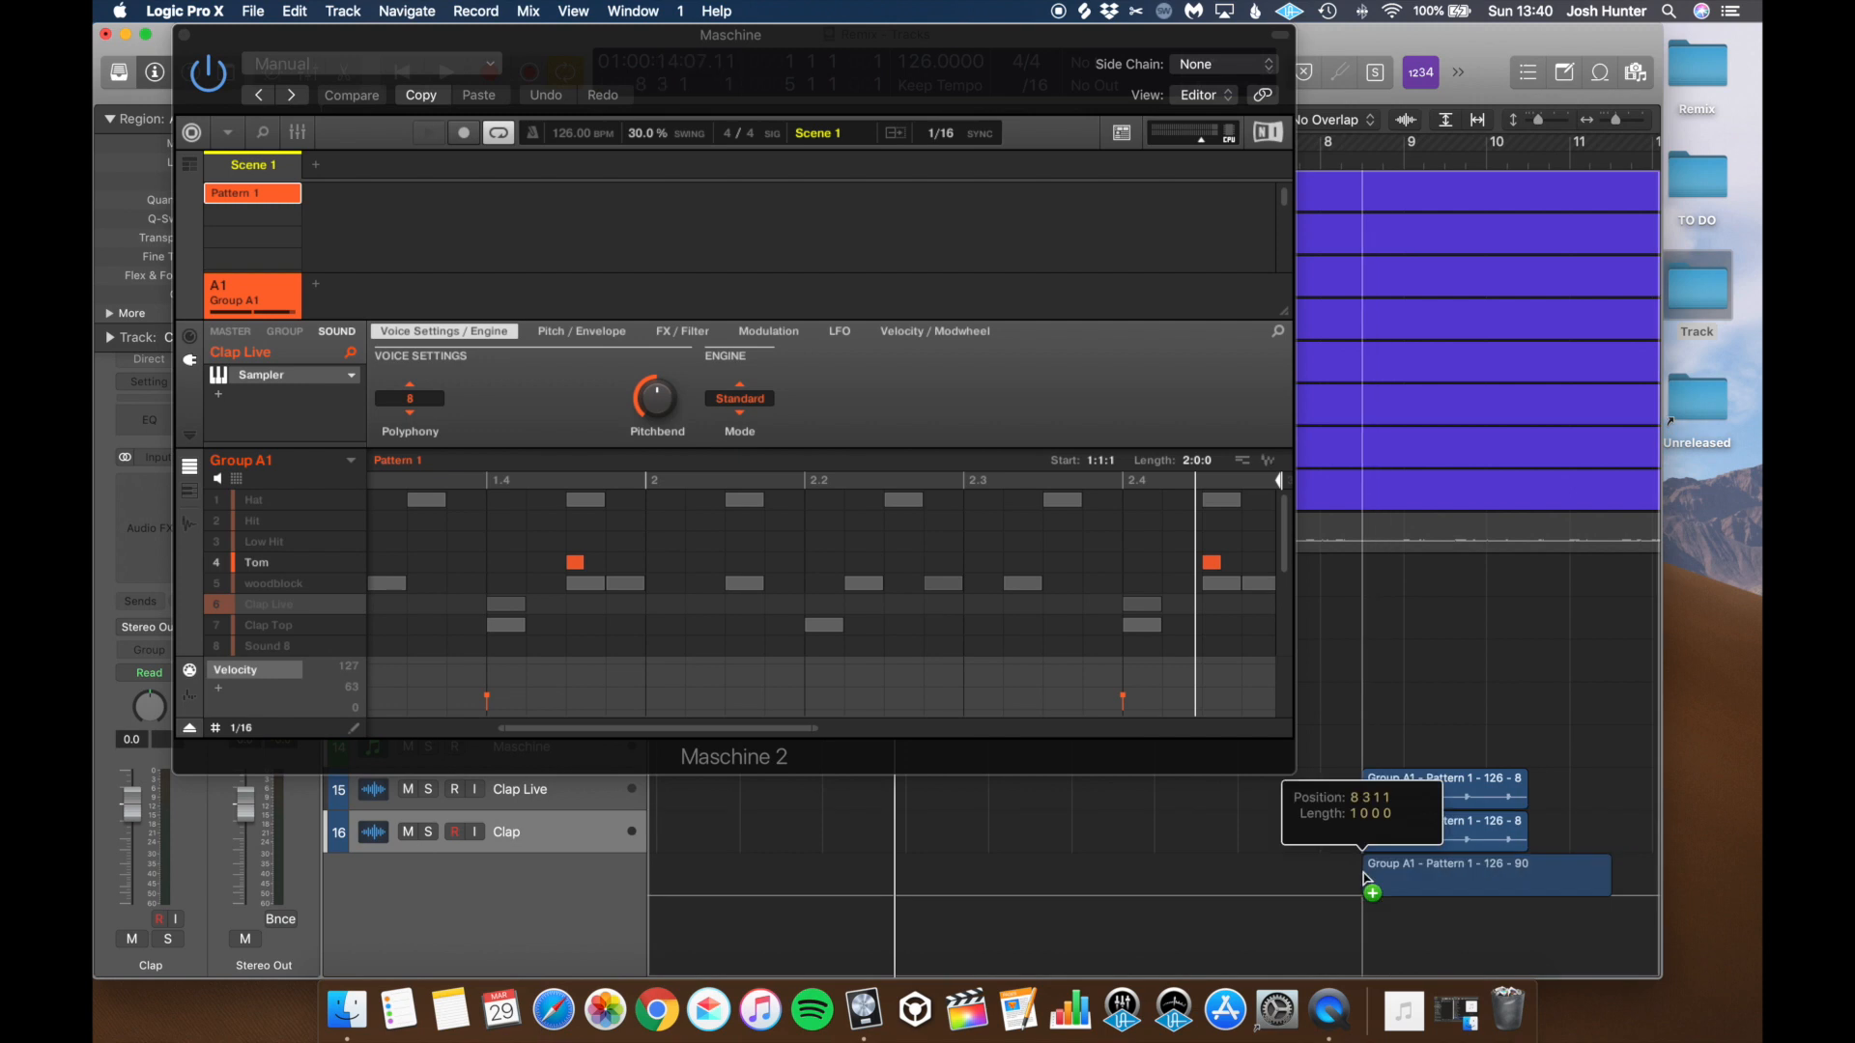
double_click(502, 881)
type("Tom")
key("Return")
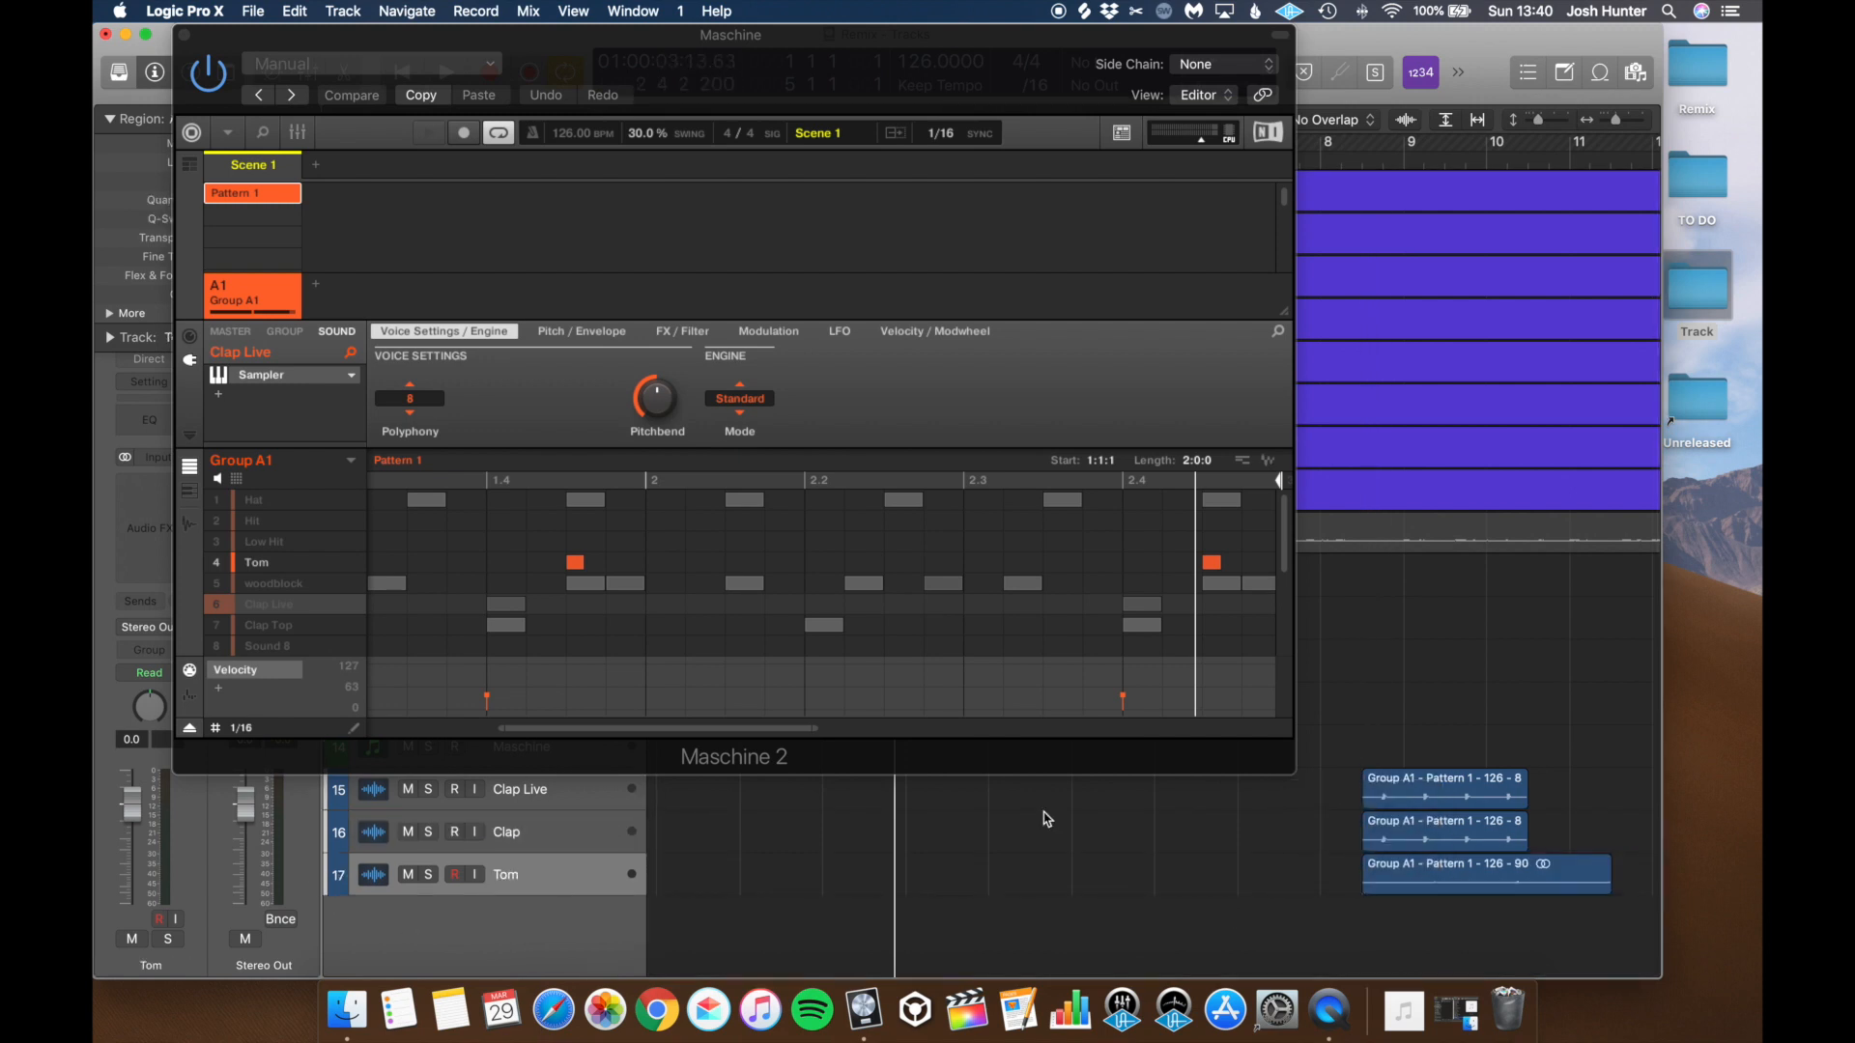
left_click_drag(1602, 882, 1524, 896)
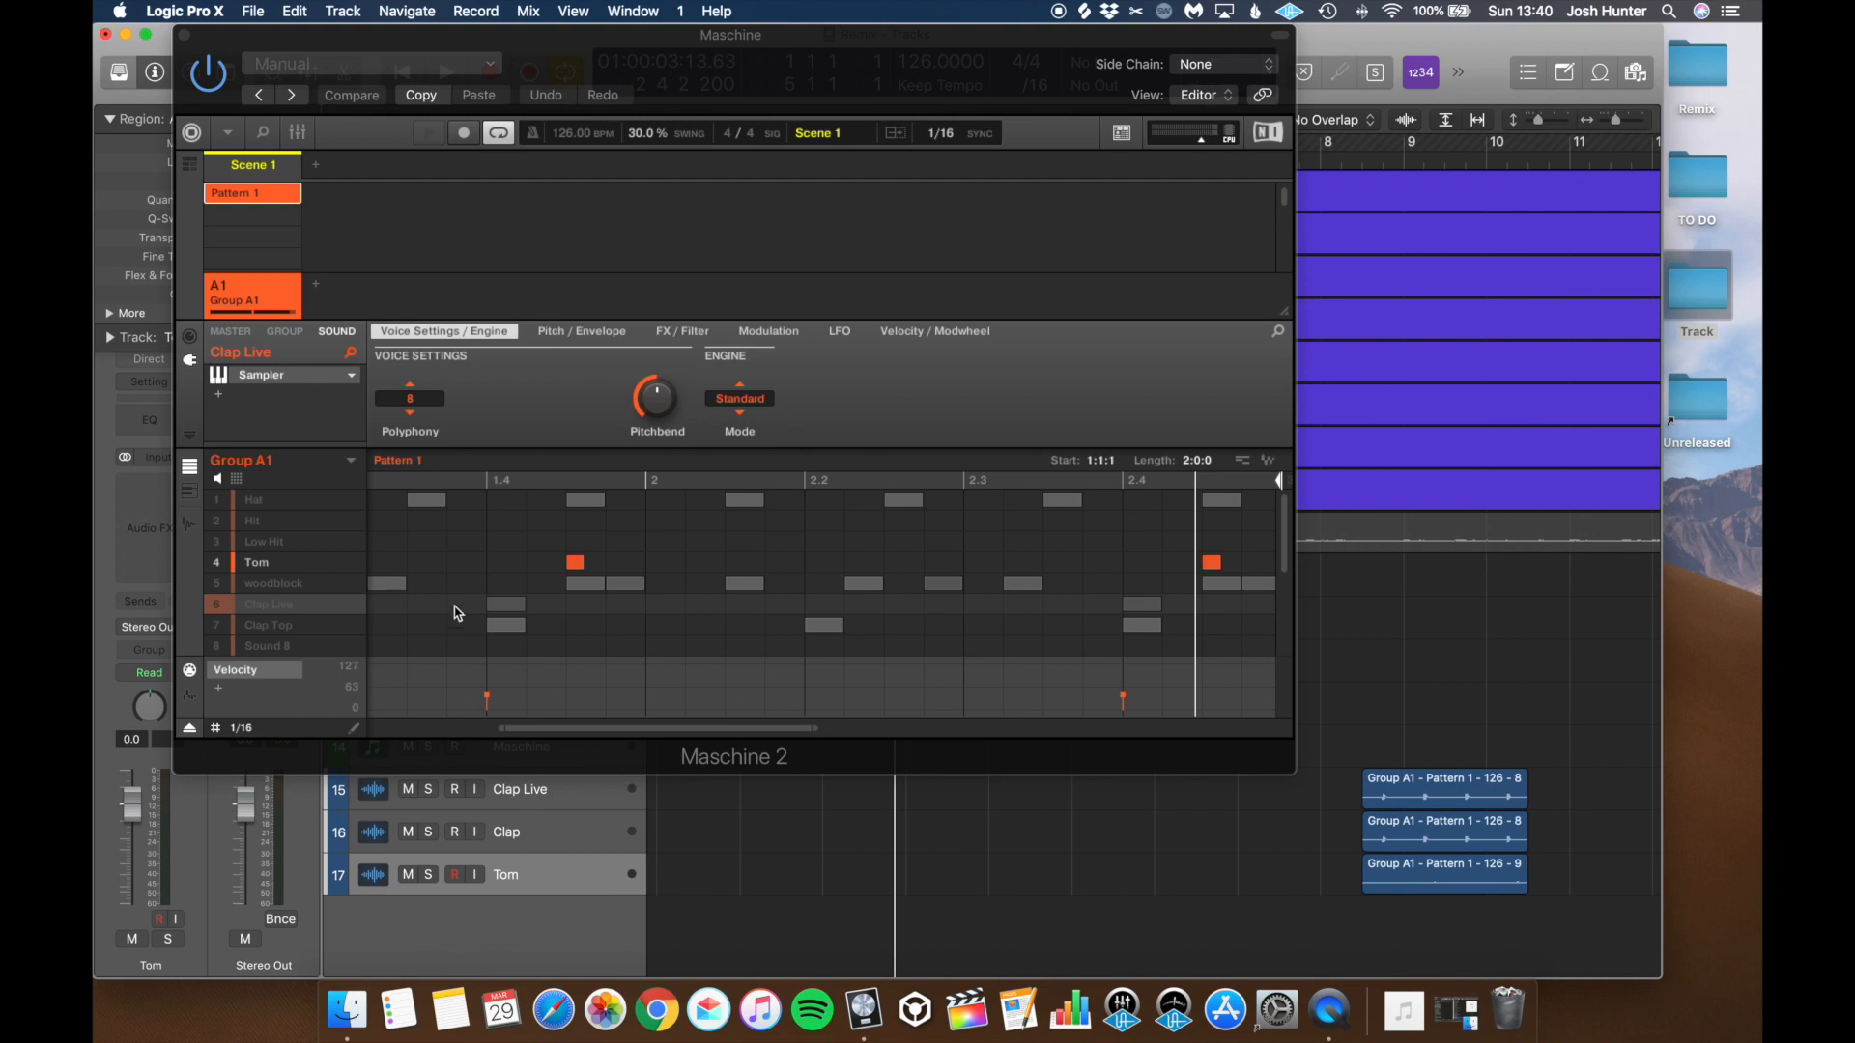
Step: Solo the Hat sound, add a hat note on the second sixteenth of bar 1 beat 4, and export the pattern as audio
left_click(220, 555)
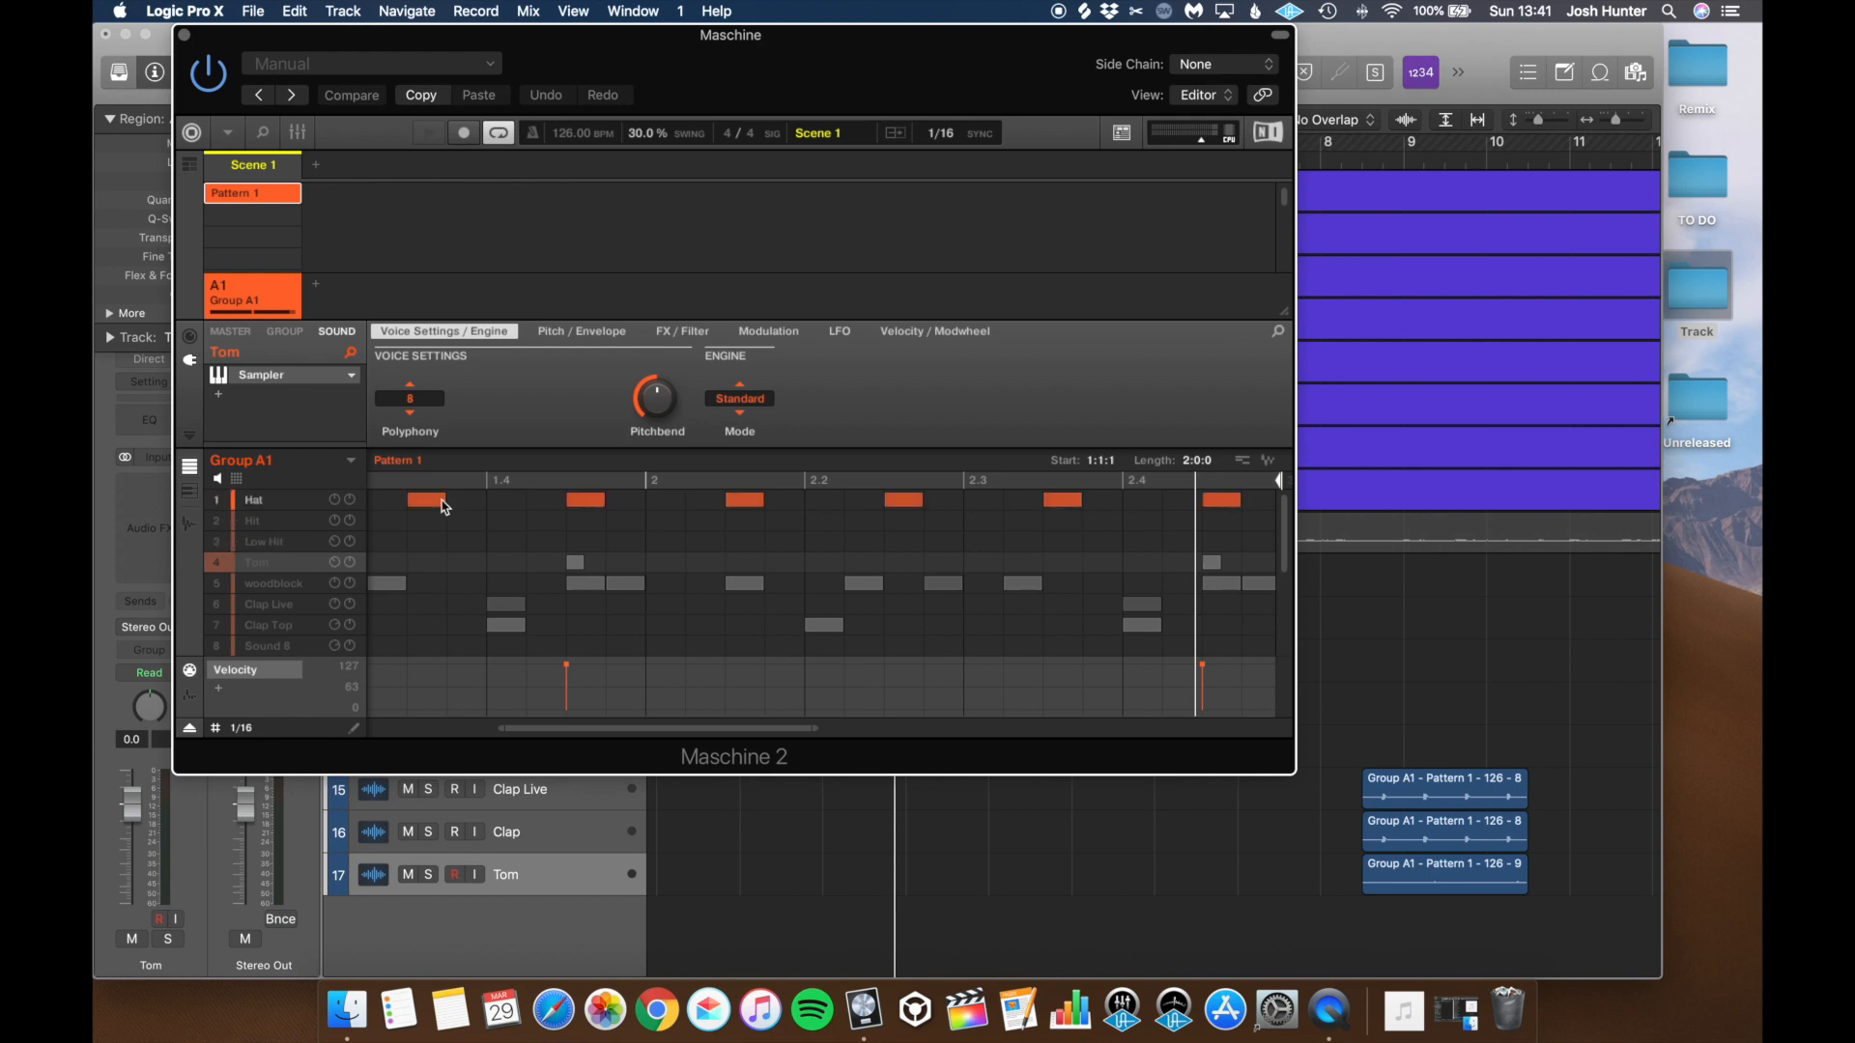
left_click(547, 500)
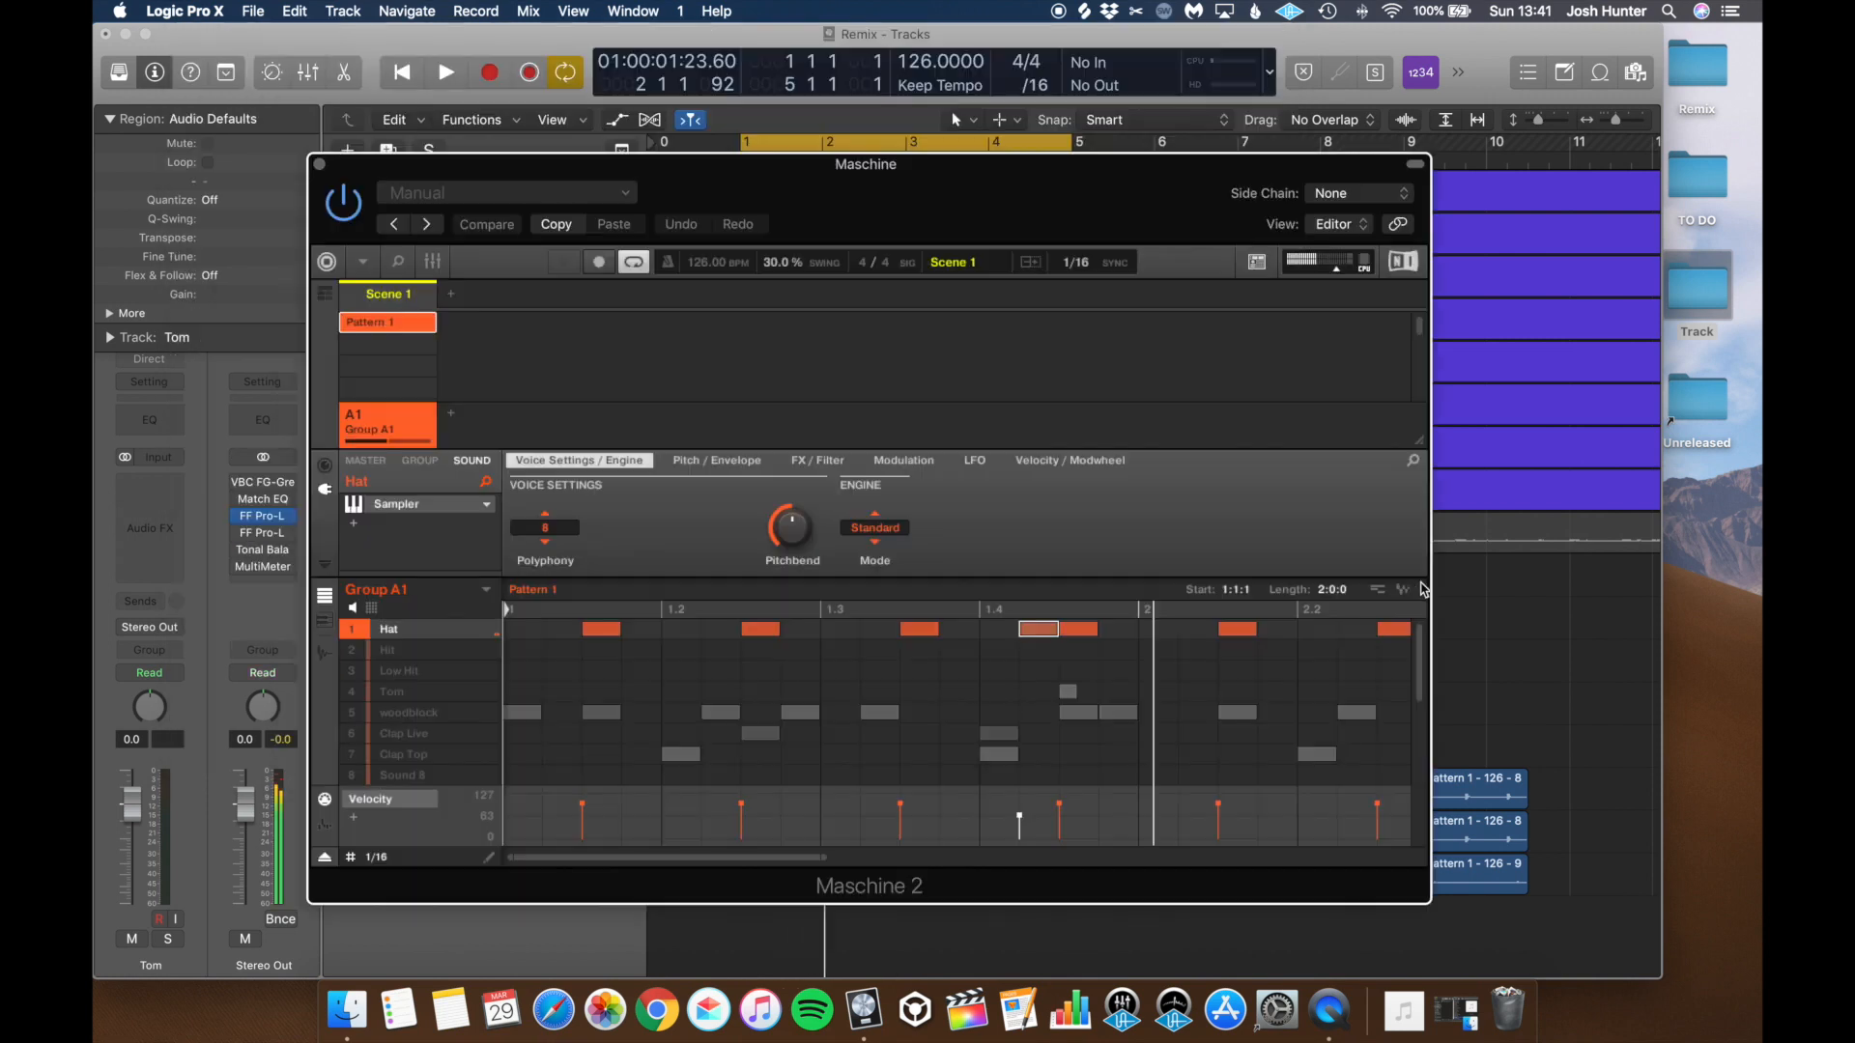
left_click_drag(1403, 590, 1341, 922)
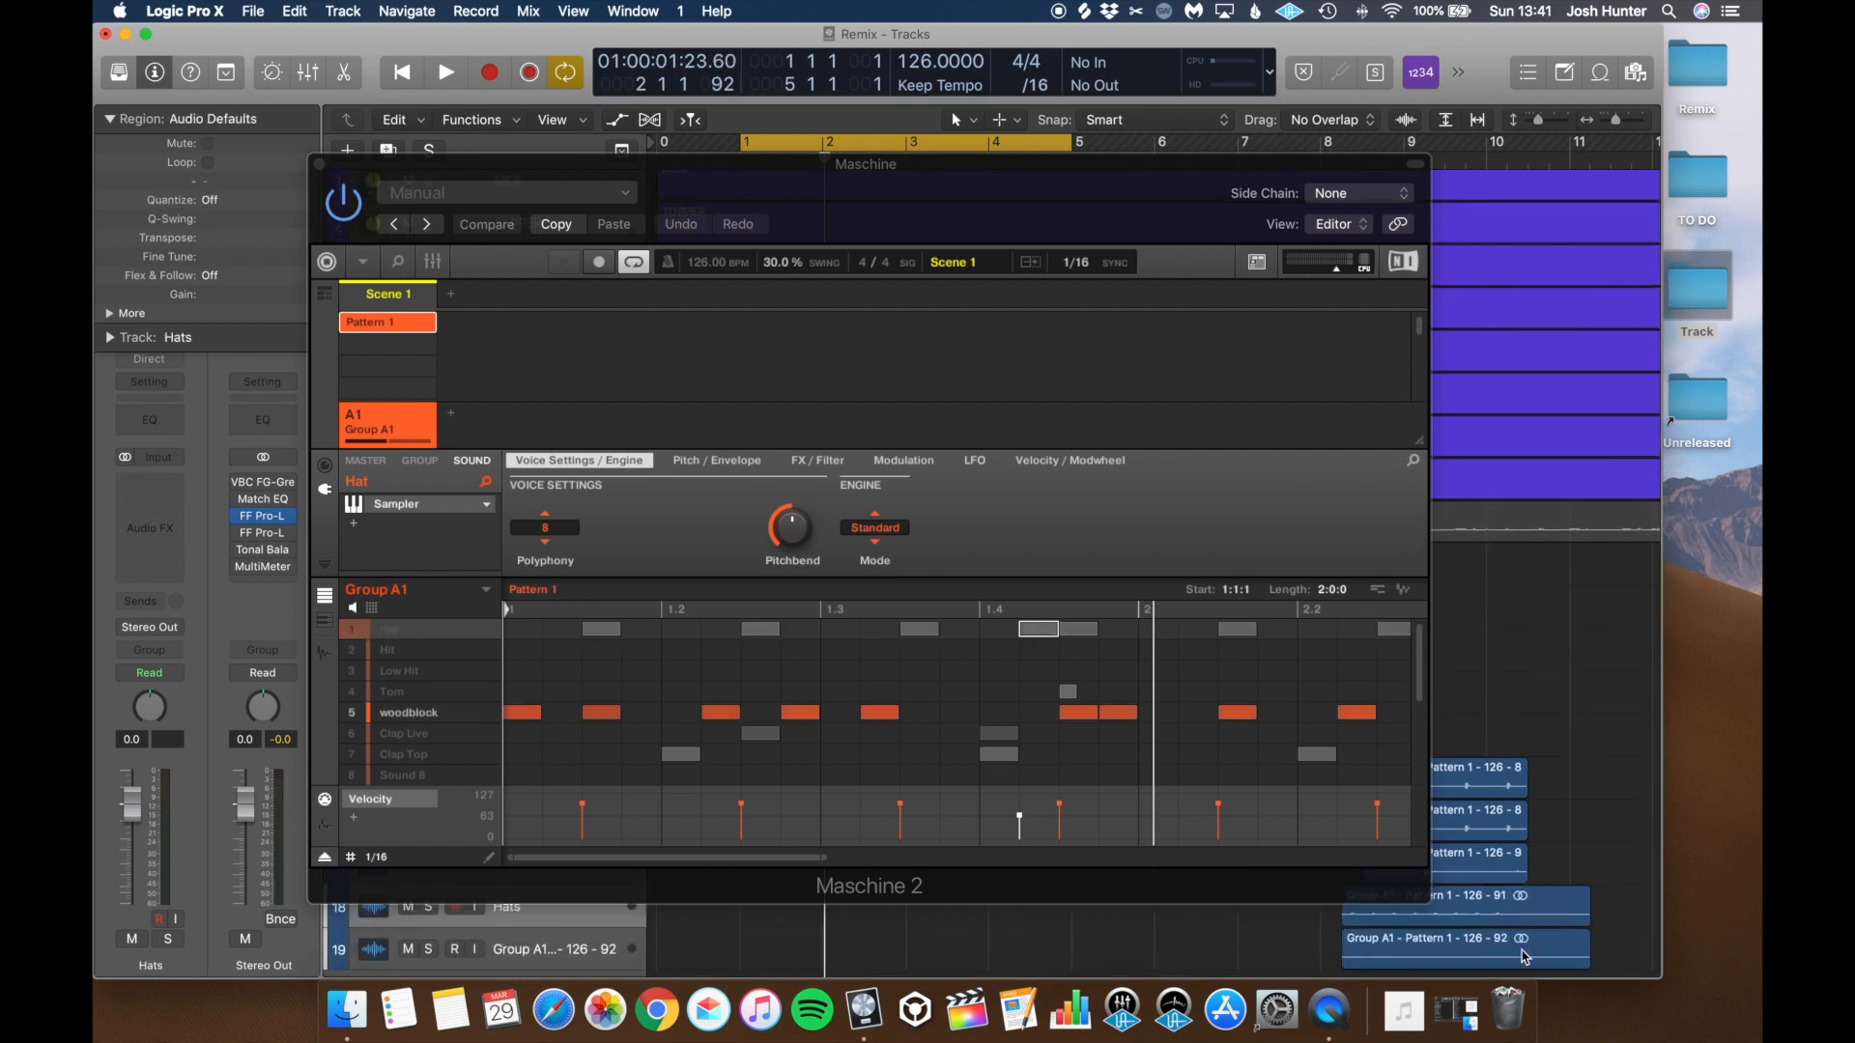
Step: Close the Maschine plug-in window and the audio file editor opened for the exported woodblock region
double_click(1523, 956)
left_click_drag(926, 210, 790, 207)
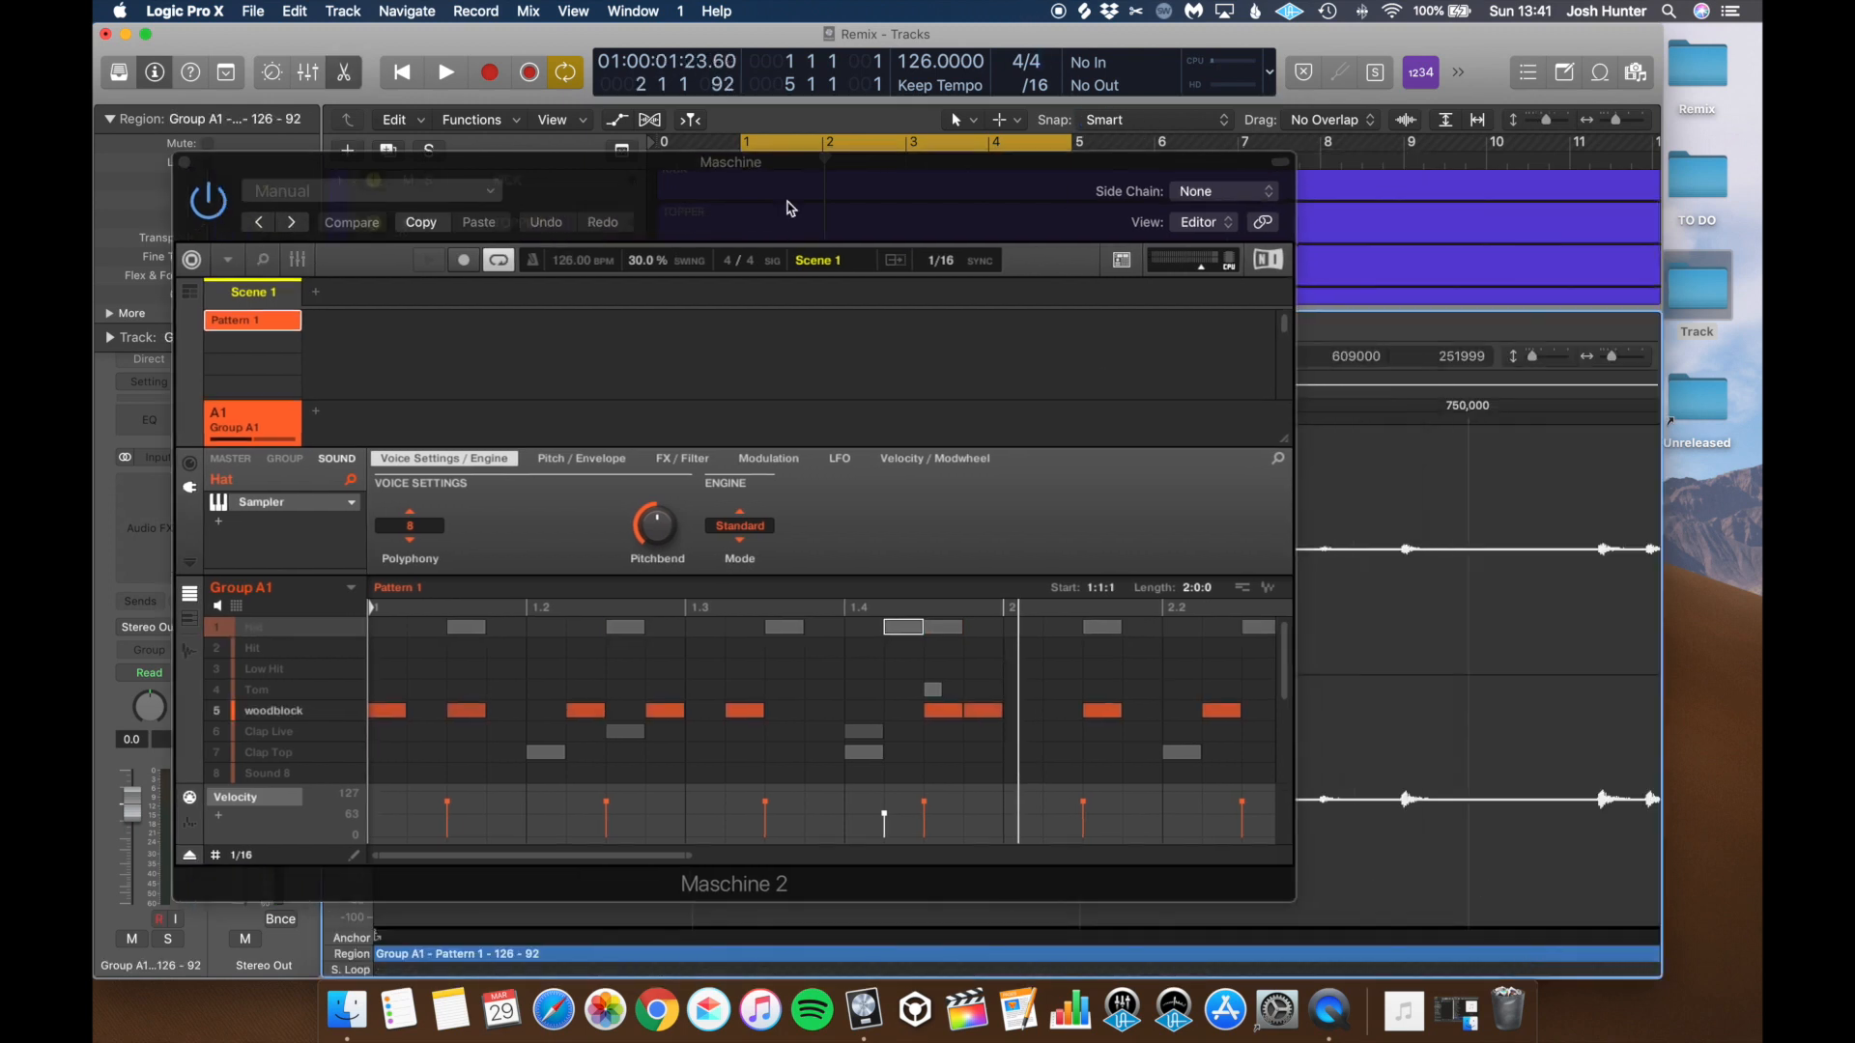
left_click_drag(284, 199, 264, 199)
left_click_drag(579, 215, 571, 190)
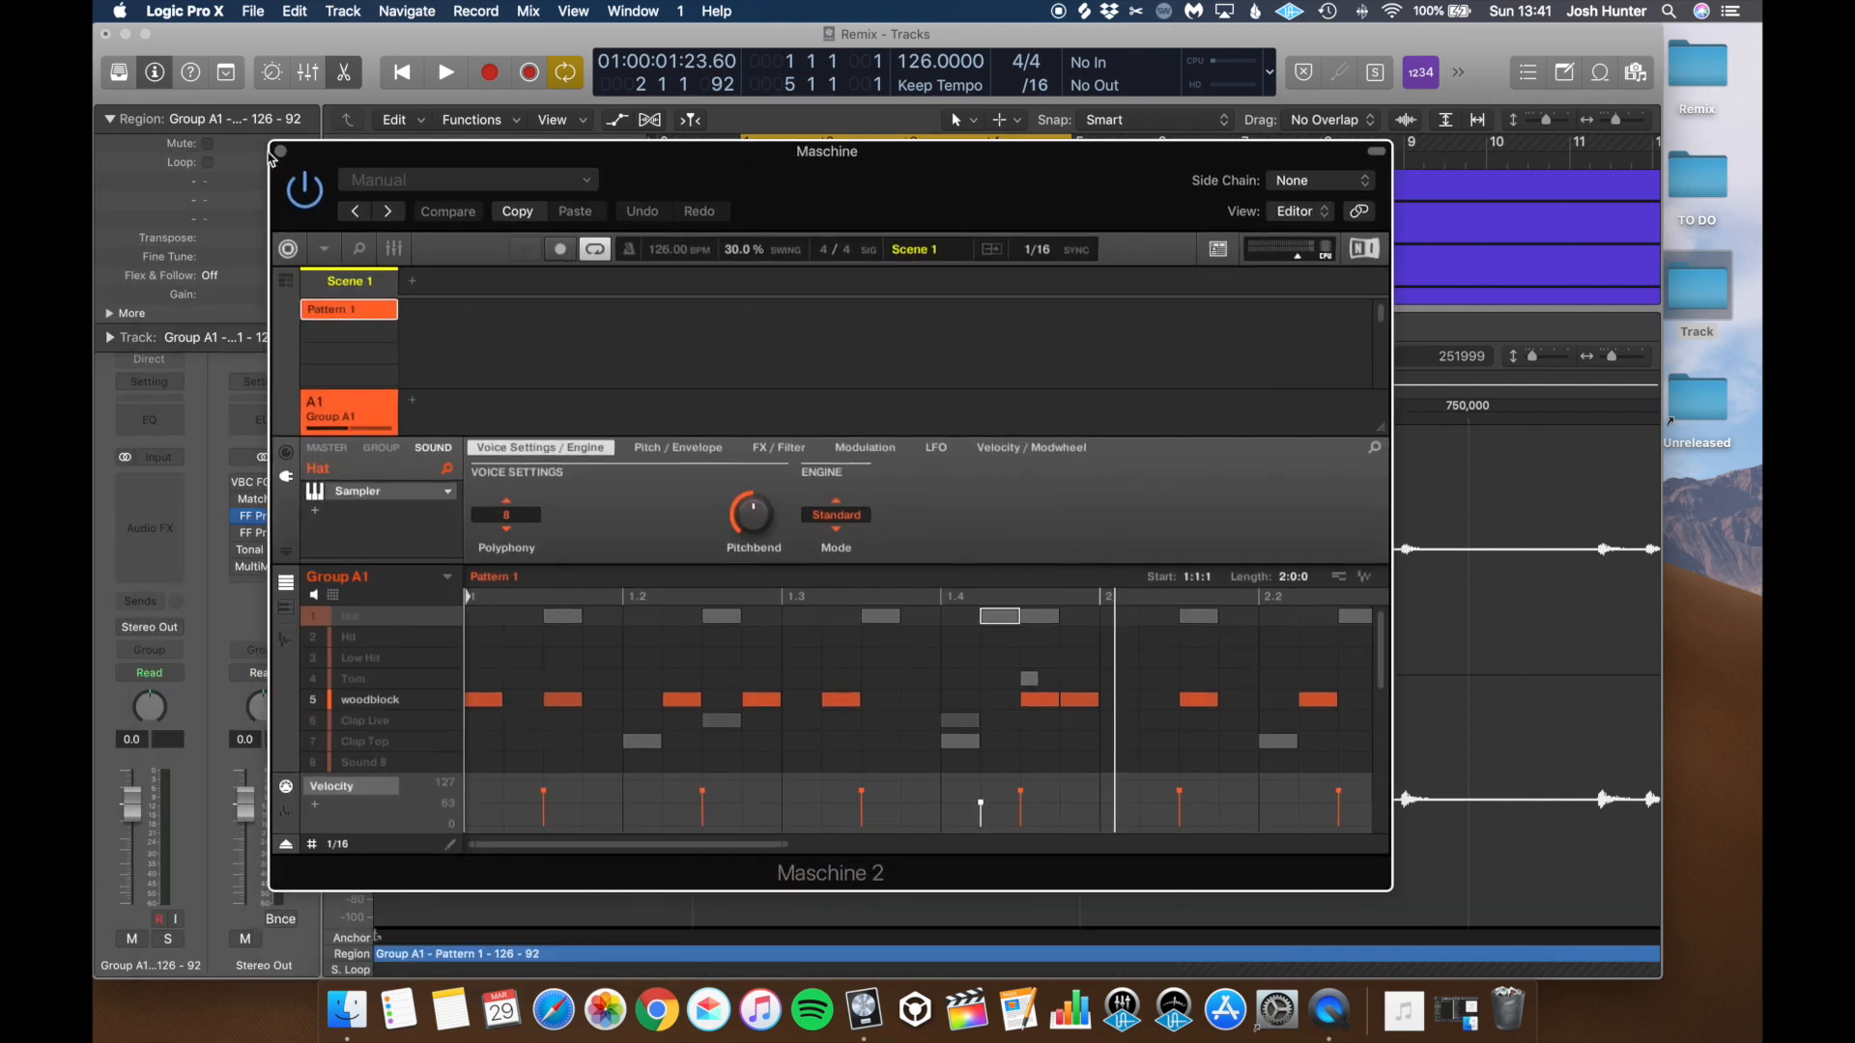
left_click(280, 155)
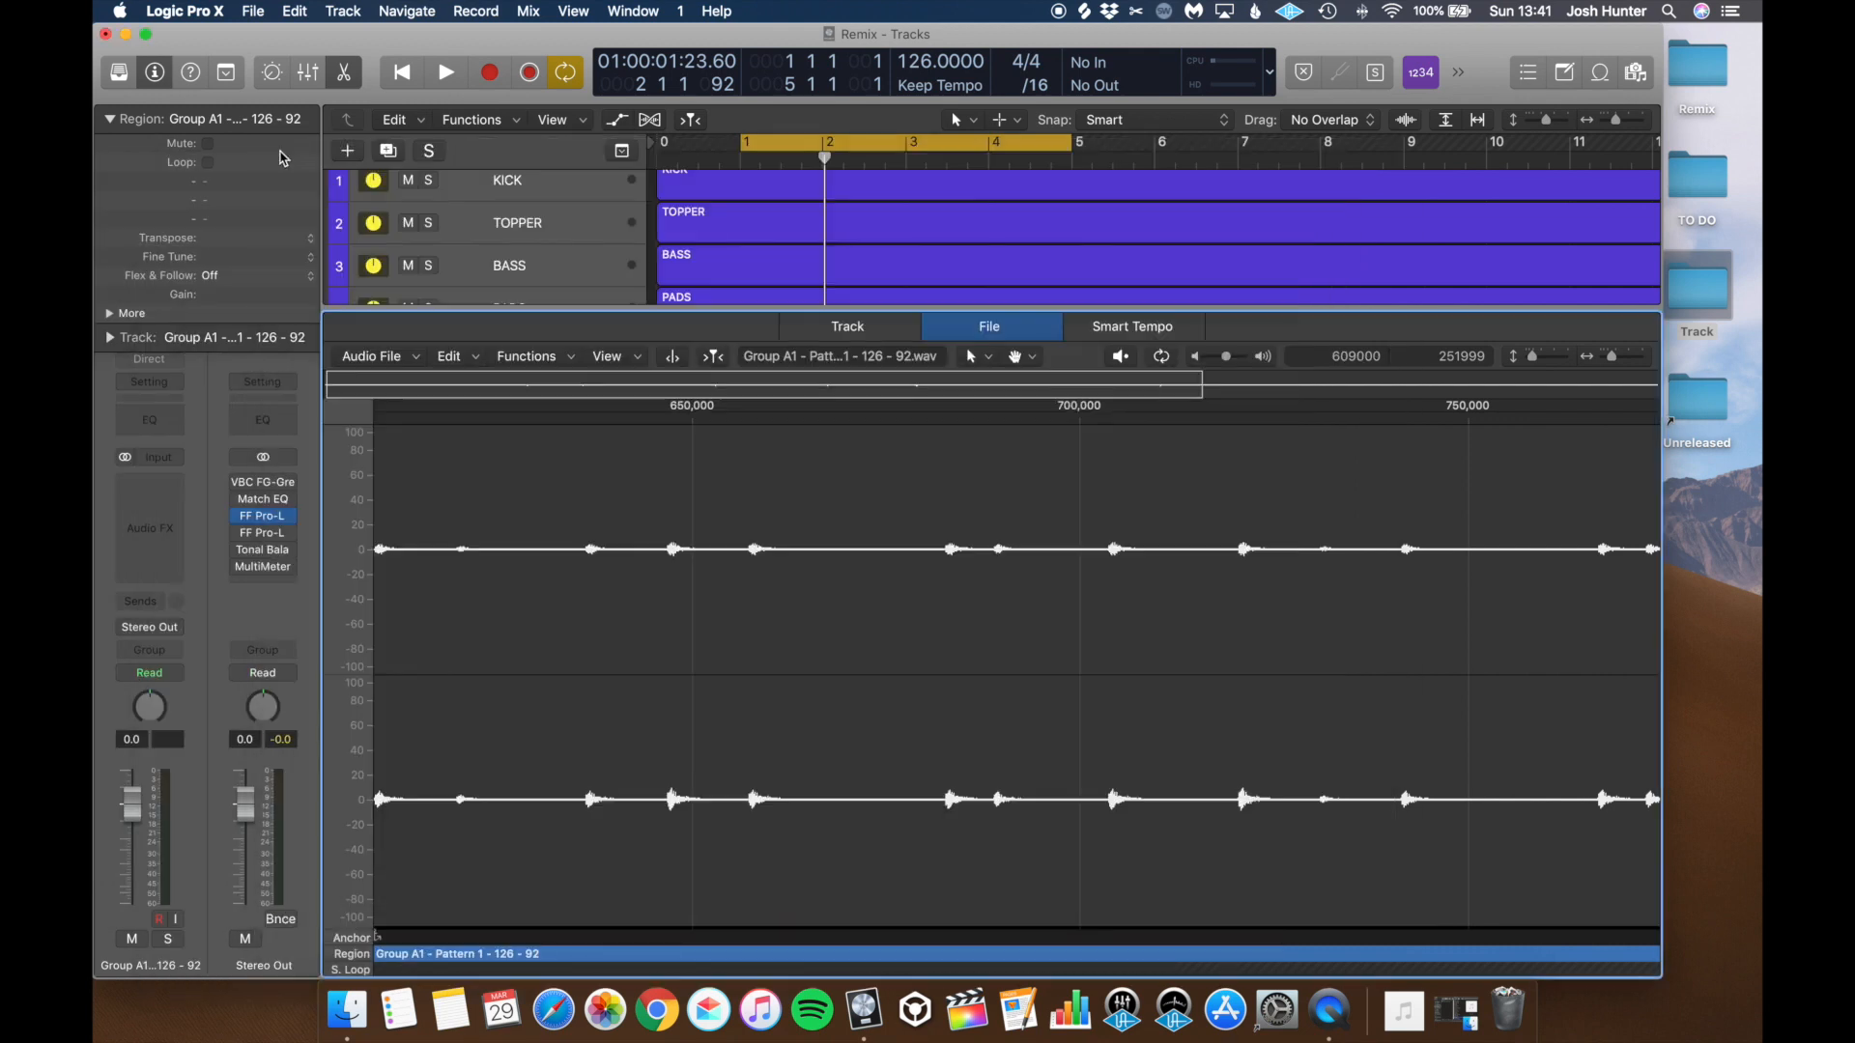
key("x")
key("x")
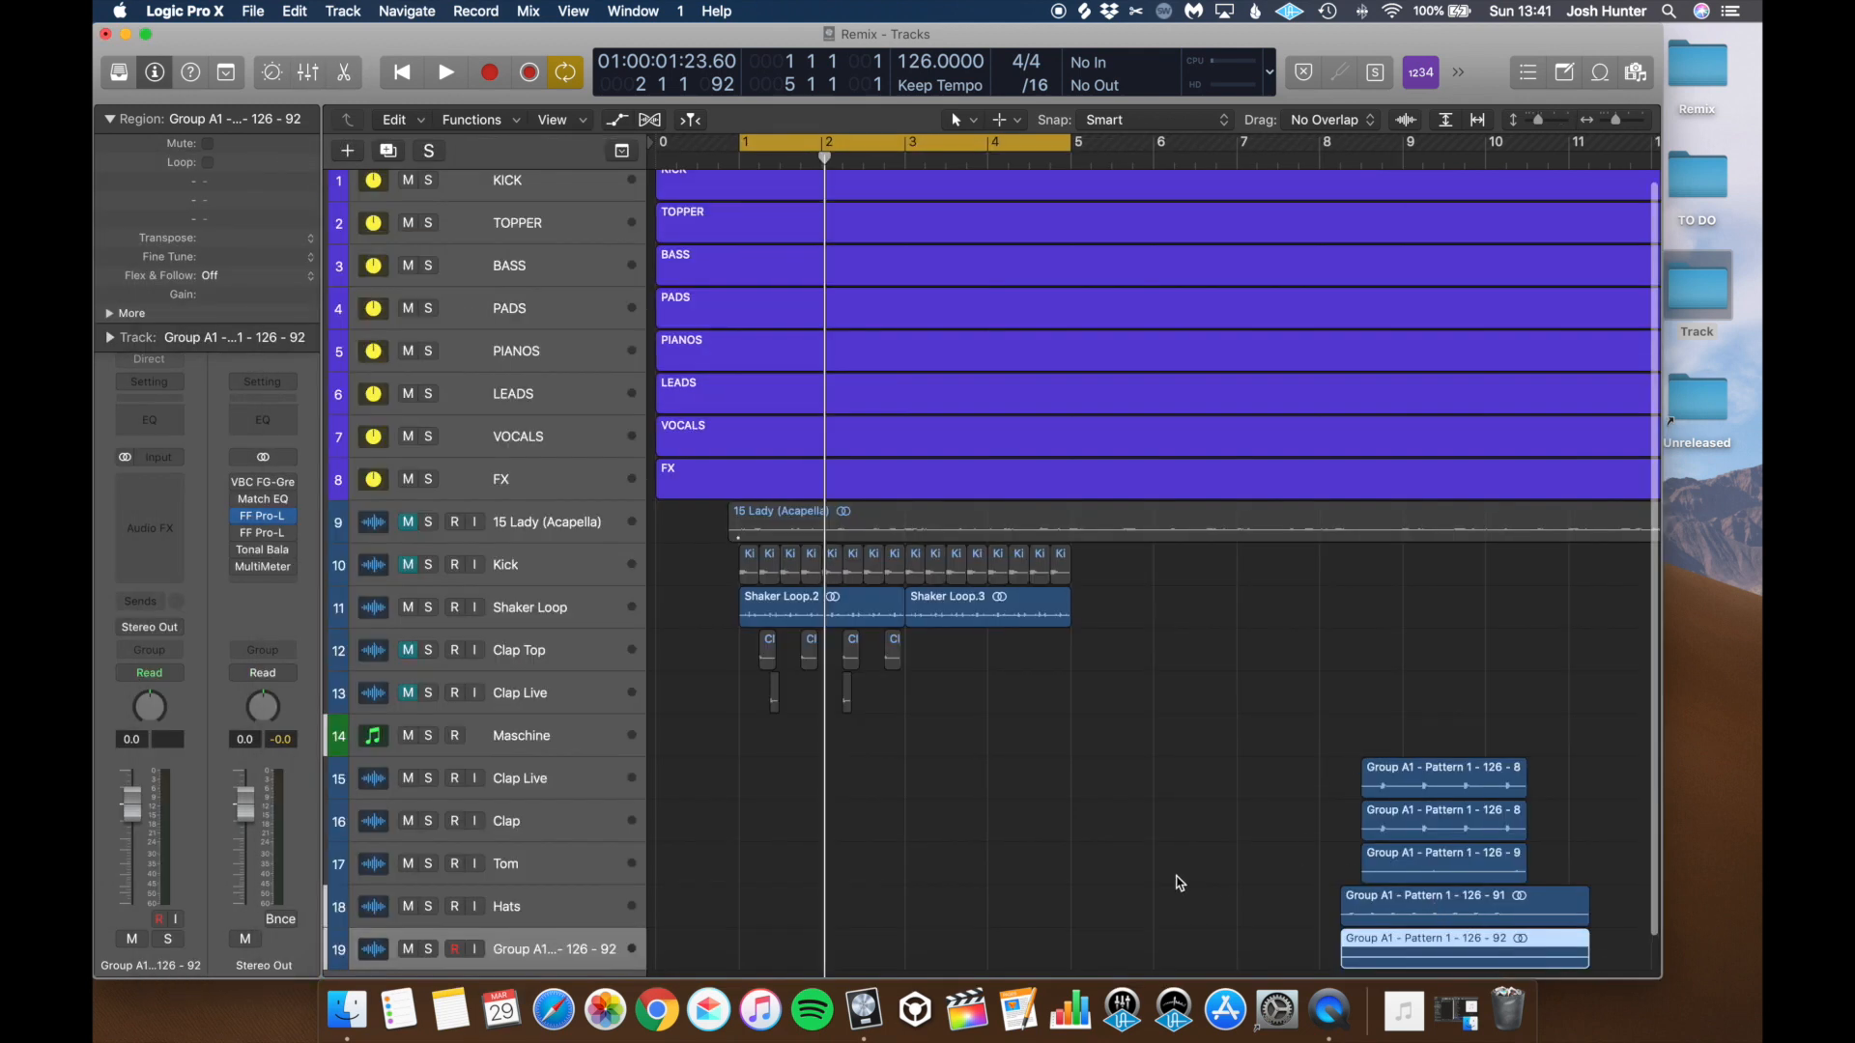
Step: Turn on waveform zoom and enlarge the audio waveforms in the arrangement
scroll(1181, 883, "right", 7)
left_click(1140, 870)
scroll(1365, 866, "down", 1)
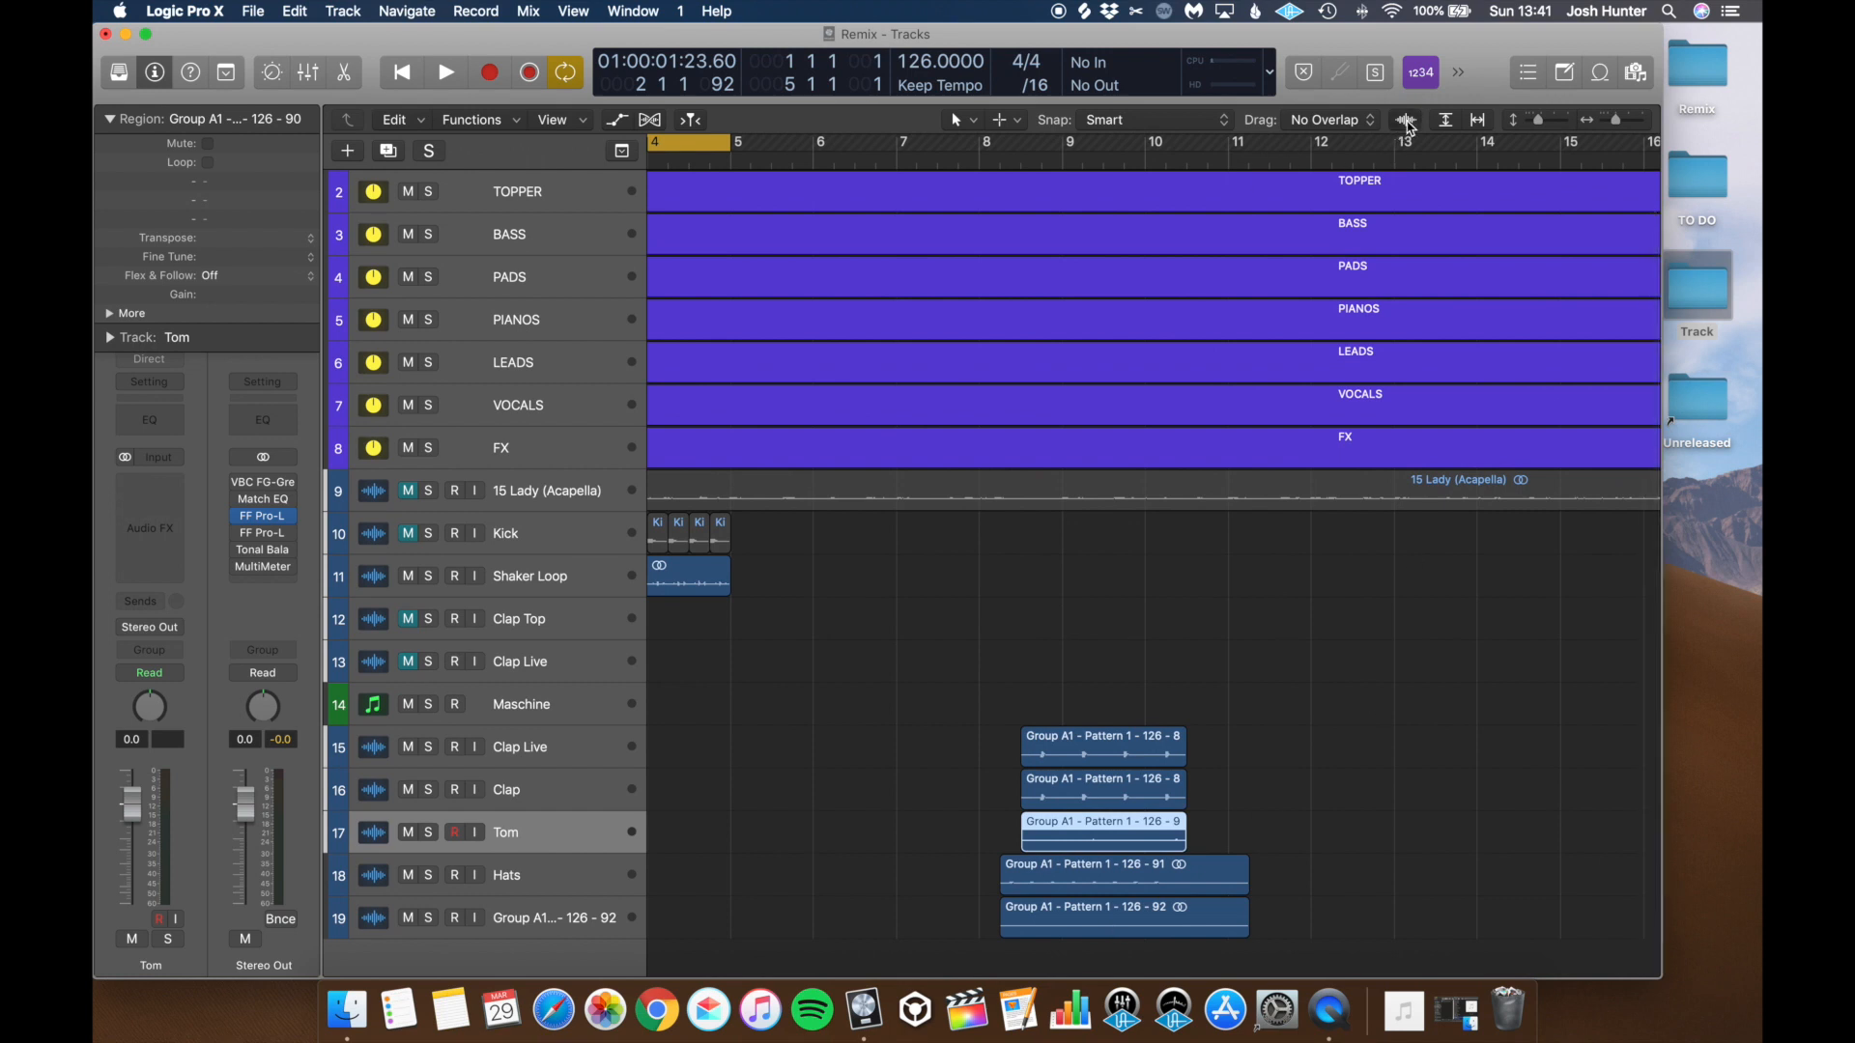
left_click(1409, 125)
left_click_drag(1408, 126, 1452, 5)
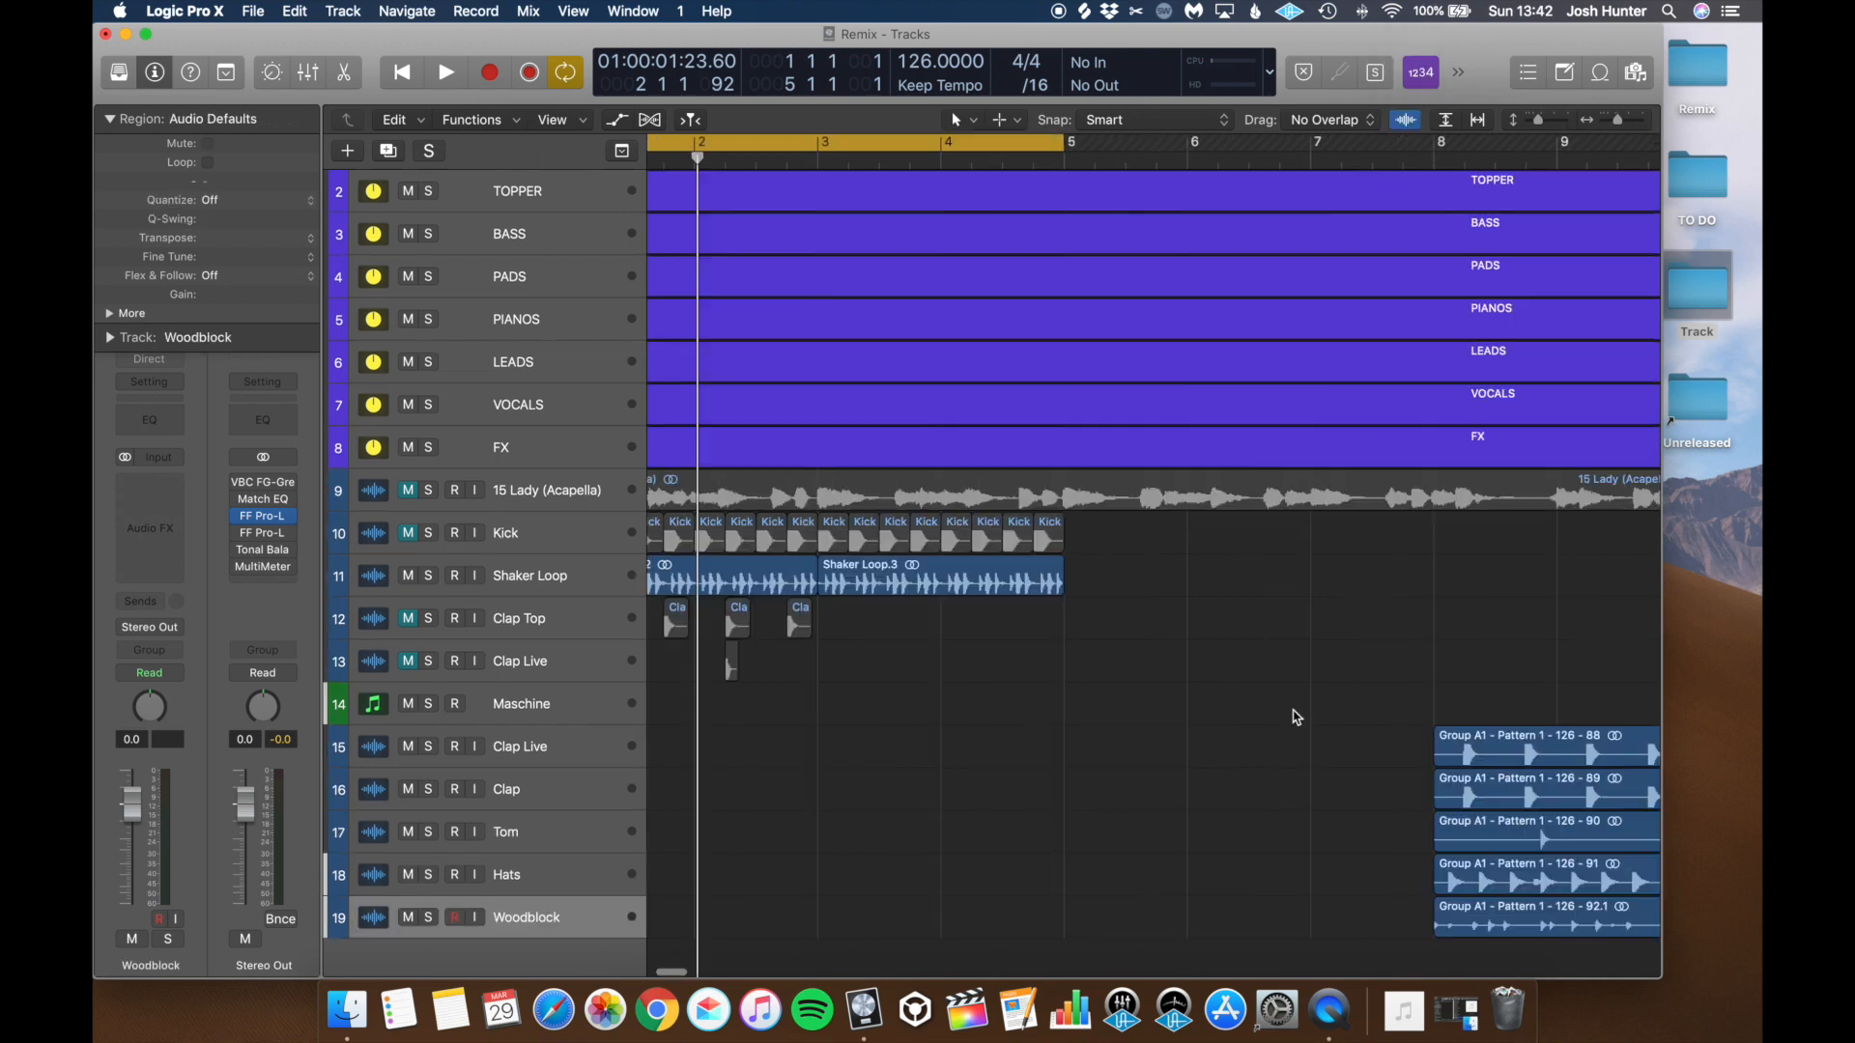
Step: Move the five exported percussion regions to bar 1 and repeat them once so they fill the four-bar cycle
left_click_drag(1295, 712, 1658, 942)
left_click_drag(1468, 831, 920, 734)
key("super+r")
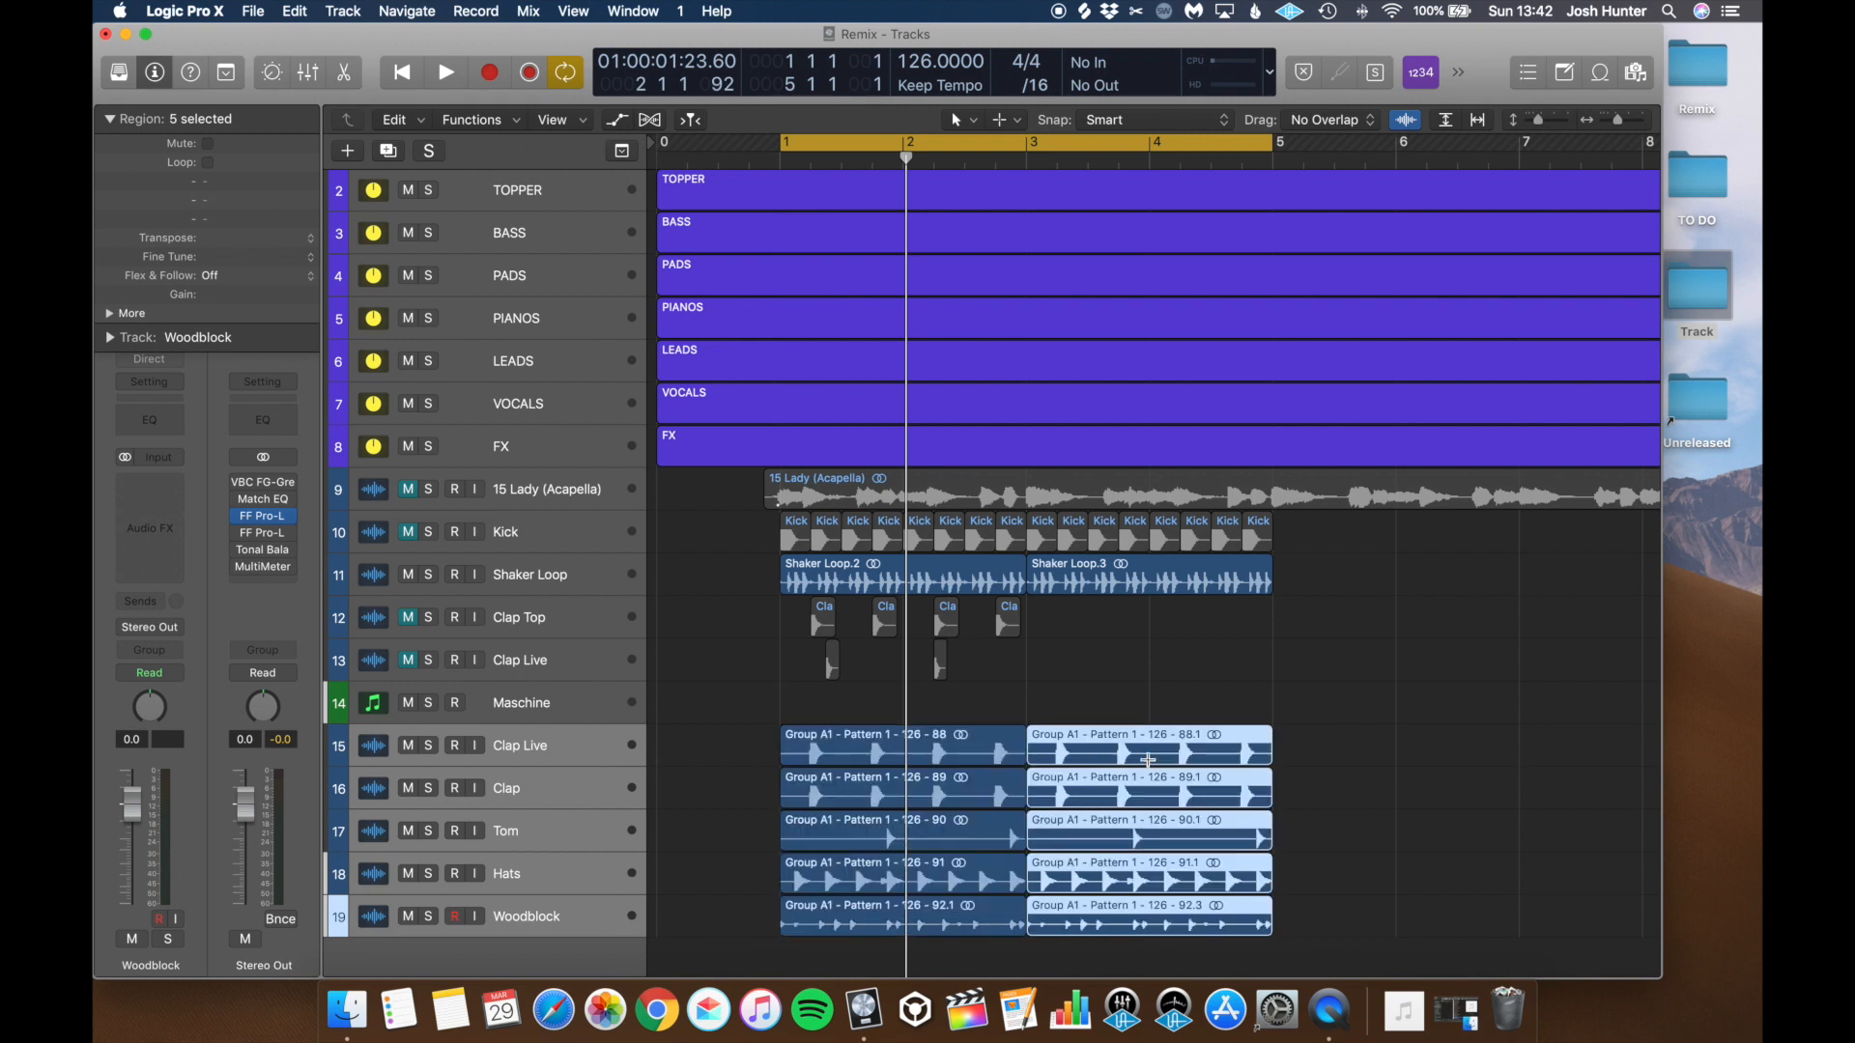
left_click(1435, 723)
left_click_drag(1034, 716, 1034, 806)
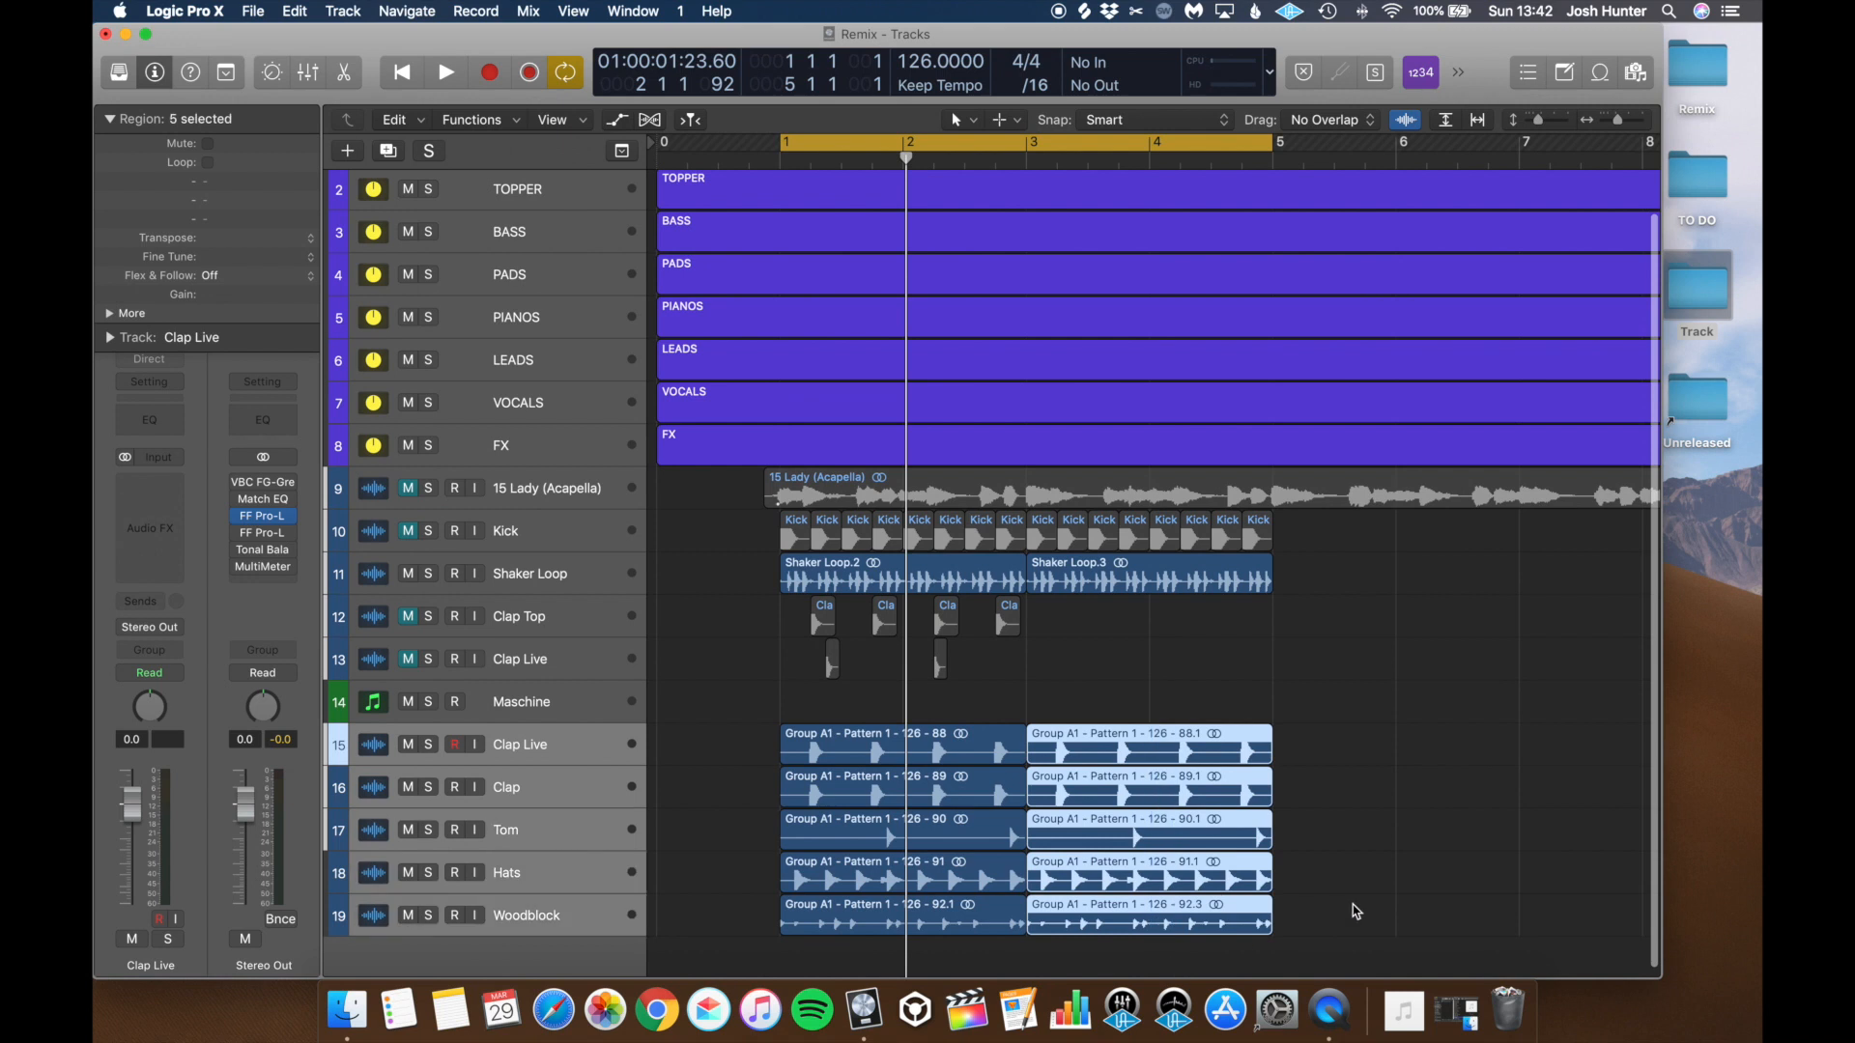
left_click(974, 947)
Step: Move the Shaker Loop track below Maschine, directly above the exported Clap Live track
left_click(554, 868)
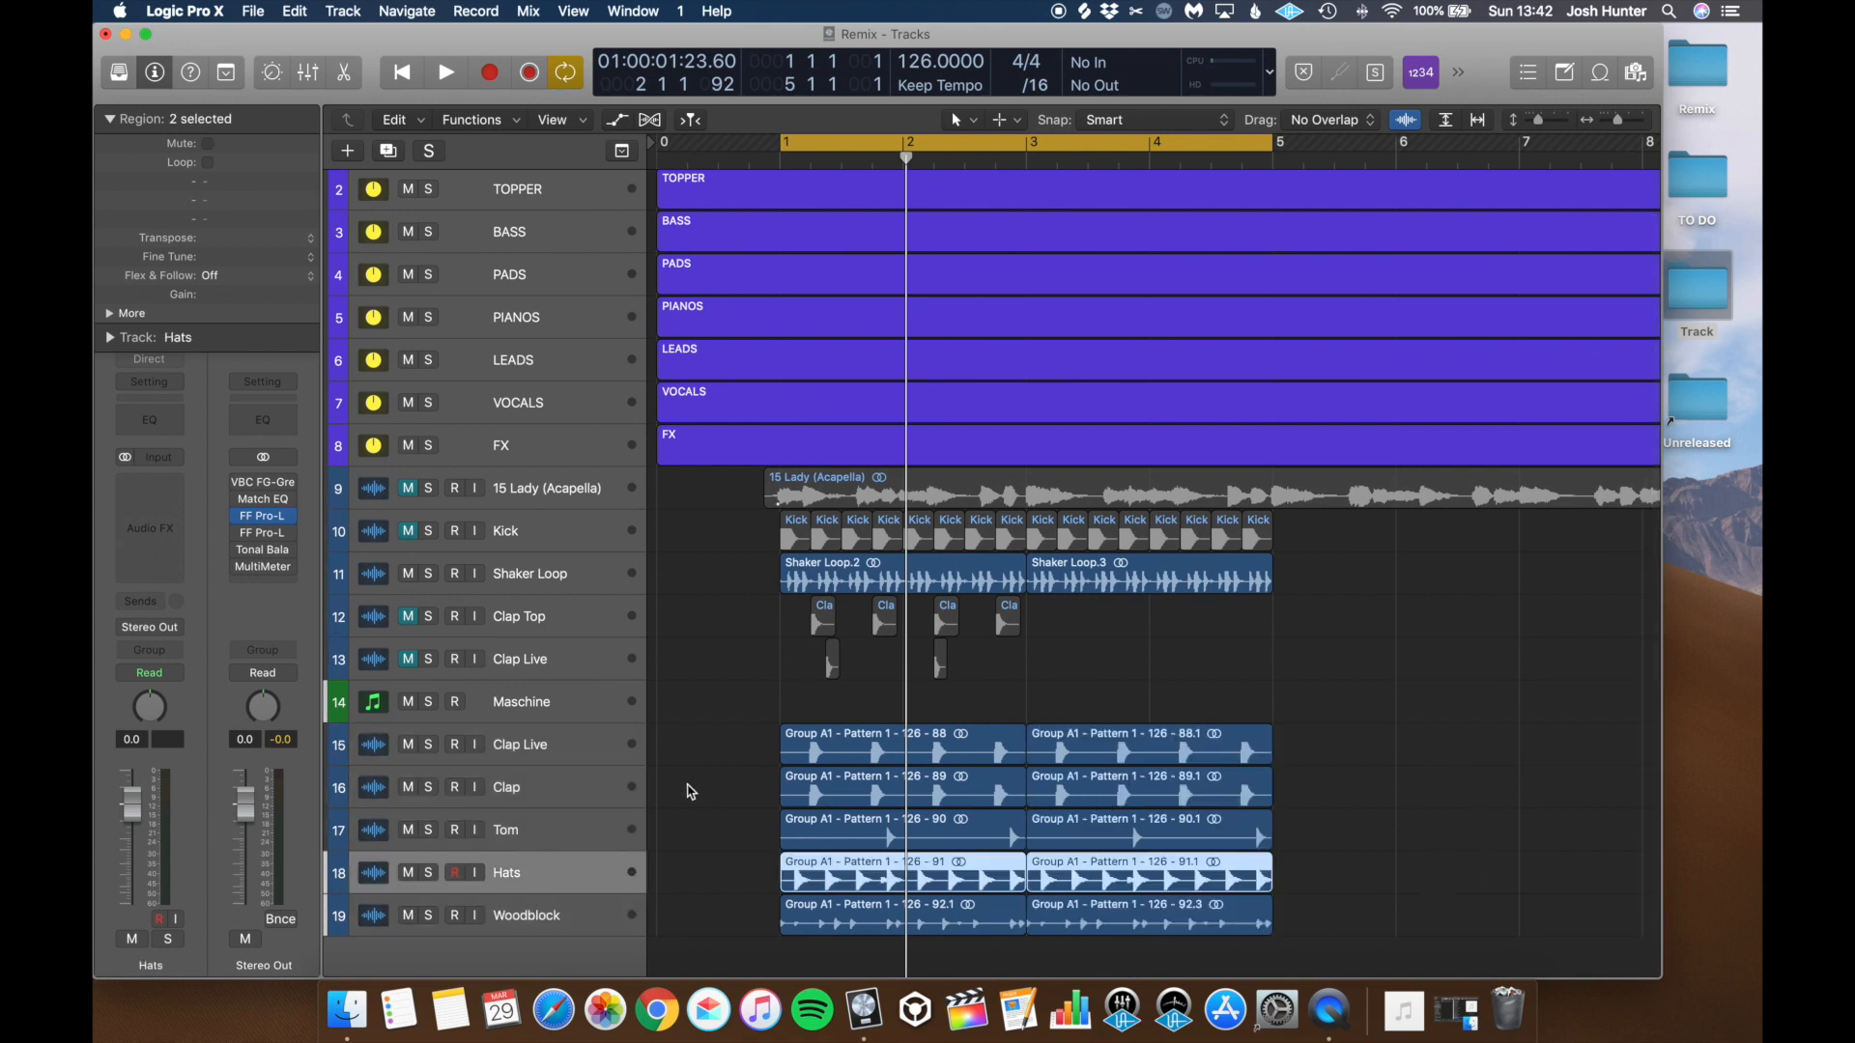
scroll(607, 652, "right", 1)
left_click_drag(570, 599, 580, 714)
left_click(498, 719)
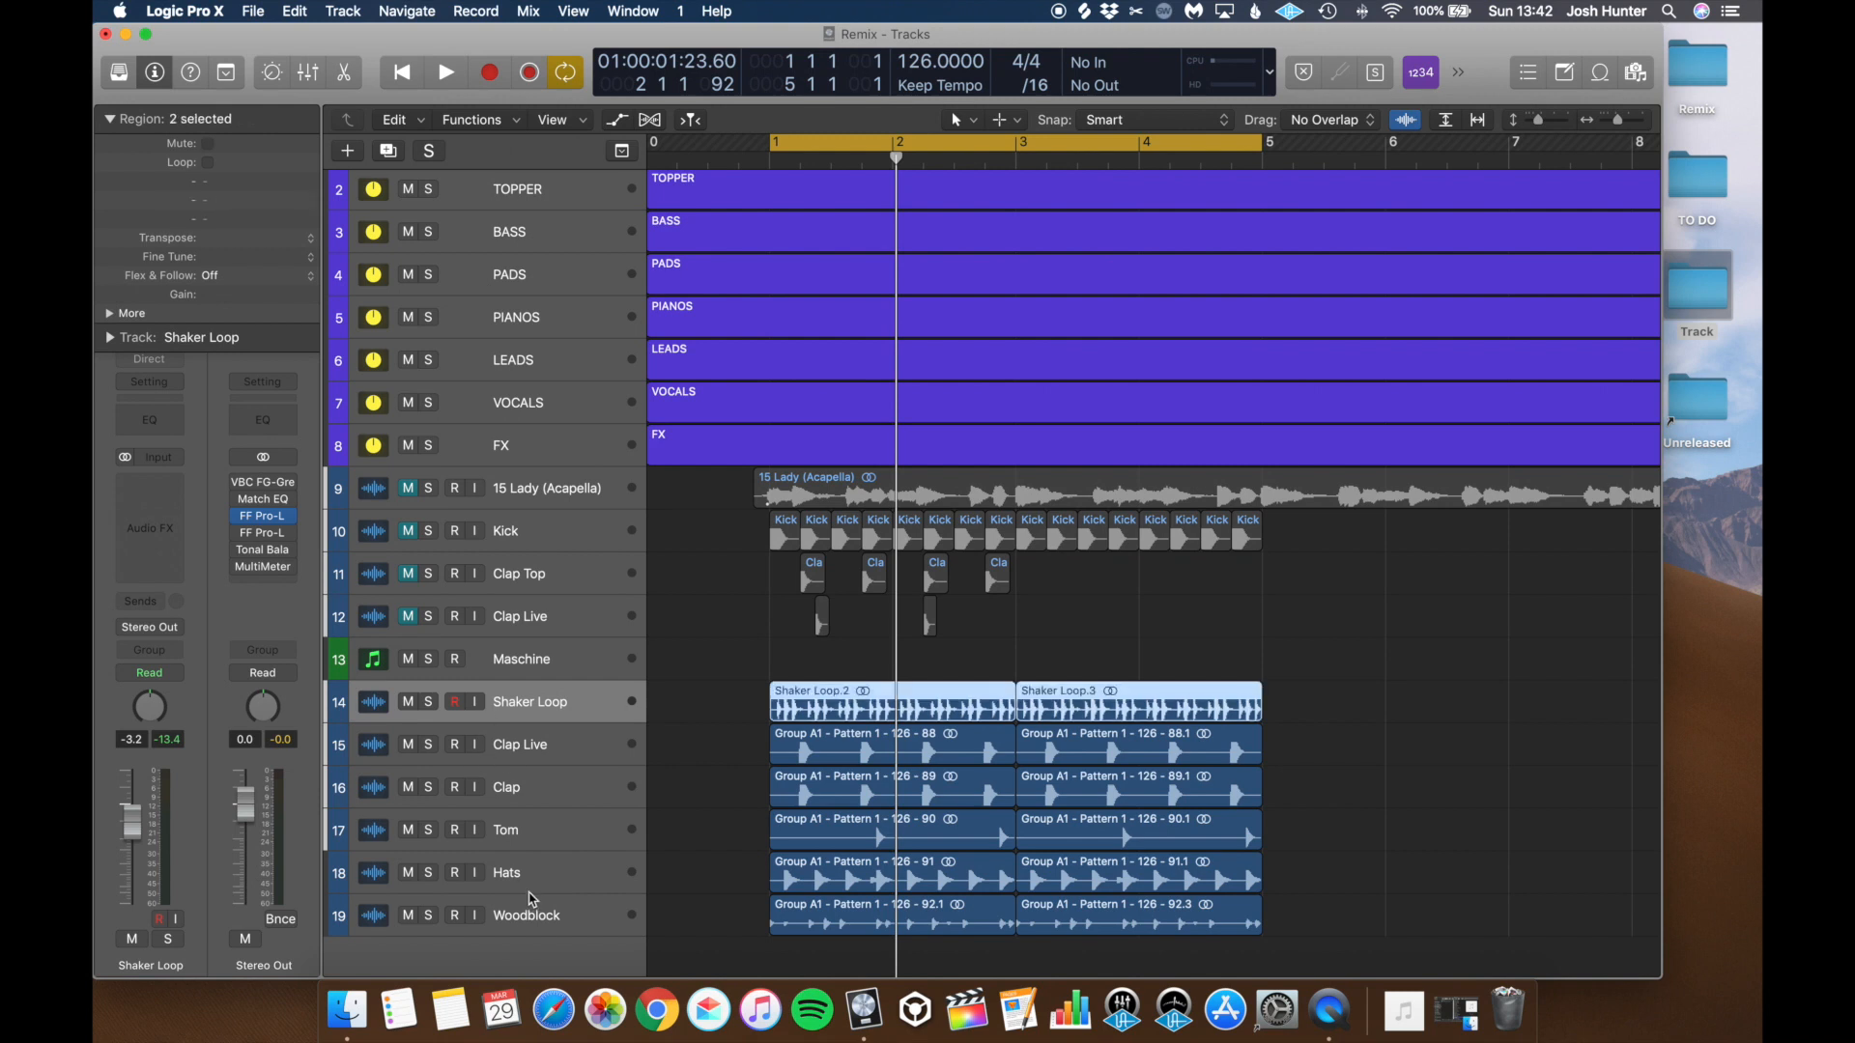
Step: Select all regions and name them by their track names
key("super+a")
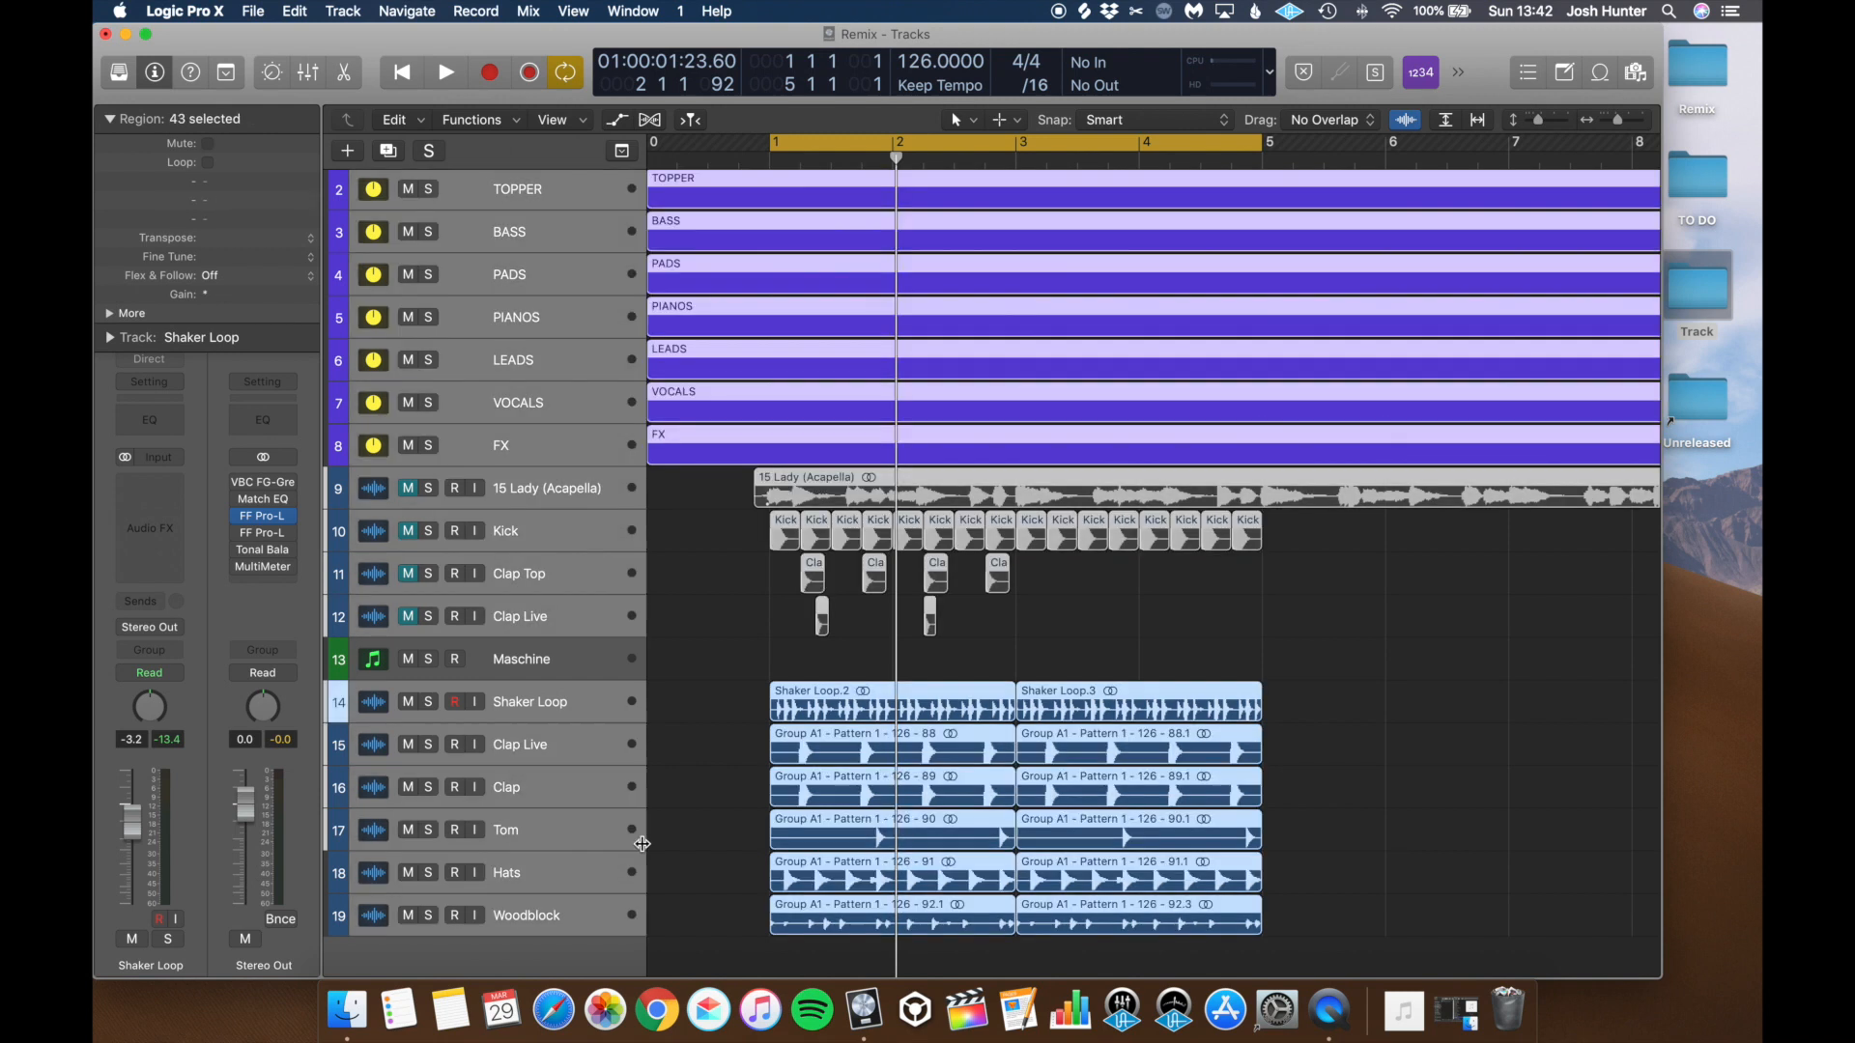
left_click(524, 251)
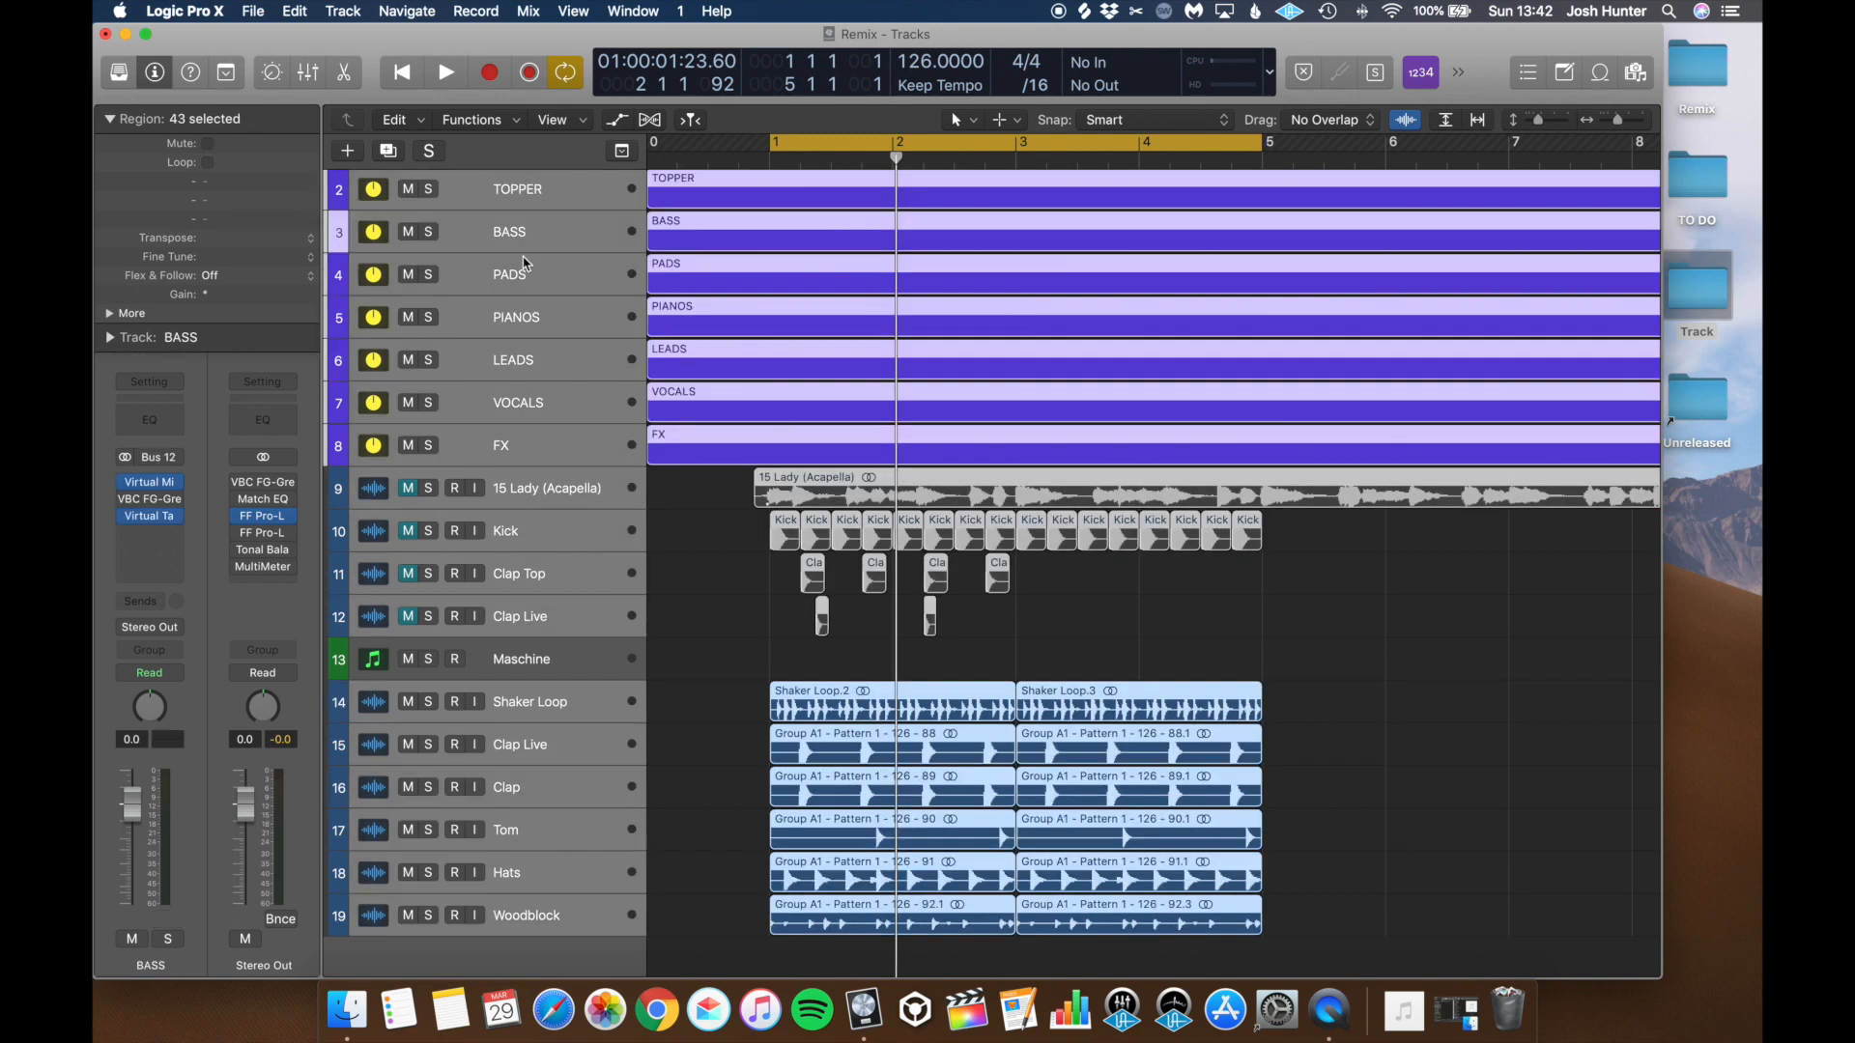
left_click(474, 119)
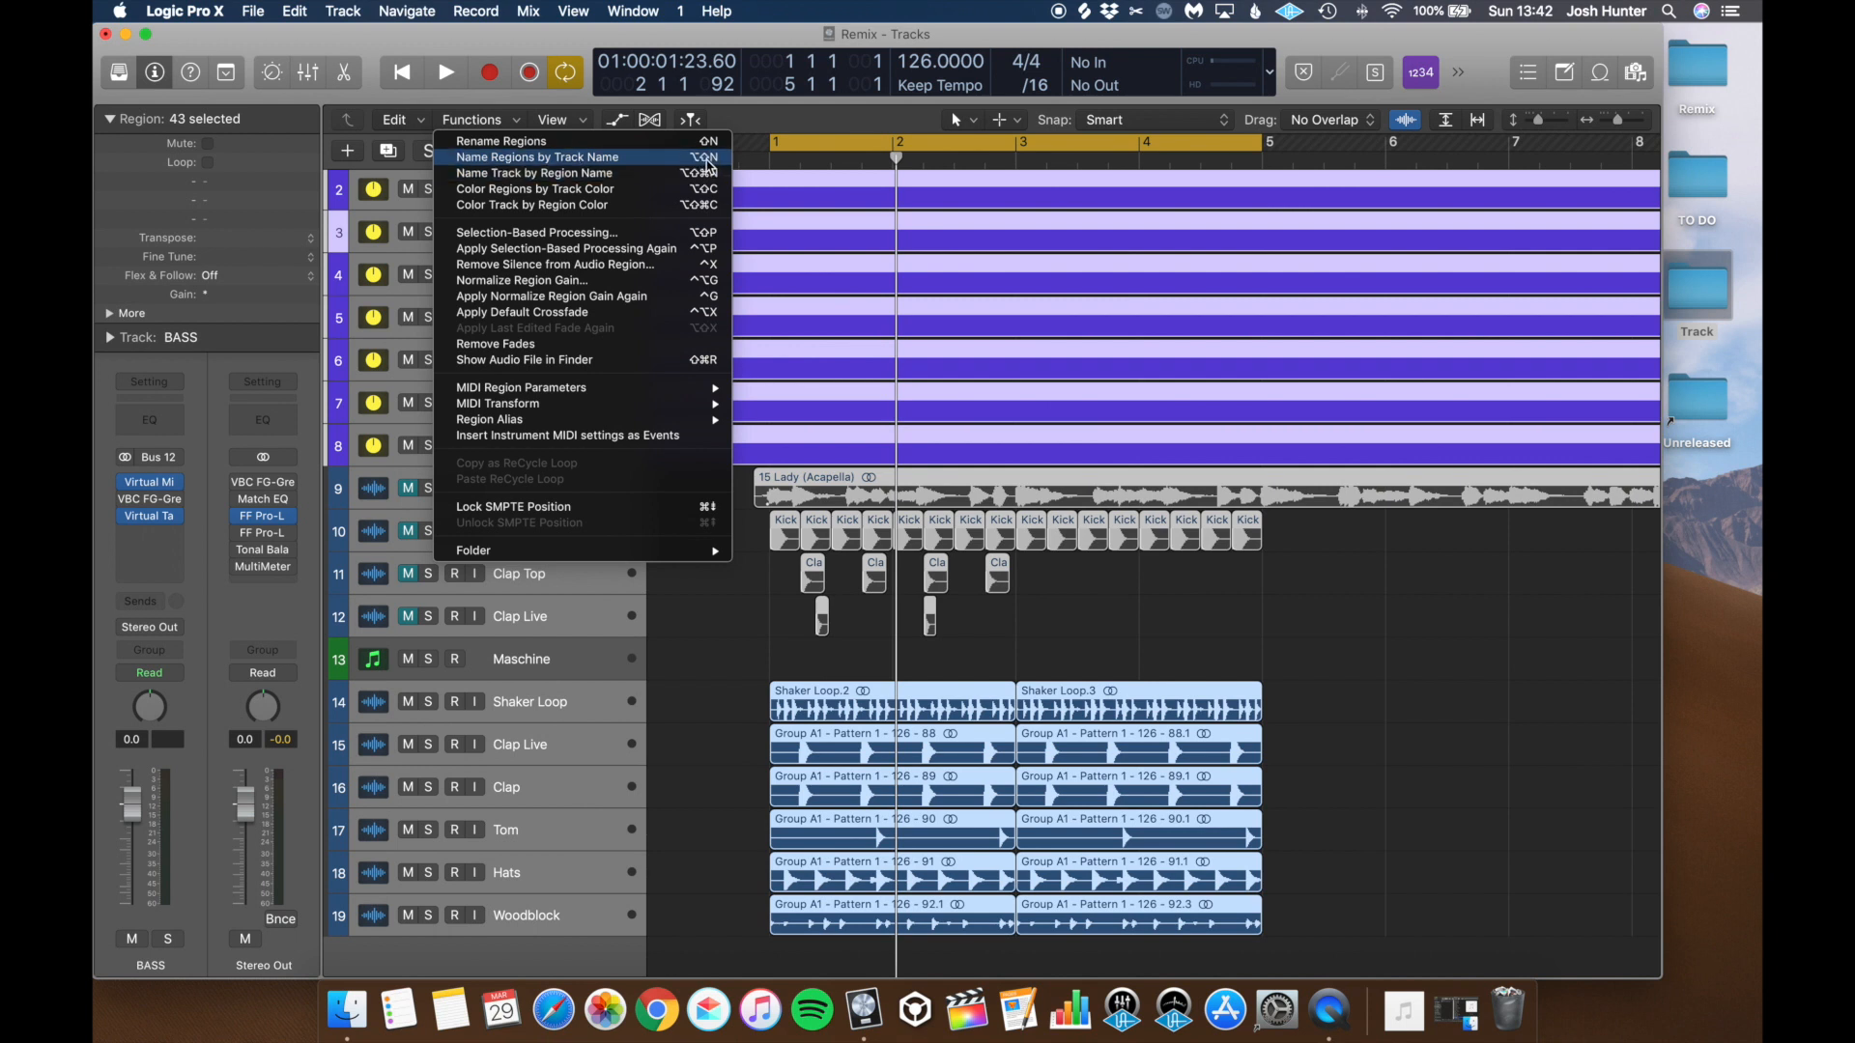
left_click(708, 159)
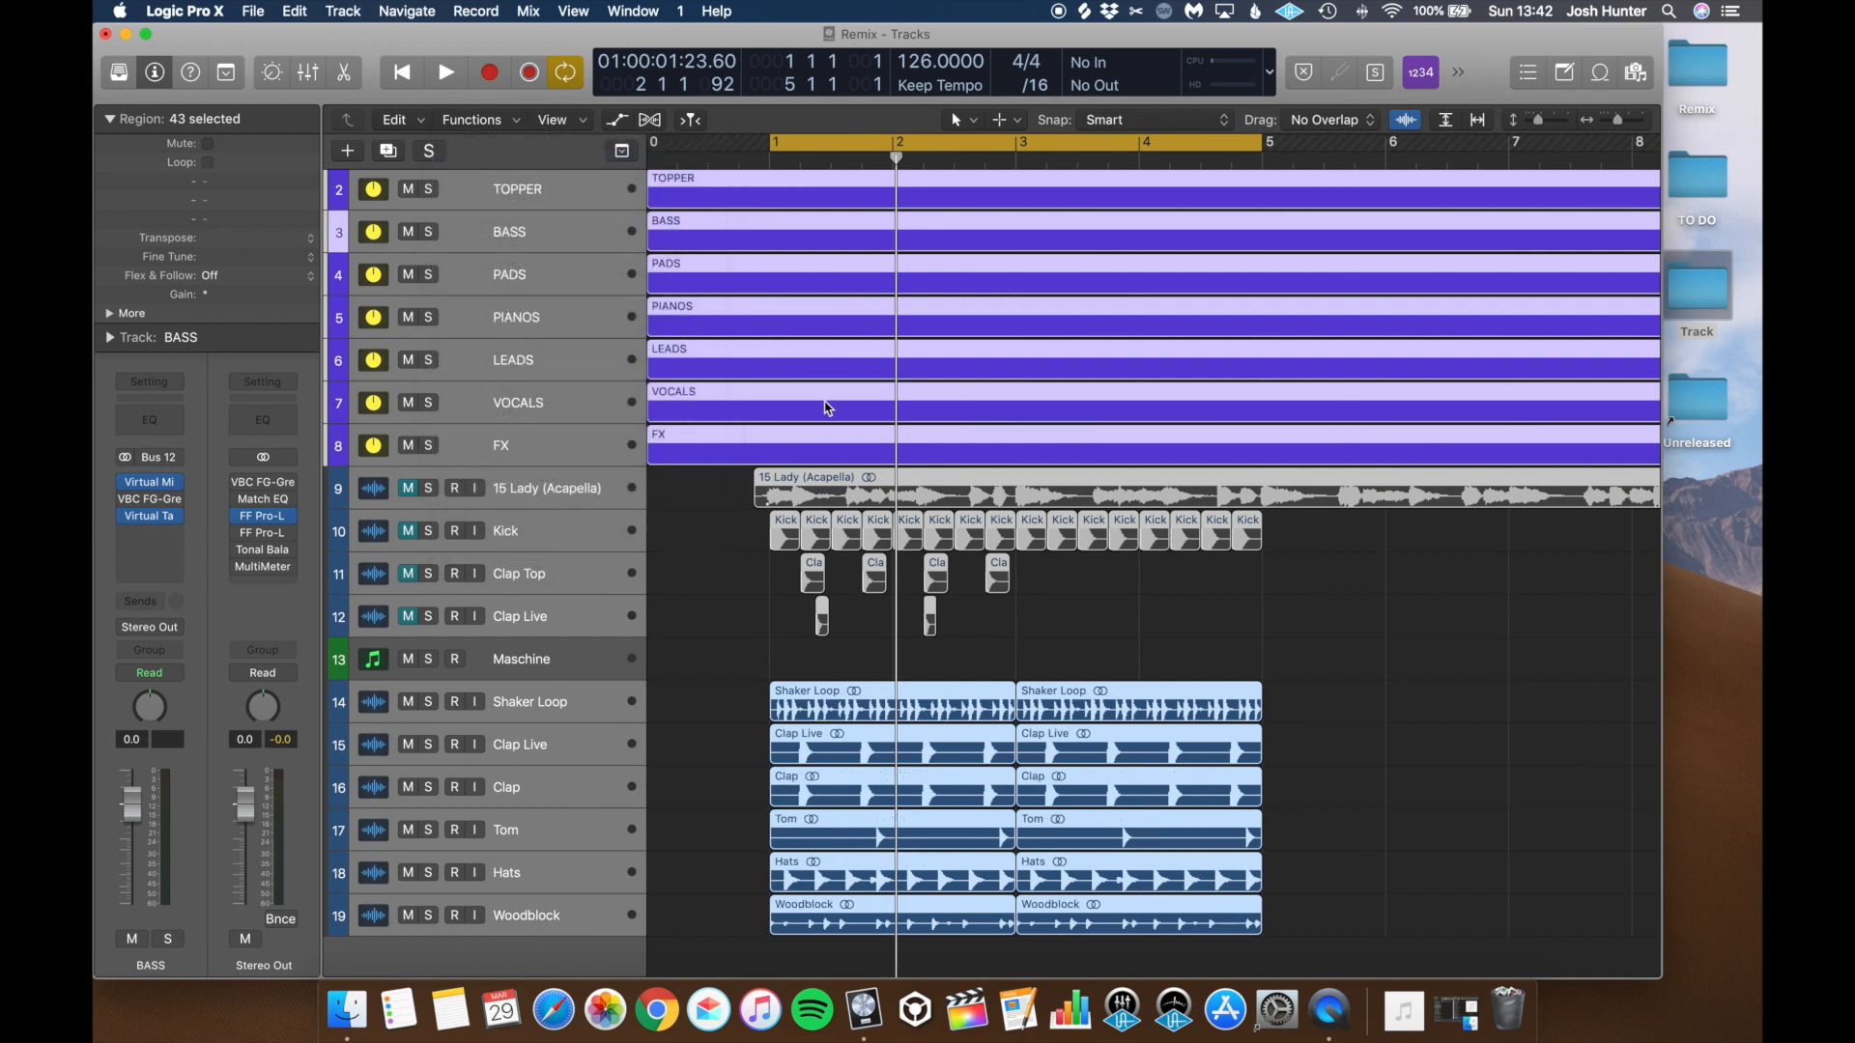
left_click(756, 822)
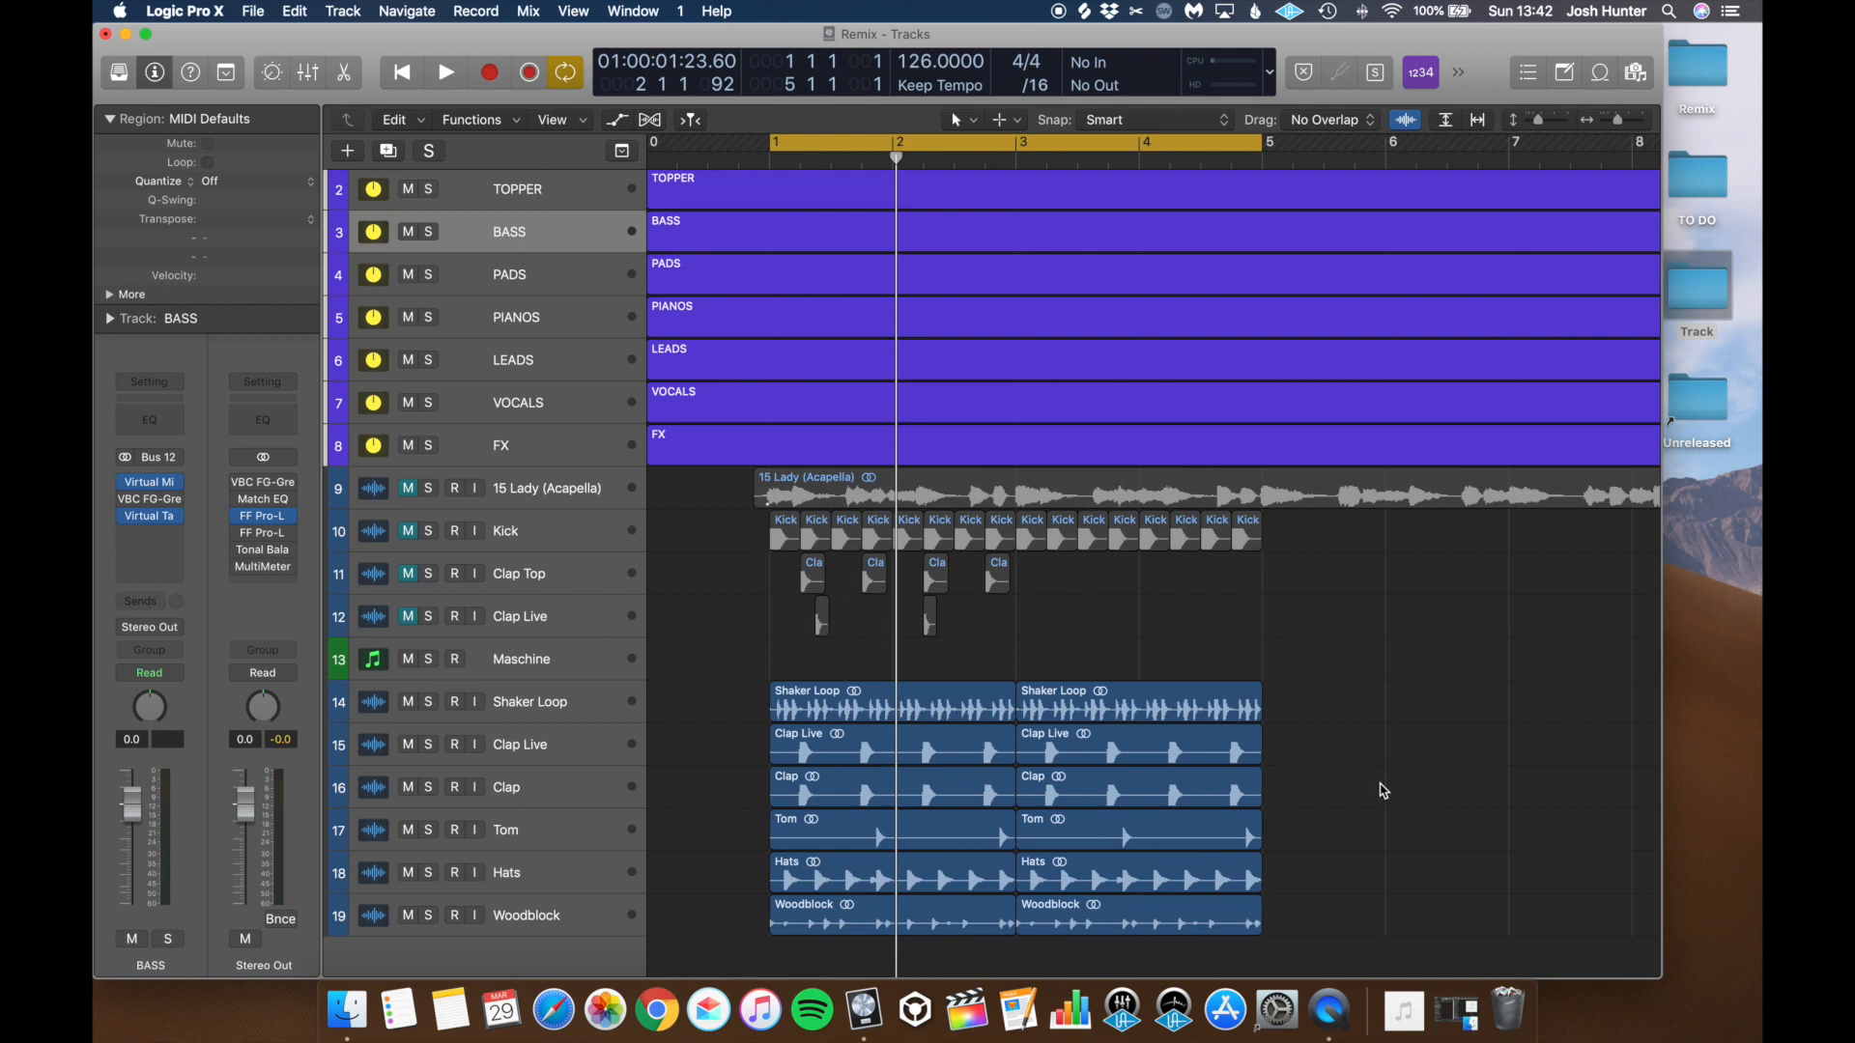
Step: Unmute and solo the Kick track and move it directly above the Shaker Loop track
left_click(397, 532)
left_click(410, 531)
left_click(428, 531)
left_click_drag(503, 531, 518, 663)
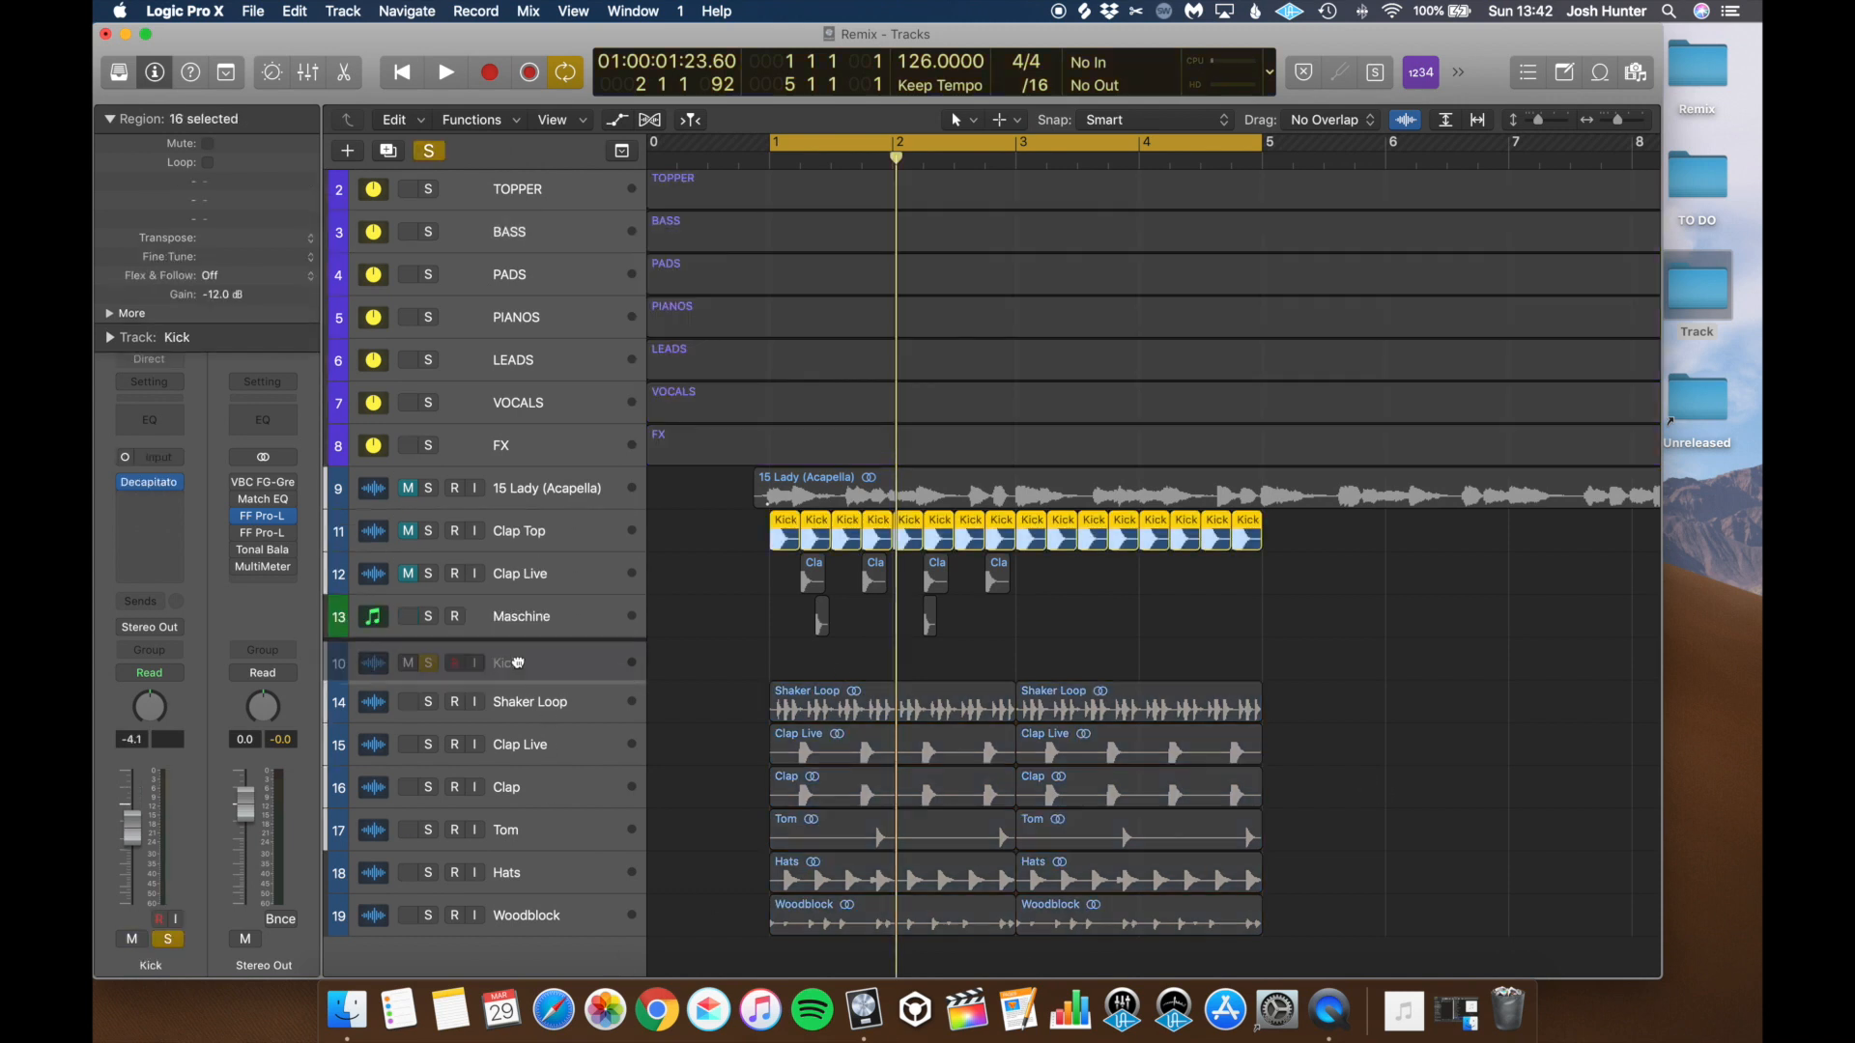
left_click_drag(517, 664, 518, 664)
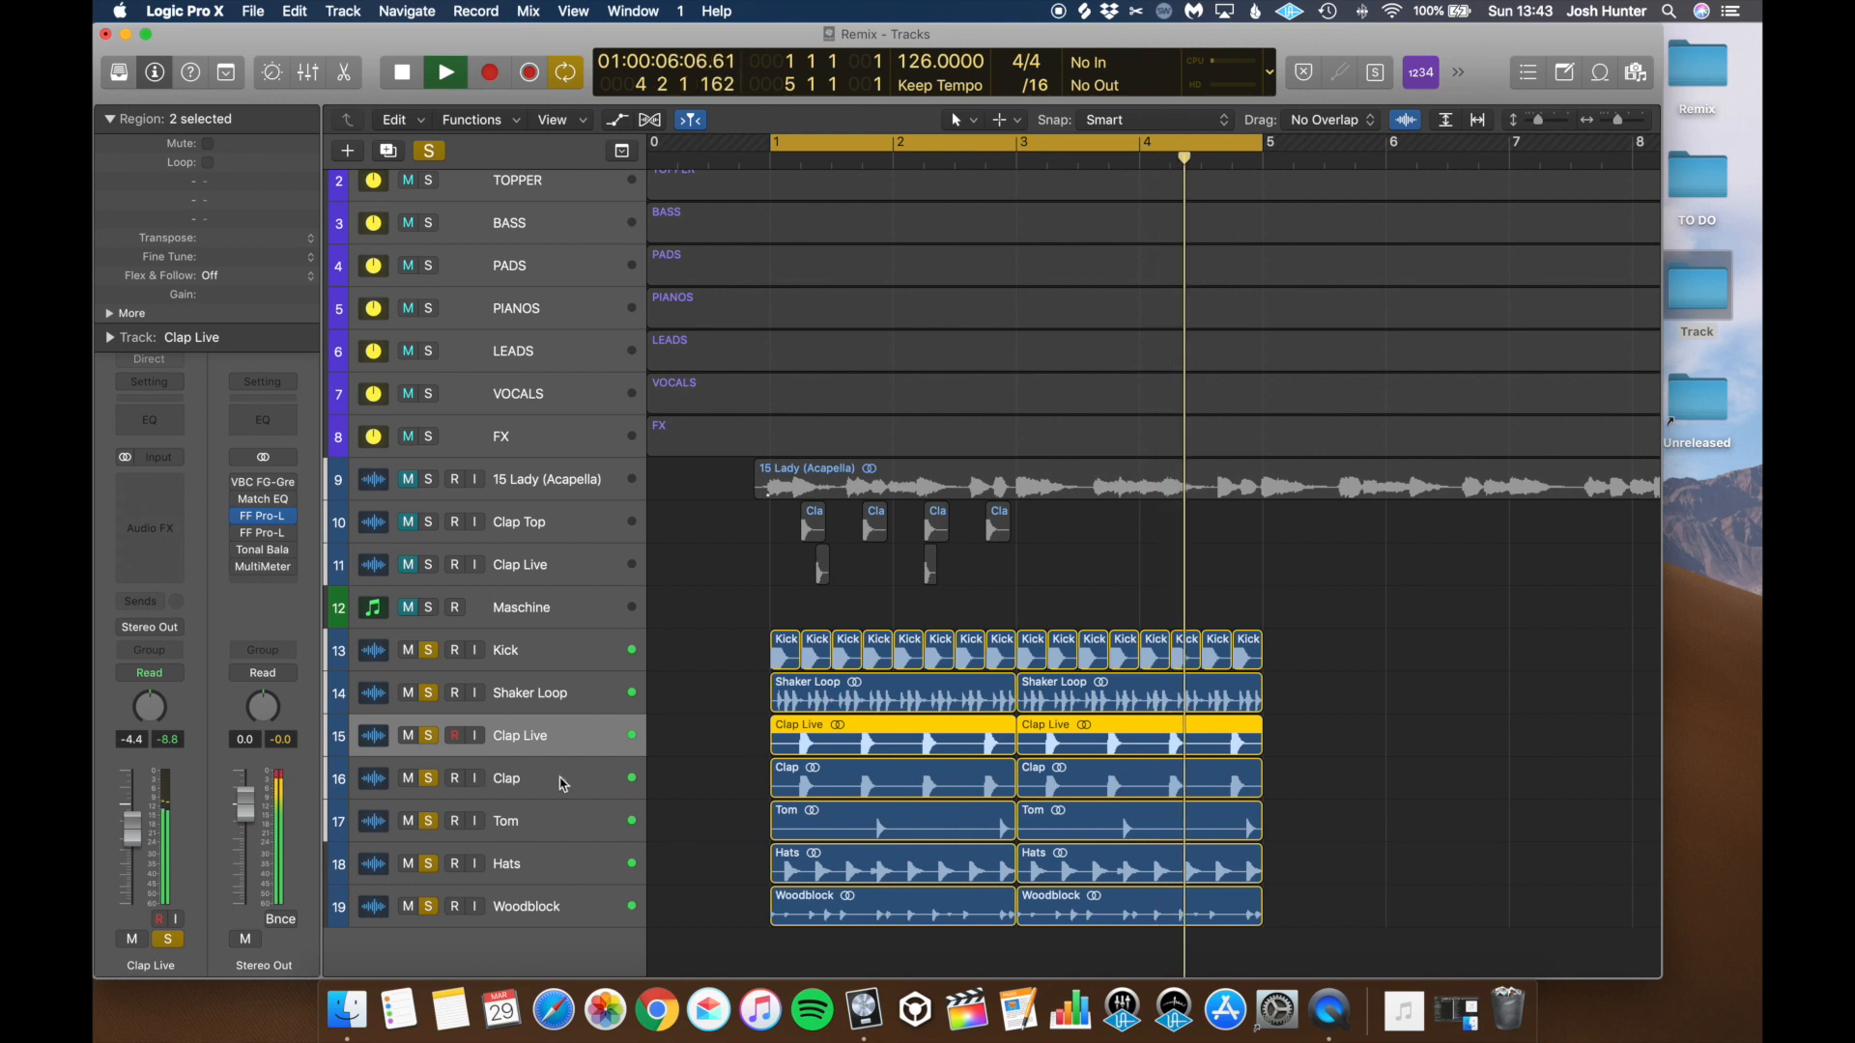
Step: Lower the Clap track's volume to -5.6 dB, stop playback, and delete both of its regions
left_click(561, 780)
left_click_drag(132, 804, 133, 837)
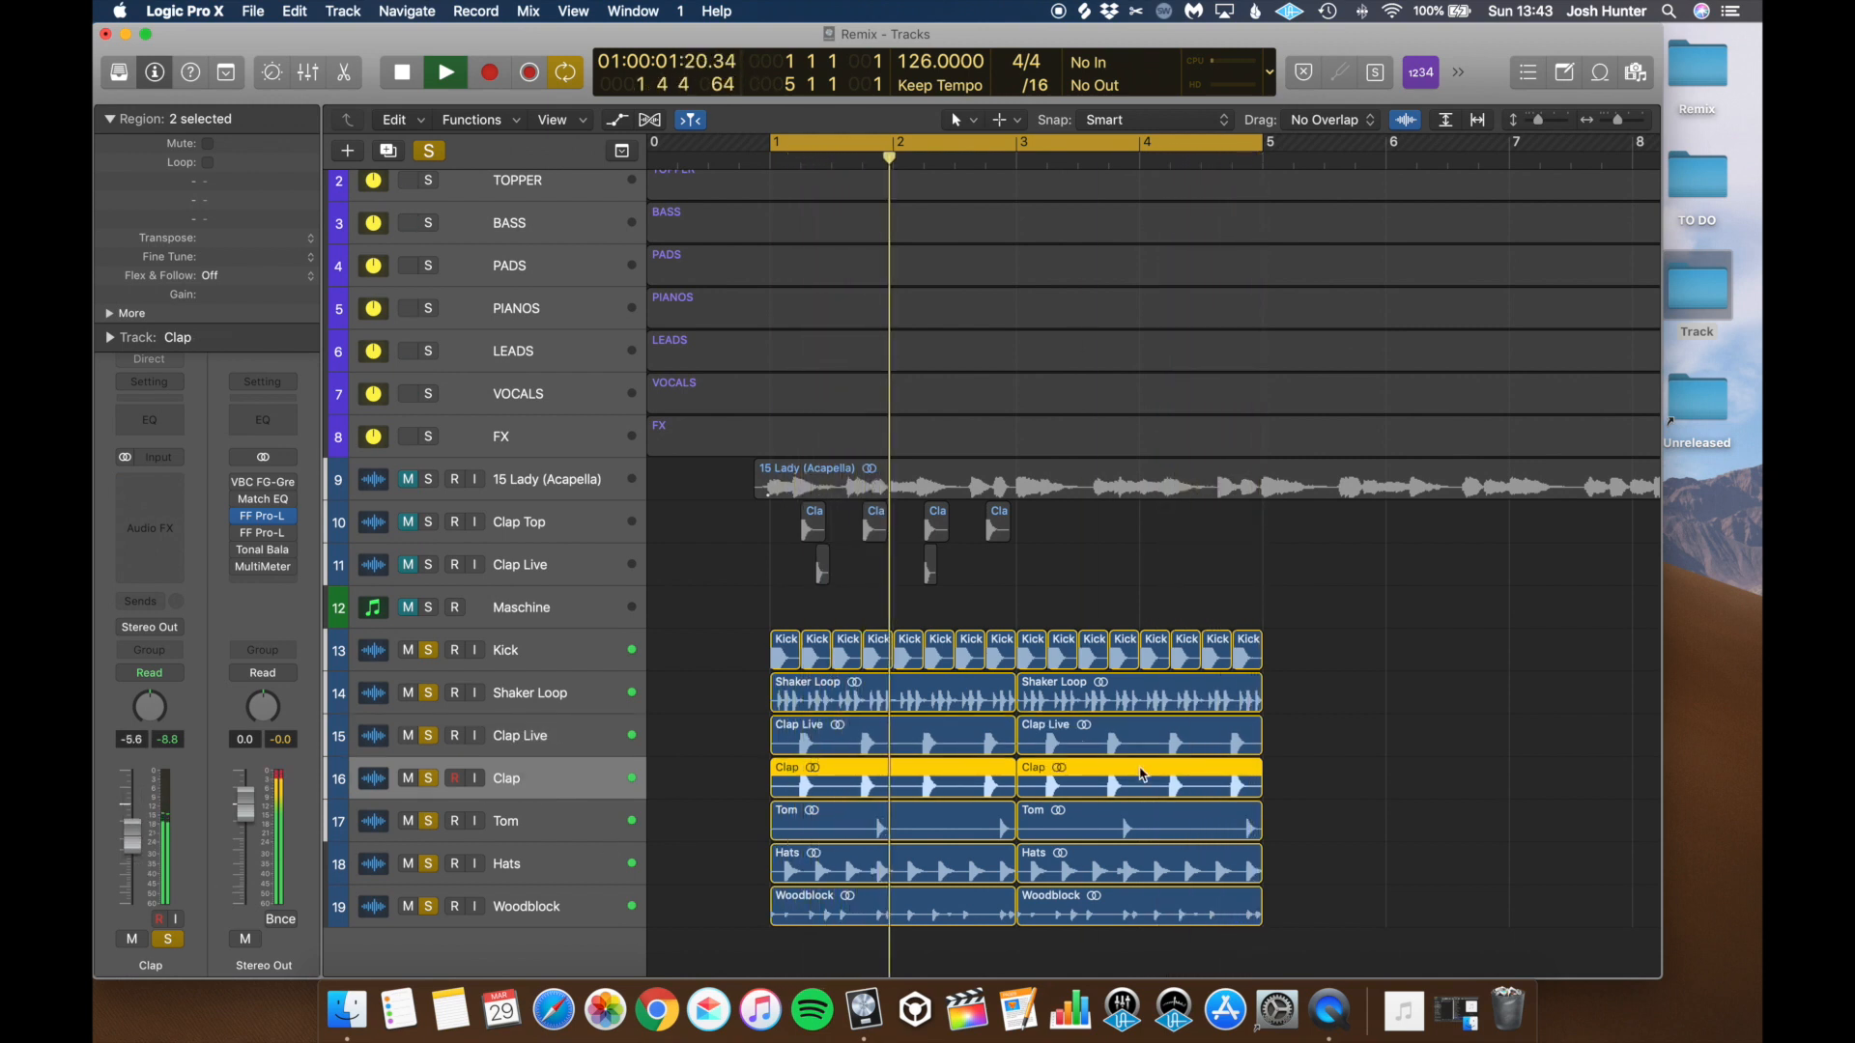
key("space")
left_click(1353, 762)
left_click_drag(1358, 760, 856, 764)
key("BackSpace")
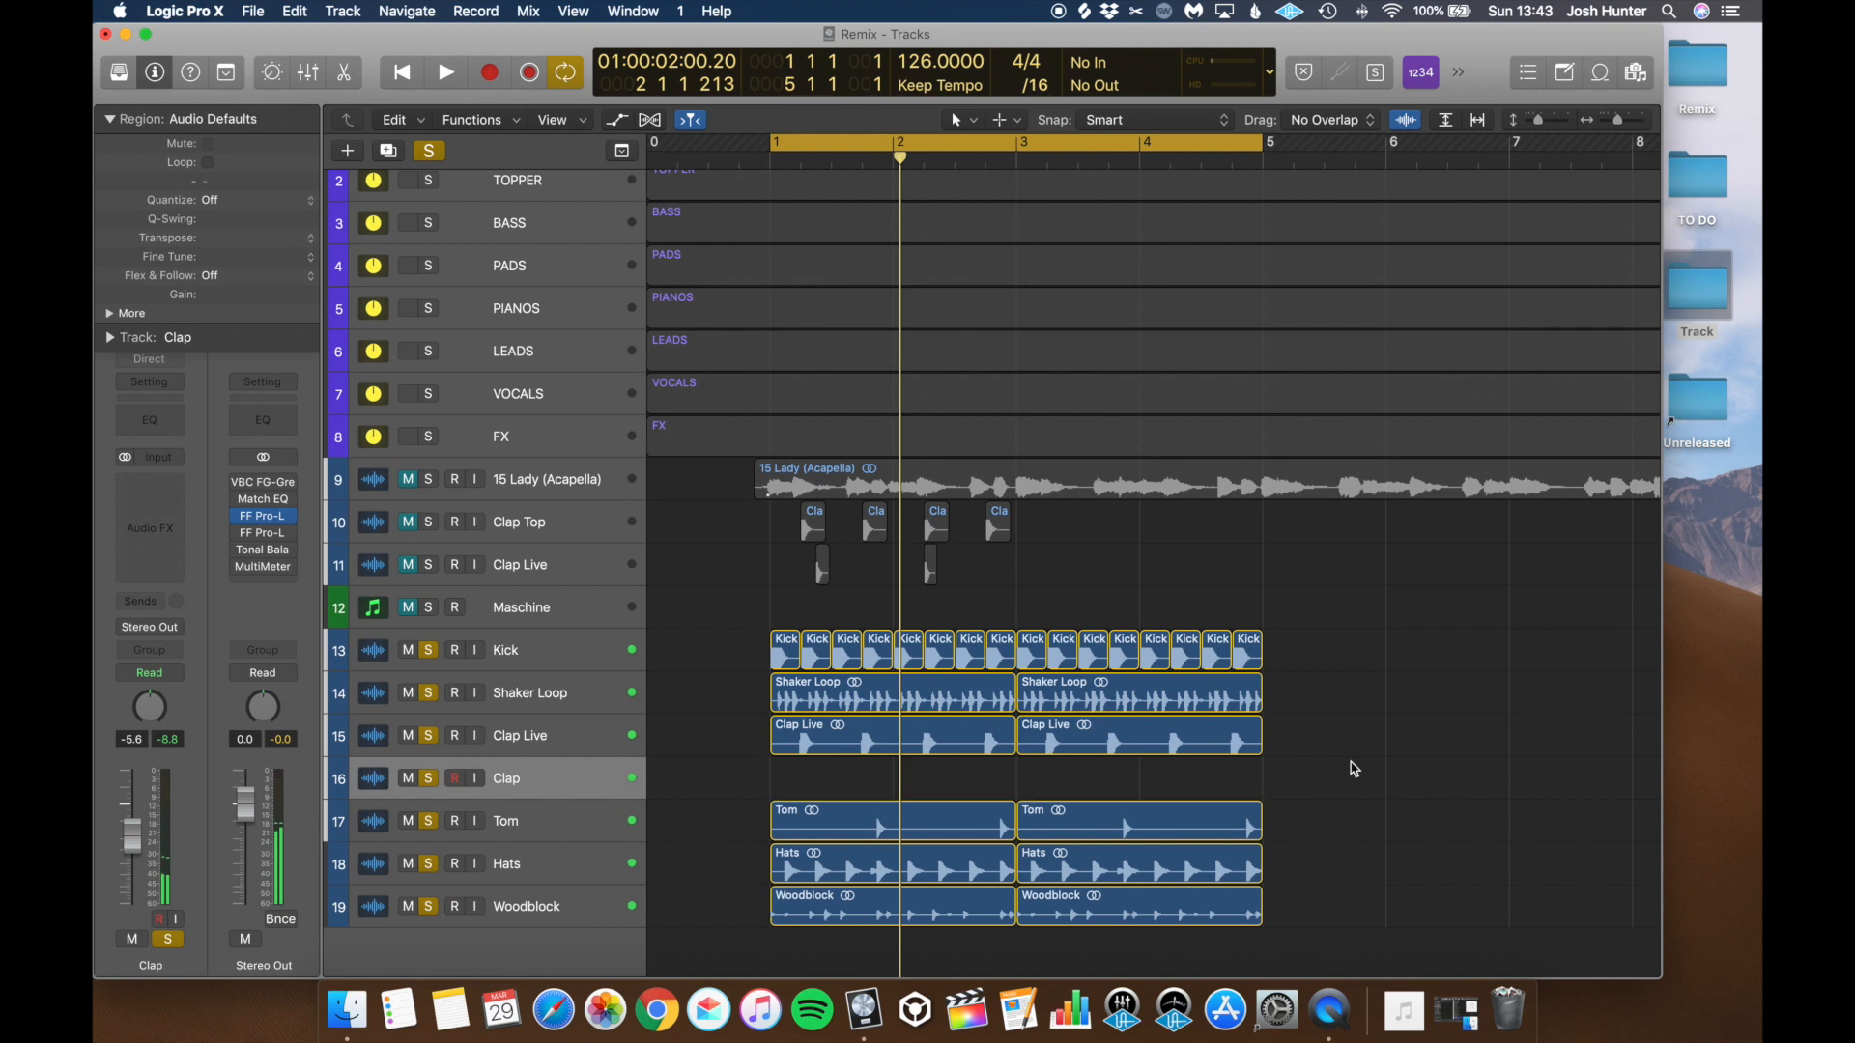
Step: Copy the two original live clap hits onto the Clap track, repeat them from bar 3, and join everything into one four-bar region
left_click_drag(1014, 601, 820, 766)
left_click_drag(770, 780, 1253, 787)
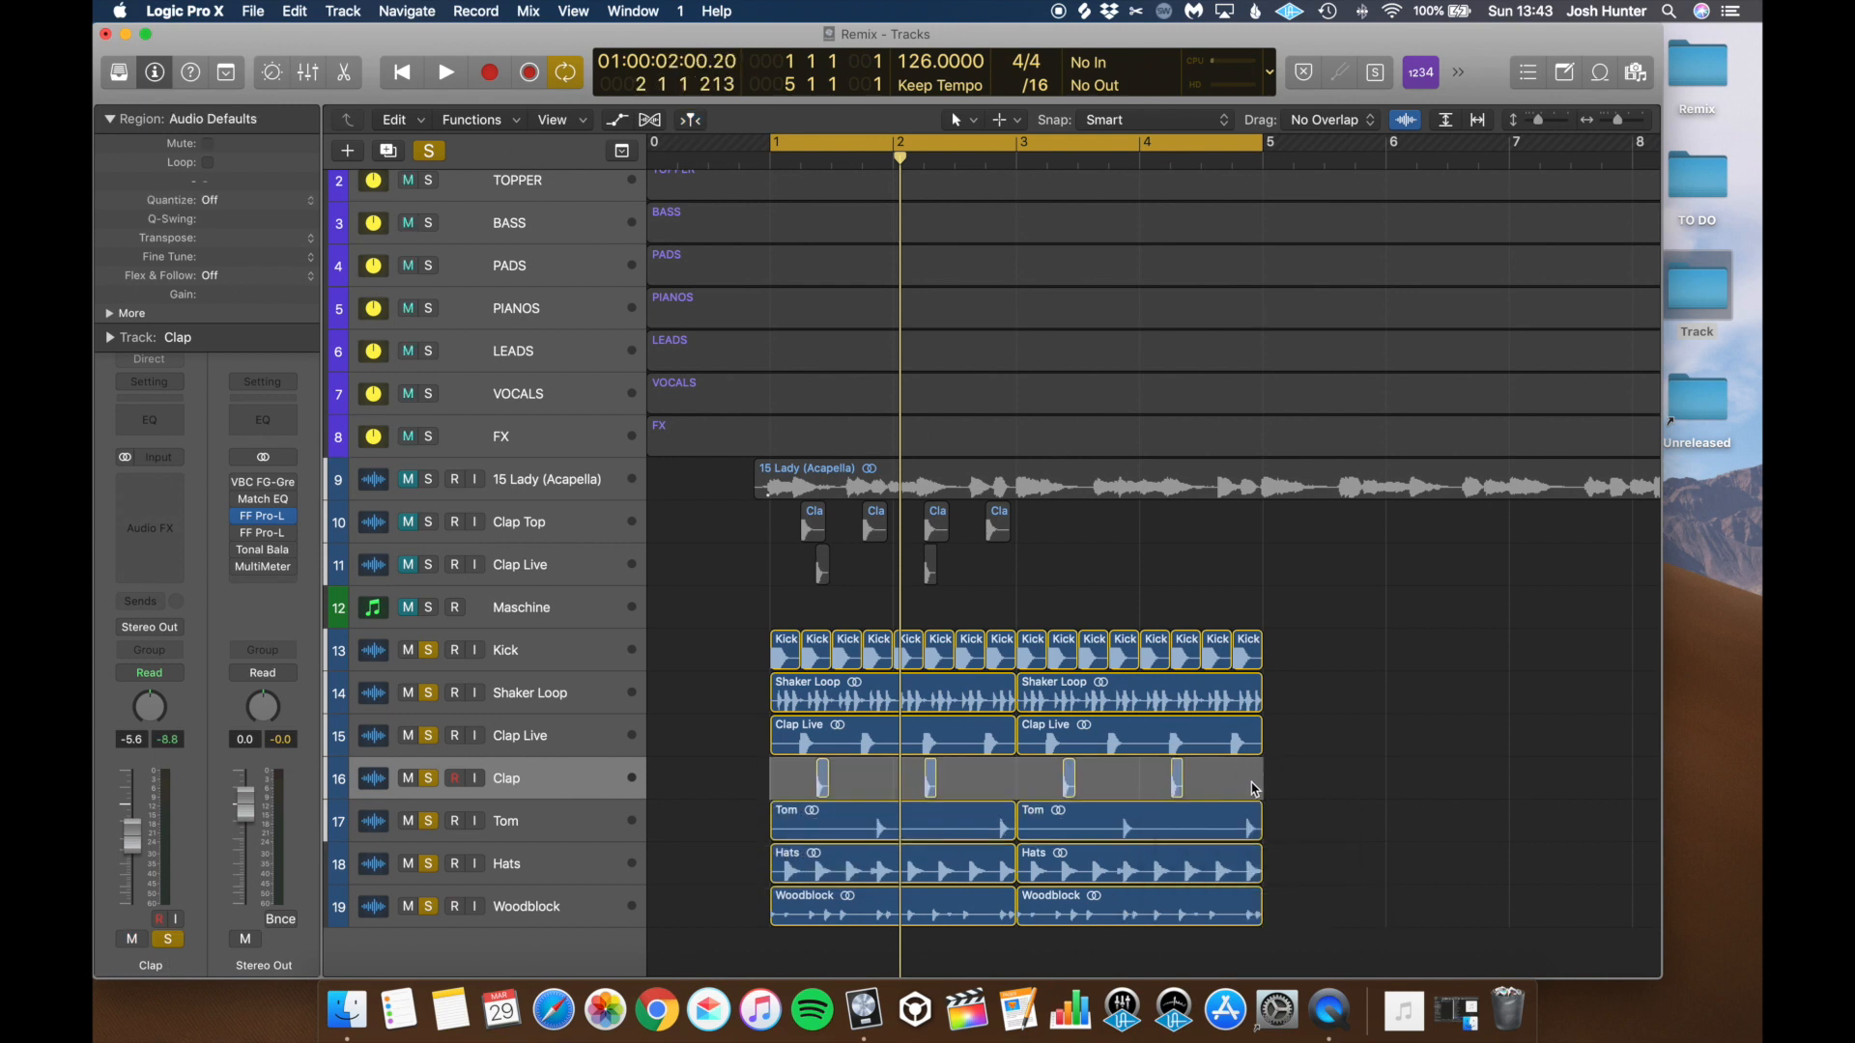
key("super+j")
key("Return")
left_click(1412, 724)
left_click_drag(1375, 696, 804, 944)
left_click(1345, 783)
left_click_drag(1388, 777, 889, 785)
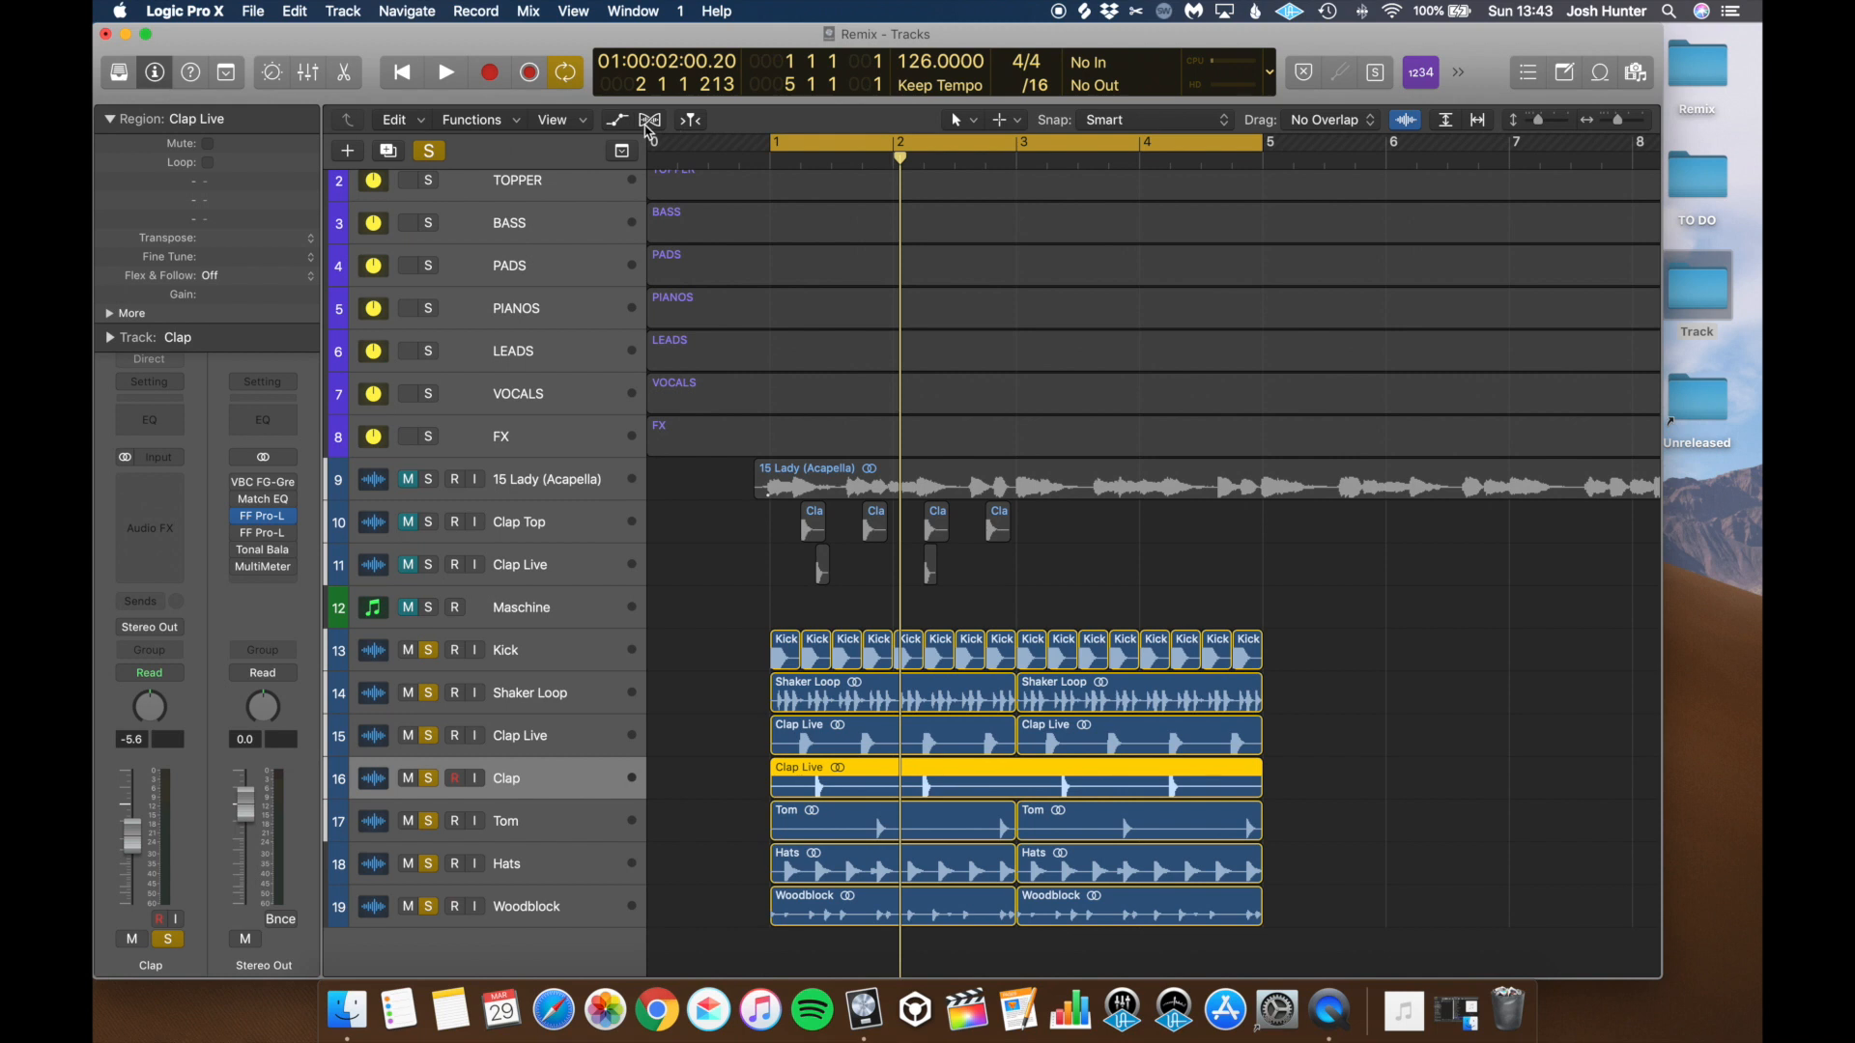
Step: Enable Flex Time with automatic Slicing on the Clap track, quantize its joined region to 1/16 Swing C, and audition it
left_click(650, 121)
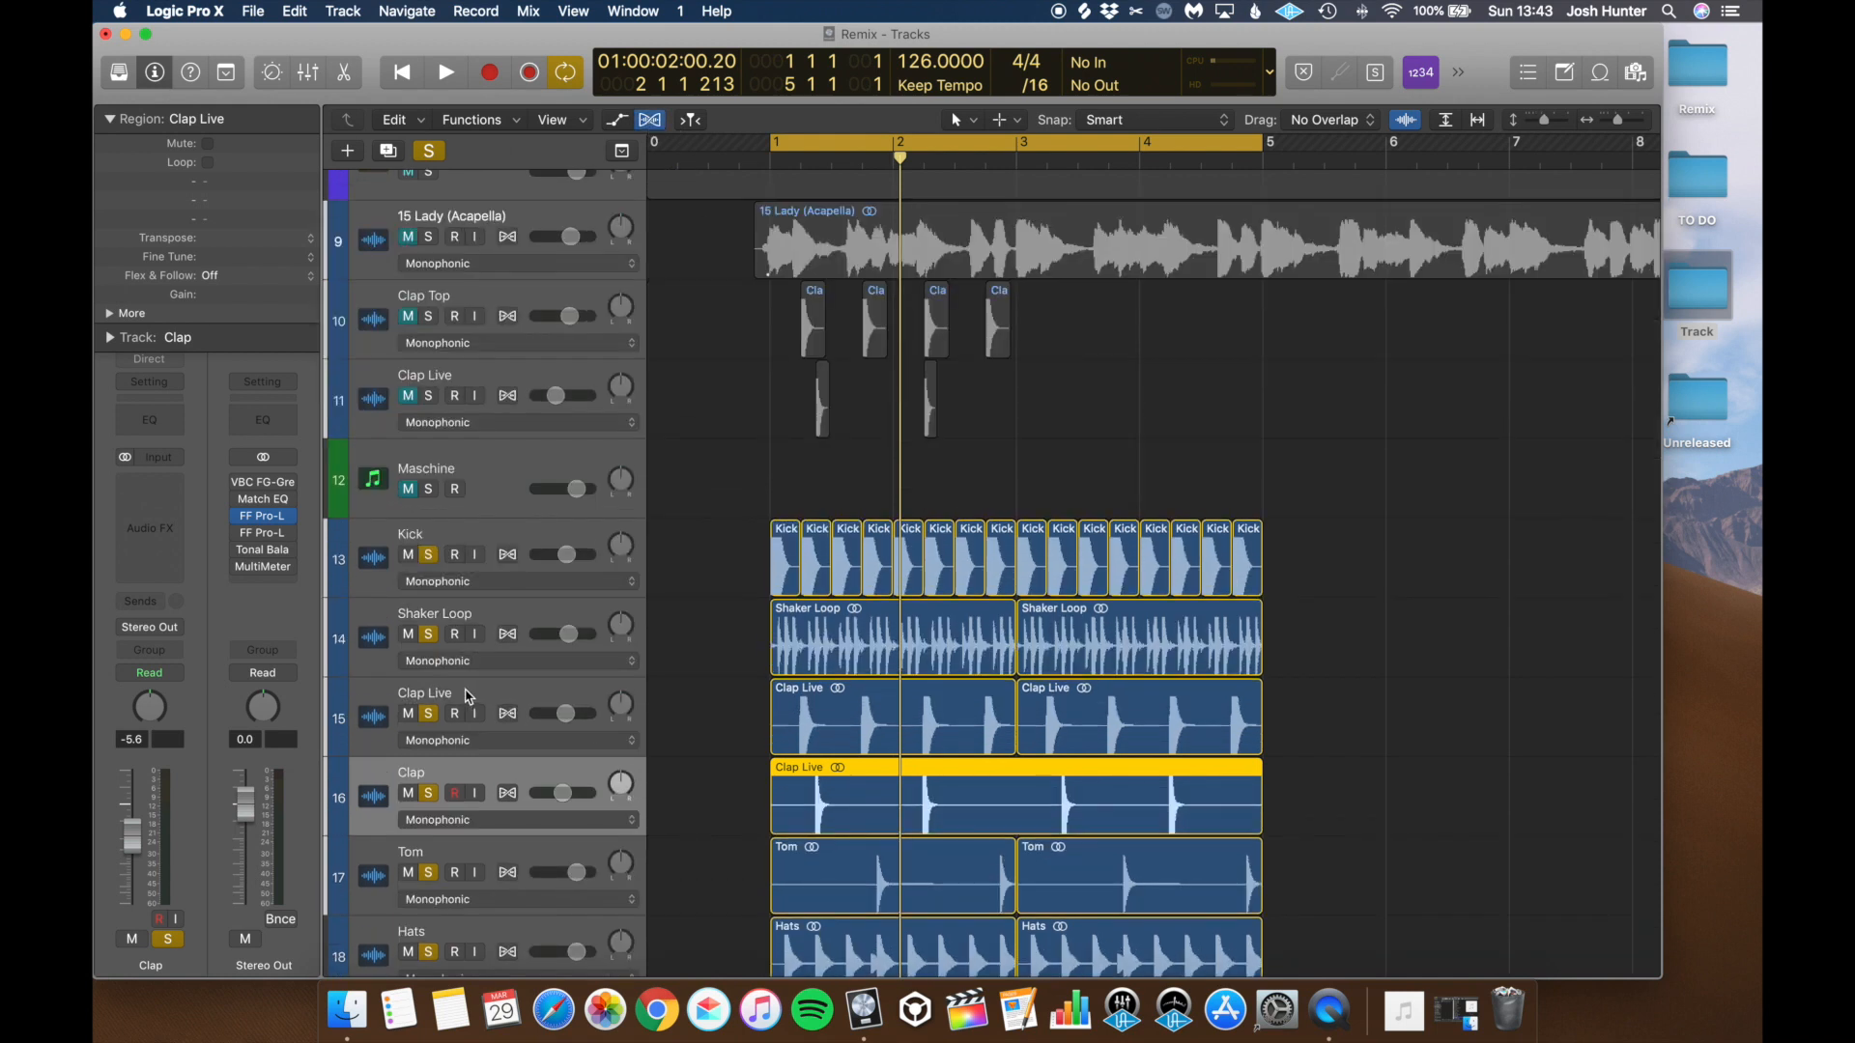
left_click(506, 795)
left_click(496, 821)
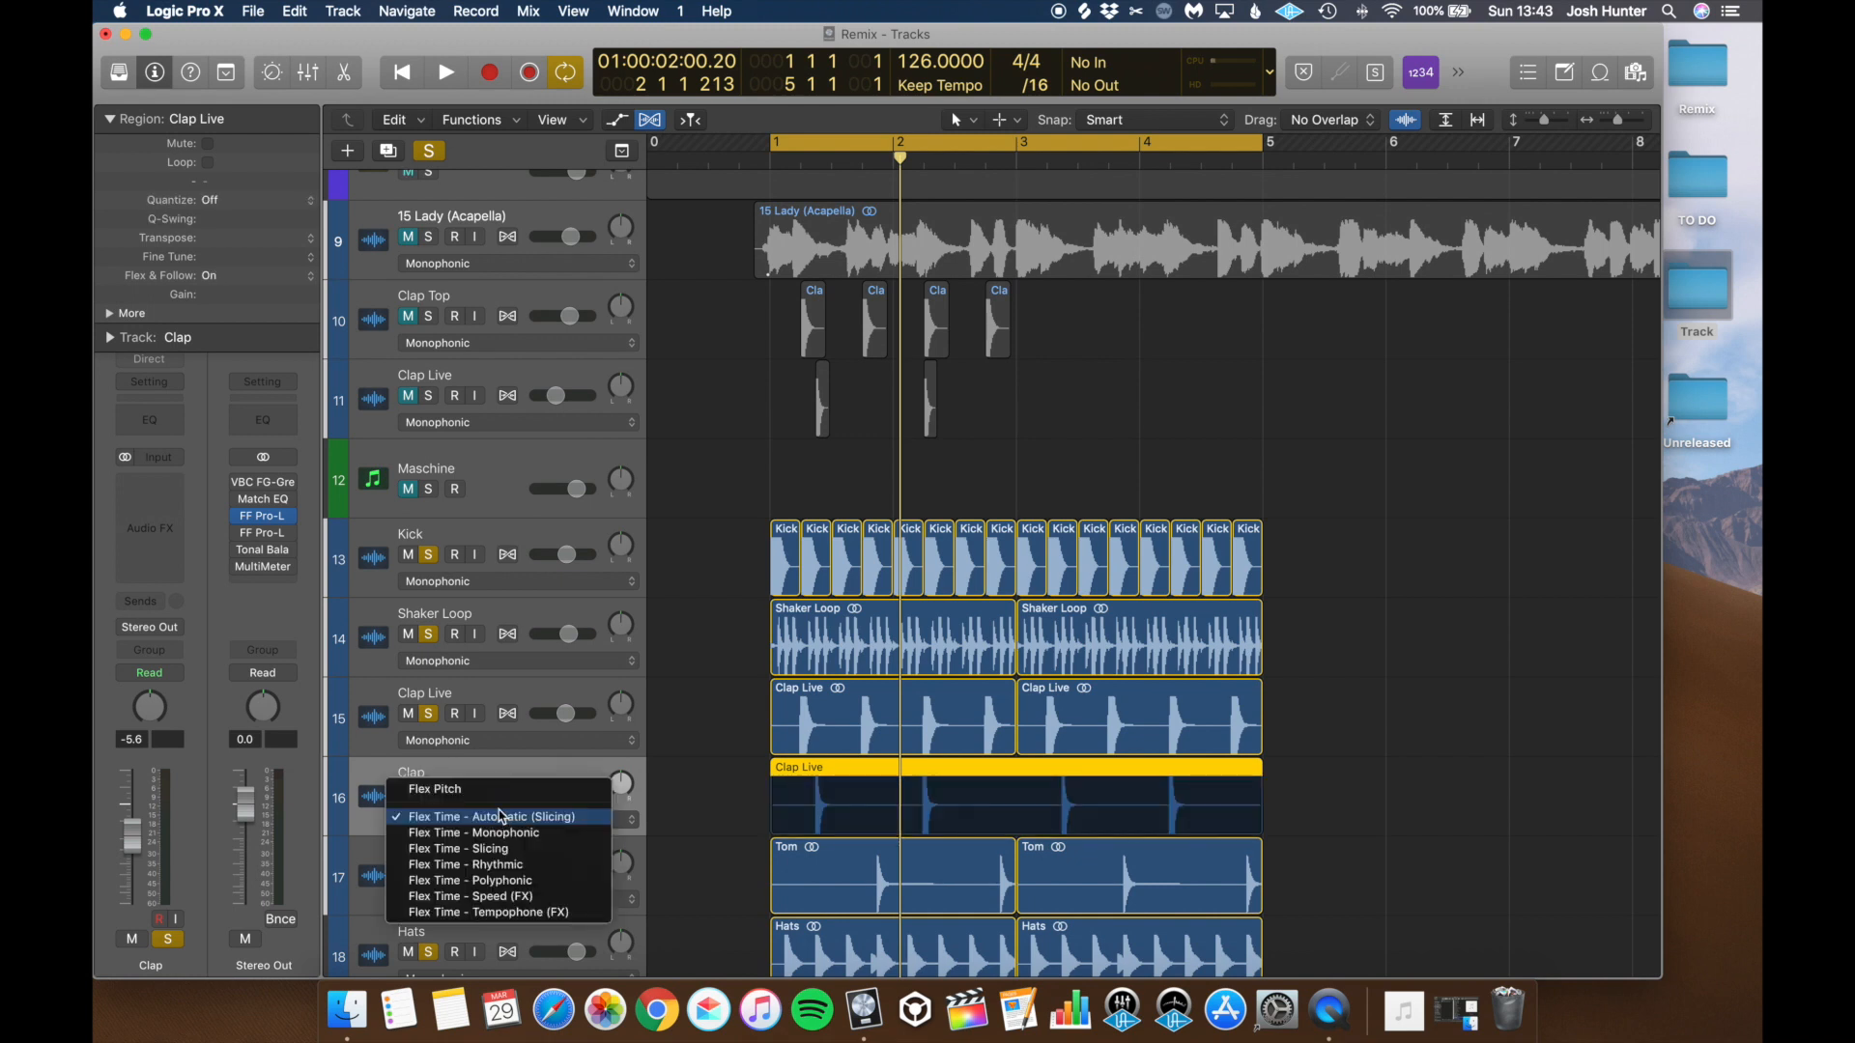
left_click(676, 779)
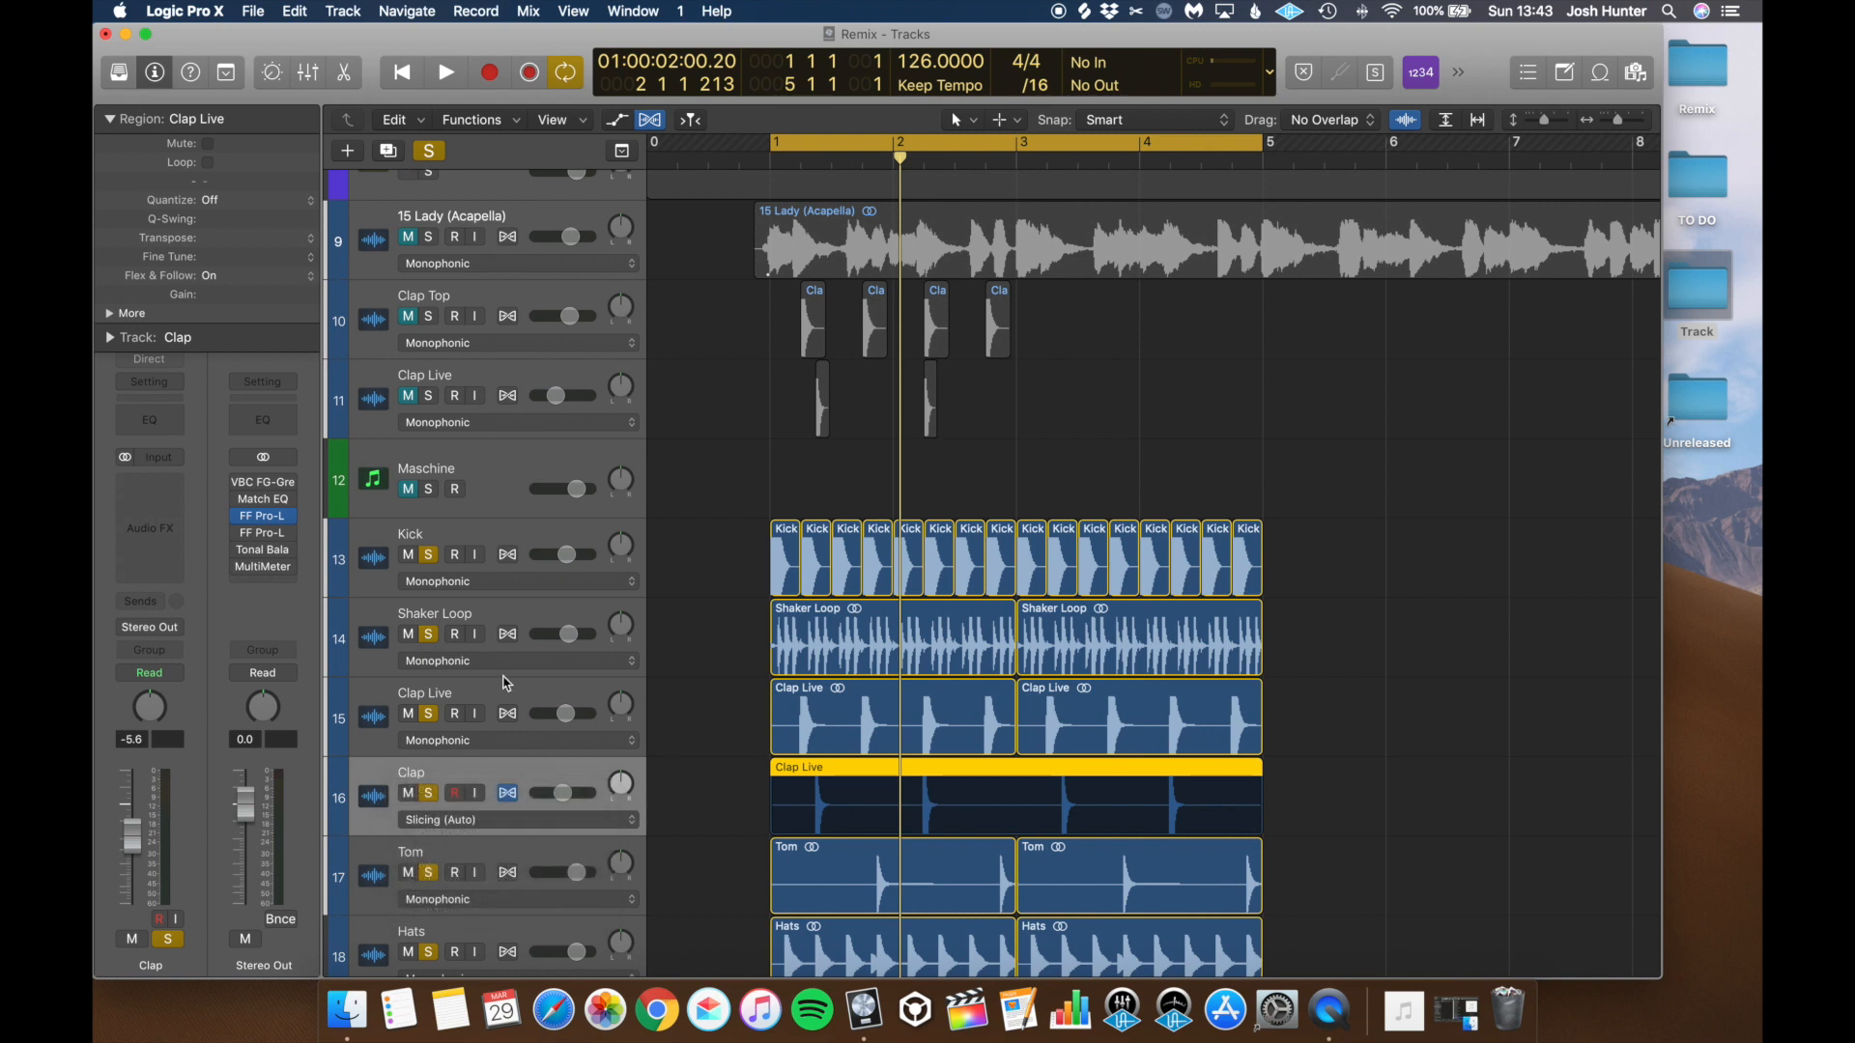
left_click(254, 203)
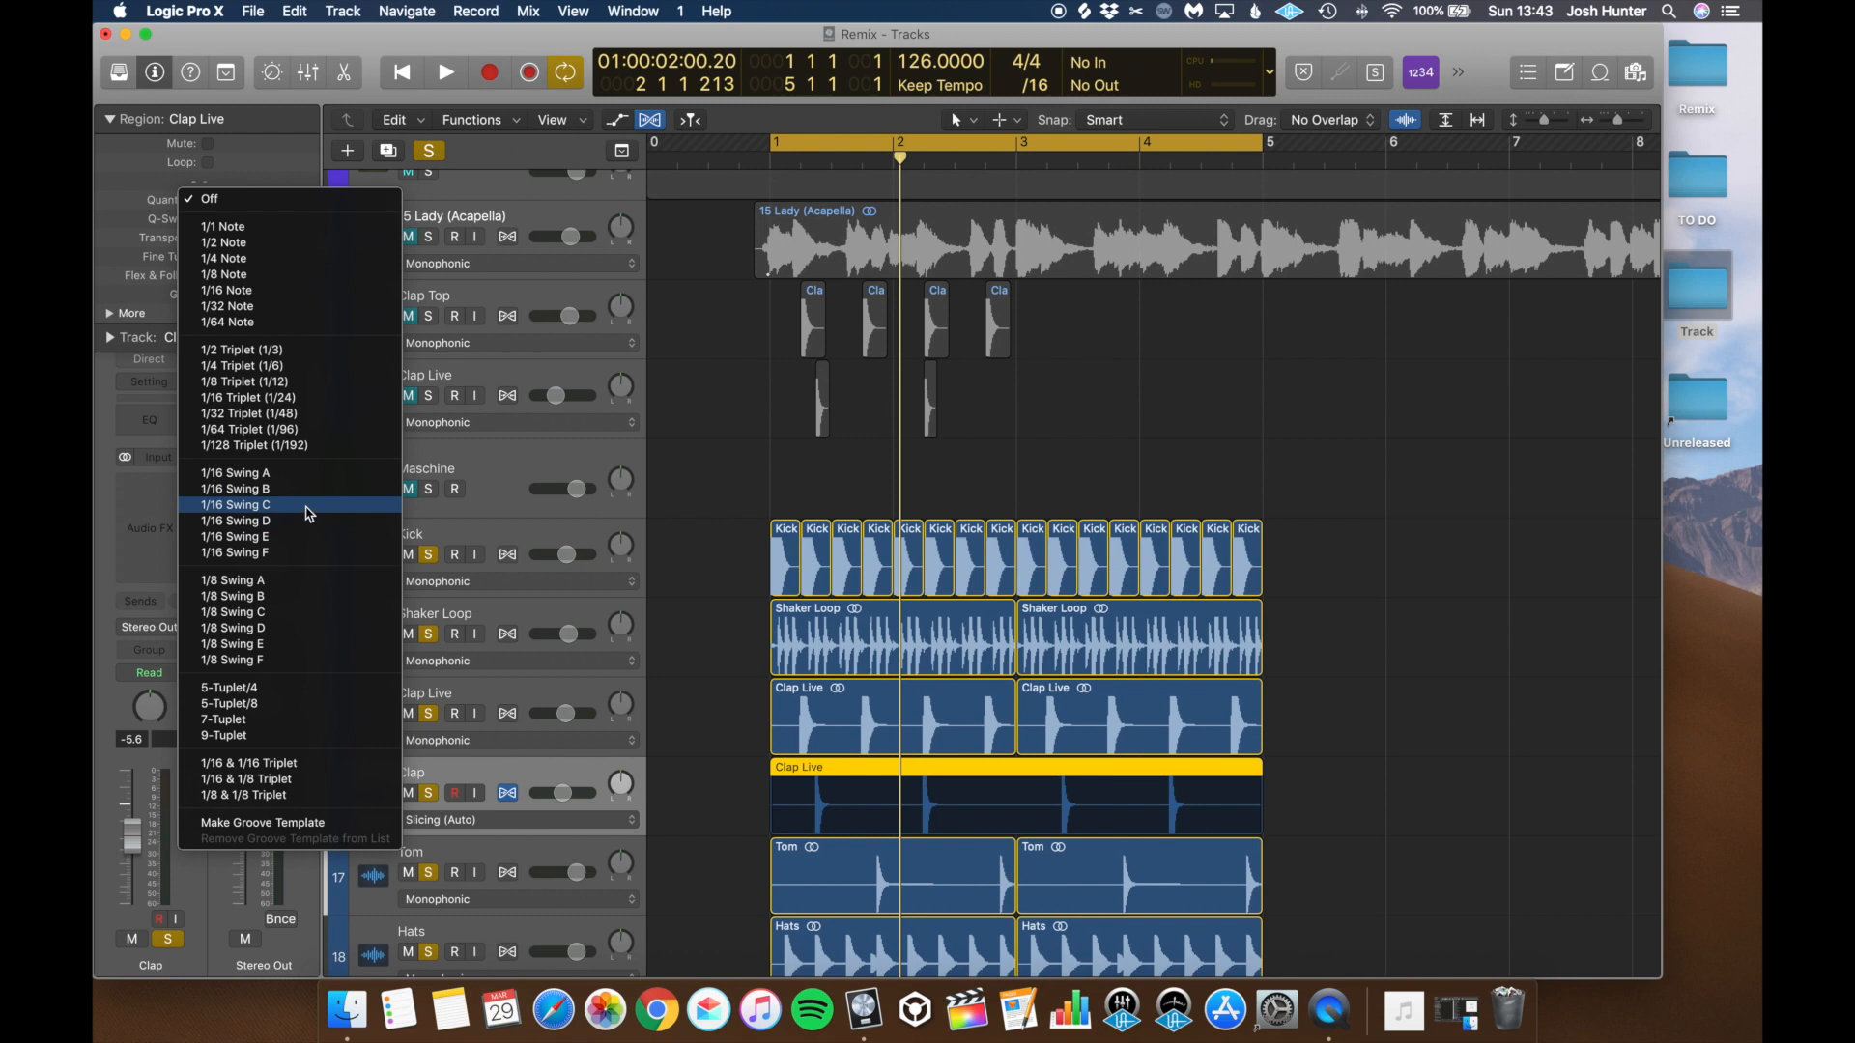
left_click(311, 511)
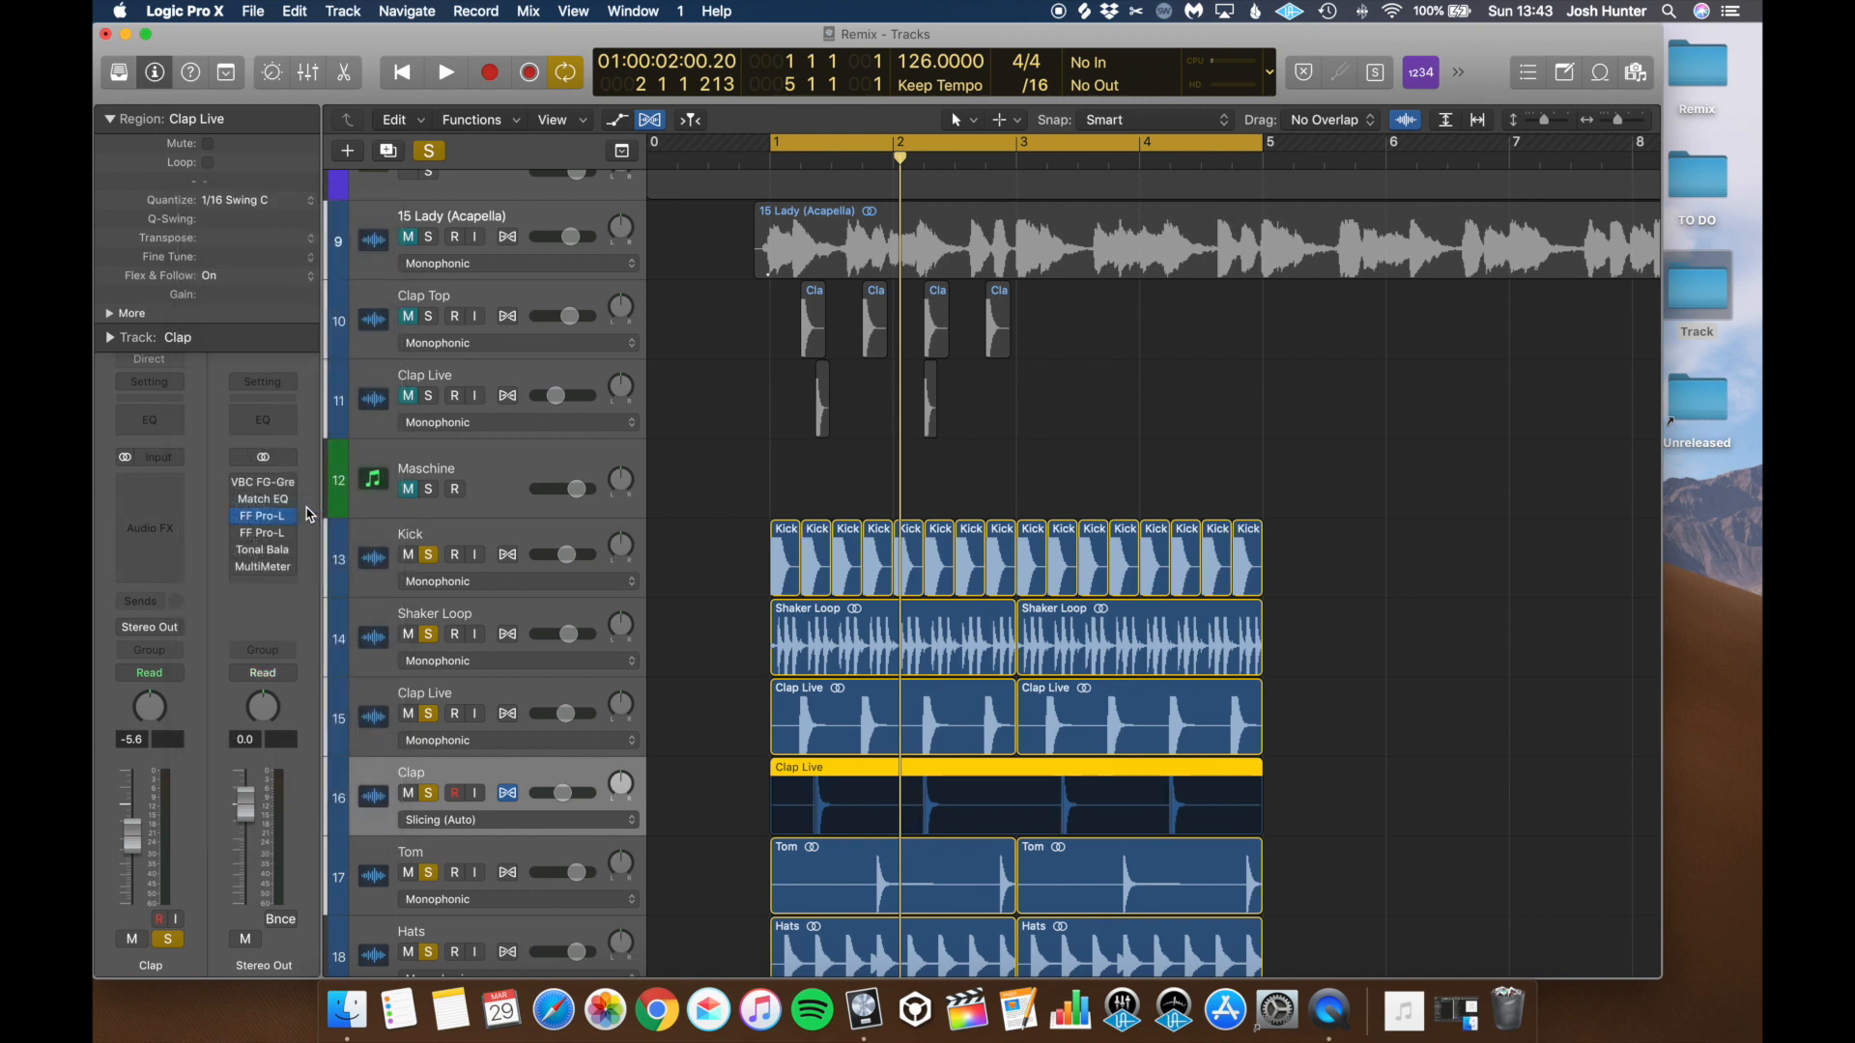
left_click(1314, 823)
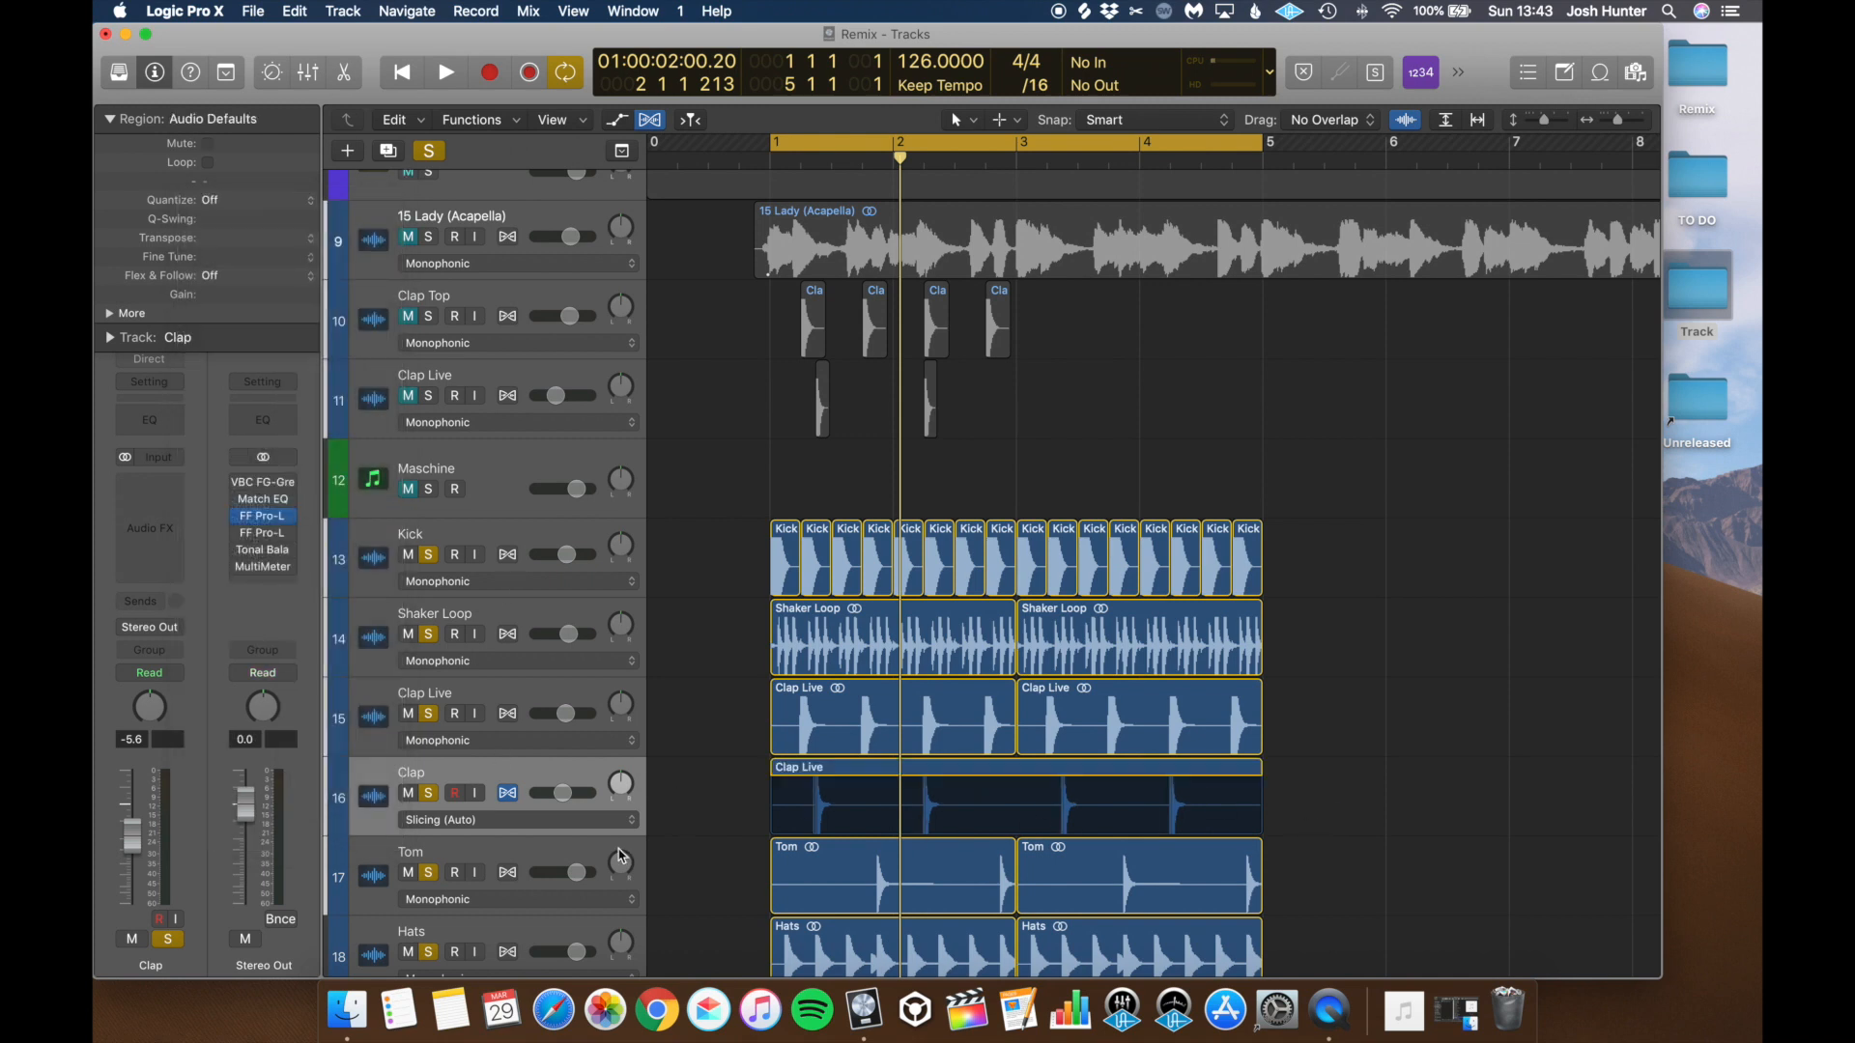
key("space")
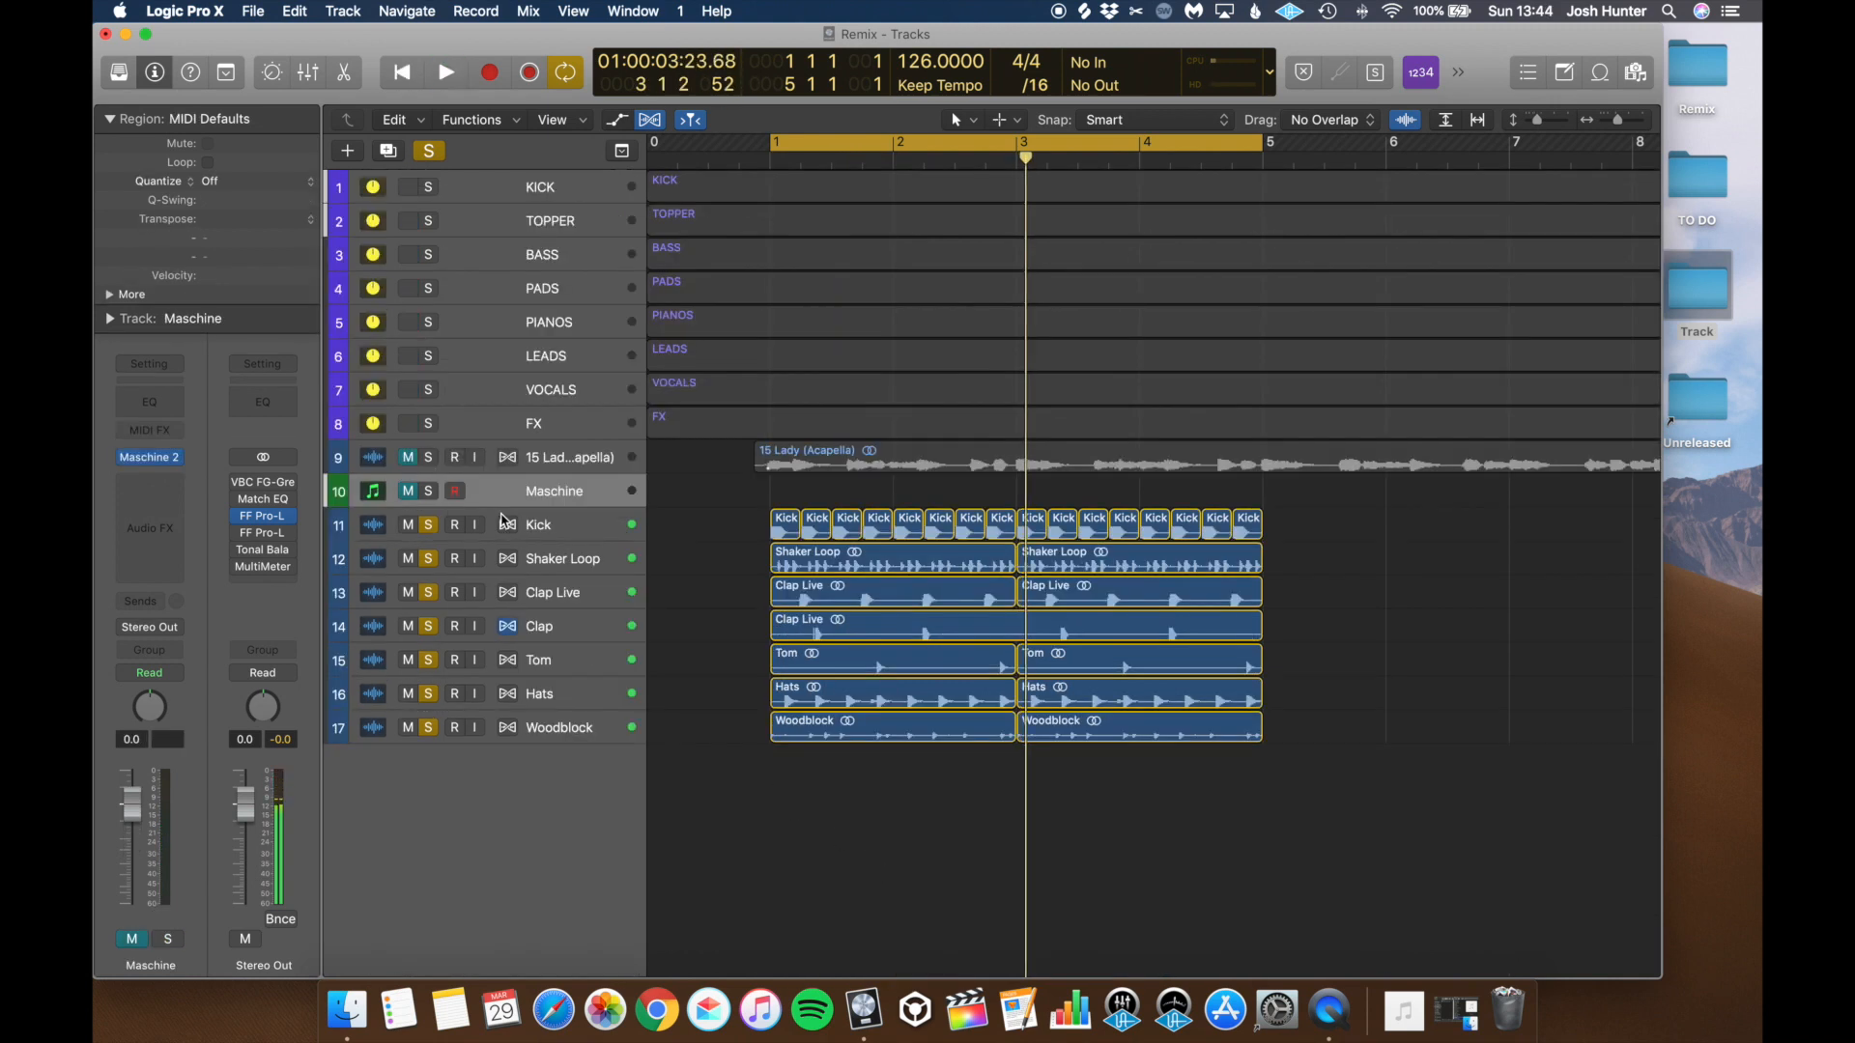
Step: Unsolo the kick and percussion tracks and move the Kick track above the KICK bus track at the top of the list
left_click(503, 522)
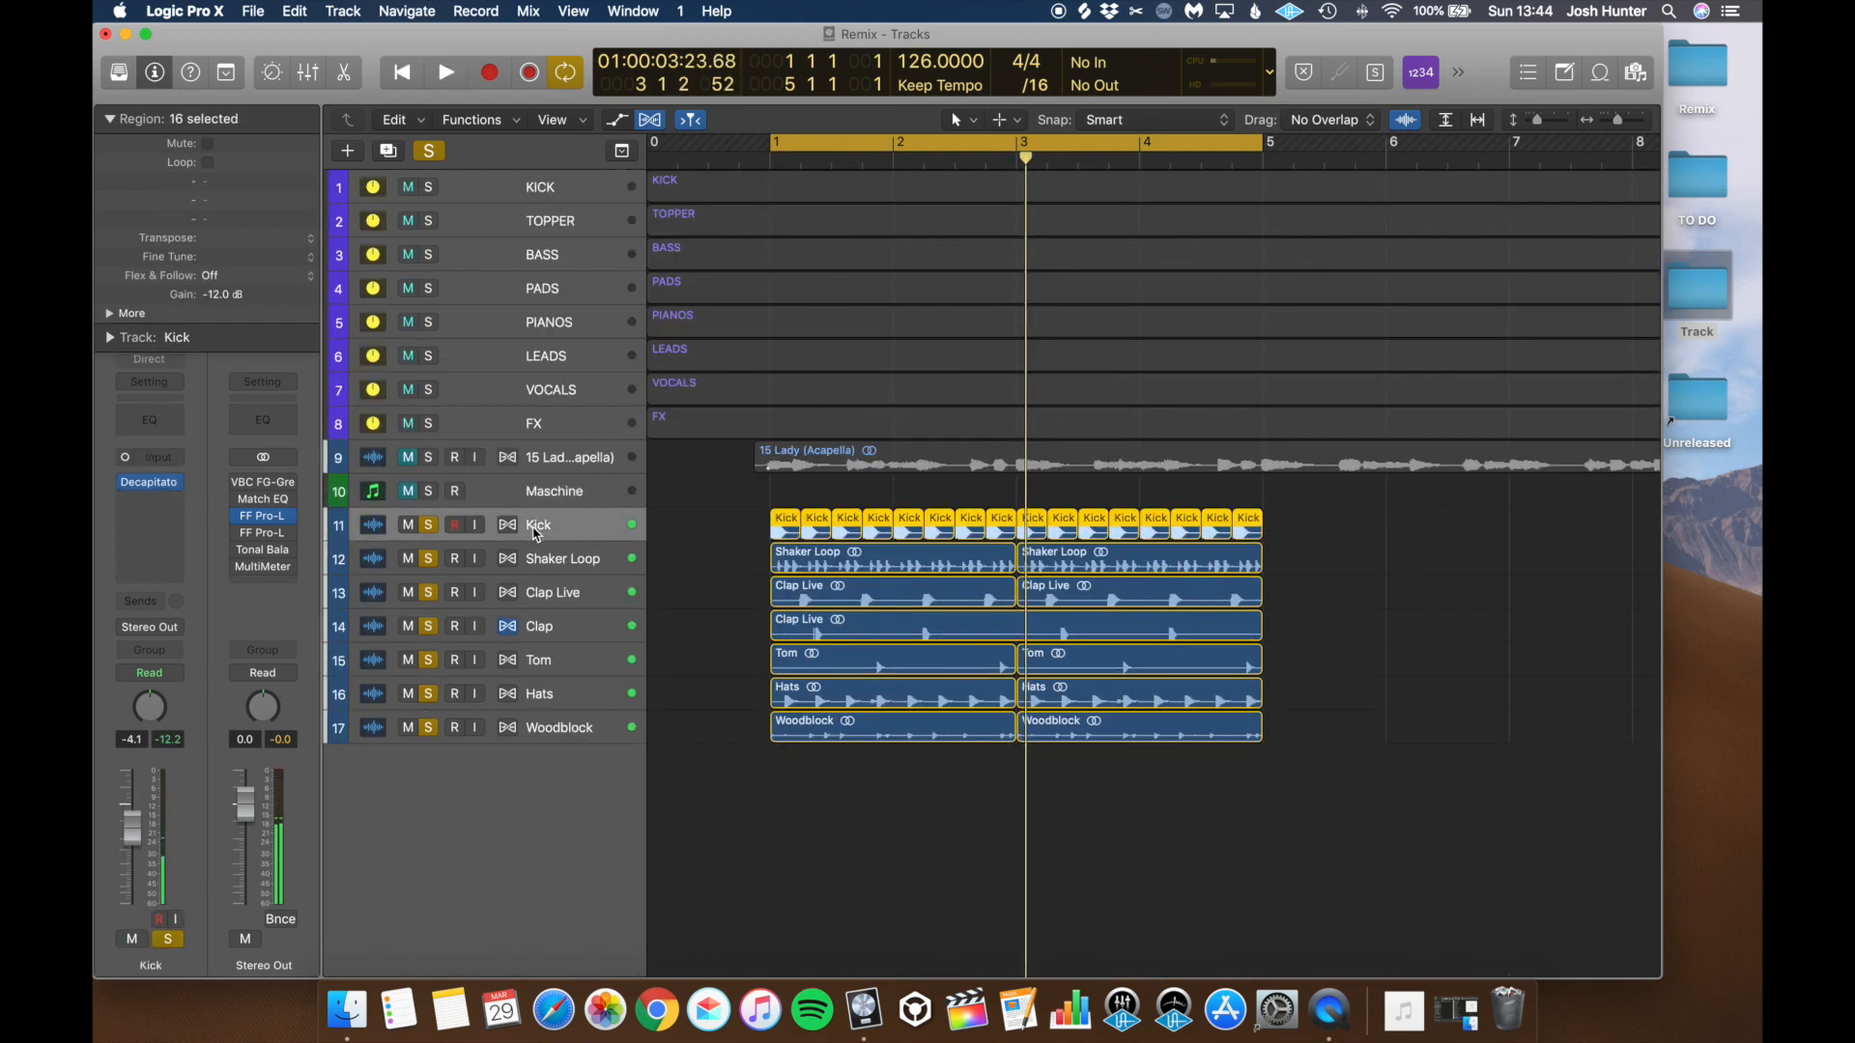
left_click_drag(428, 527, 428, 727)
left_click_drag(591, 525, 599, 180)
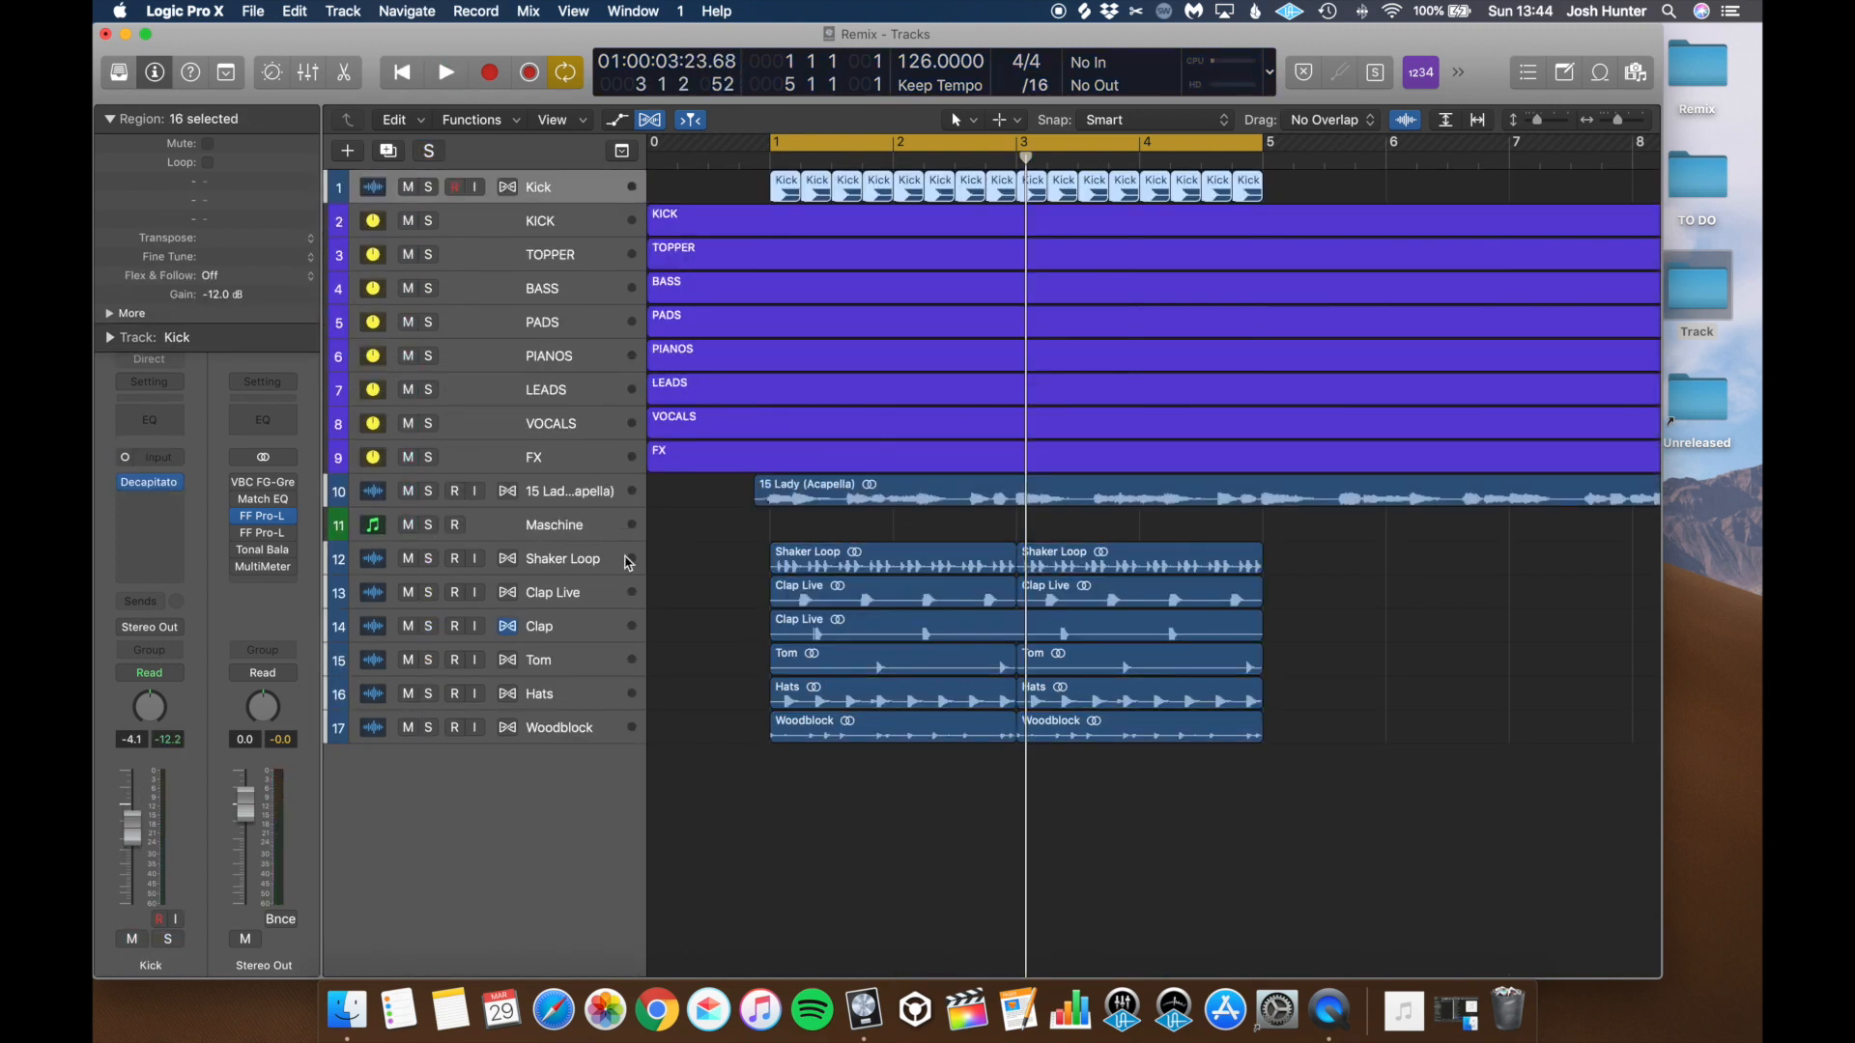
Step: Move the six percussion tracks, Shaker Loop through Woodblock, between the KICK and TOPPER bus tracks
left_click_drag(560, 598, 572, 253)
left_click(568, 558)
left_click(572, 728, "shift")
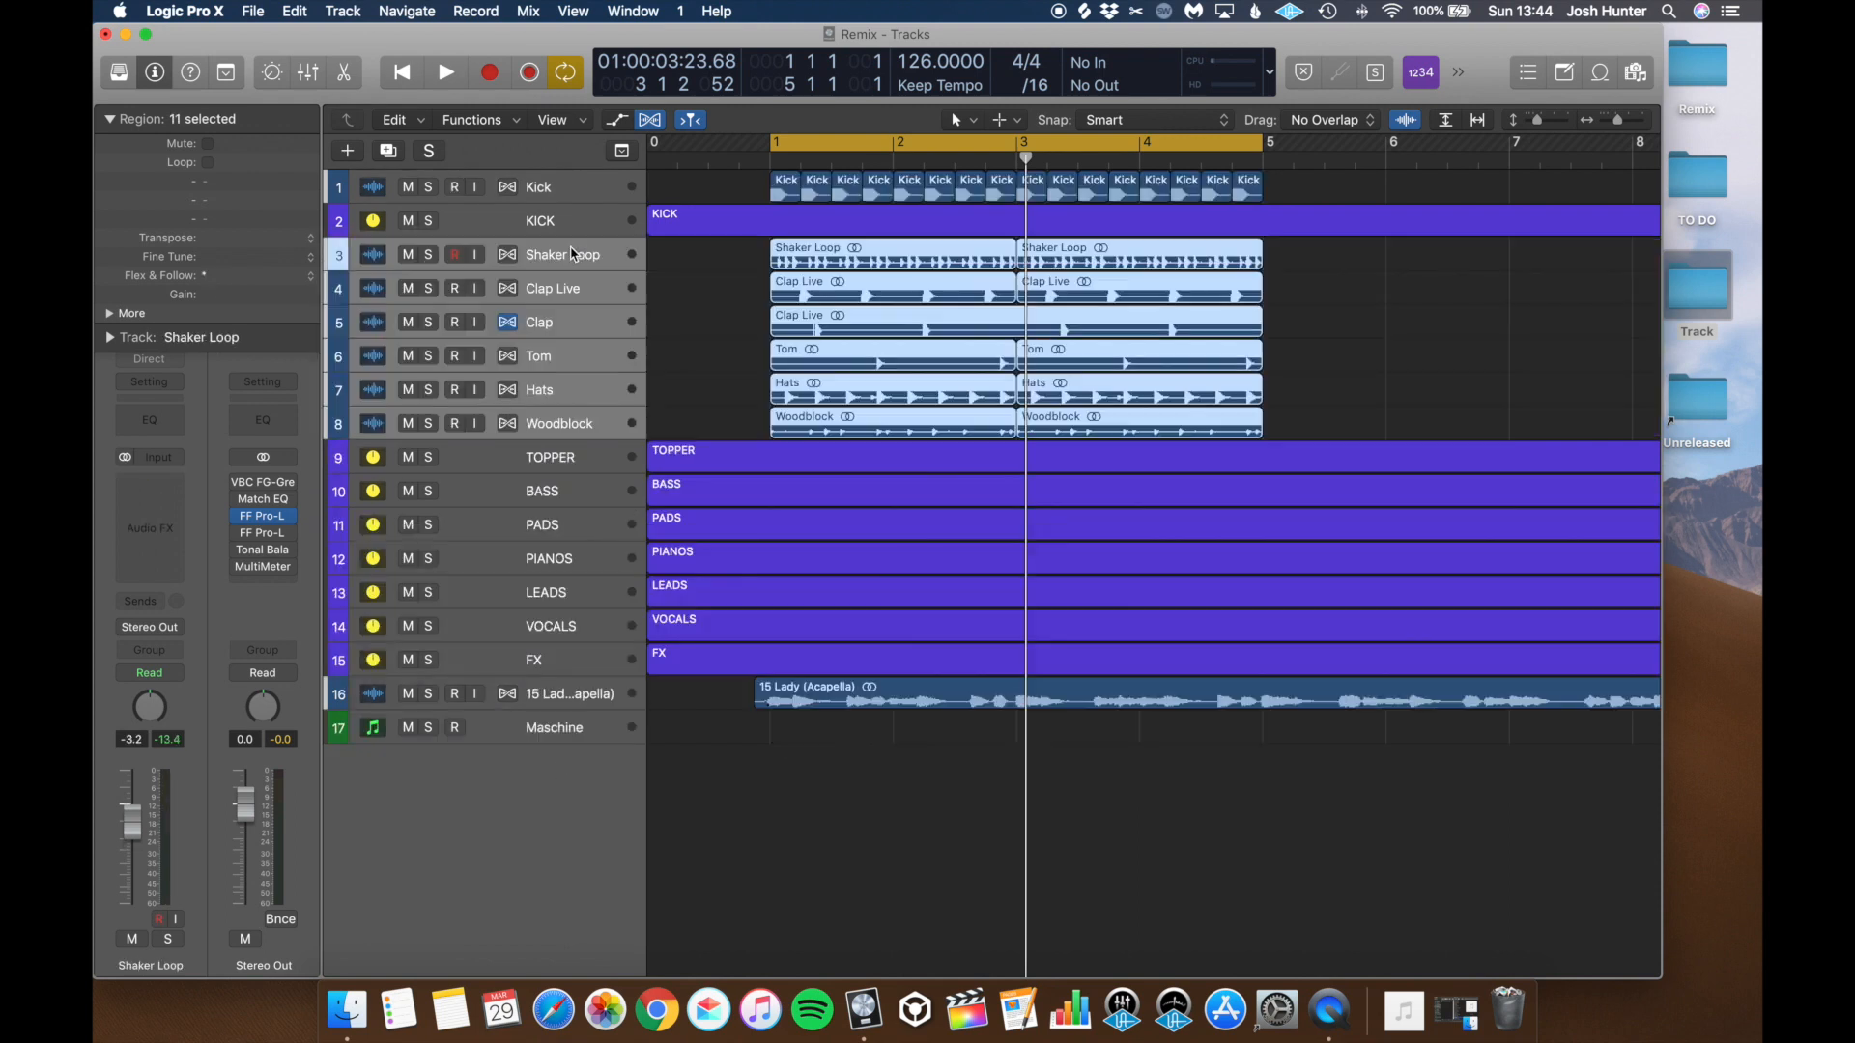
Step: Show the mixer and route the Kick audio channel's output to Bus 10, the KICK bus
scroll(737, 393, "left", 1)
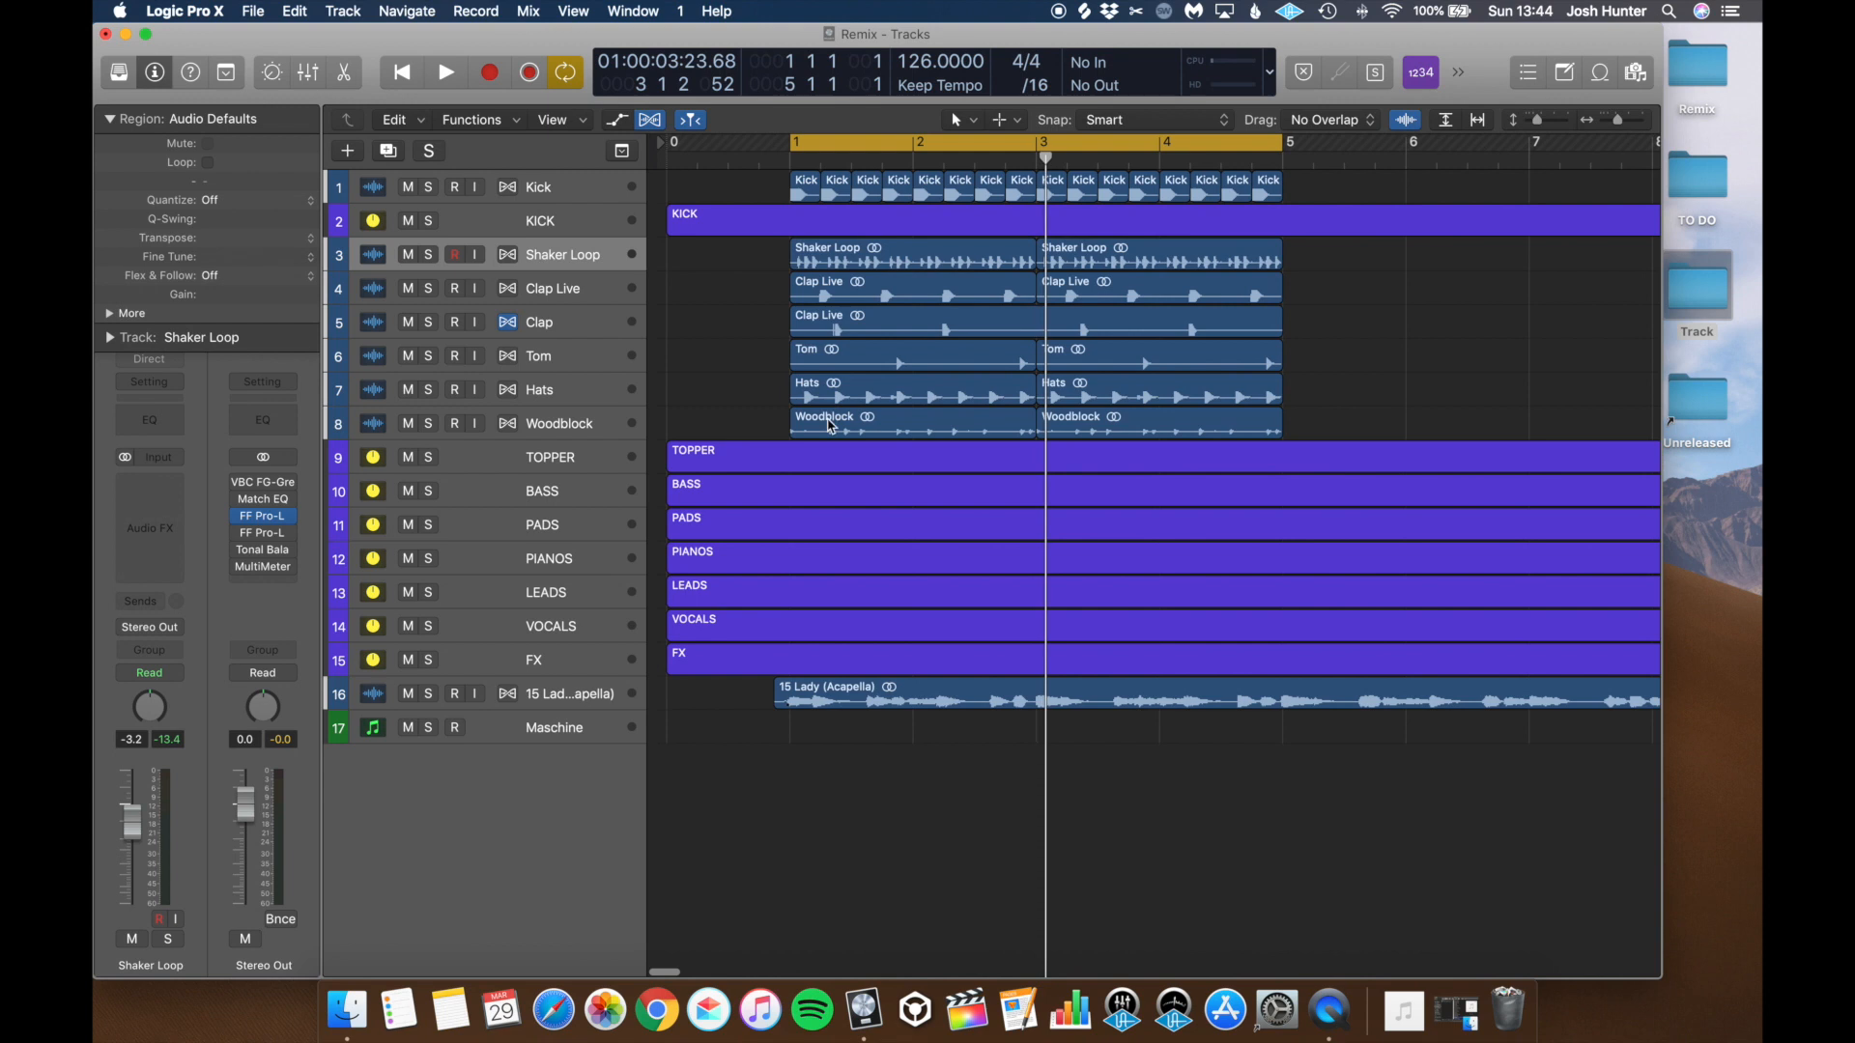
left_click(568, 464)
left_click(574, 227)
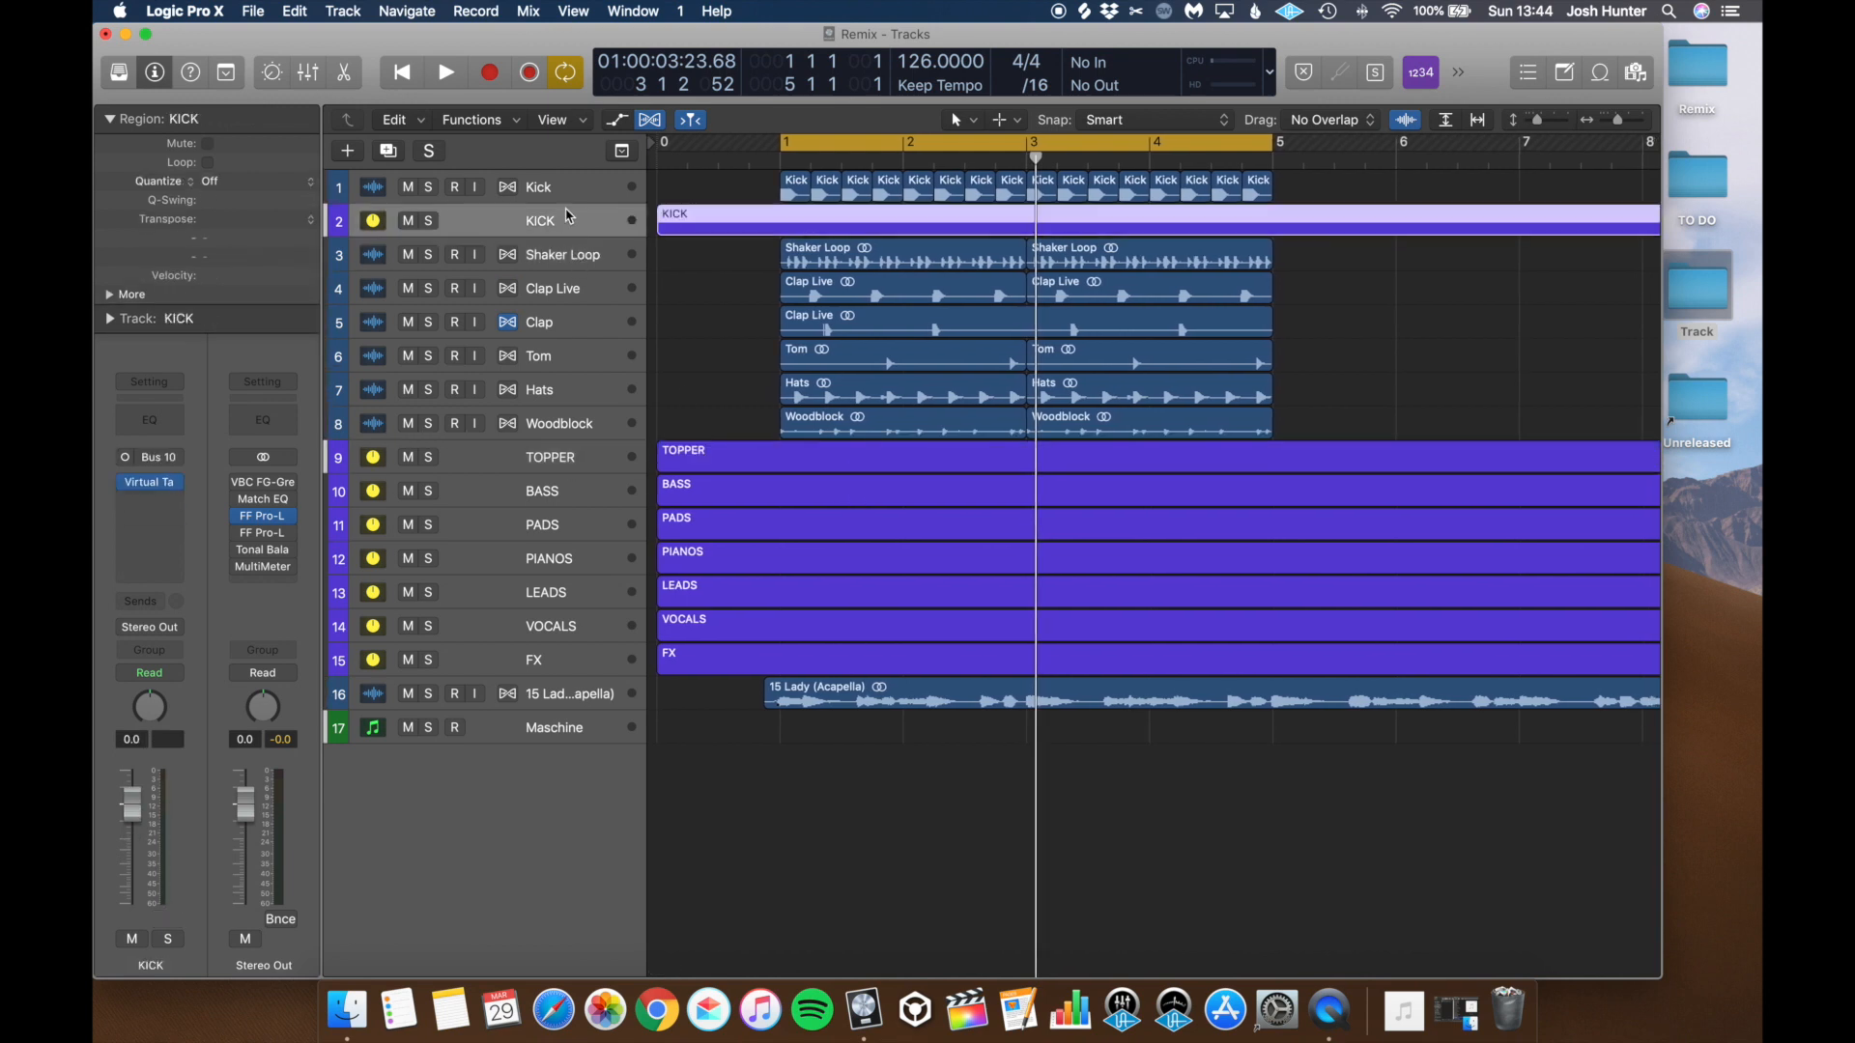
key("x")
scroll(802, 707, "left", 2)
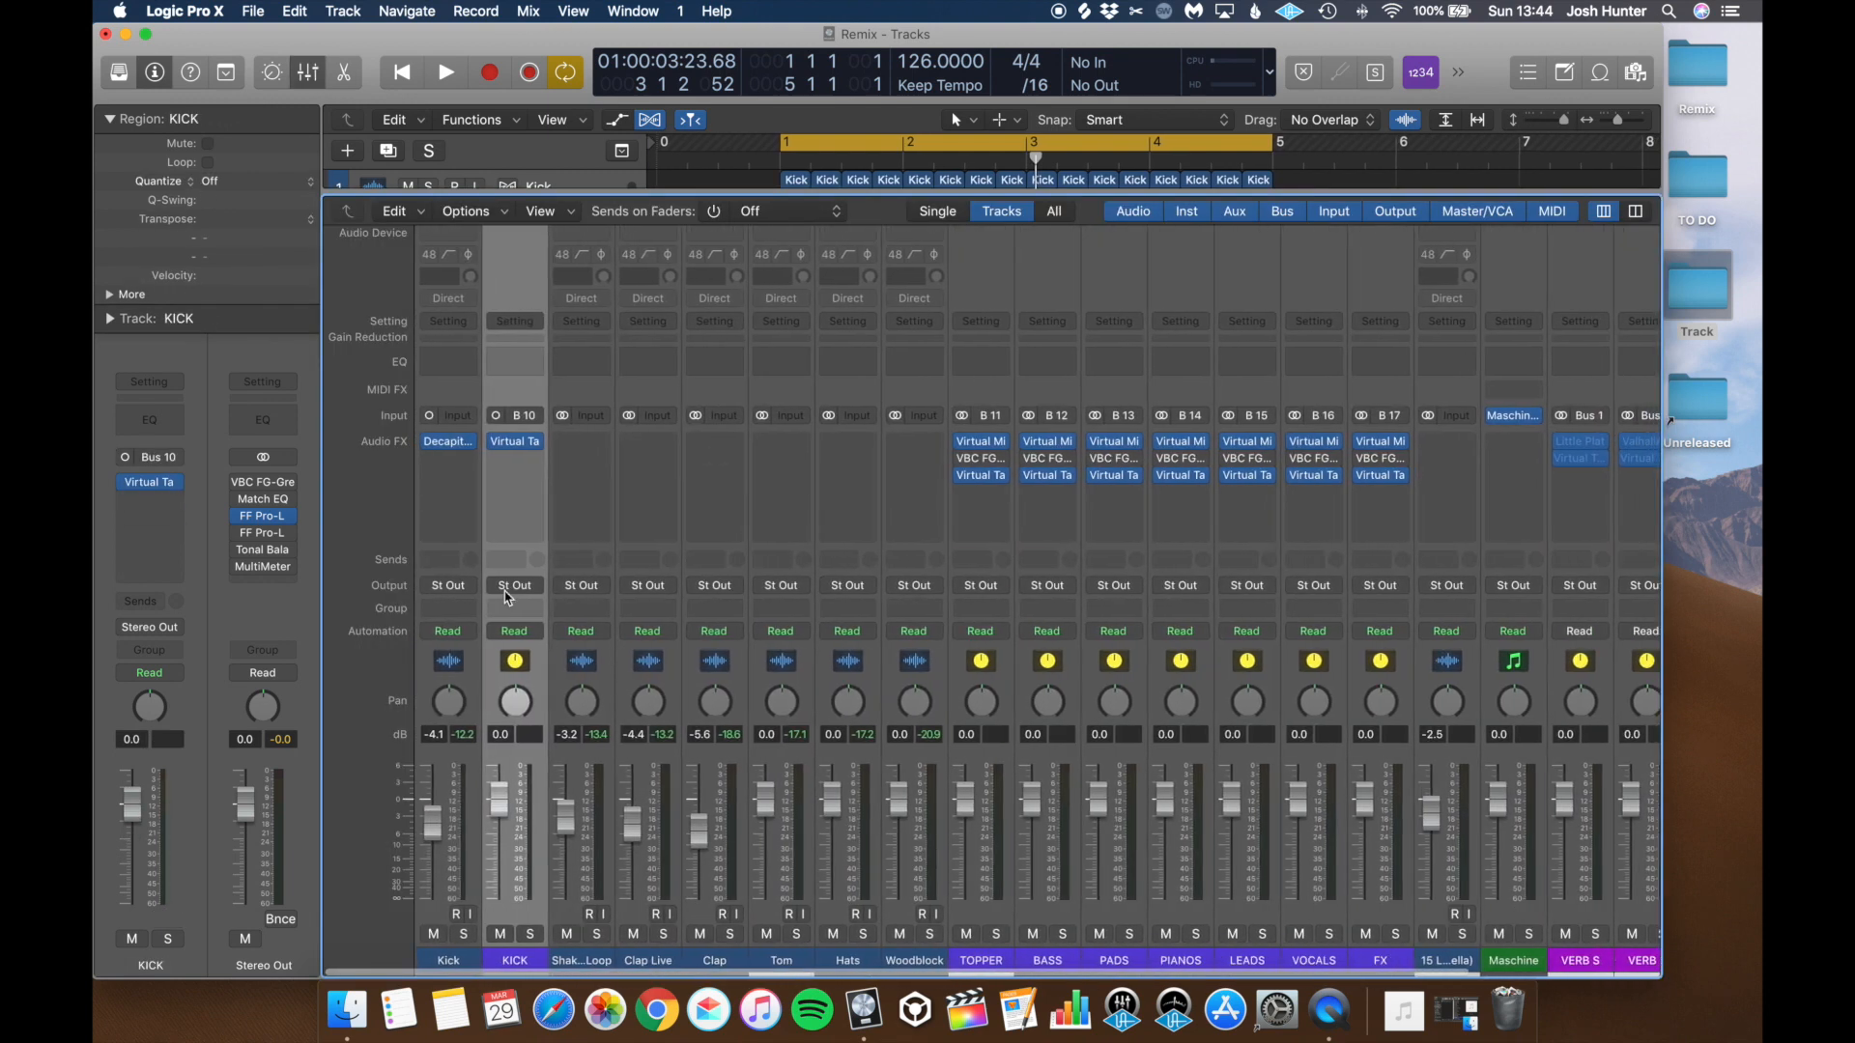
left_click(447, 586)
left_click(487, 446)
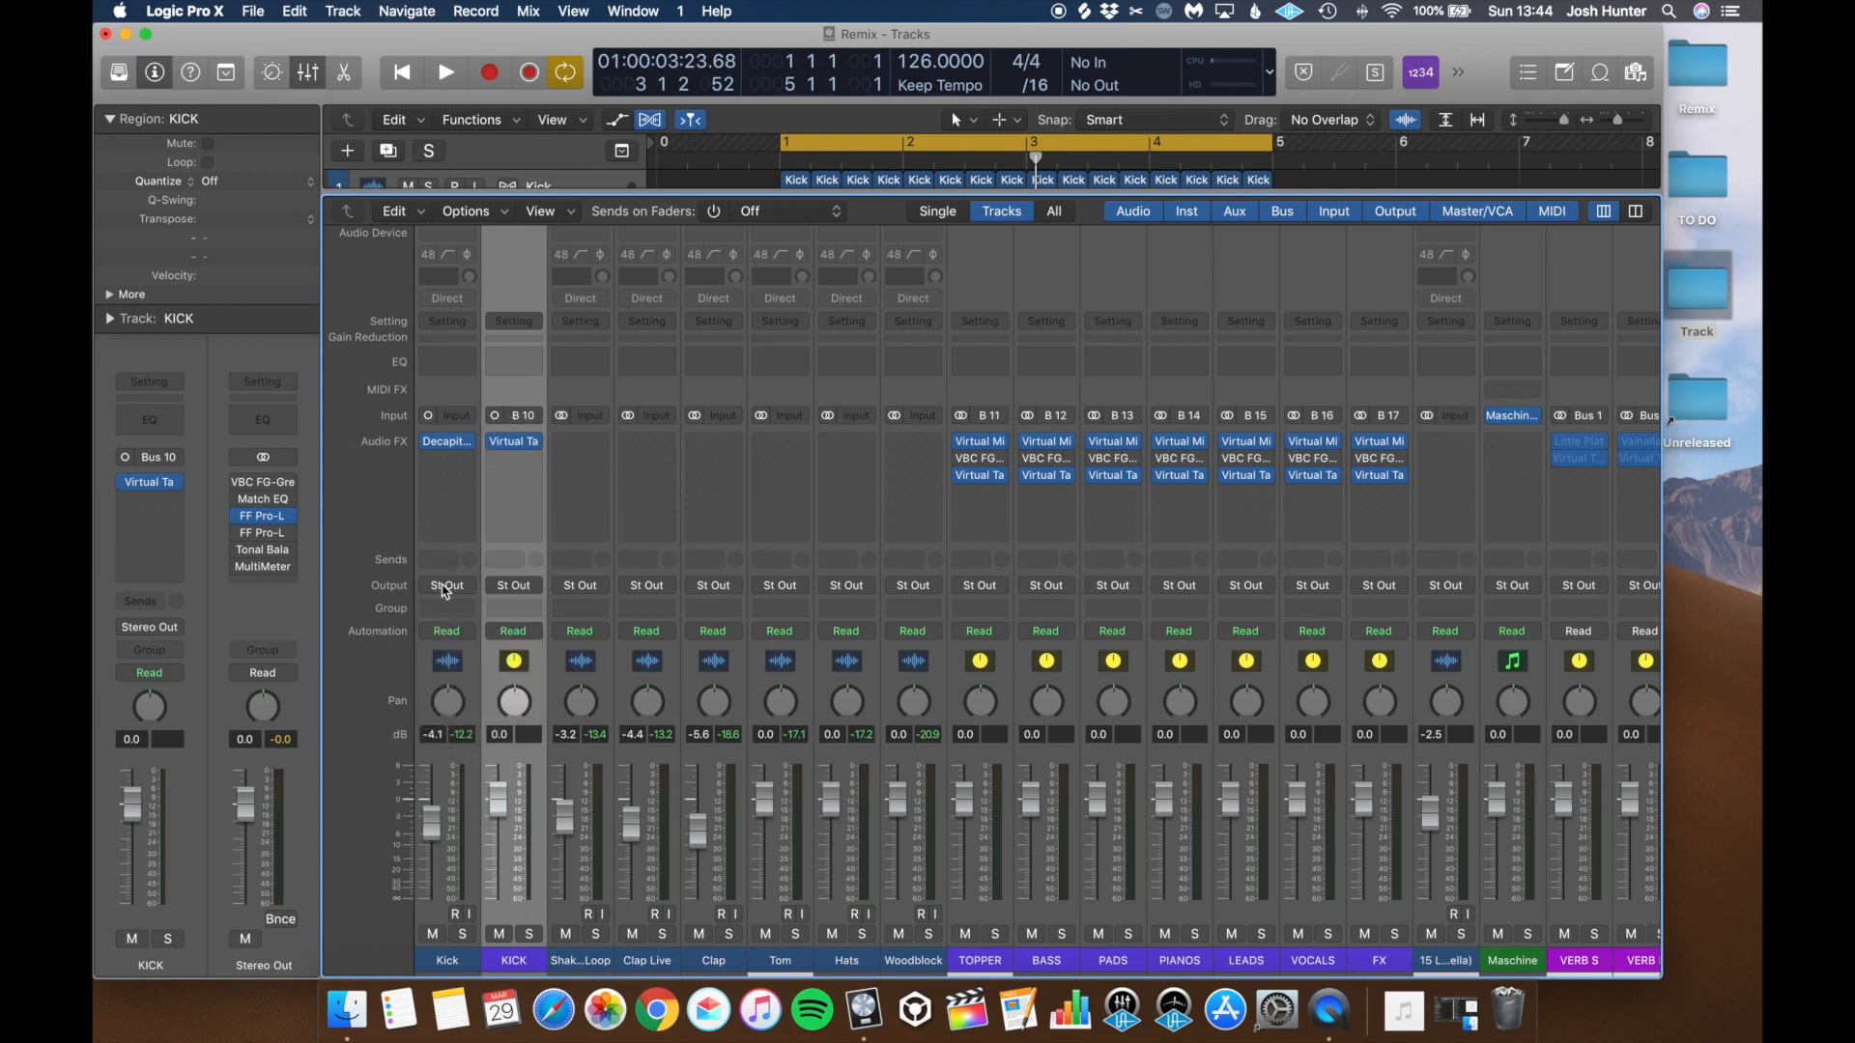
left_click(446, 587)
mouse_move(488, 675)
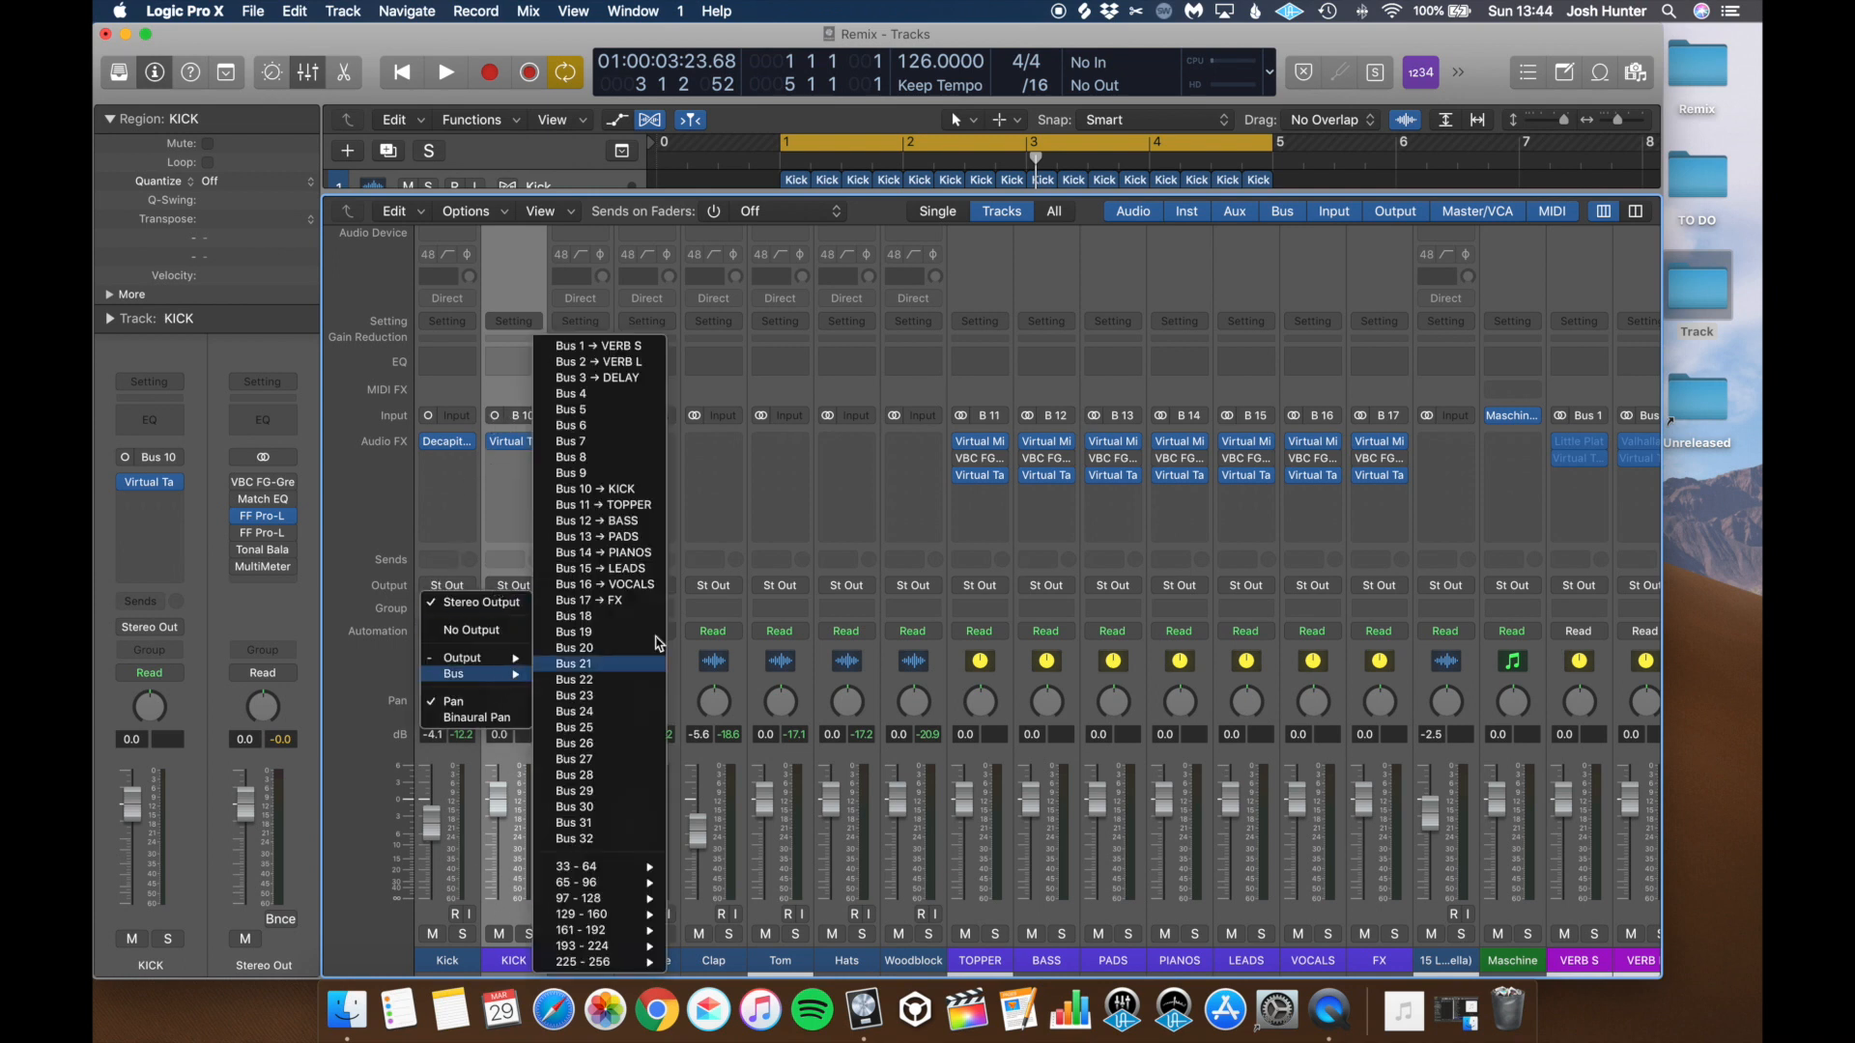
left_click(644, 491)
Step: Route the outputs of all six channels from Shaker Loop to Woodblock to Bus 11, the TOPPER bus
left_click(583, 960)
left_click(913, 960, "shift")
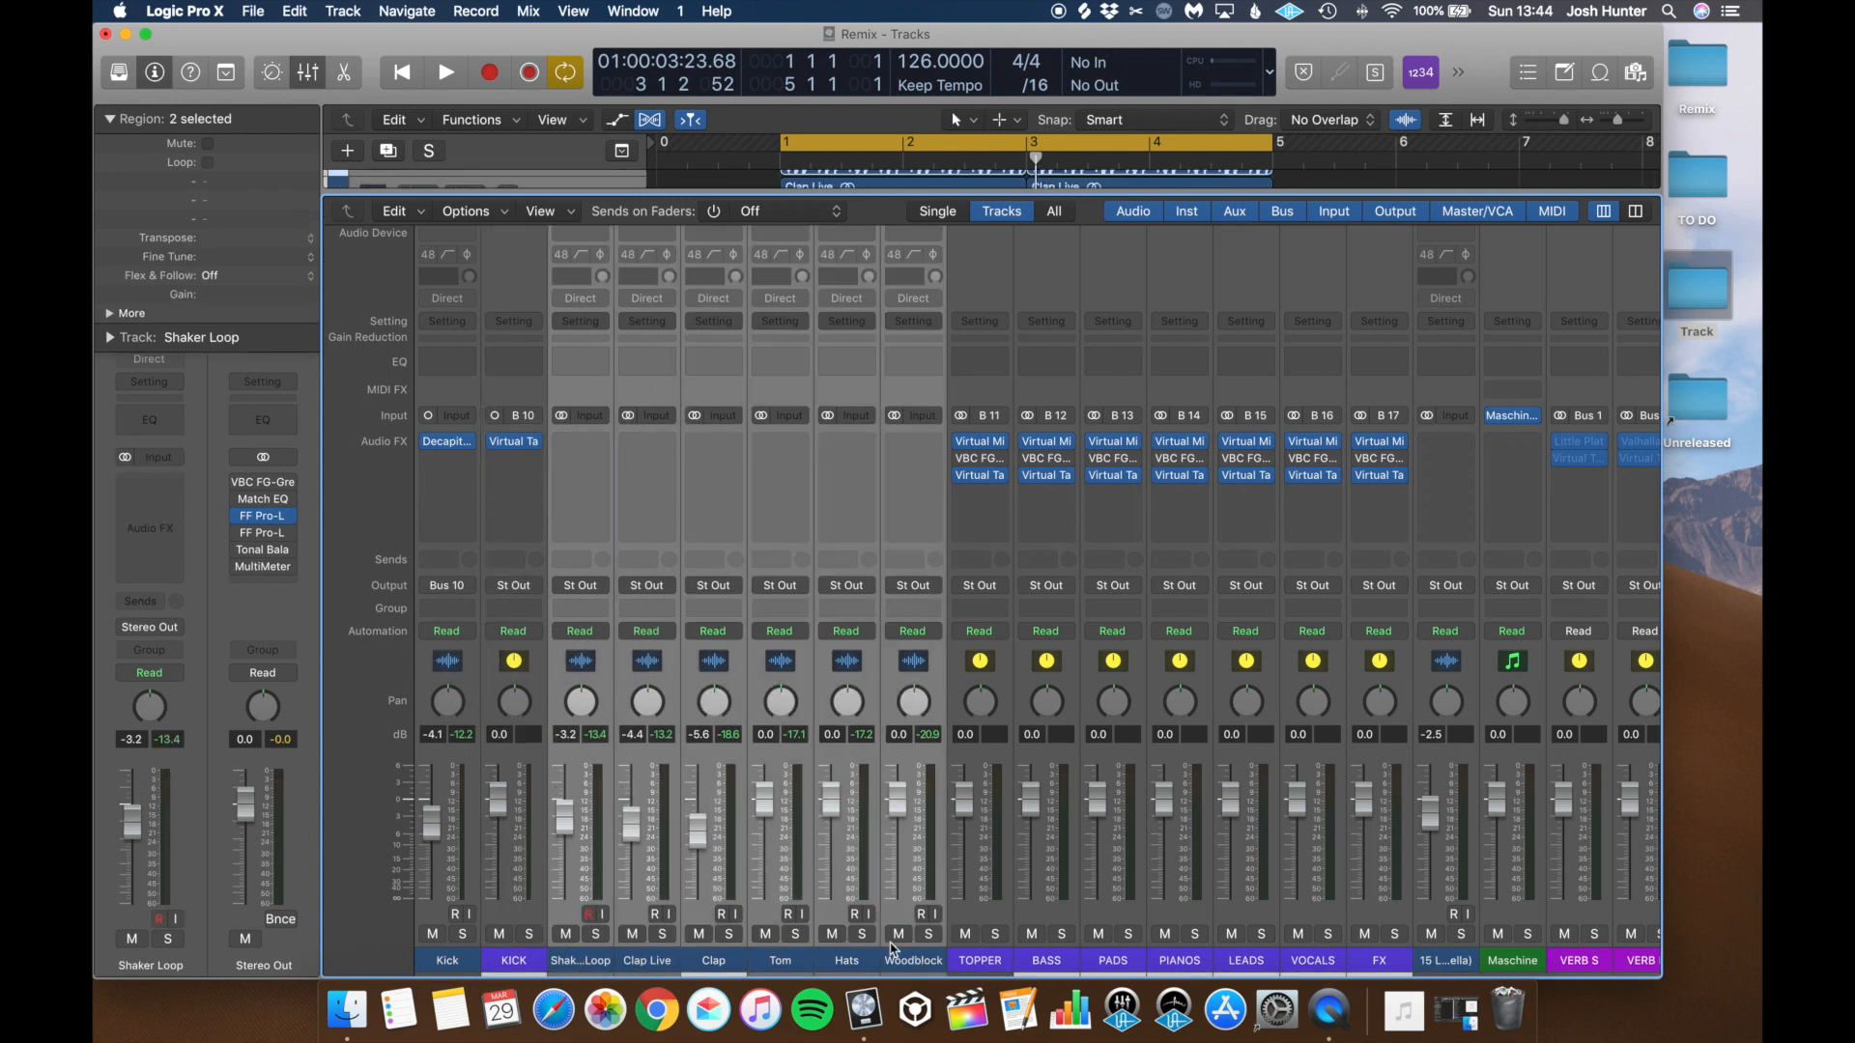
left_click(590, 588)
mouse_move(586, 674)
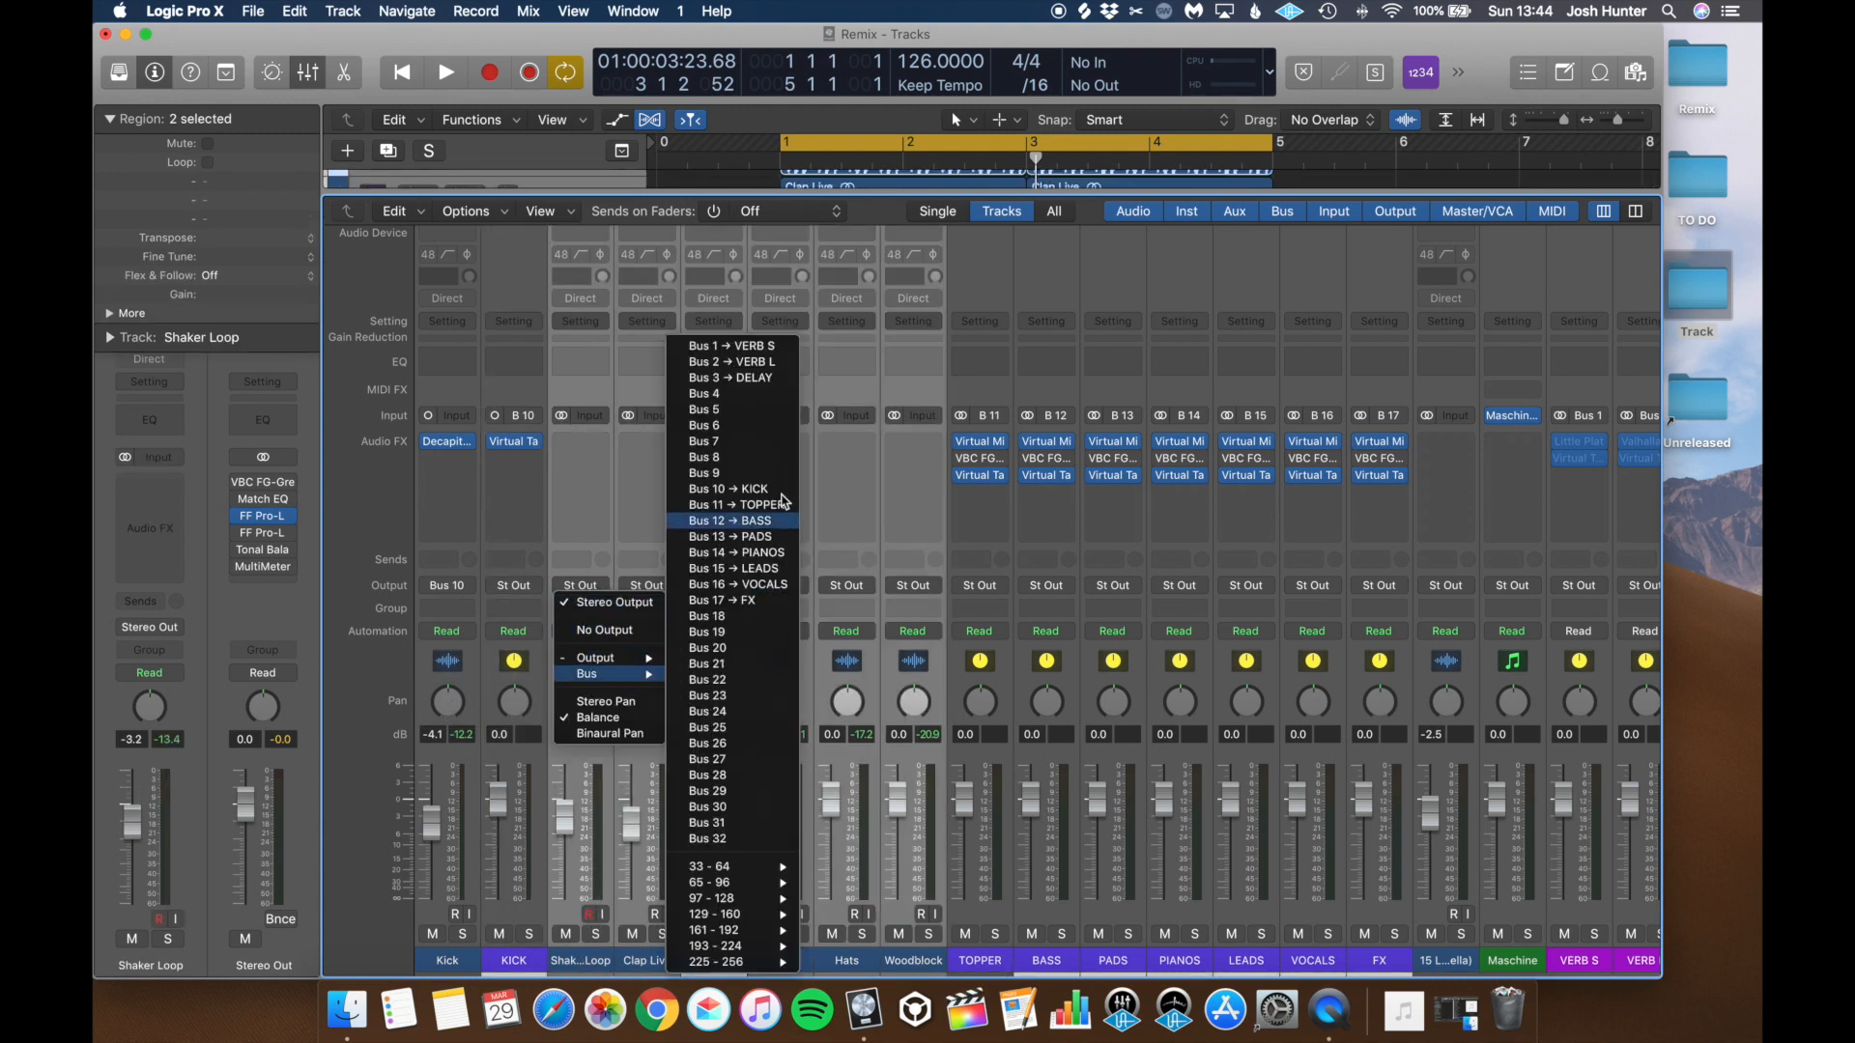
left_click(782, 506)
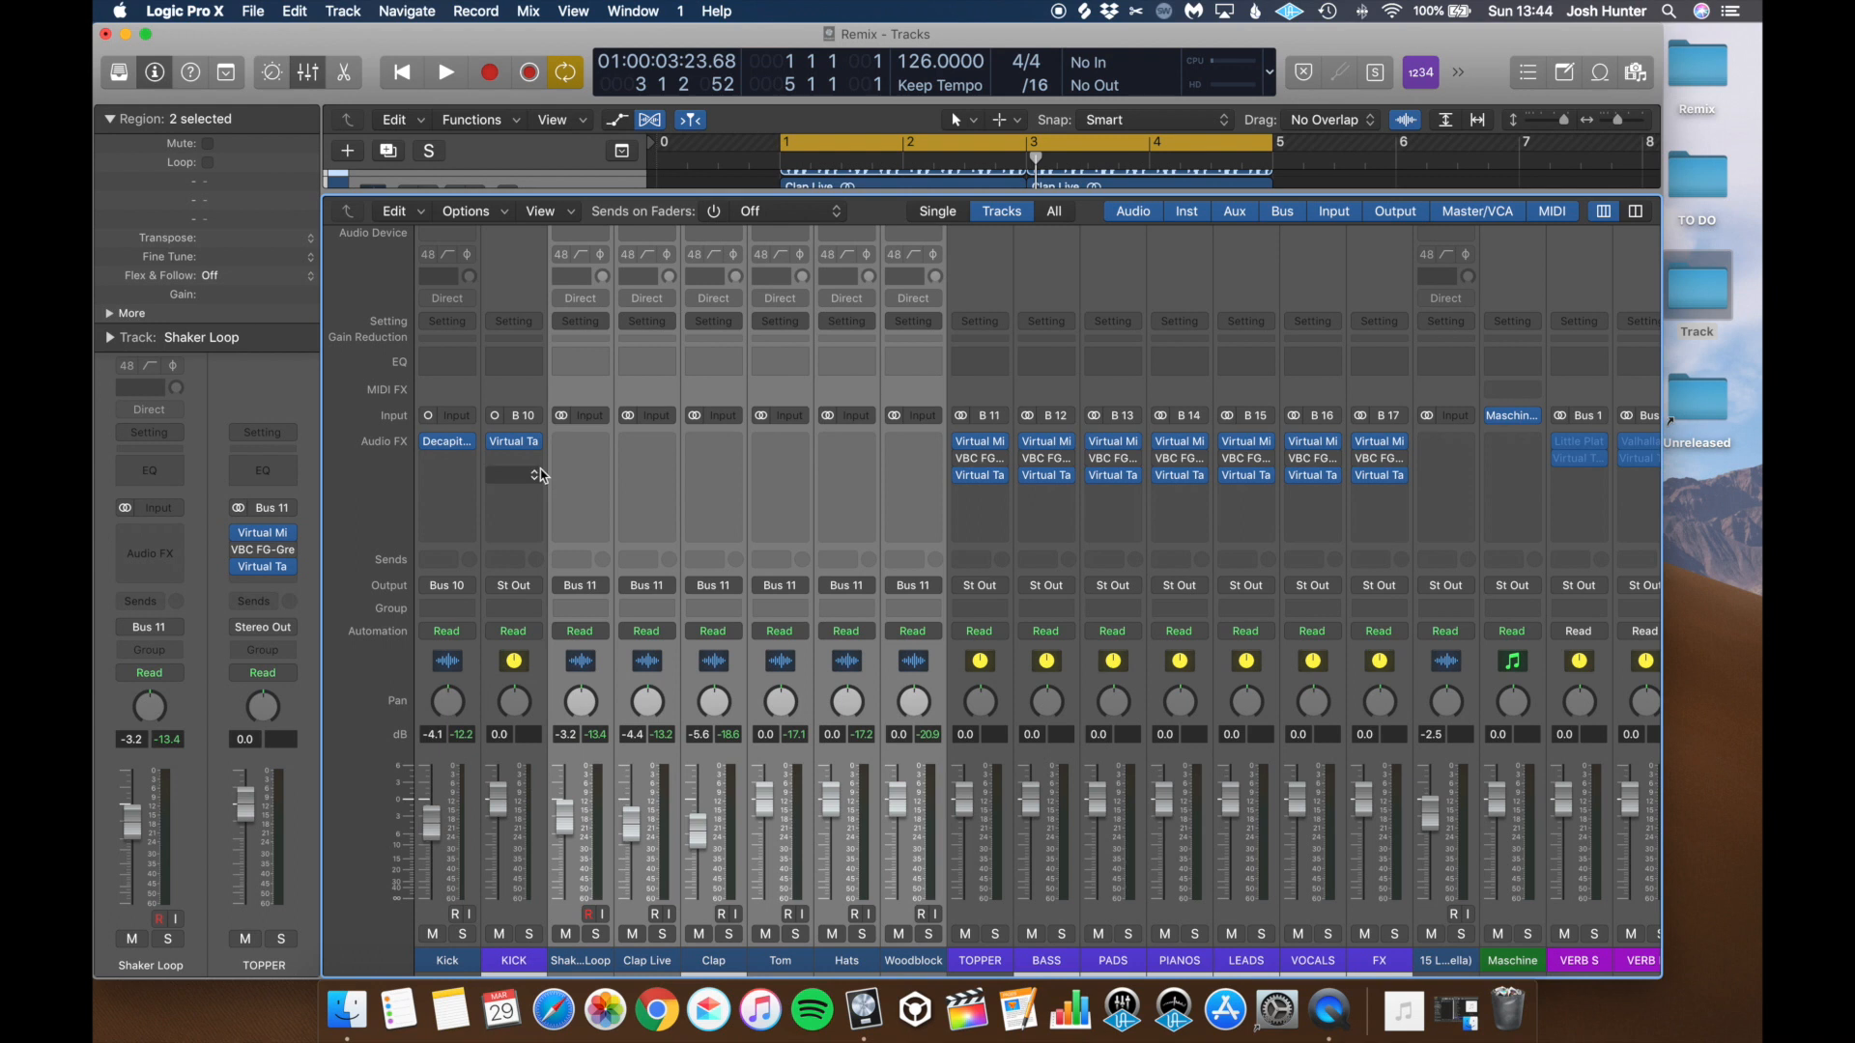
Step: Inspect the Virtual Tape Machines plug-in on the KICK bus, and close it and the mixer
left_click(516, 443)
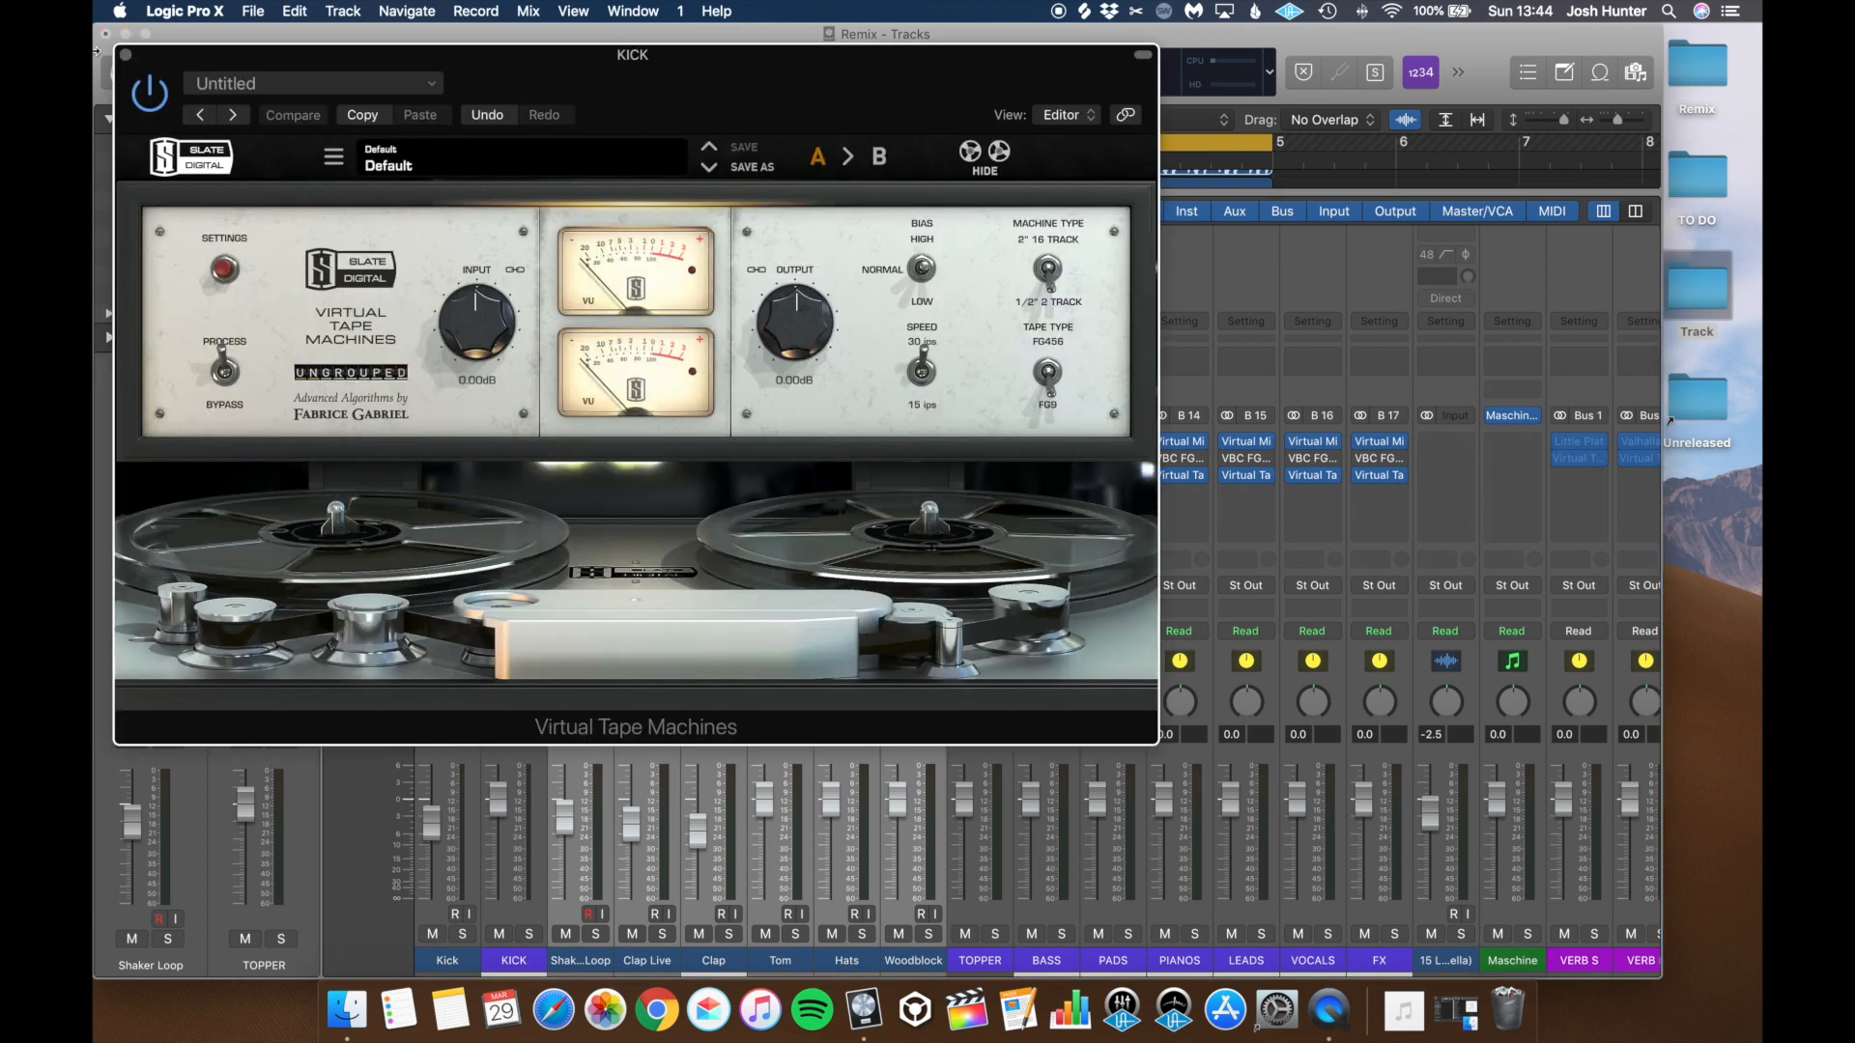
left_click(126, 55)
key("x")
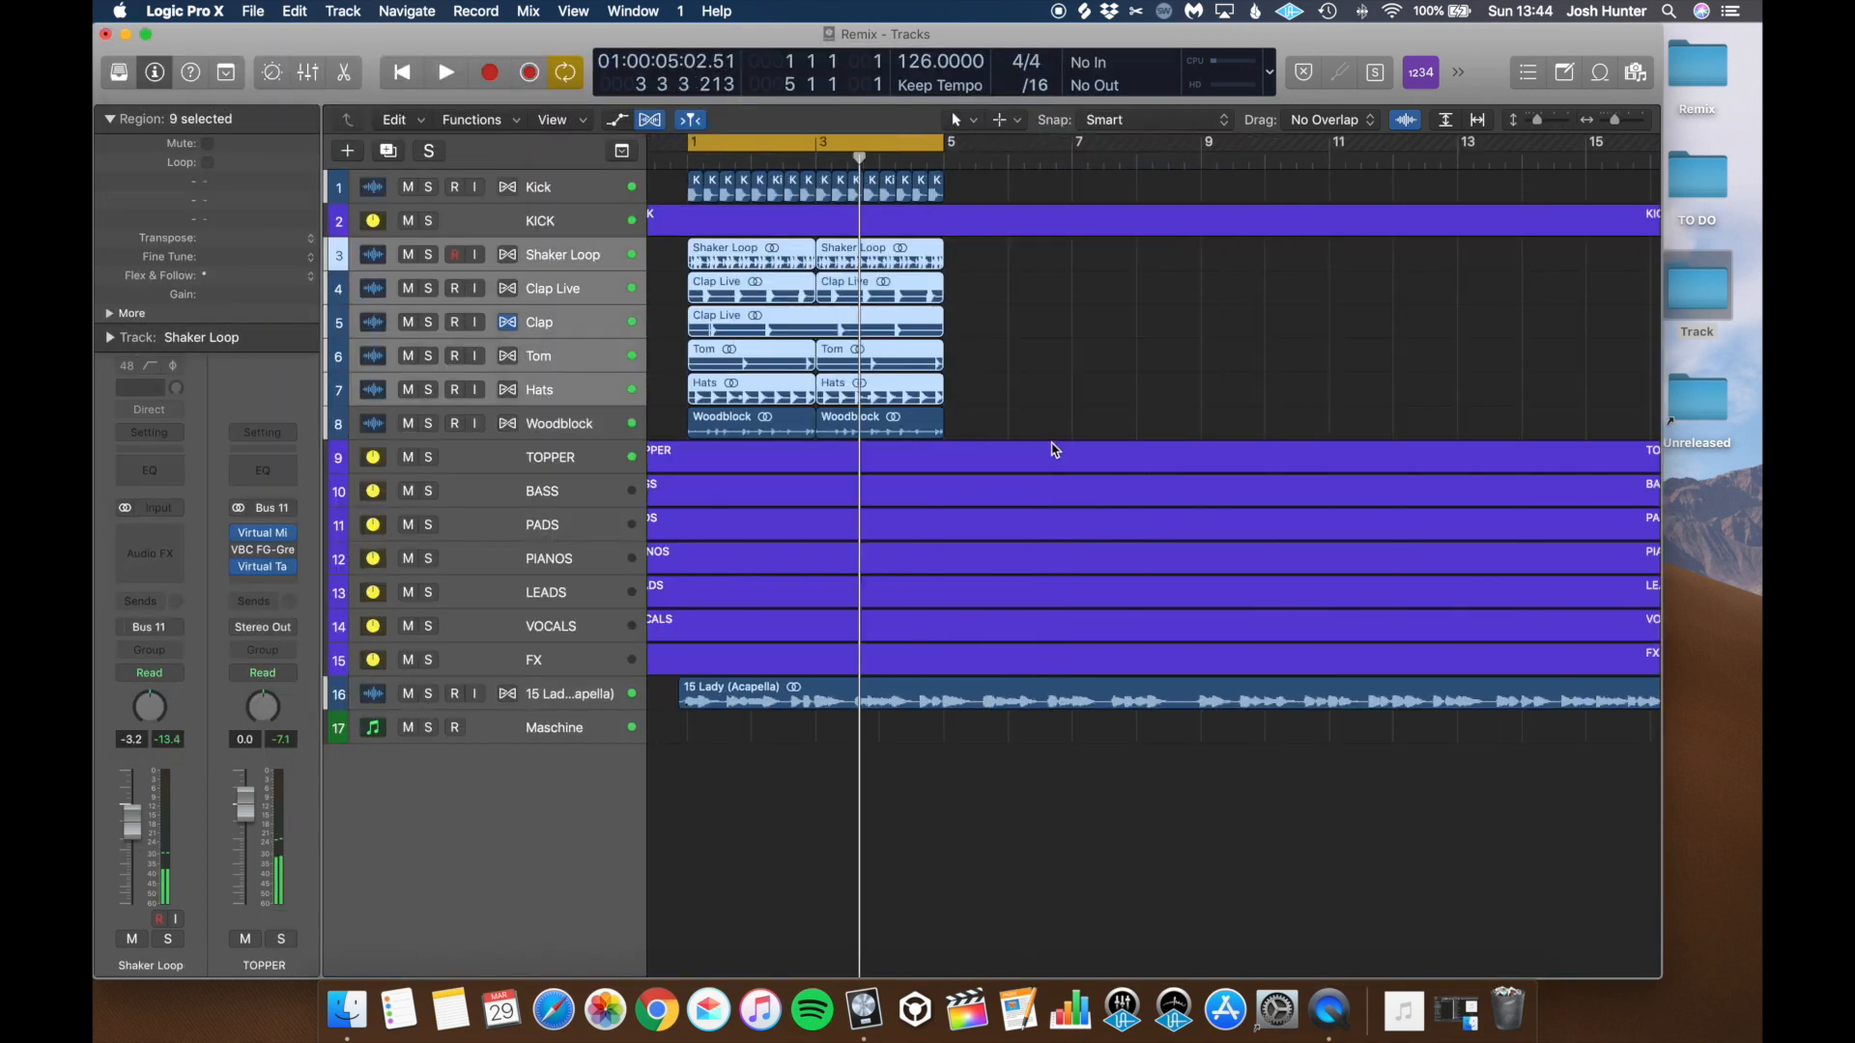
Step: Duplicate the four bars of percussion and kick regions so the copies start at bar 5
left_click_drag(1046, 428, 673, 260)
left_click_drag(701, 257, 932, 251, "alt")
left_click_drag(1028, 180, 955, 188)
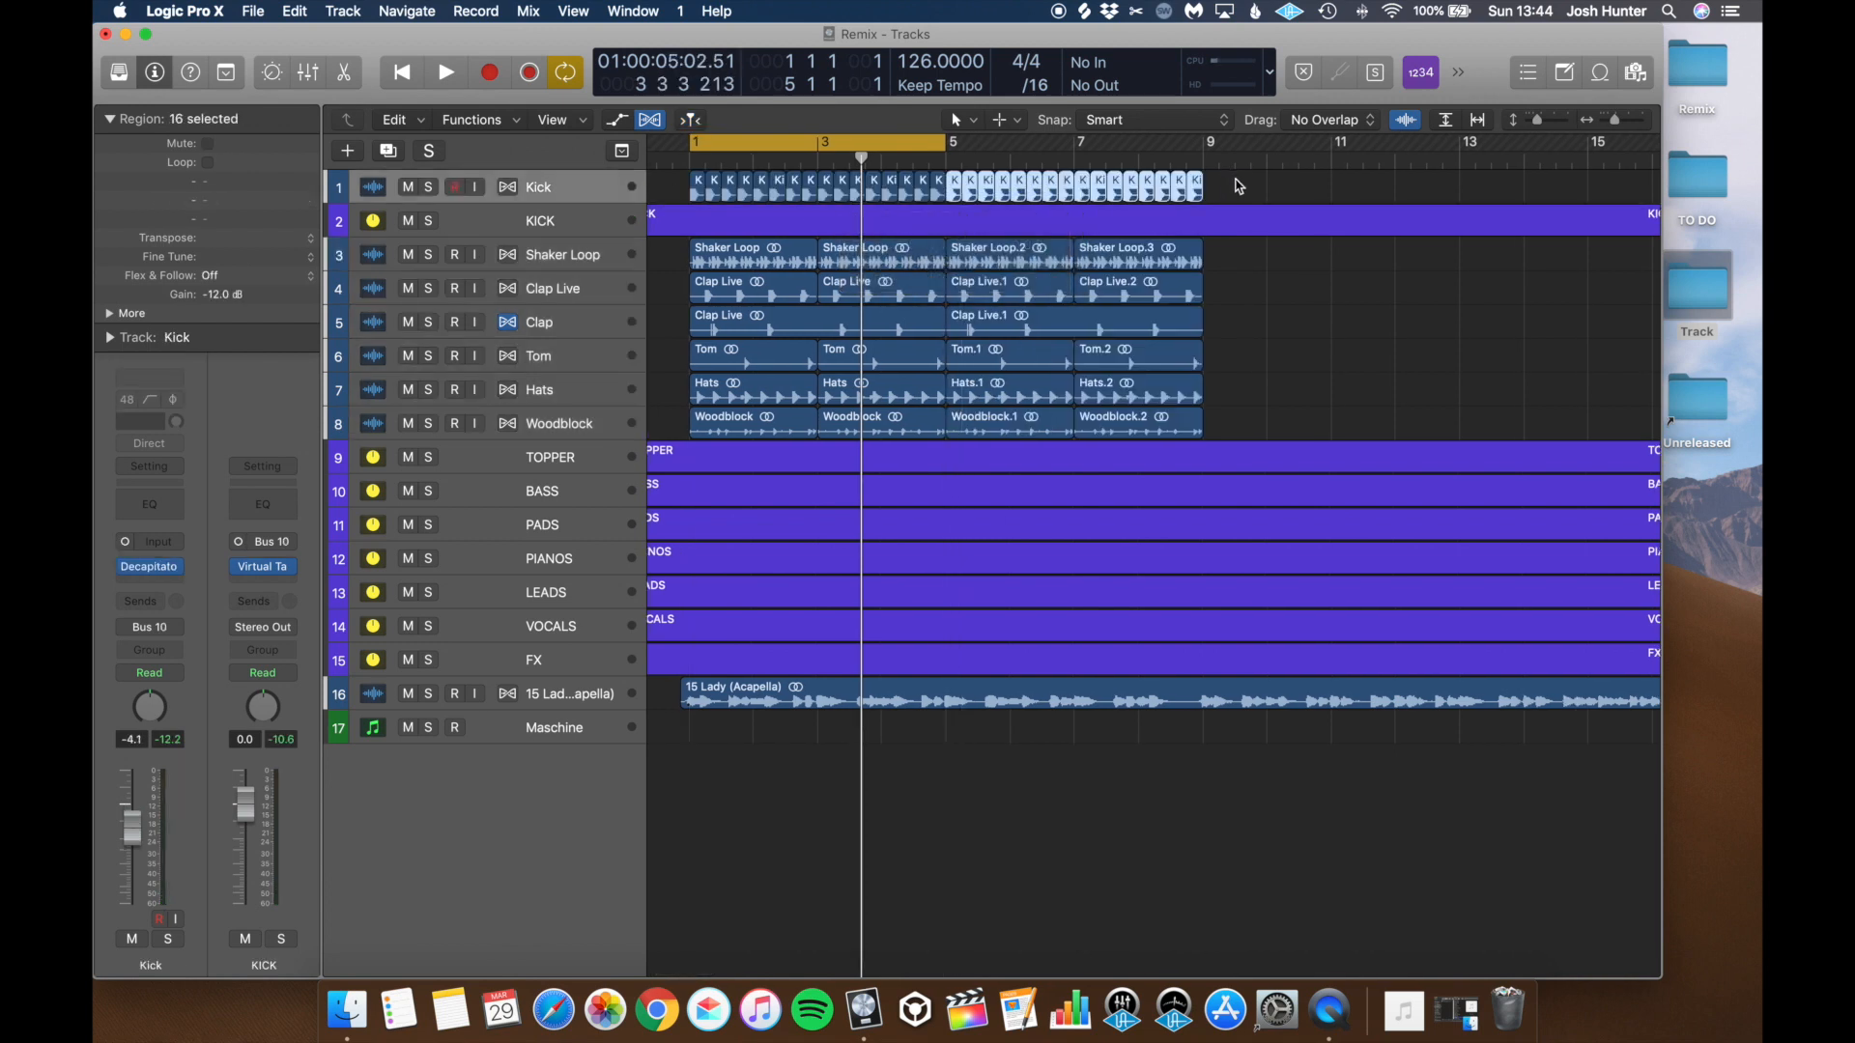
Step: Delete the last three kick hits before bar 9, extend the cycle range to bar 9, and start playback
left_click_drag(1233, 183, 1166, 187)
key("Delete")
left_click_drag(938, 143, 1209, 166)
key("space")
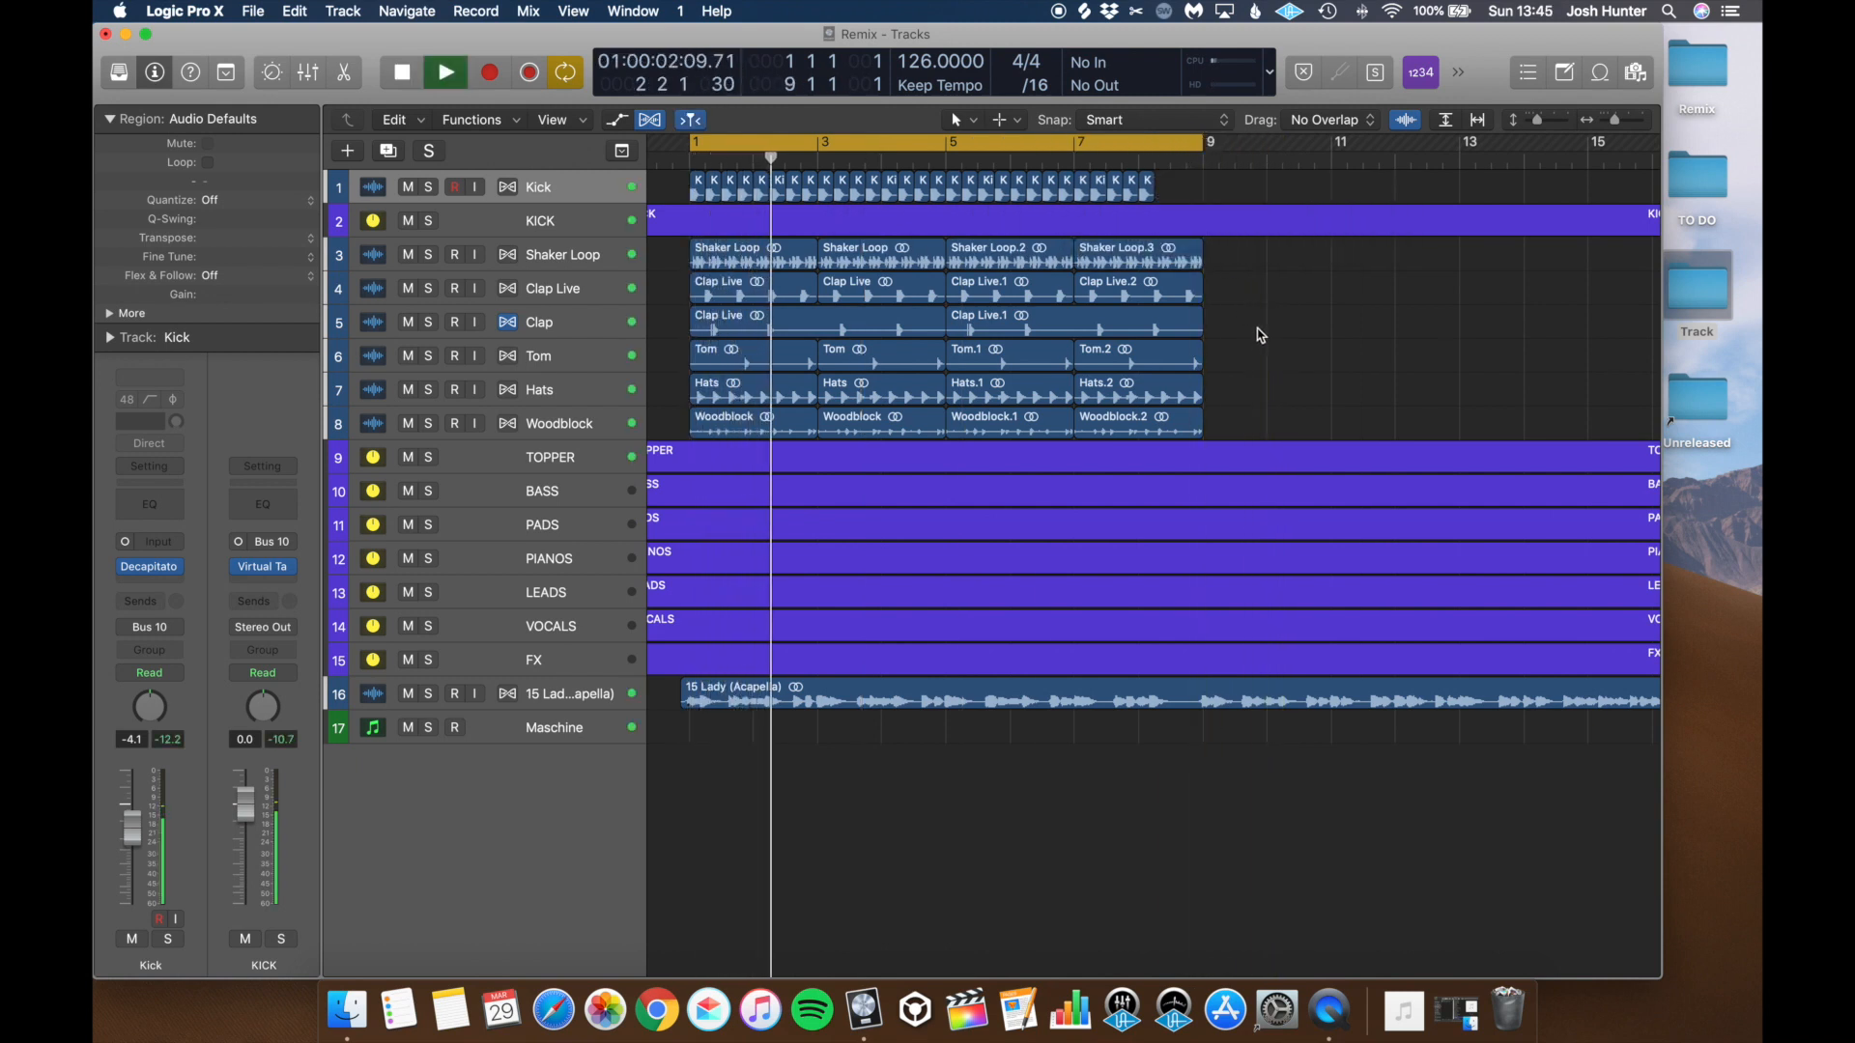
Step: Lower the Tom track's volume to -2.9 dB, solo the track, and pan it to -21
left_click(580, 356)
left_click_drag(133, 821, 132, 841)
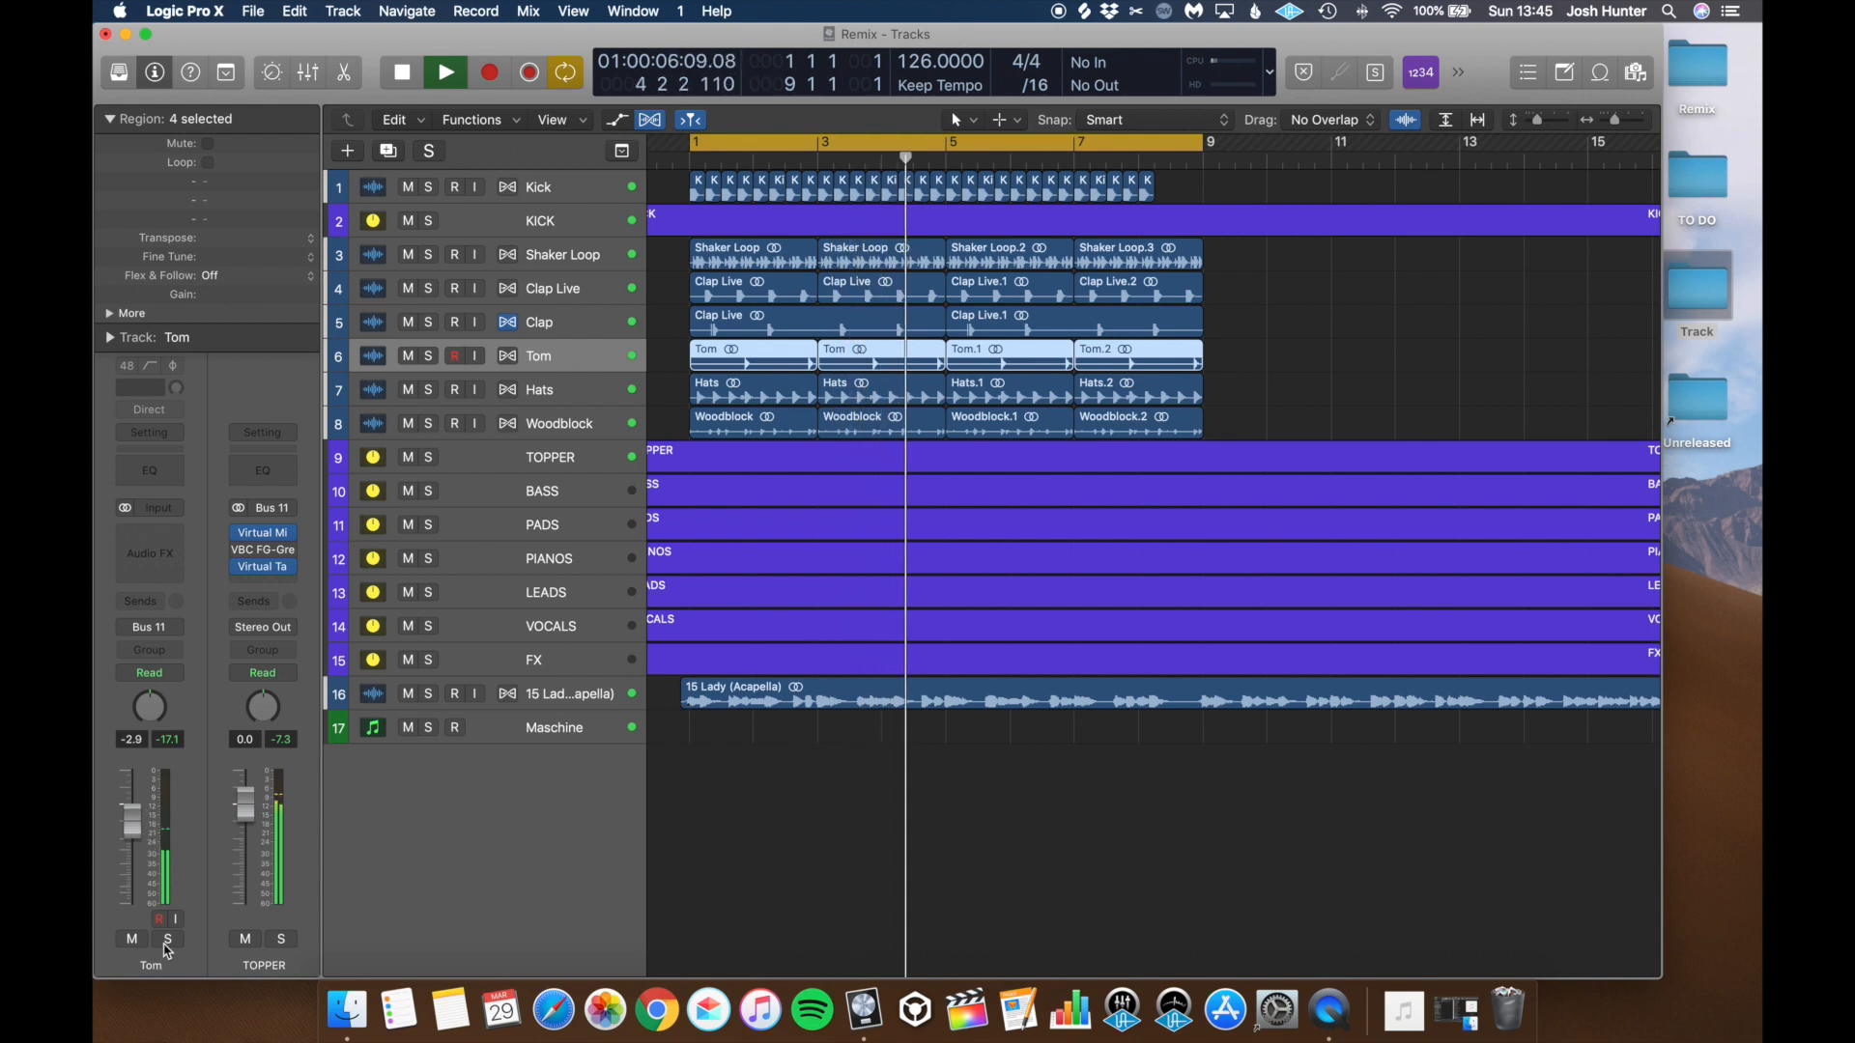
left_click(167, 943)
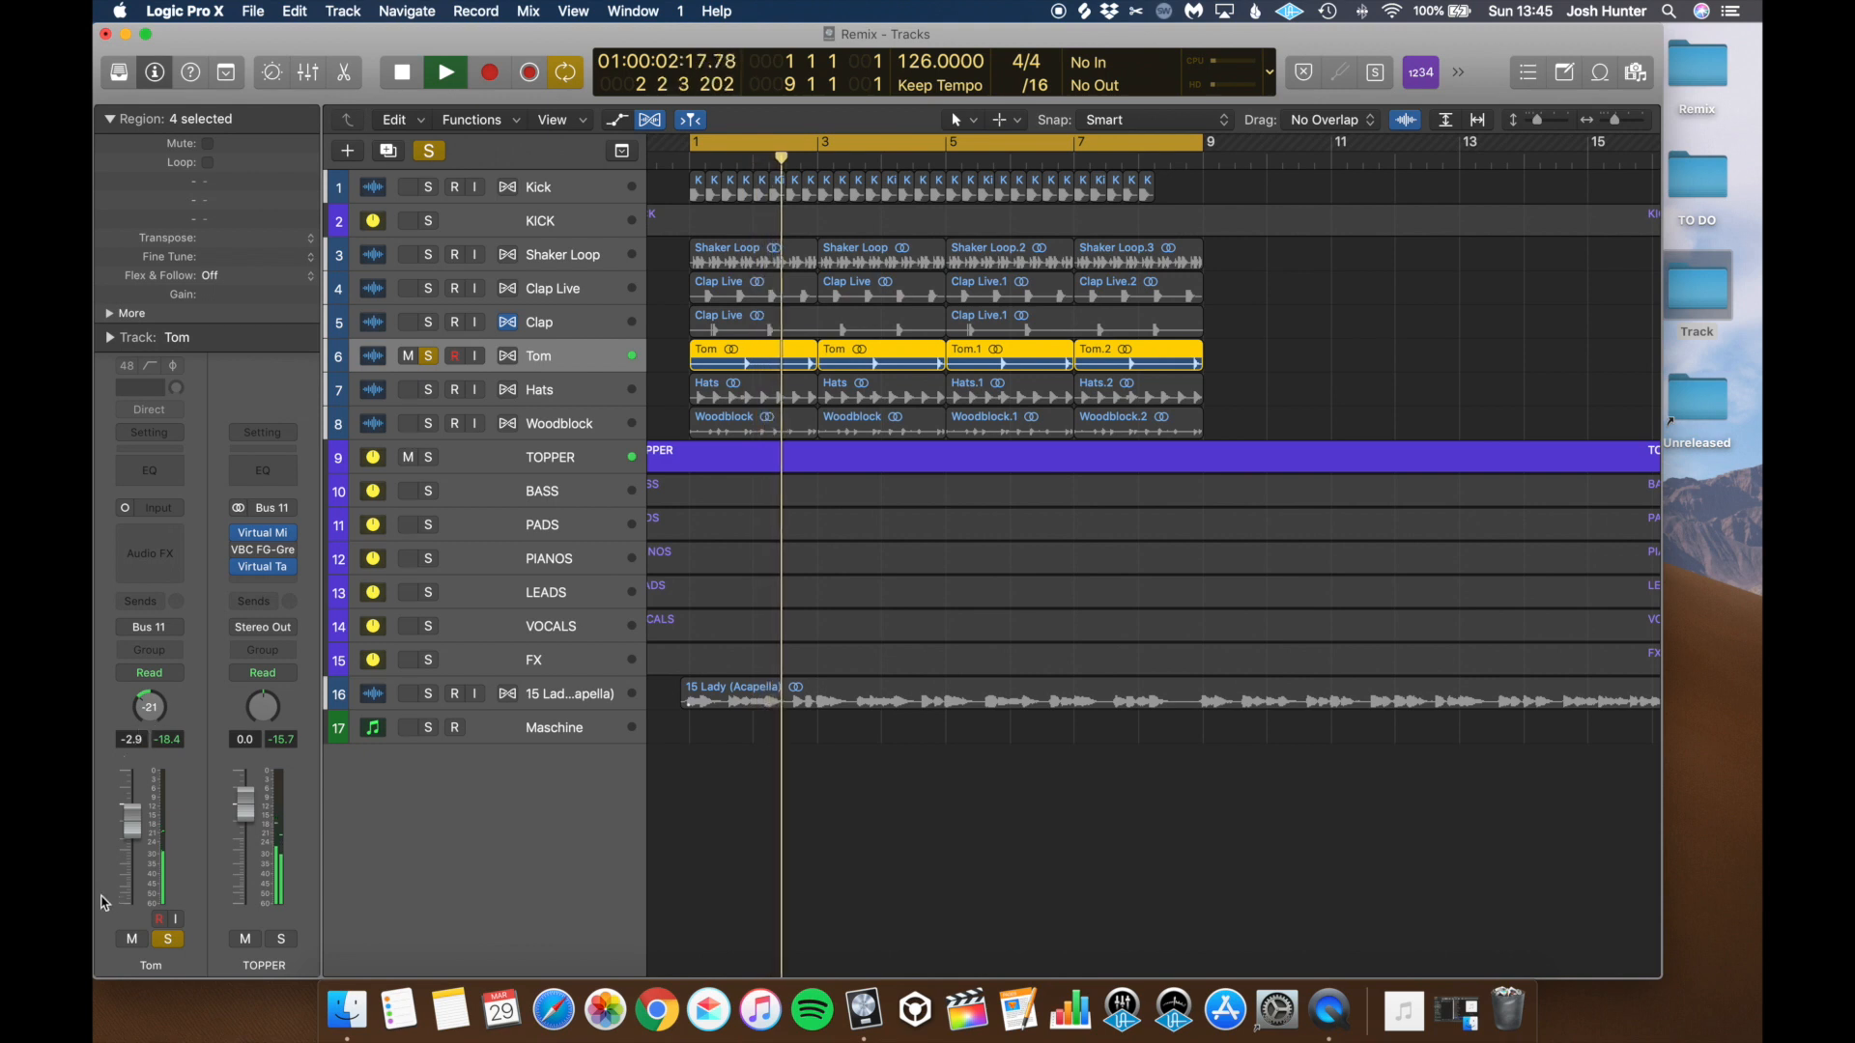
Step: Swap the Clap and Clap Live track names, solo both tracks, and pan the renamed Clap Live track to +17
left_click(553, 332)
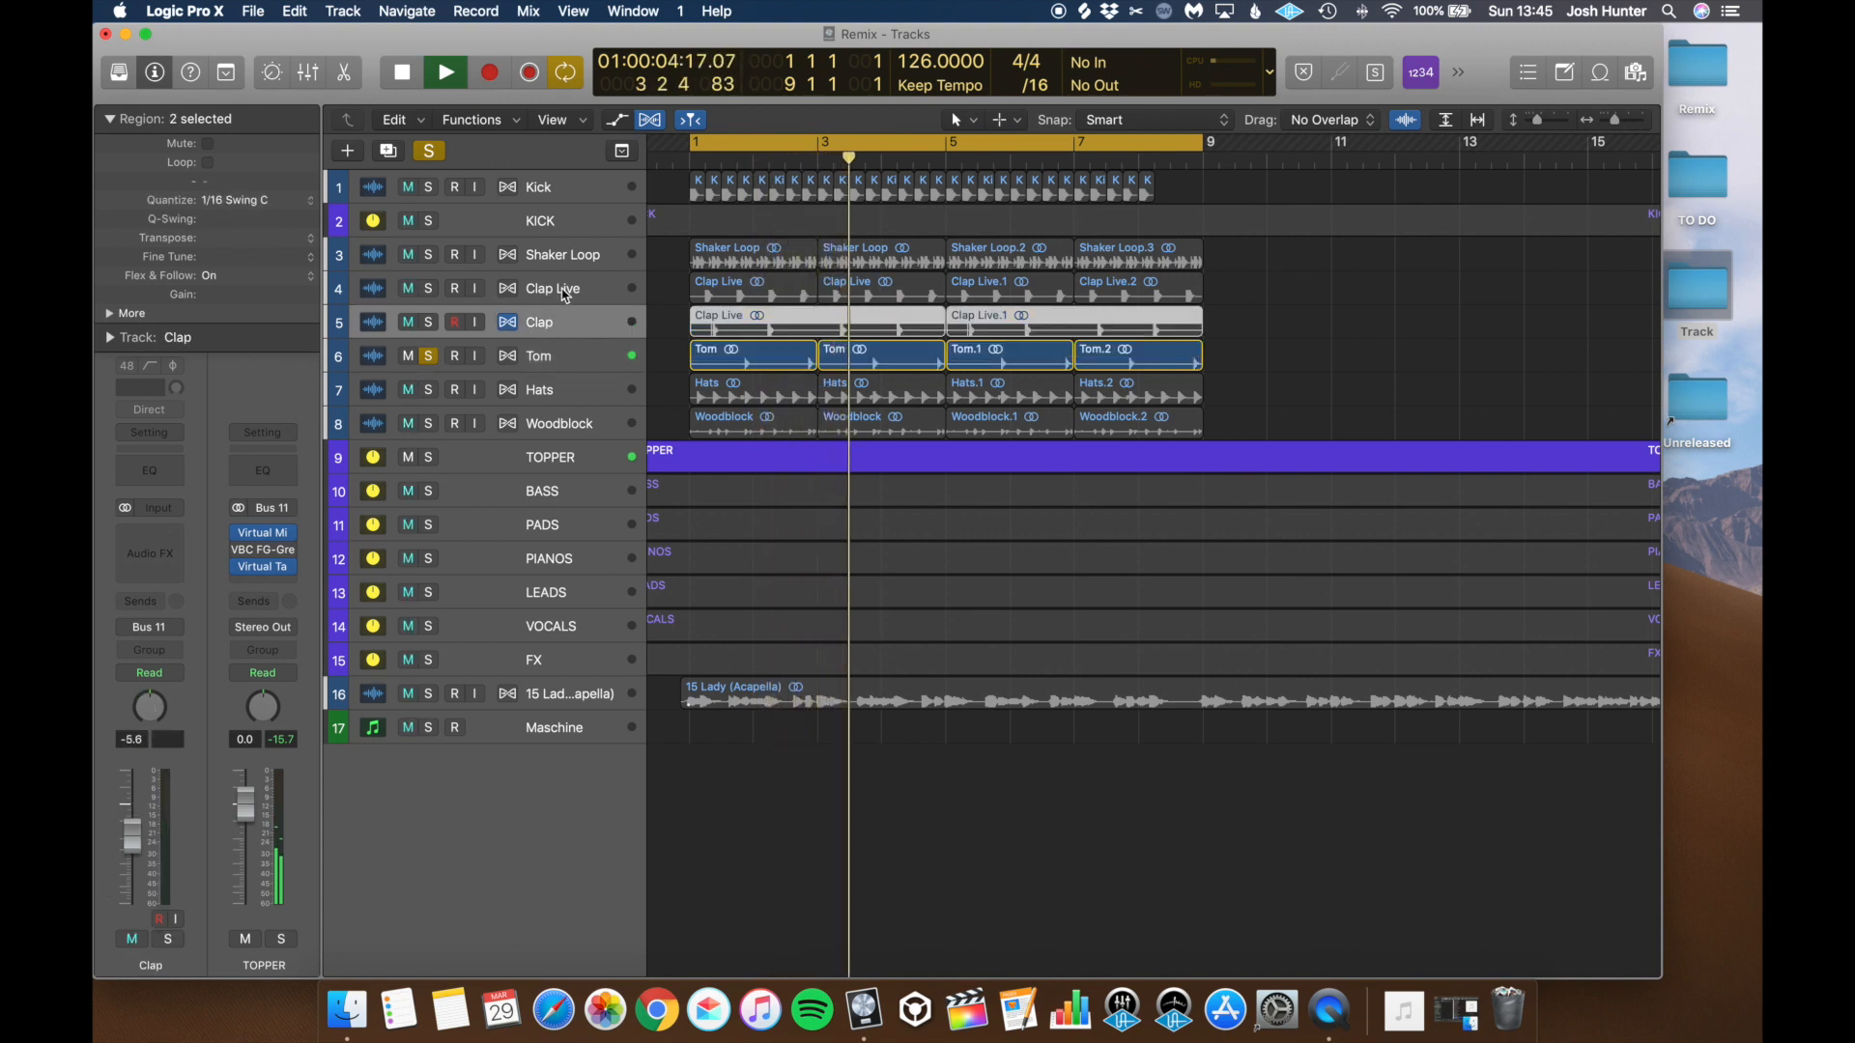
left_click(566, 287)
left_click(428, 289)
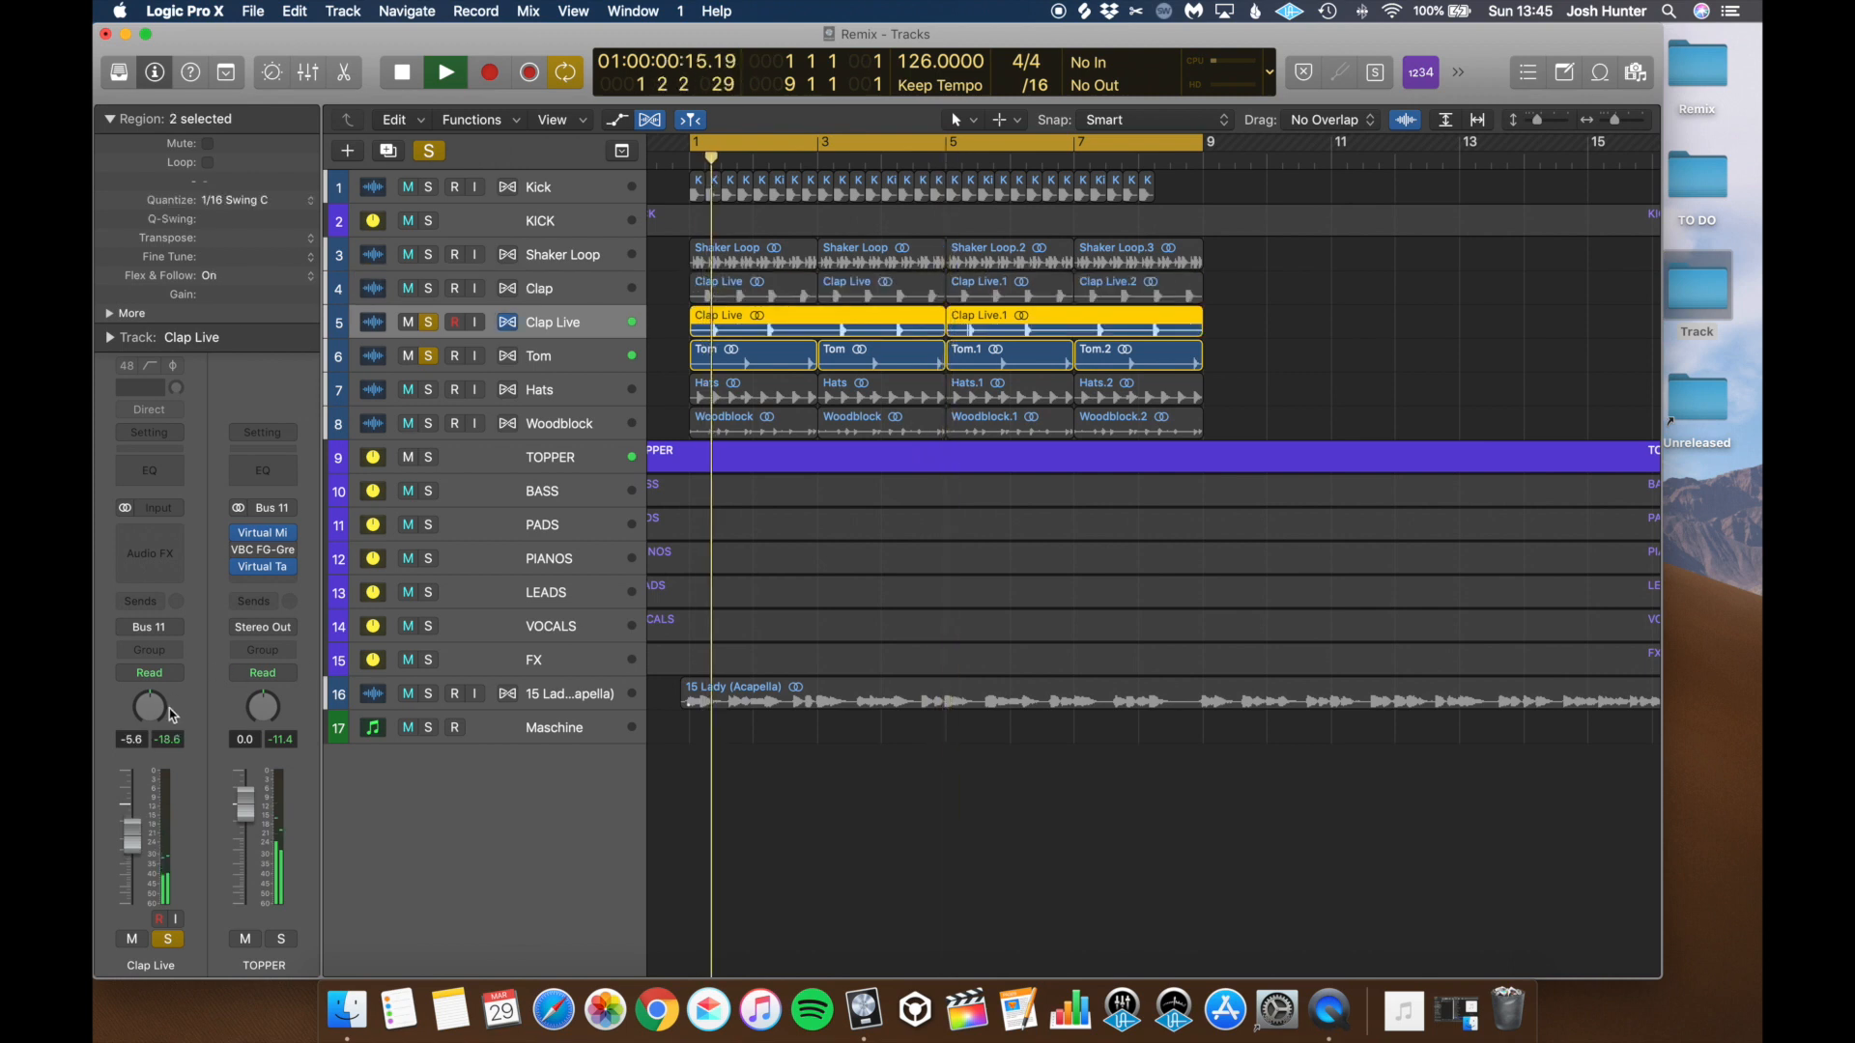
left_click_drag(152, 710, 152, 694)
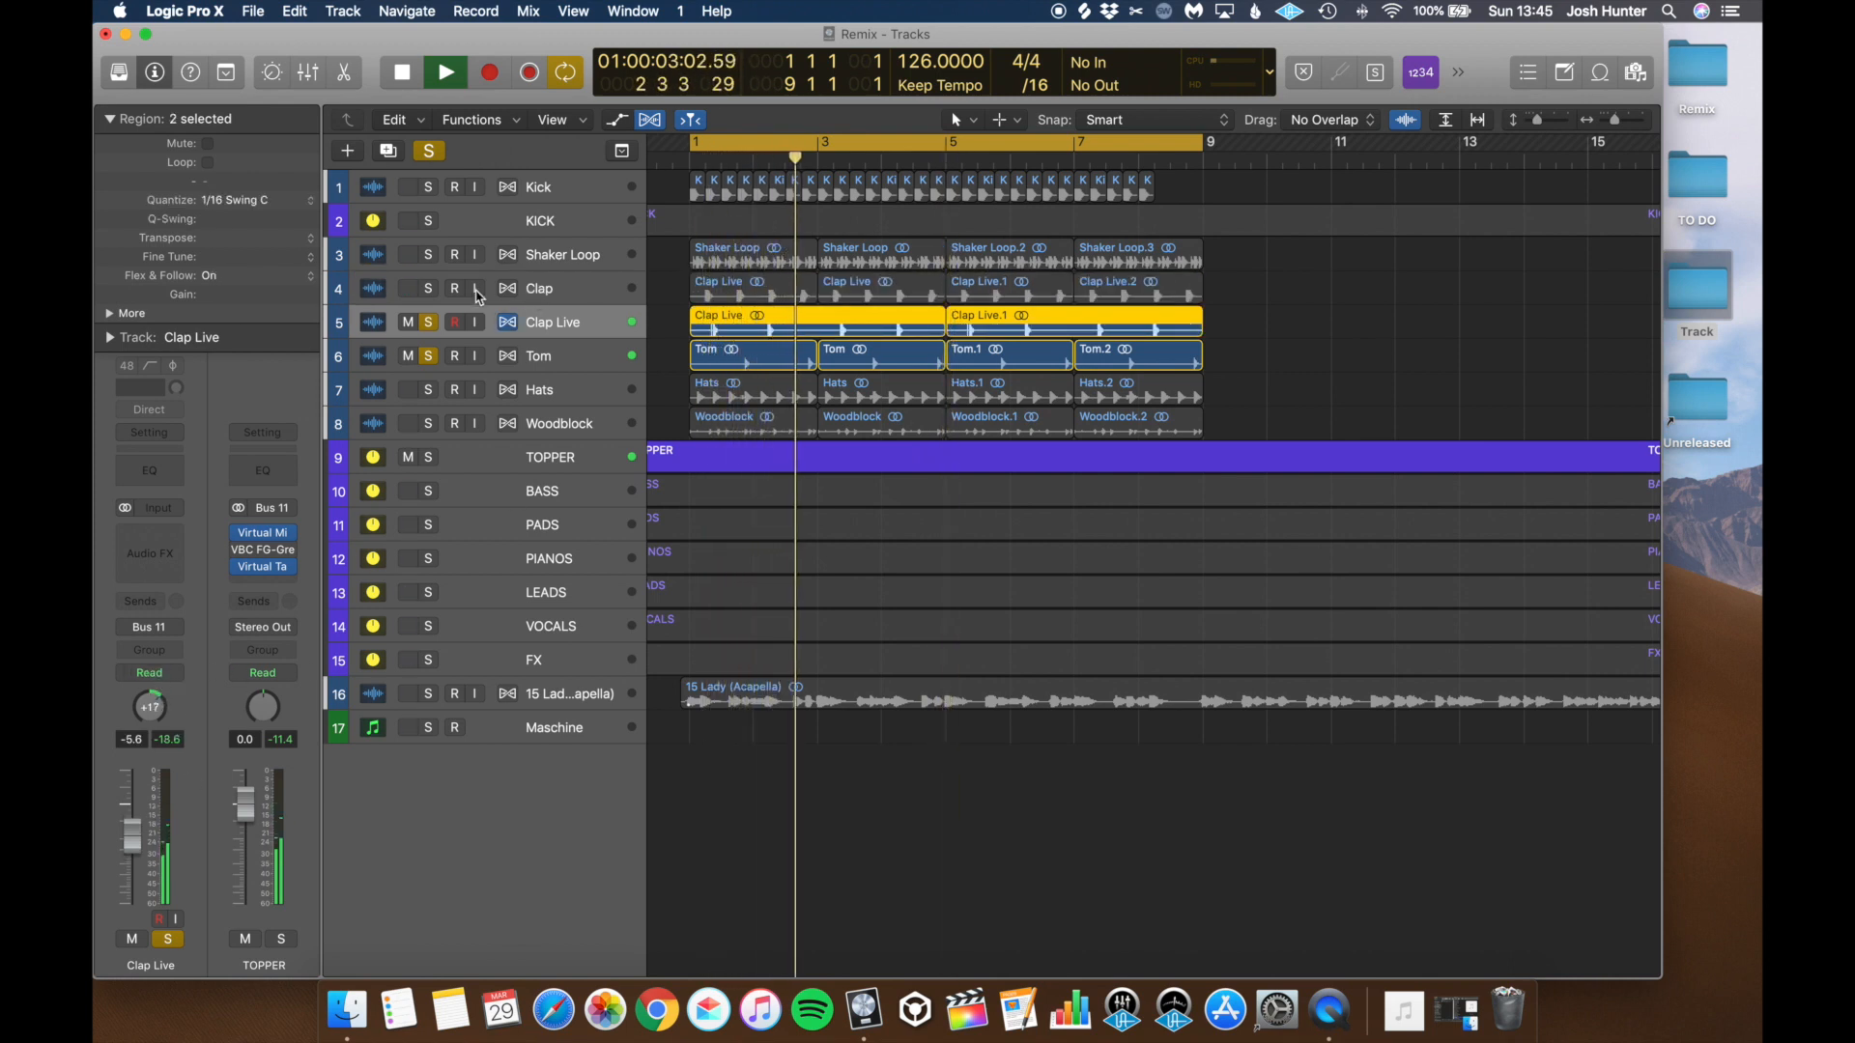
left_click(428, 288)
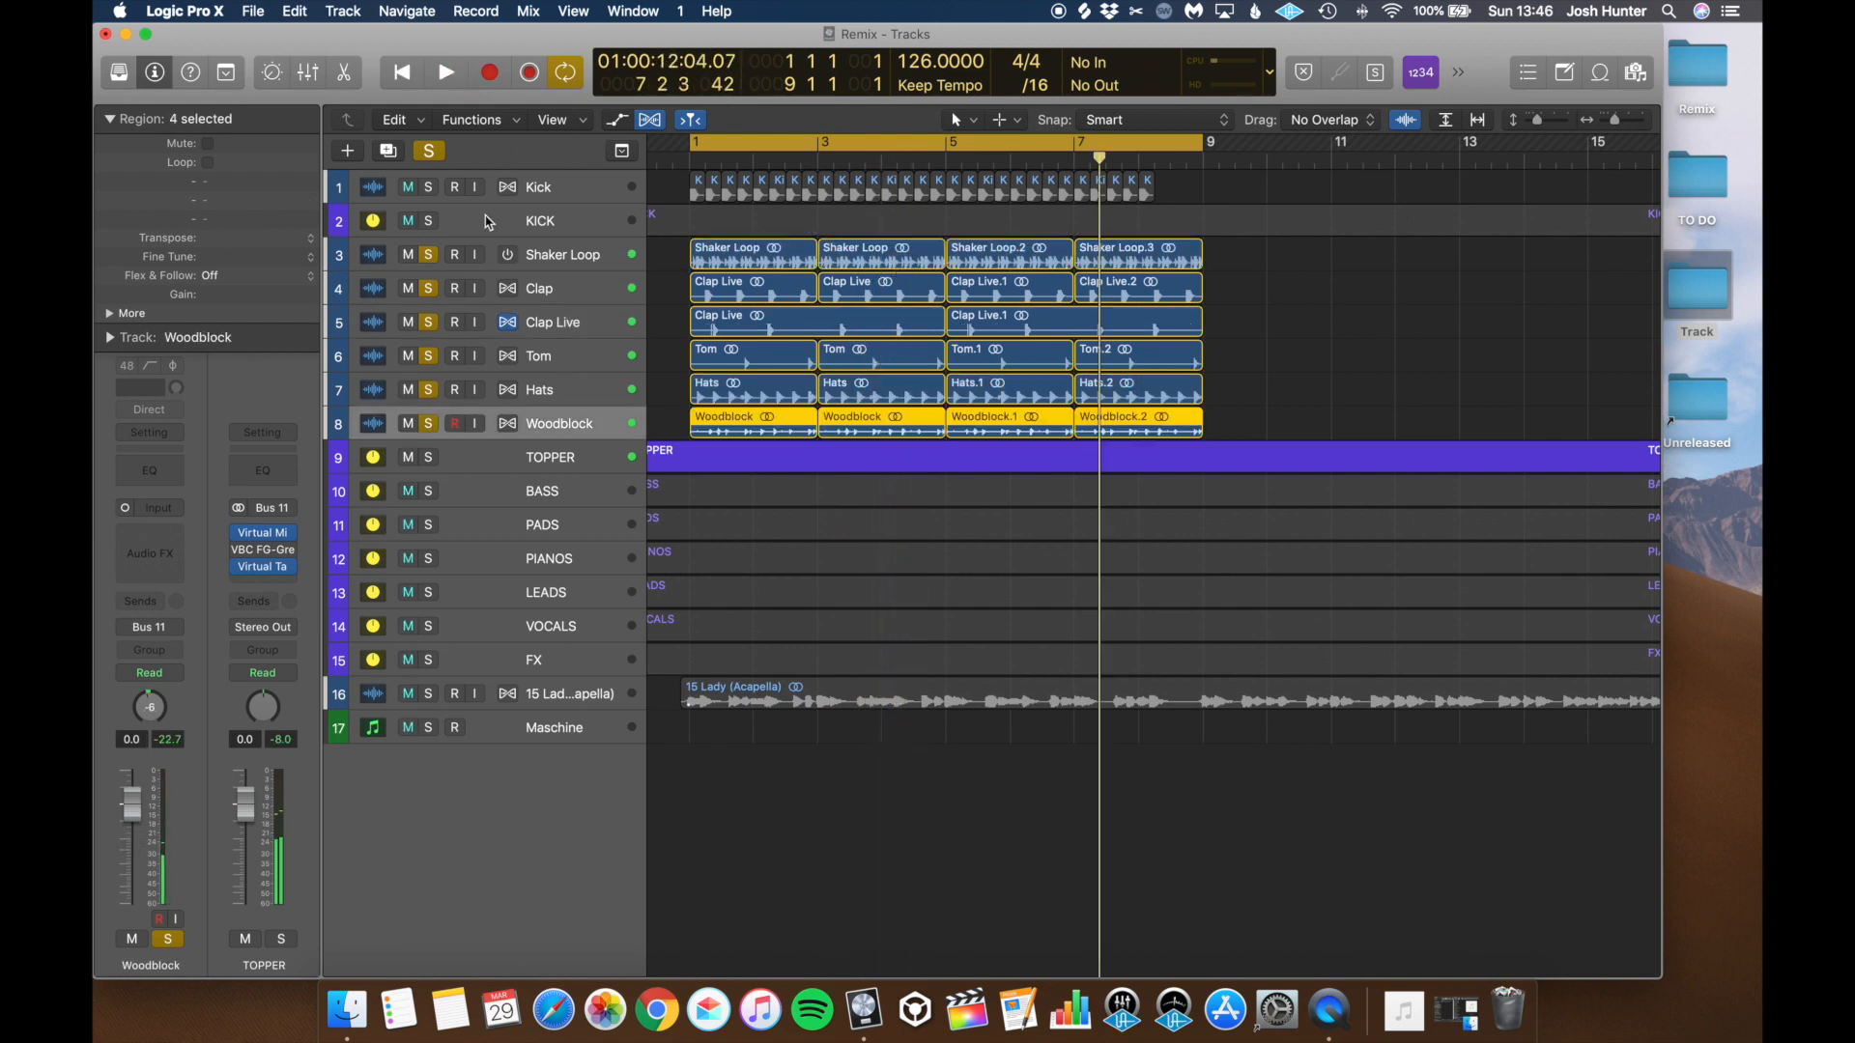
Step: Solo the Kick track alongside the percussion and audition them together
left_click(428, 188)
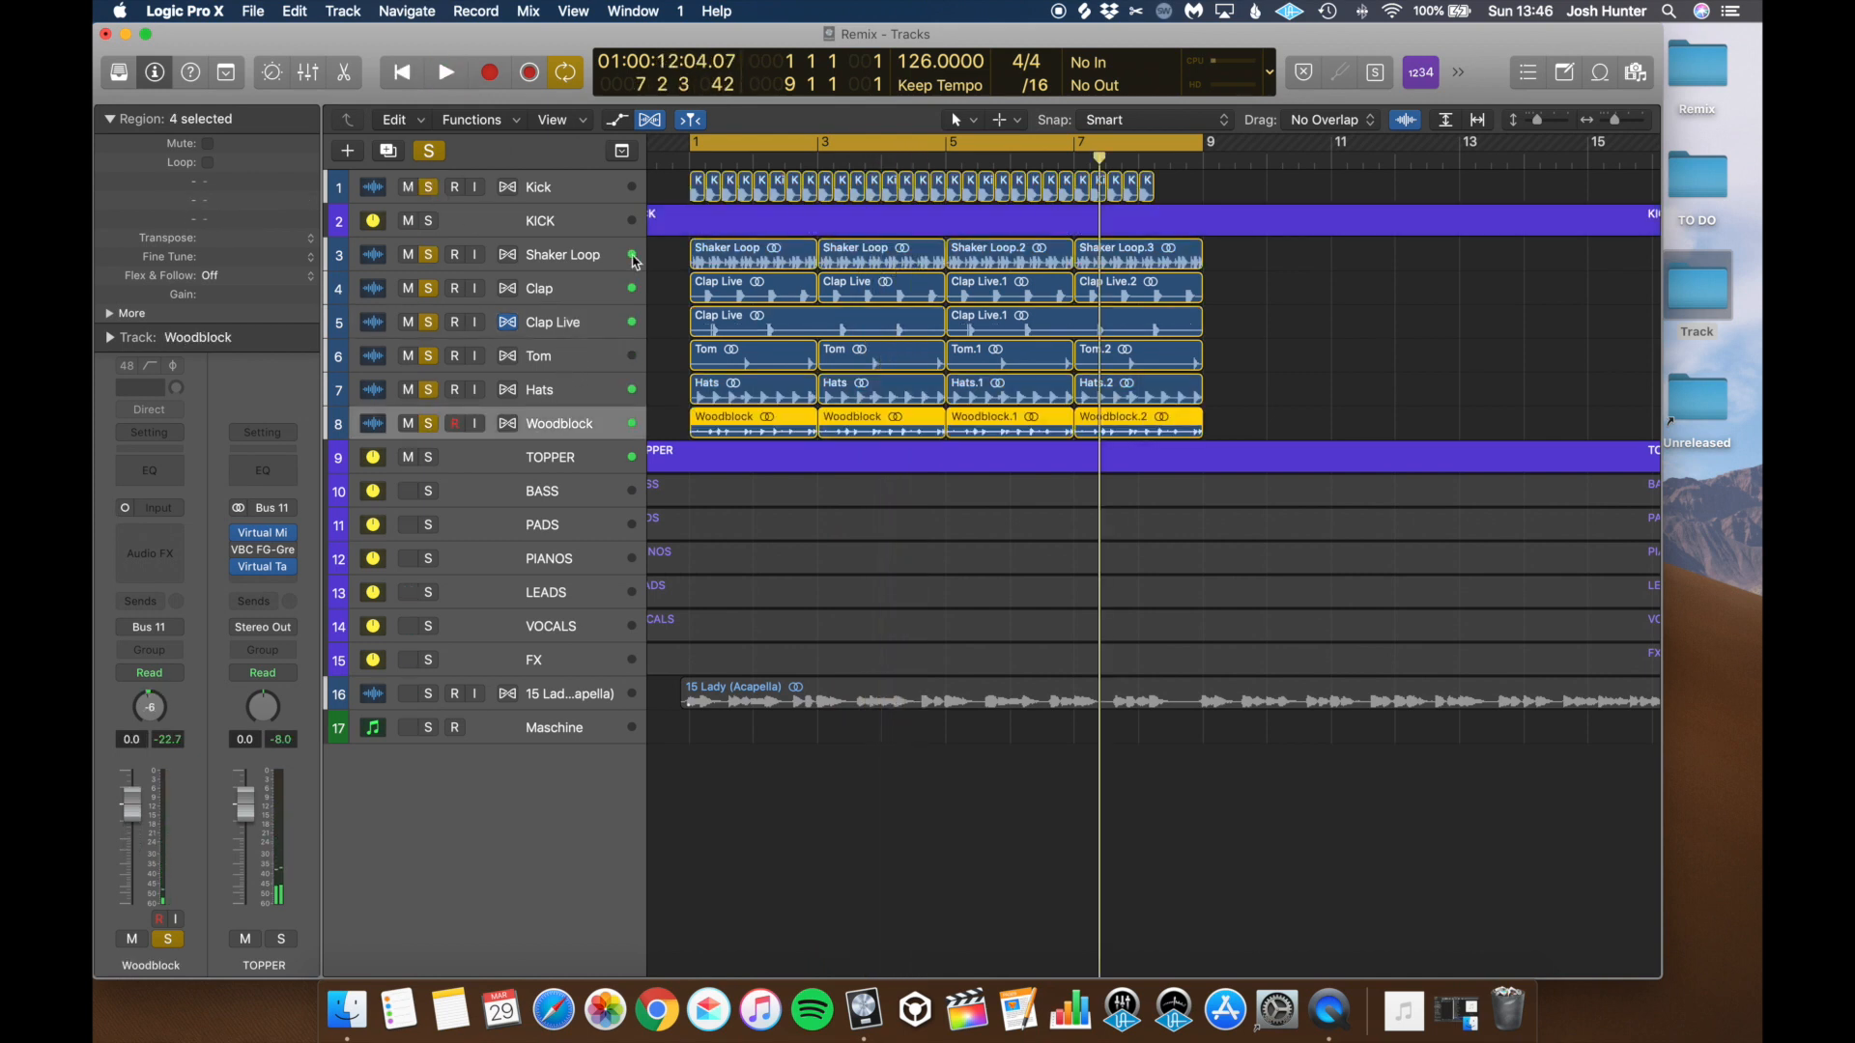
key("space")
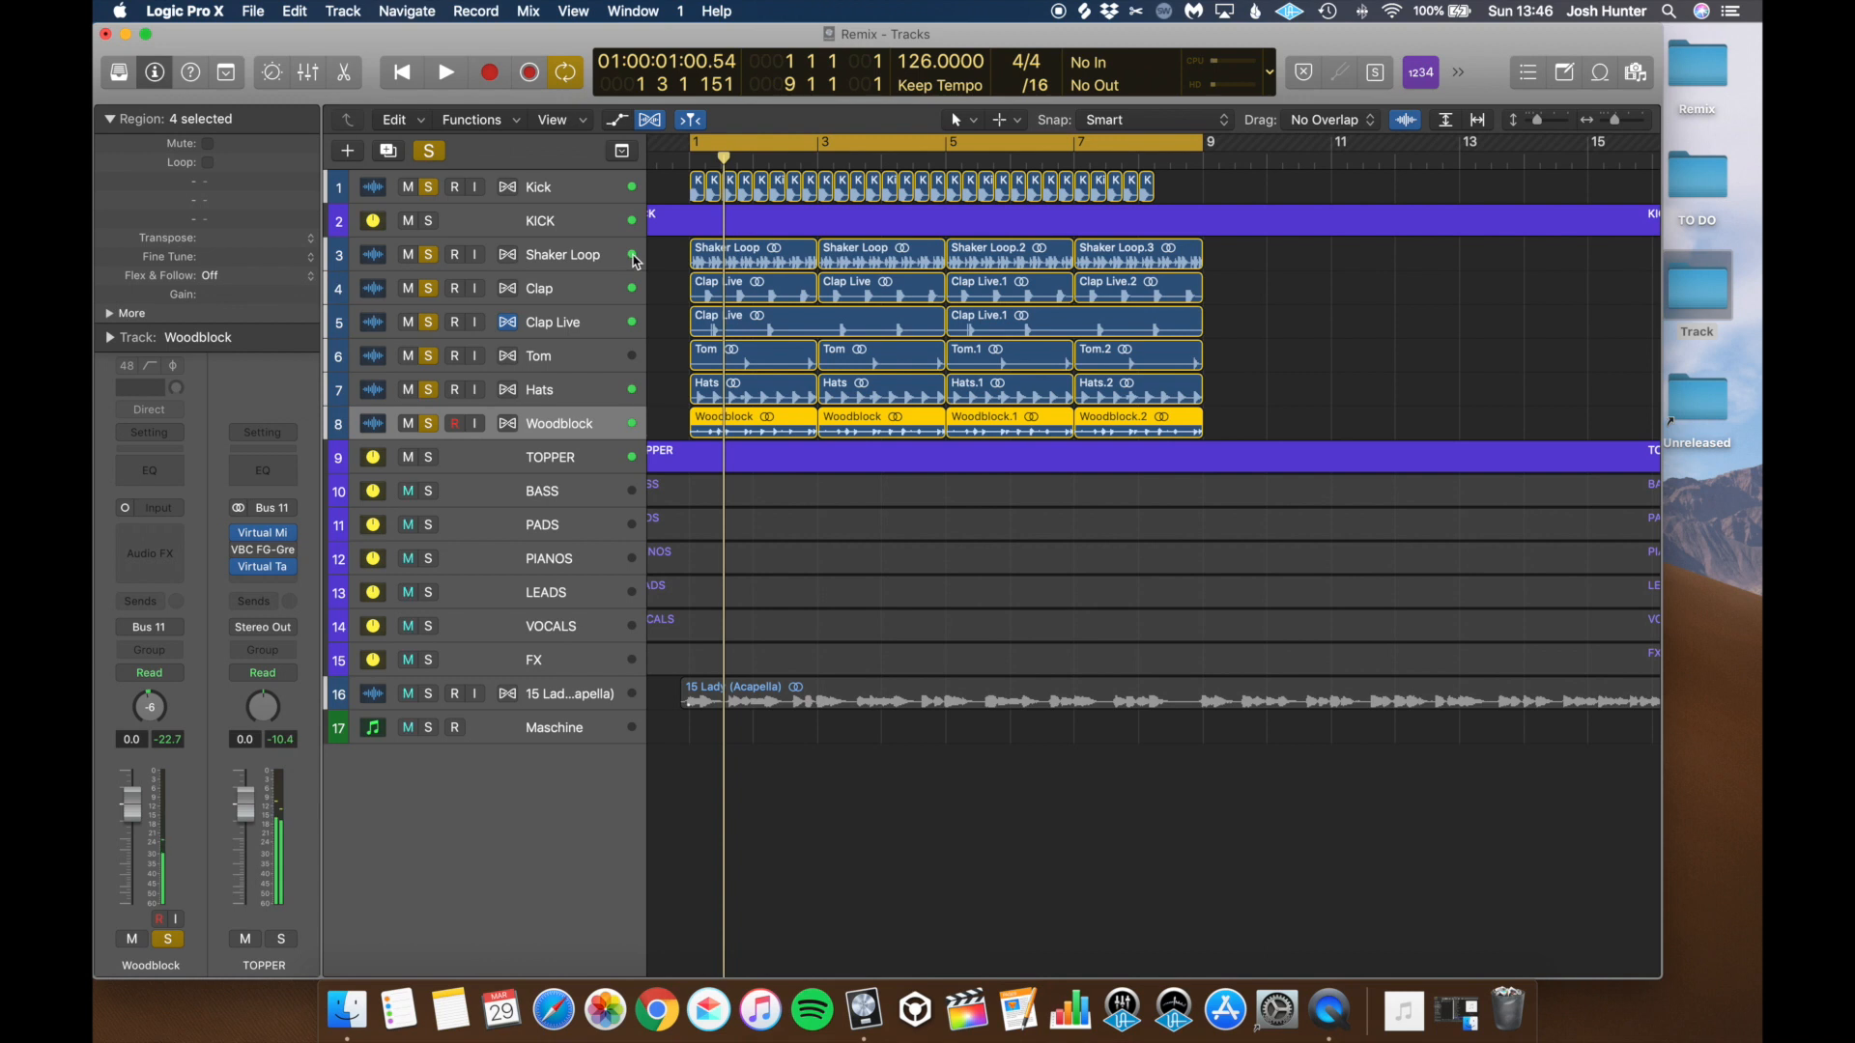
Step: Select the Shaker Loop track, unsolo the kick and the other percussion, and play the shaker on its own
left_click(568, 261)
key("x")
key("x")
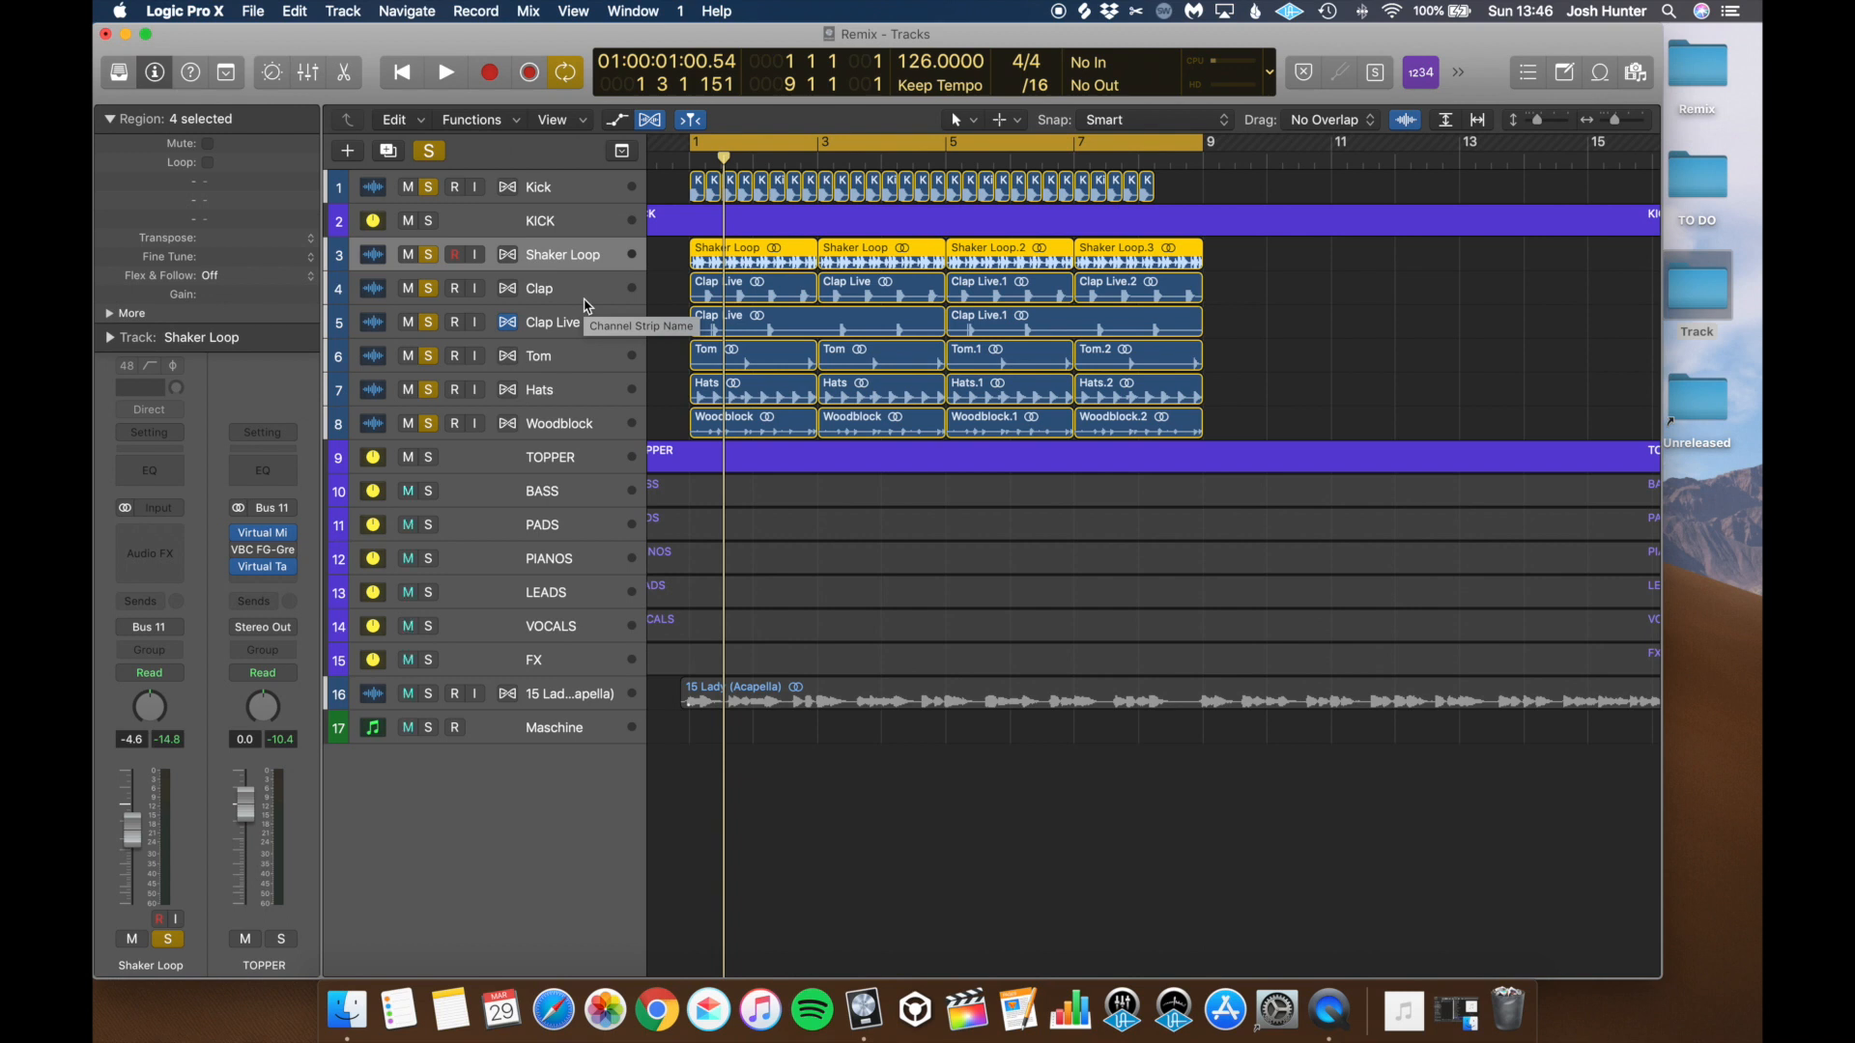
left_click_drag(426, 295, 428, 429)
left_click(427, 188)
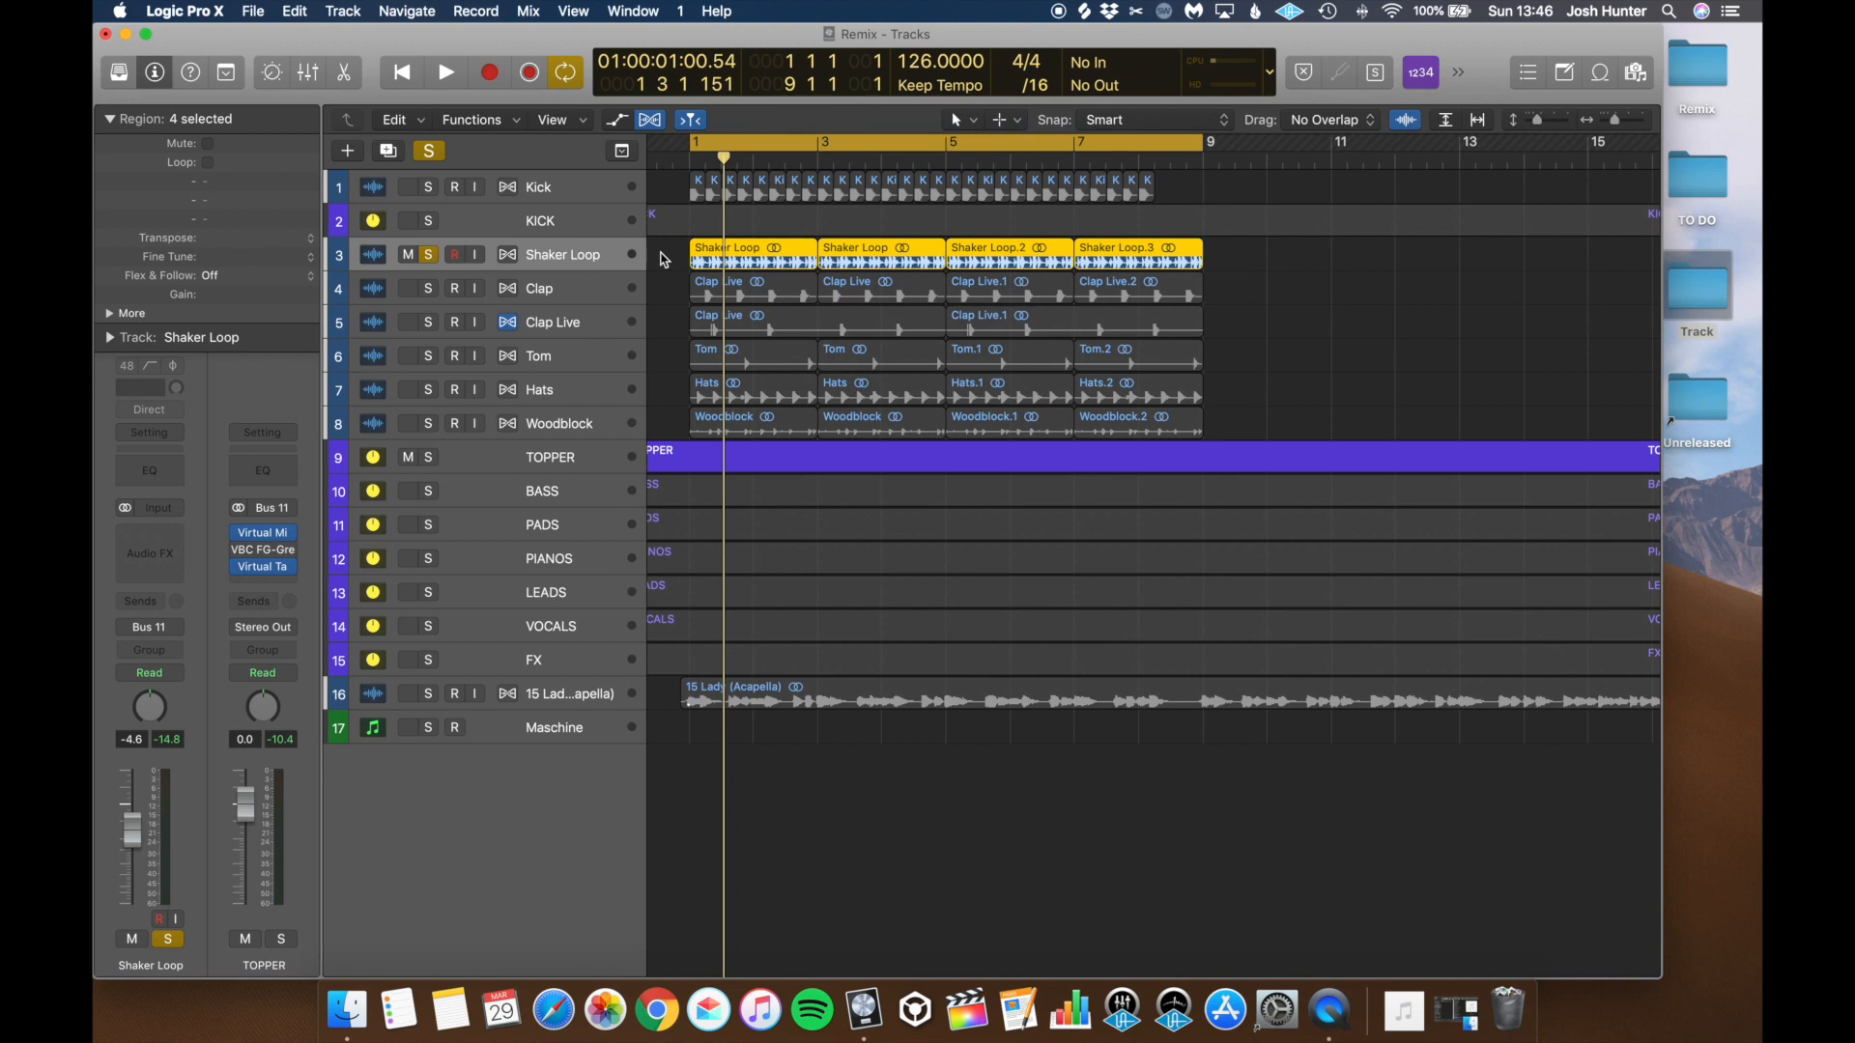
key("space")
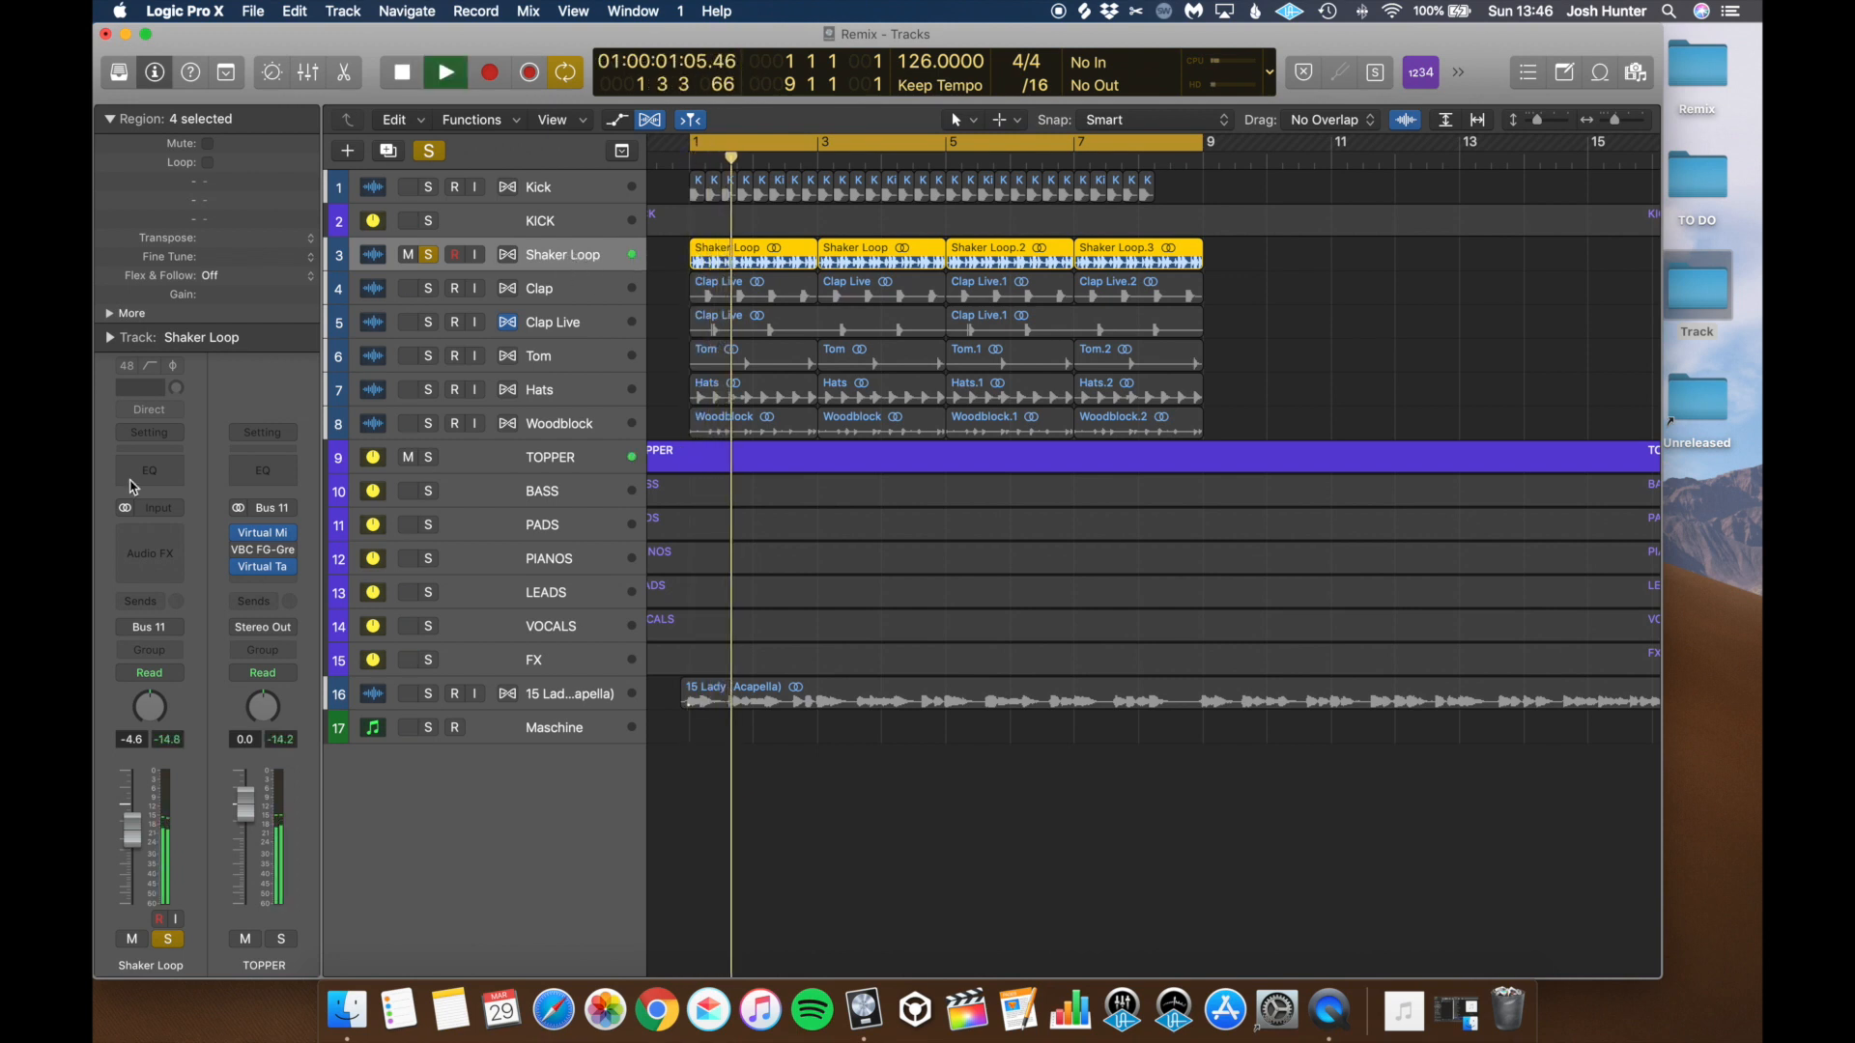
key("space")
left_click(152, 596)
mouse_move(180, 635)
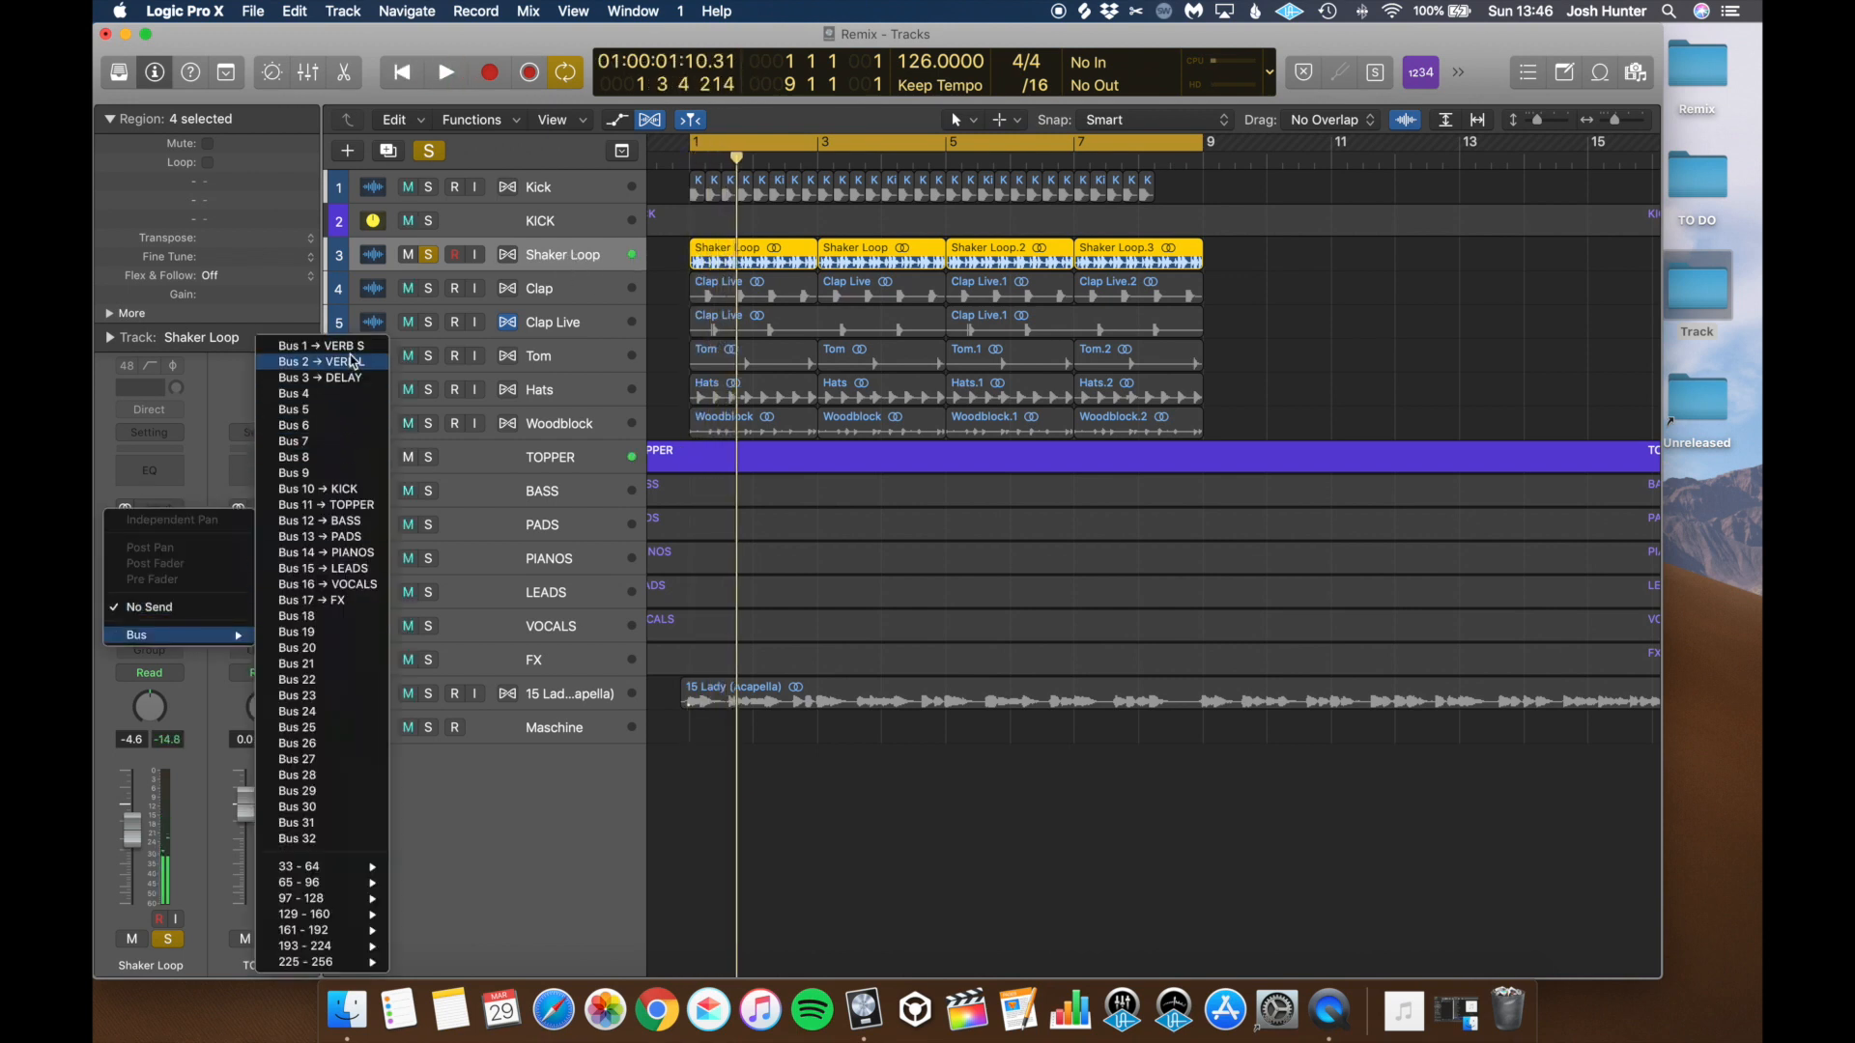
left_click(791, 347)
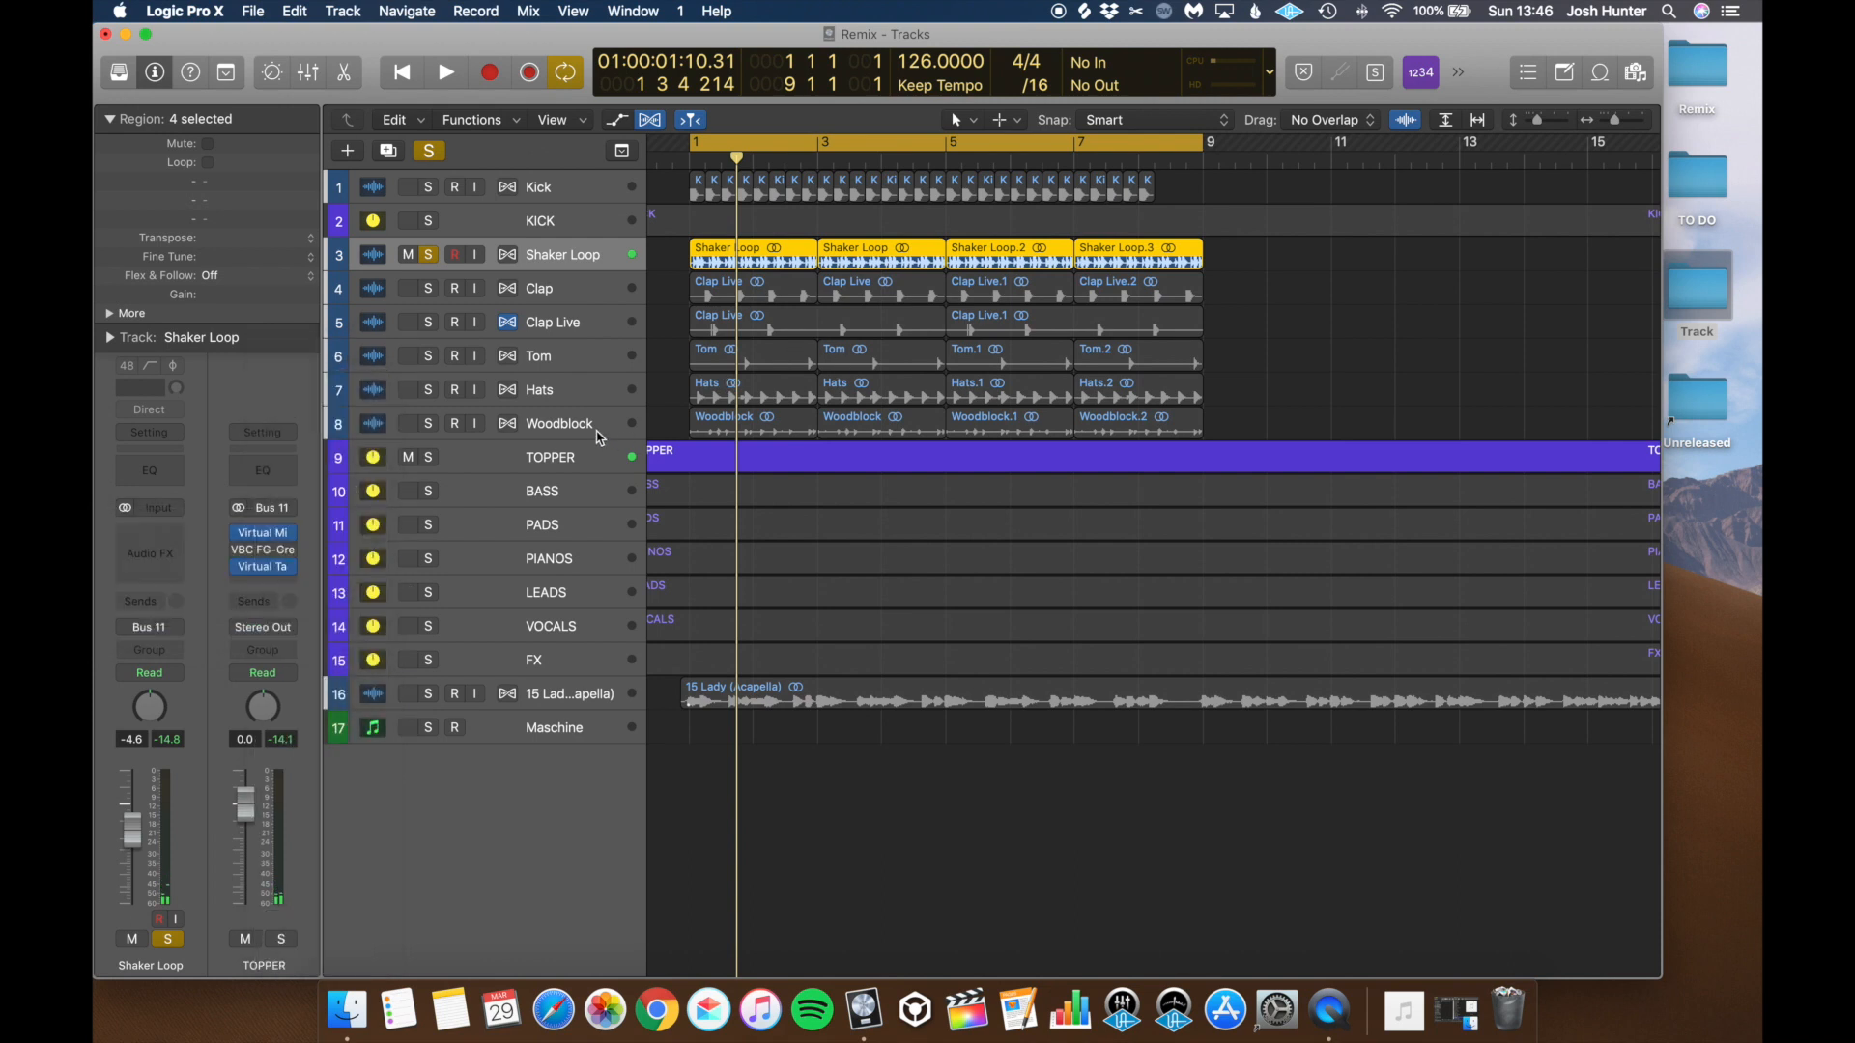
Step: Select the tracks from Shaker Loop to Woodblock and add a Bus 1 (VERB S) send to all of them in the mixer
left_click(597, 431, "shift")
key("x")
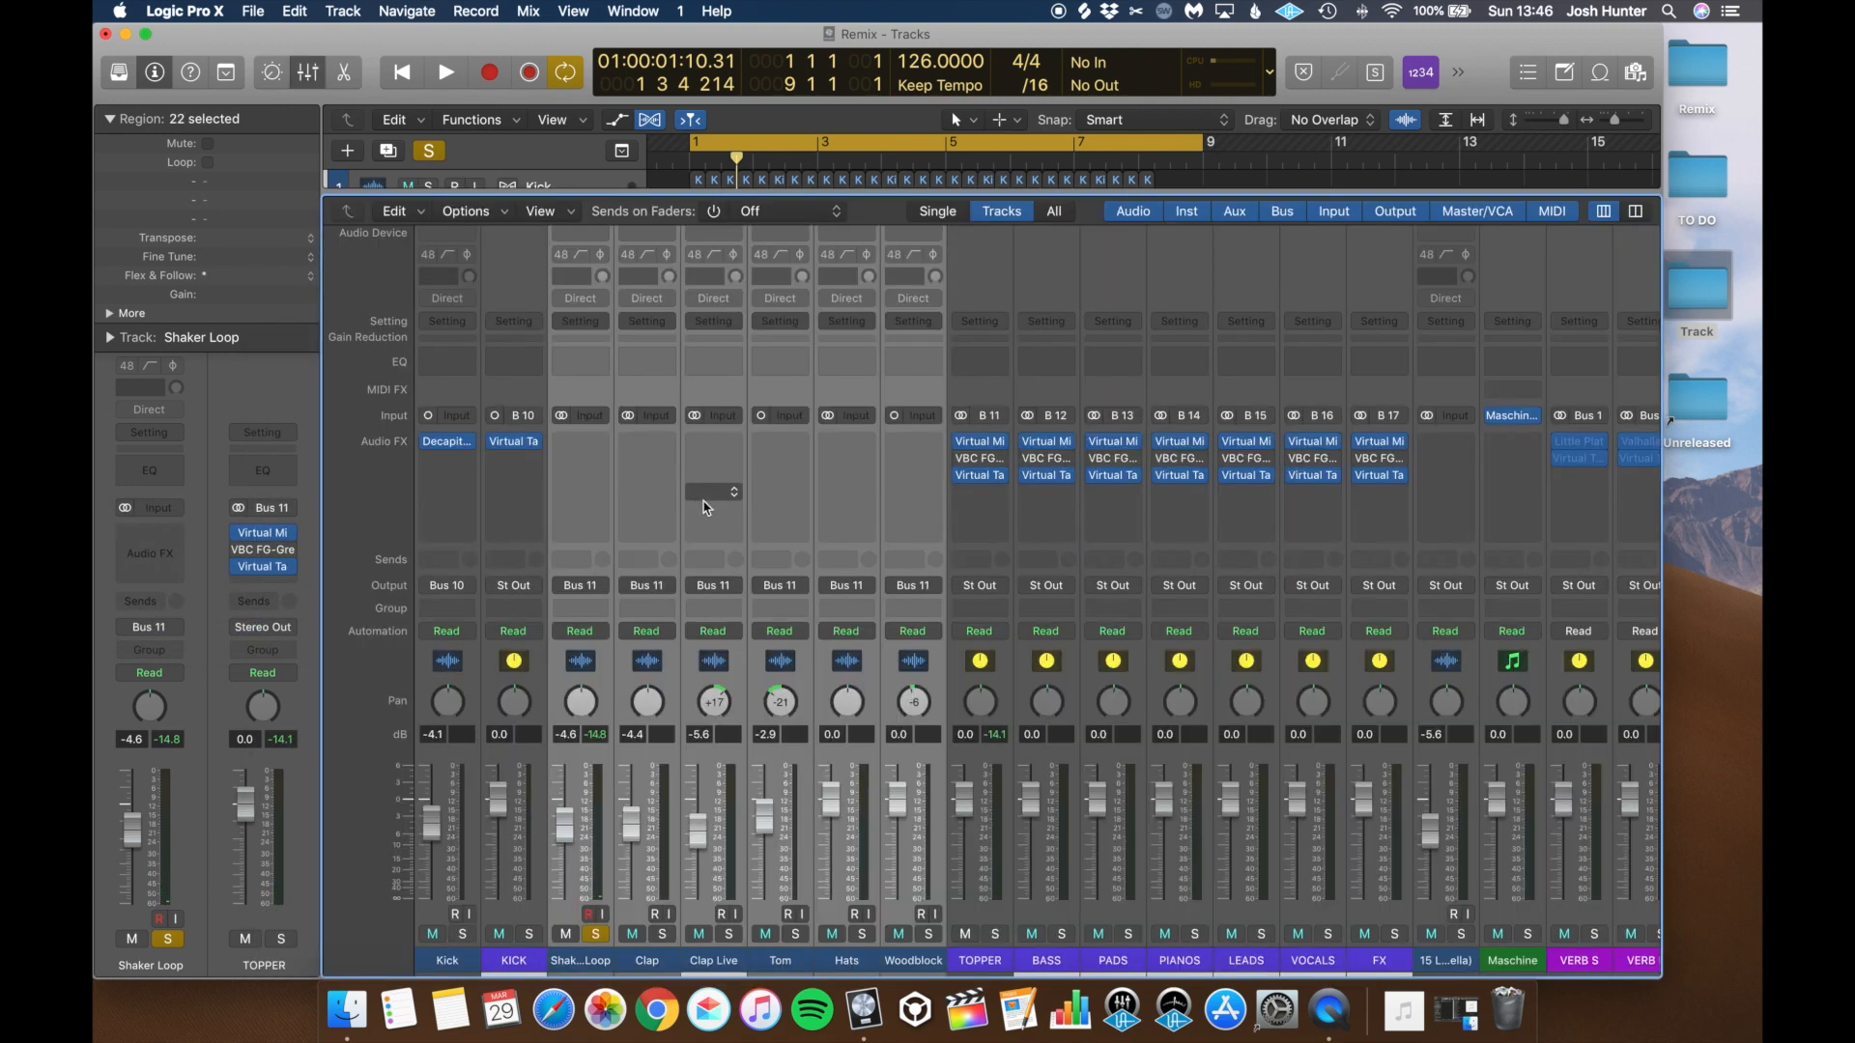
left_click(610, 574)
mouse_move(608, 593)
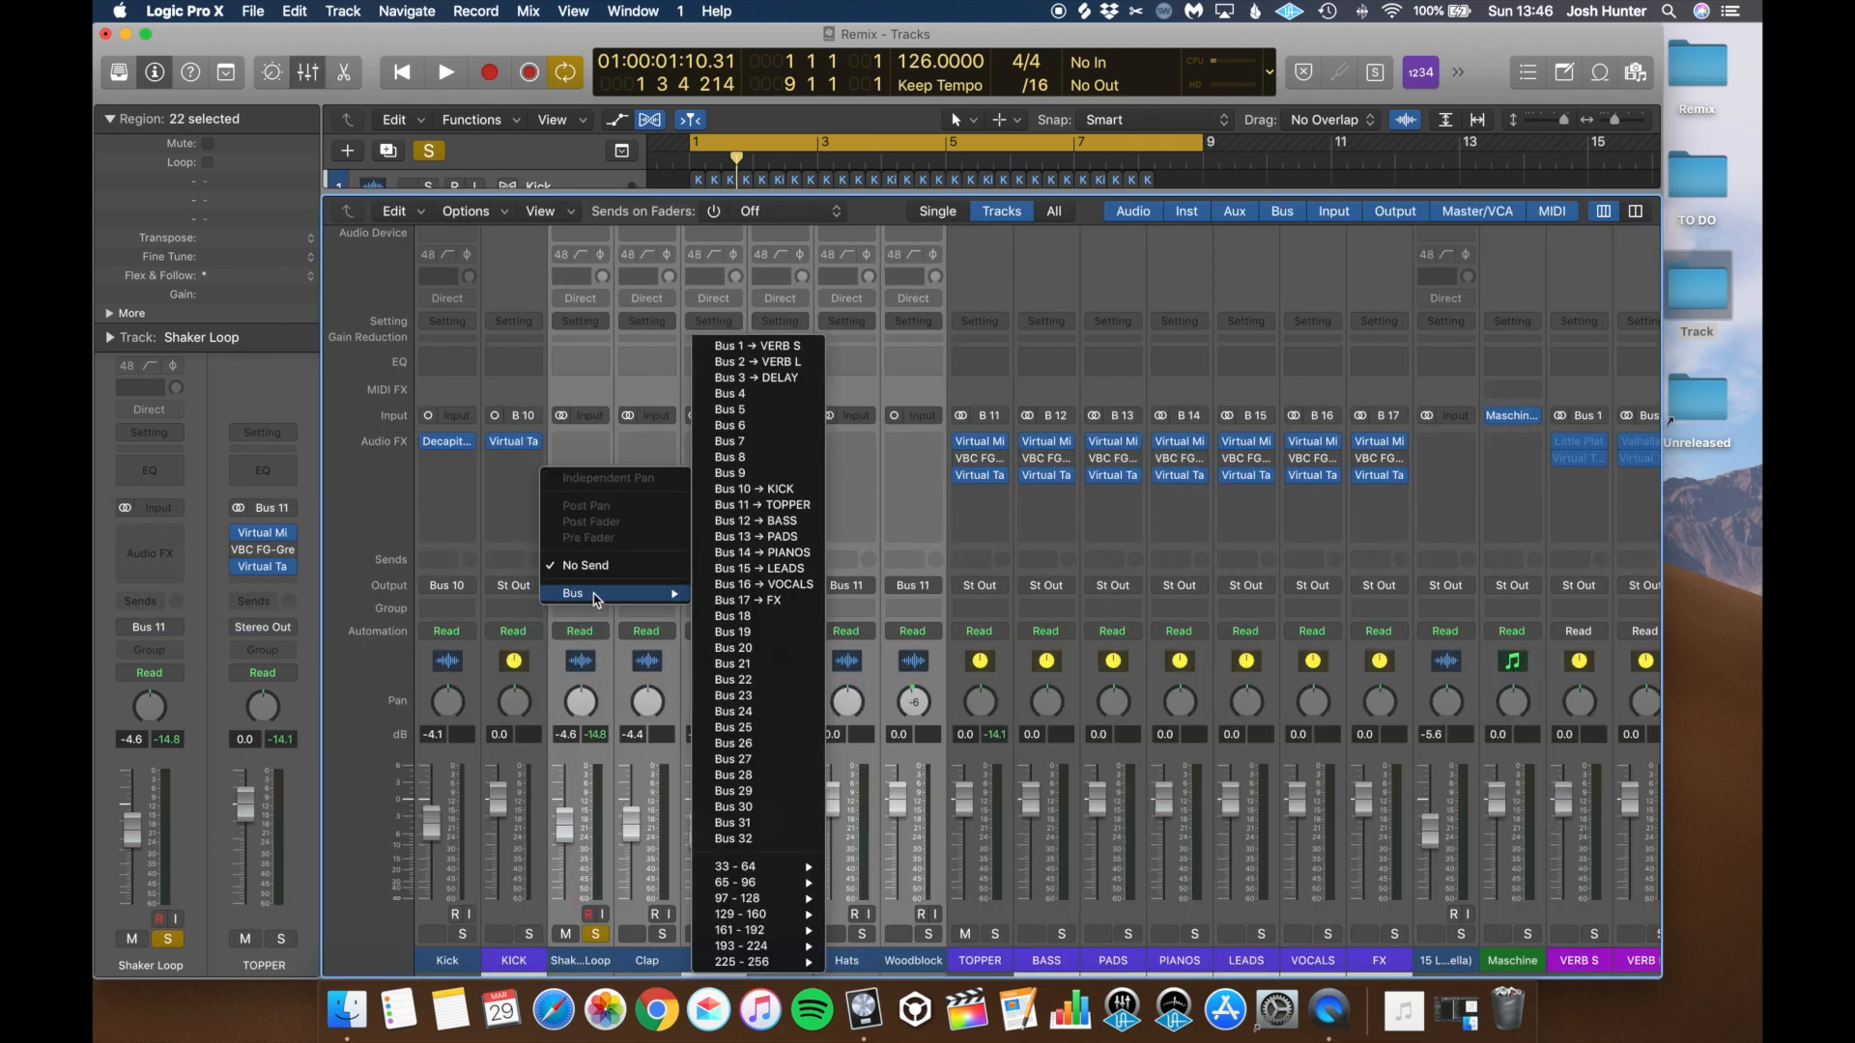
left_click(778, 360)
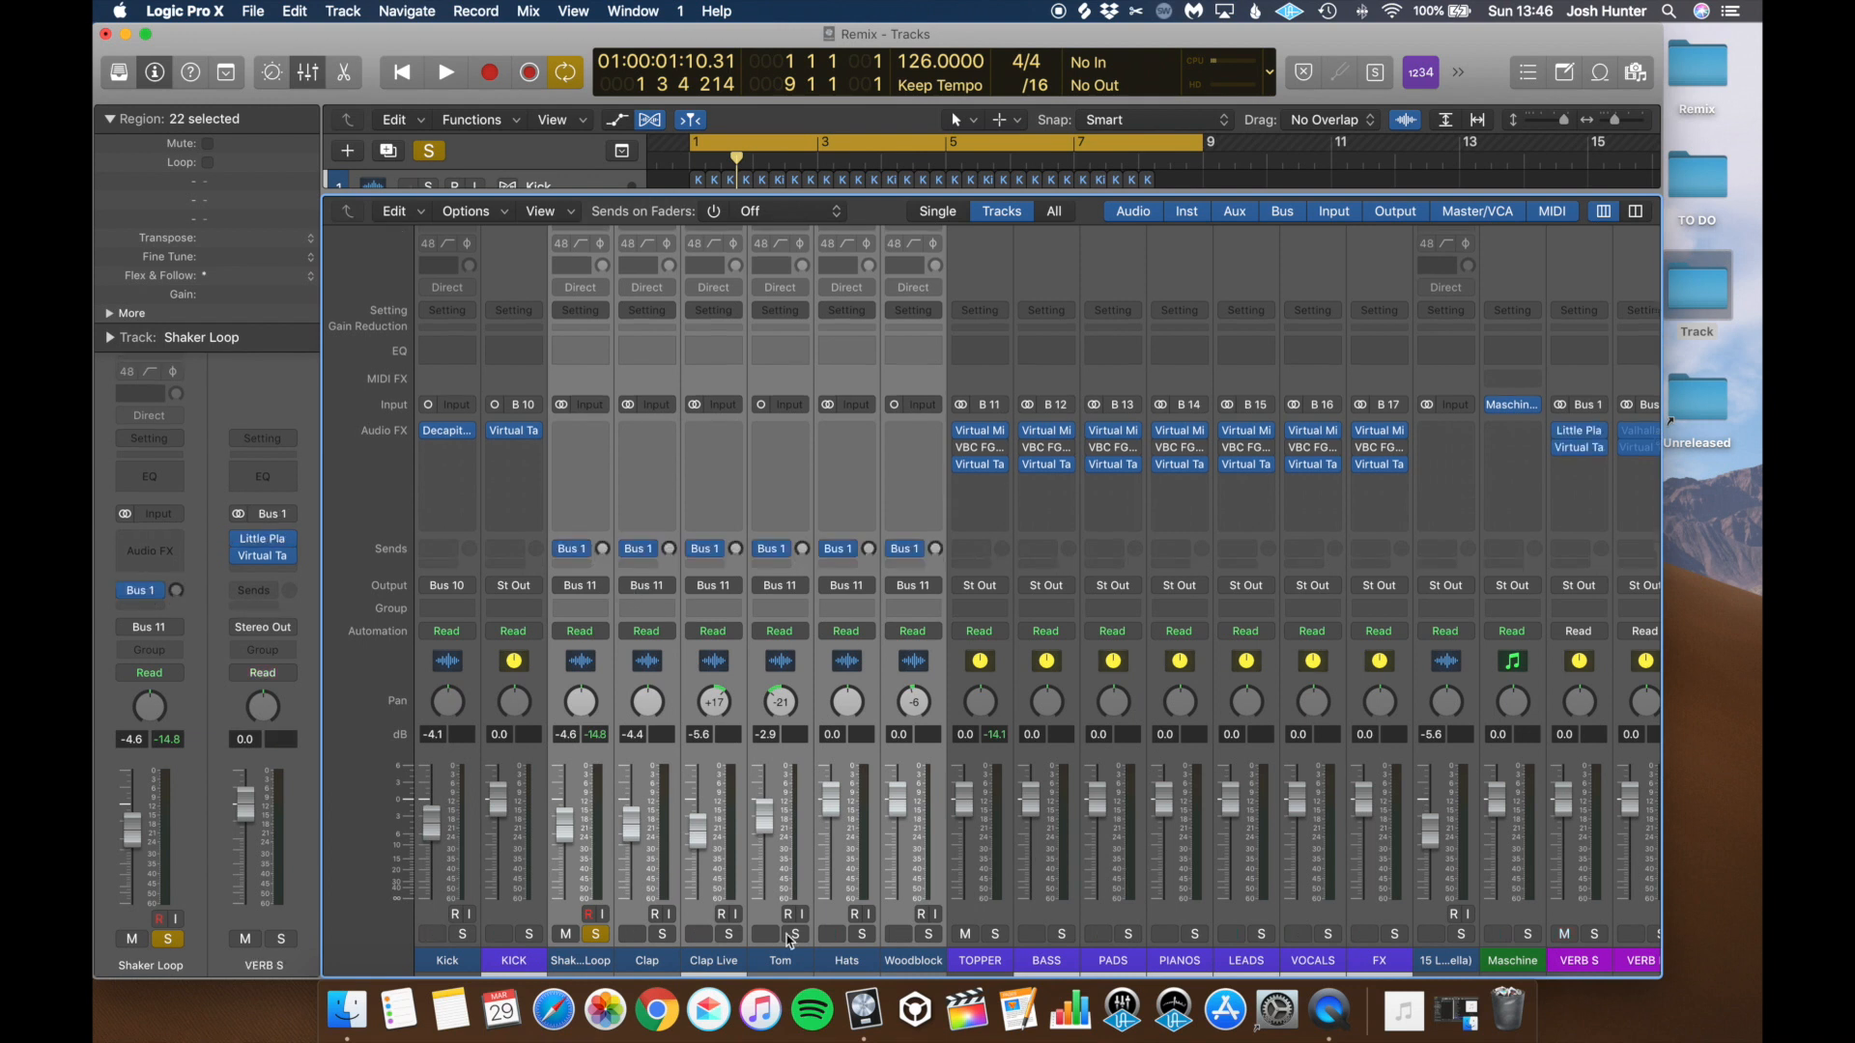
Step: Raise the Shaker Loop's Bus 1 send and compare the soloed loop with and without the reverb
left_click(913, 959)
left_click_drag(602, 549, 601, 527)
key("space")
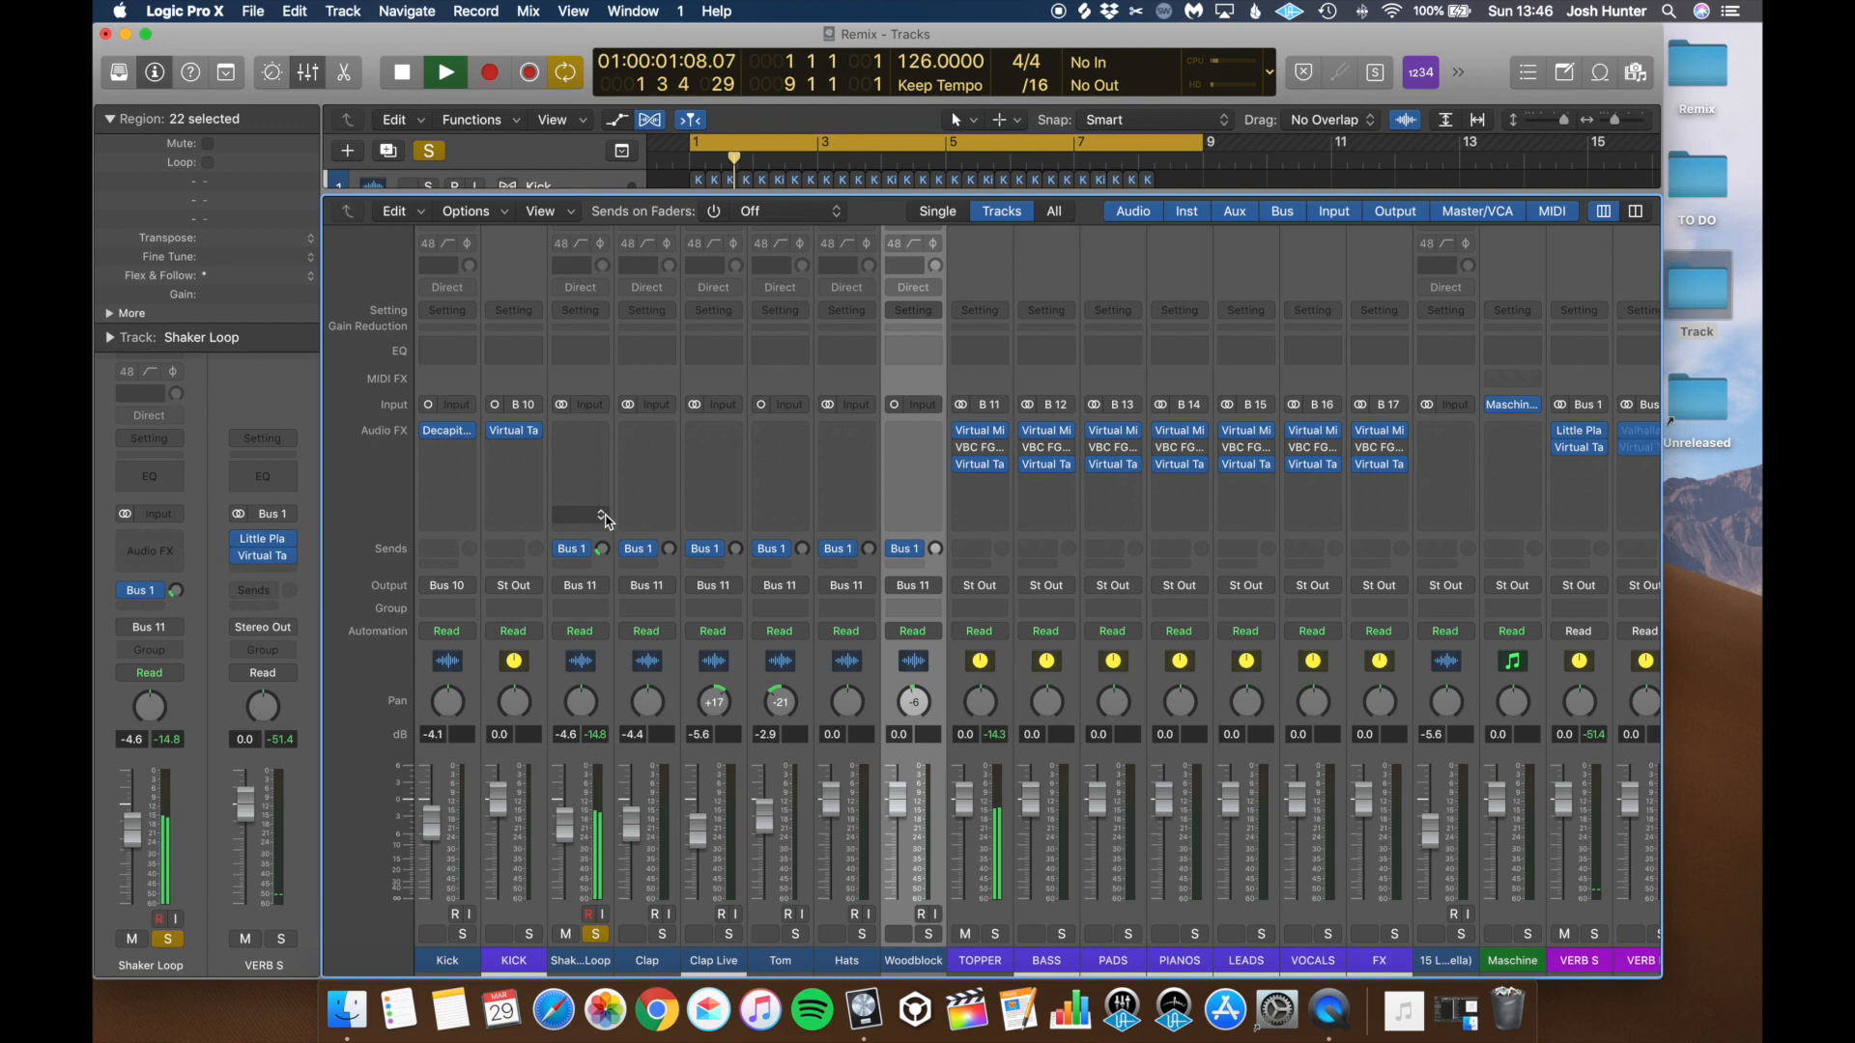
left_click(561, 549)
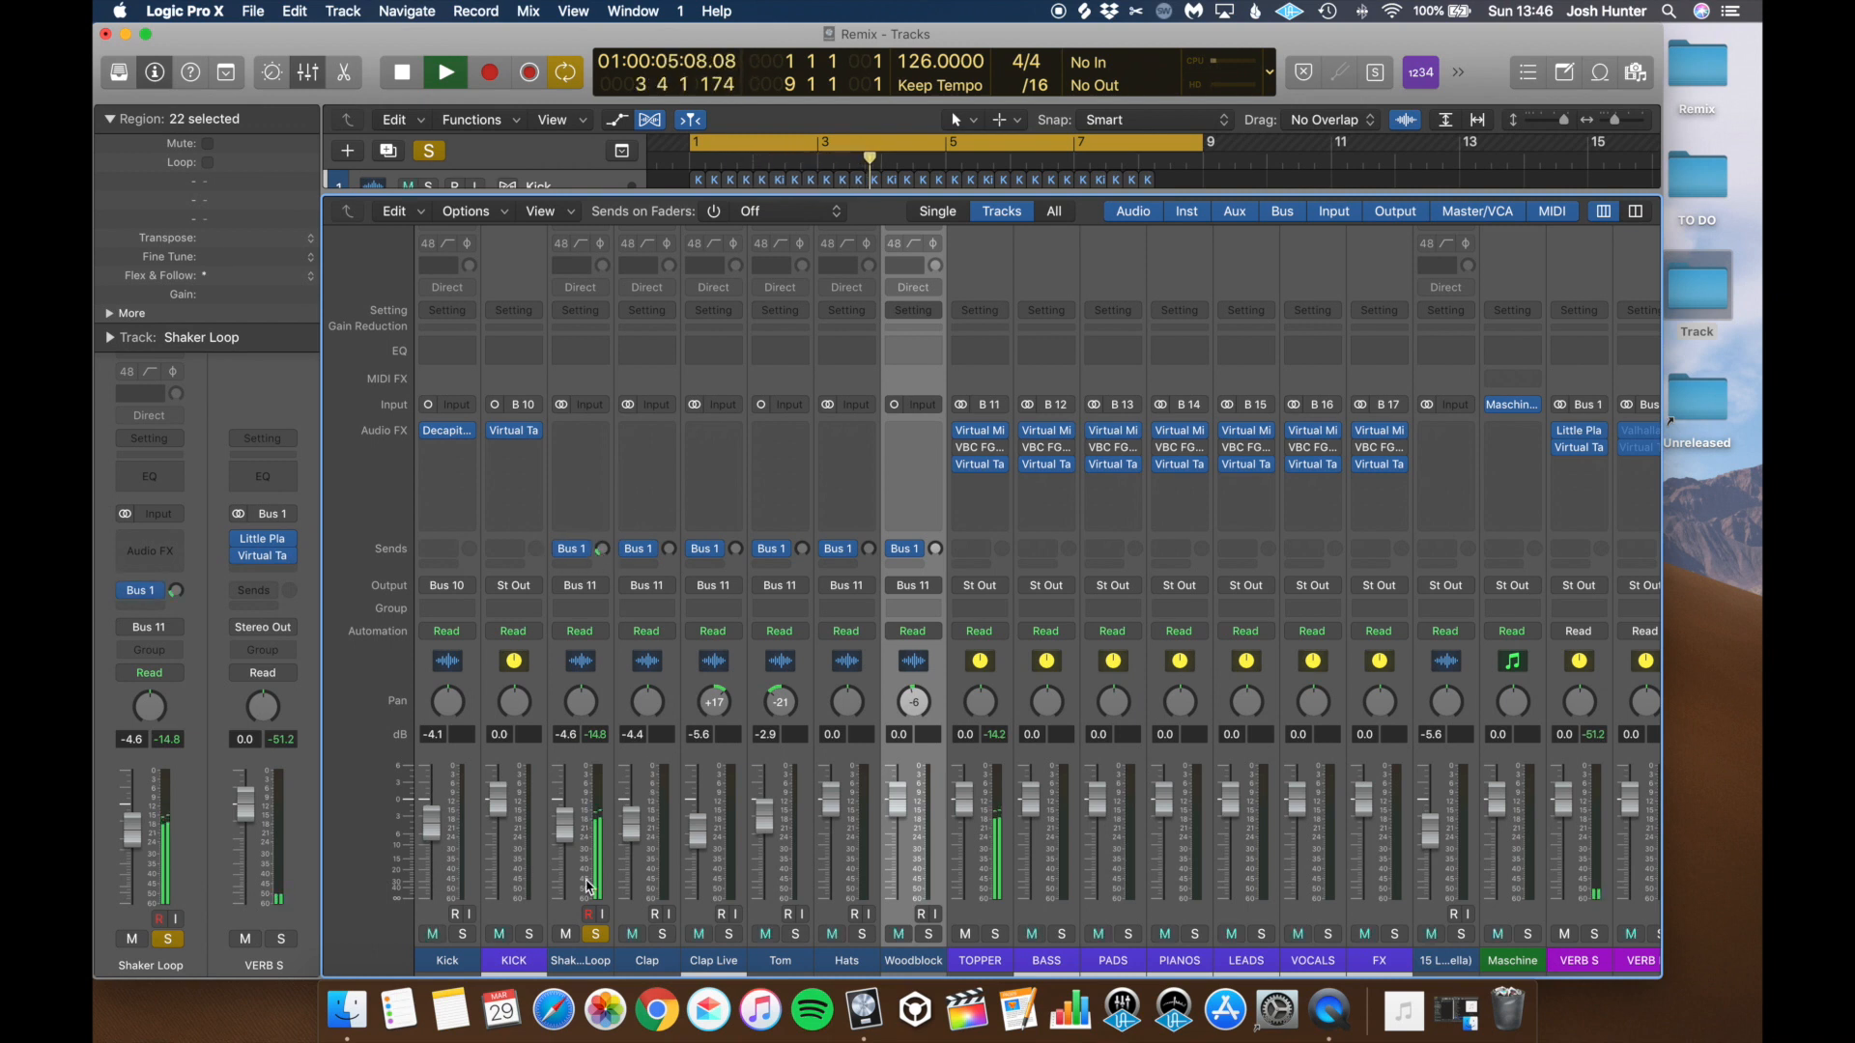
key("space")
Step: Switch the solo from Shaker Loop to Clap and set Clap's Bus 1 send to -22.3 dB while auditioning it
left_click(596, 934)
left_click(663, 934)
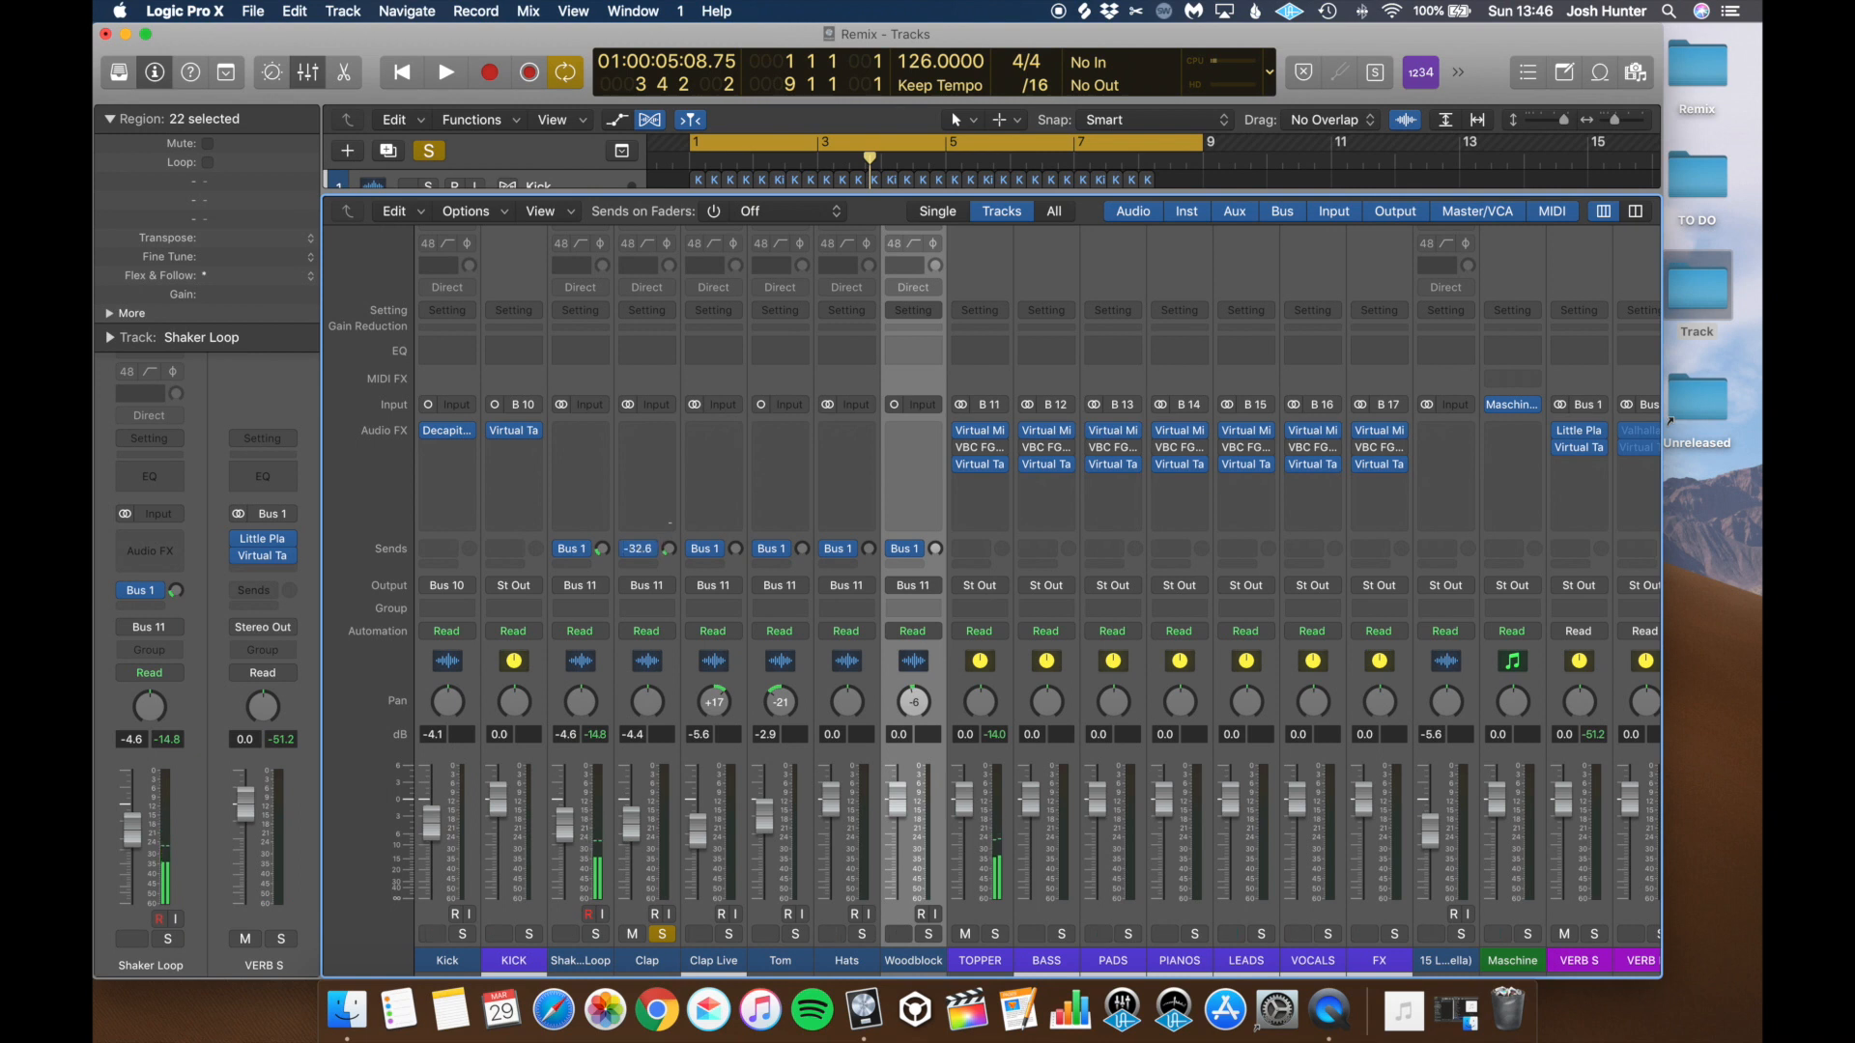
left_click_drag(673, 522, 673, 513)
key("space")
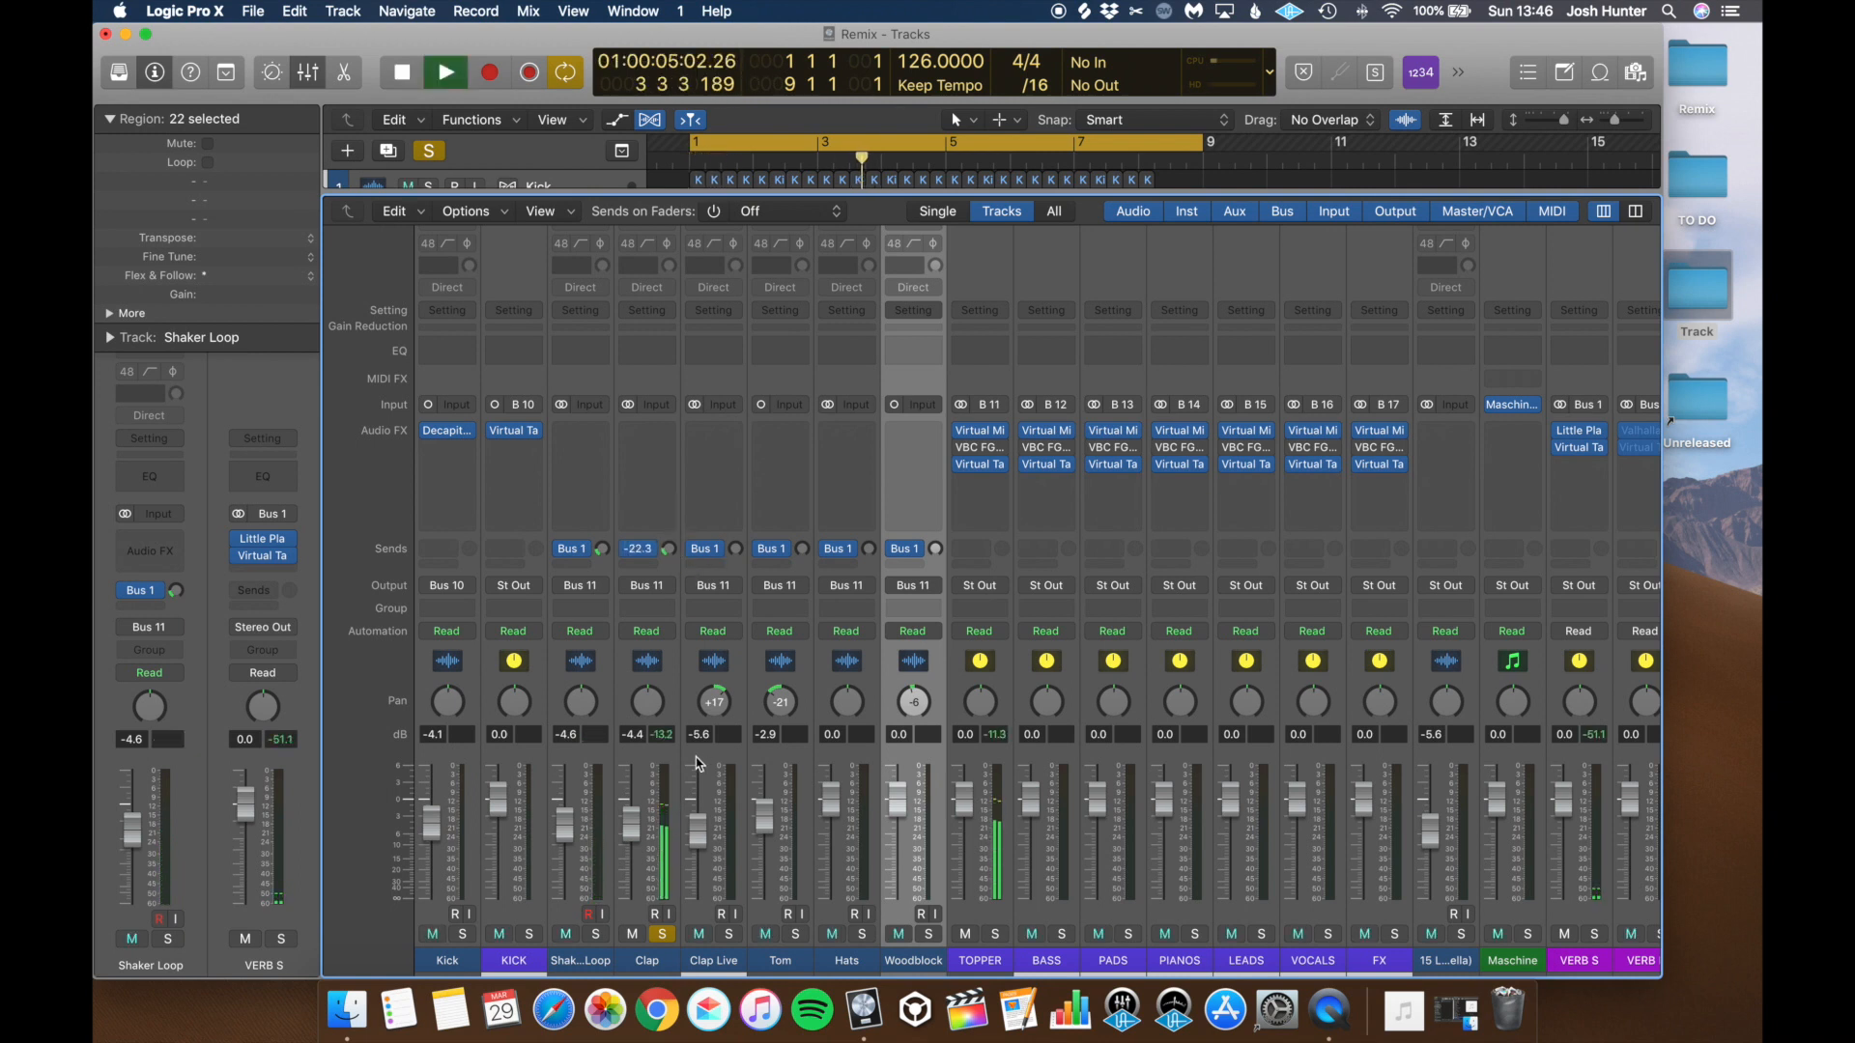
key("space")
Step: Move the solo from Clap to Clap Live, set Clap Live's Bus 1 send to -13.3 dB, and solo Tom alongside it
left_click(662, 934)
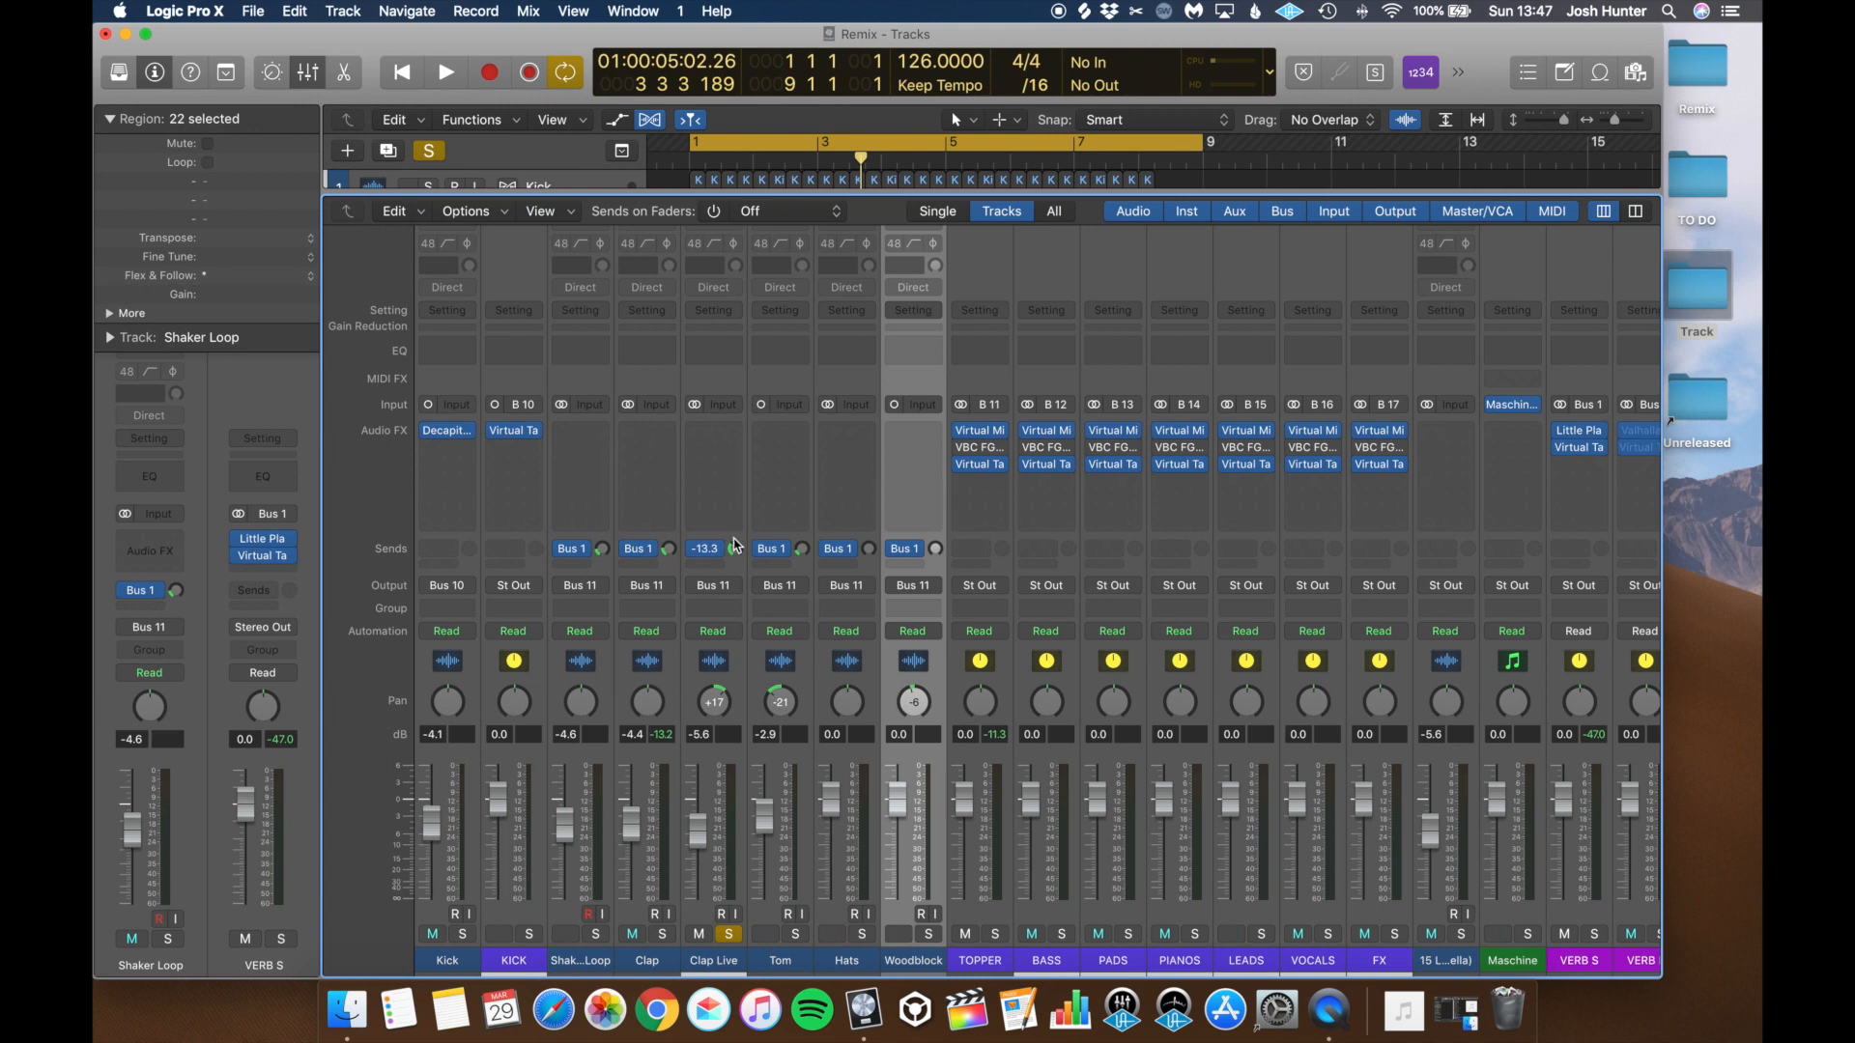
key("space")
left_click(795, 933)
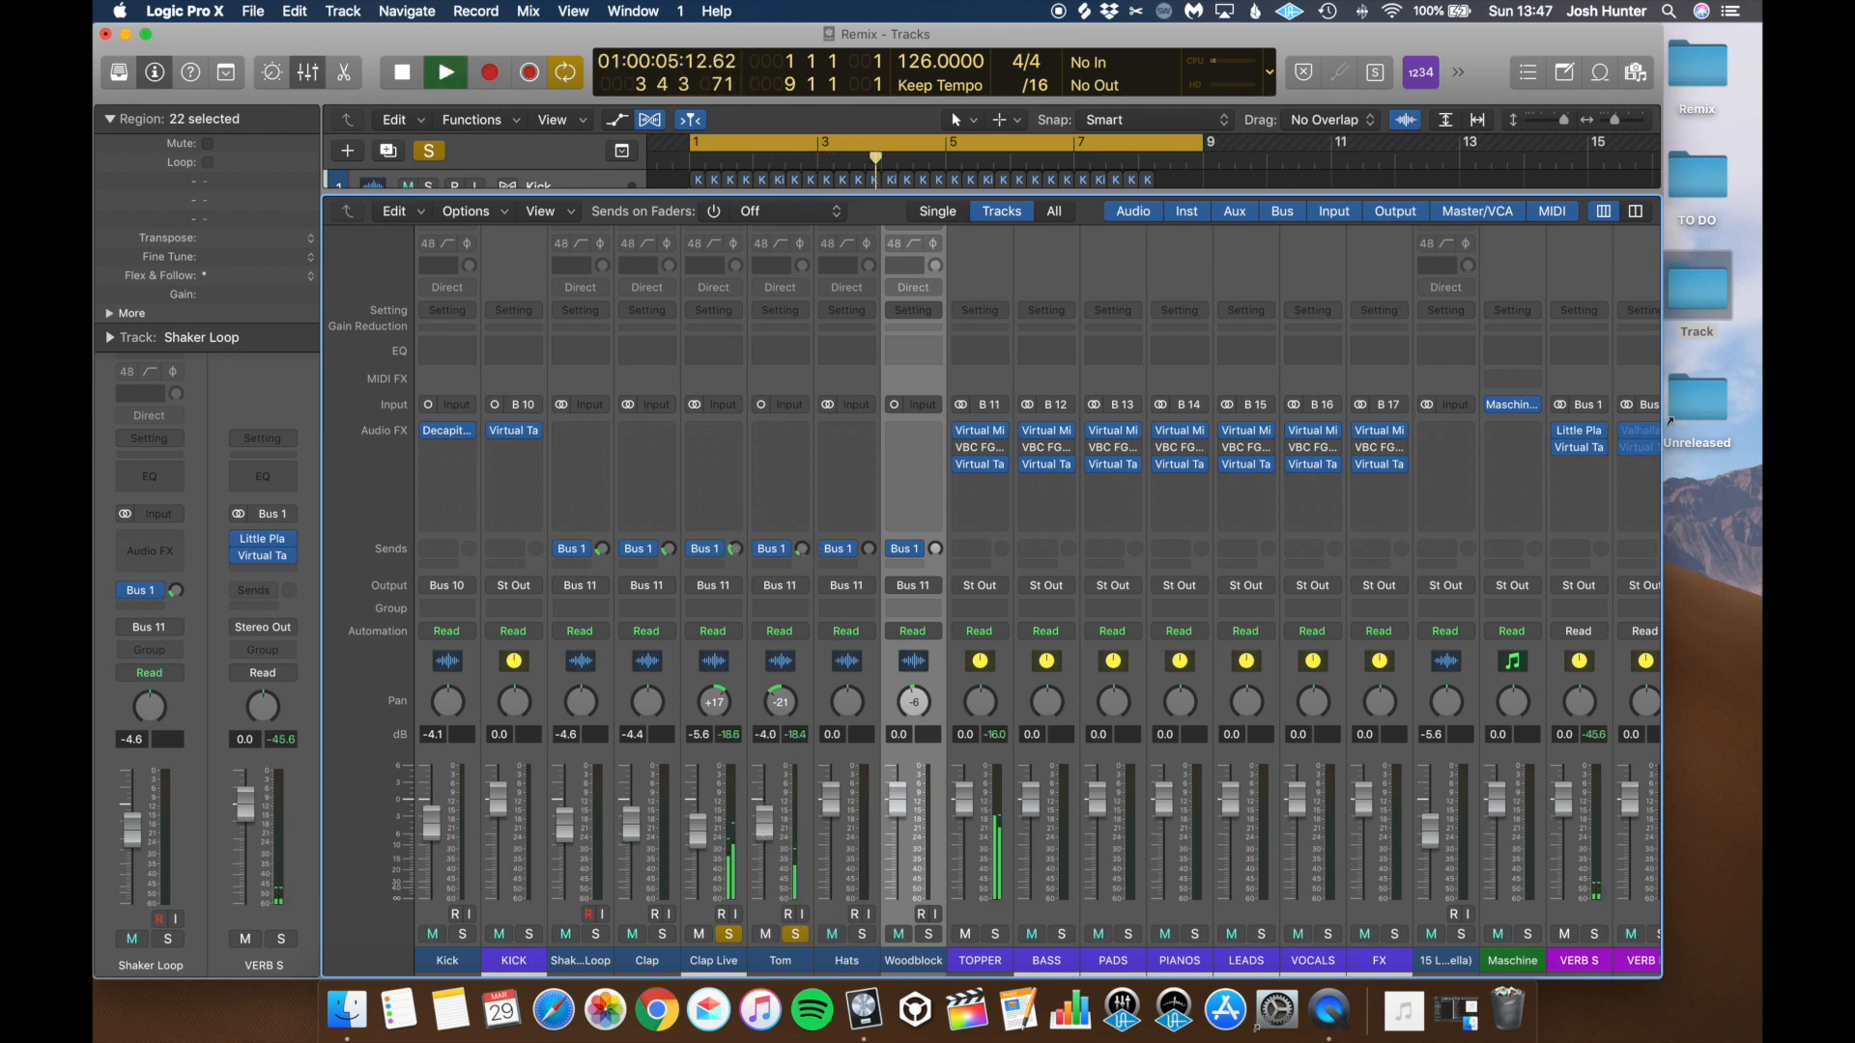
Step: Solo the Hats track alongside Clap Live and Tom and adjust its Bus 1 reverb send by ear
left_click(862, 933)
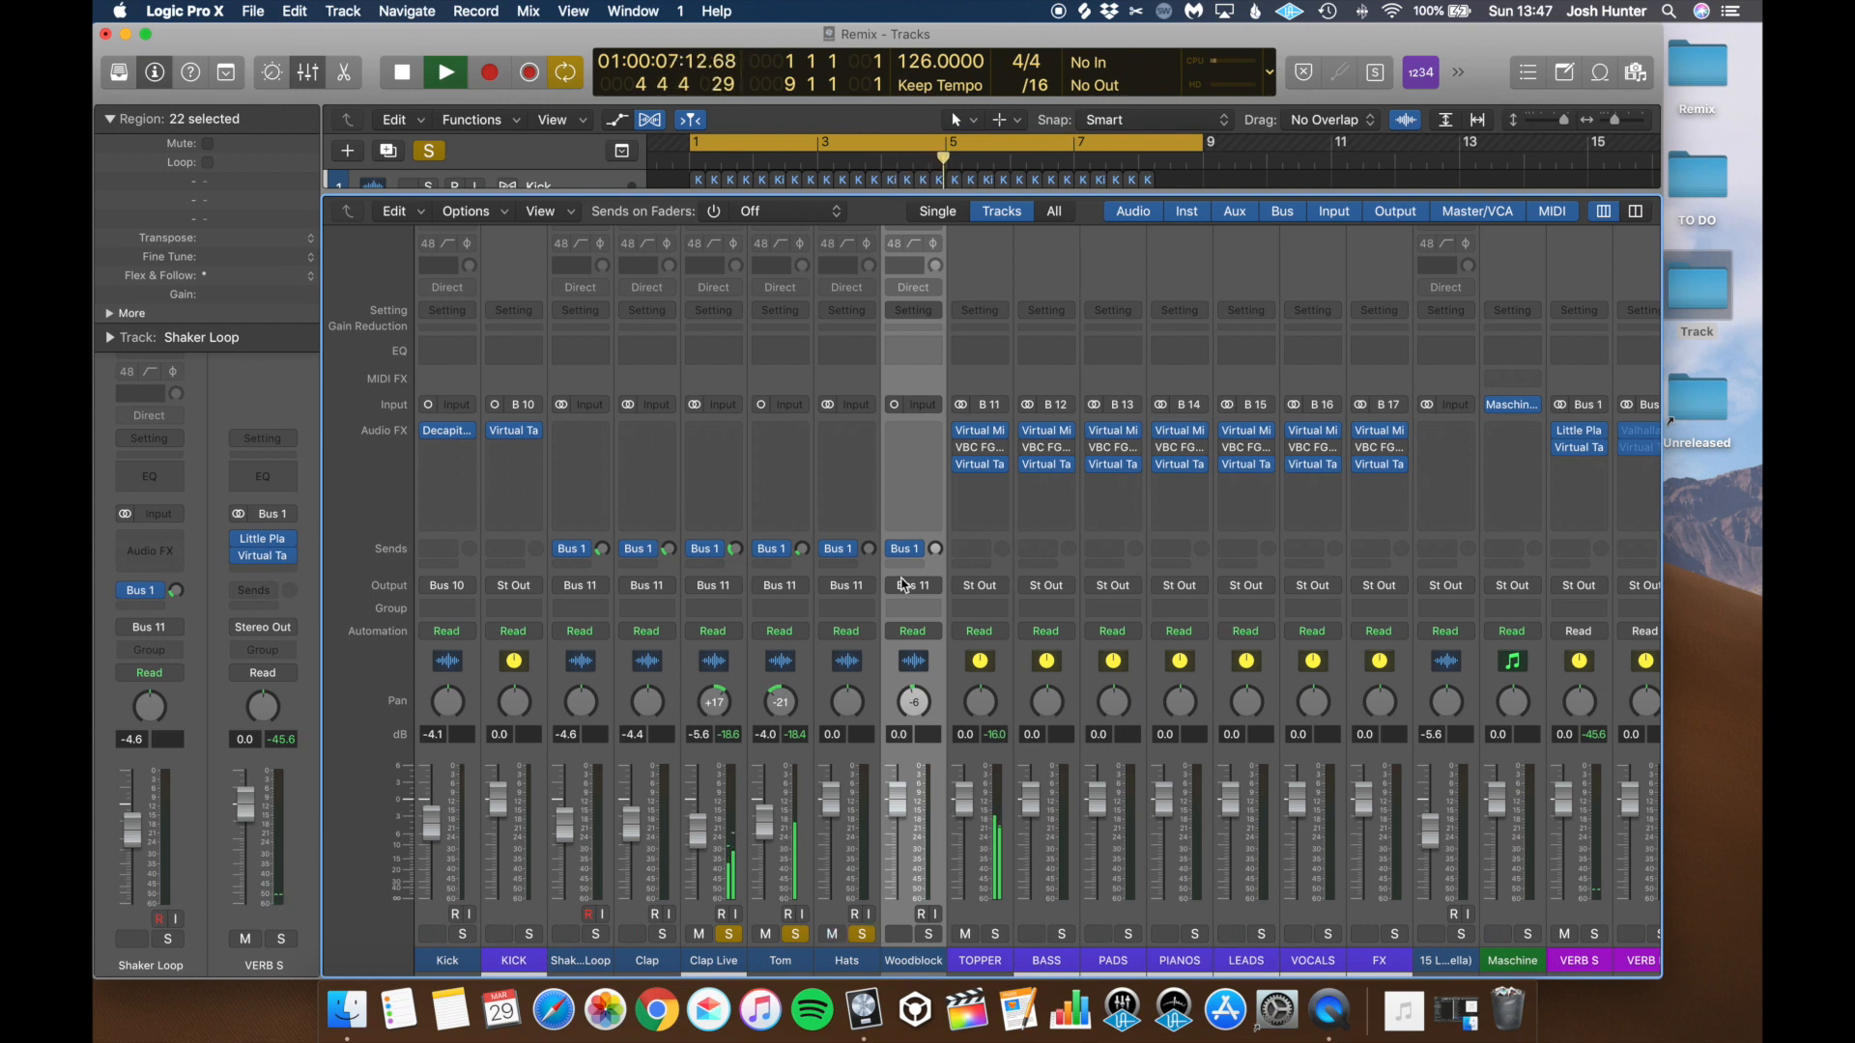
left_click_drag(868, 548, 868, 527)
key("space")
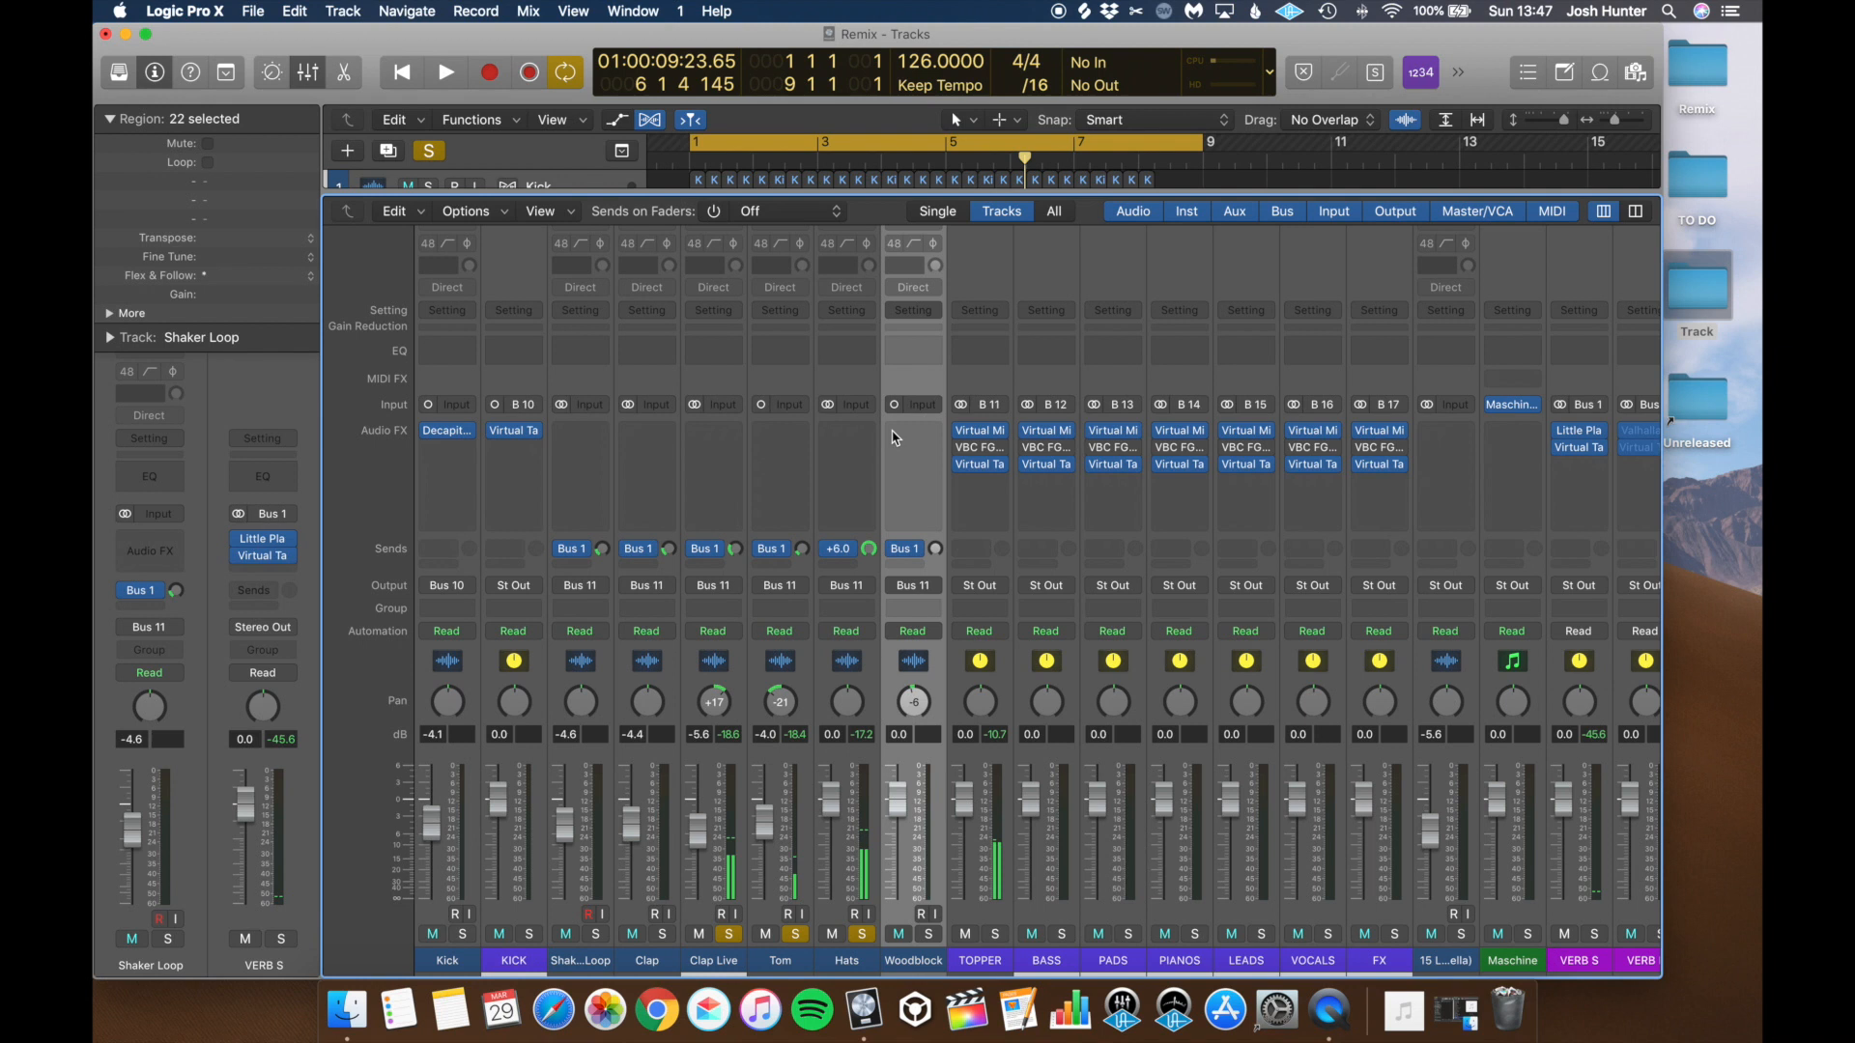
key("space")
left_click_drag(868, 548, 868, 512)
left_click_drag(872, 600, 872, 728)
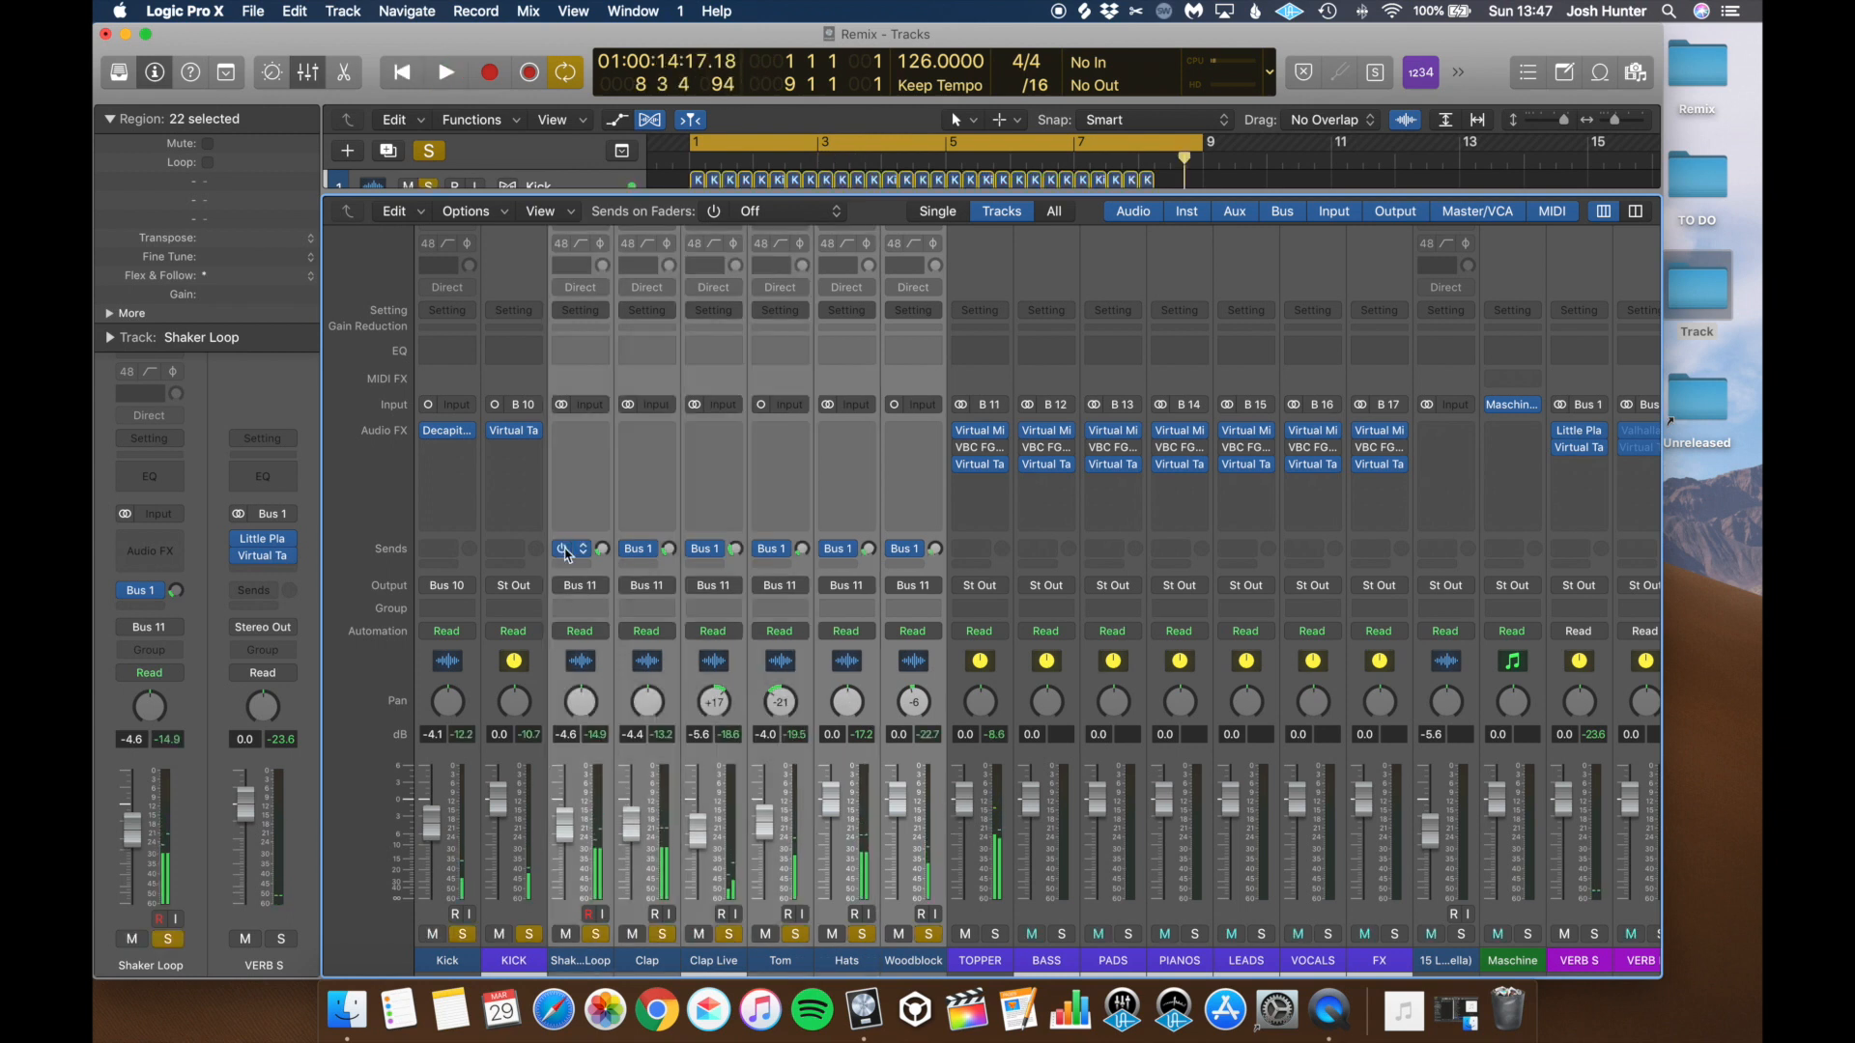
Step: Play the kick and percussion together, comparing the selected tracks with their Bus 1 sends bypassed and enabled, and close the mixer
key("space")
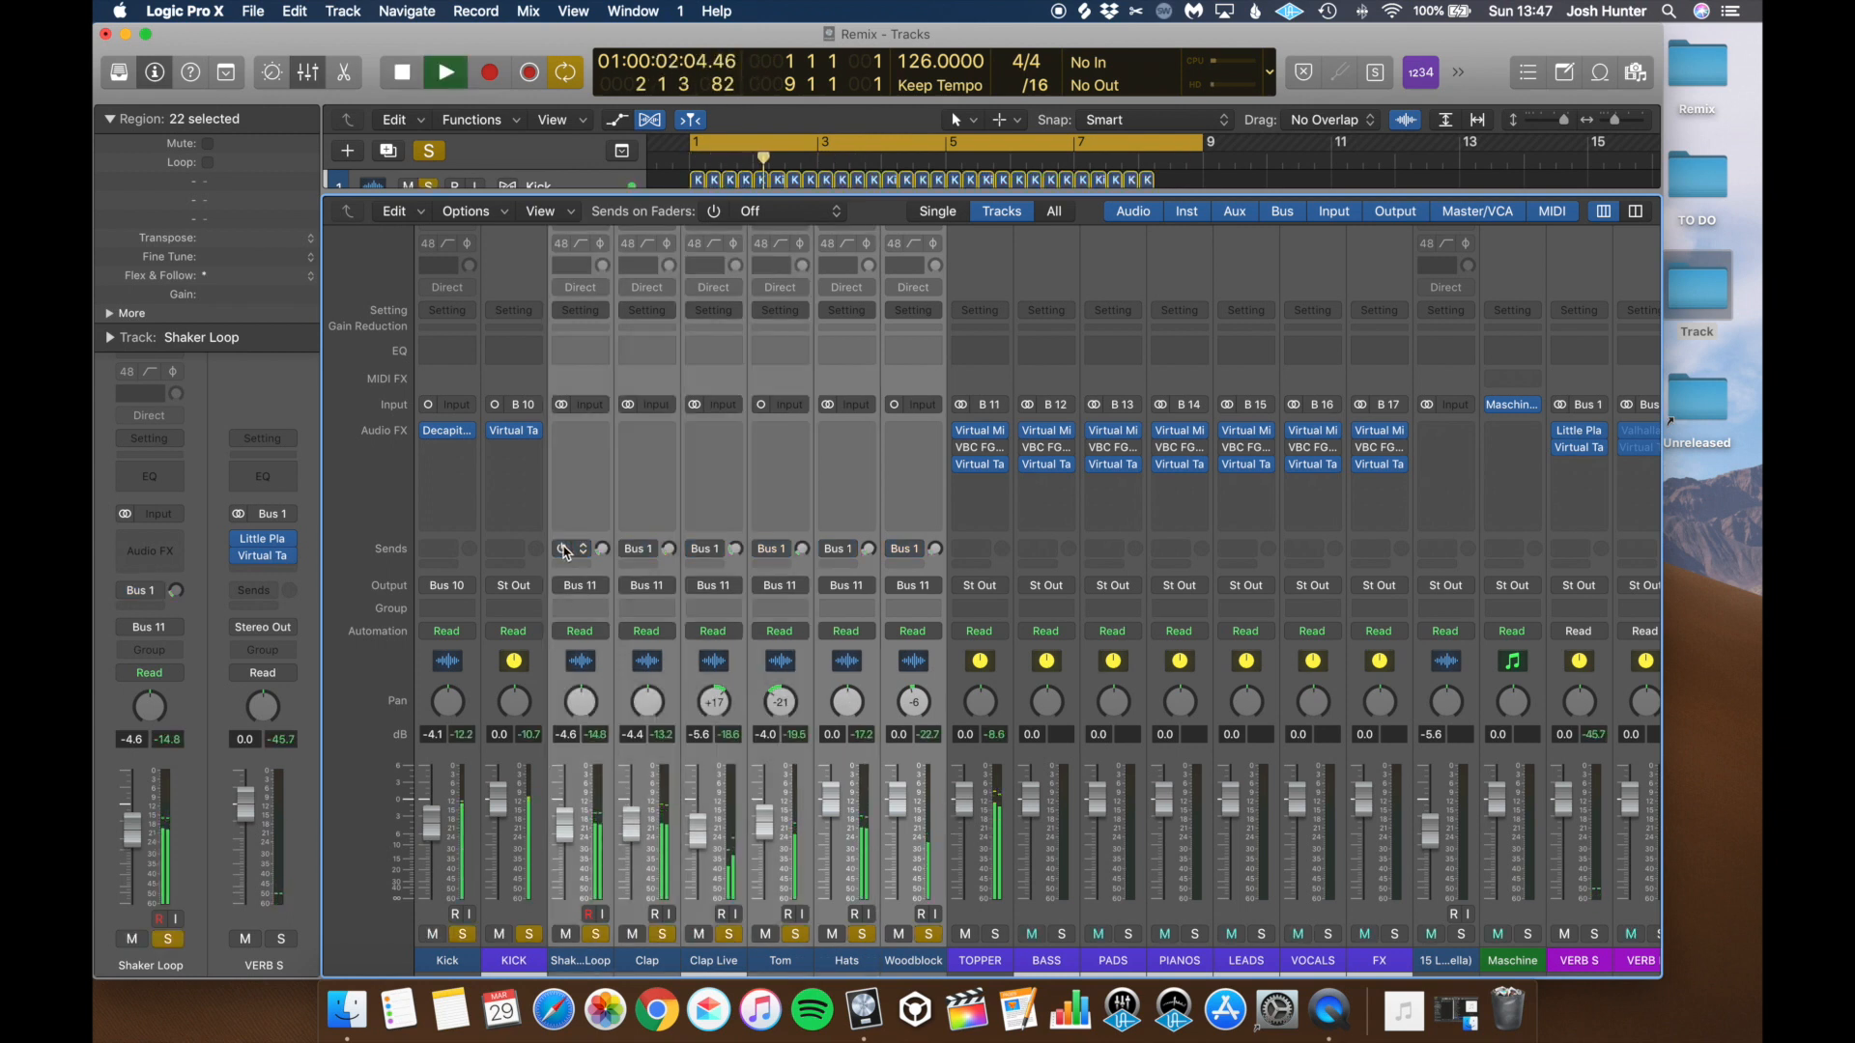
left_click(564, 549)
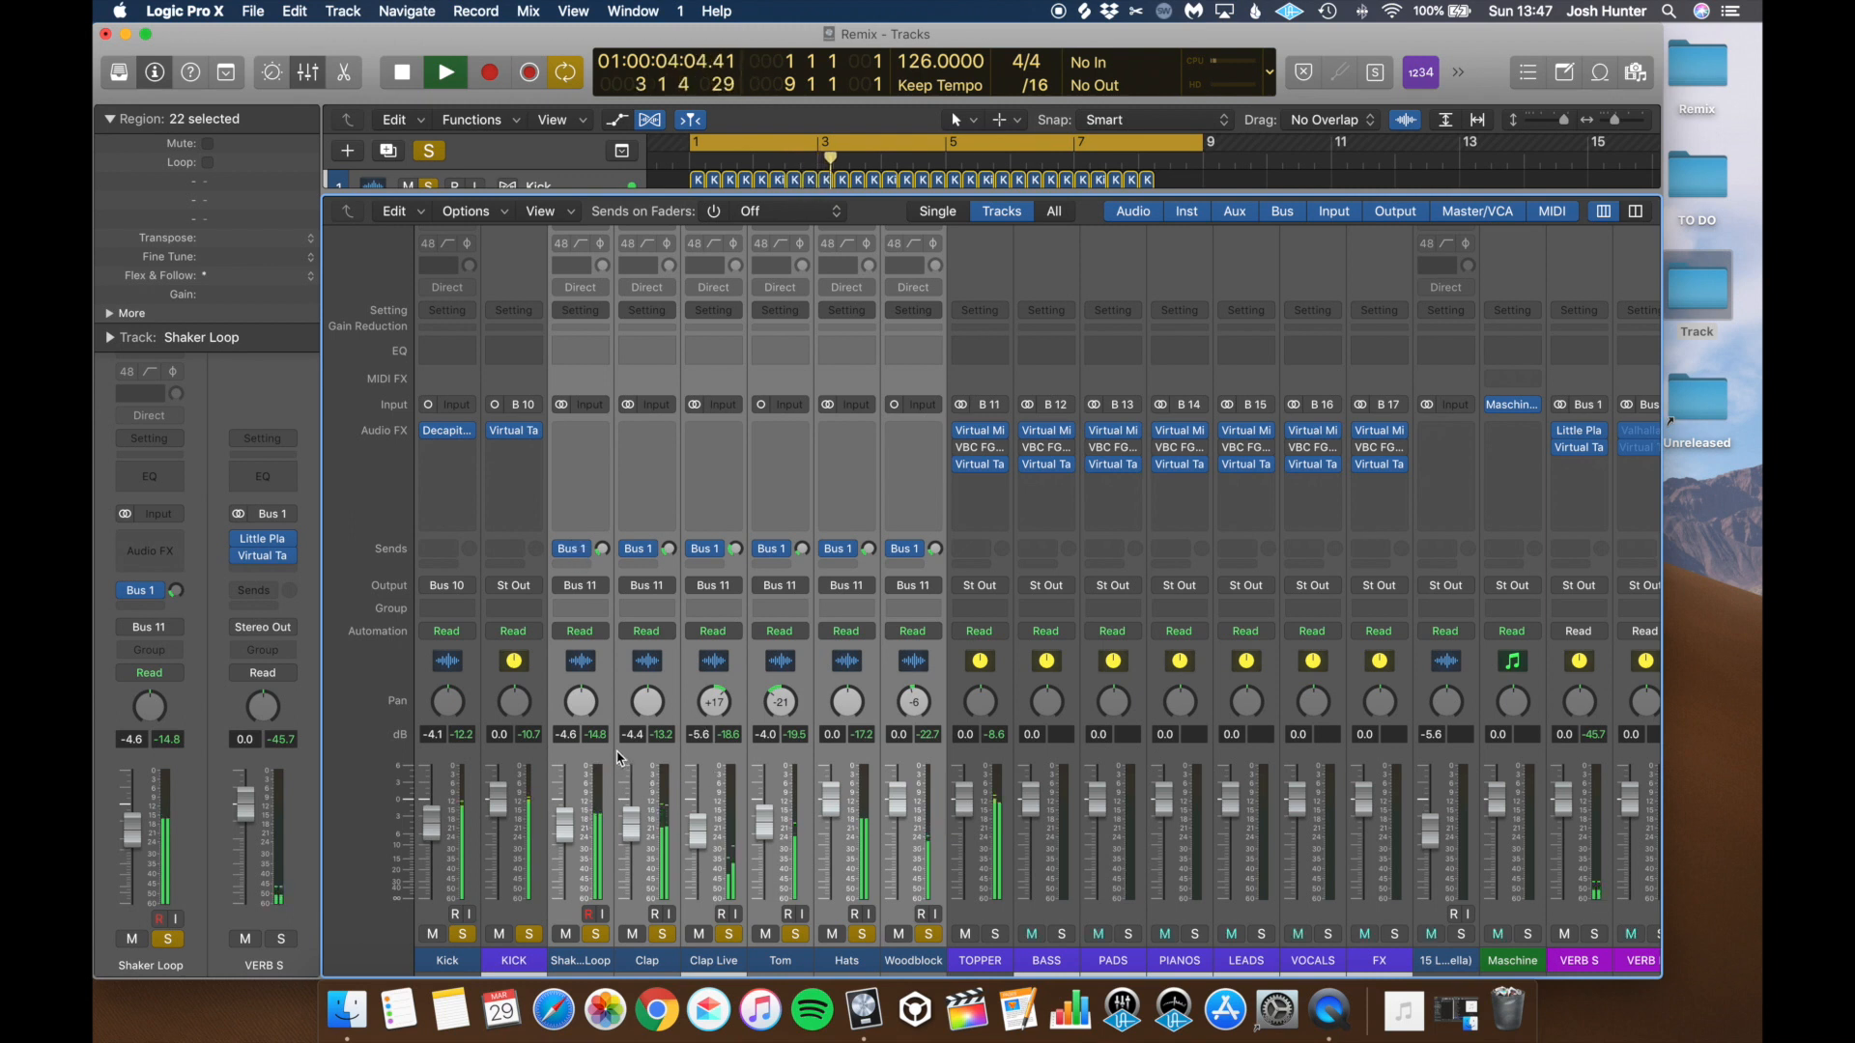
key("x")
key("space")
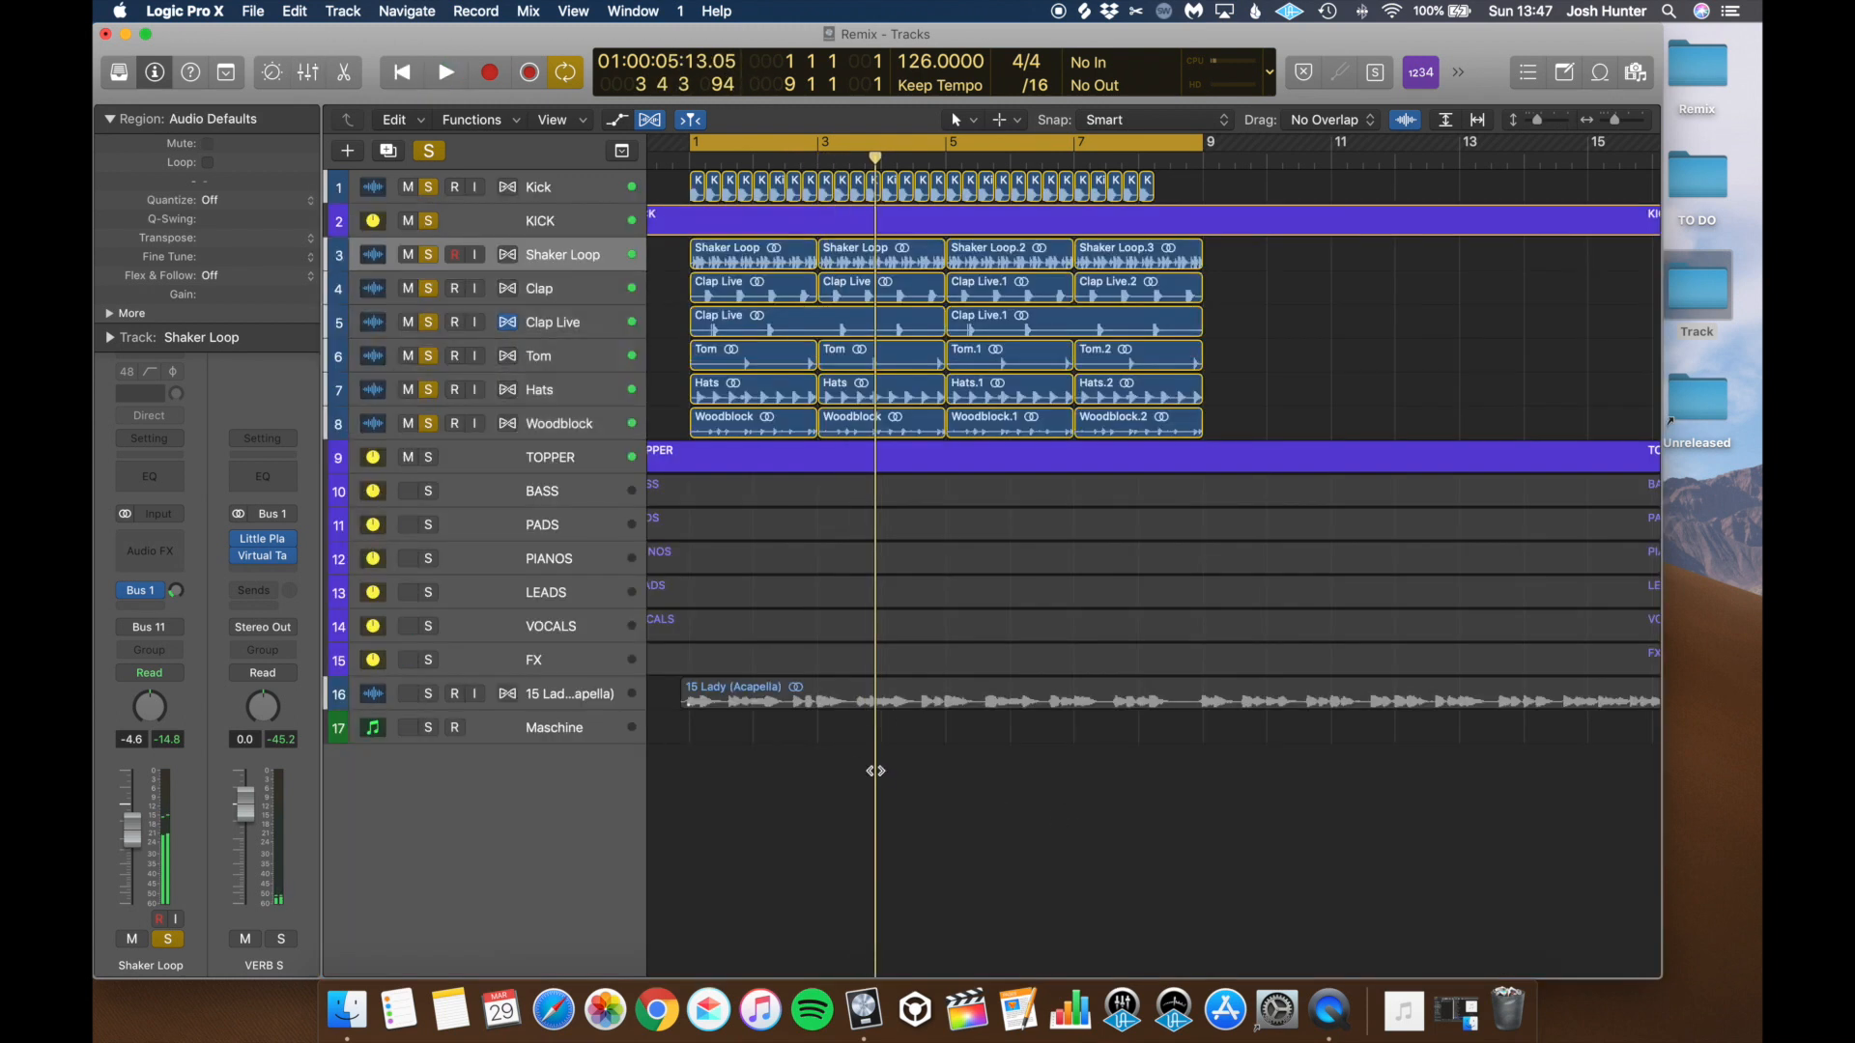
Step: Select the 15 Lady (Acapella) track and play the soloed kick and percussion from the beginning
left_click(547, 676)
left_click(547, 708)
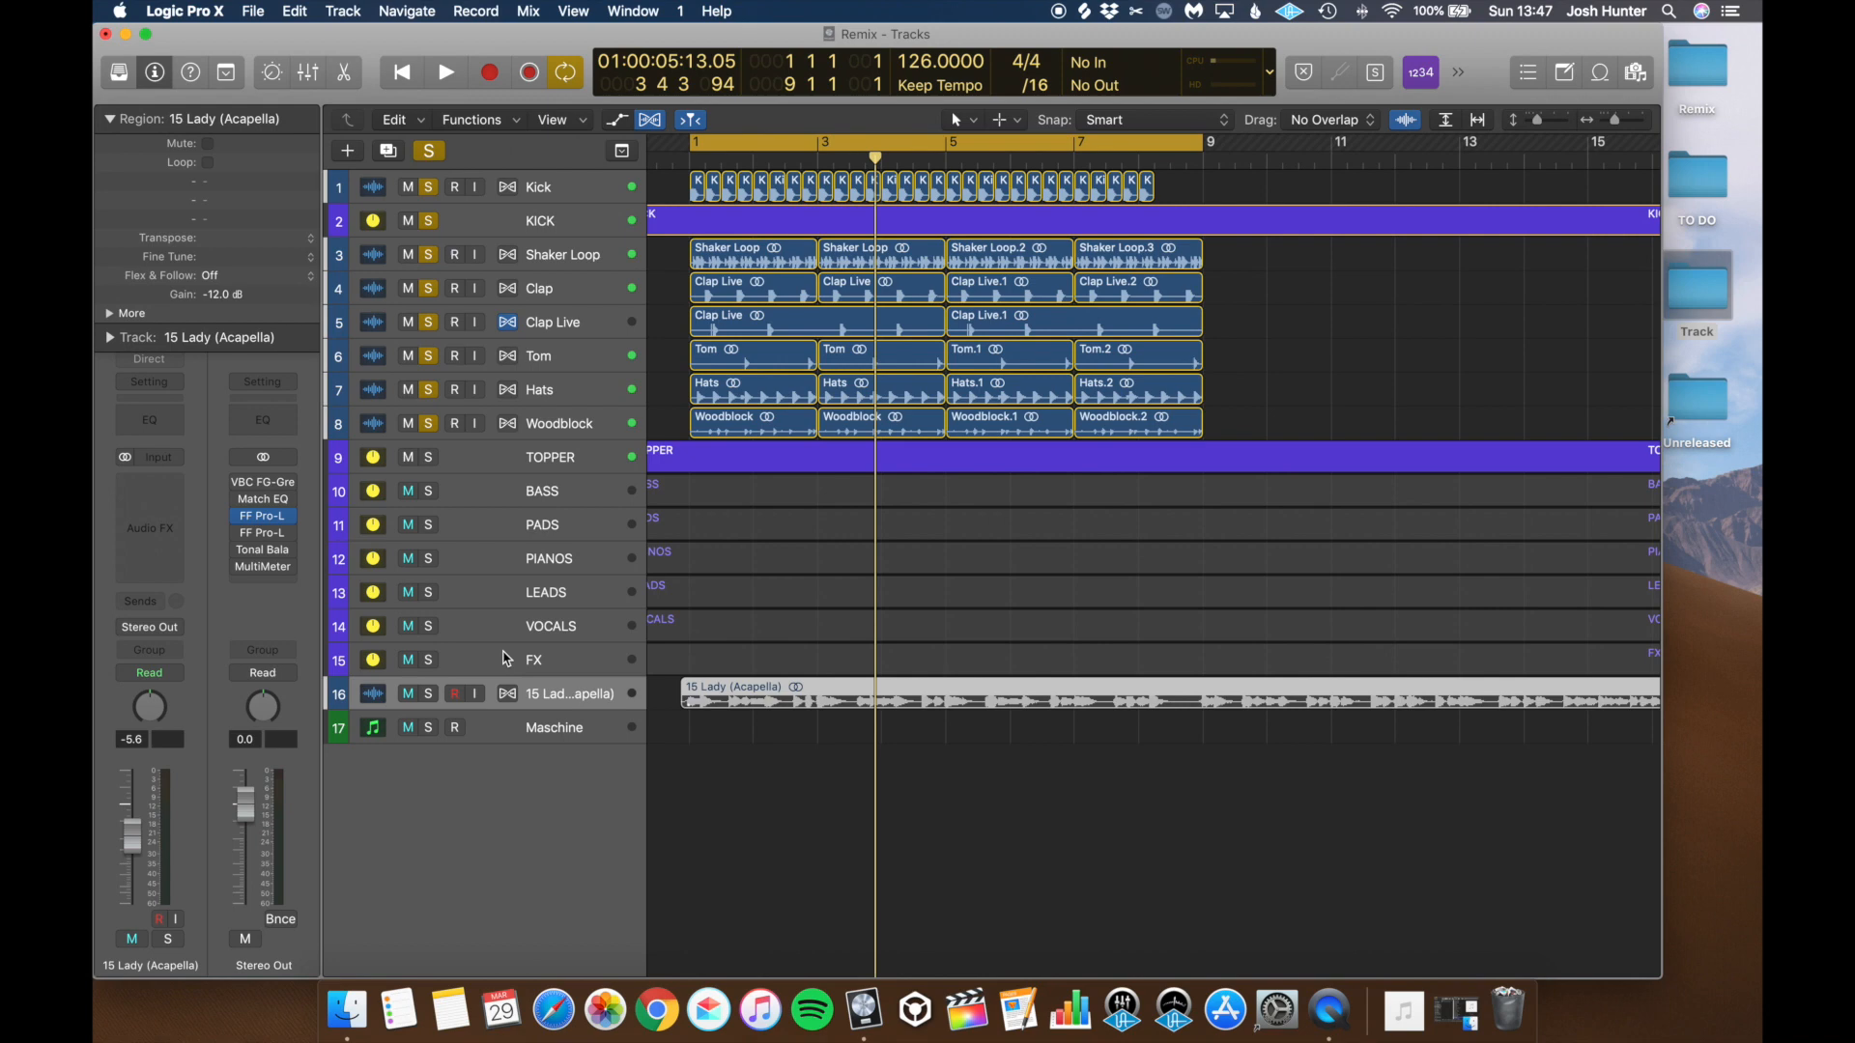
key("space")
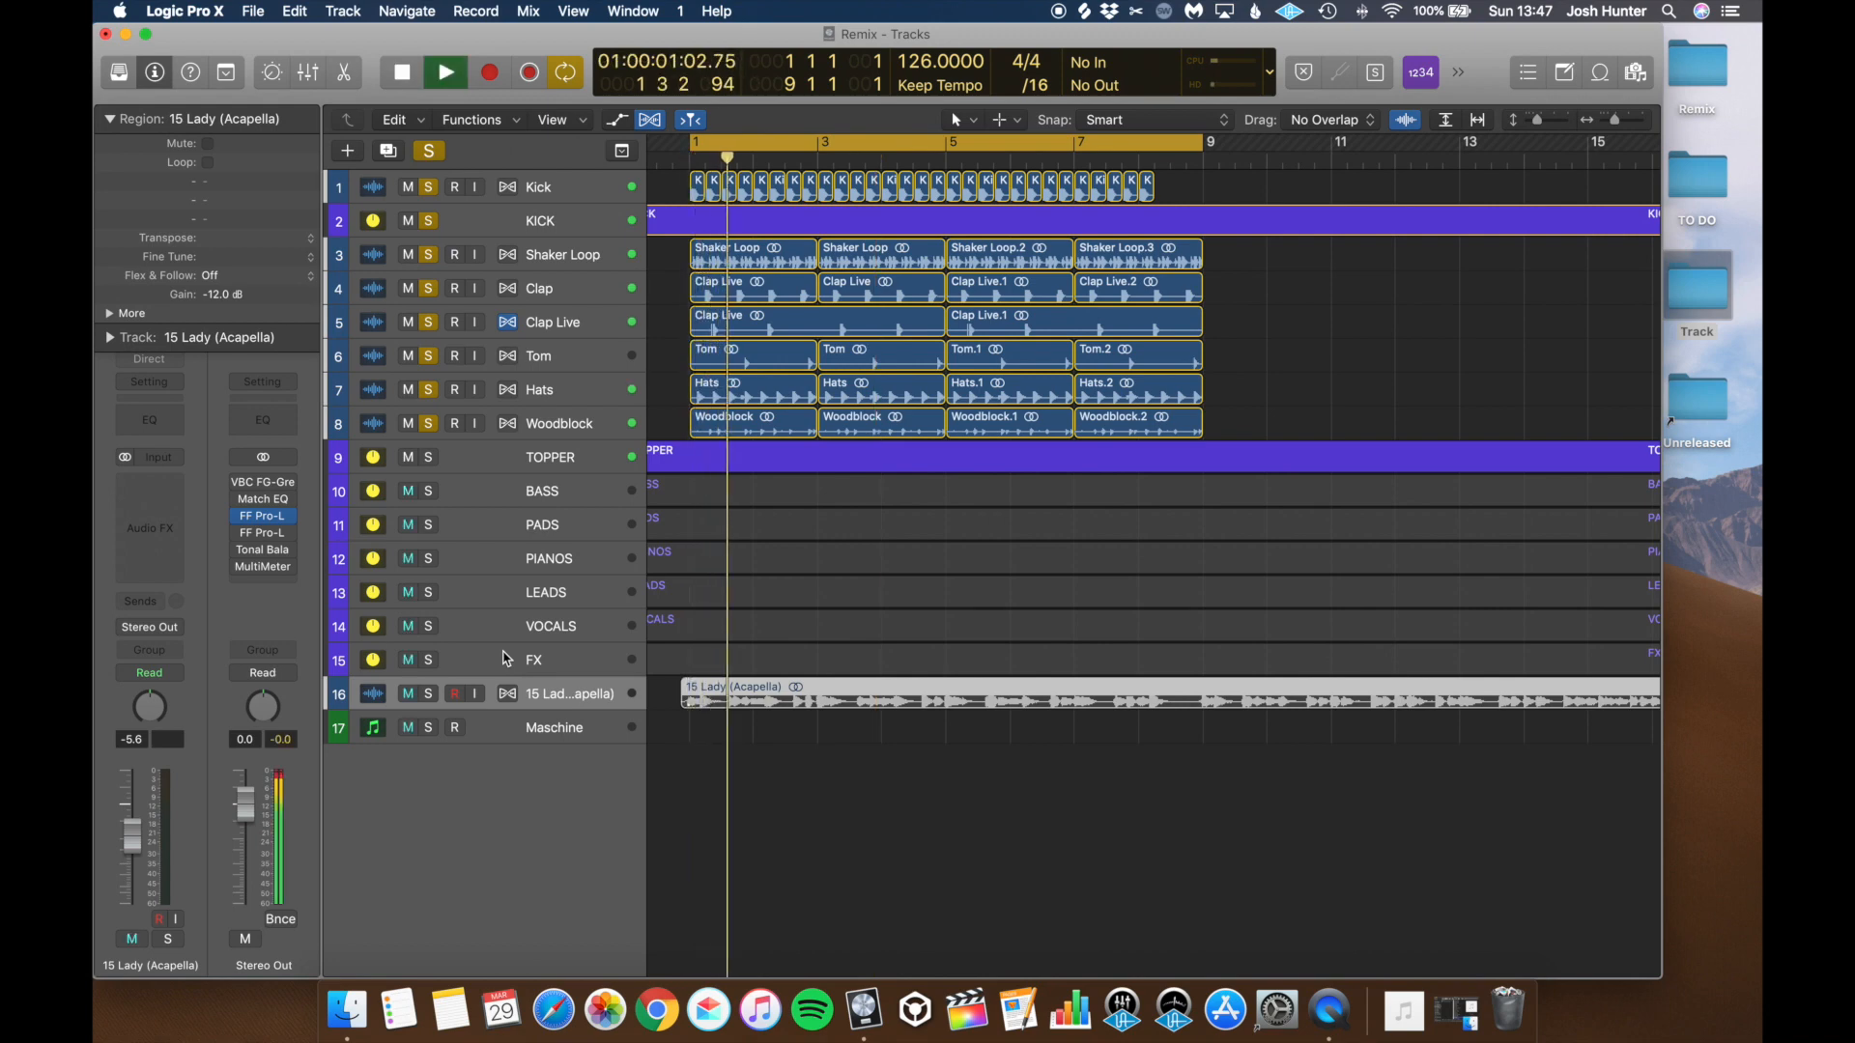